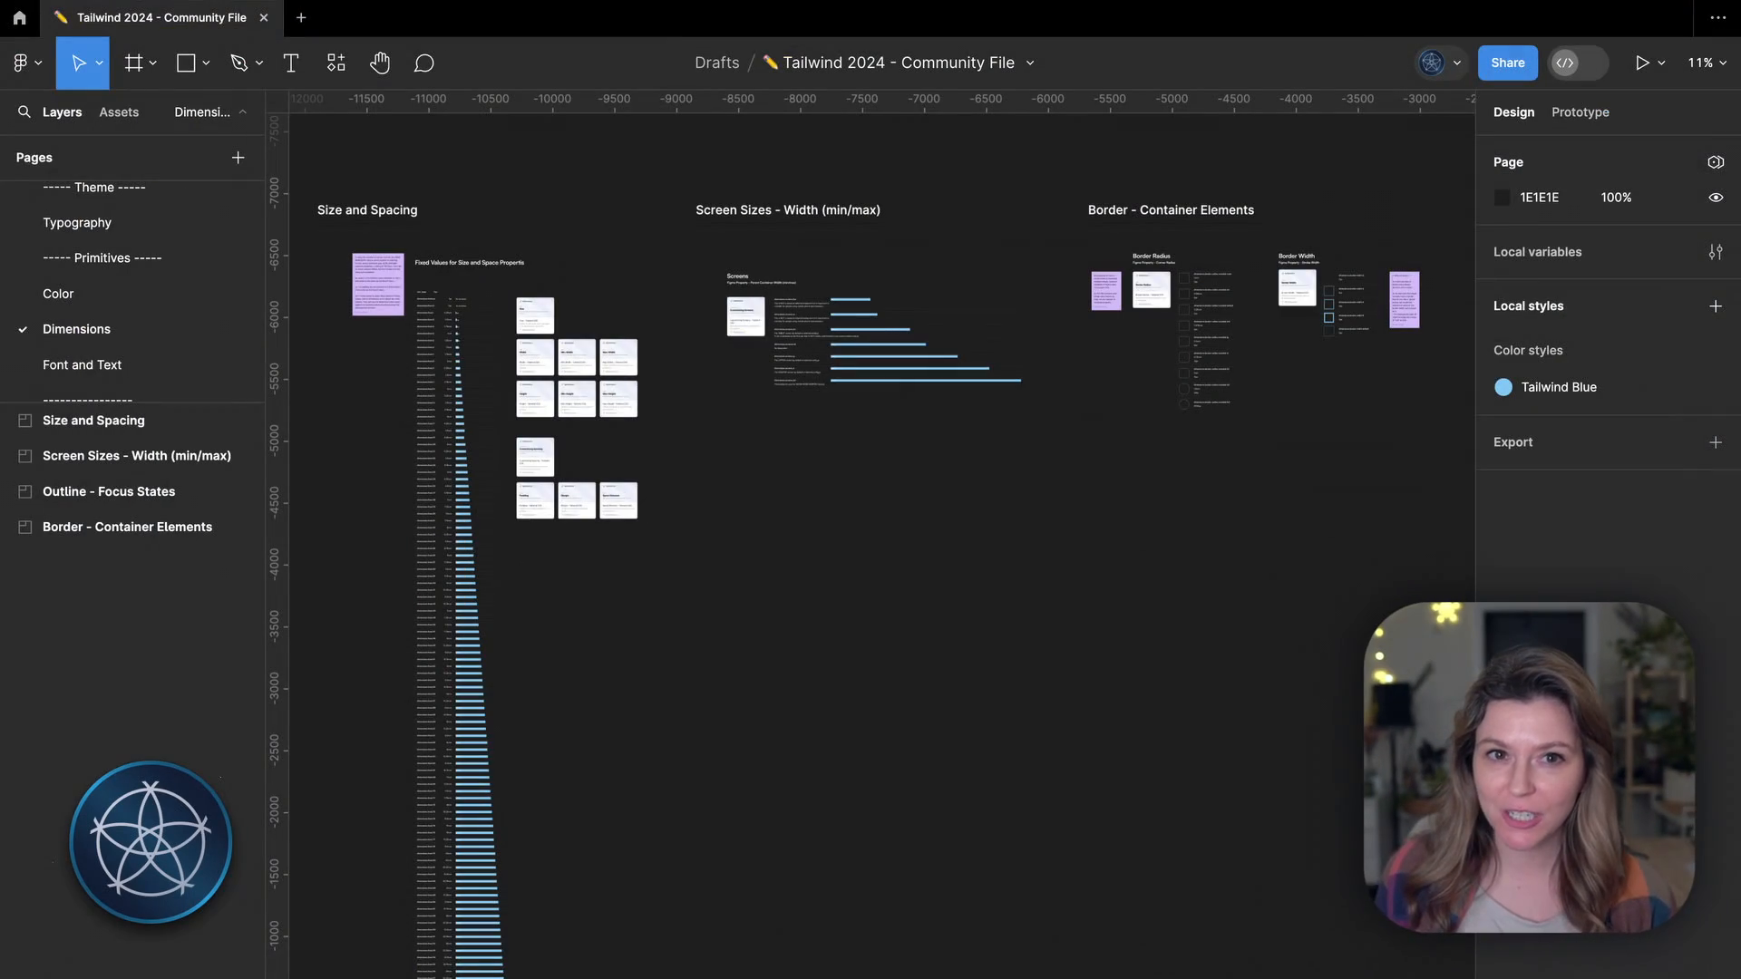
Step: Look through the Color, Font and Text, and Typography pages of the Tailwind file, including their token value frames
key("Page_Up")
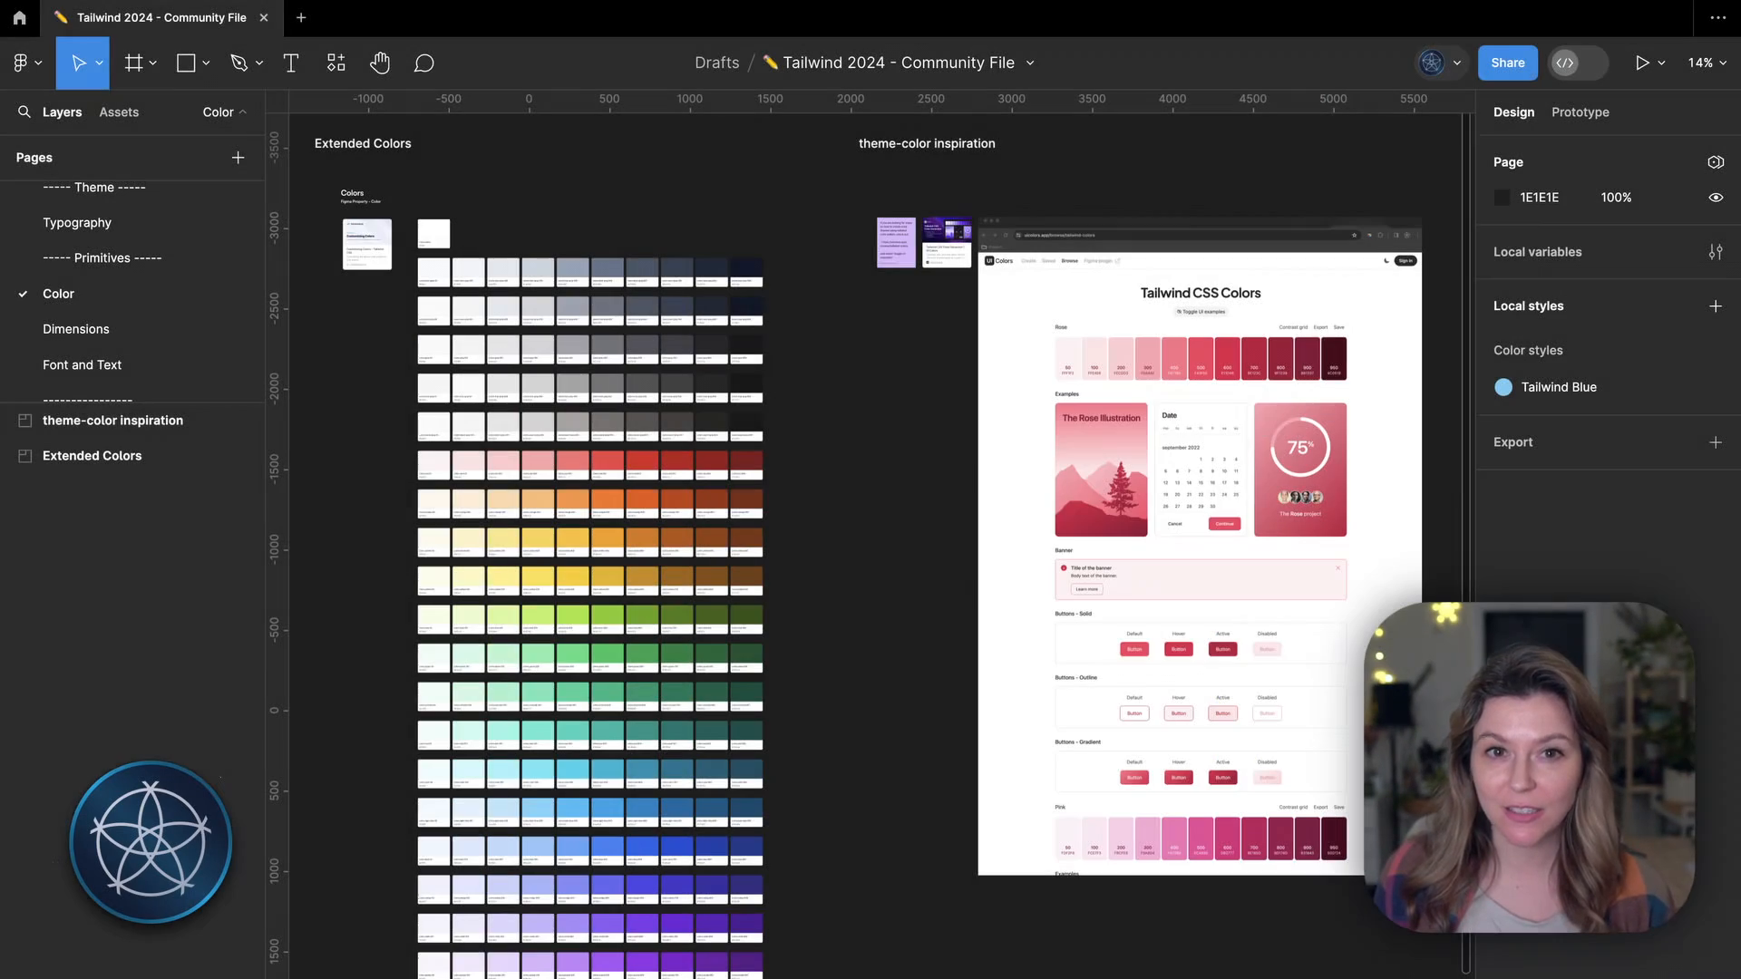
key("Page_Up")
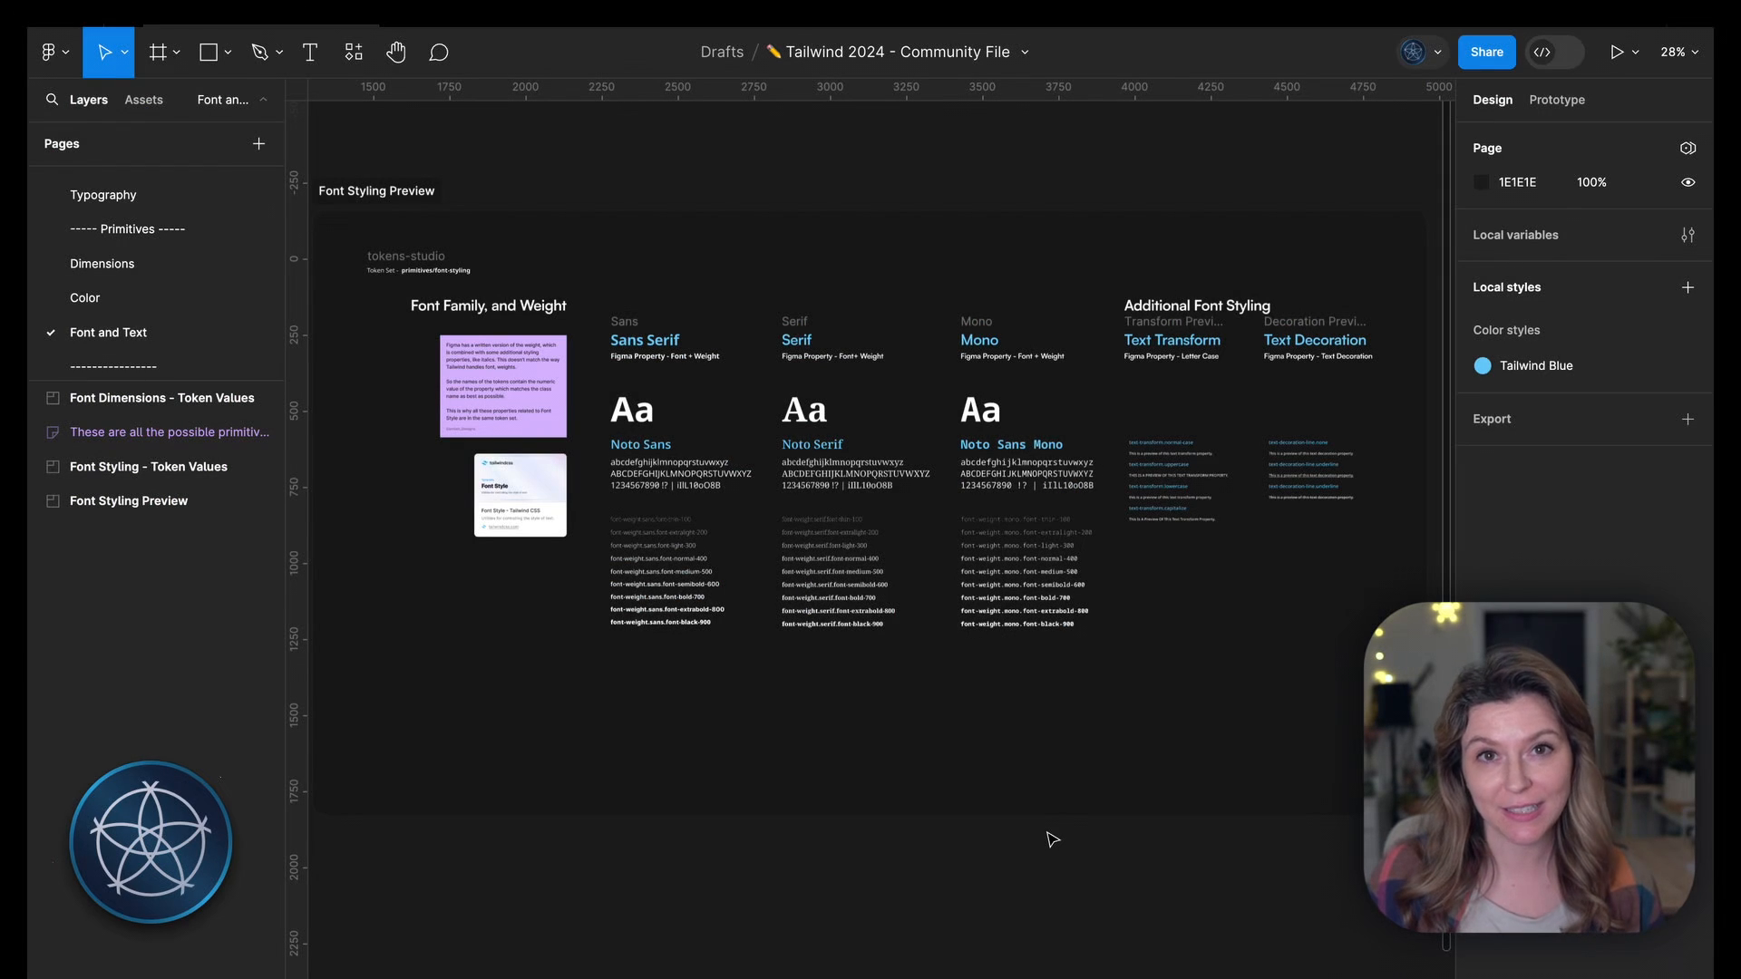
scroll(1052, 839, "down", 3, "ctrl")
scroll(1043, 843, "right", 15)
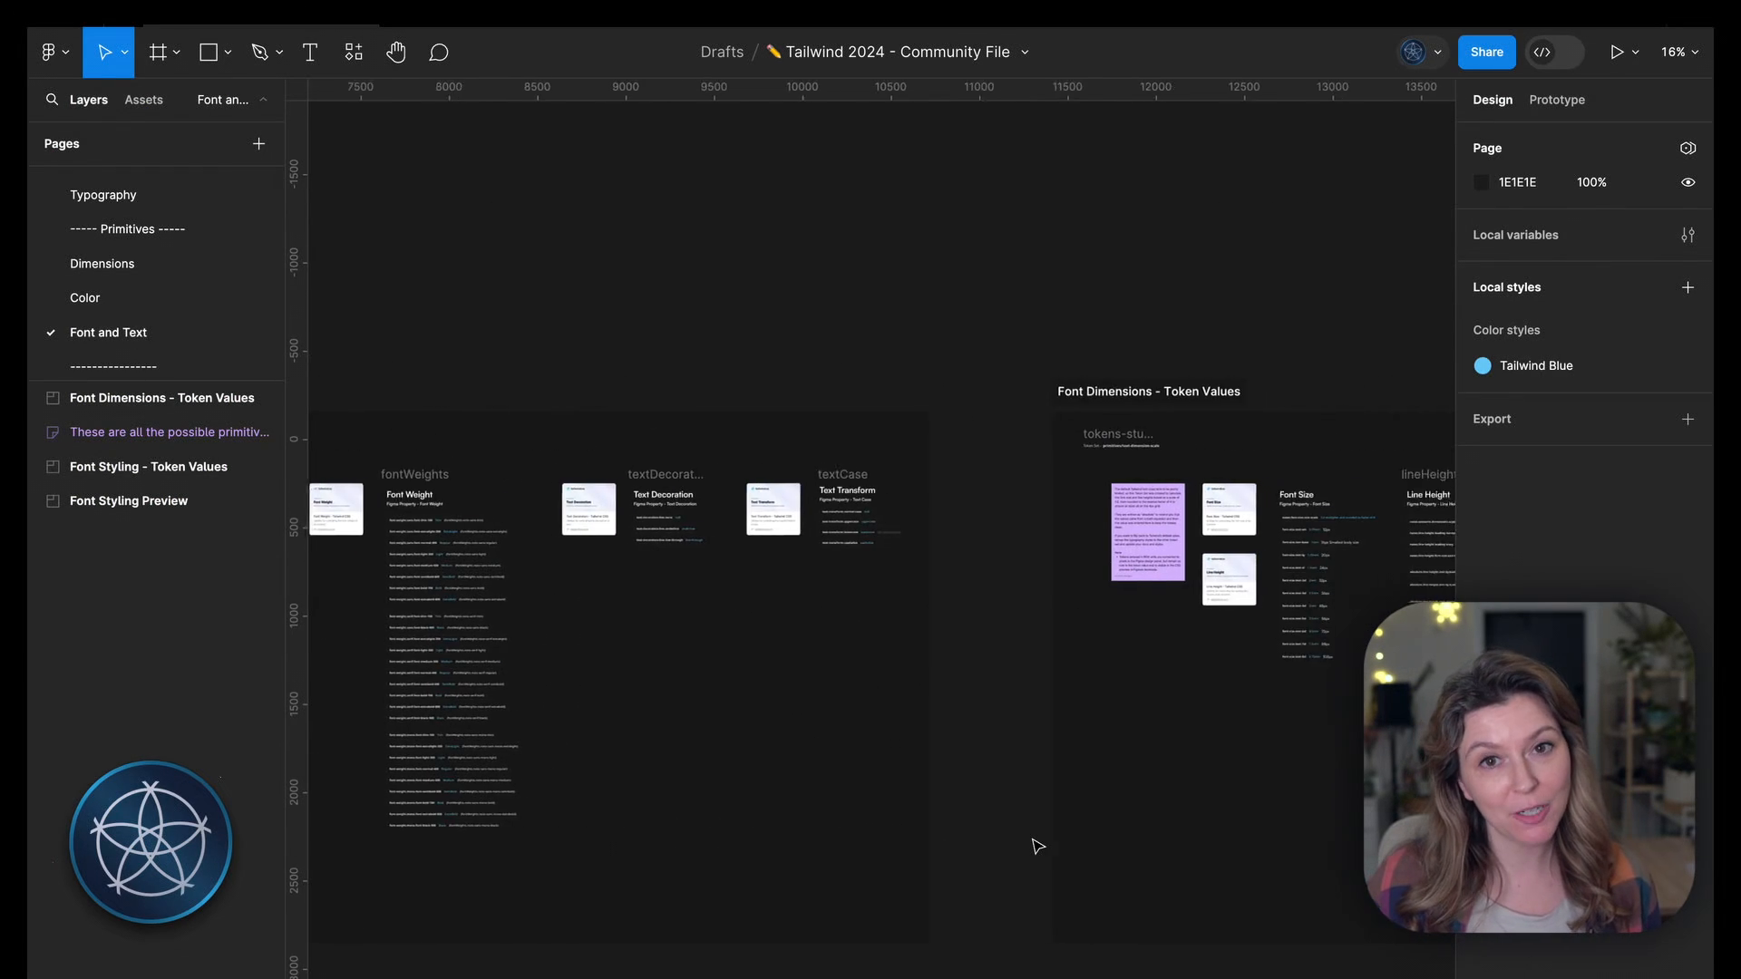
scroll(1035, 843, "right", 10)
left_click(130, 196)
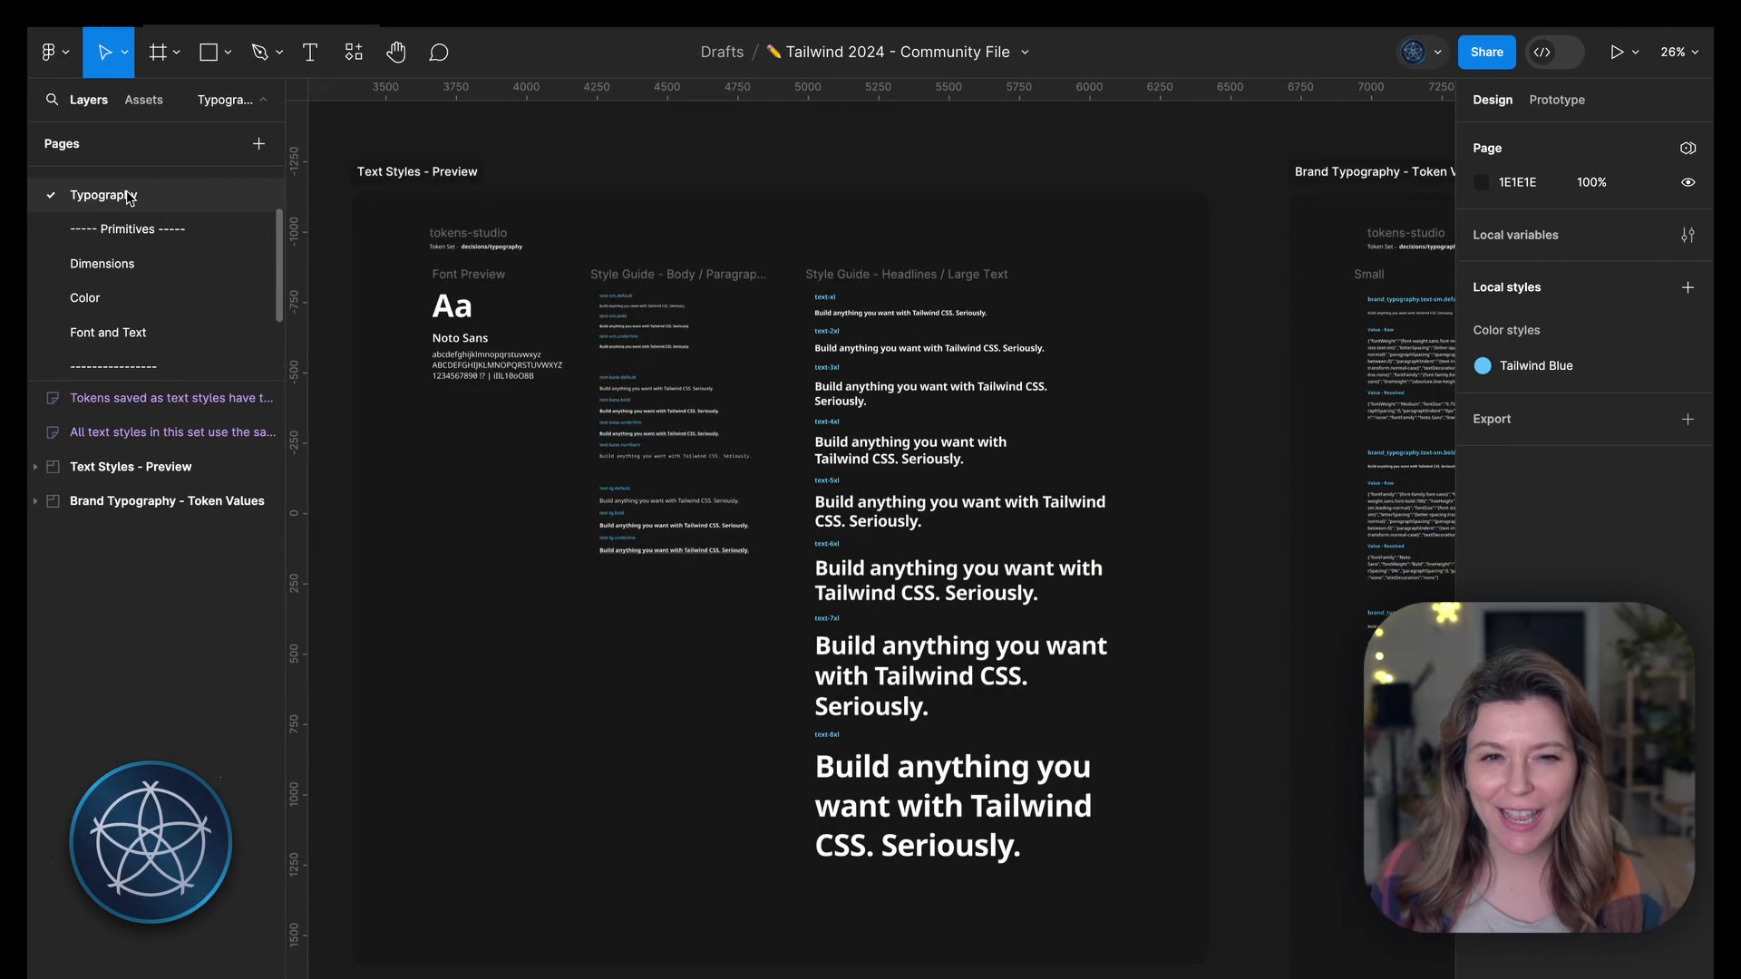
scroll(947, 423, "right", 15)
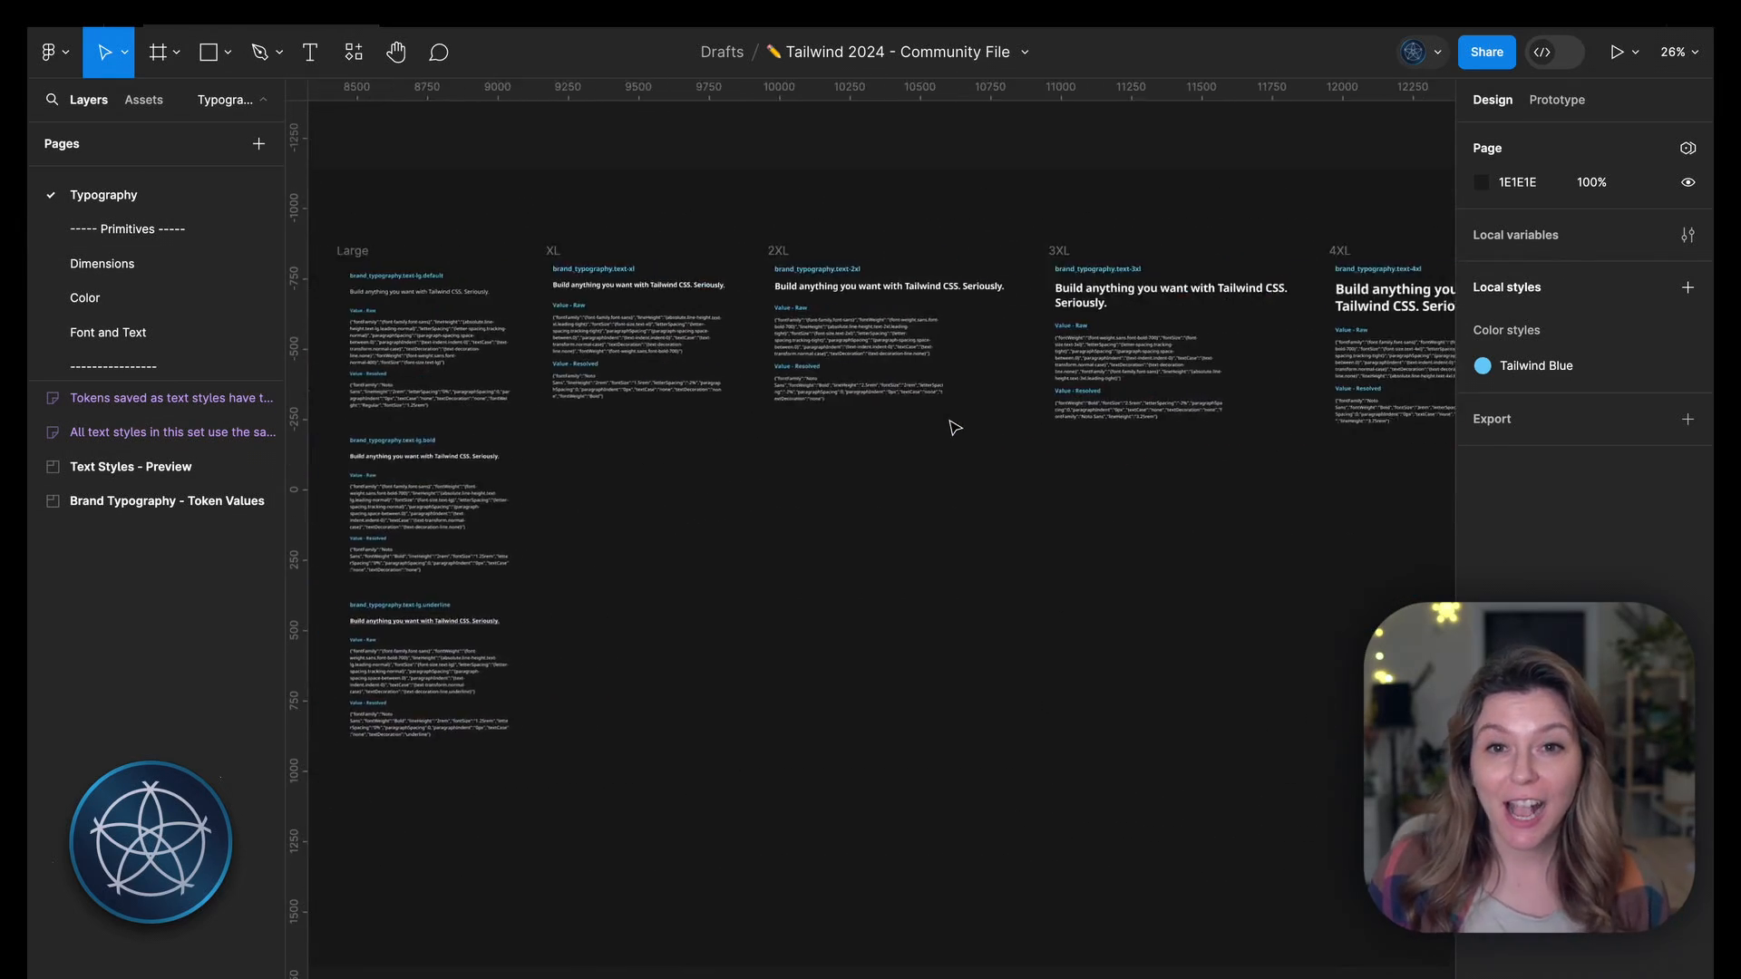
scroll(952, 423, "up", 5, "ctrl")
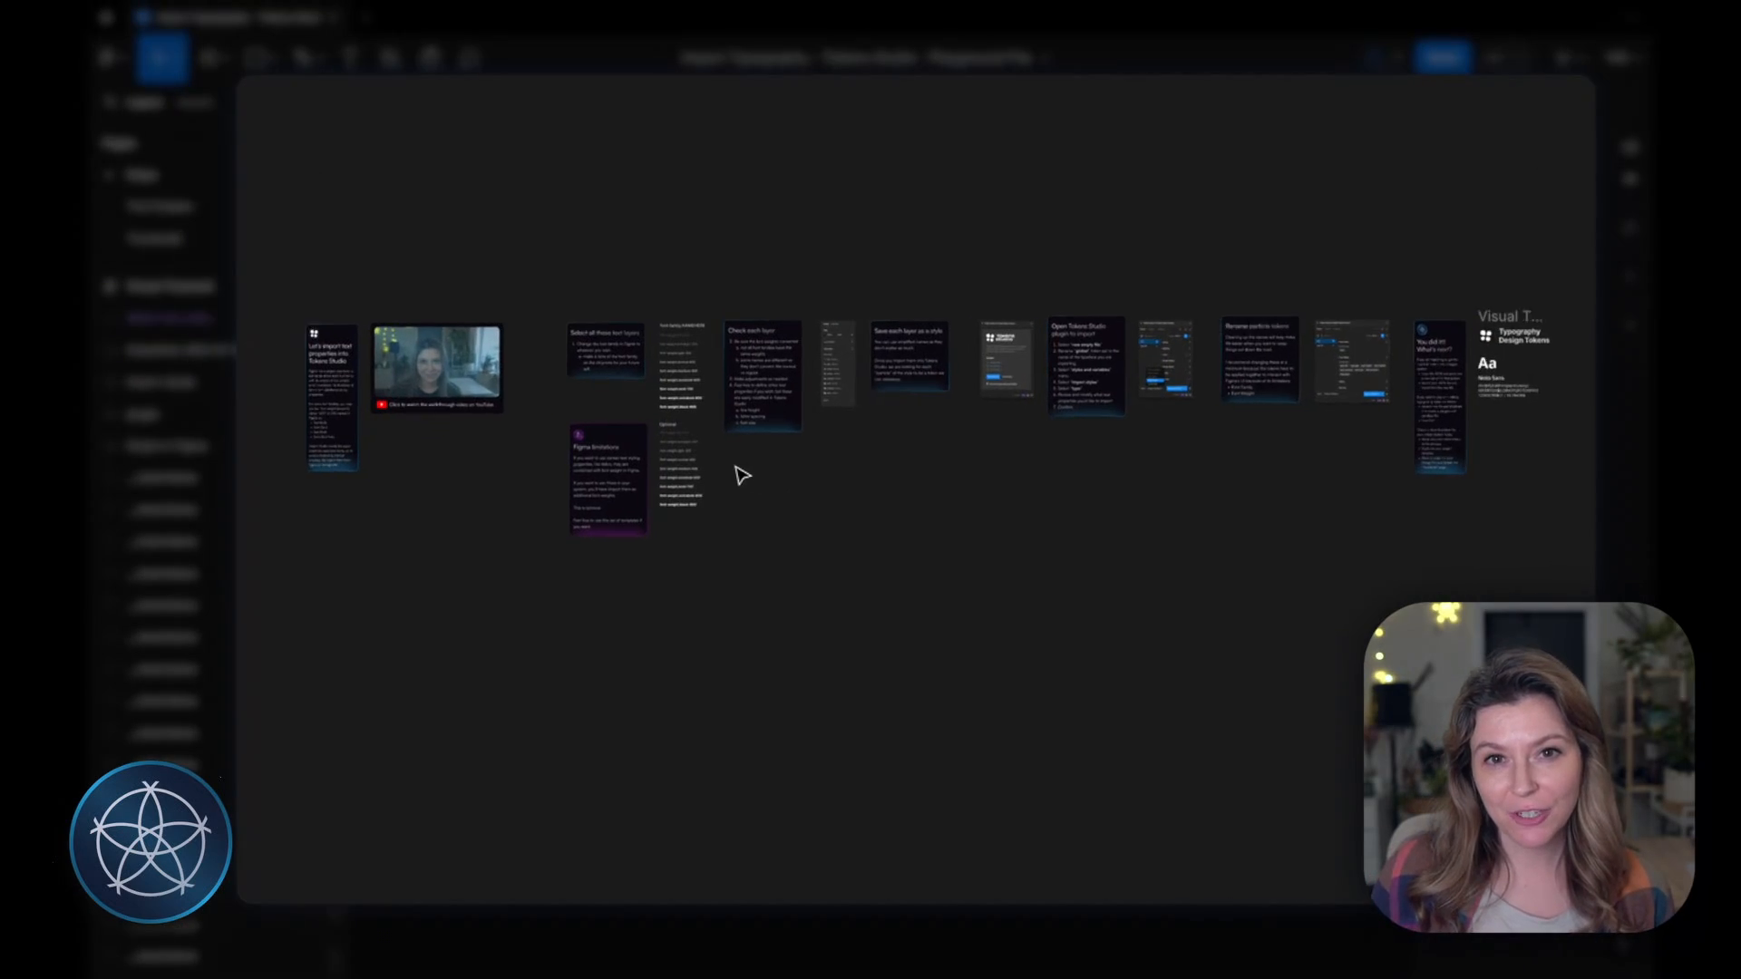
Step: Review the typography import instructions on the canvas, from selecting the text layers to renaming the particle tokens
scroll(742, 474, "up", 10)
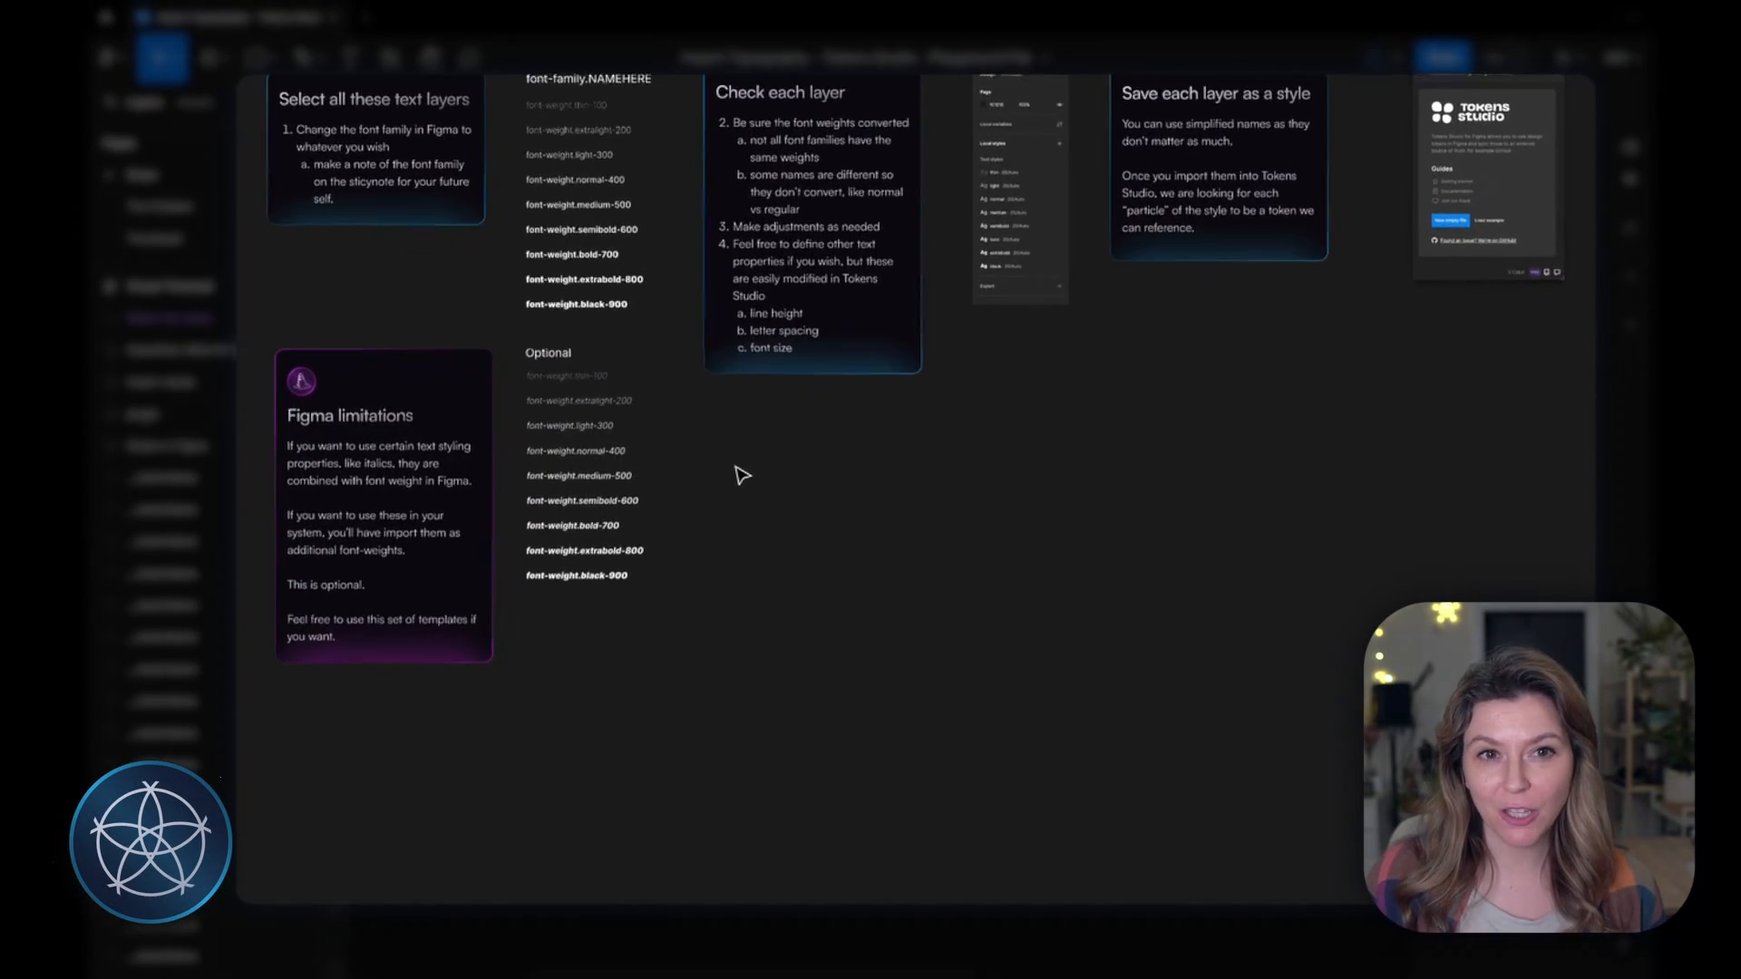
scroll(739, 472, "up", 3)
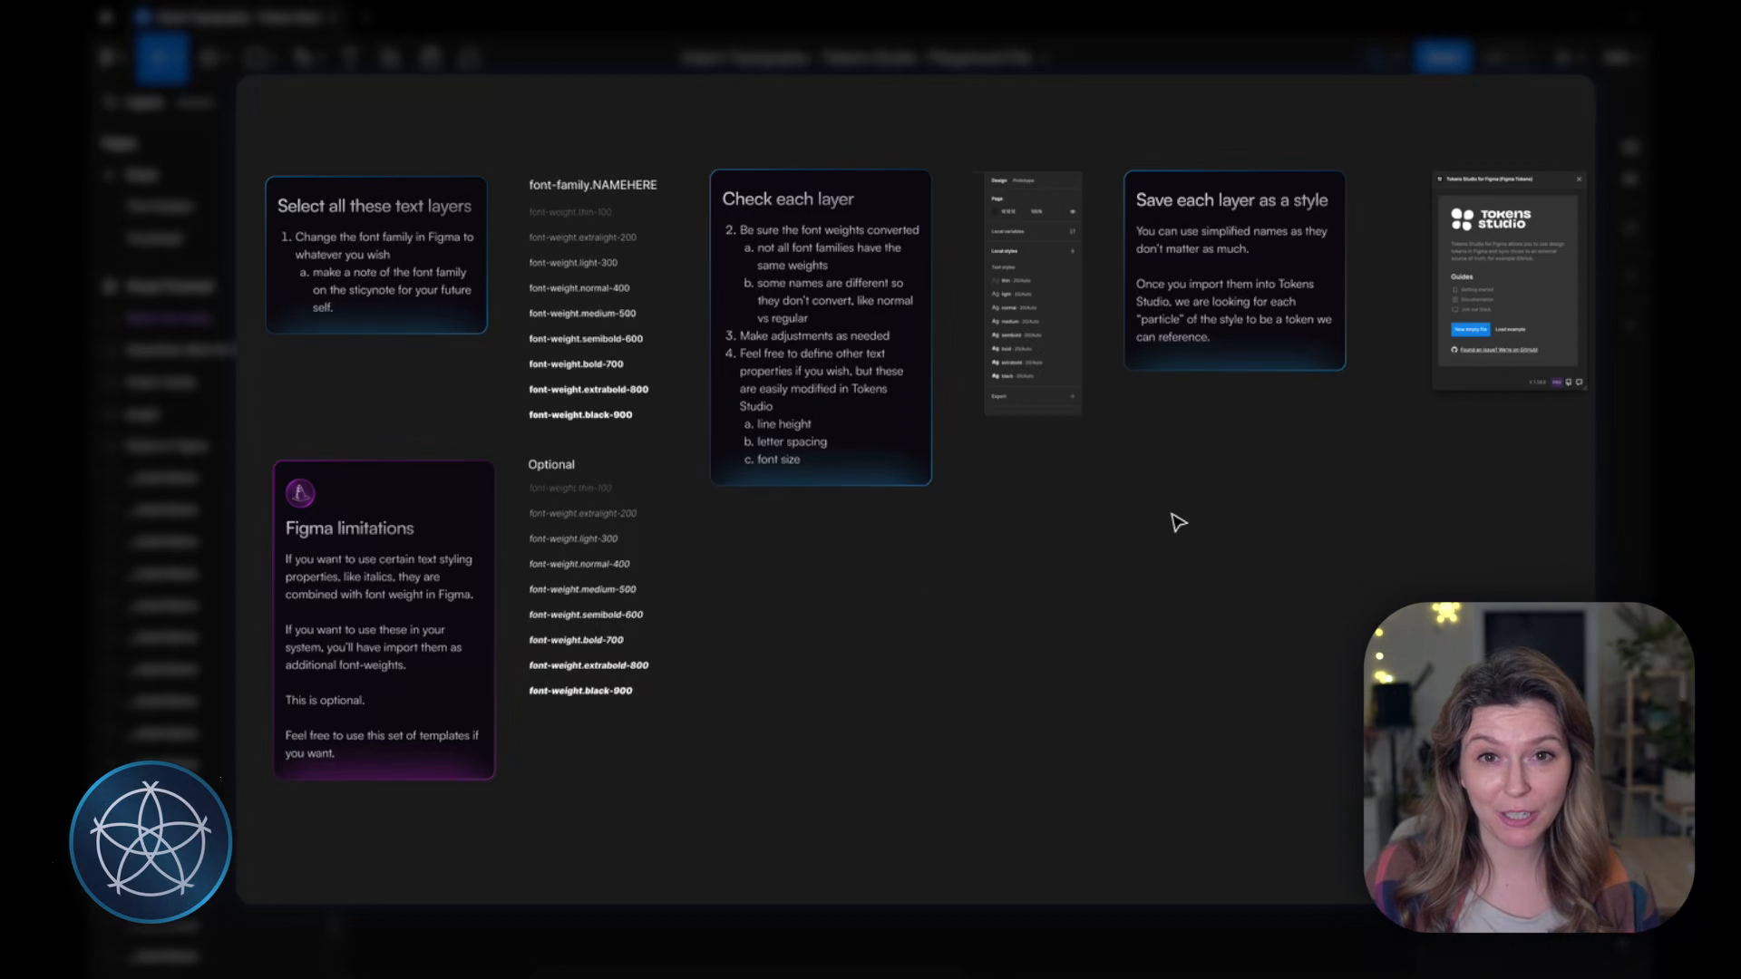
scroll(1177, 522, "right", 10)
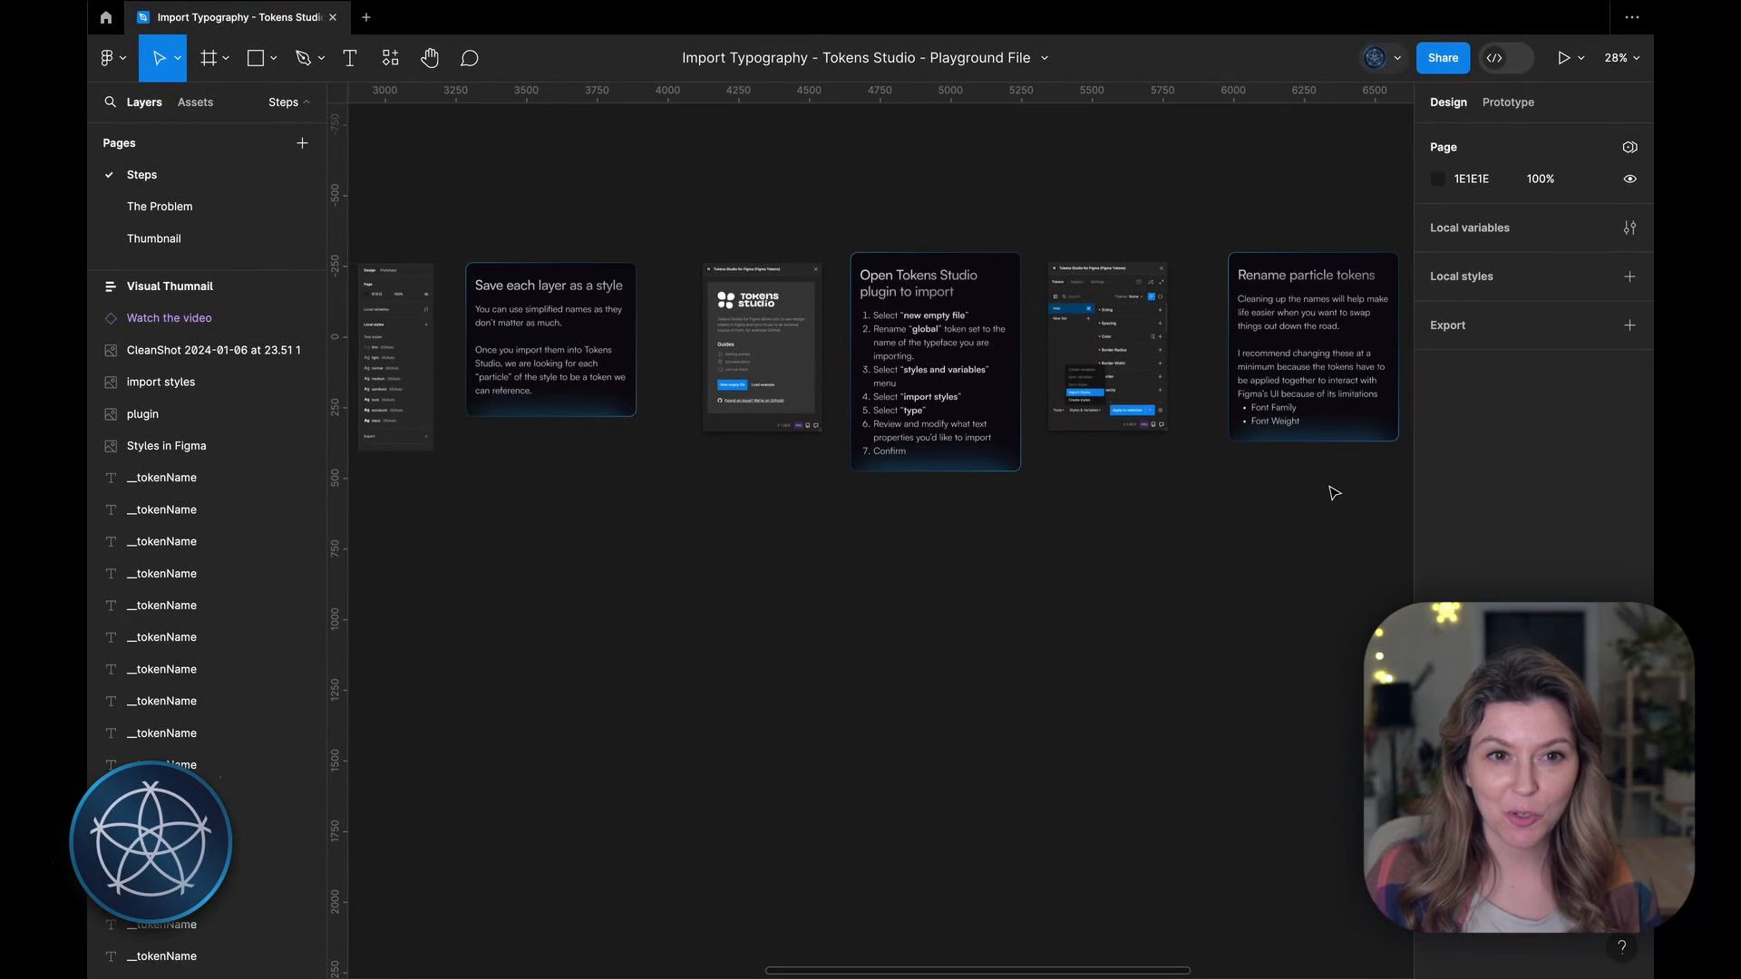
scroll(1333, 492, "right", 10)
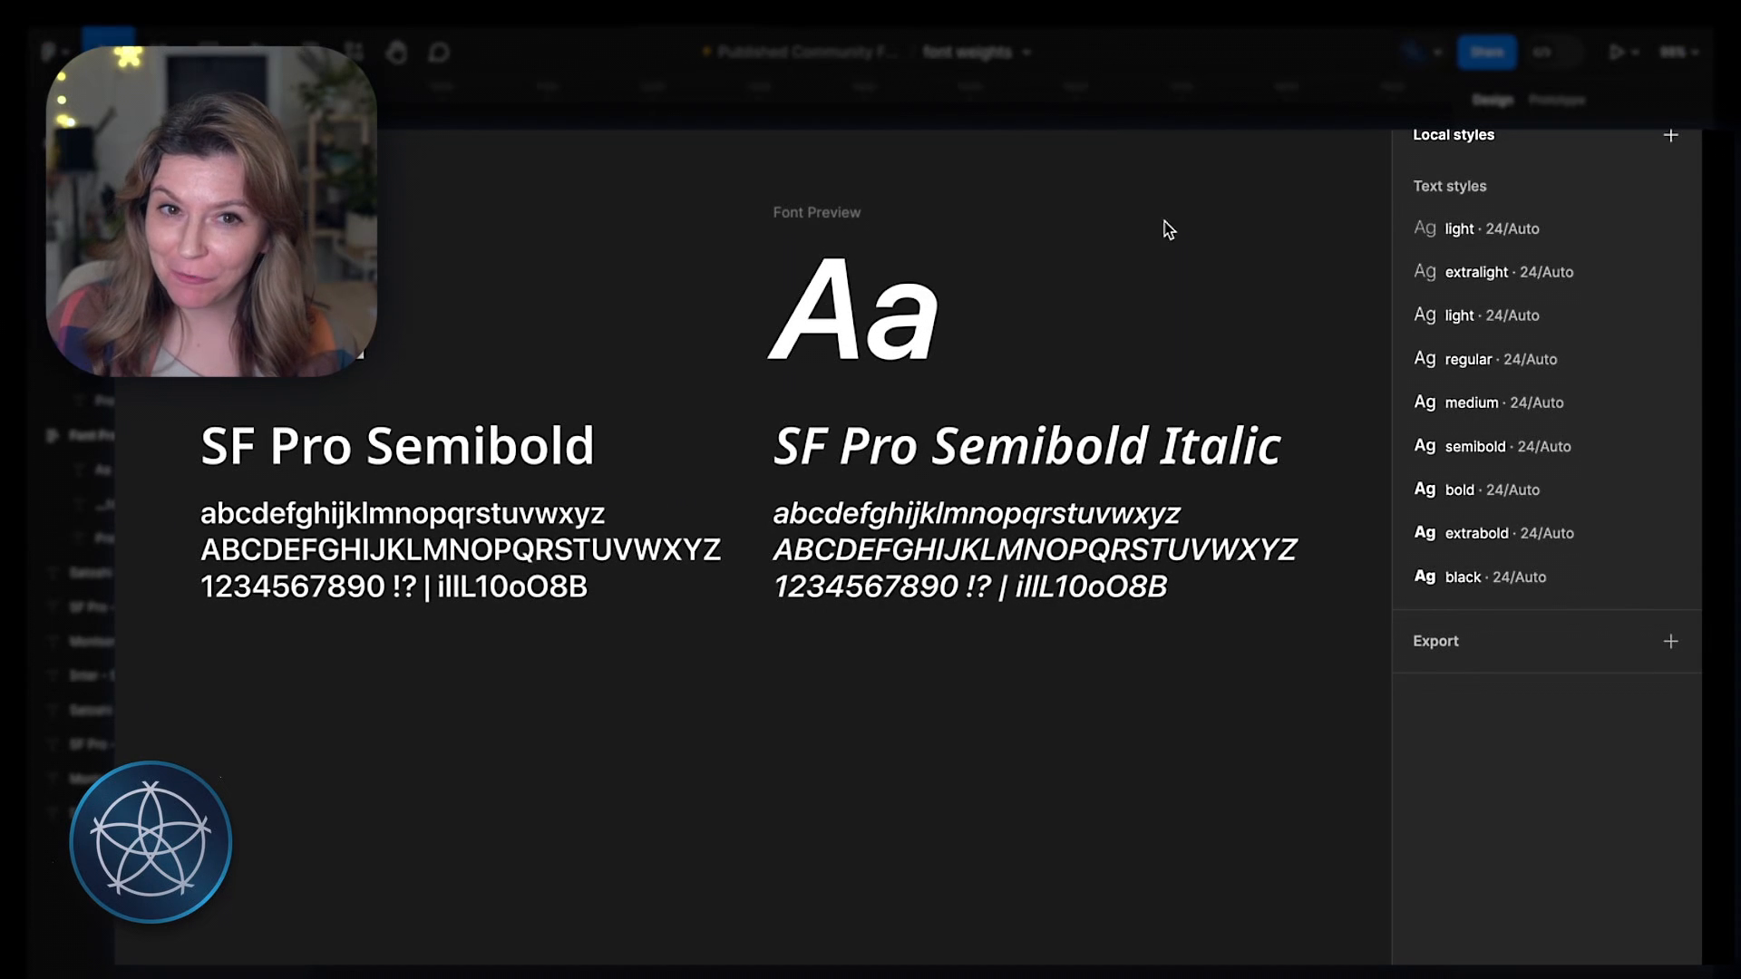
Step: Browse the Noto Sans font style variants available for the "SF Pro Semibold Italic" preview text
left_click(974, 456)
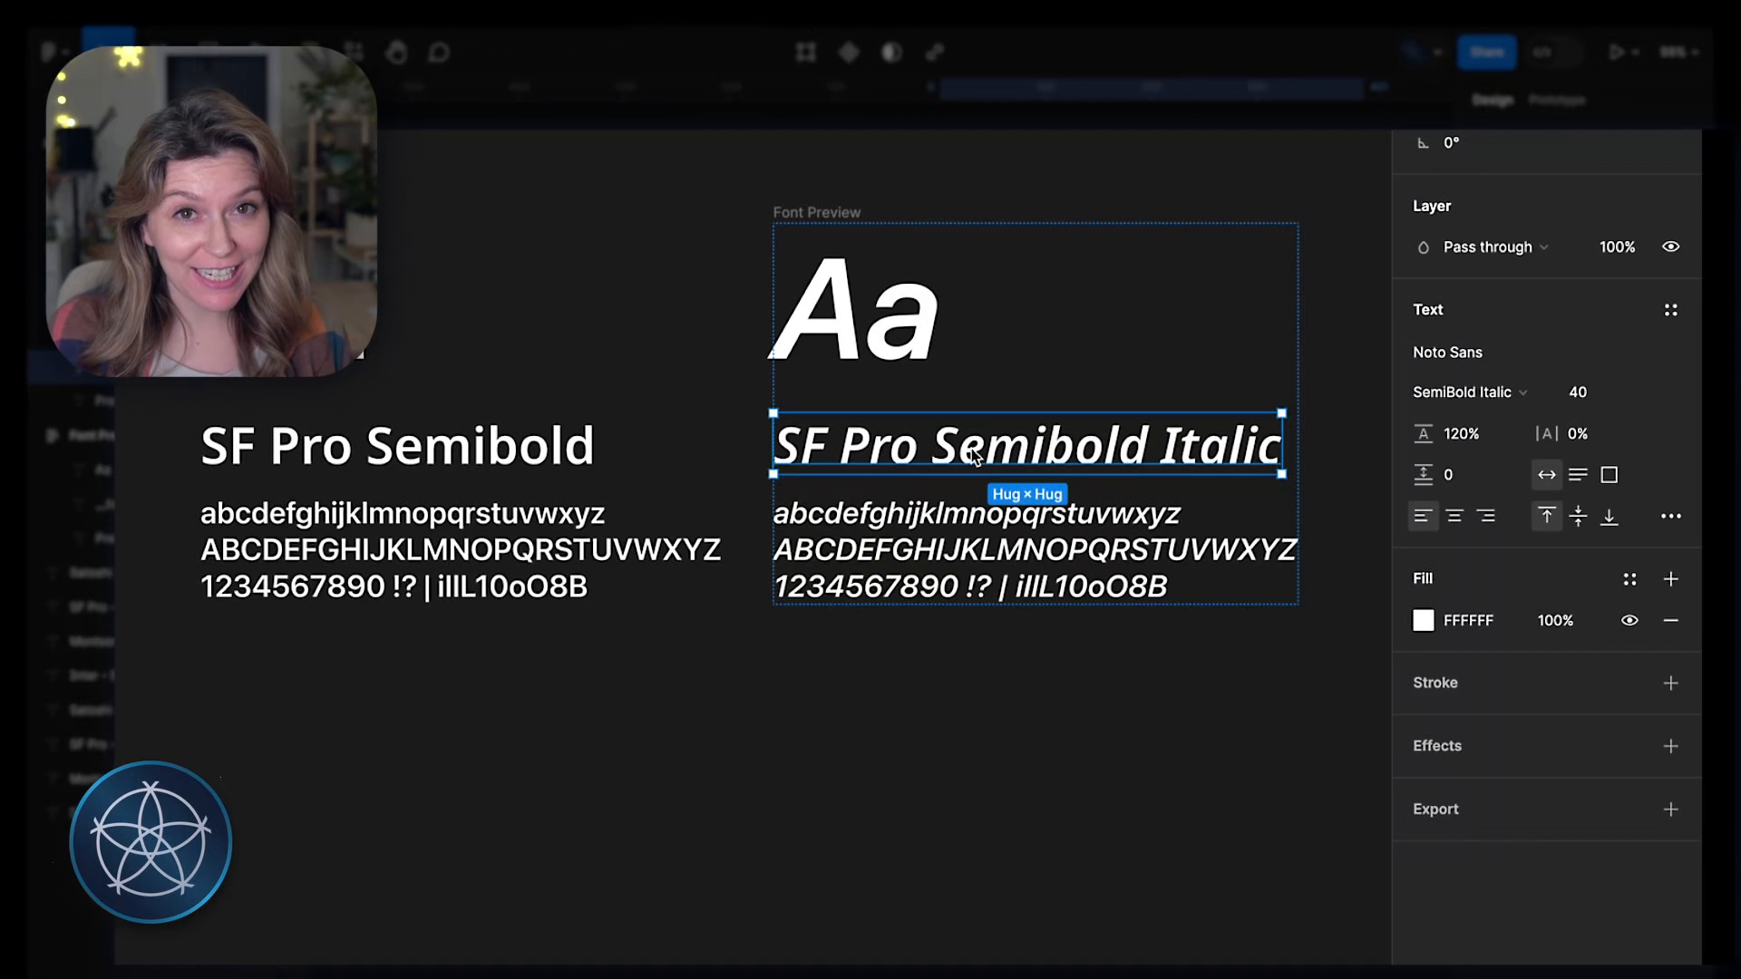
left_click(1545, 392)
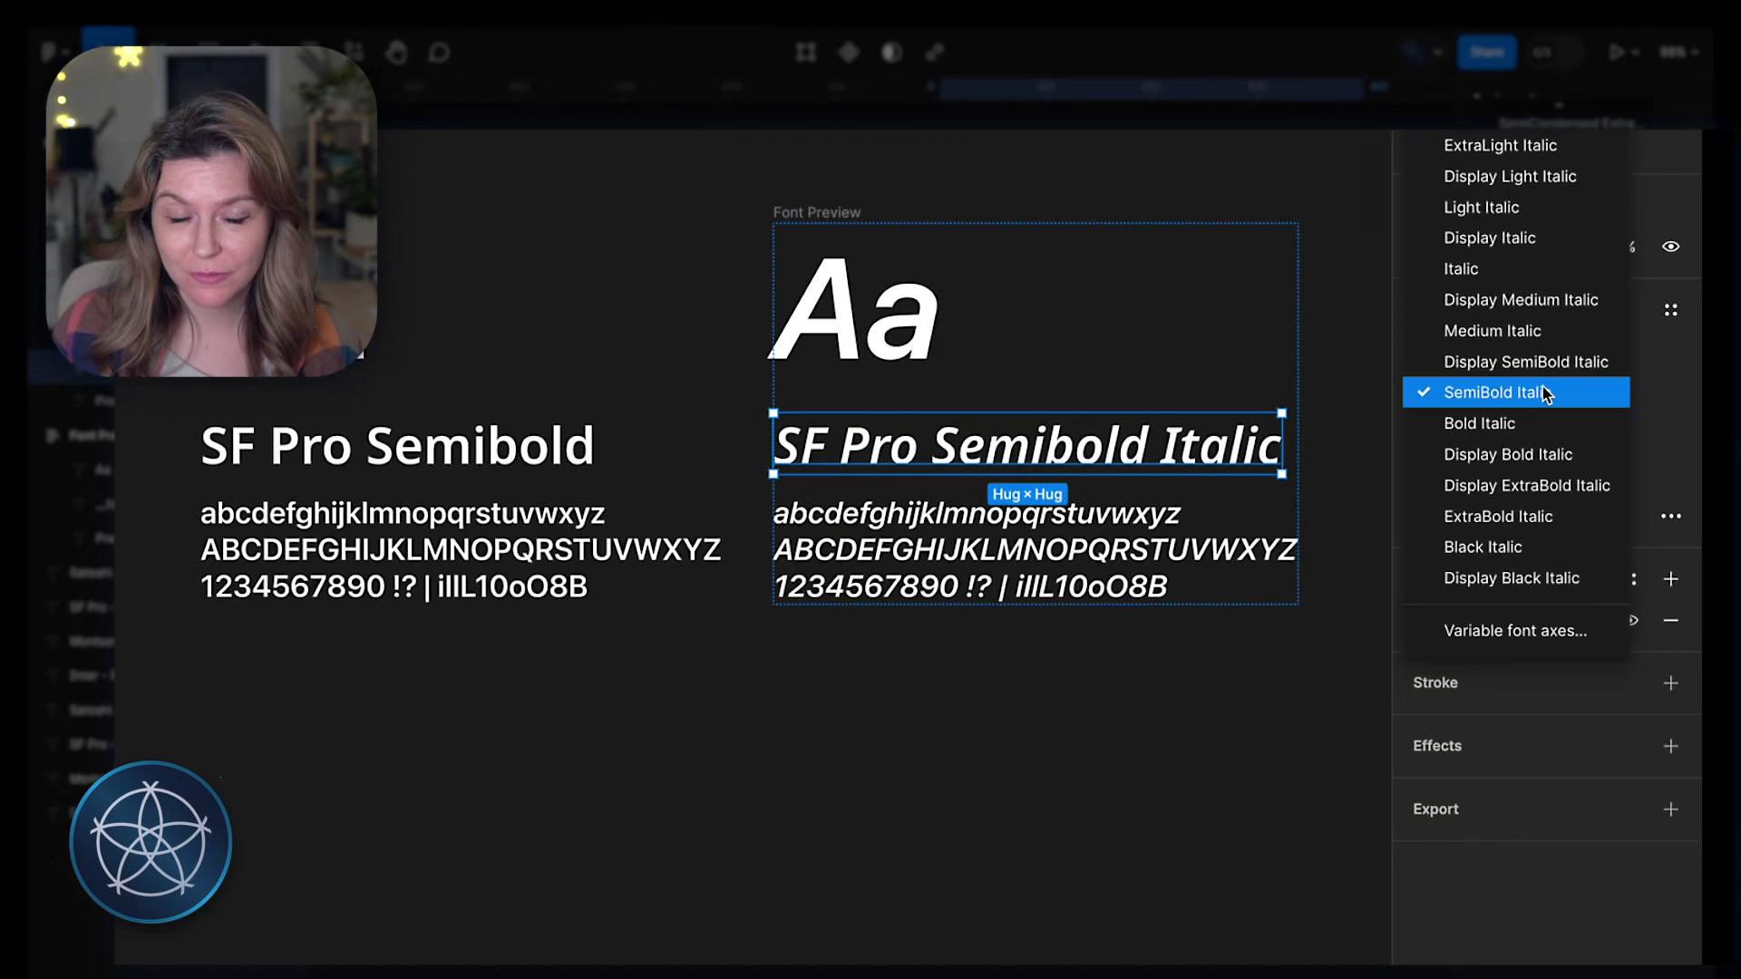
scroll(1509, 399, "up", 5)
scroll(1505, 408, "up", 2)
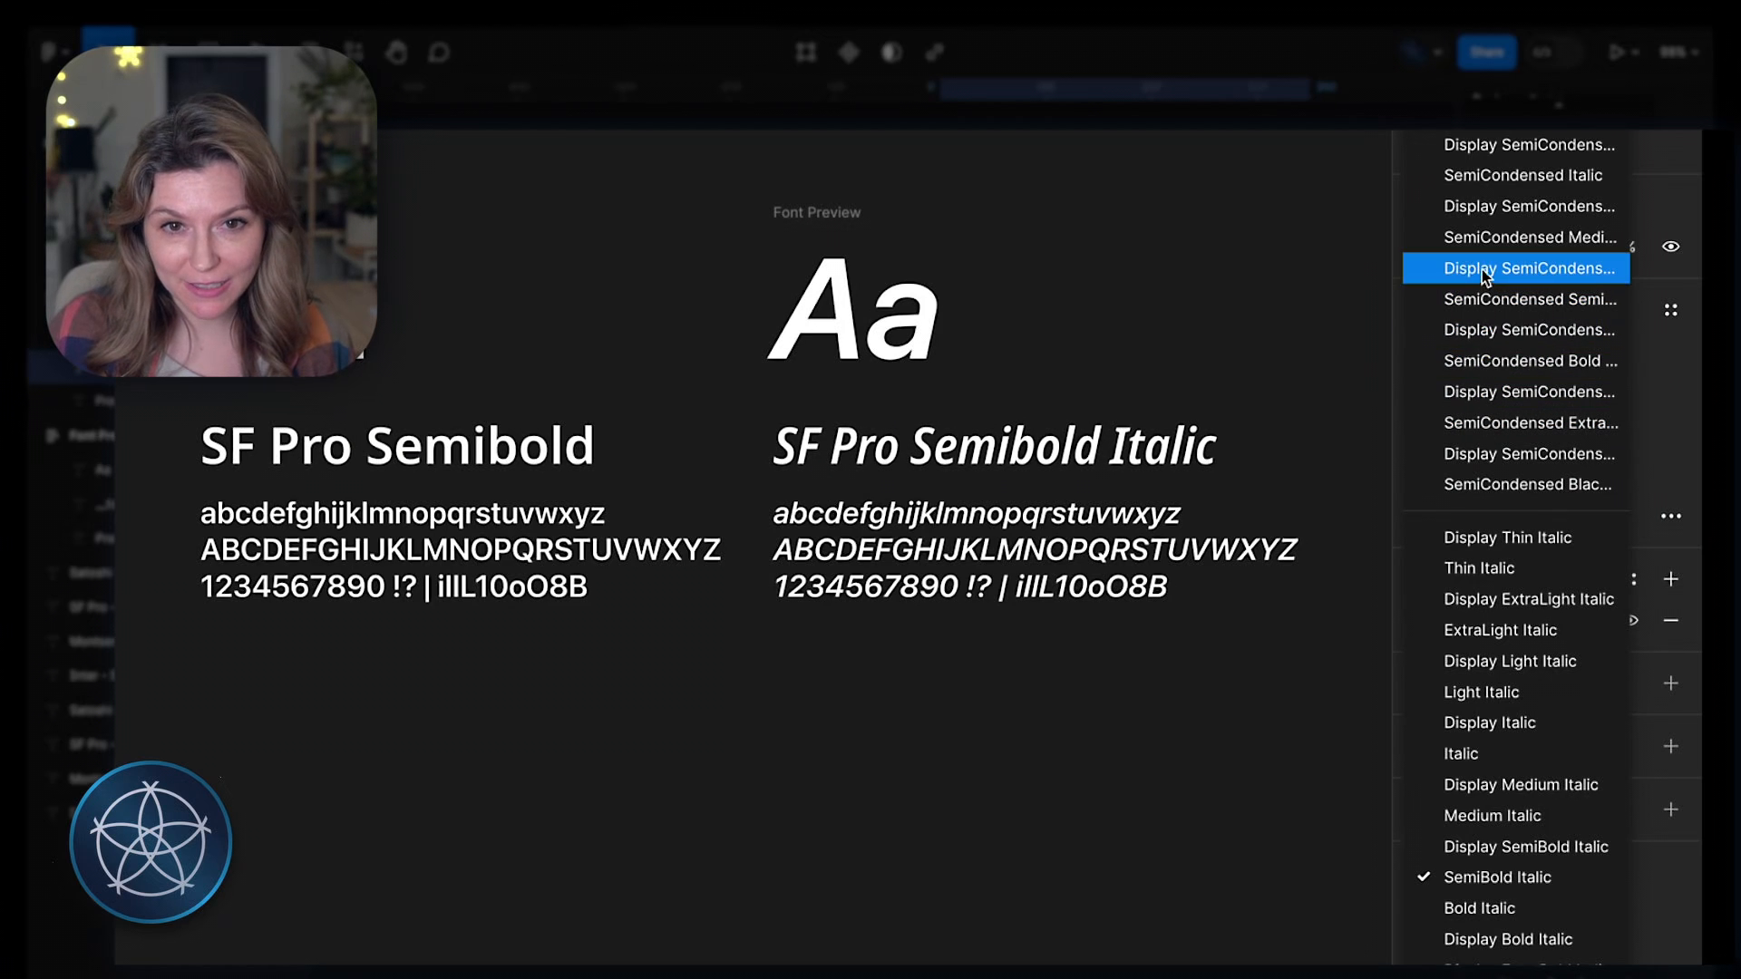
left_click(1504, 163)
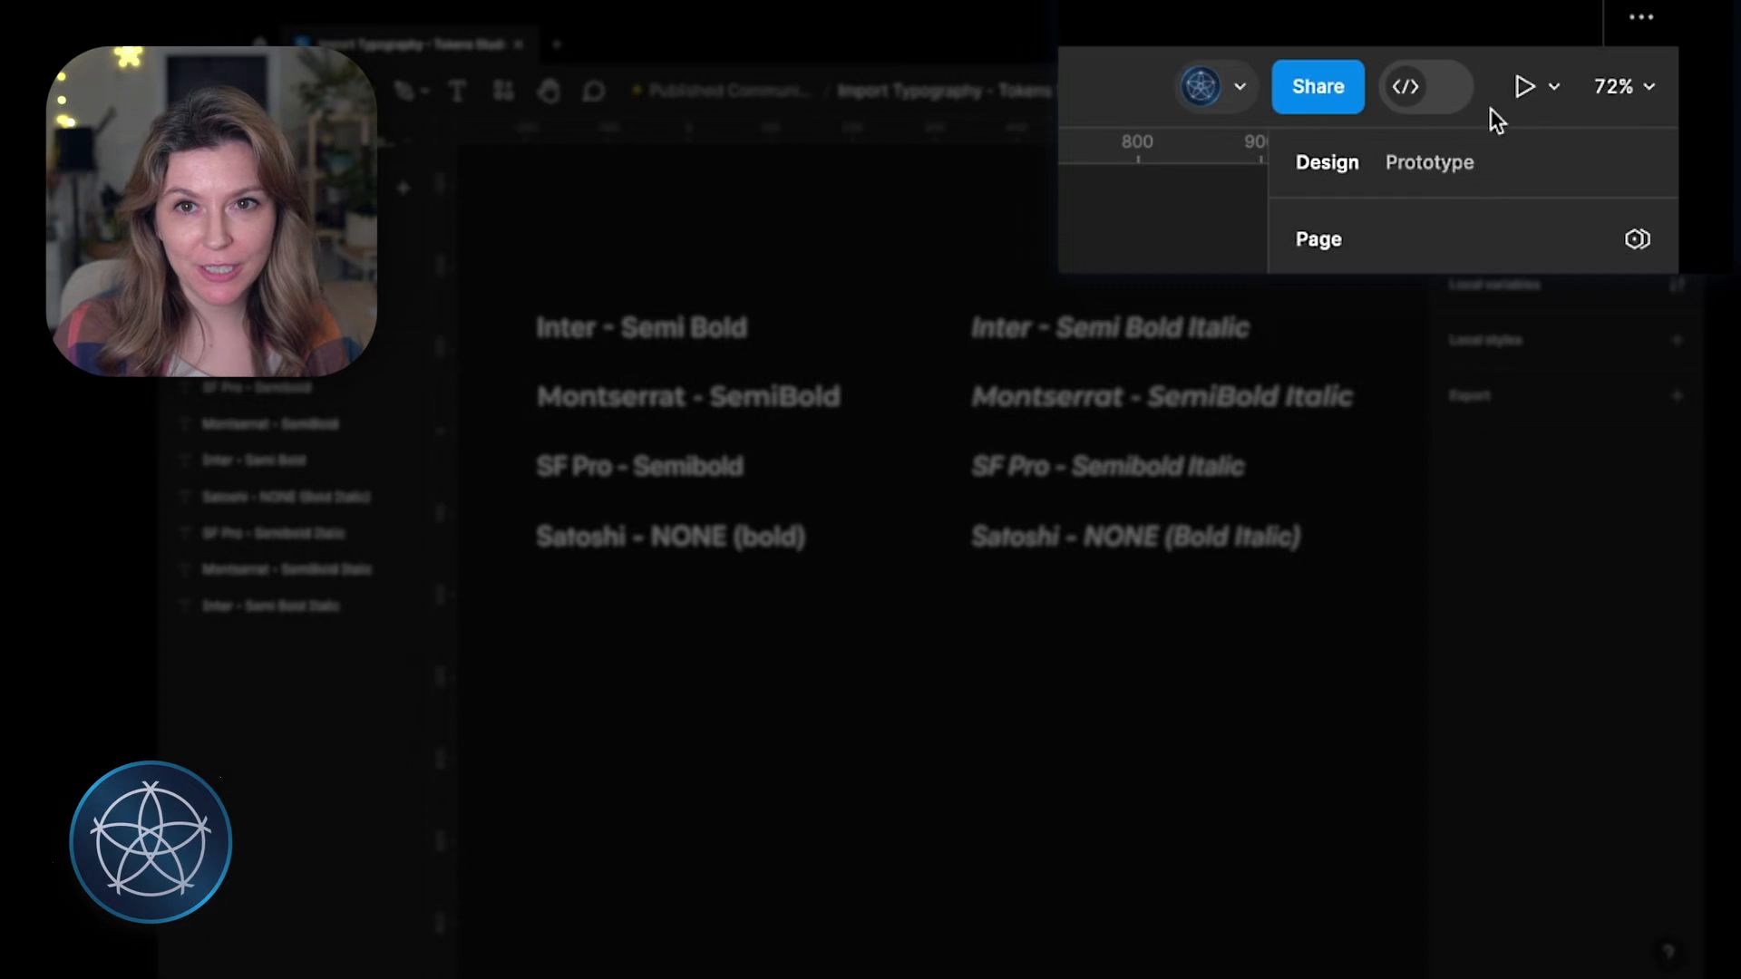
Step: Inspect the CSS typography of the Inter, Montserrat, SF Pro and Satoshi text samples in Dev Mode, and return to design mode
left_click(1433, 84)
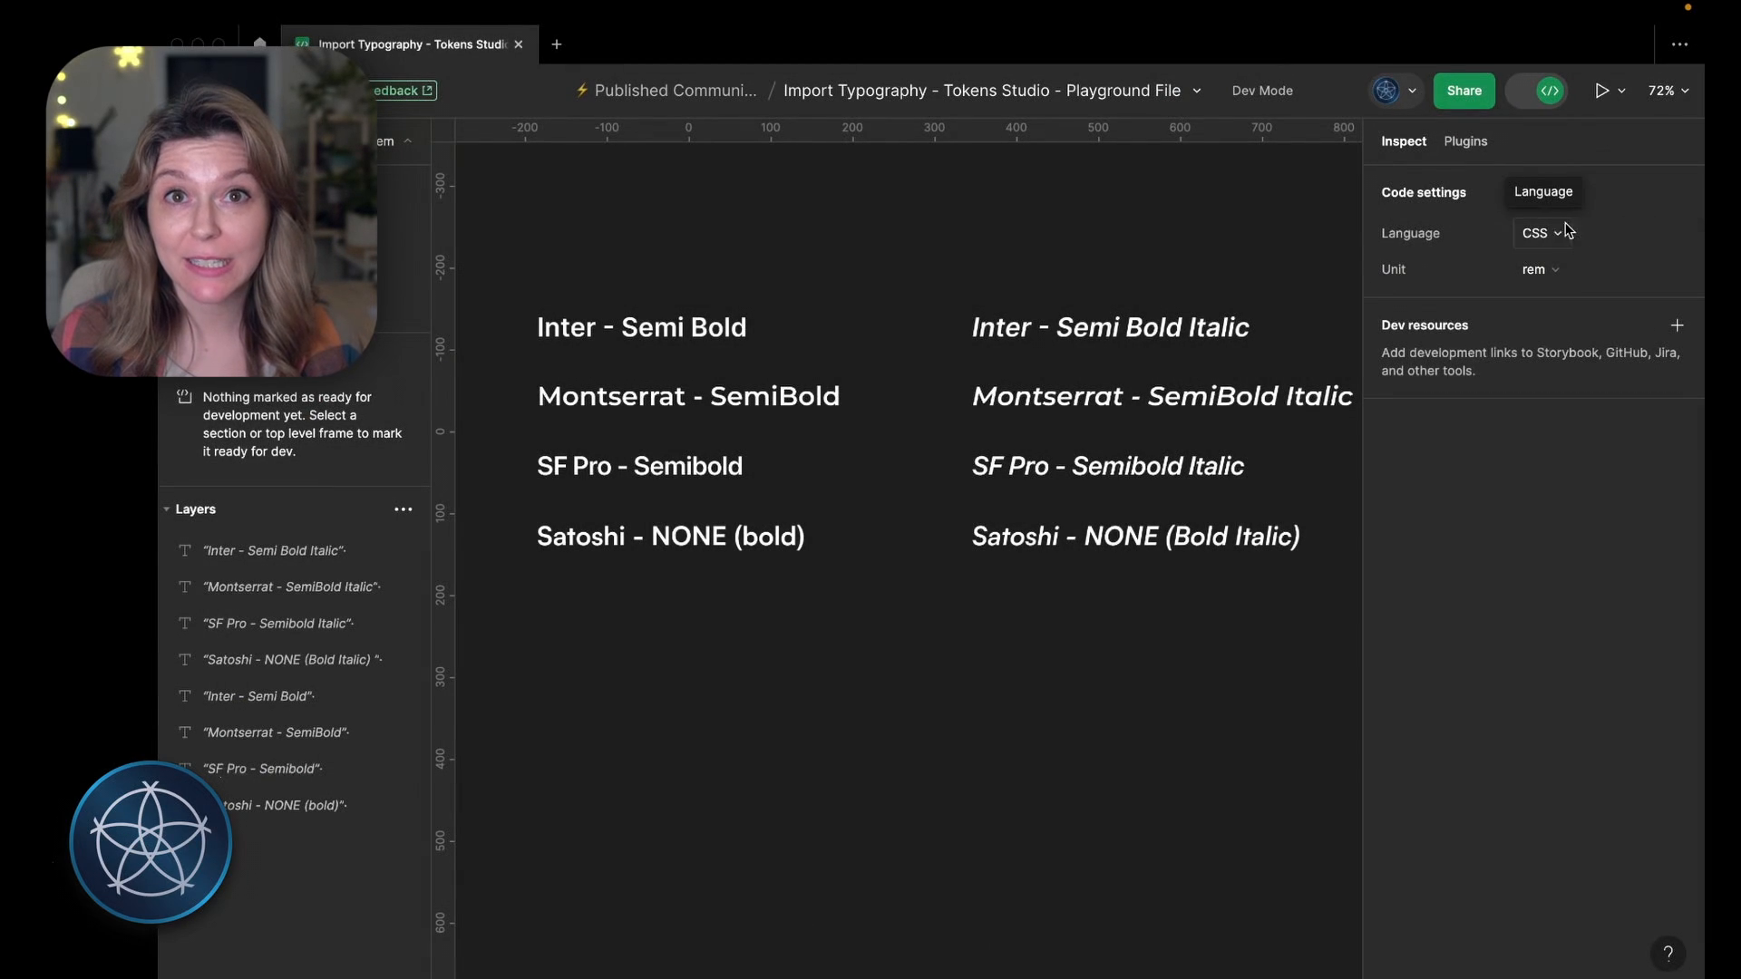
left_click(633, 328)
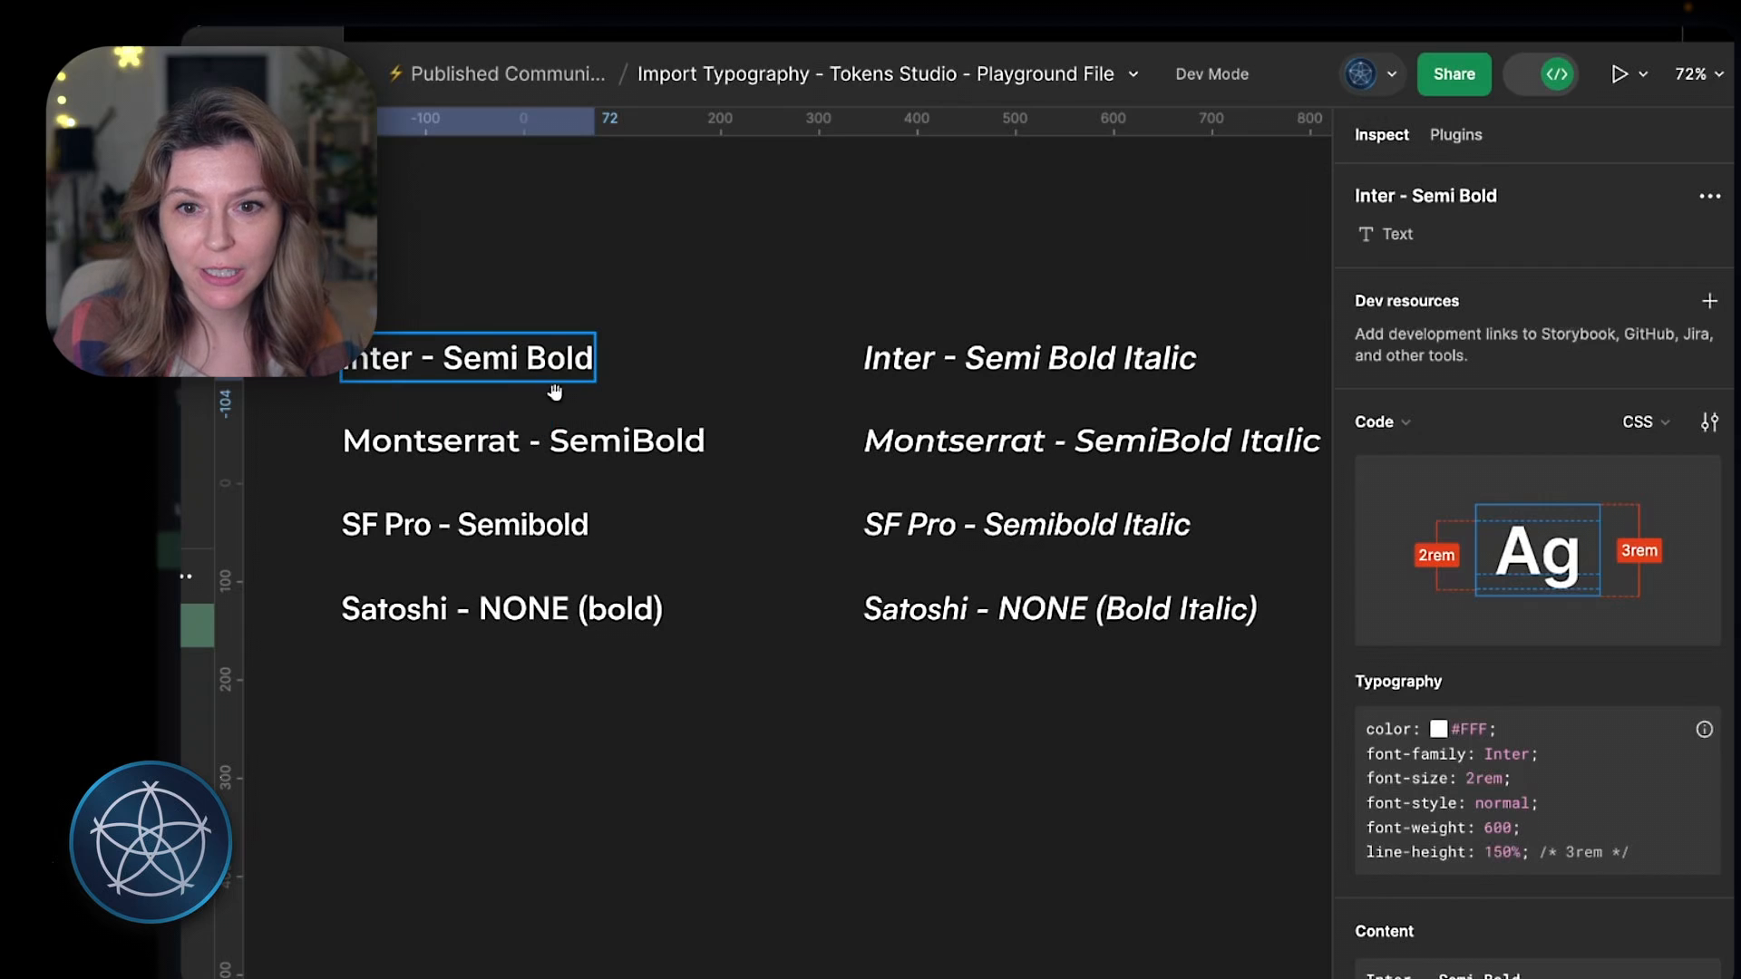
scroll(1512, 739, "down", 2)
scroll(1512, 734, "down", 2)
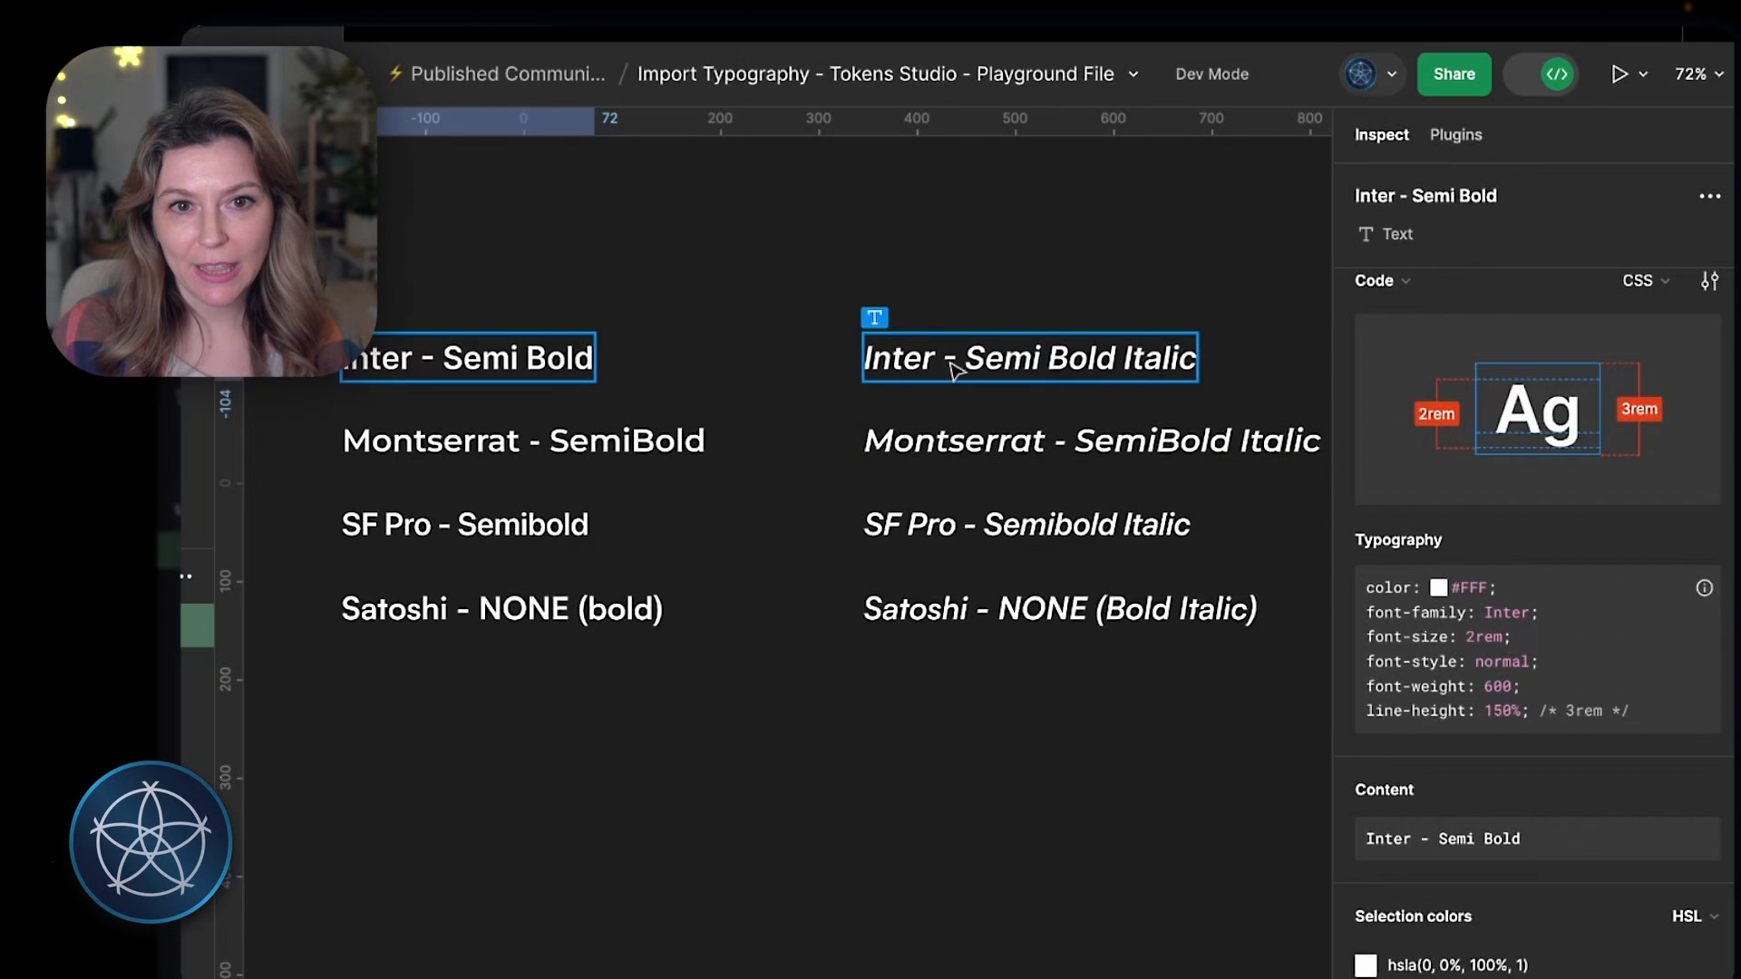
left_click(1064, 364)
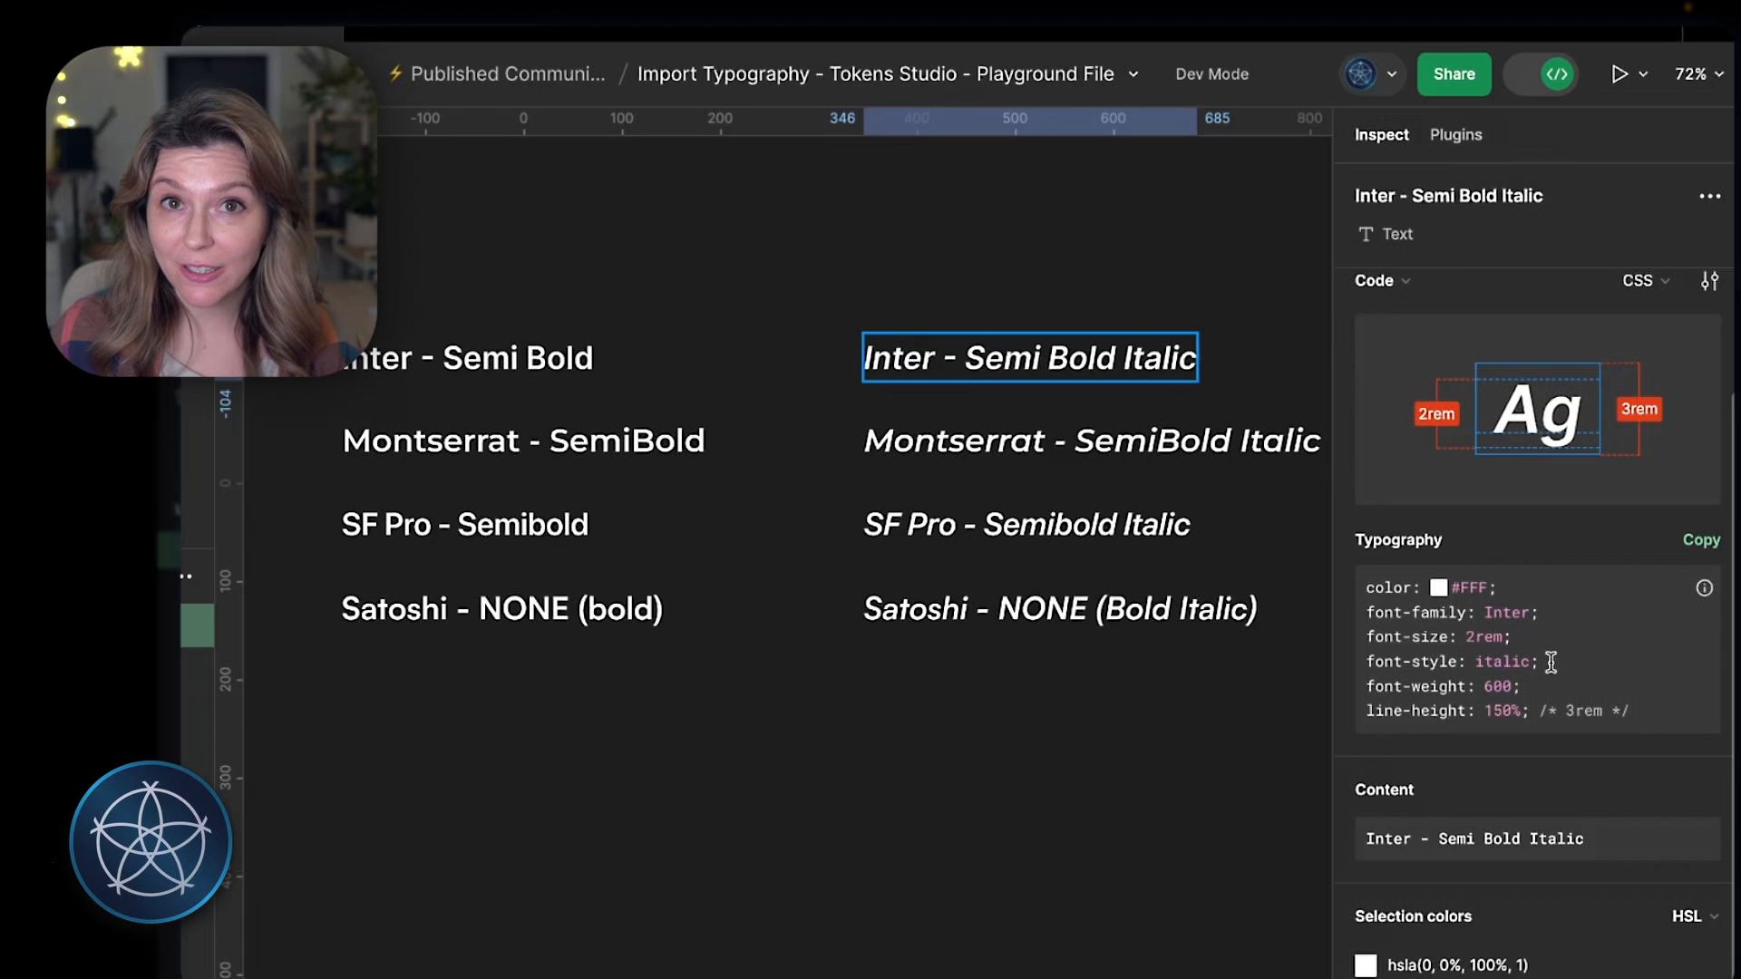
left_click(1052, 455)
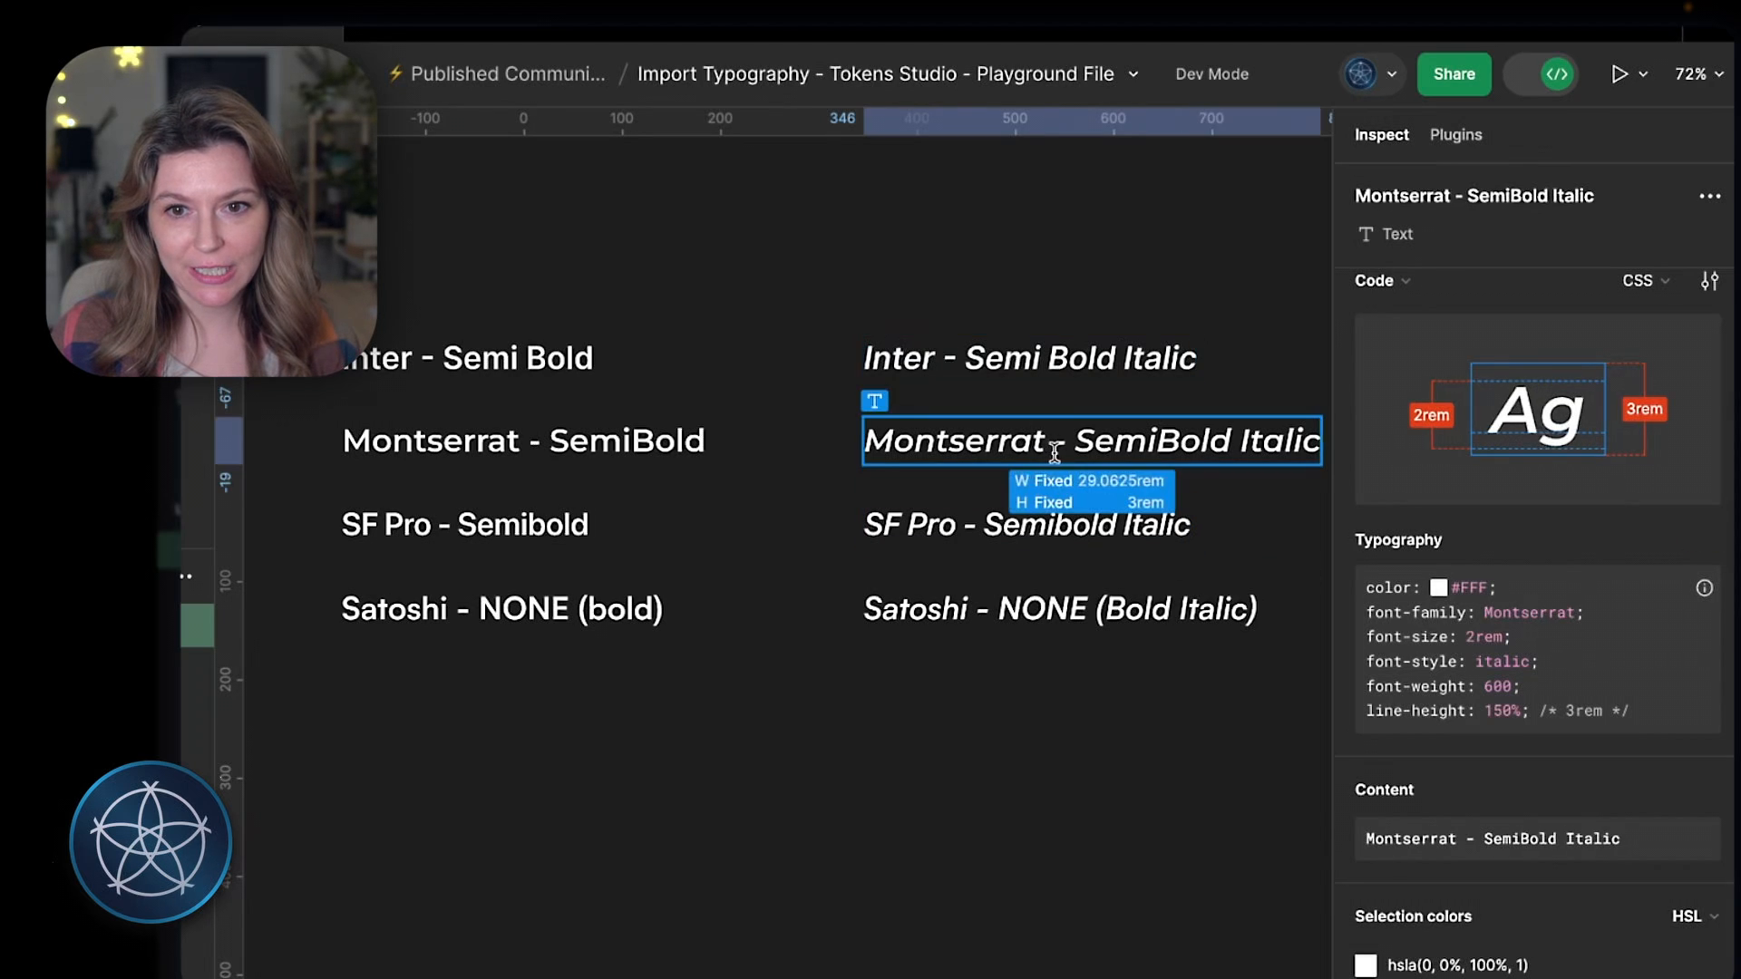
left_click(1061, 526)
left_click(1057, 612)
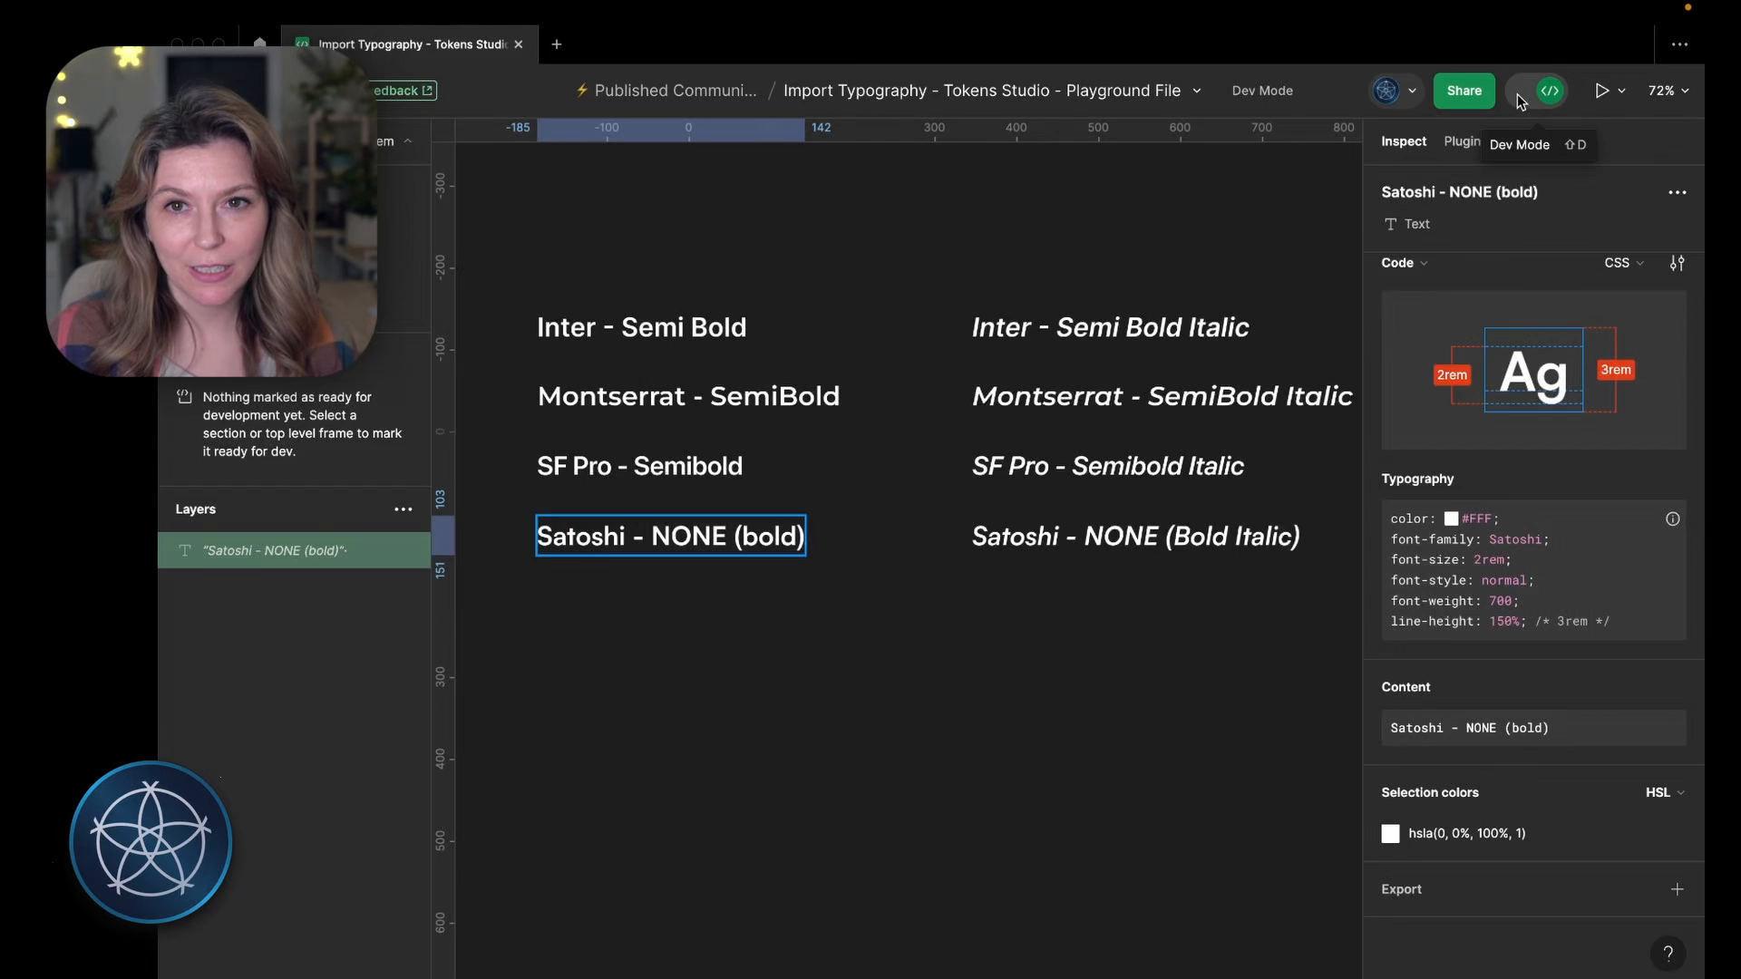
left_click(1521, 94)
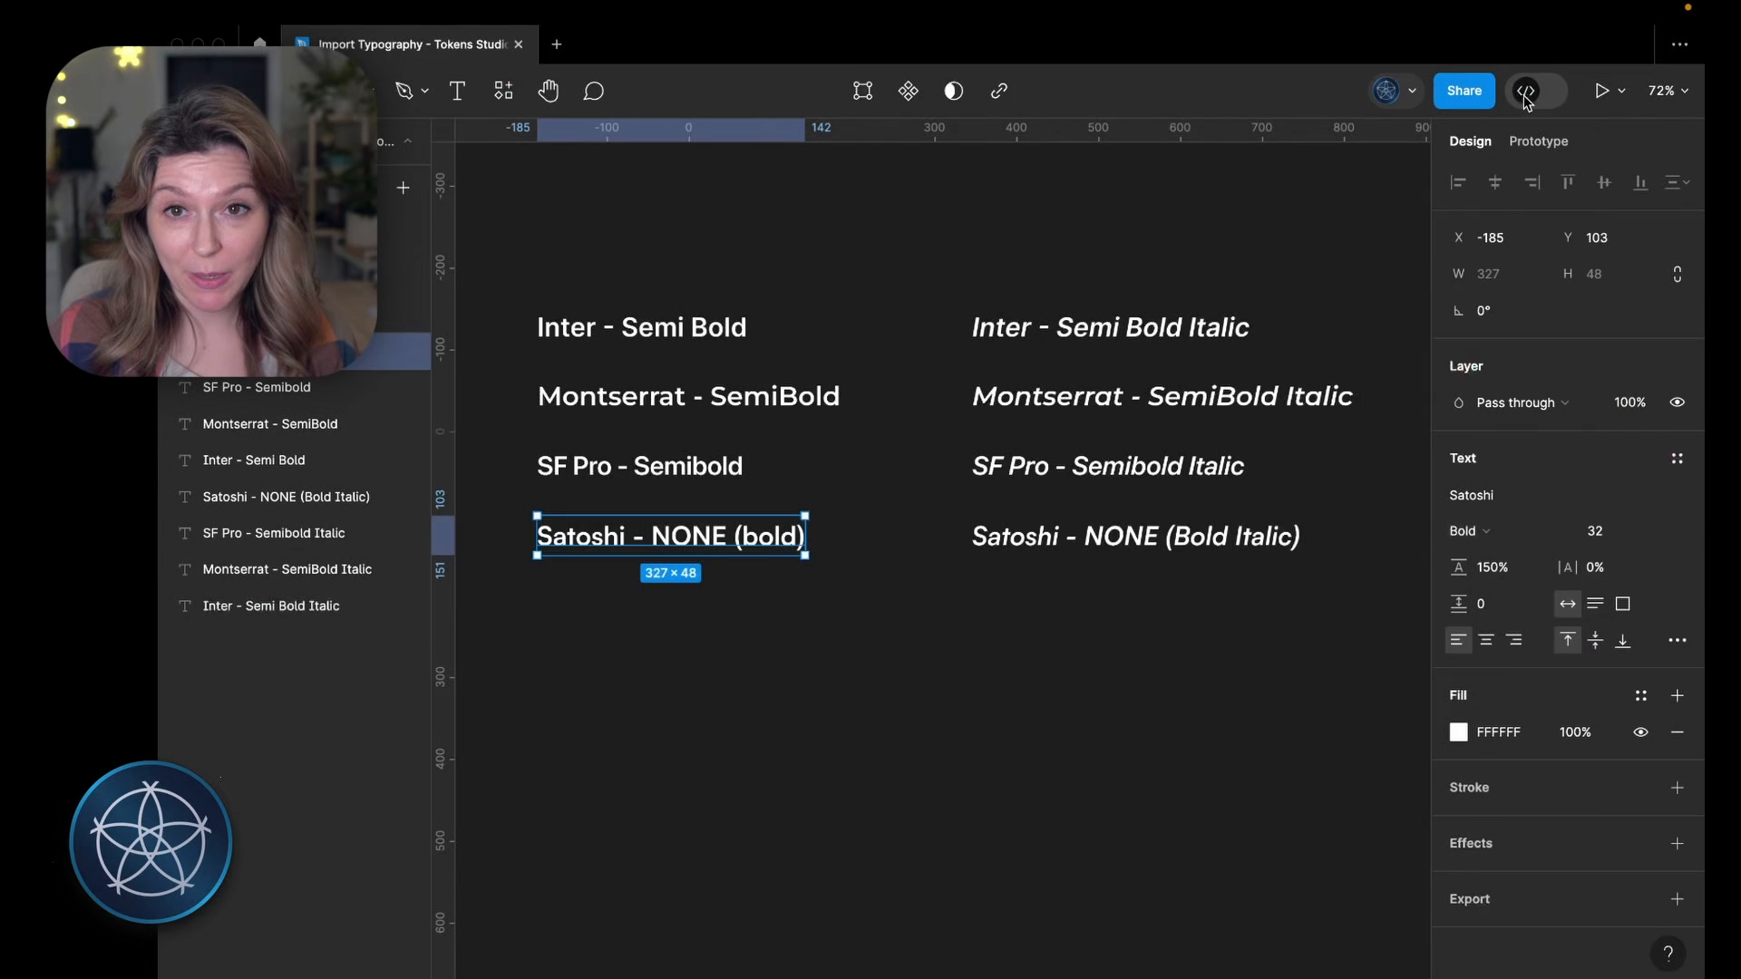
Step: Compare the font weight names of the italic and upright Inter, Montserrat, SF Pro and Satoshi samples in their text properties
left_click(1098, 334)
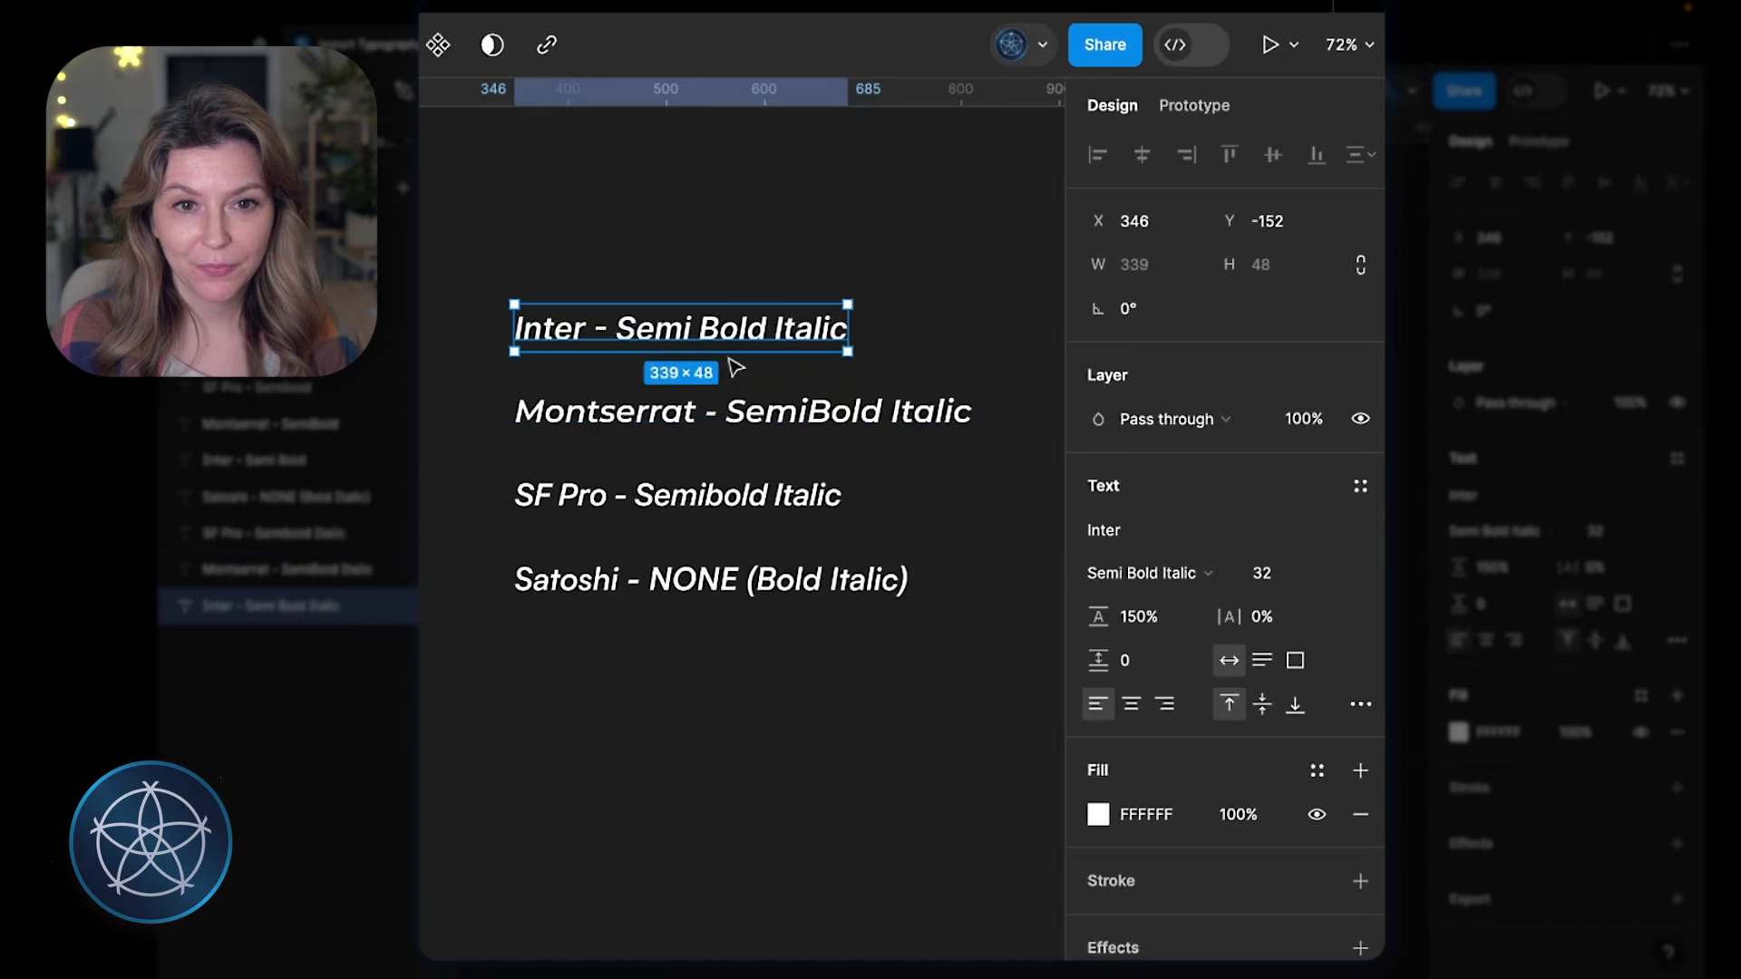
left_click(760, 420)
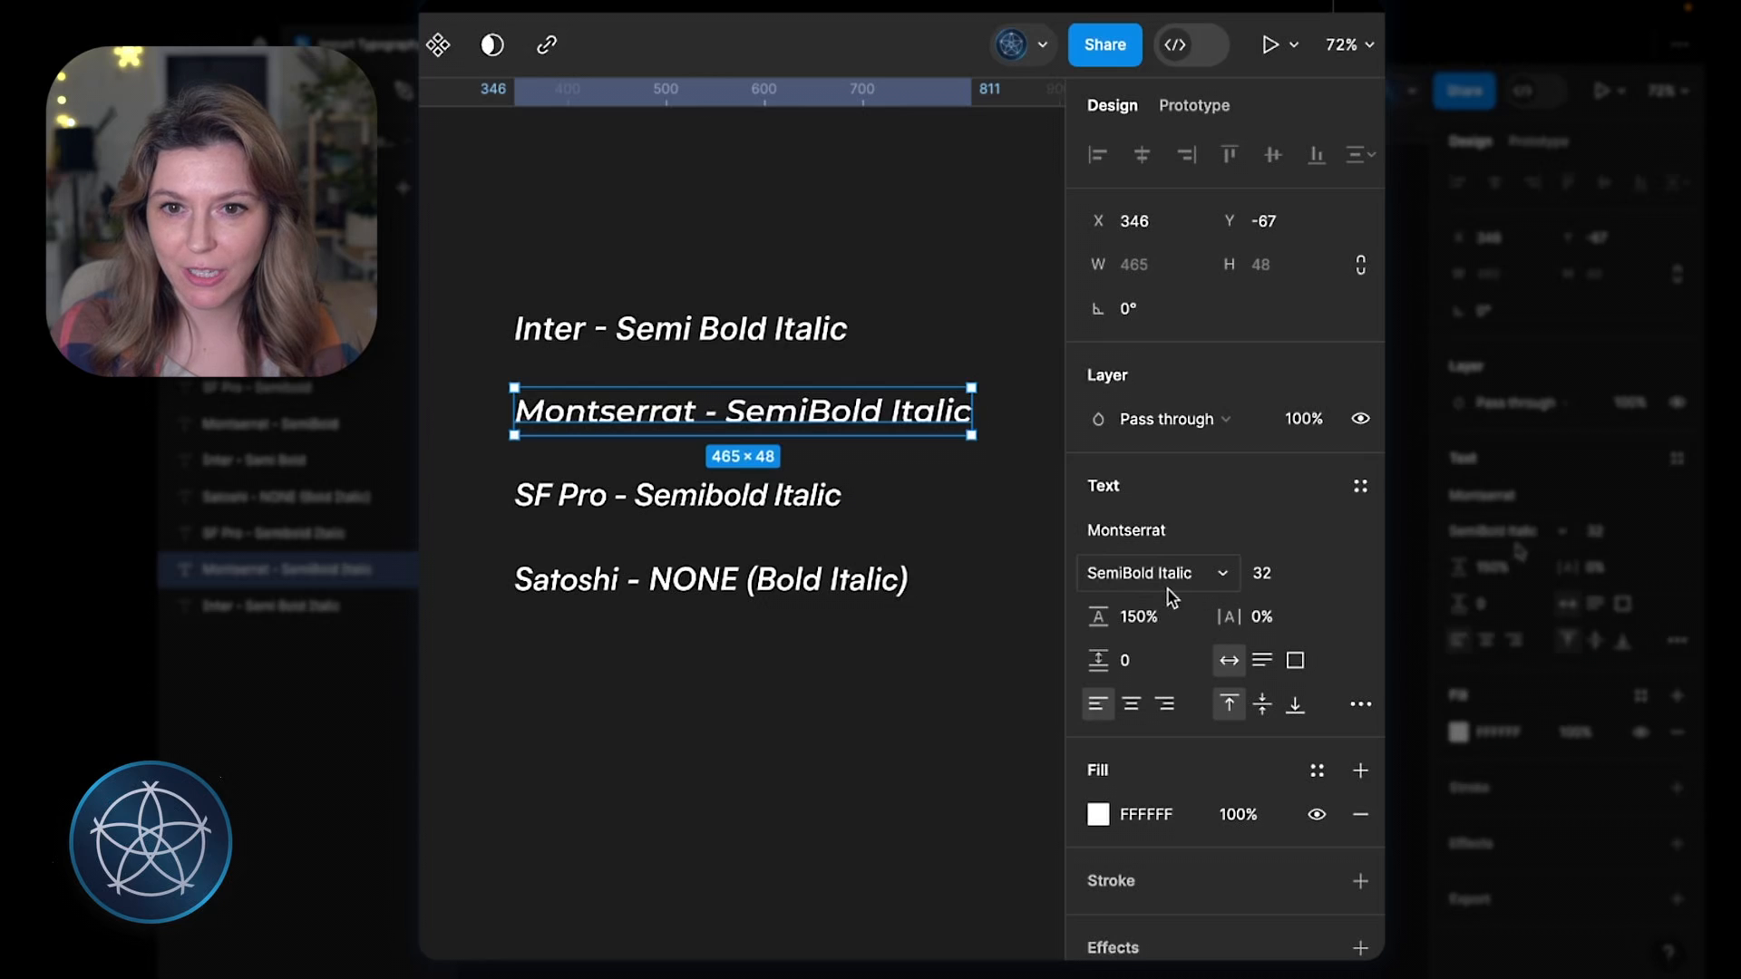
left_click(719, 505)
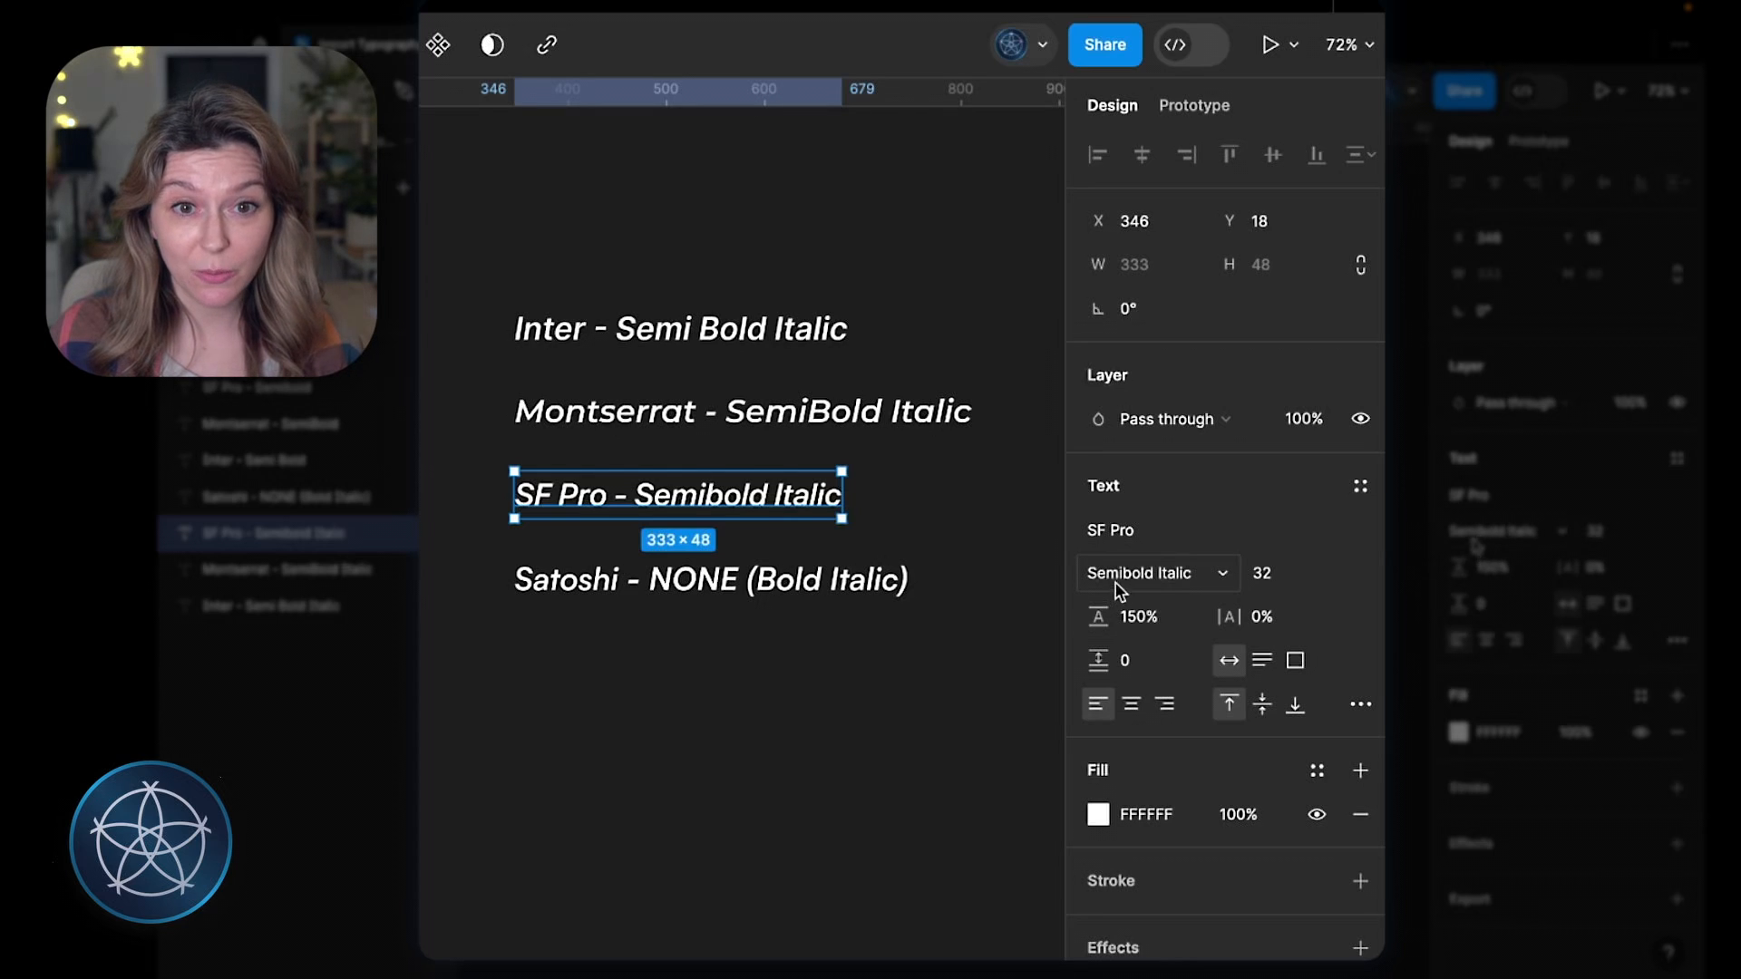
left_click(819, 422)
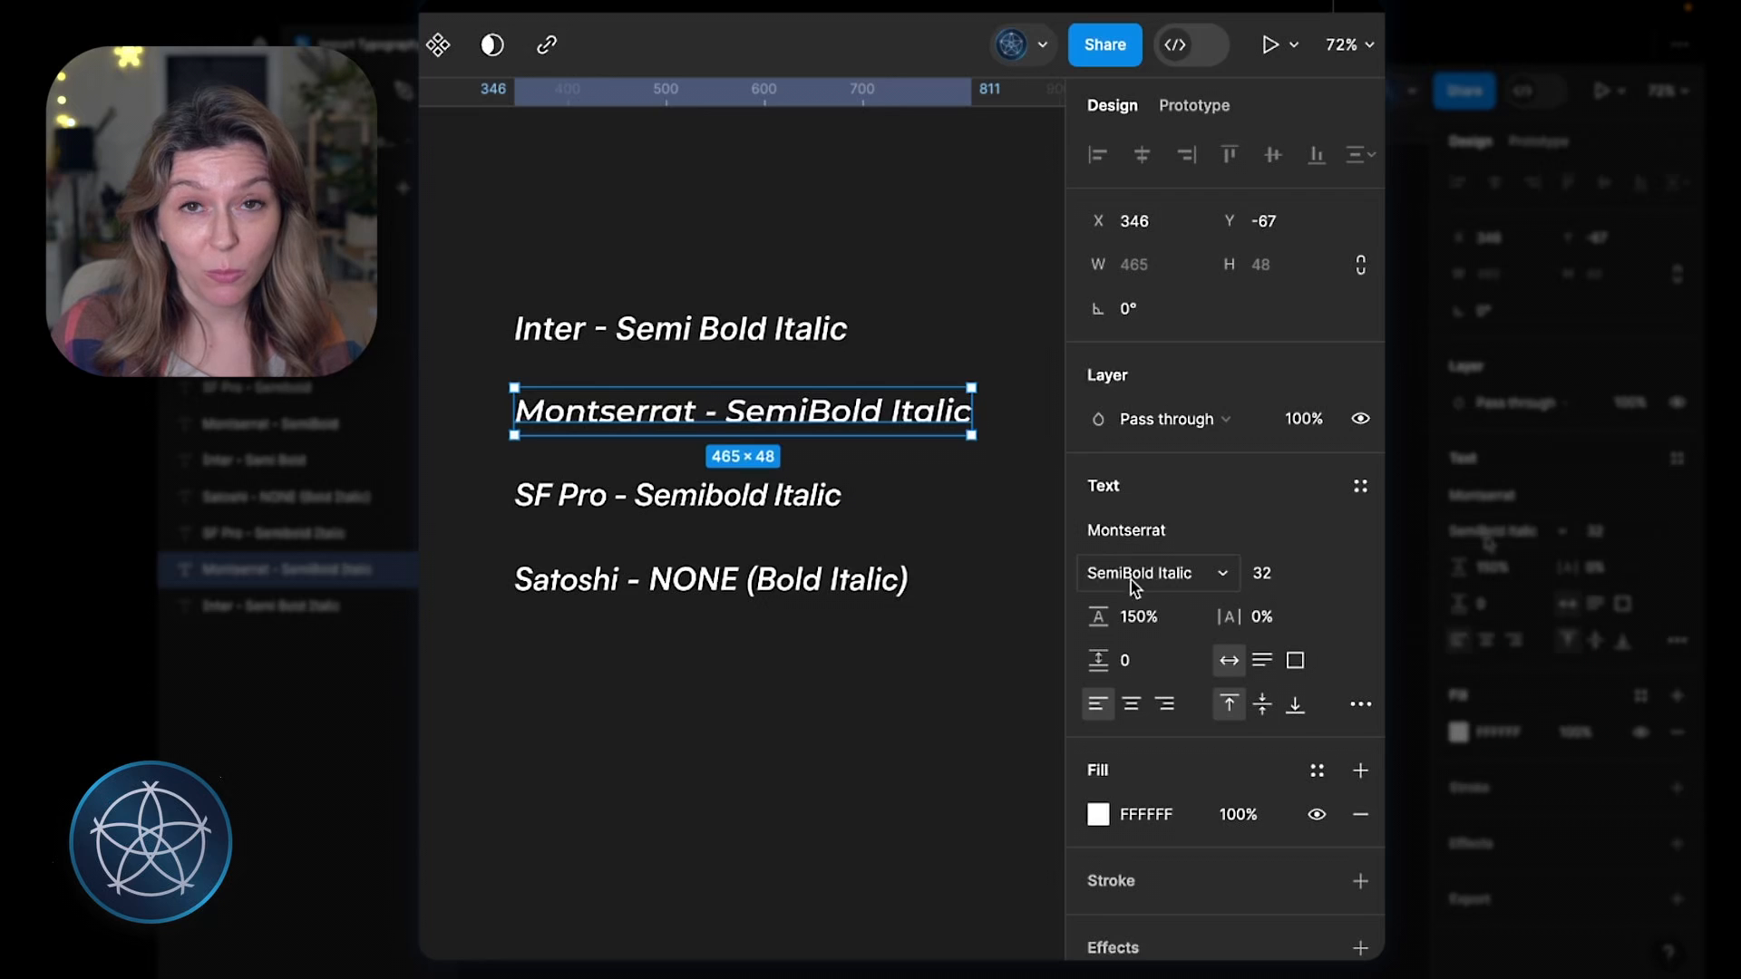
left_click(630, 589)
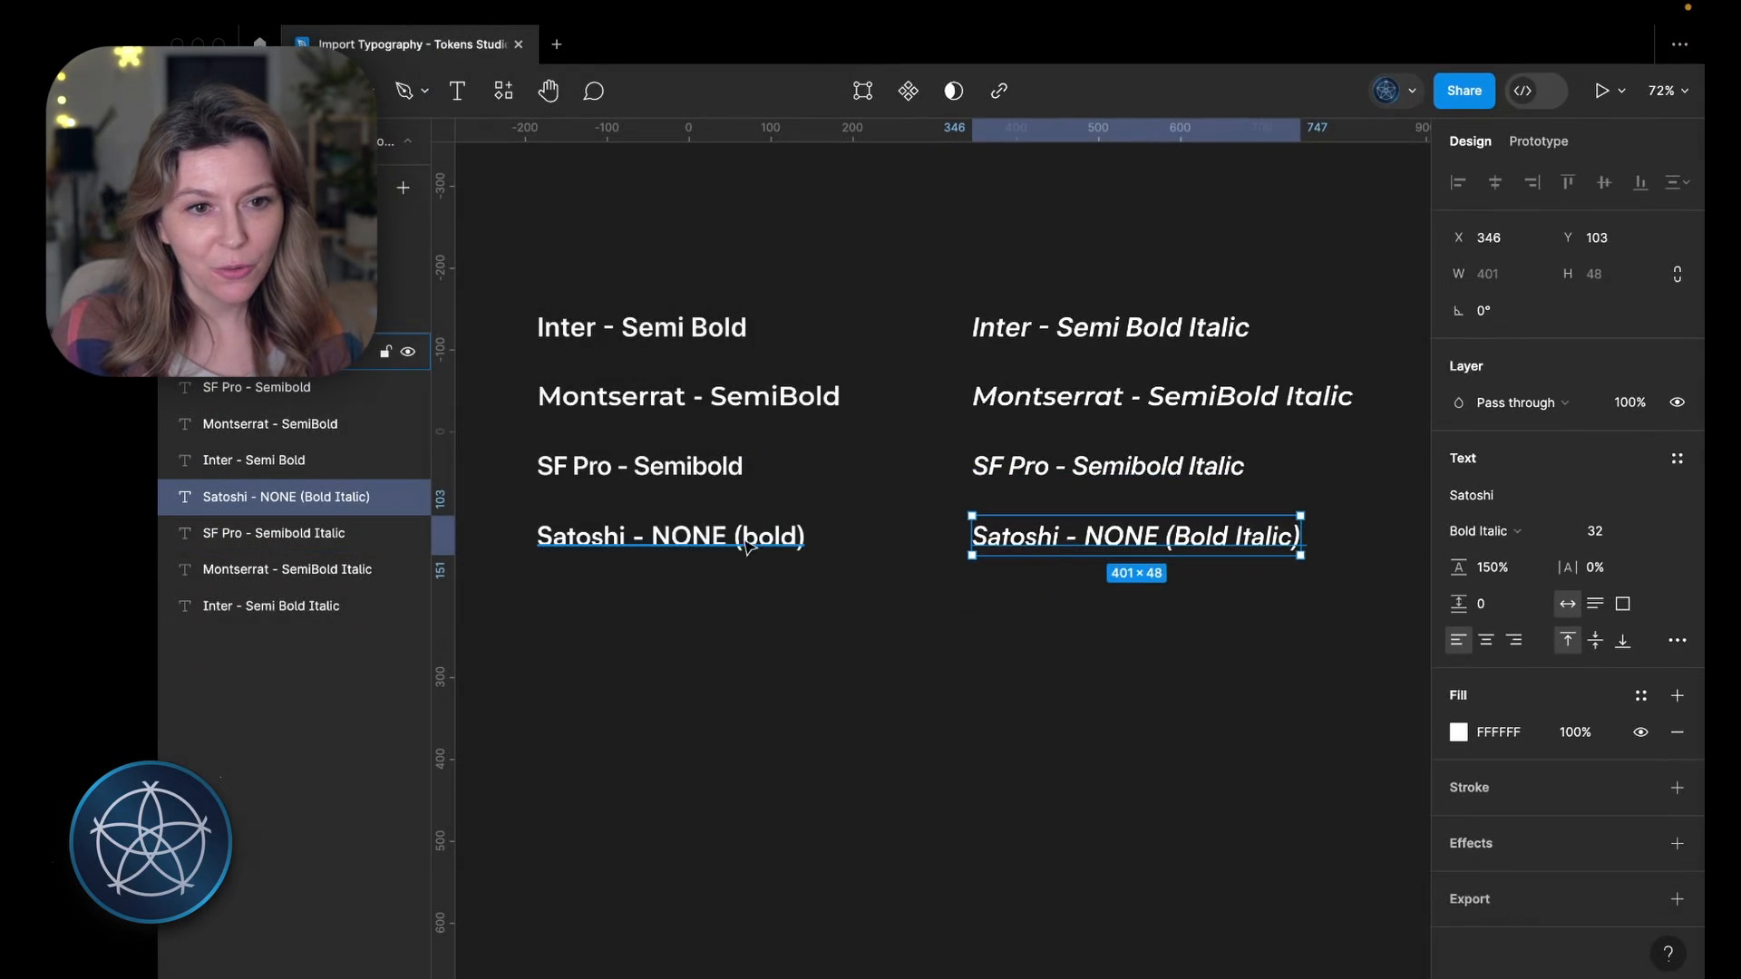
left_click(734, 542)
left_click(716, 478)
left_click(705, 399)
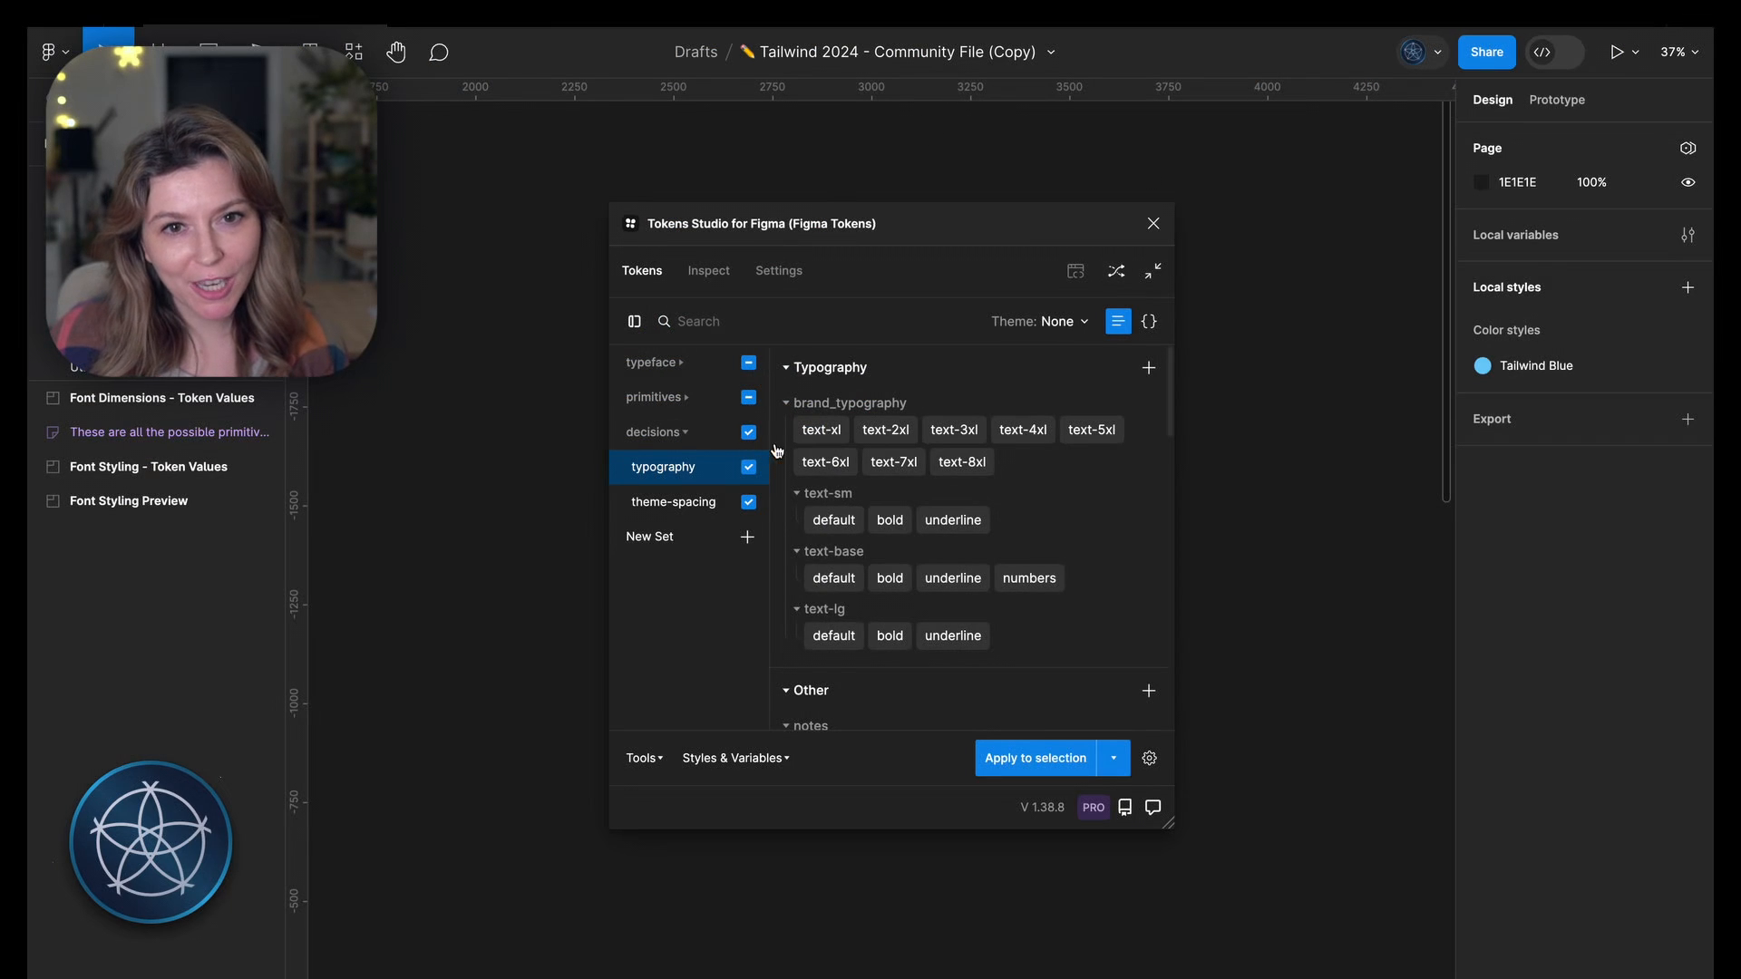
Step: Open the text-xl and text-2xl tokens of the typography set for editing, and return to the token list
right_click(811, 435)
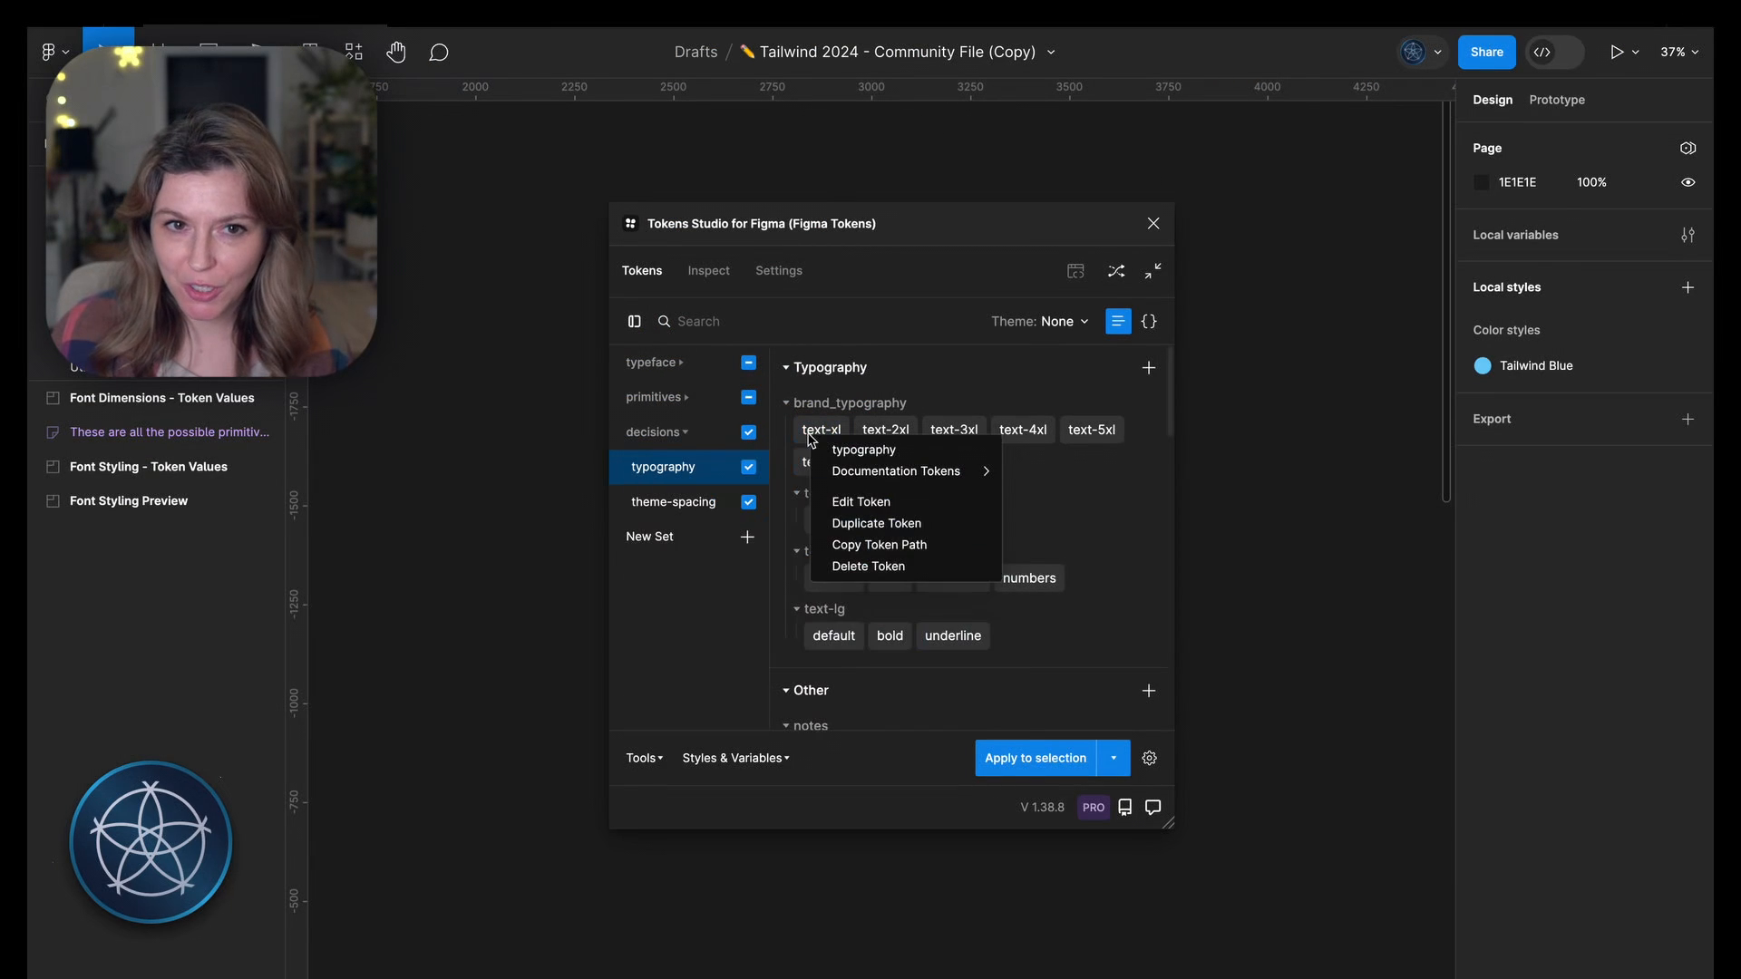
left_click(849, 503)
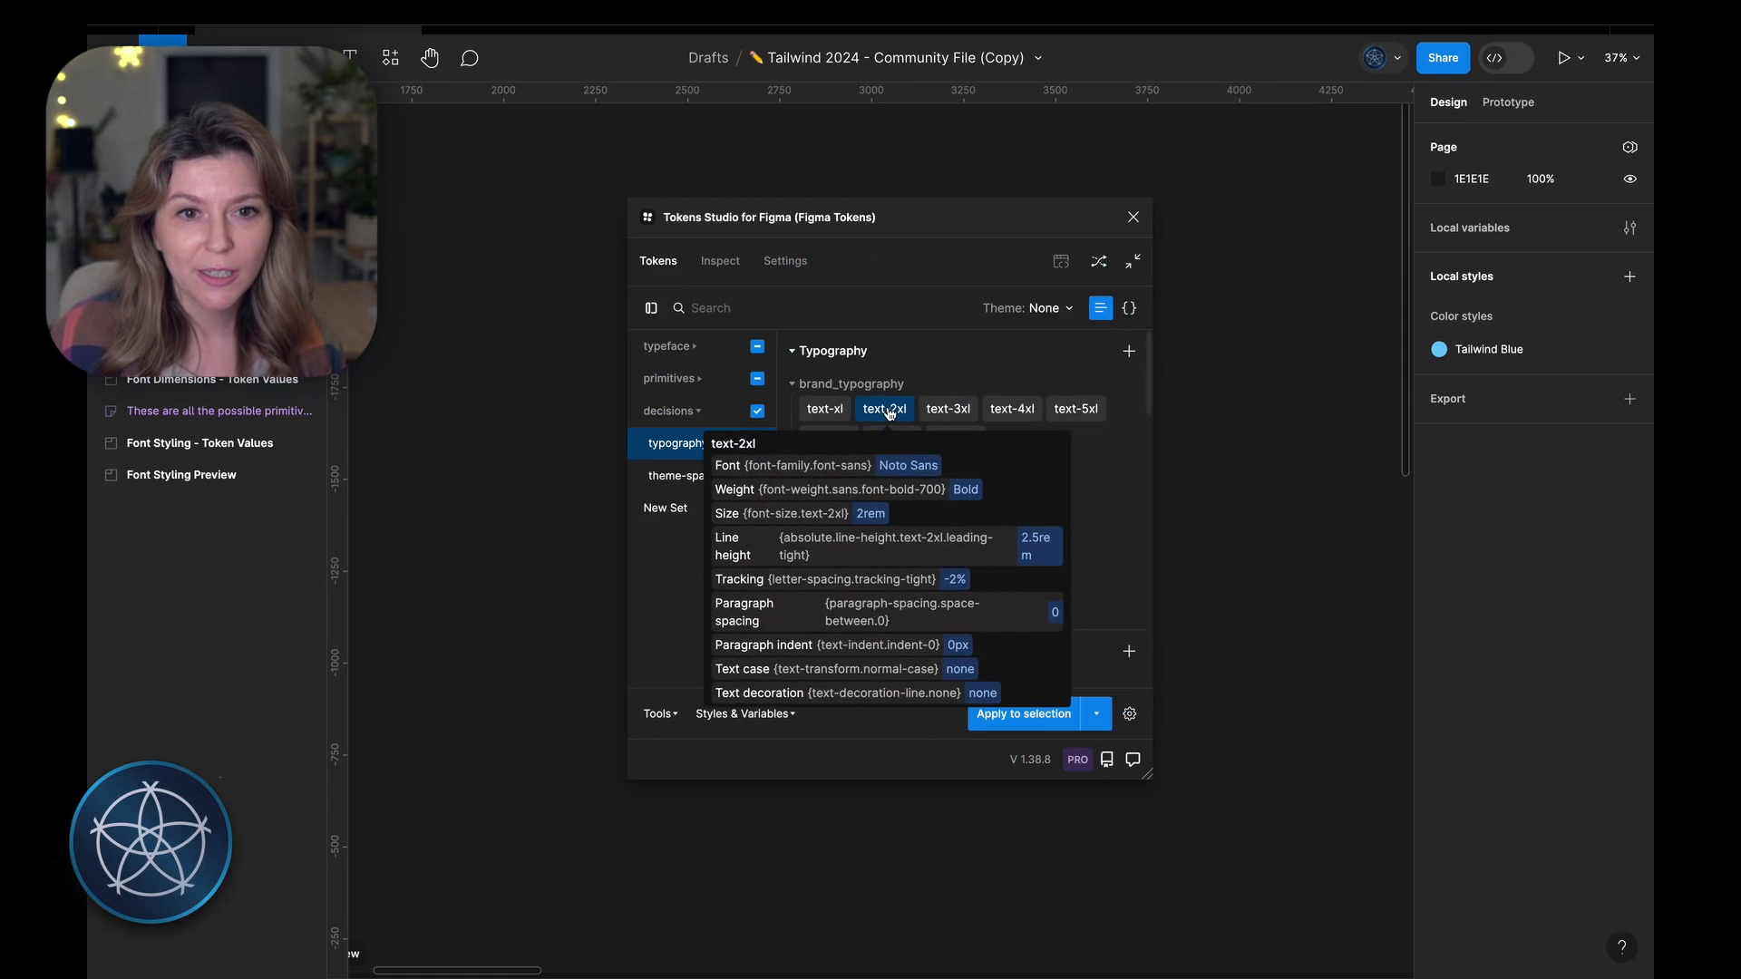
right_click(892, 408)
left_click(925, 473)
left_click(632, 408)
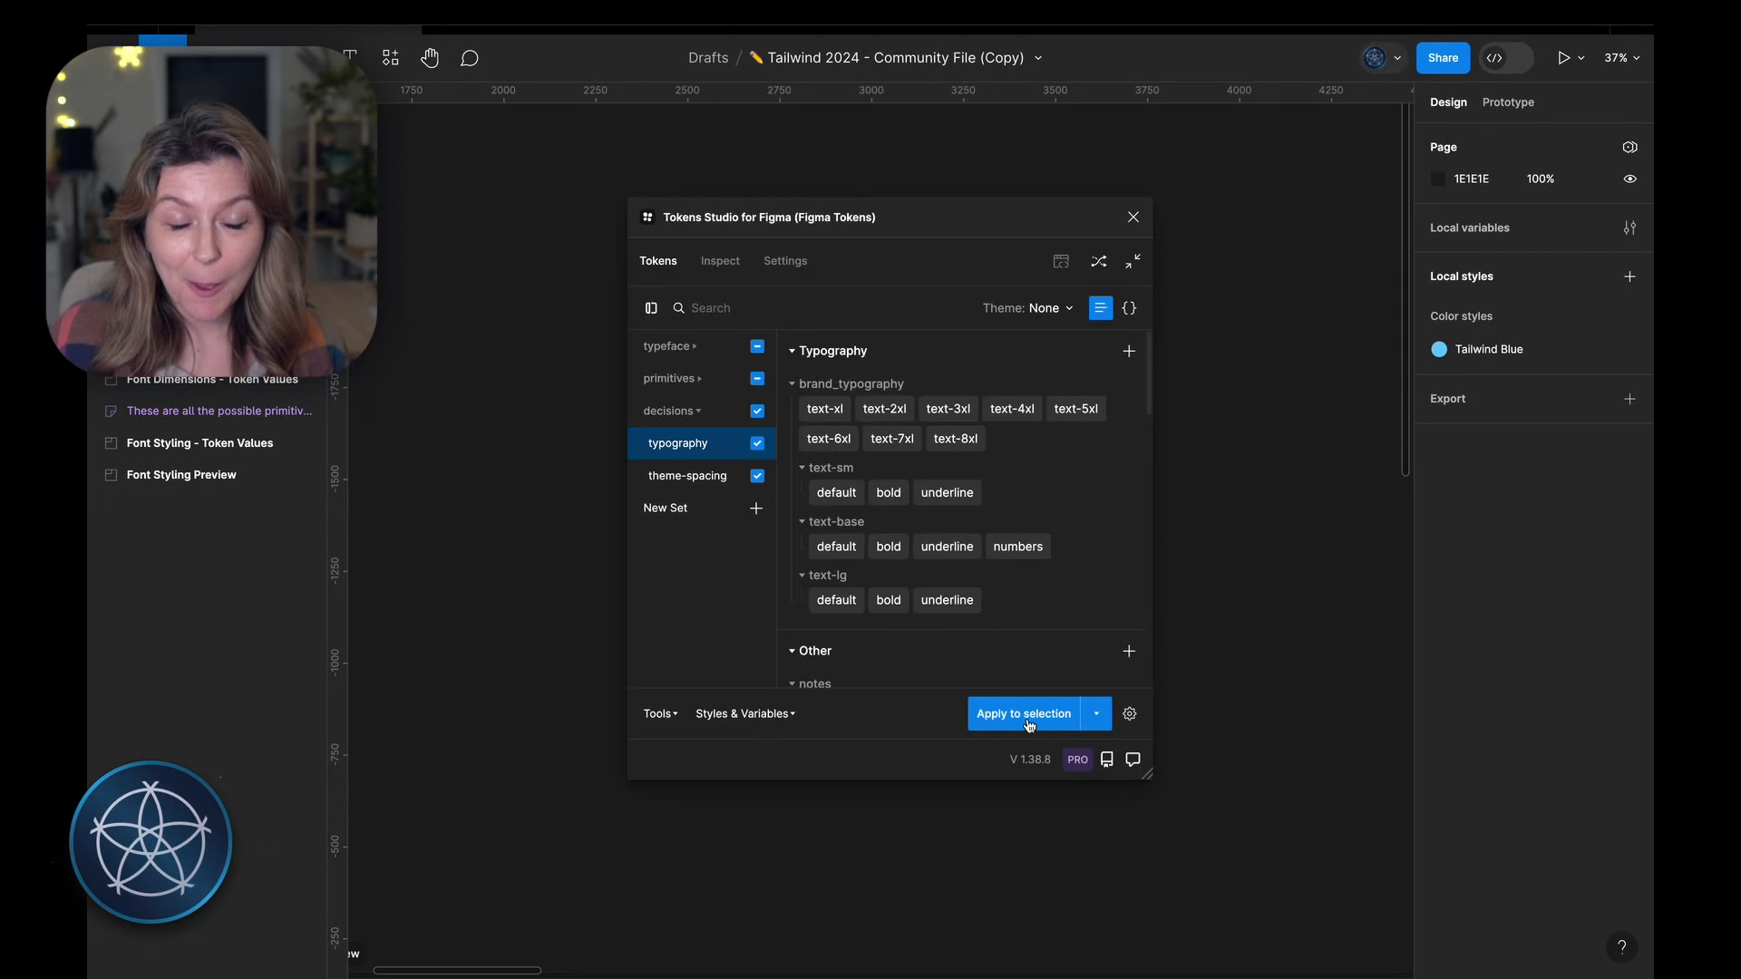
Step: Apply the tokens to the entire document instead of only the selection
left_click(1096, 714)
left_click(1015, 673)
left_click(1013, 723)
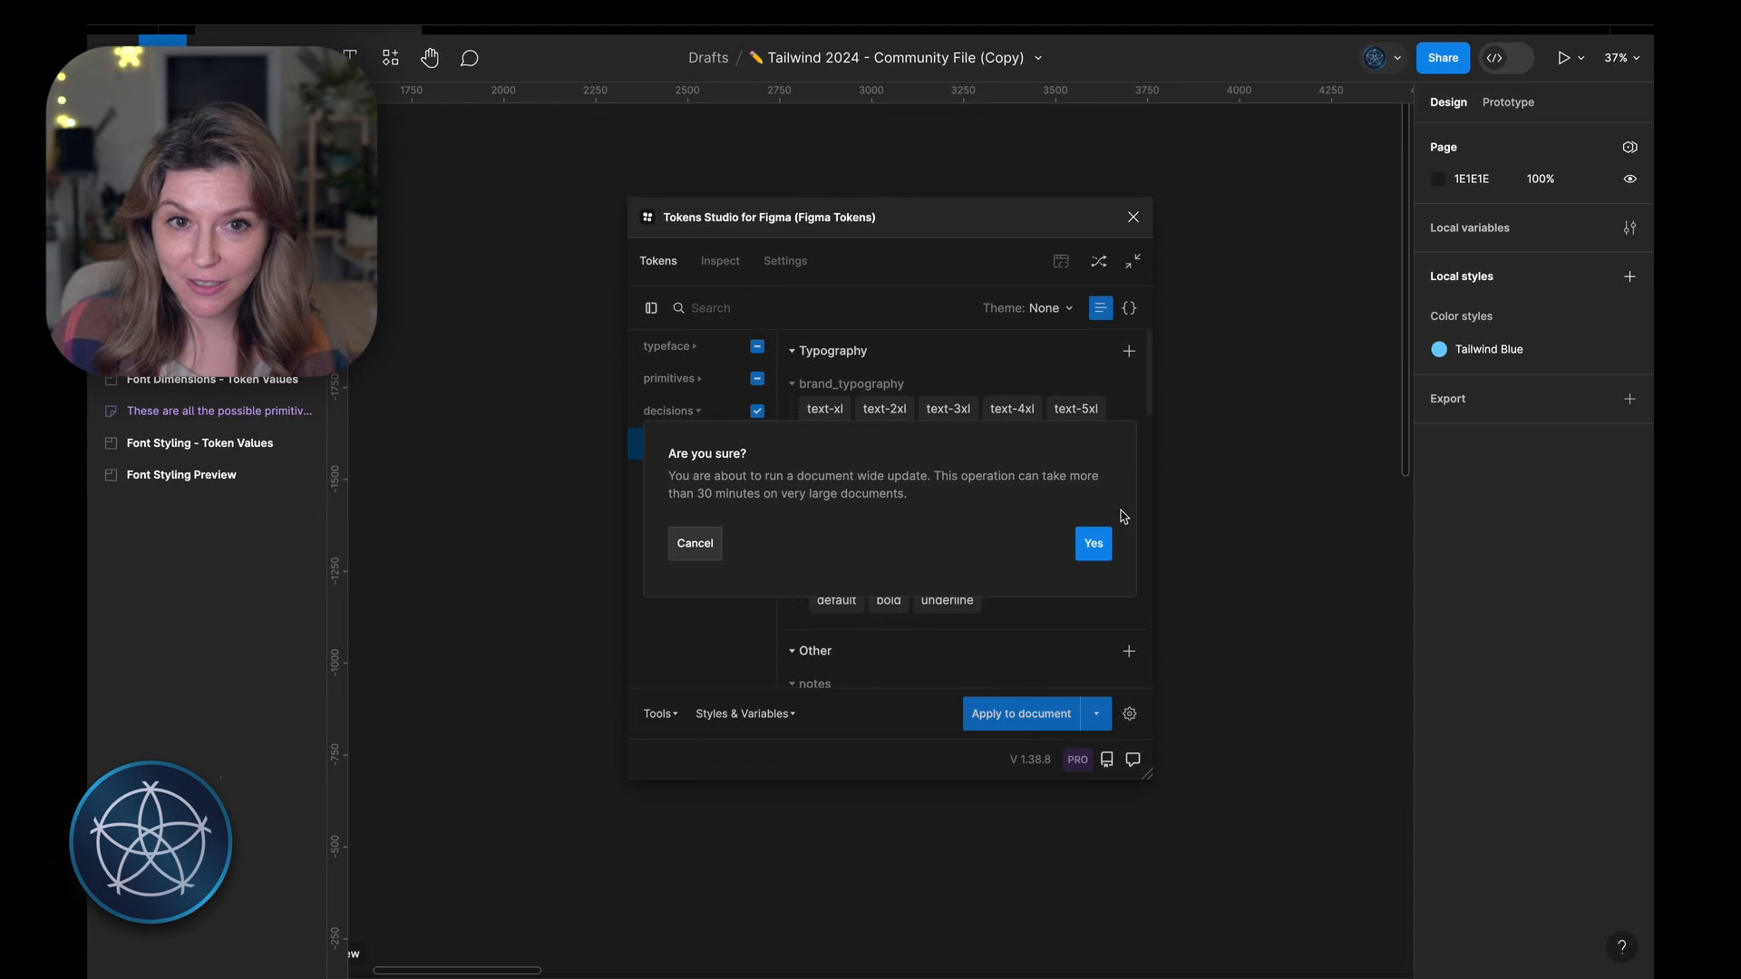
left_click(1094, 543)
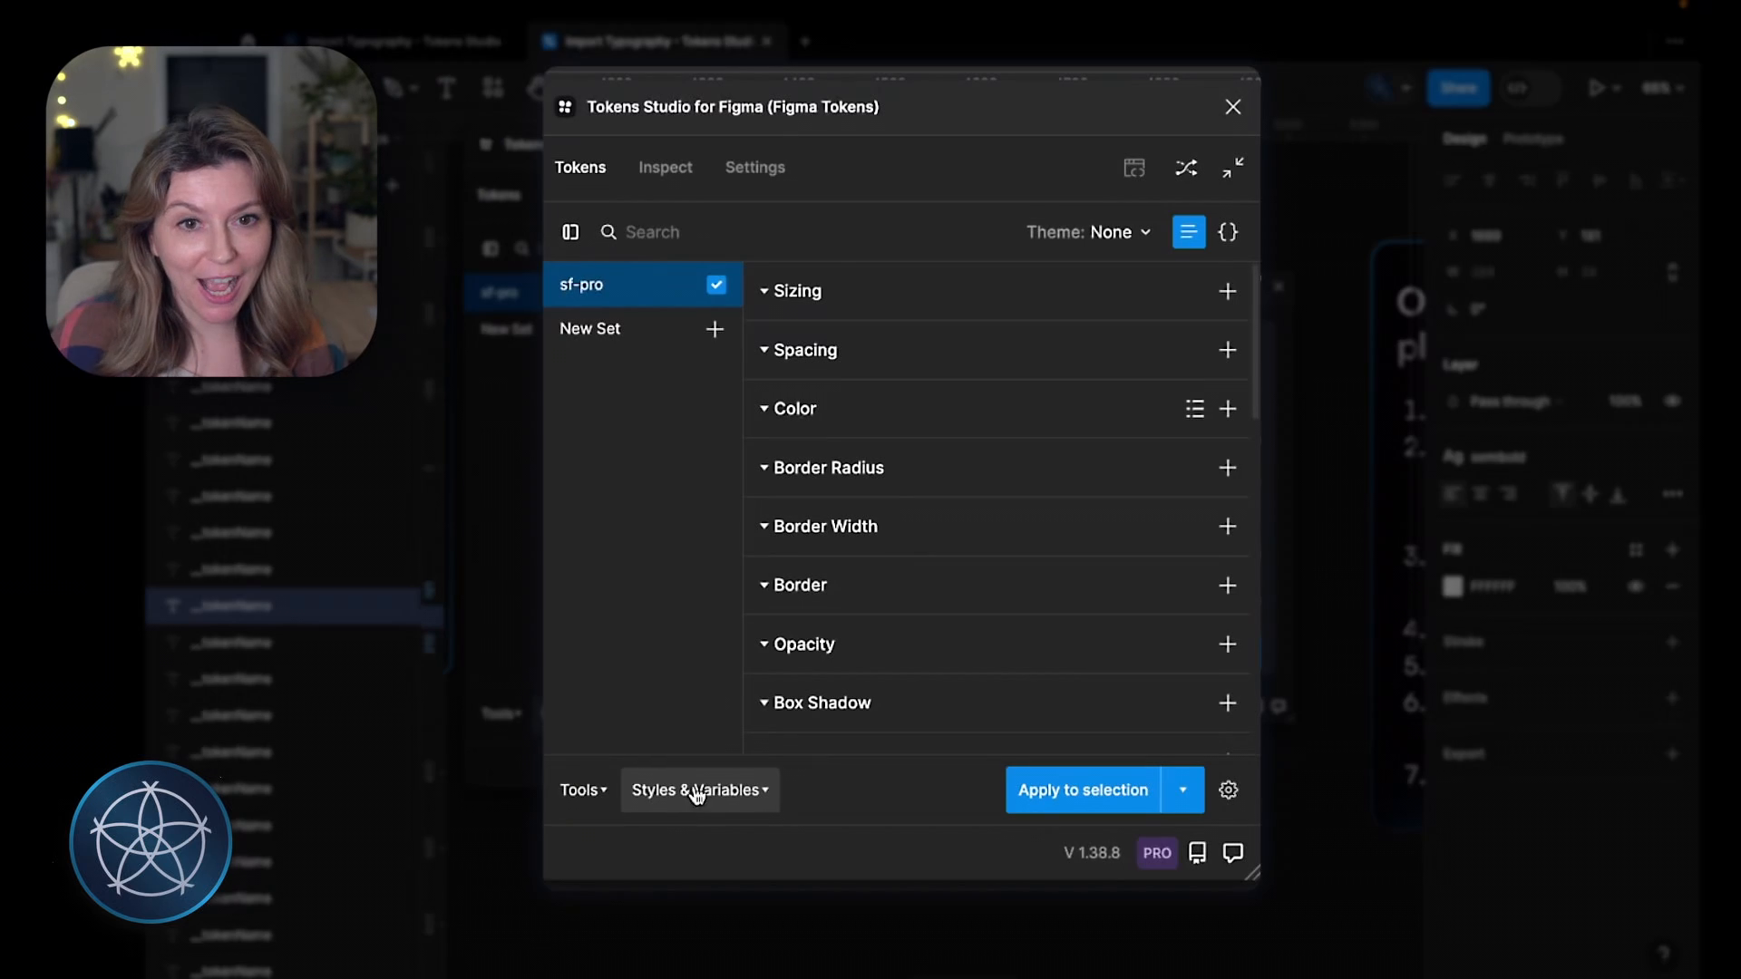
Step: Import the document's color, text and shadow styles into the sf-pro token set and review the proposed new tokens
left_click(696, 788)
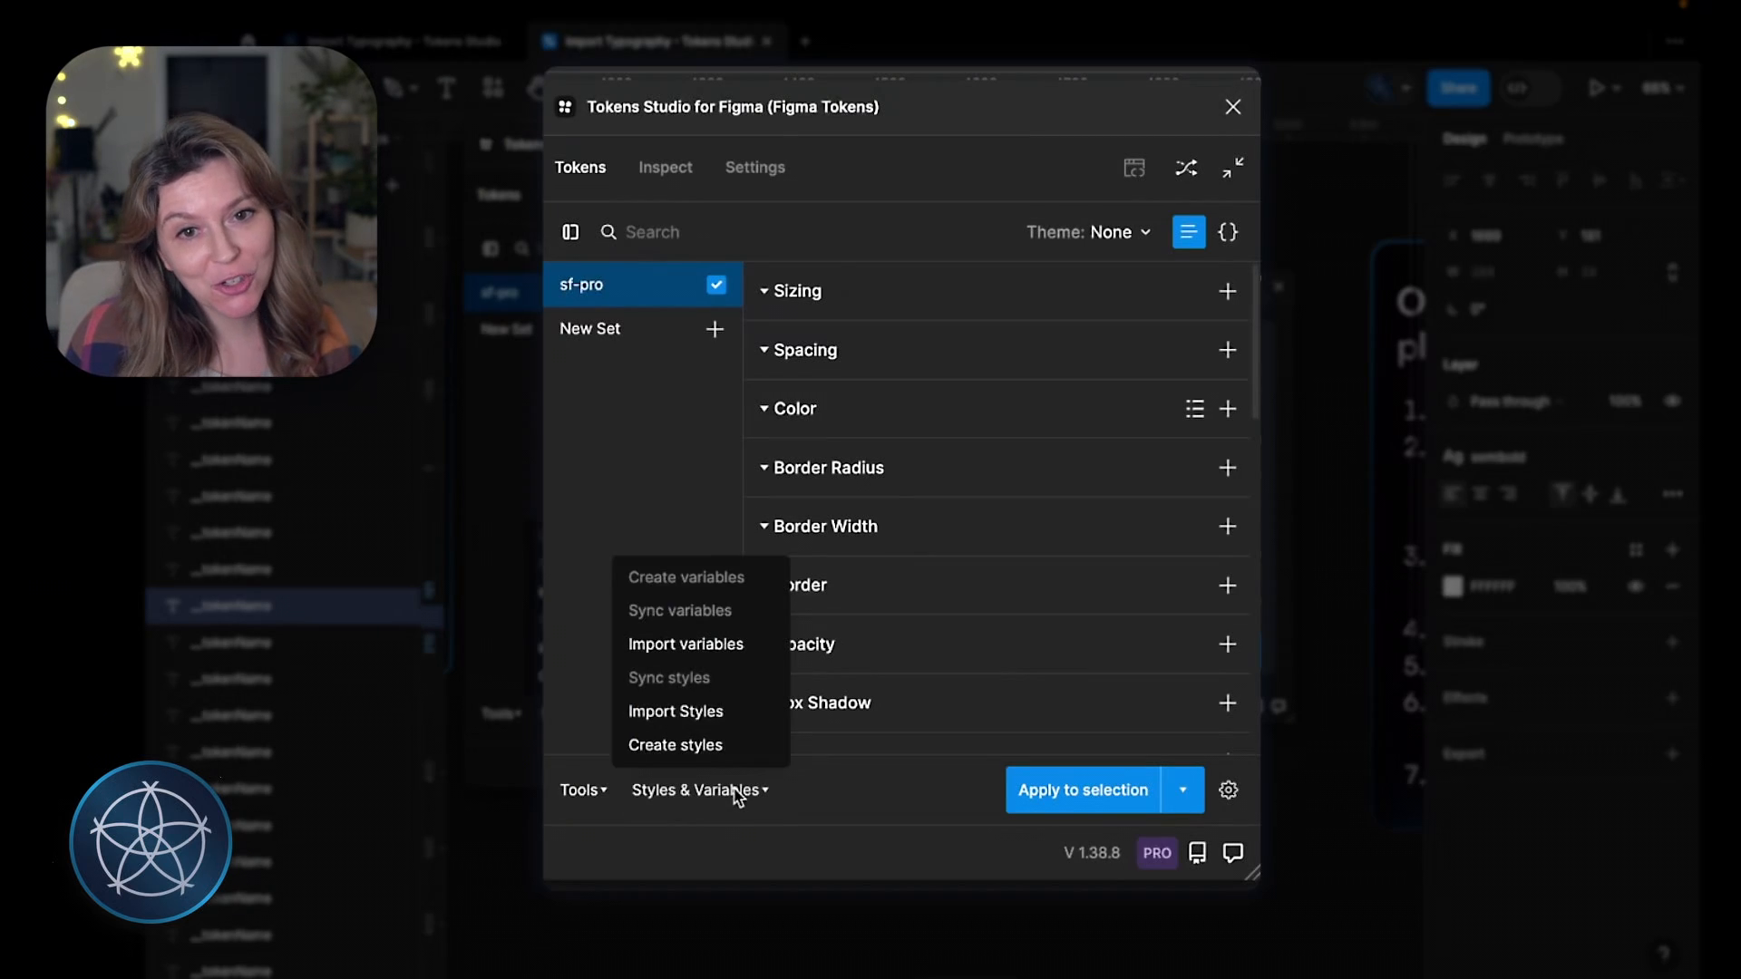
left_click(698, 709)
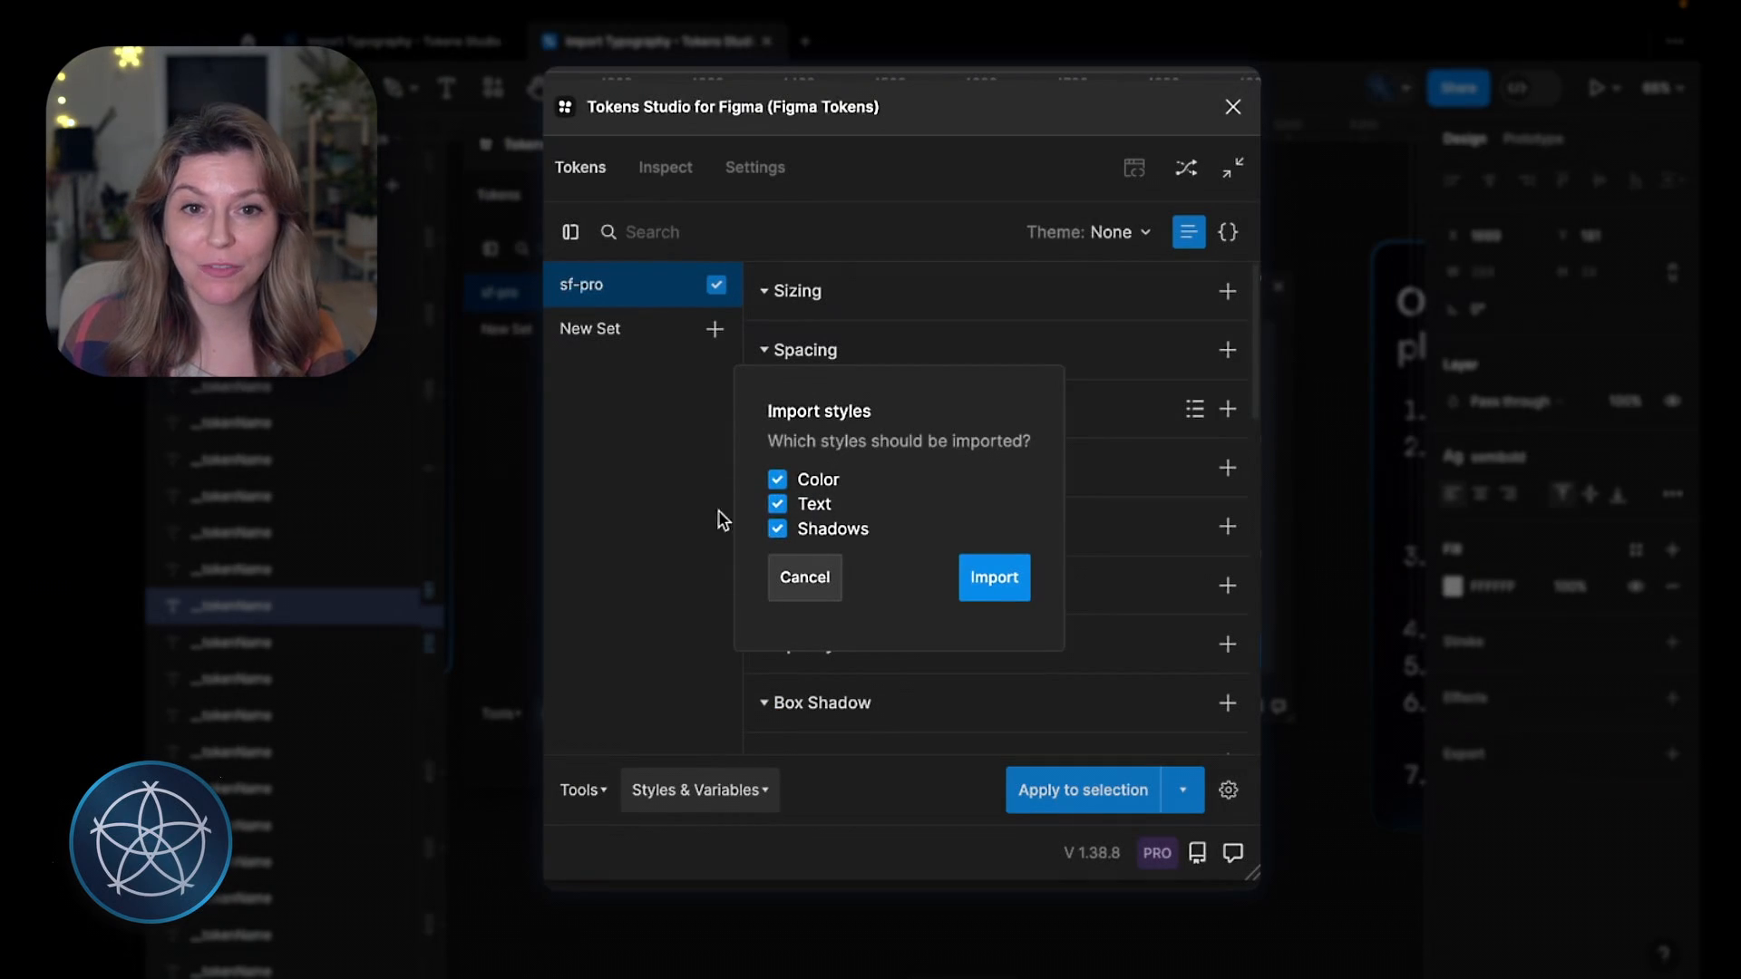
left_click(991, 579)
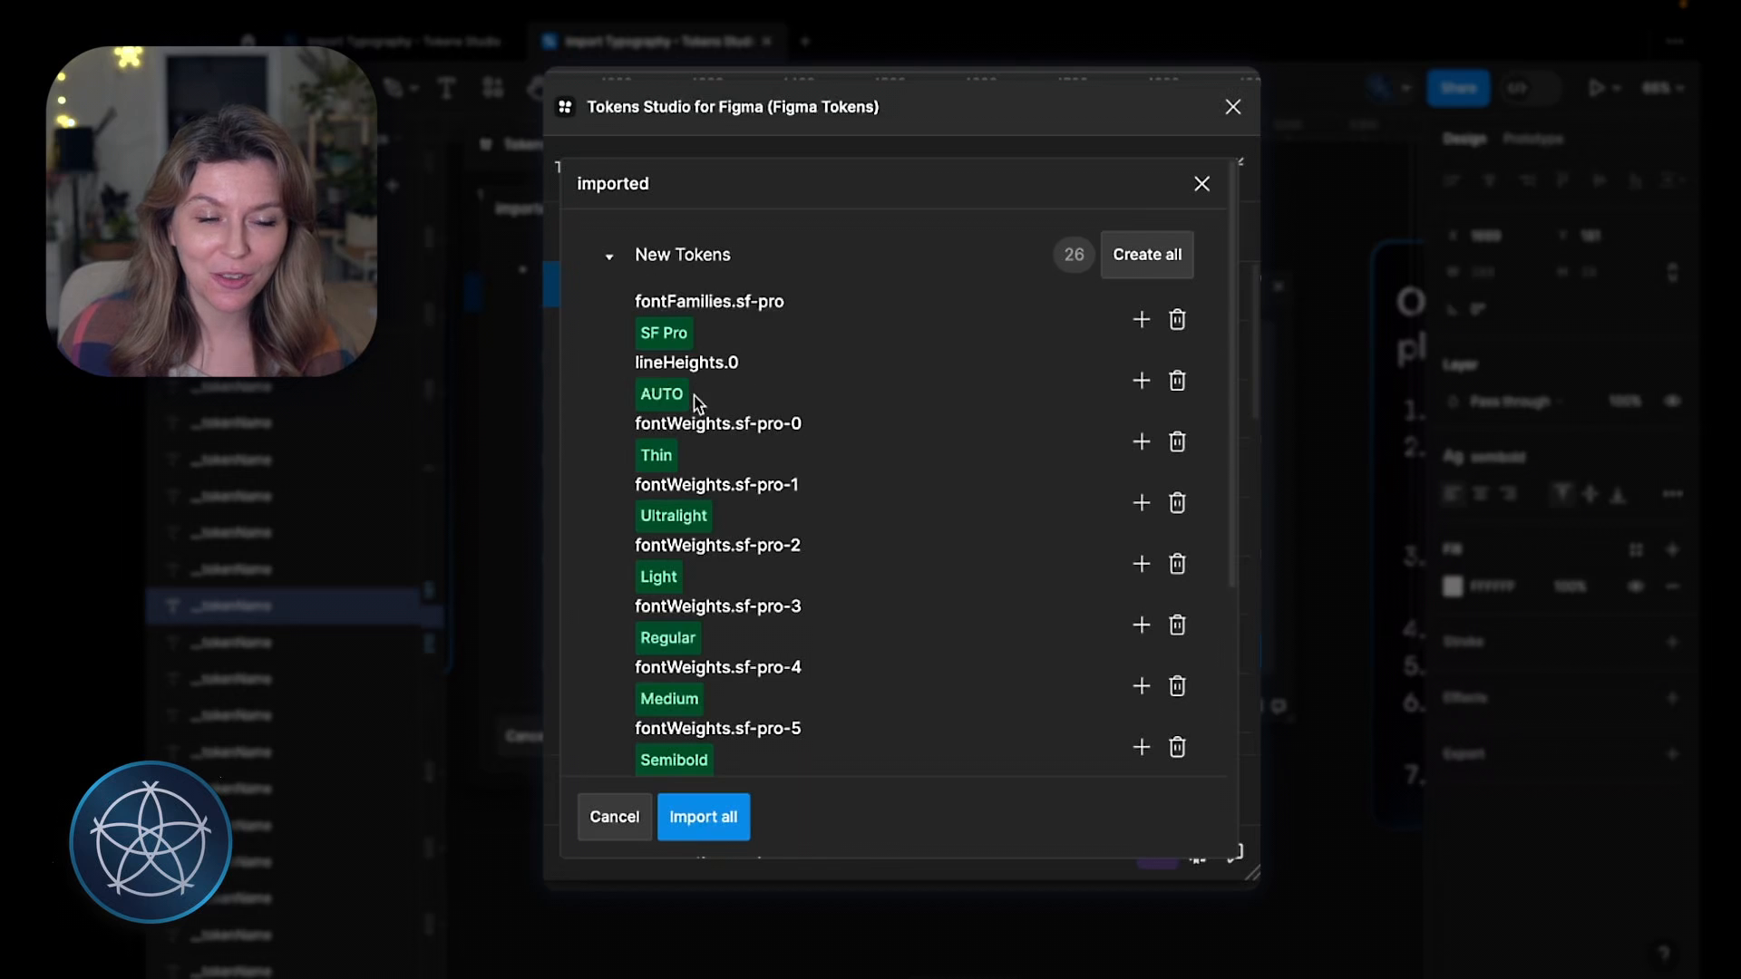
scroll(671, 403, "down", 5)
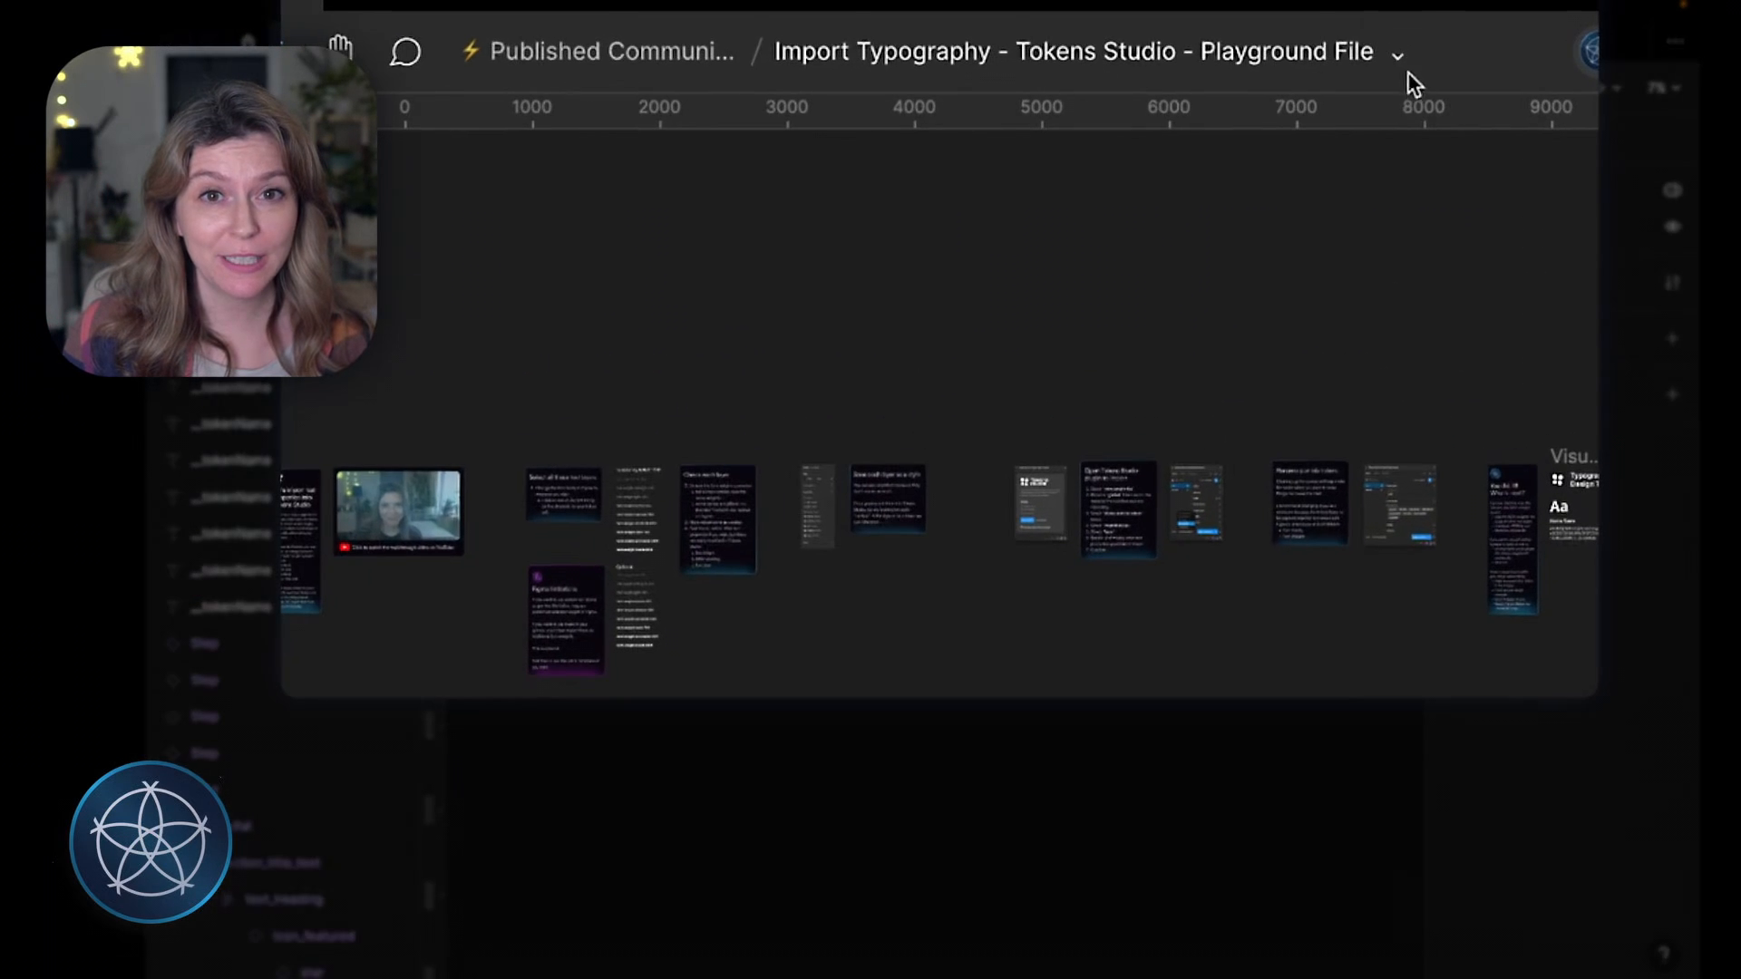
Step: Duplicate the Import Typography playground file, compare the original with the copy, and return to the copy
left_click(1401, 56)
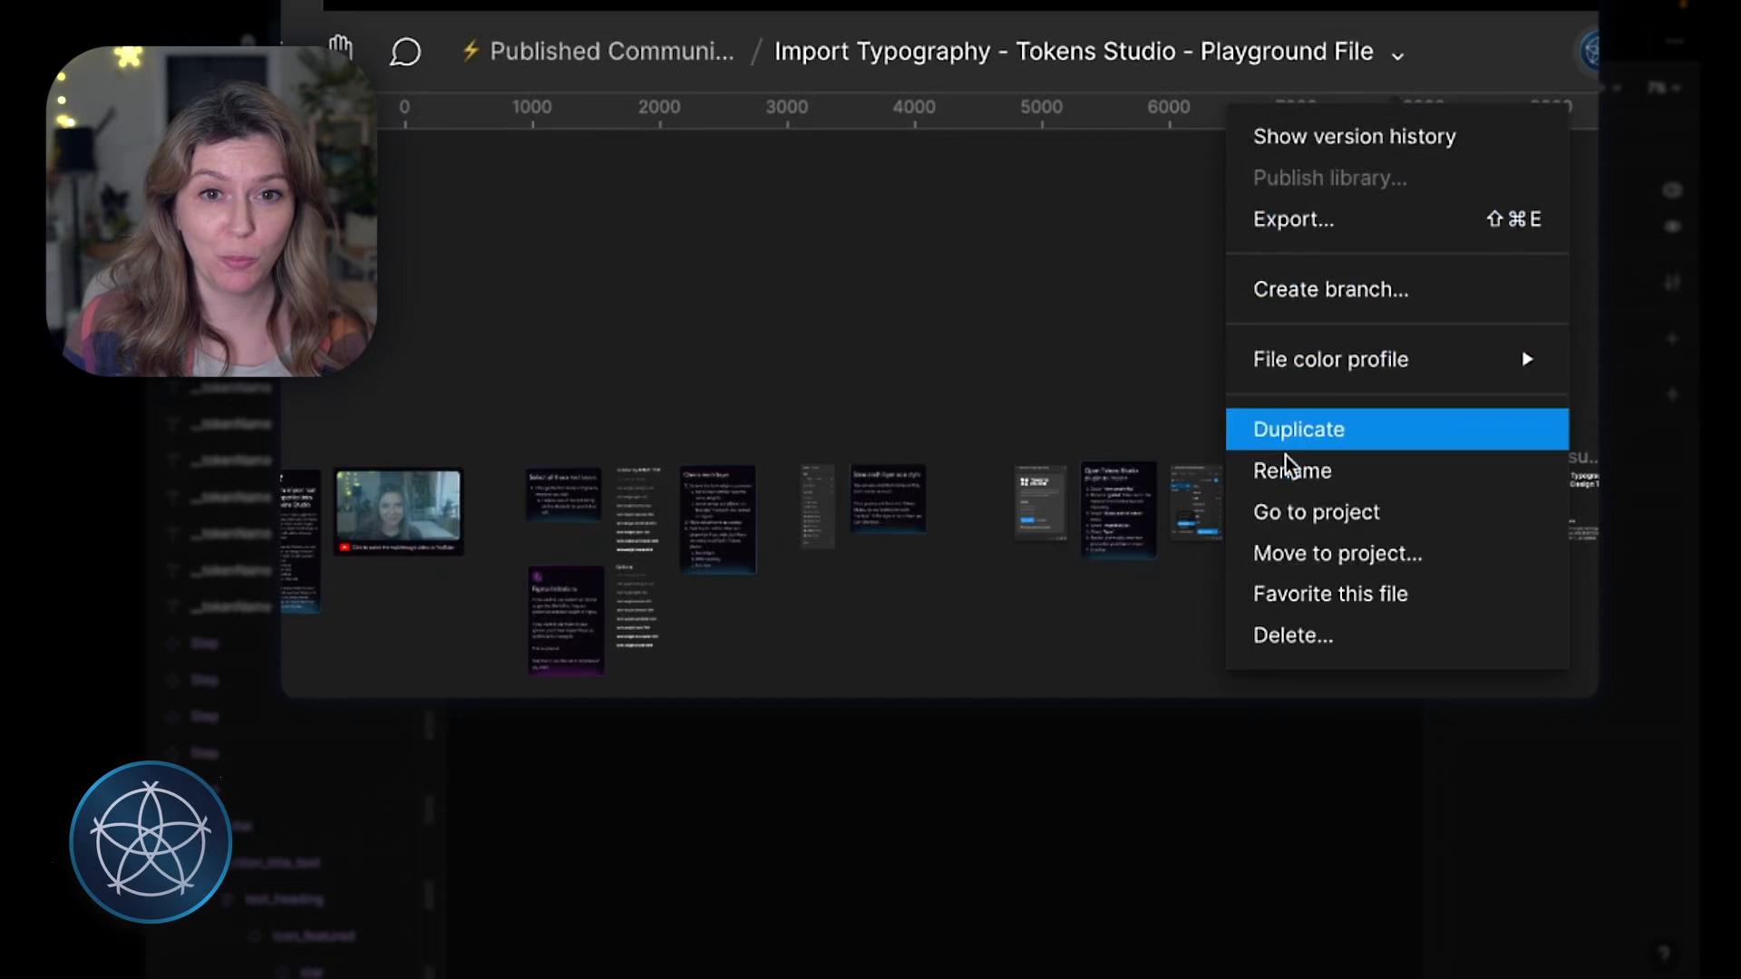
left_click(1349, 439)
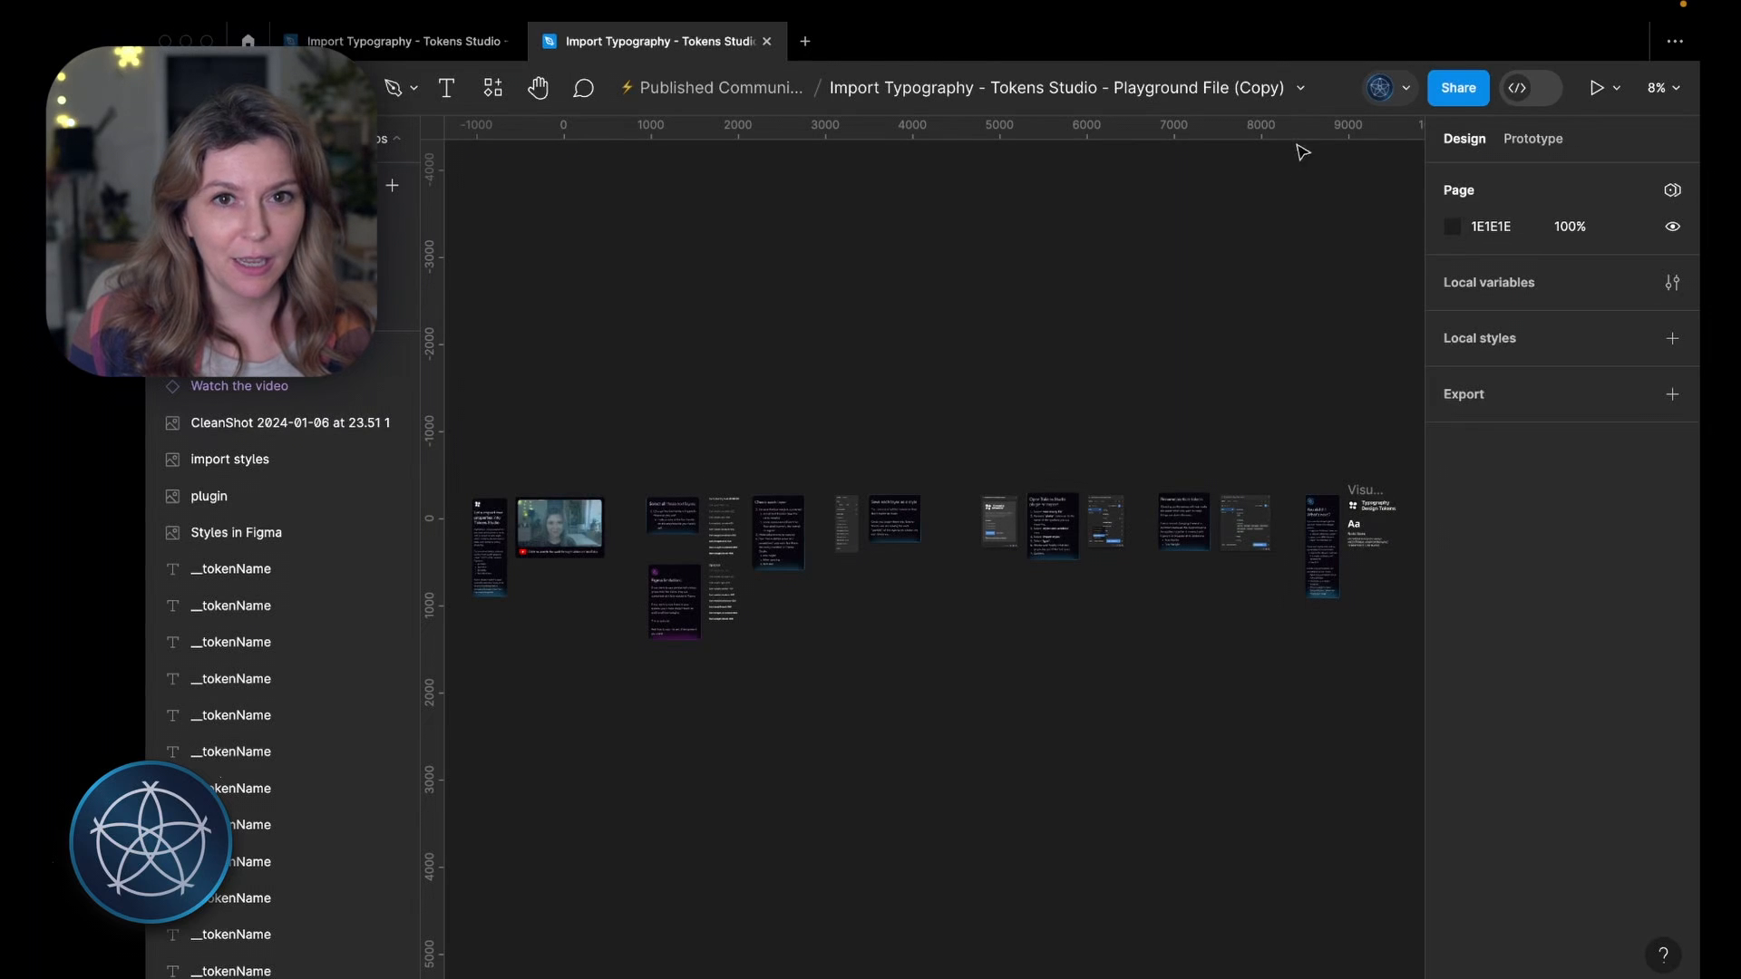
scroll(785, 451, "down", 3)
scroll(780, 451, "left", 1)
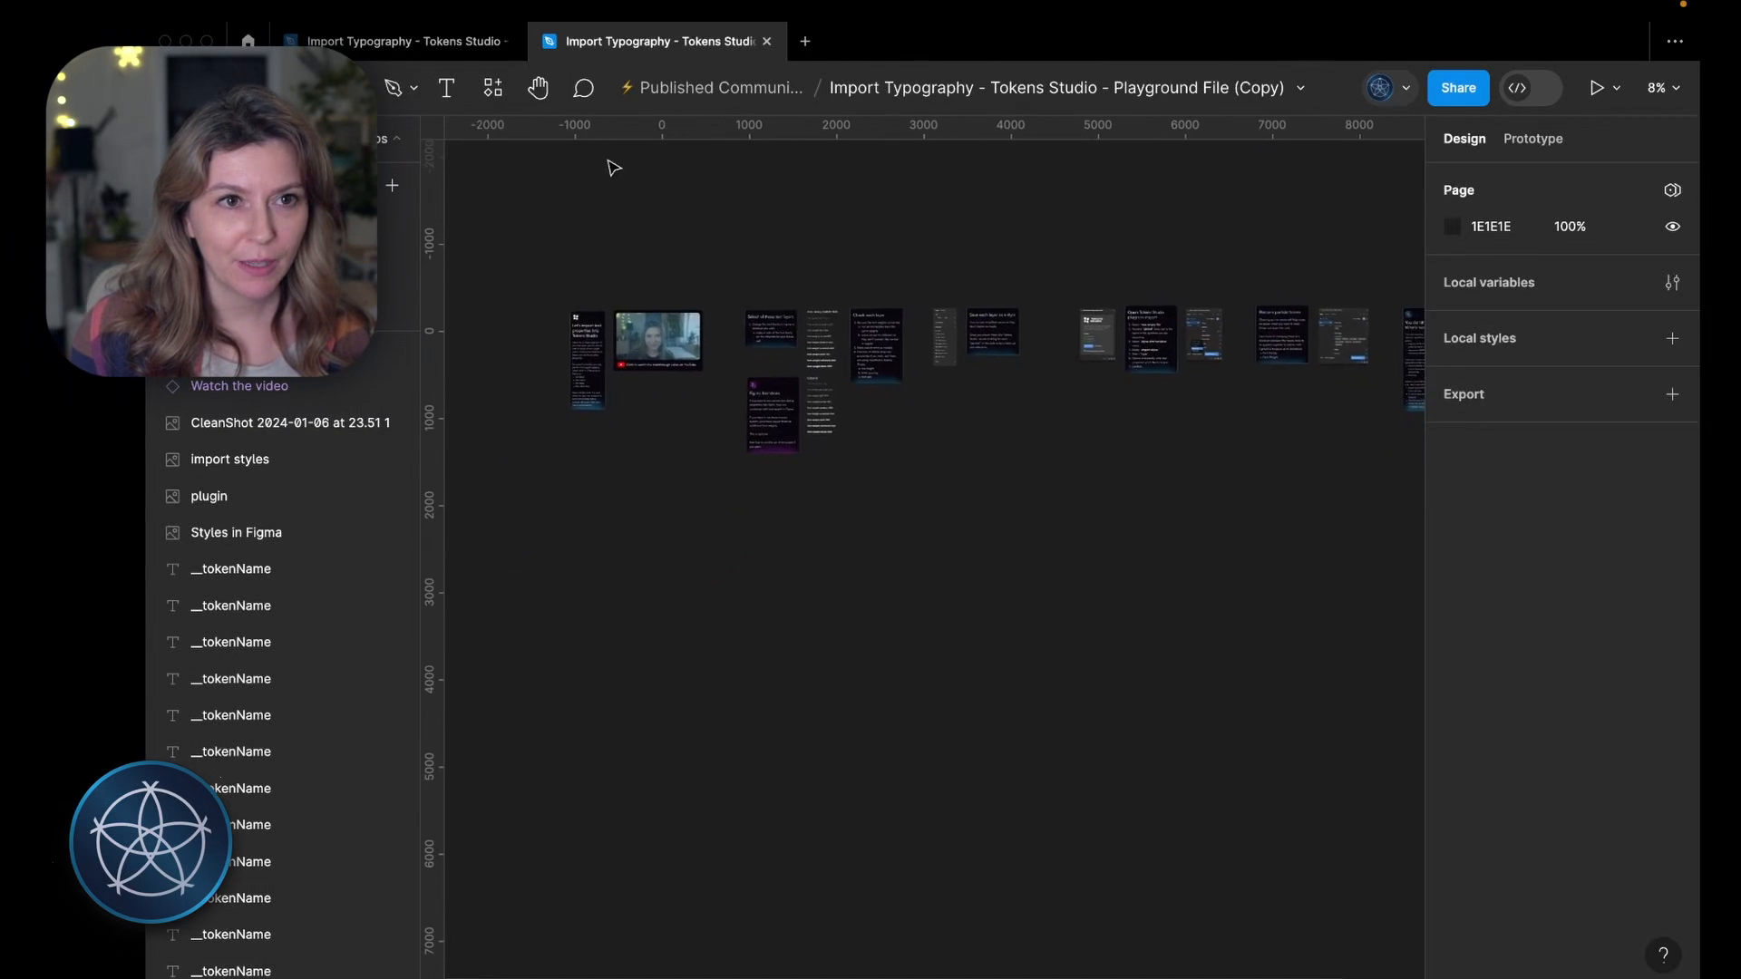
left_click(480, 45)
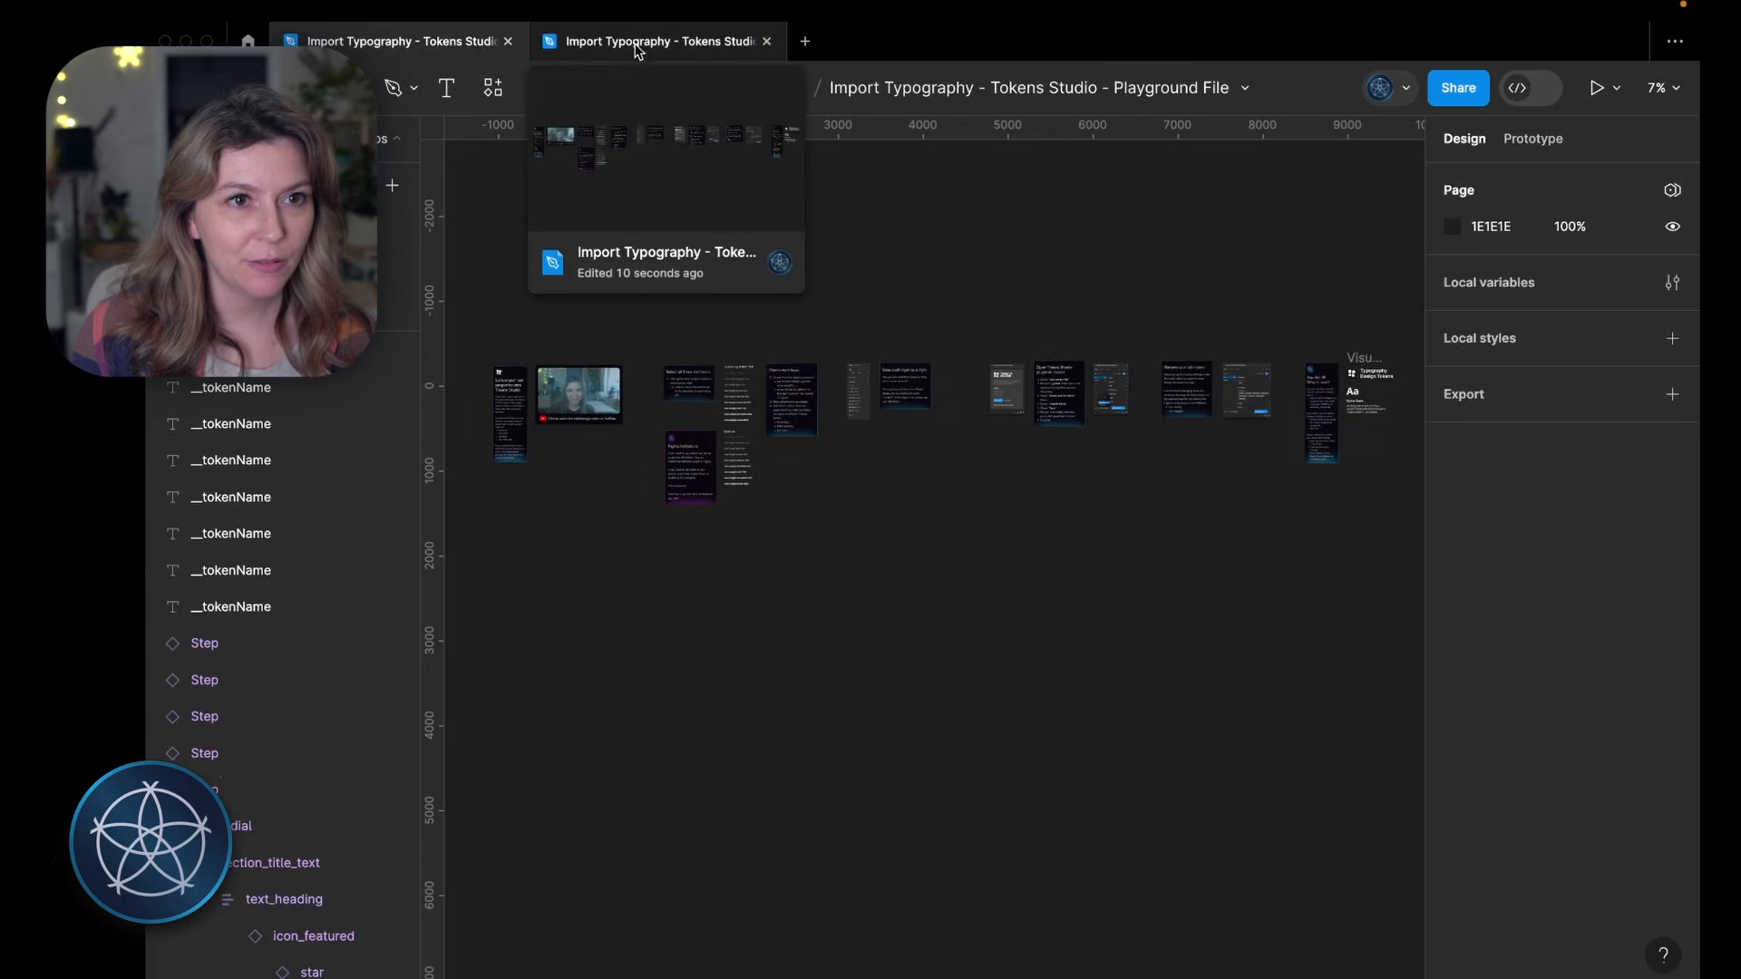
left_click(656, 44)
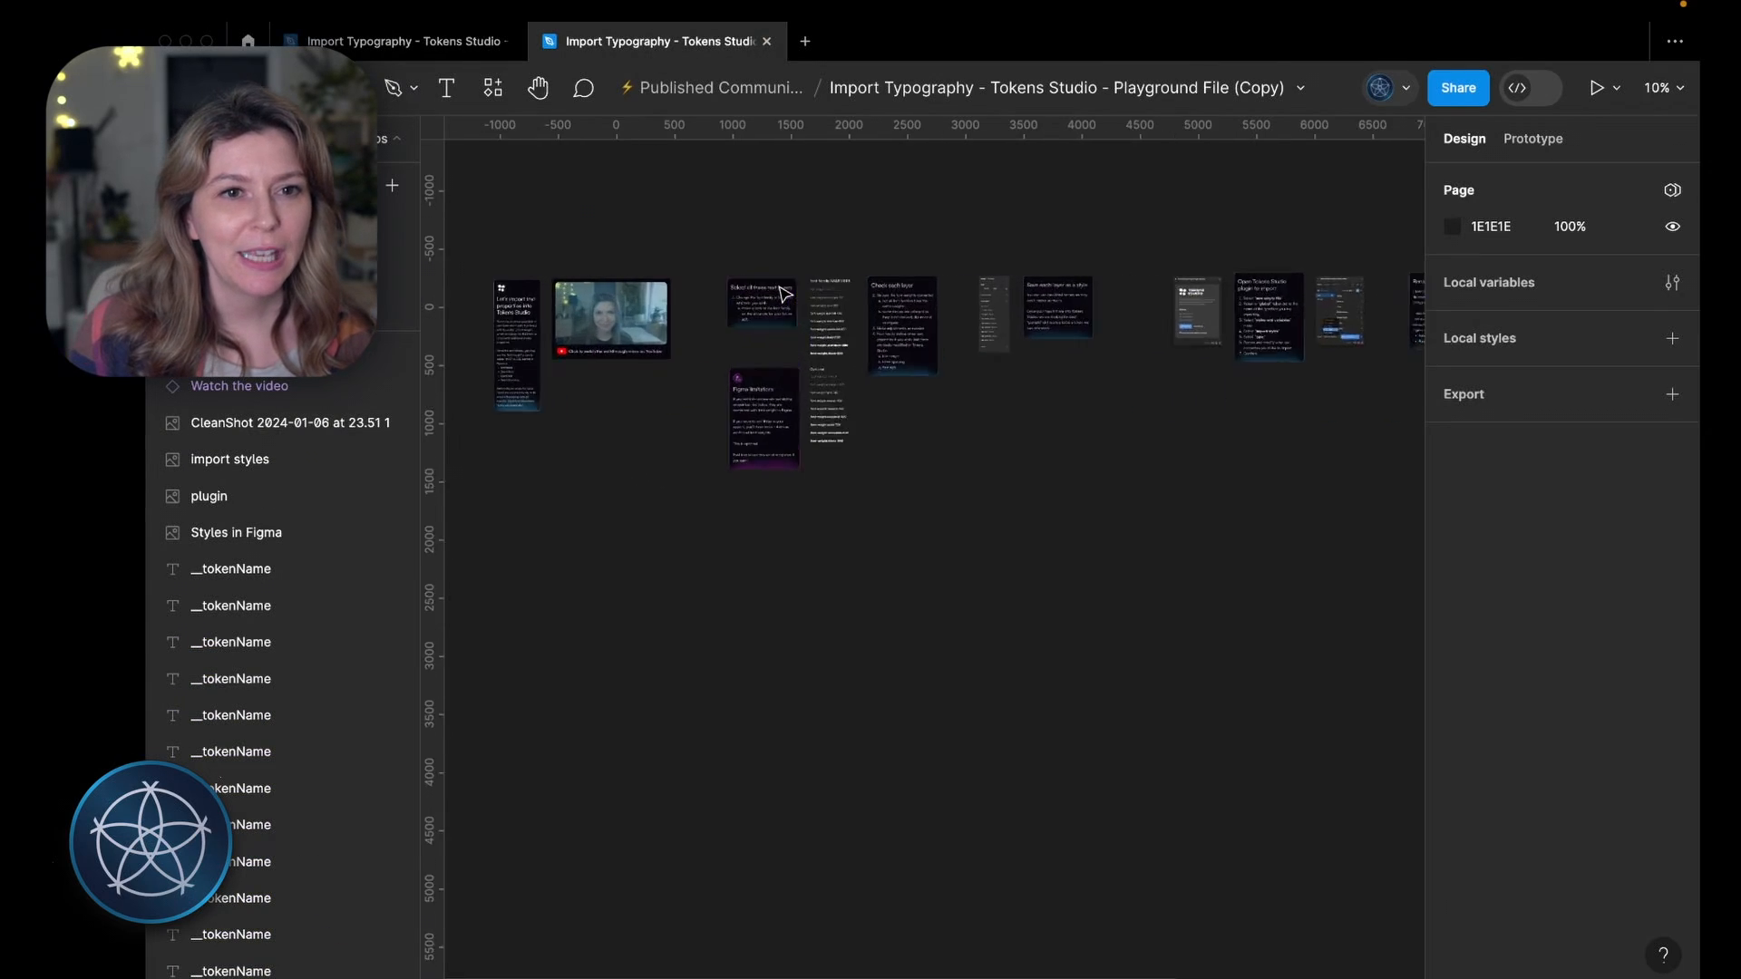
Step: Change the font family of the nine upright font-weight text layers, thin-100 through black-900, to SF Pro
scroll(822, 319, "up", 5)
scroll(788, 345, "up", 5)
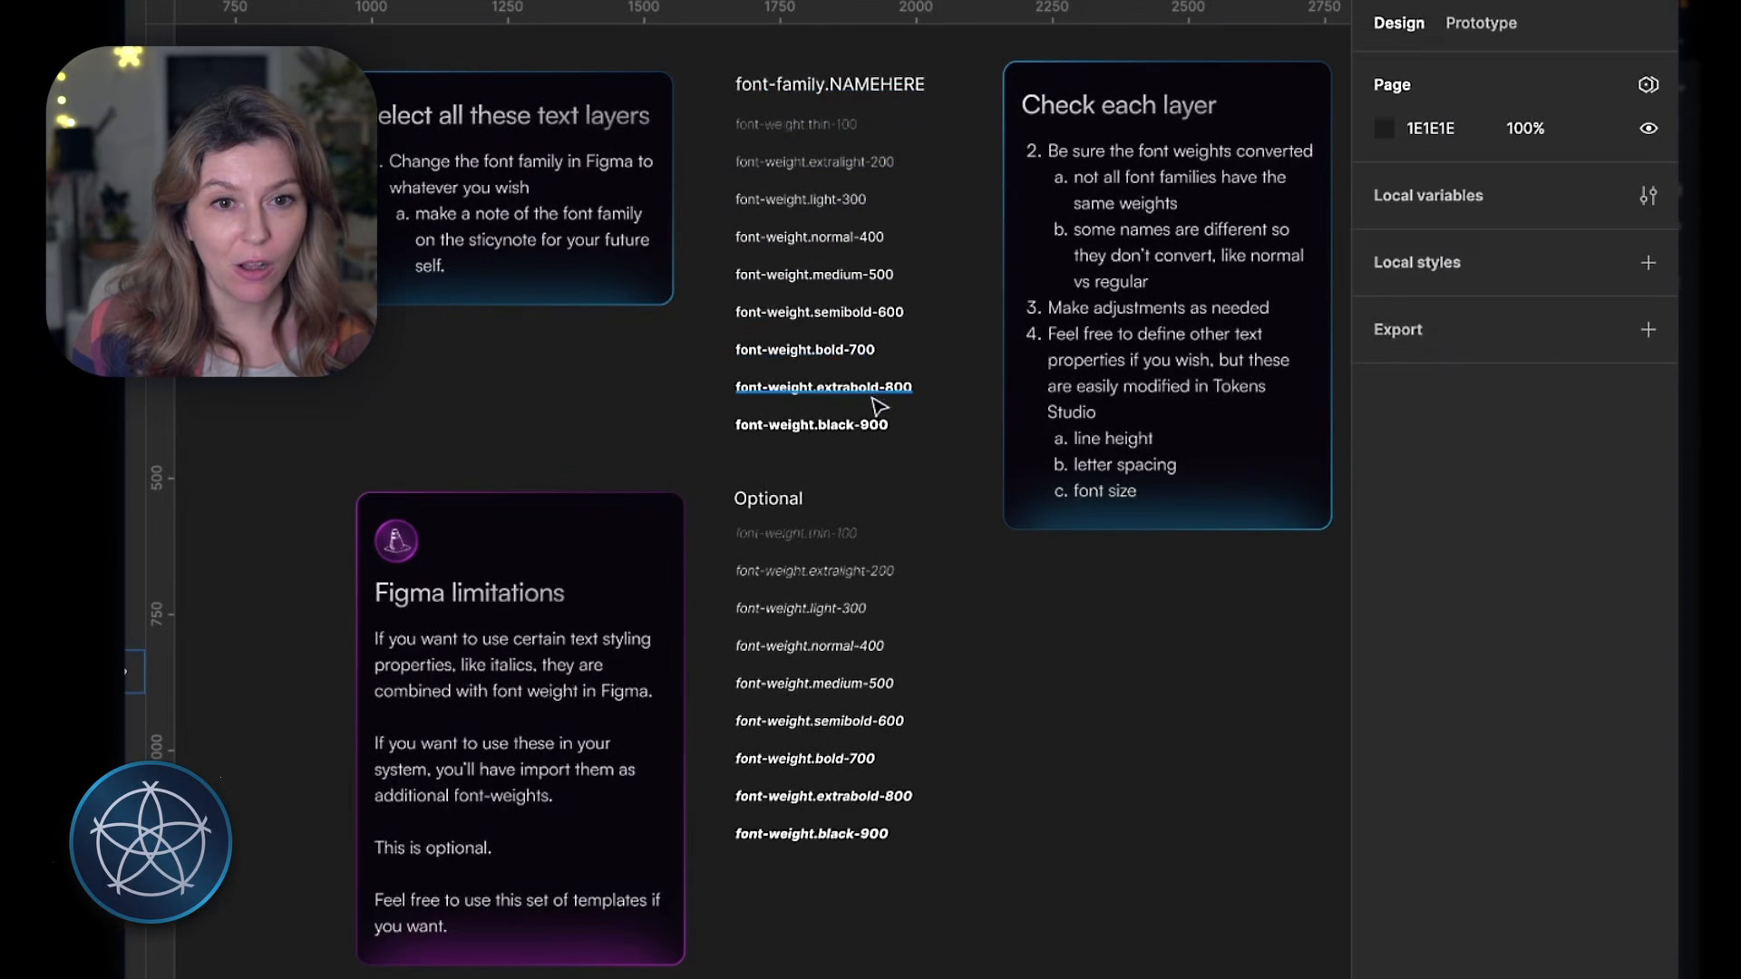
left_click_drag(922, 458, 731, 116)
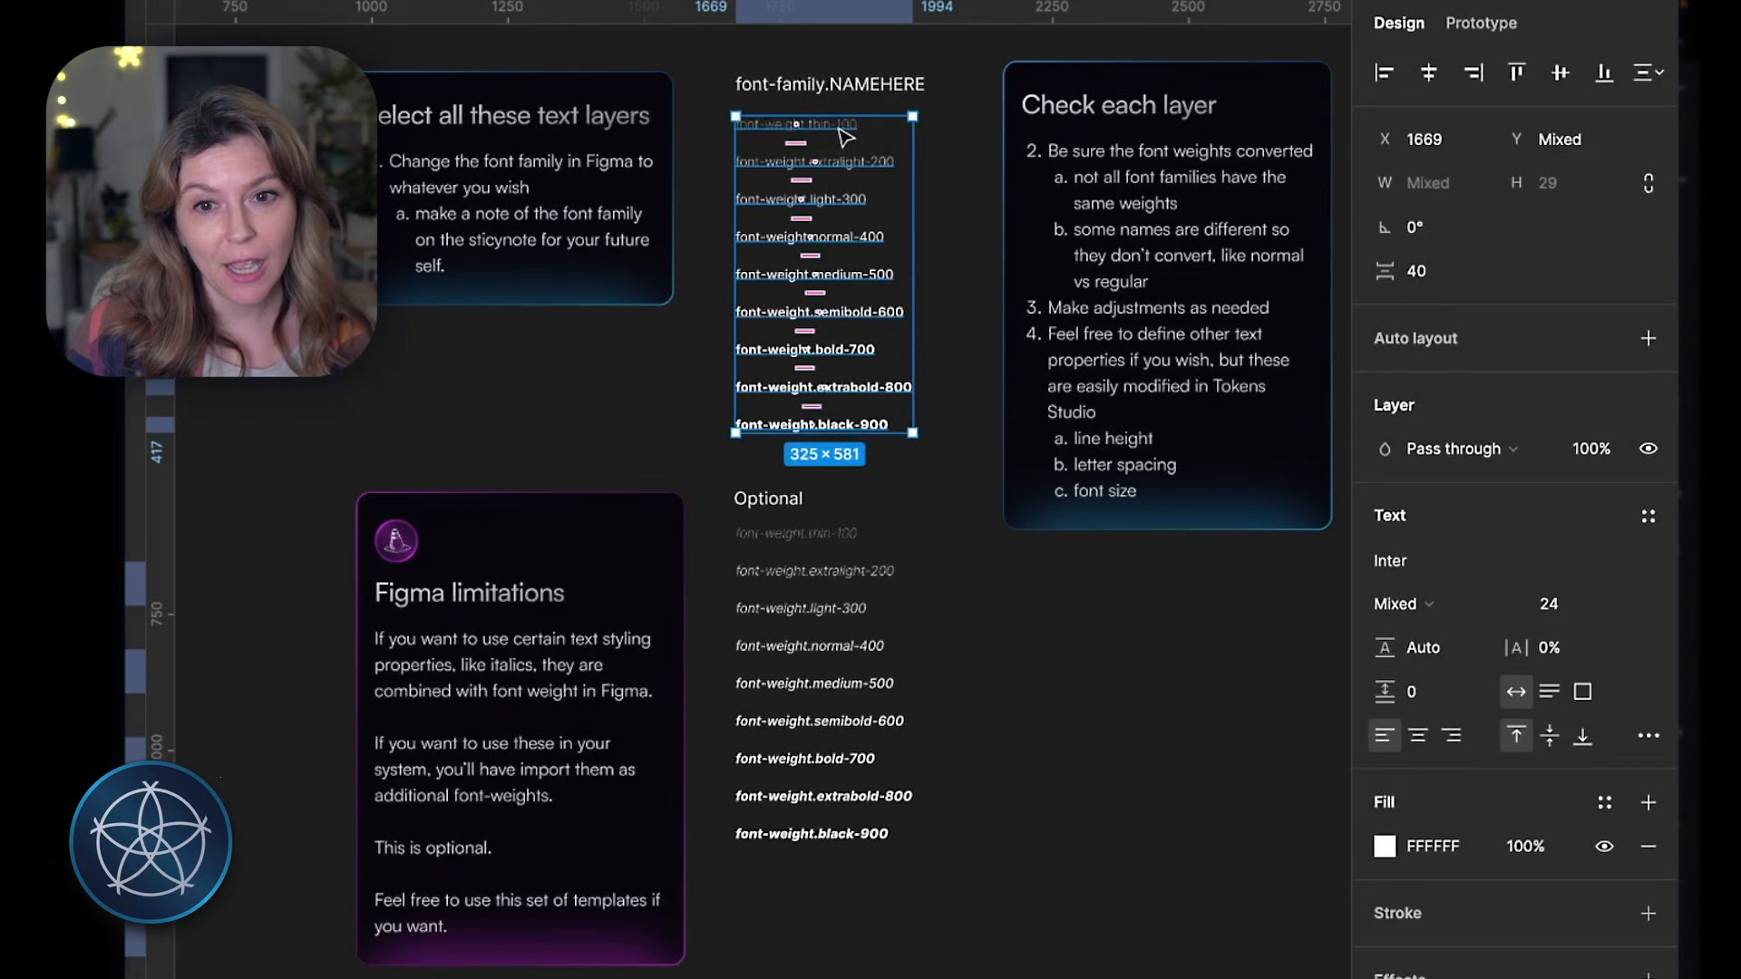
left_click(1402, 571)
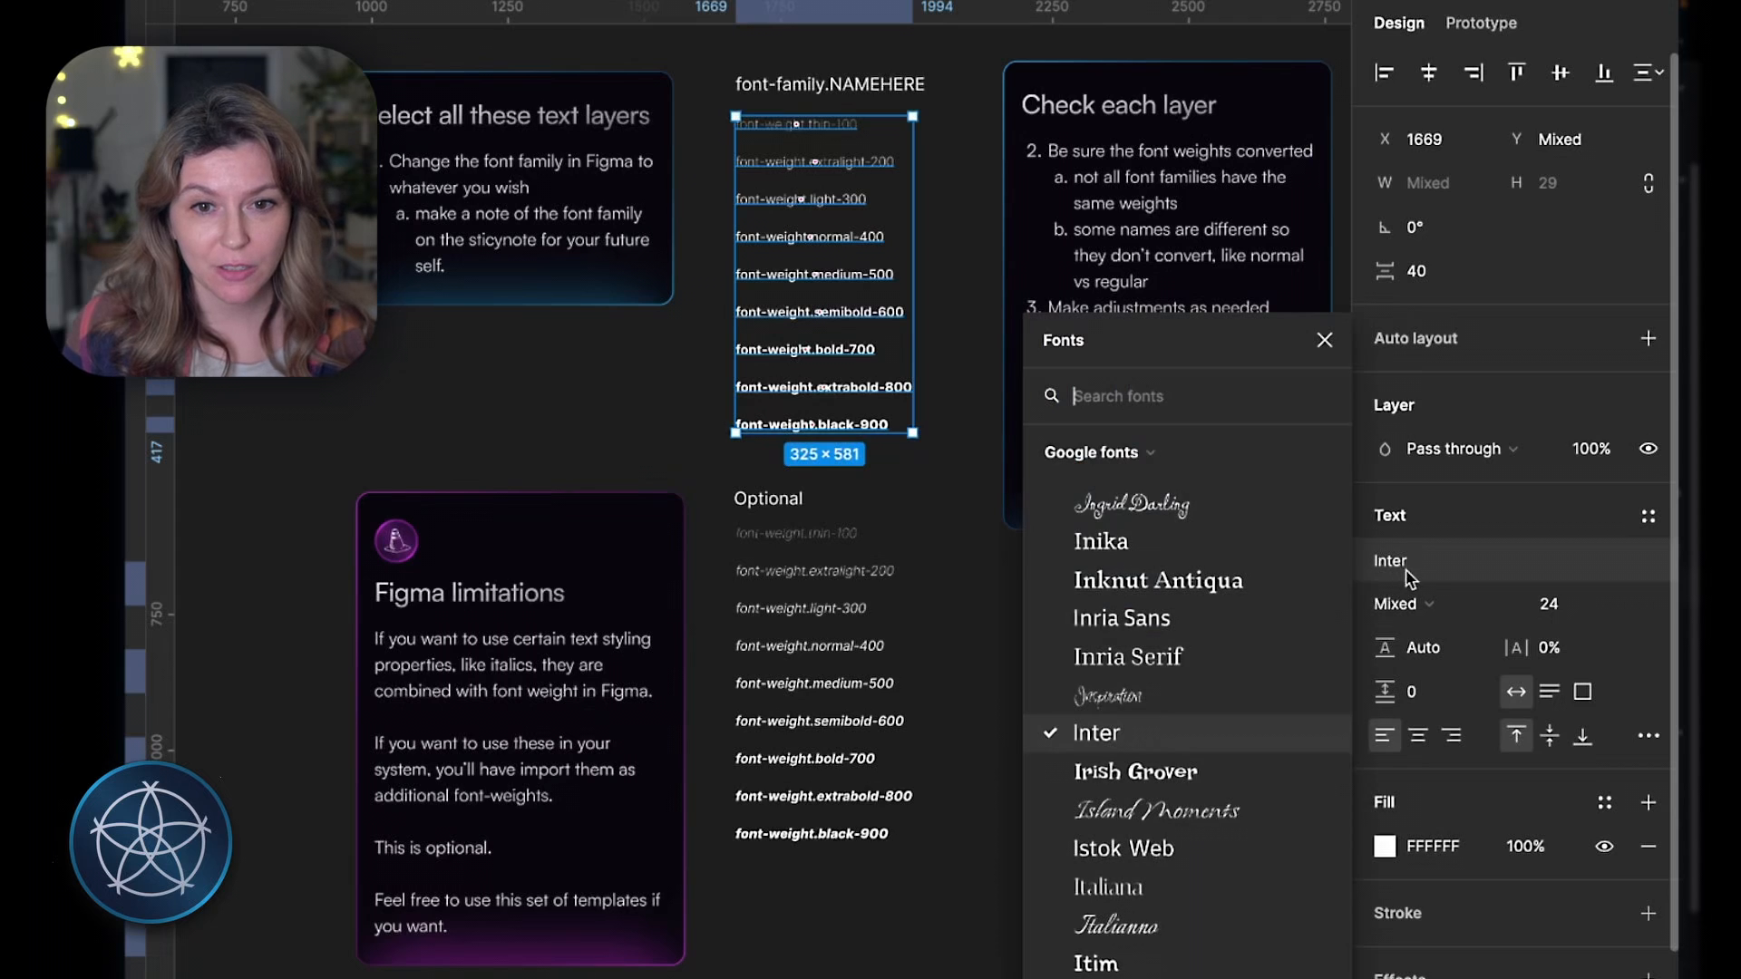
type("sf")
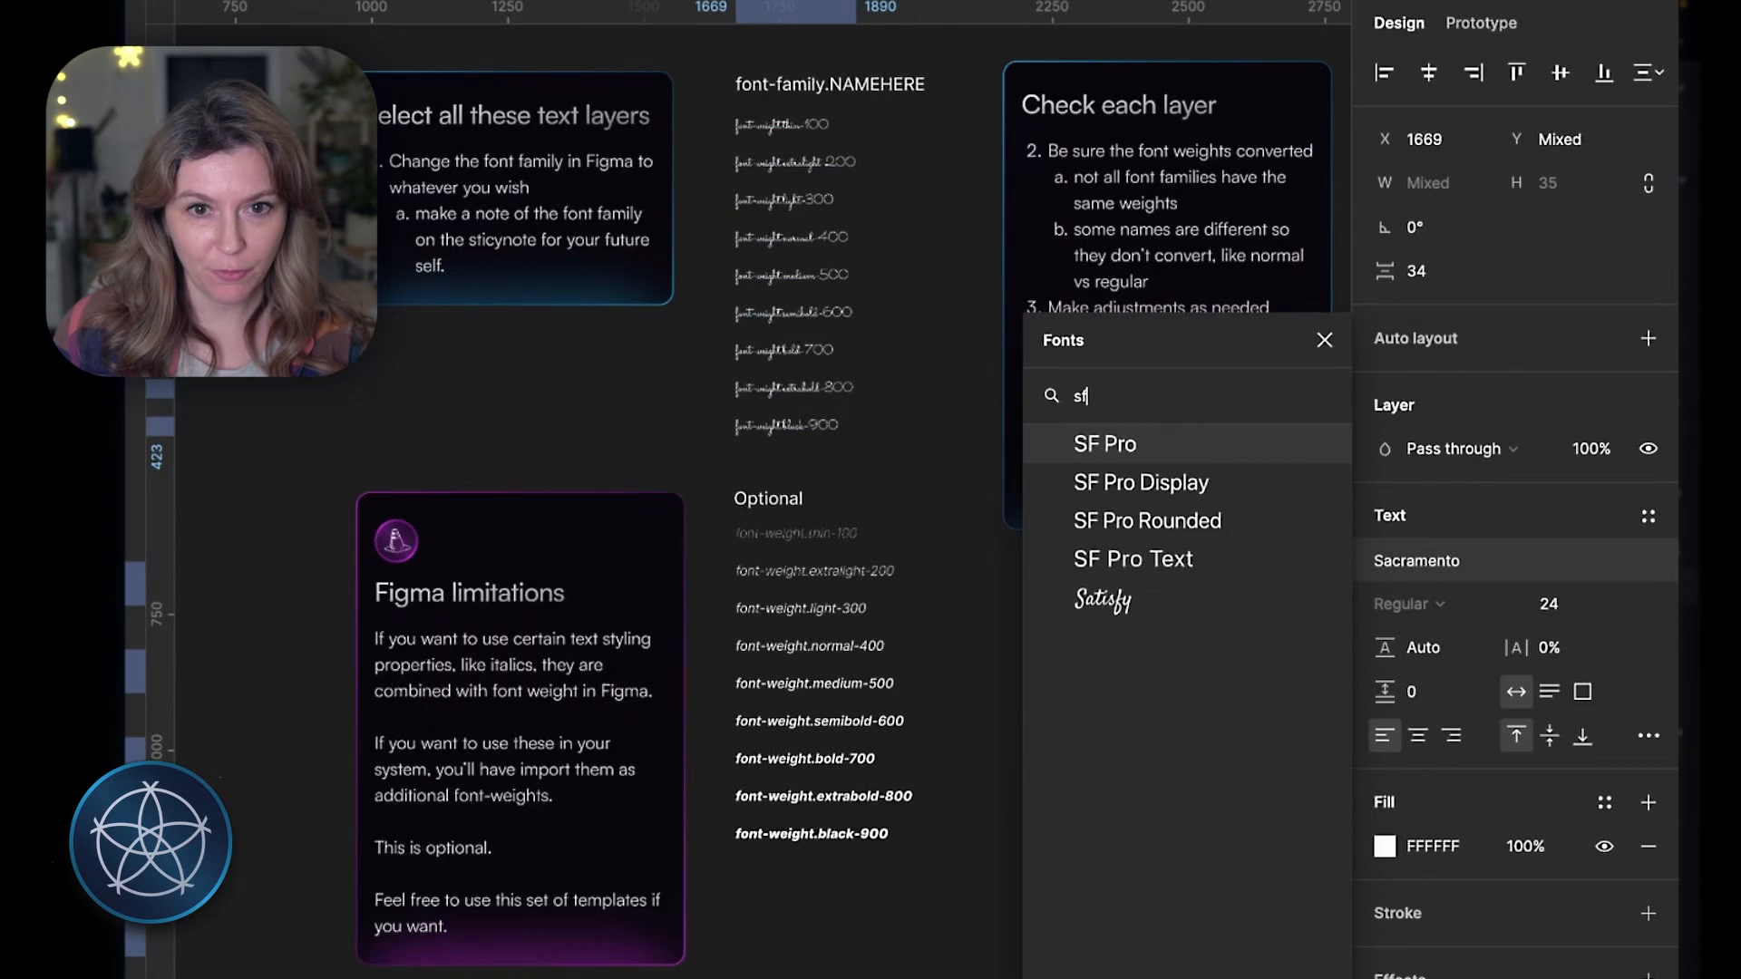
key("Return")
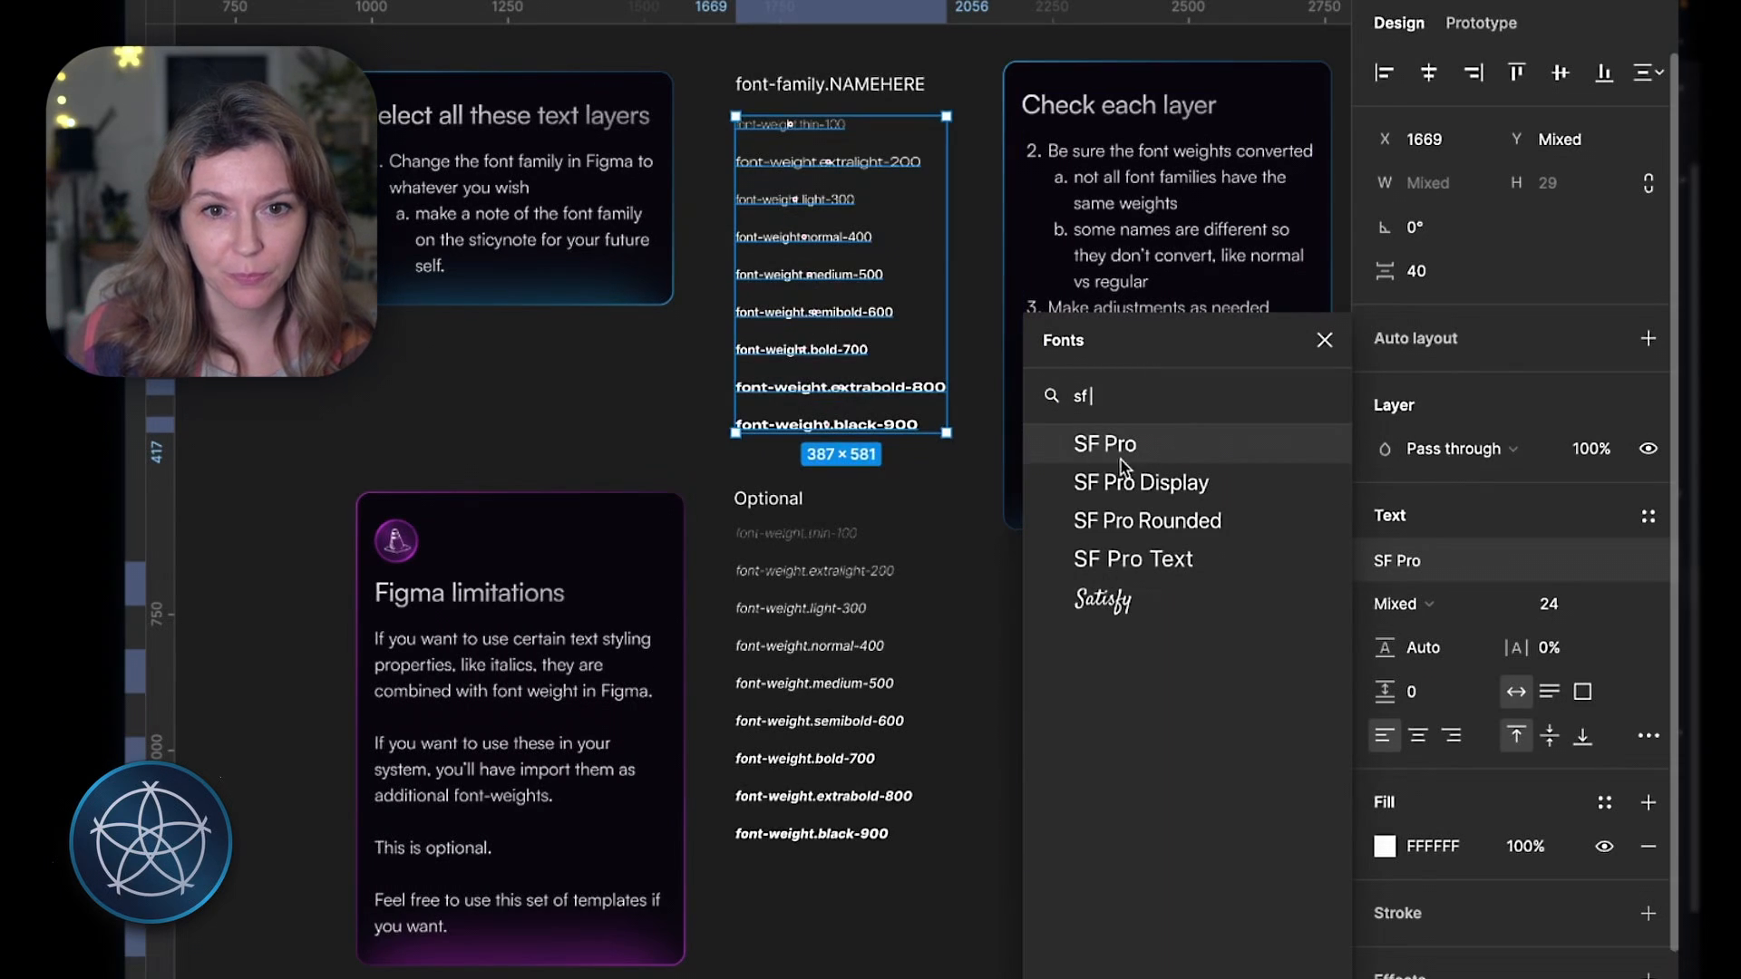
left_click(1102, 448)
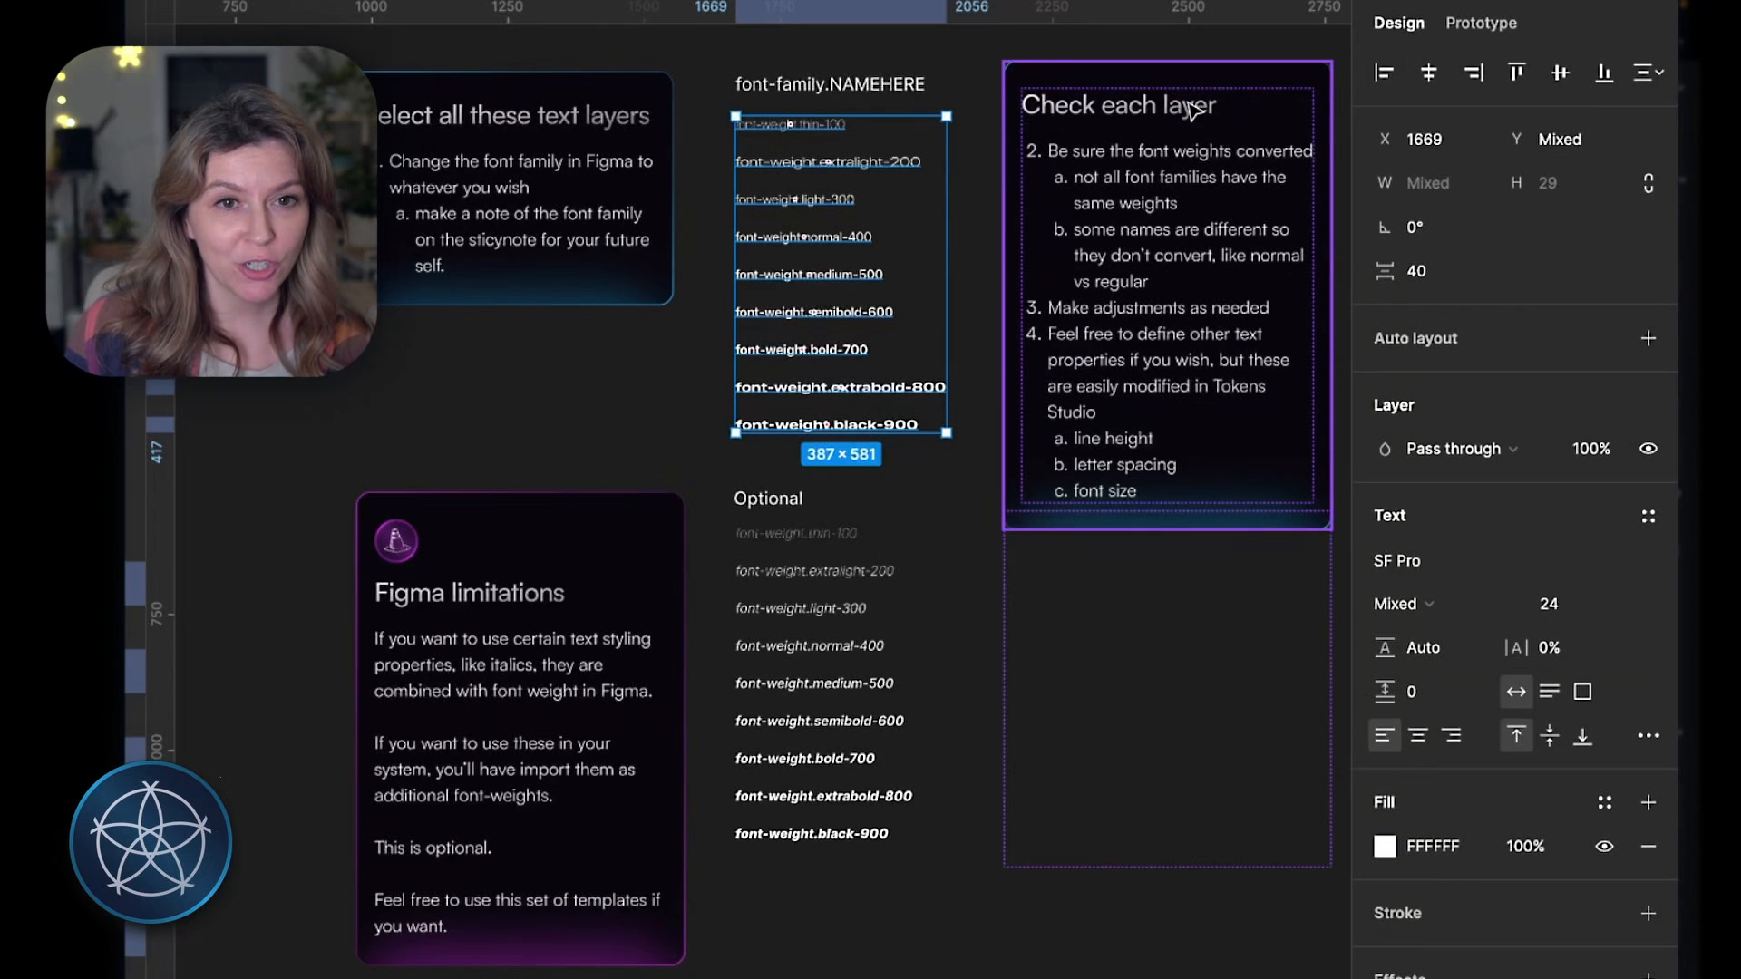
Step: Check the weight of the upright thin-100 layer and set the extralight-200 layer's font weight to Ultralight
scroll(846, 142, "up", 10)
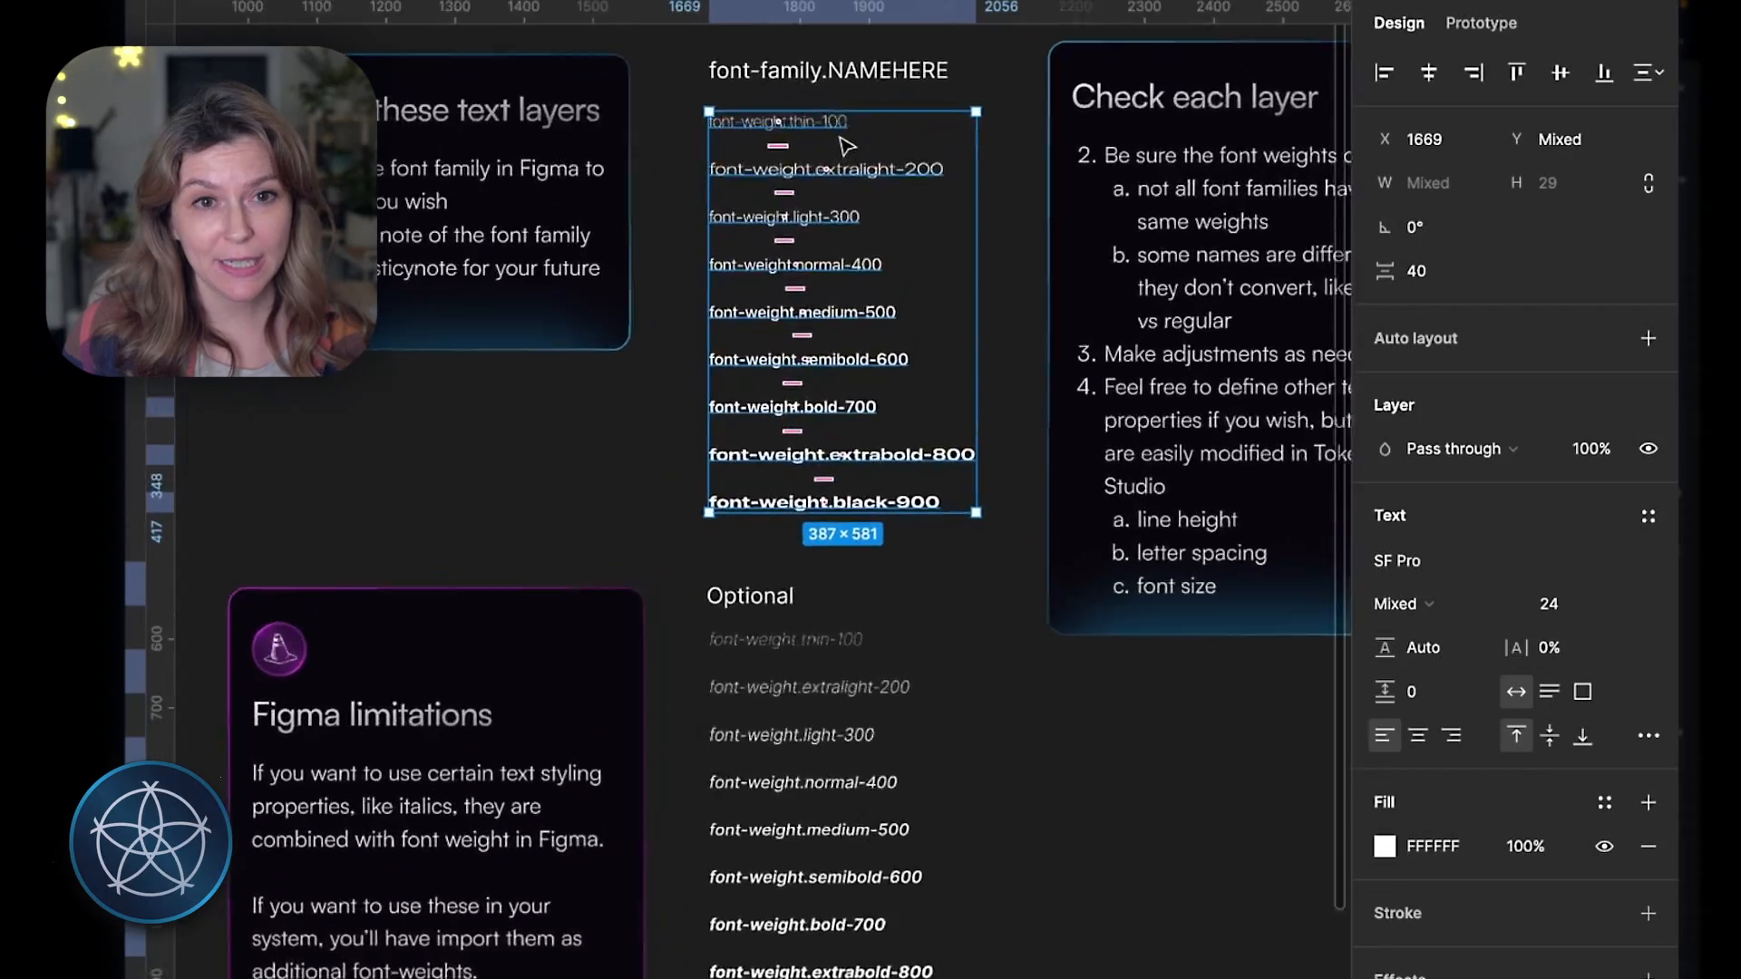
scroll(856, 137, "down", 5)
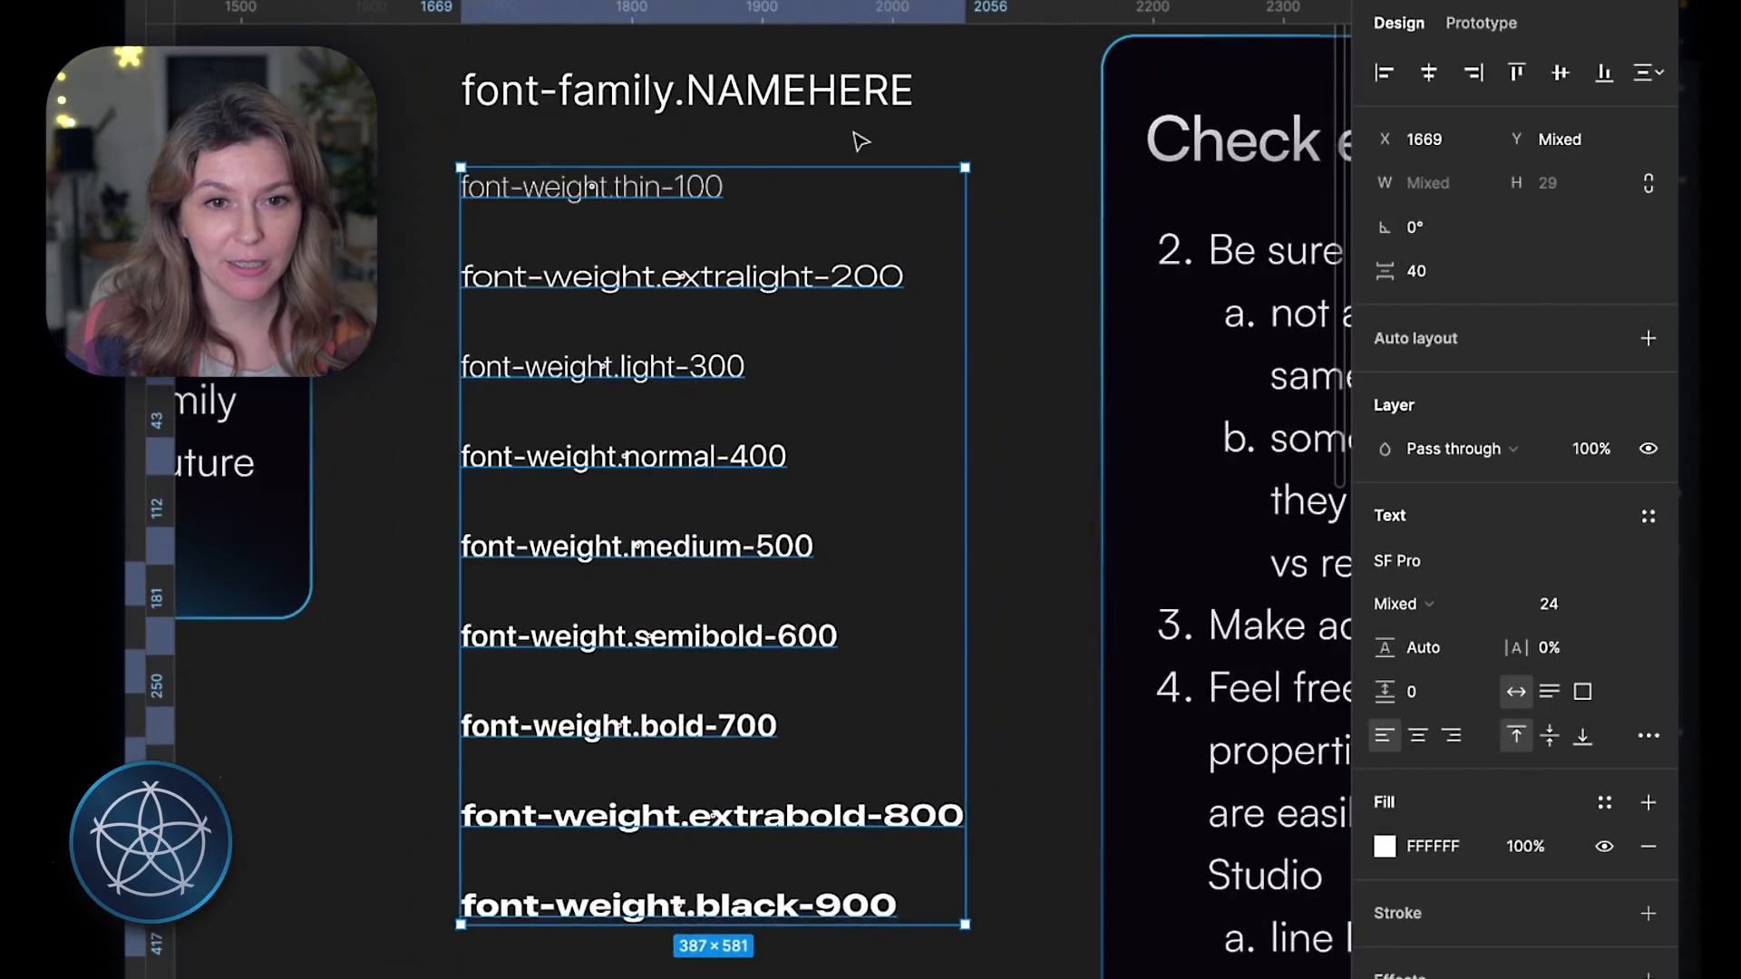
scroll(746, 163, "up", 8)
scroll(791, 175, "down", 2)
scroll(790, 175, "right", 2)
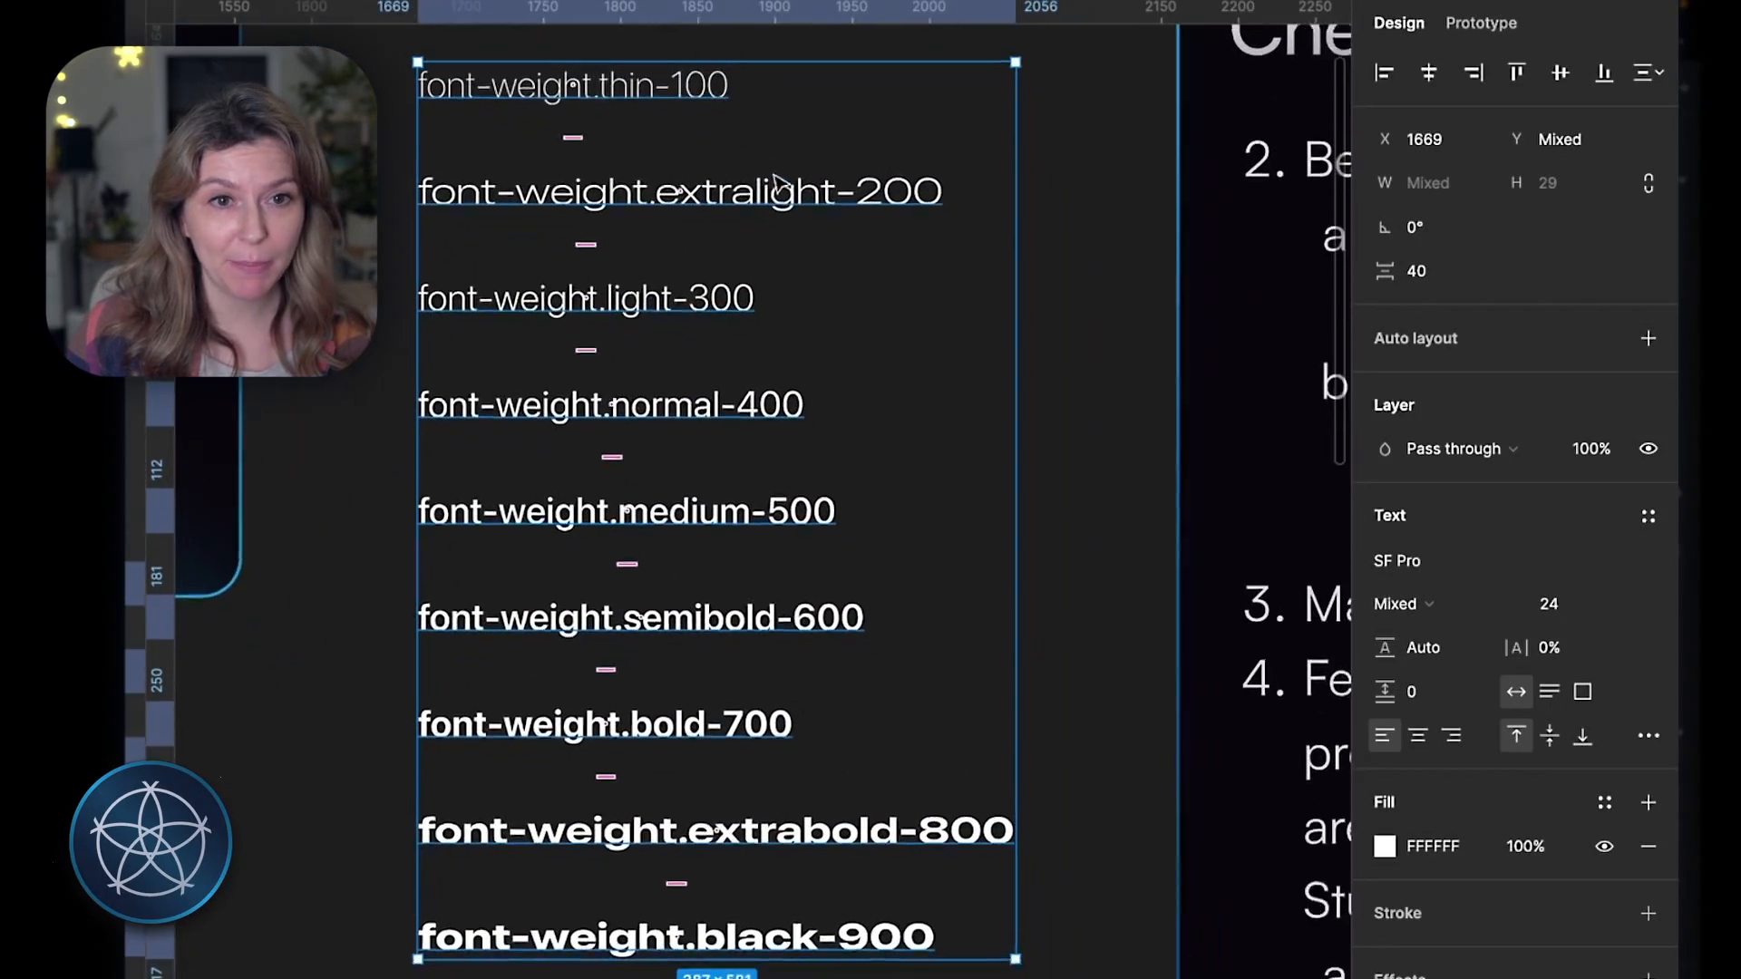
left_click(649, 86)
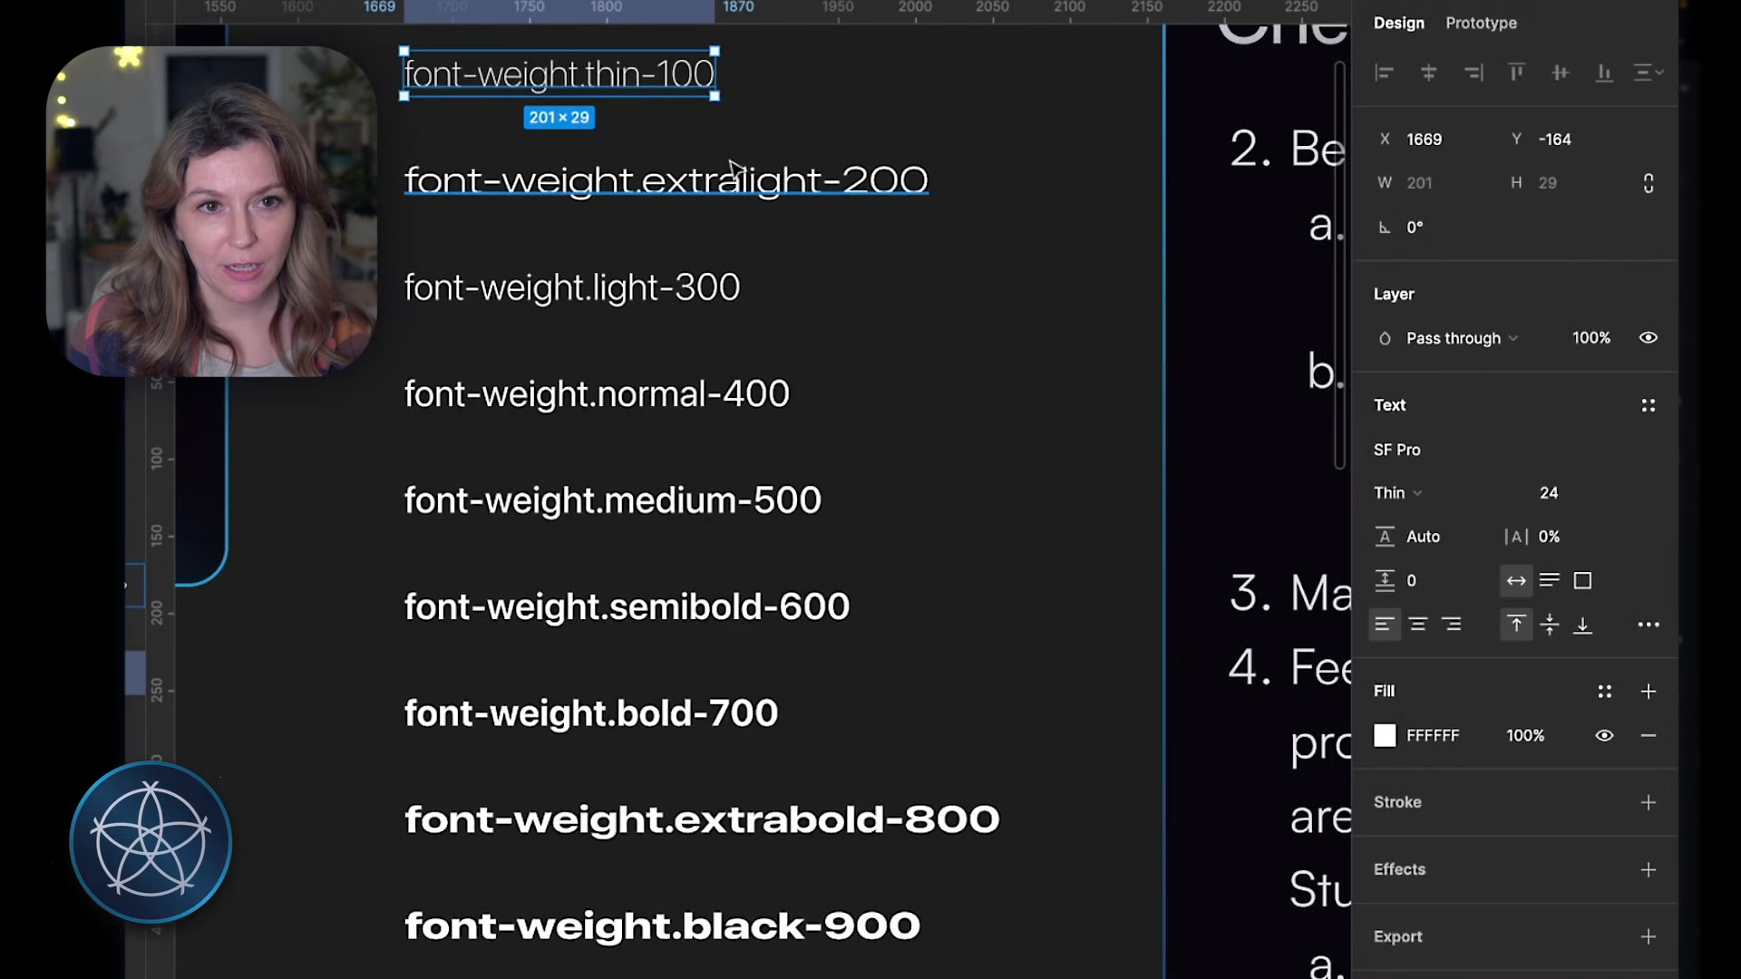
left_click(723, 195)
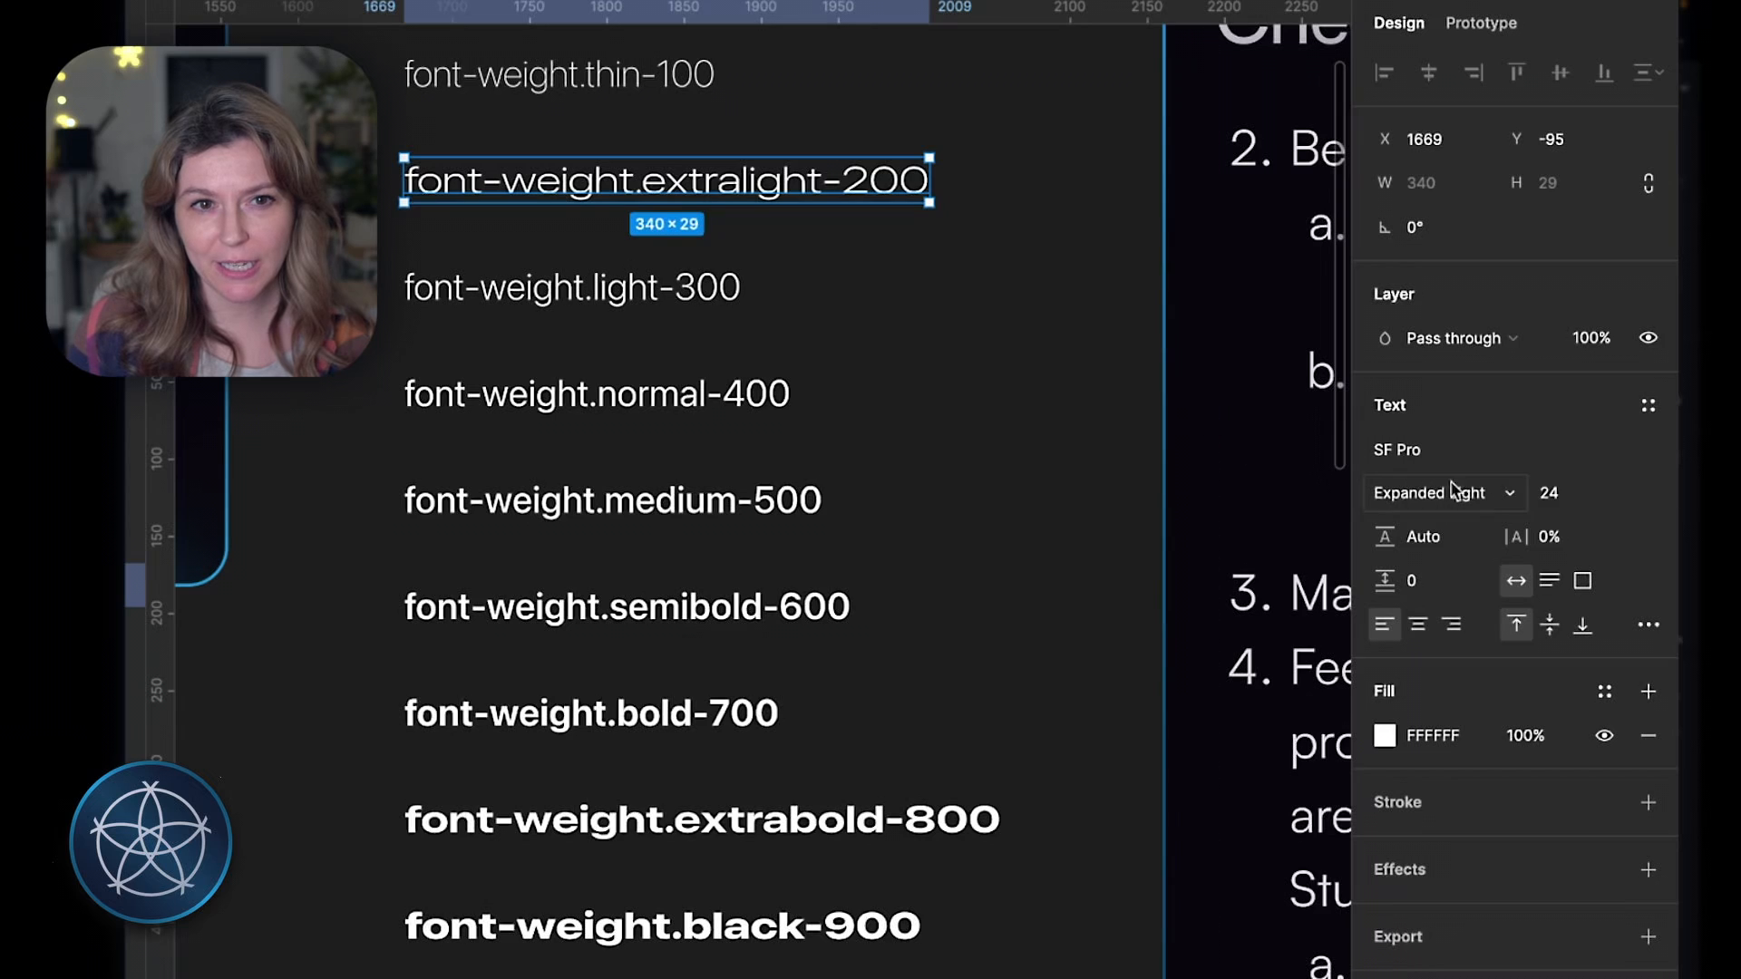
left_click(1508, 504)
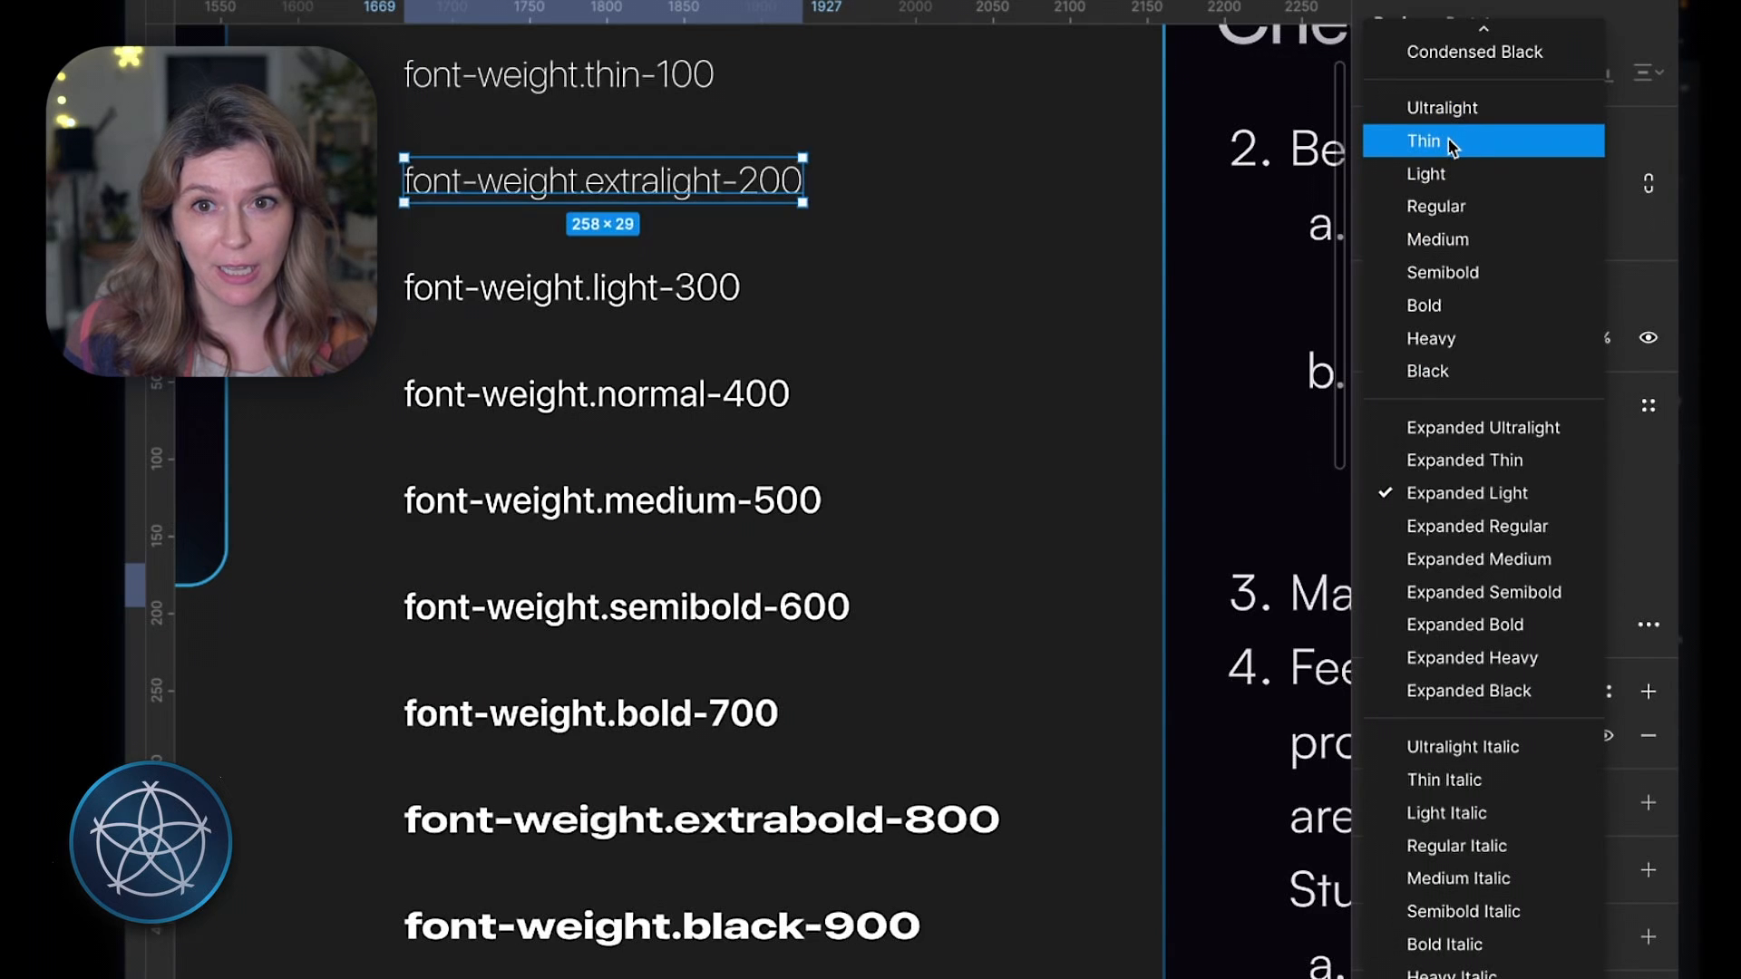
scroll(1450, 181, "up", 3)
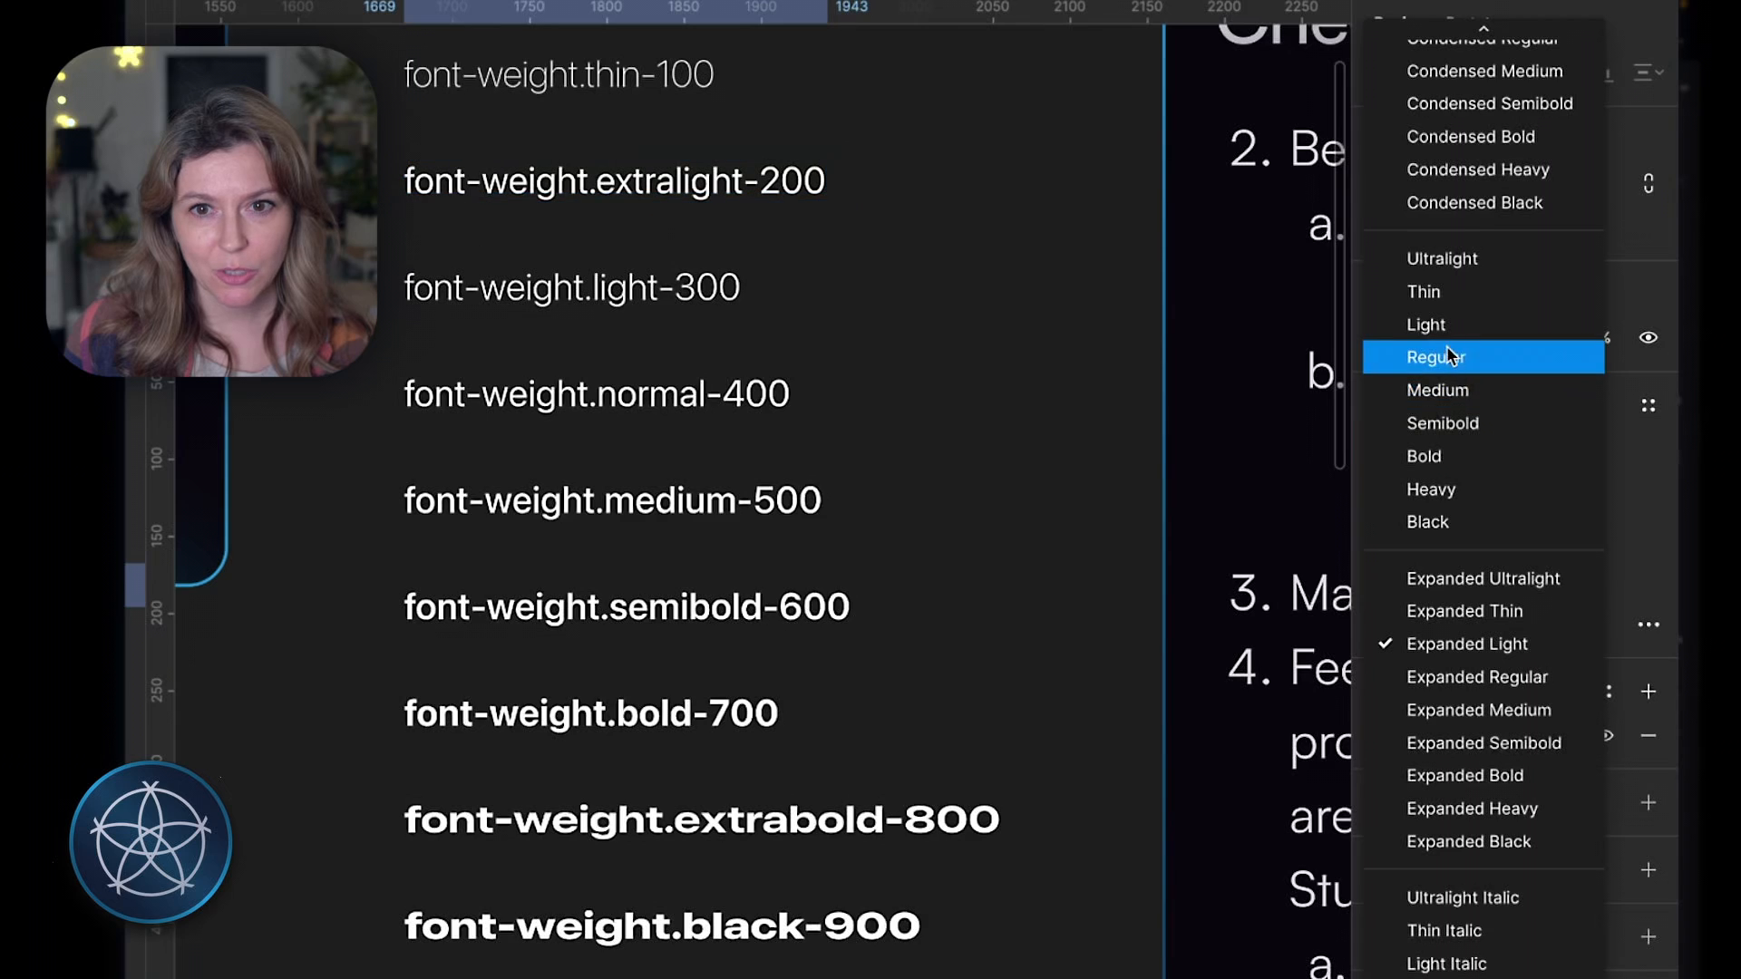
left_click(1460, 260)
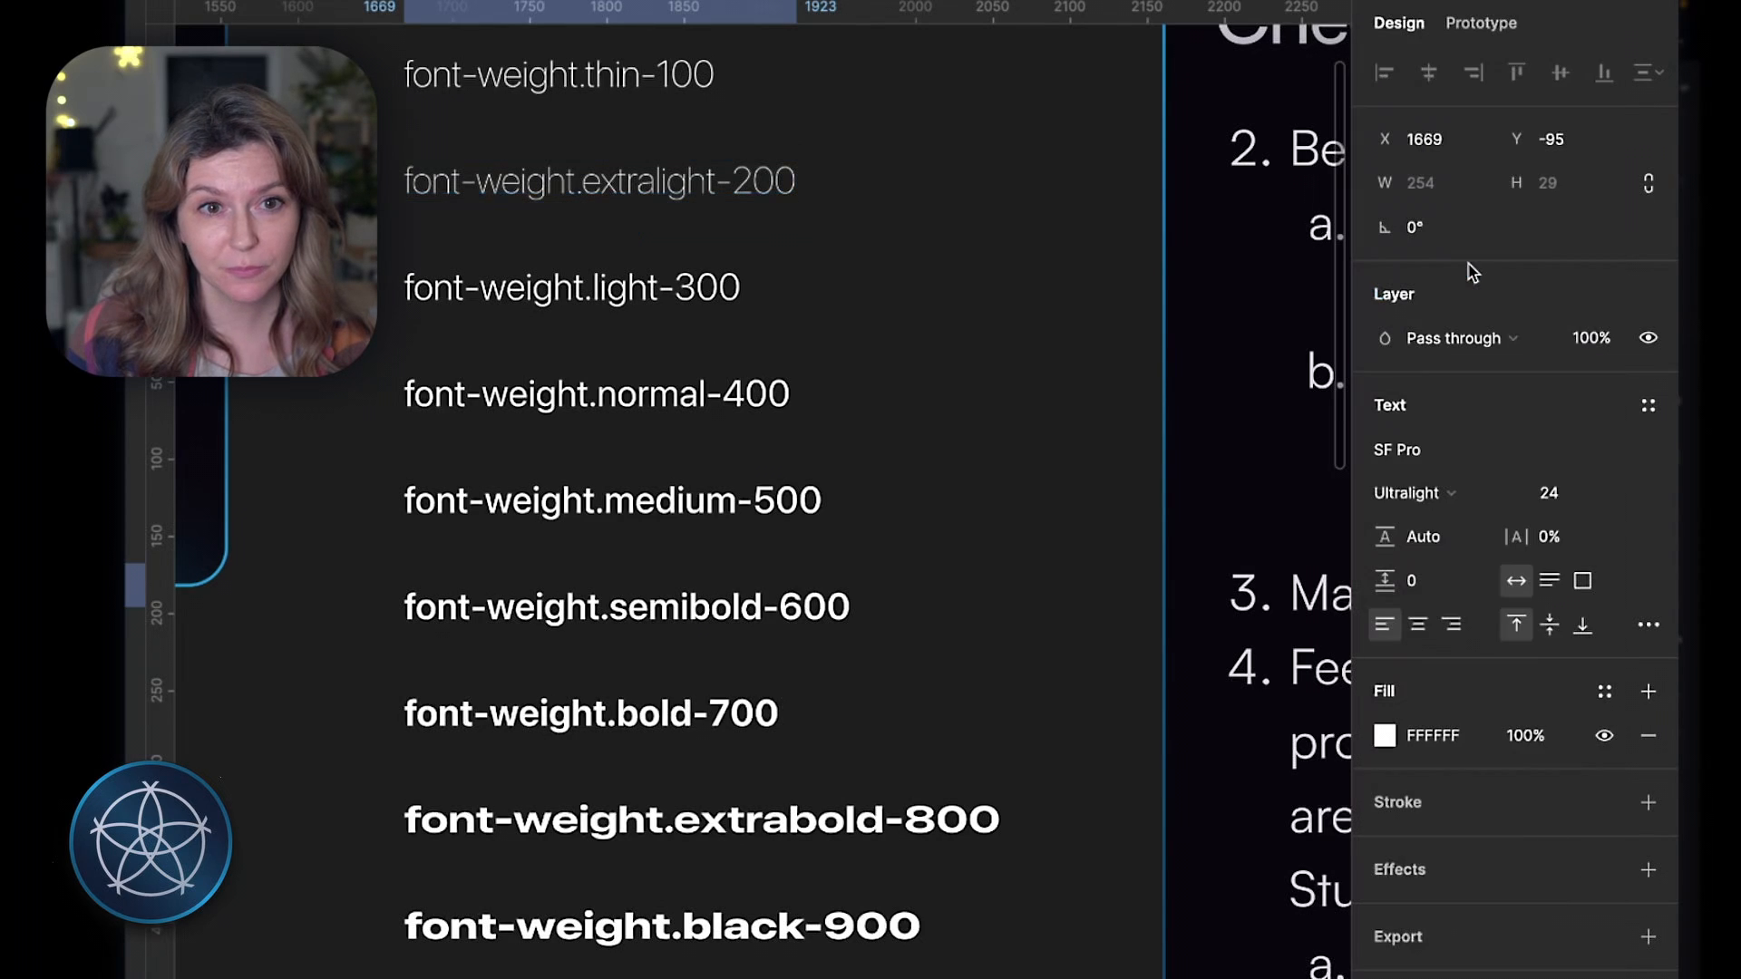
Step: Check the font weights assigned to the upright light-300, normal-400, medium-500, semibold-600 and bold-700 layers
left_click(668, 299)
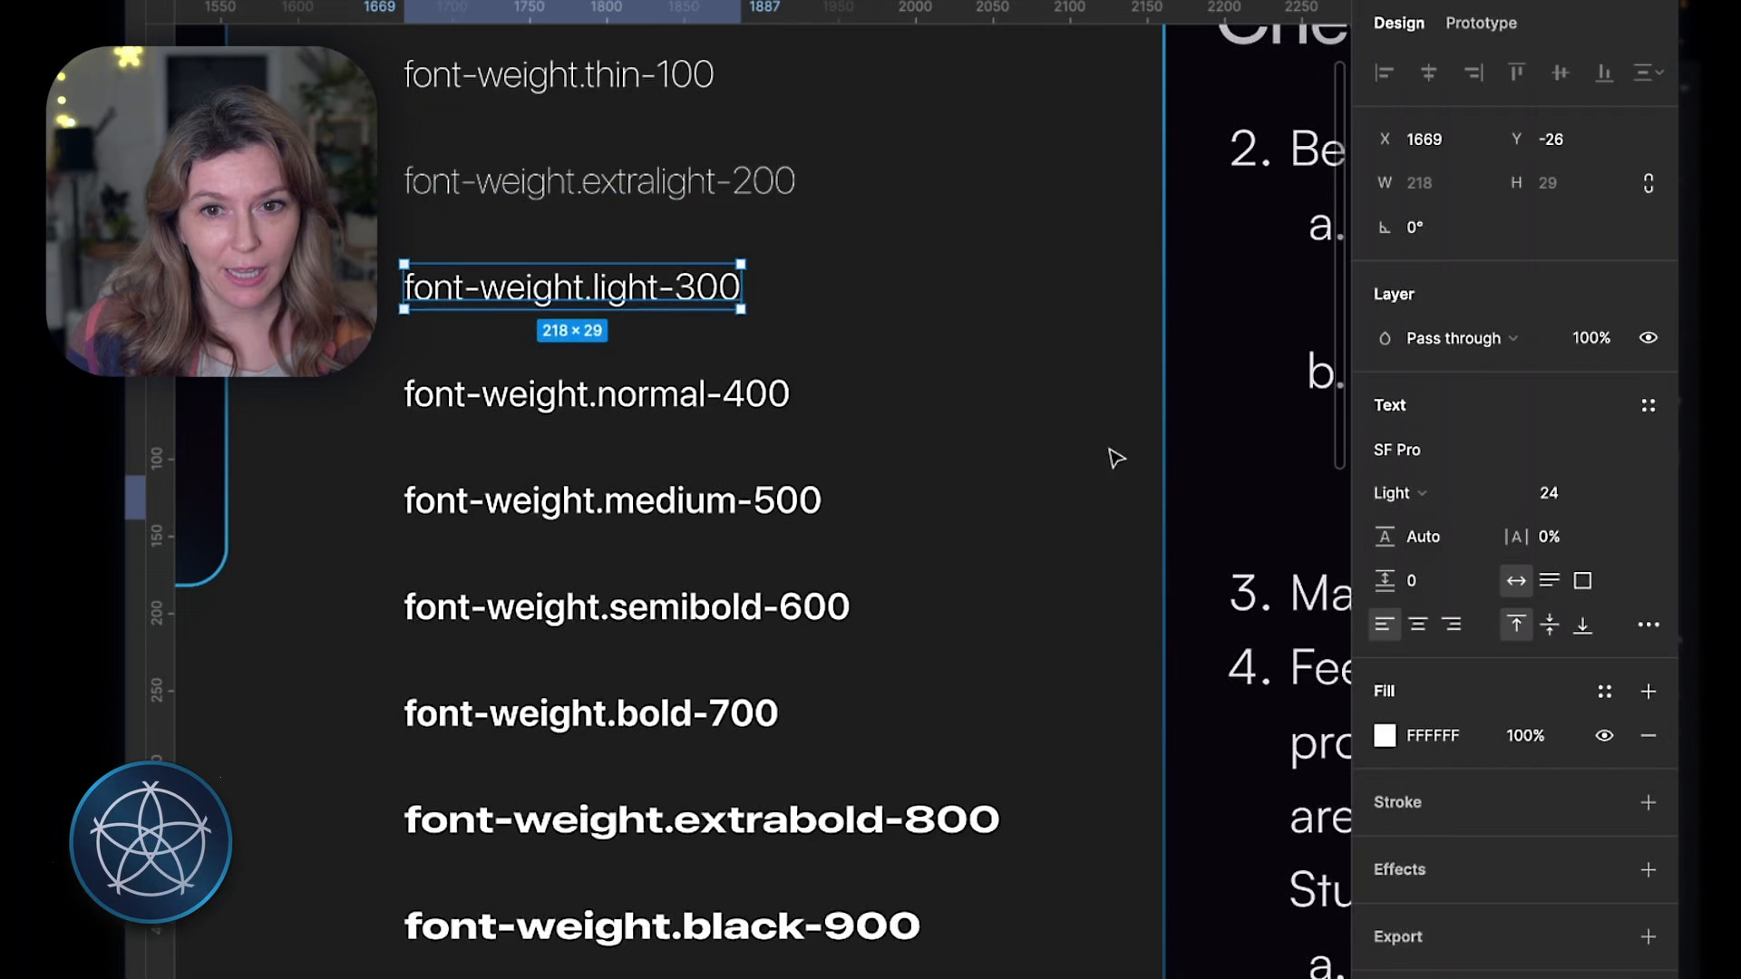
left_click(655, 411)
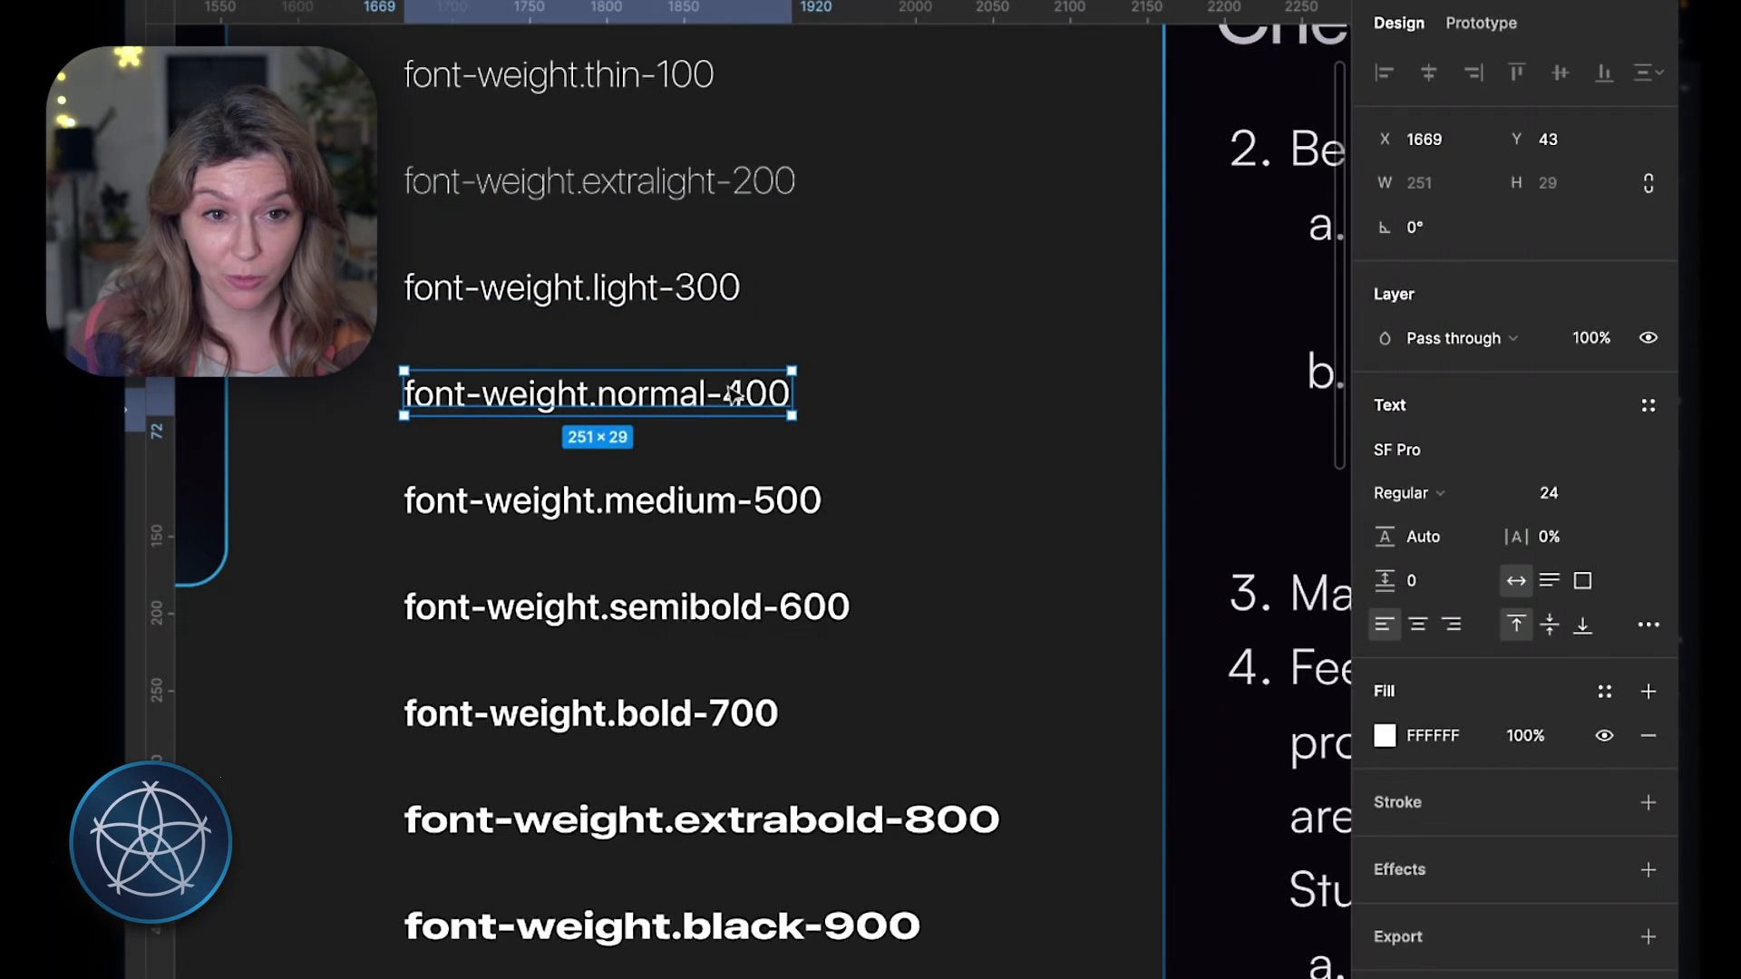
left_click(1430, 505)
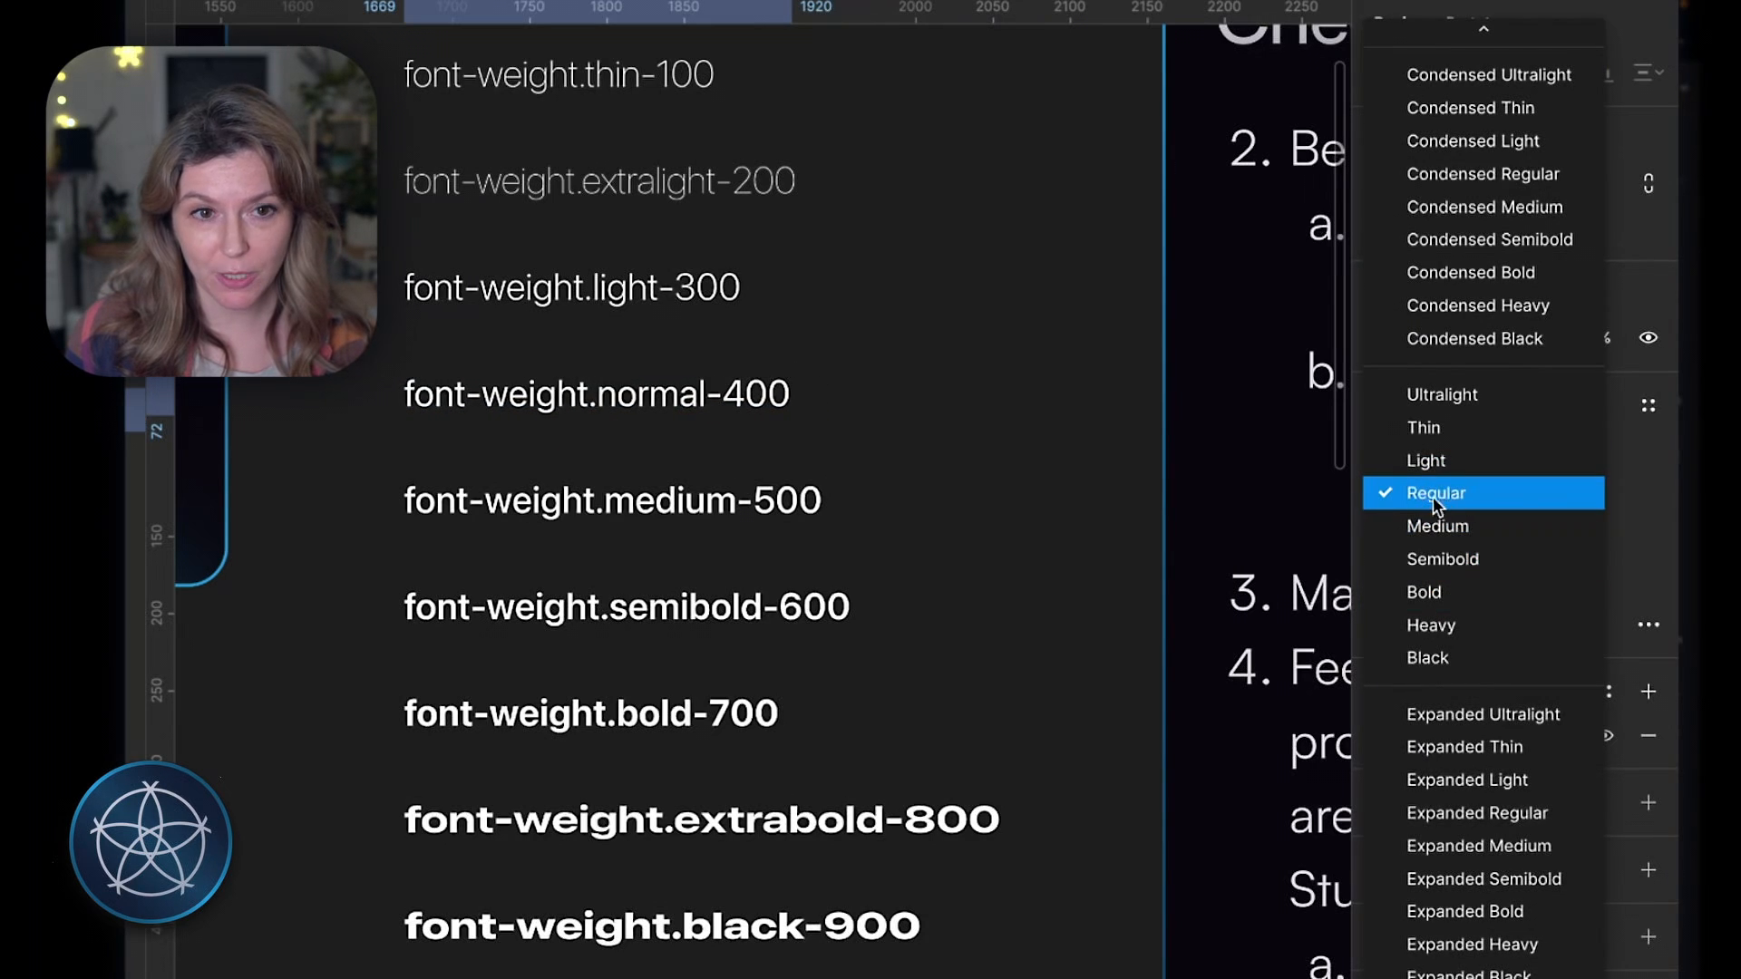
key("Escape")
left_click(732, 513)
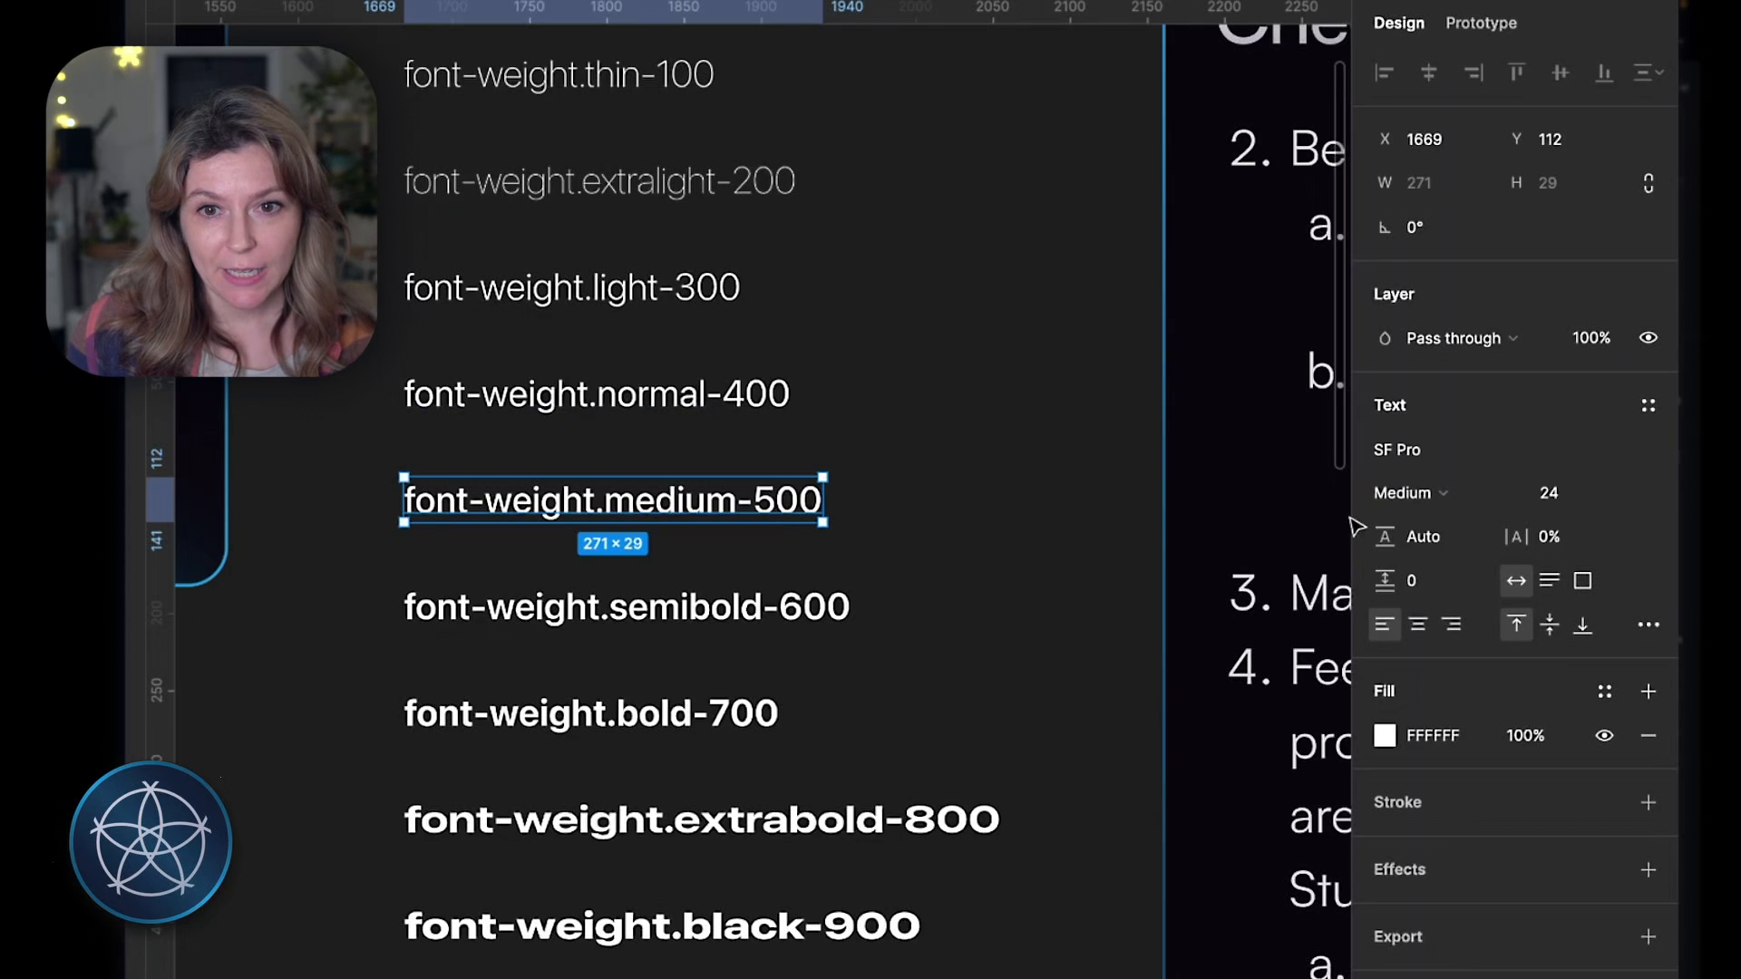
left_click(725, 616)
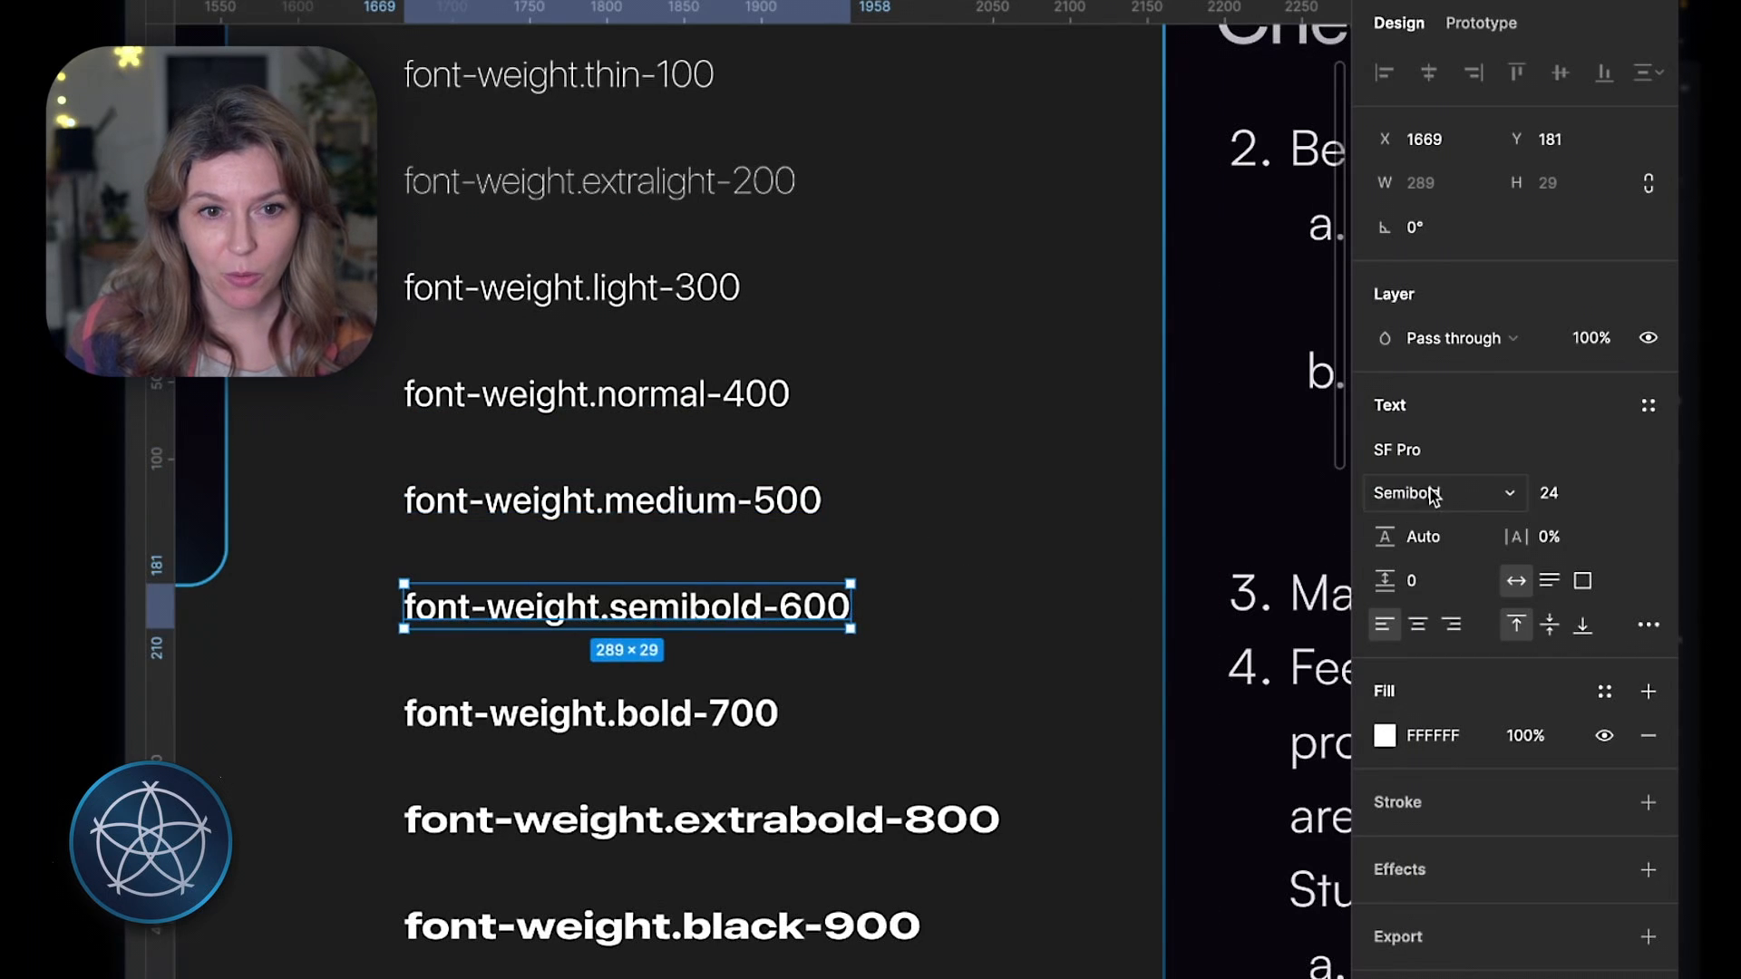
left_click(702, 716)
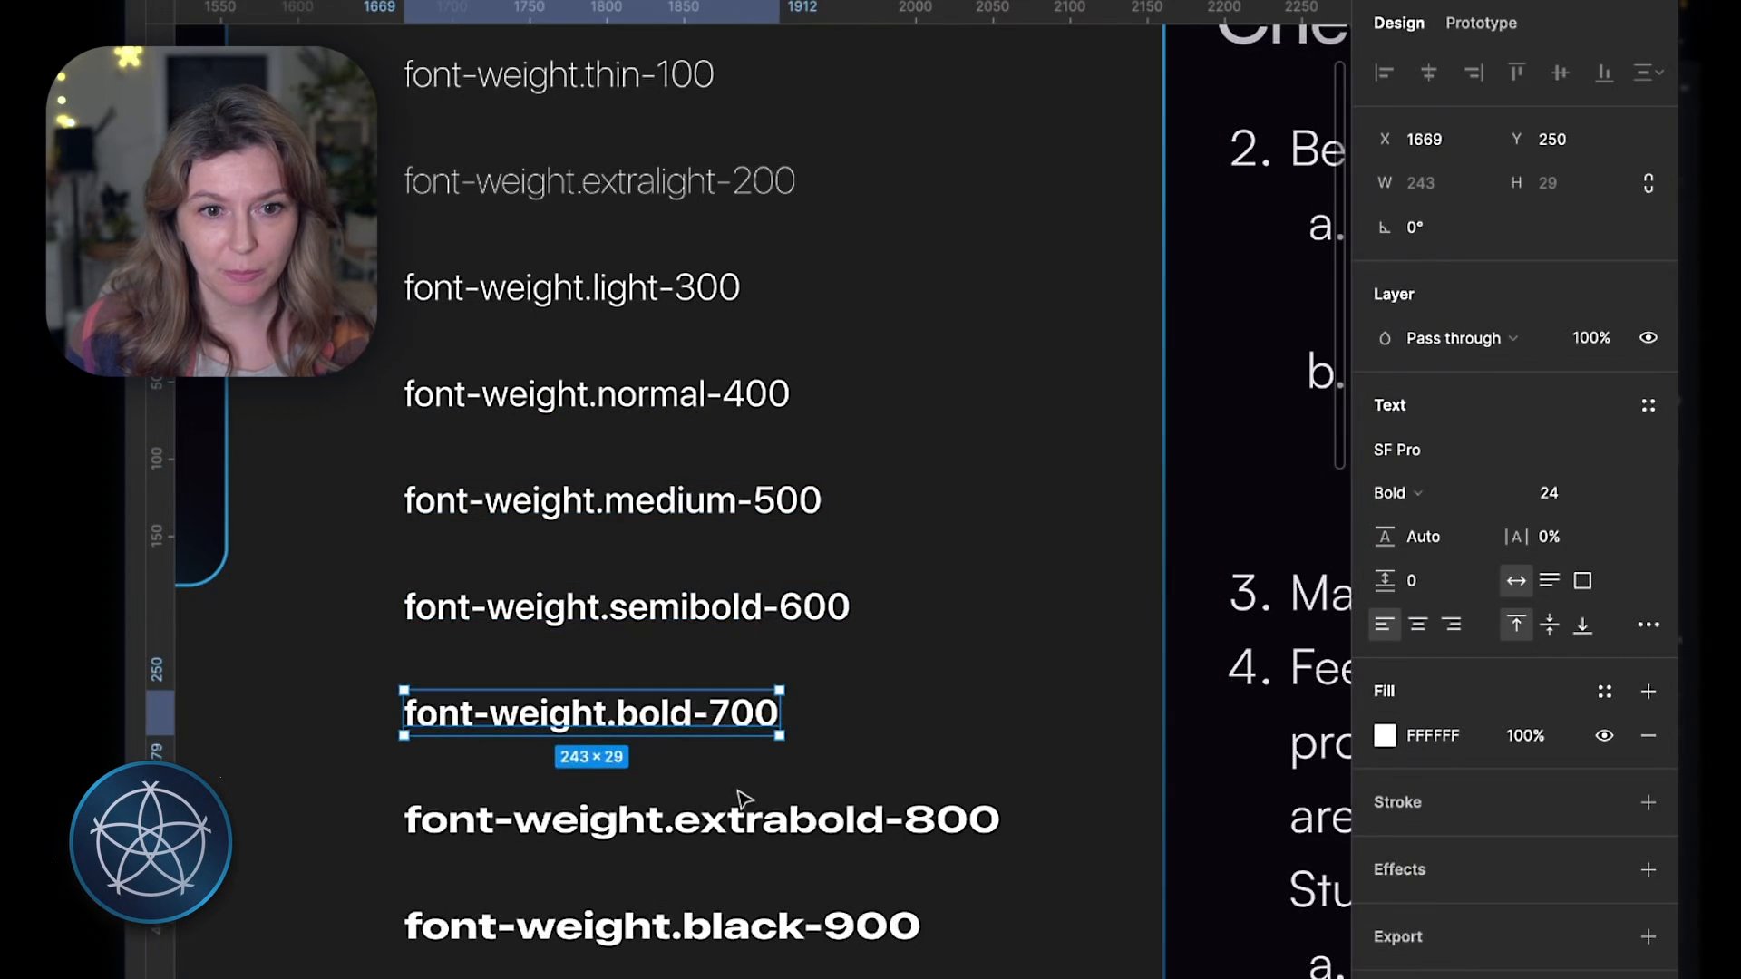
Step: Set the font weight of the upright extrabold-800 text layer to Heavy
left_click(802, 827)
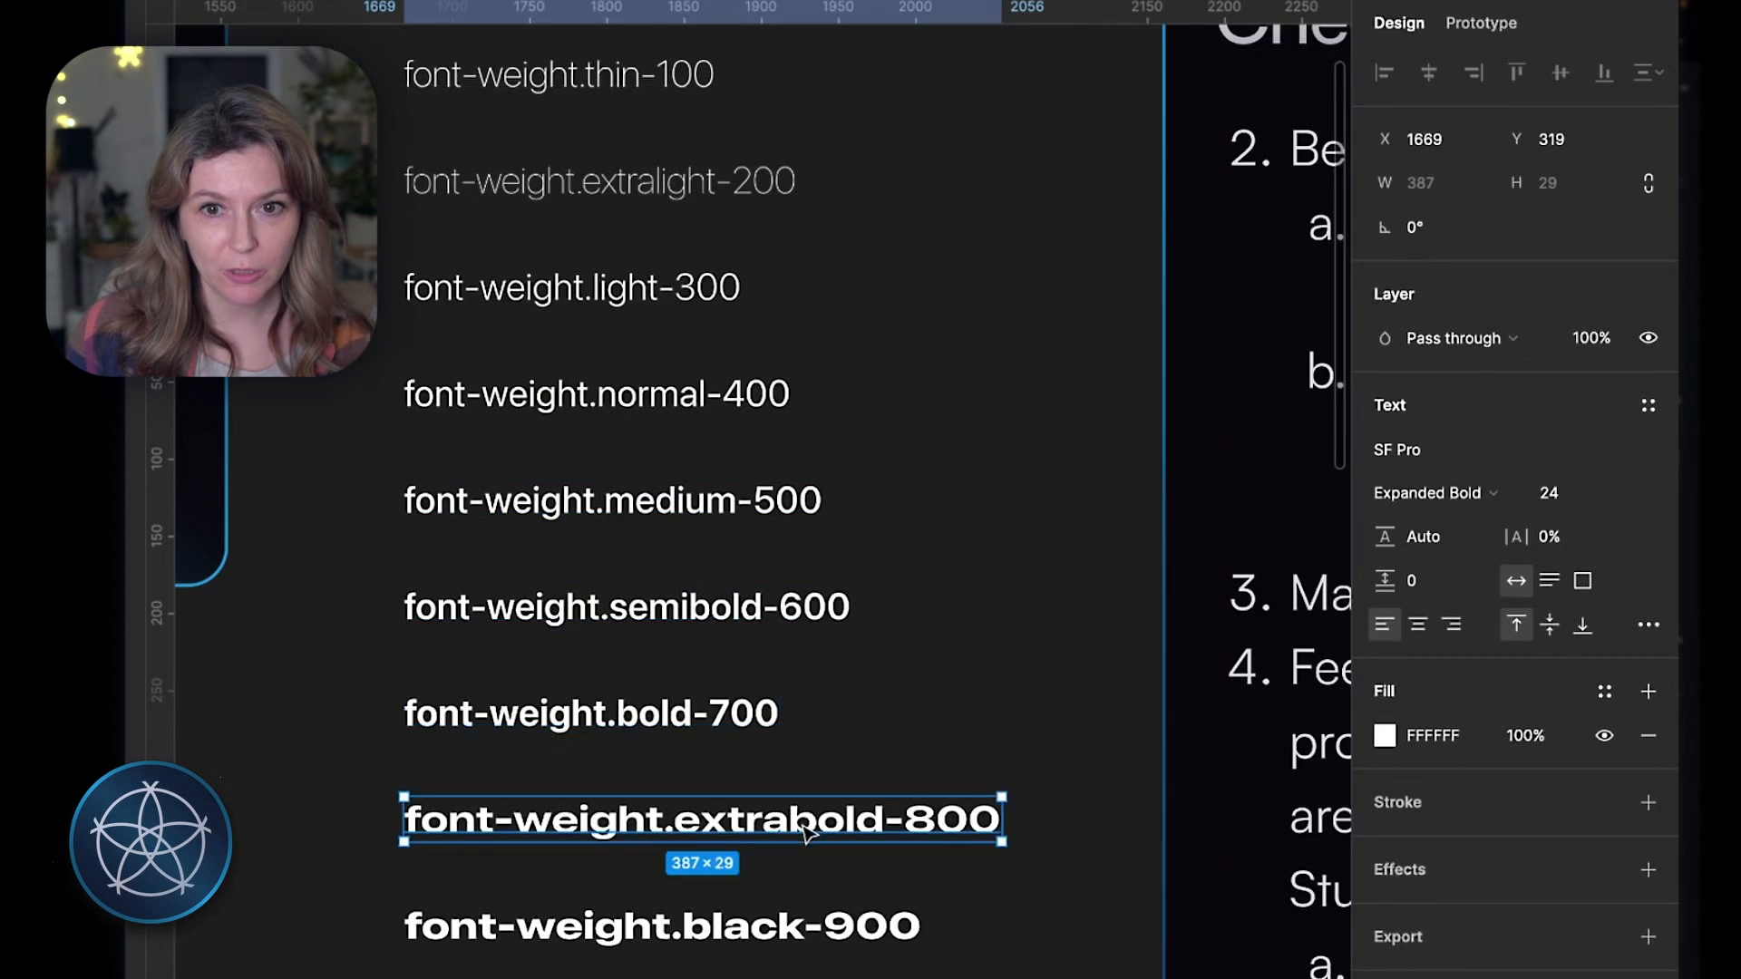
left_click(1512, 502)
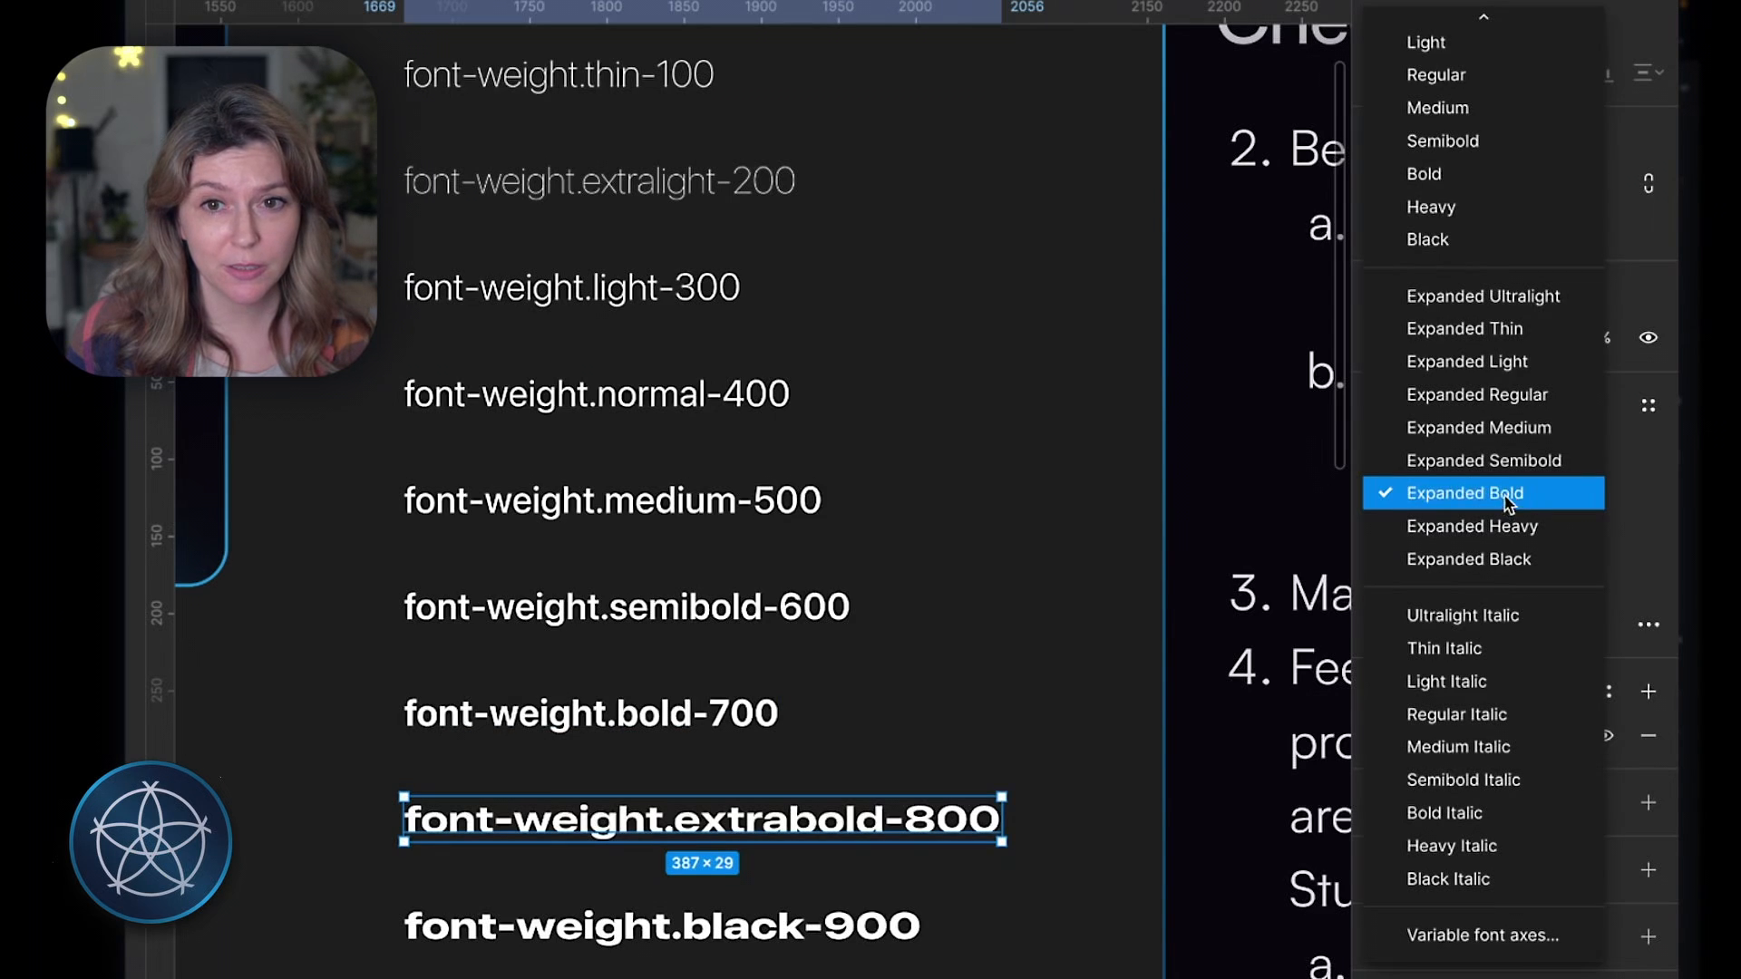
scroll(1509, 501, "up", 4)
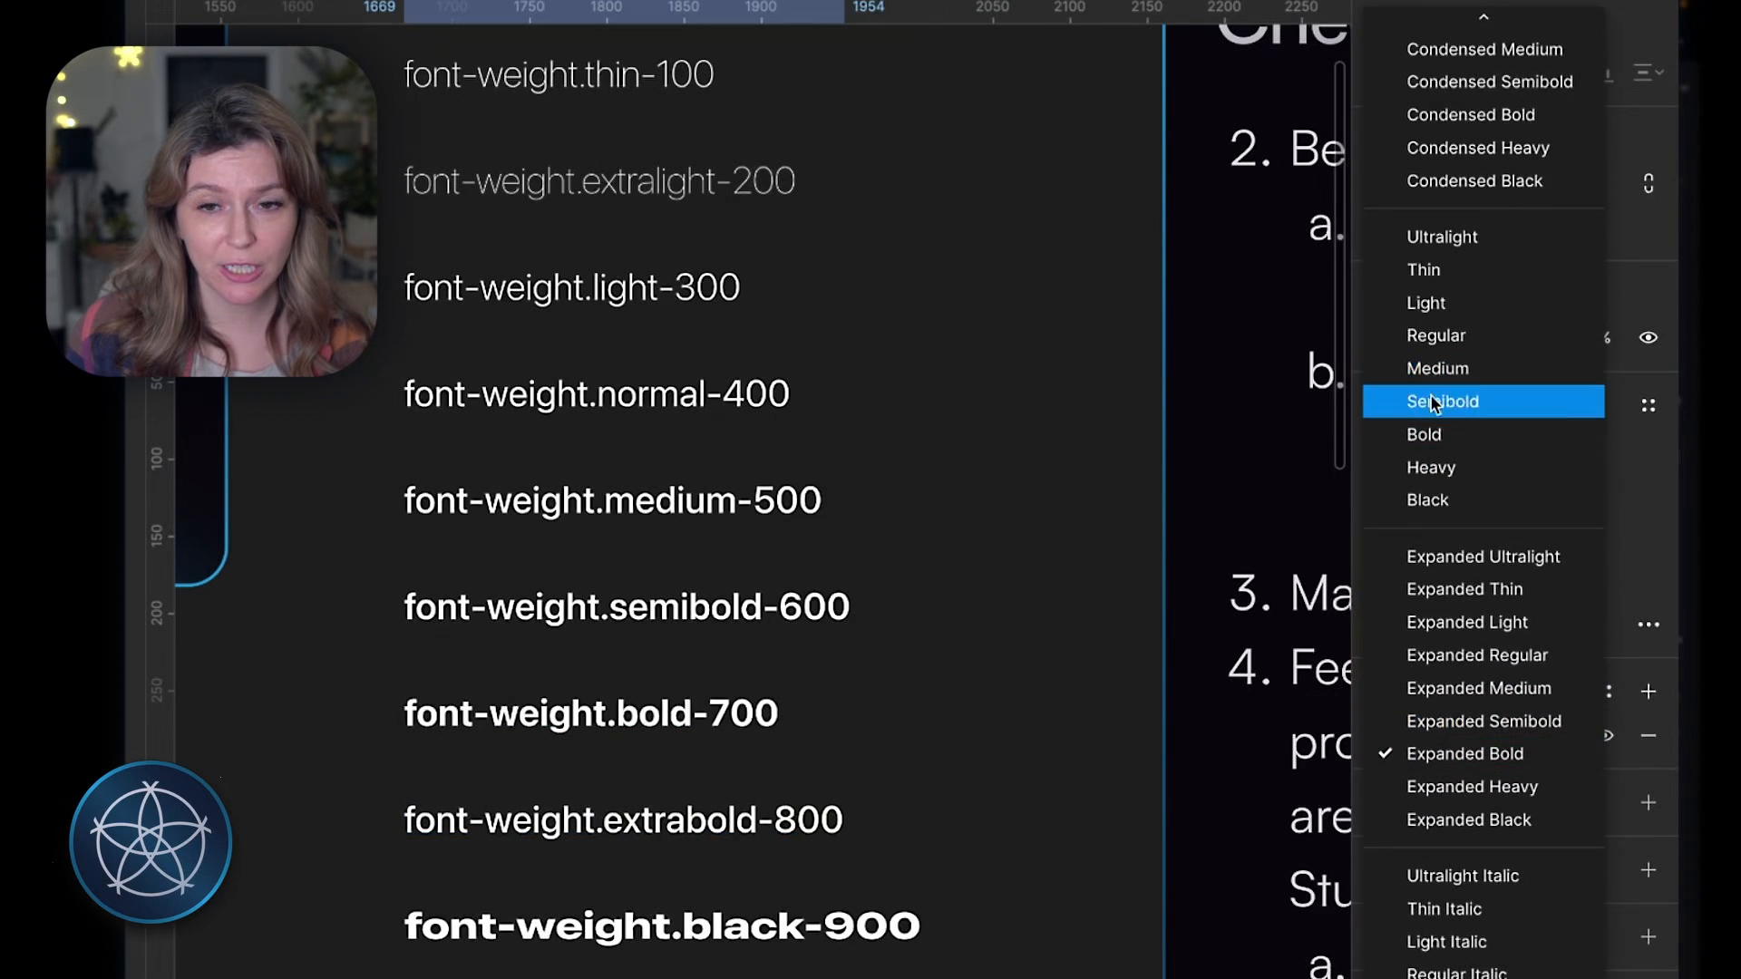
left_click(1451, 469)
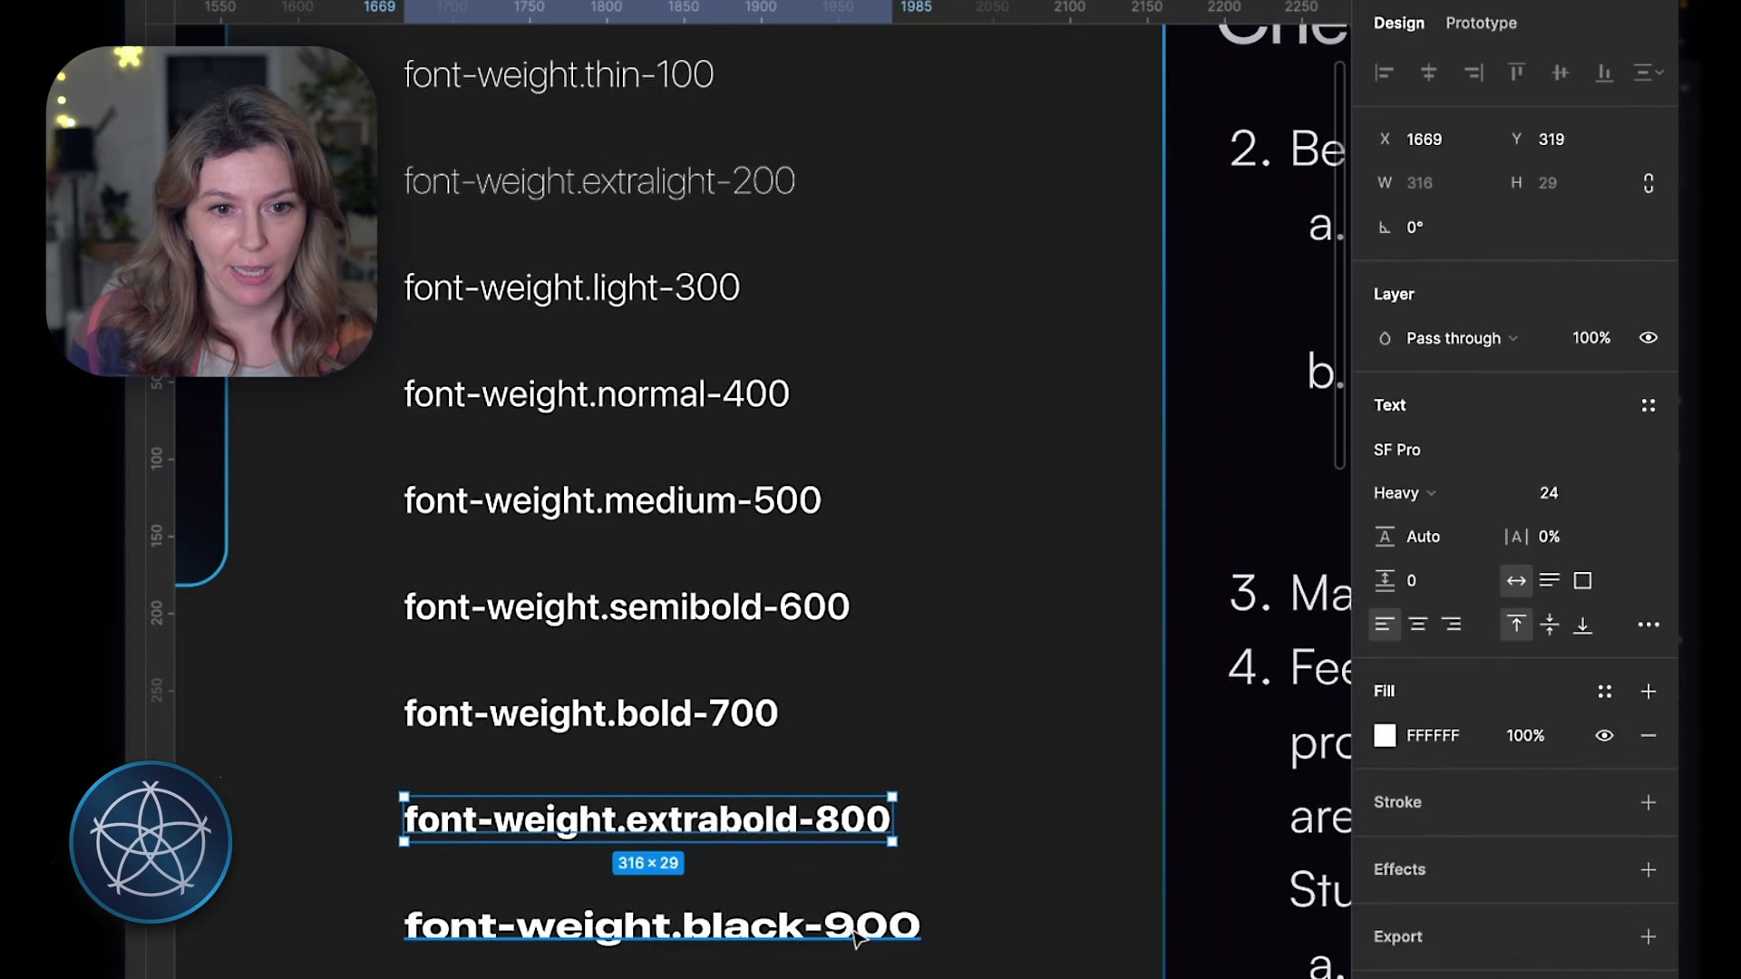
Step: Set the font weight of the upright black-900 text layer to Black
left_click(853, 932)
left_click(1468, 494)
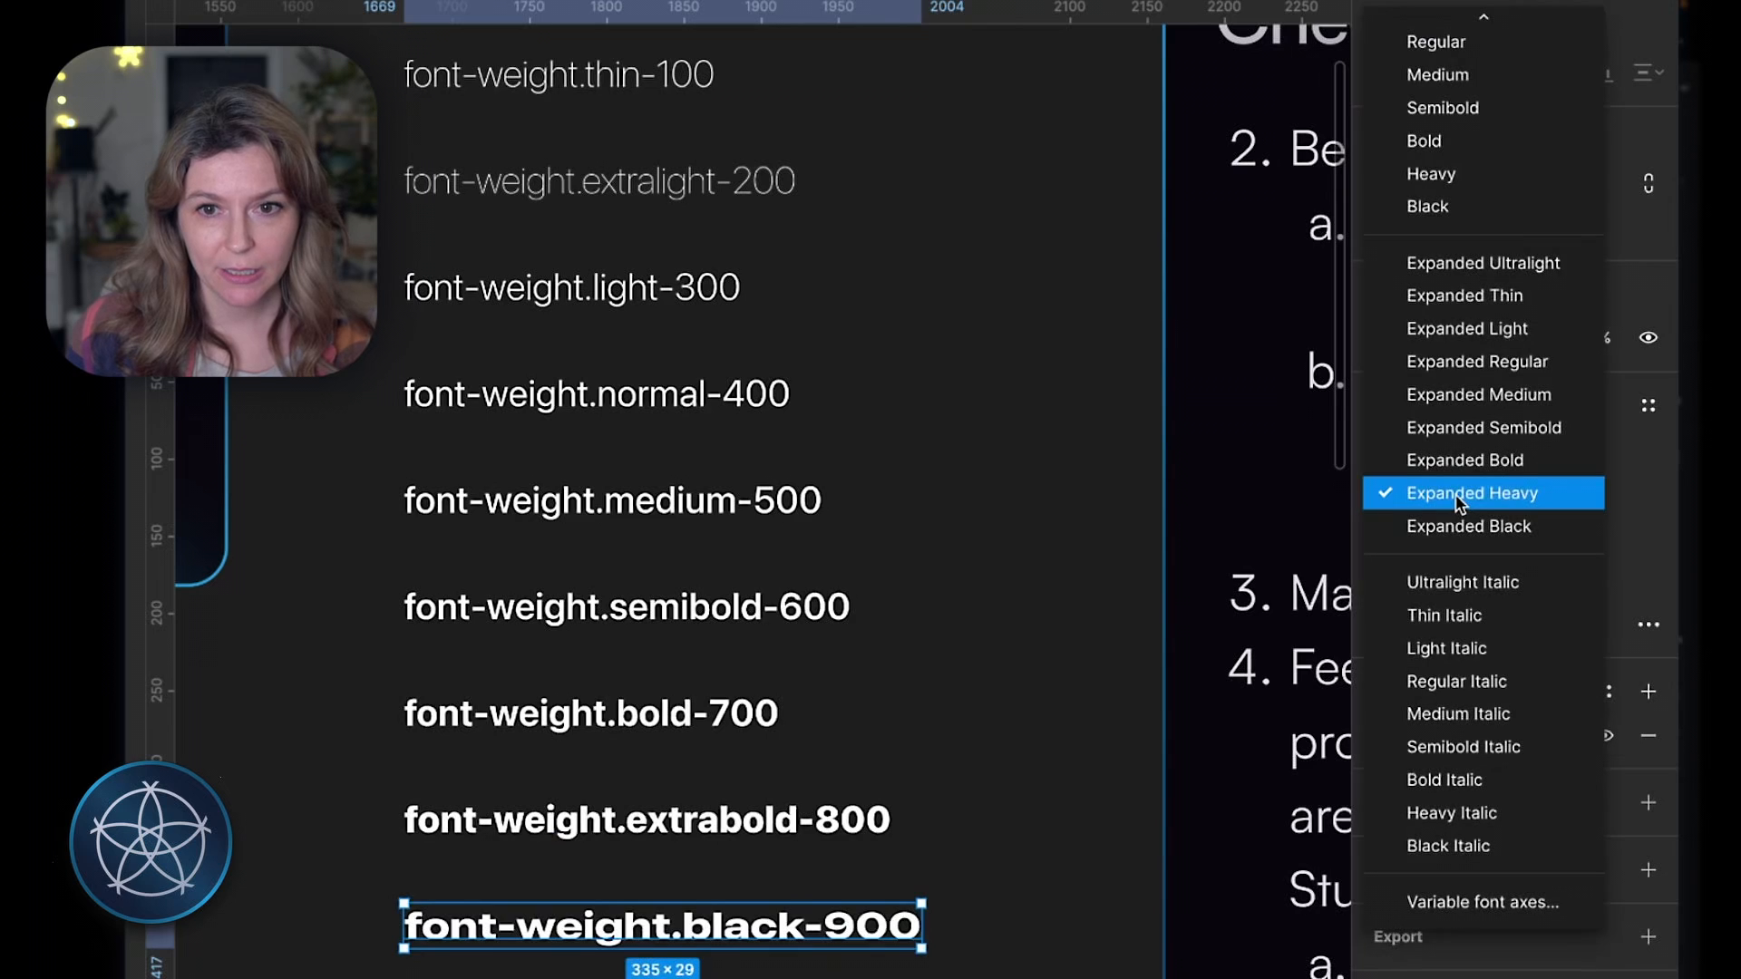
scroll(1432, 363, "up", 2)
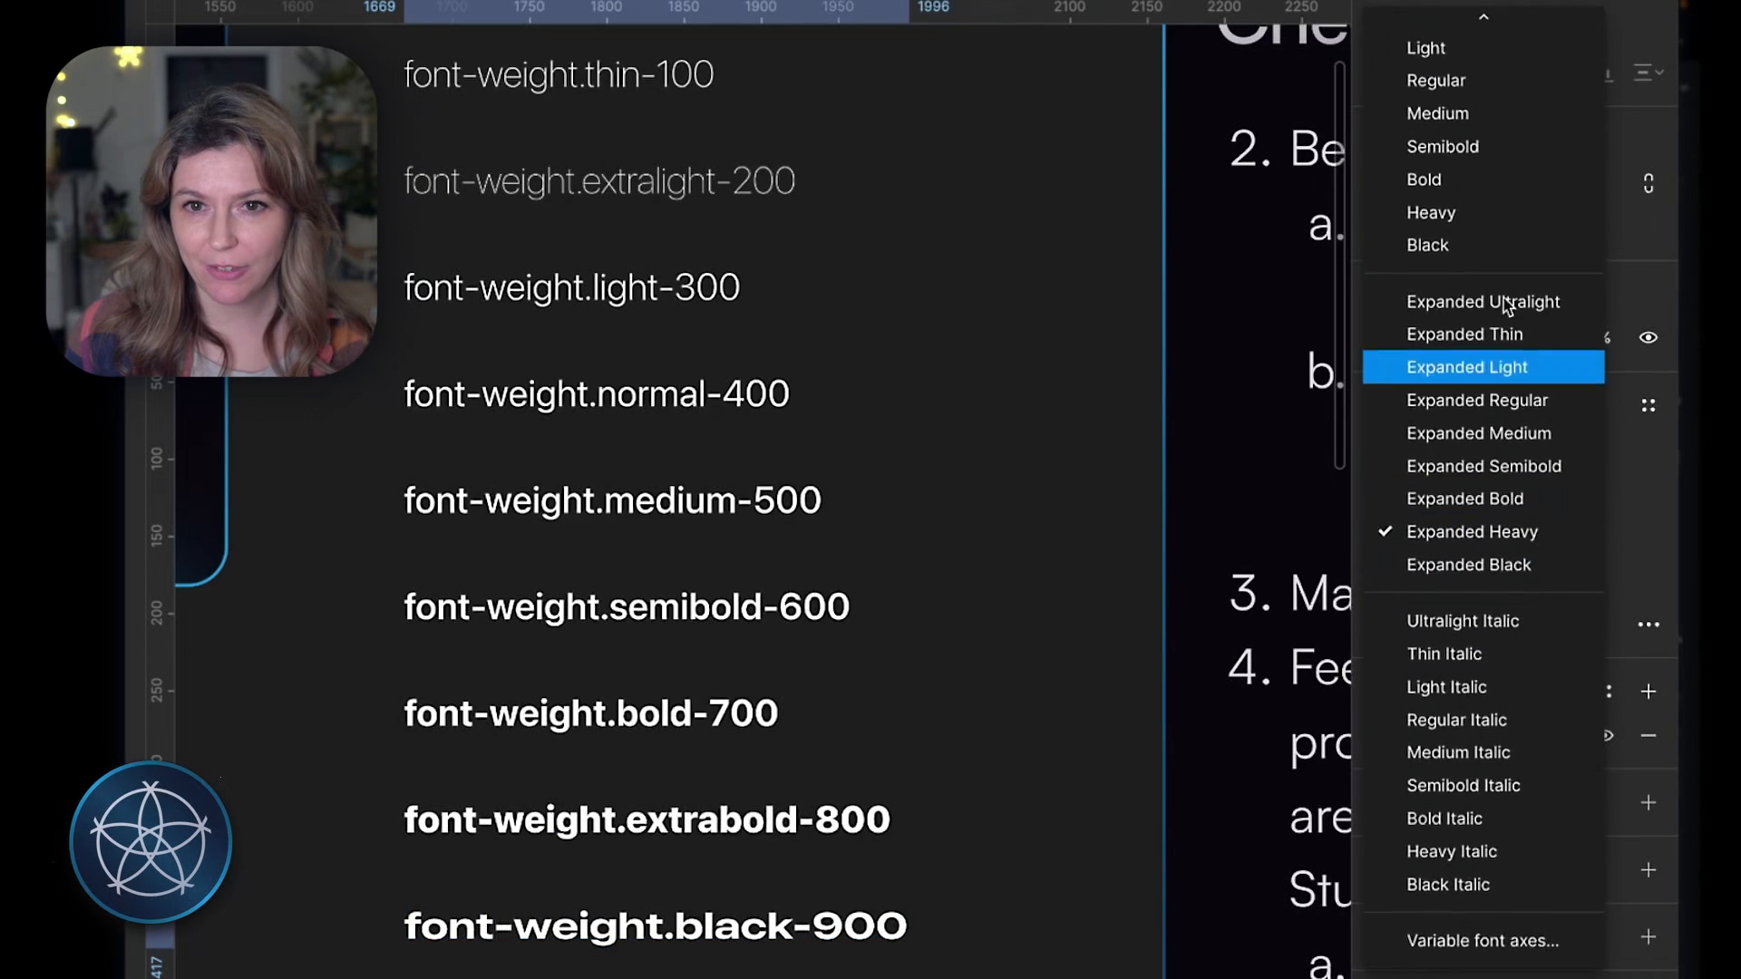
left_click(1441, 268)
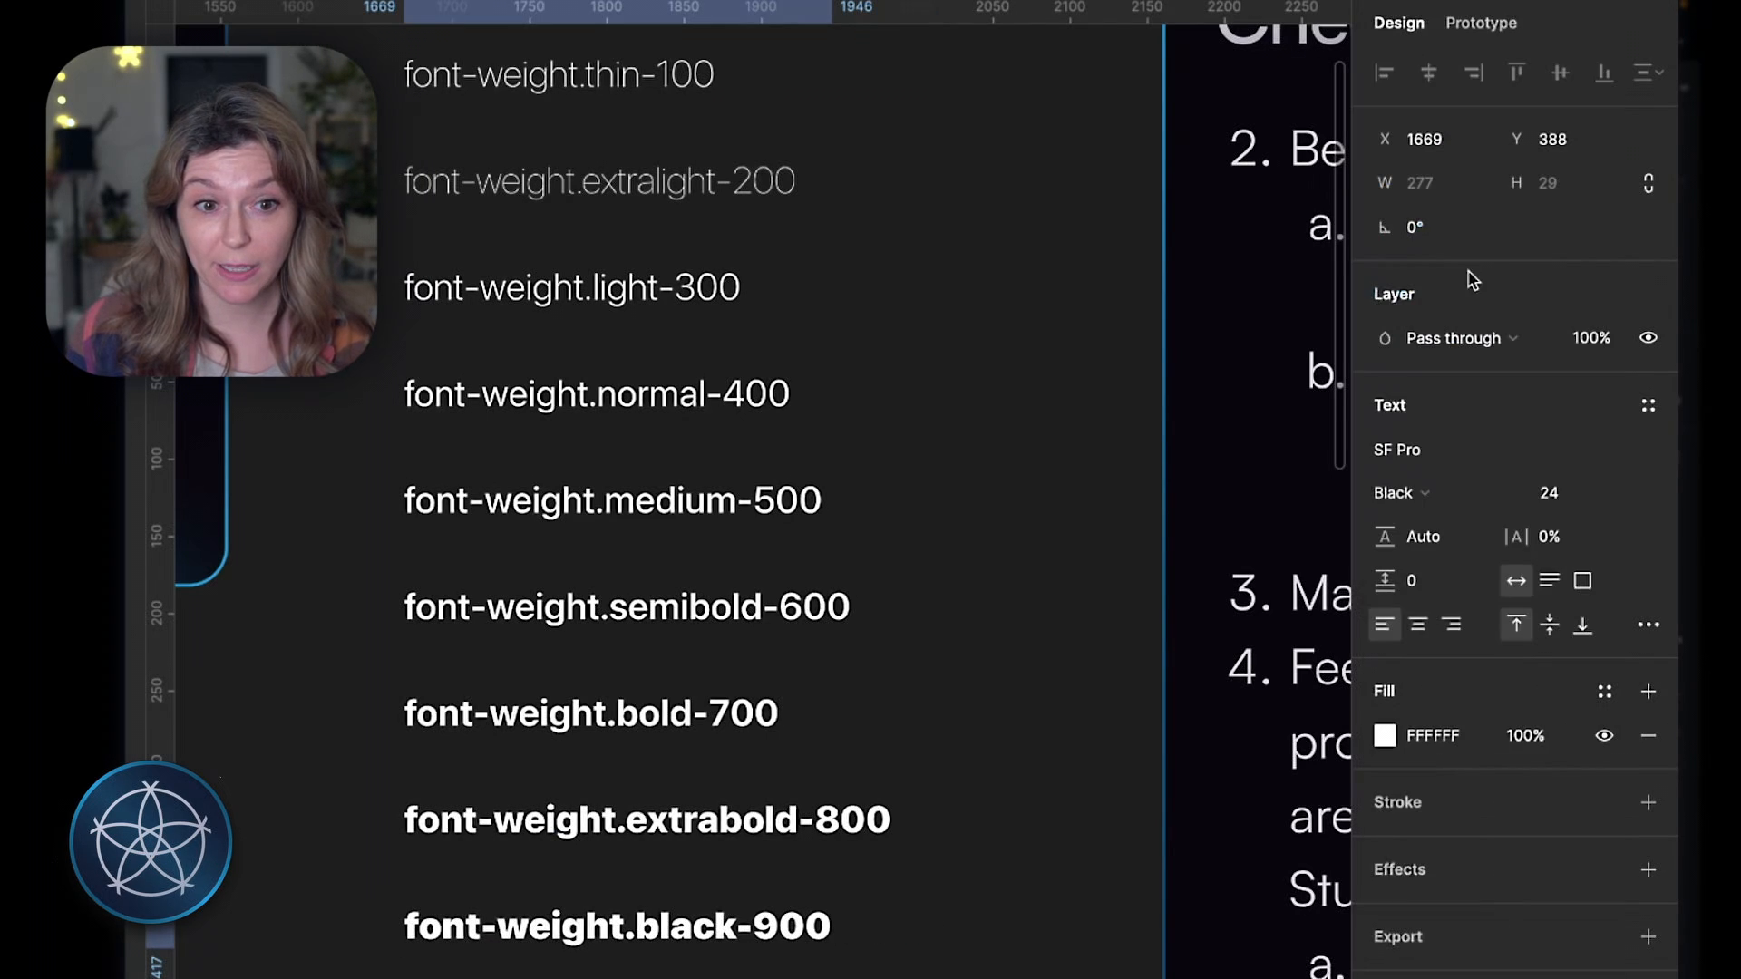
left_click(967, 532)
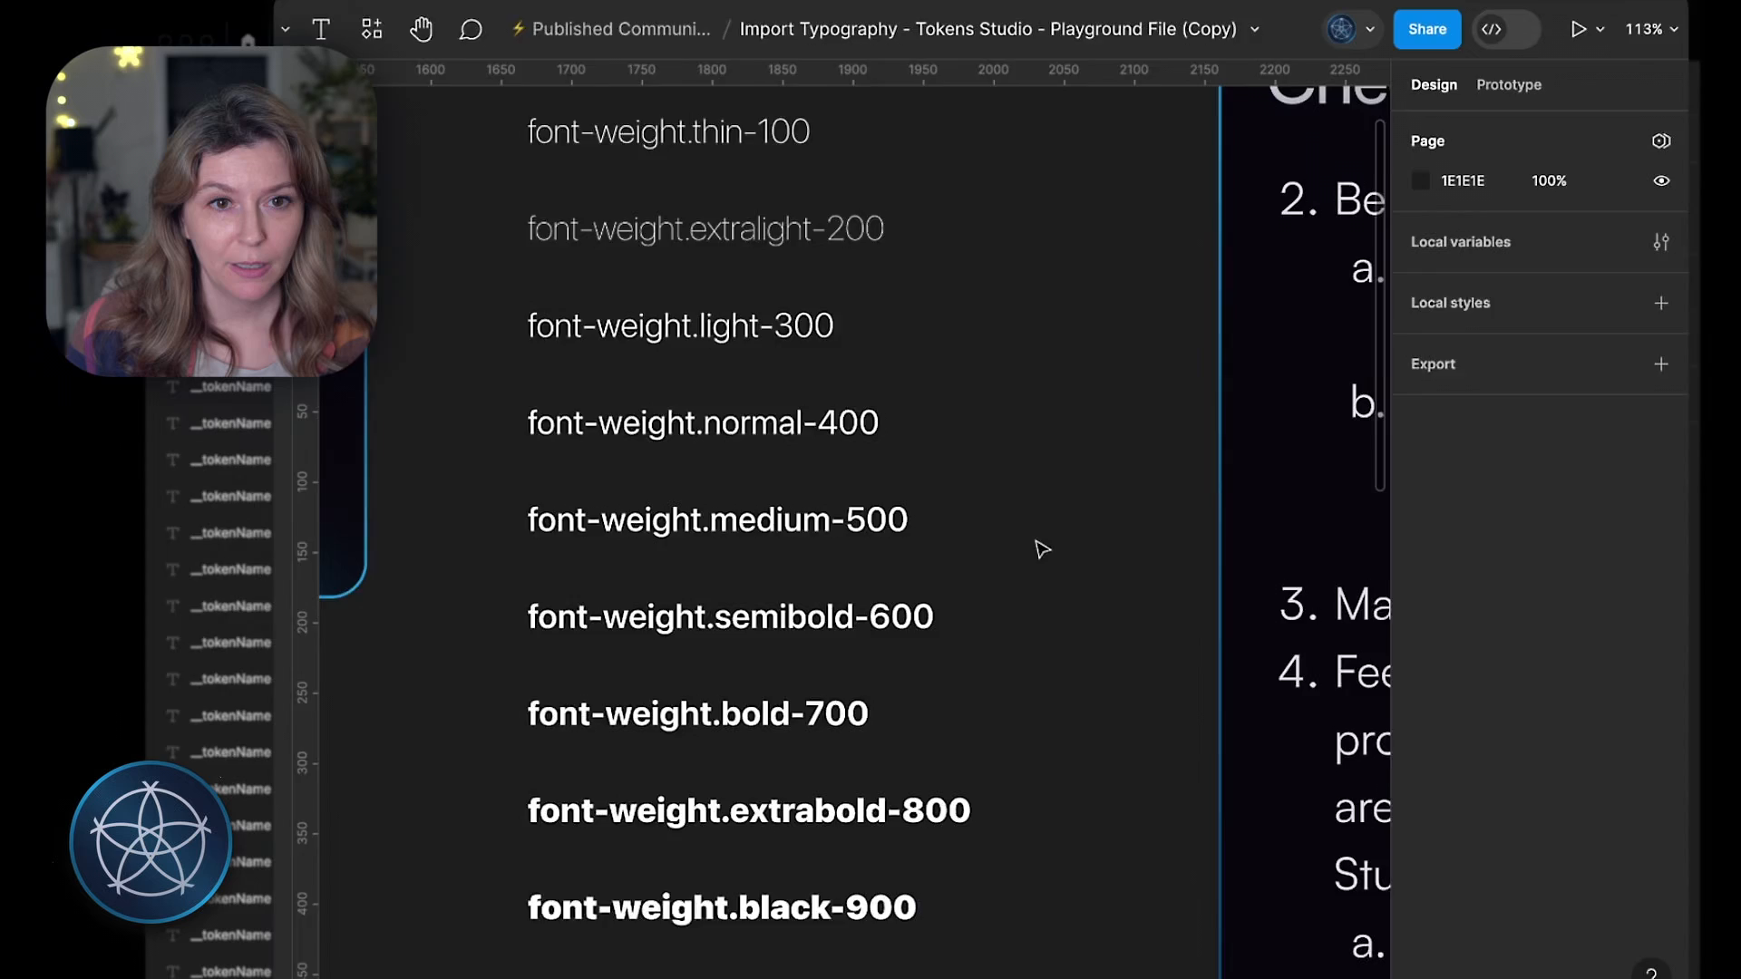
Step: Replace NAMEHERE in the font-family heading text with SF PRO
scroll(1043, 549, "down", 5)
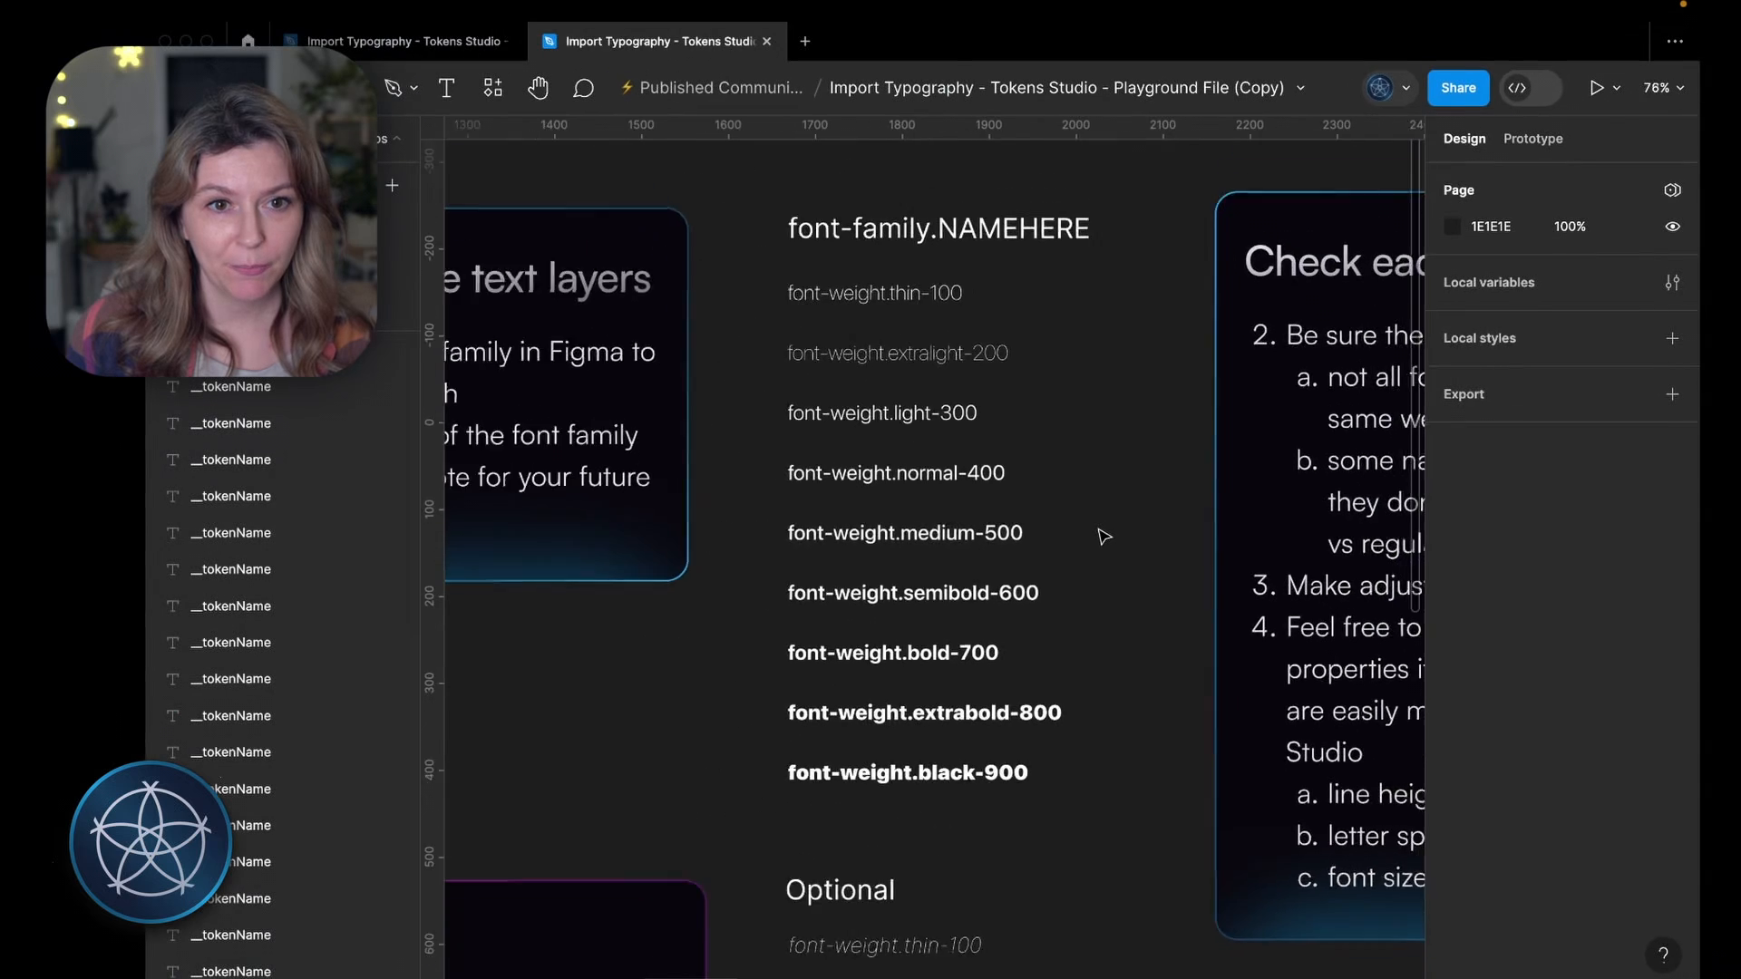
scroll(1095, 542, "right", 3)
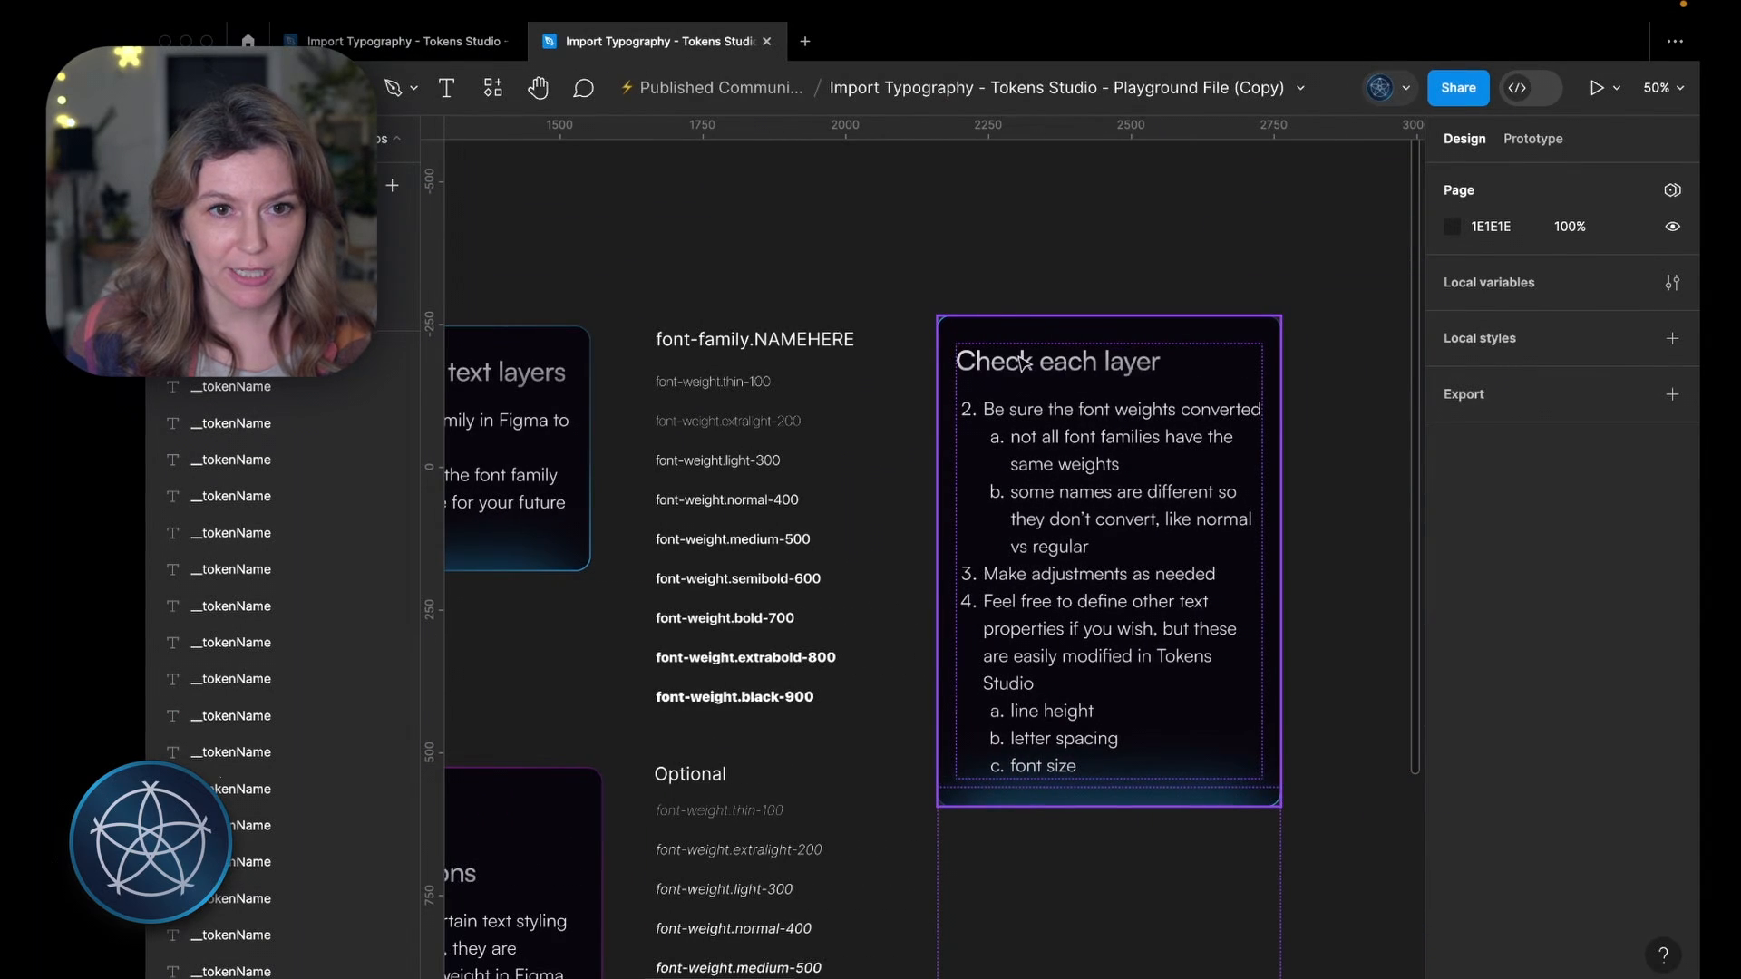
left_click(806, 339)
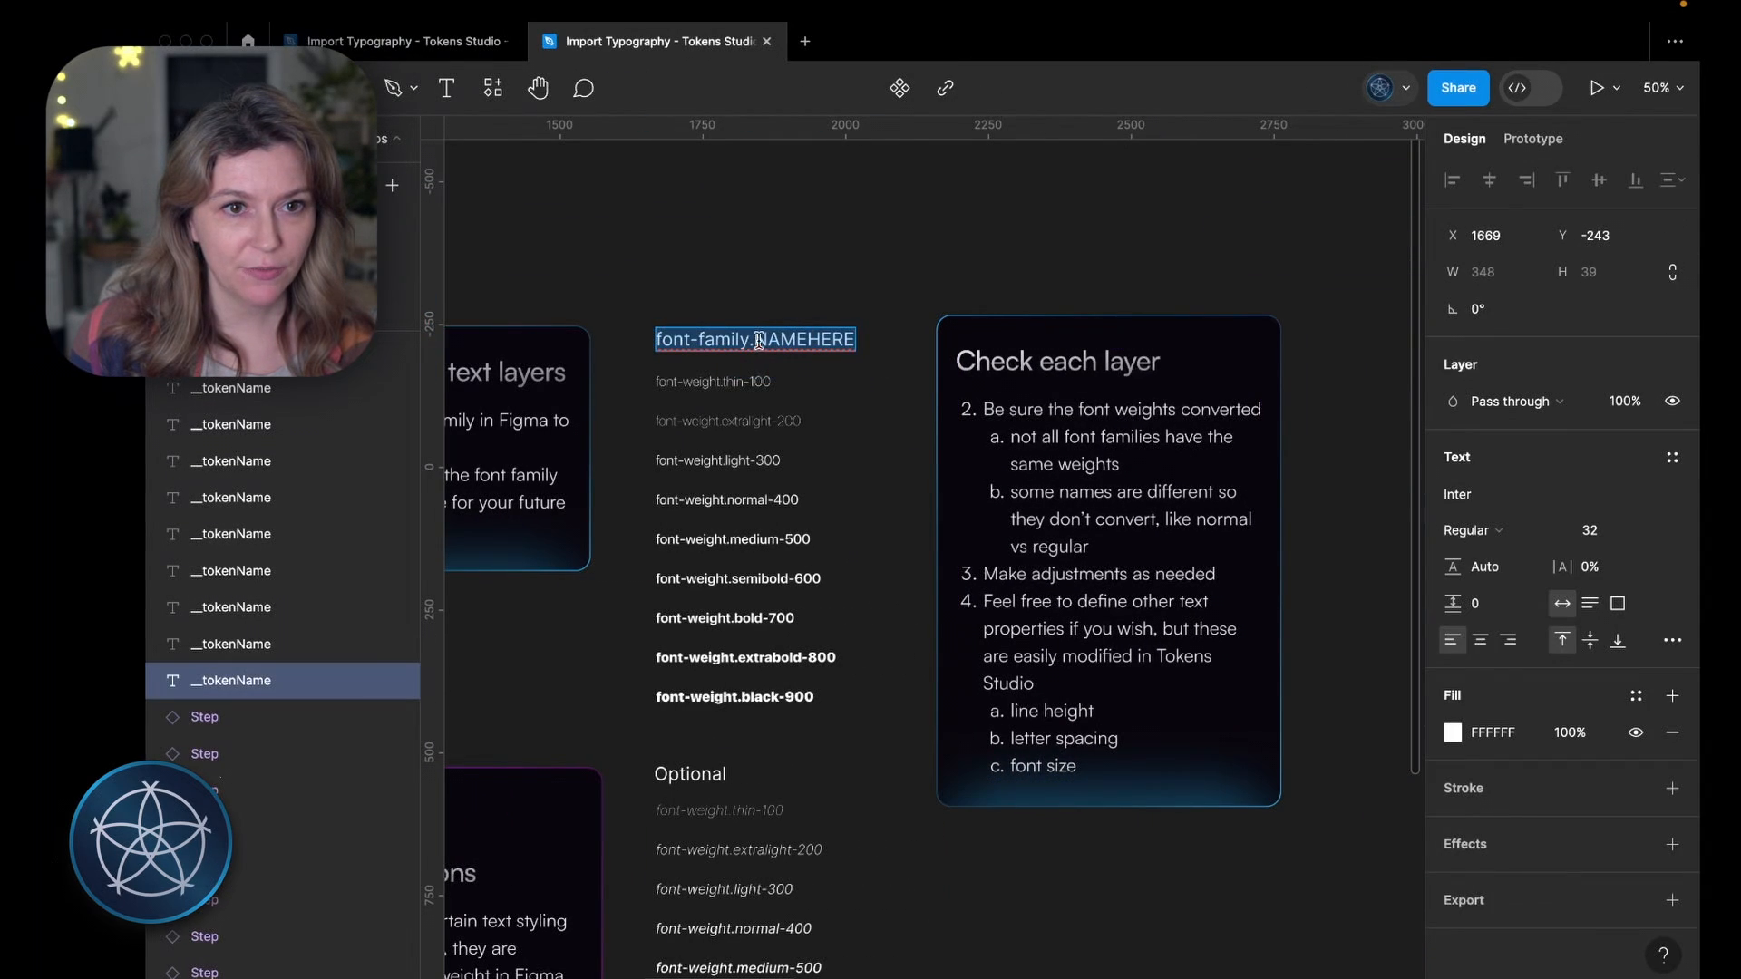
left_click(759, 340)
left_click_drag(762, 339, 894, 322)
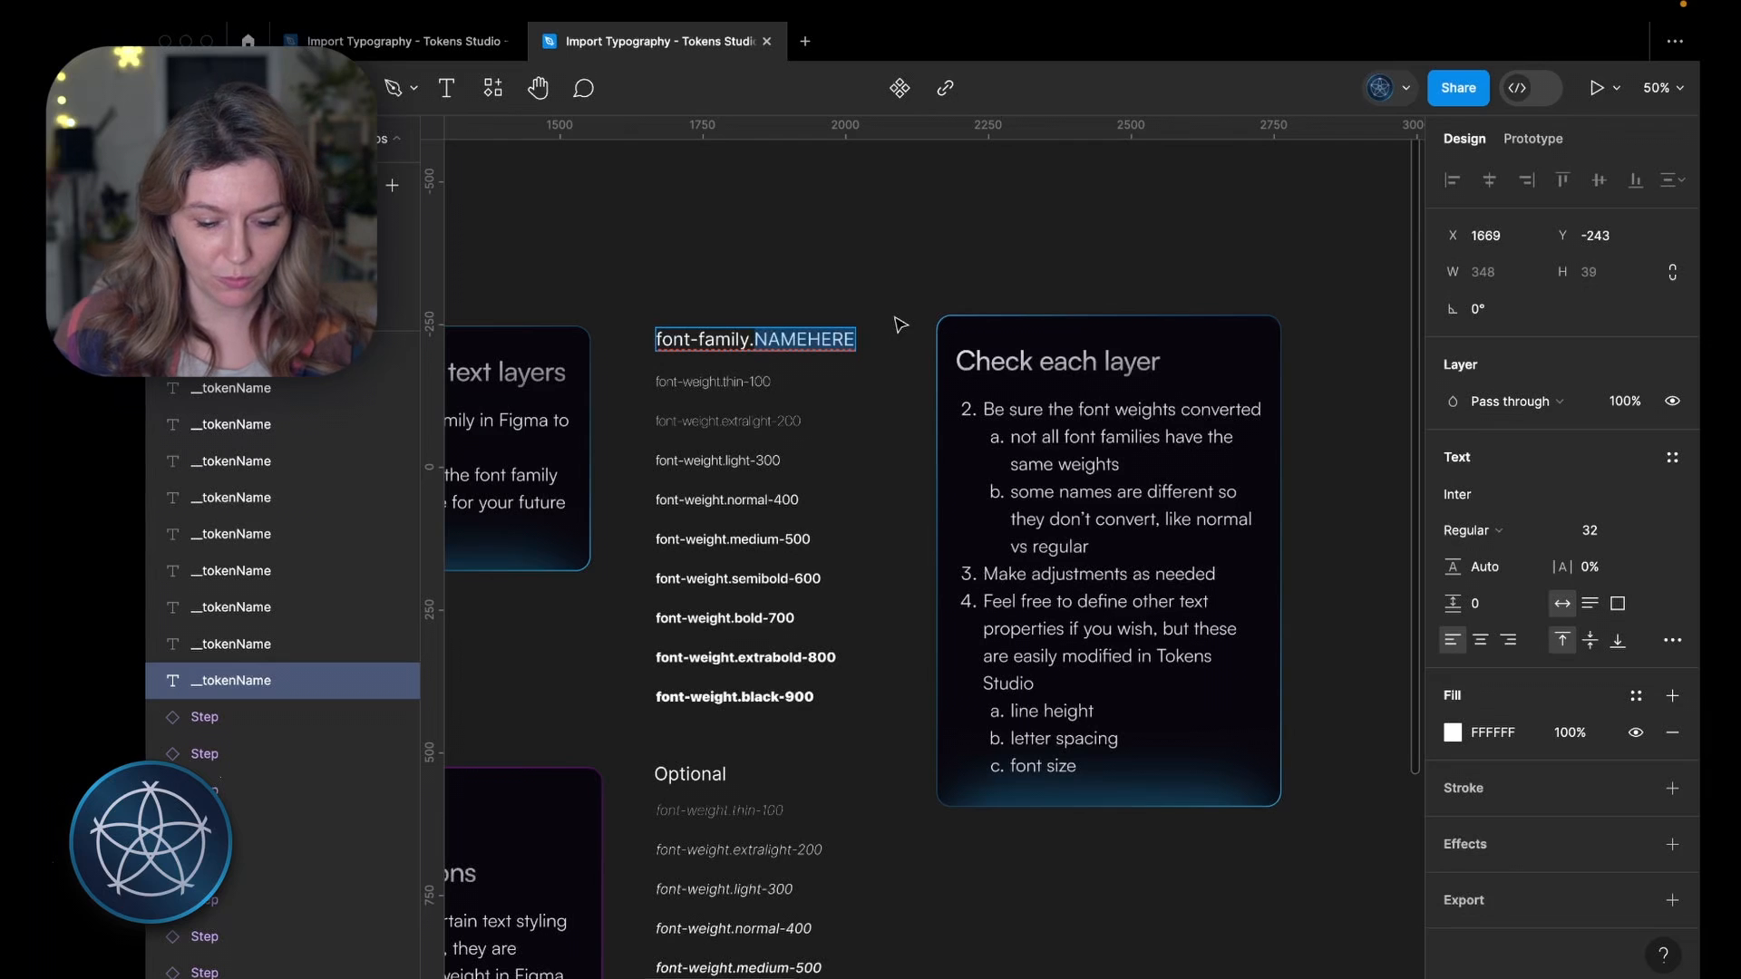
type("SF PRO")
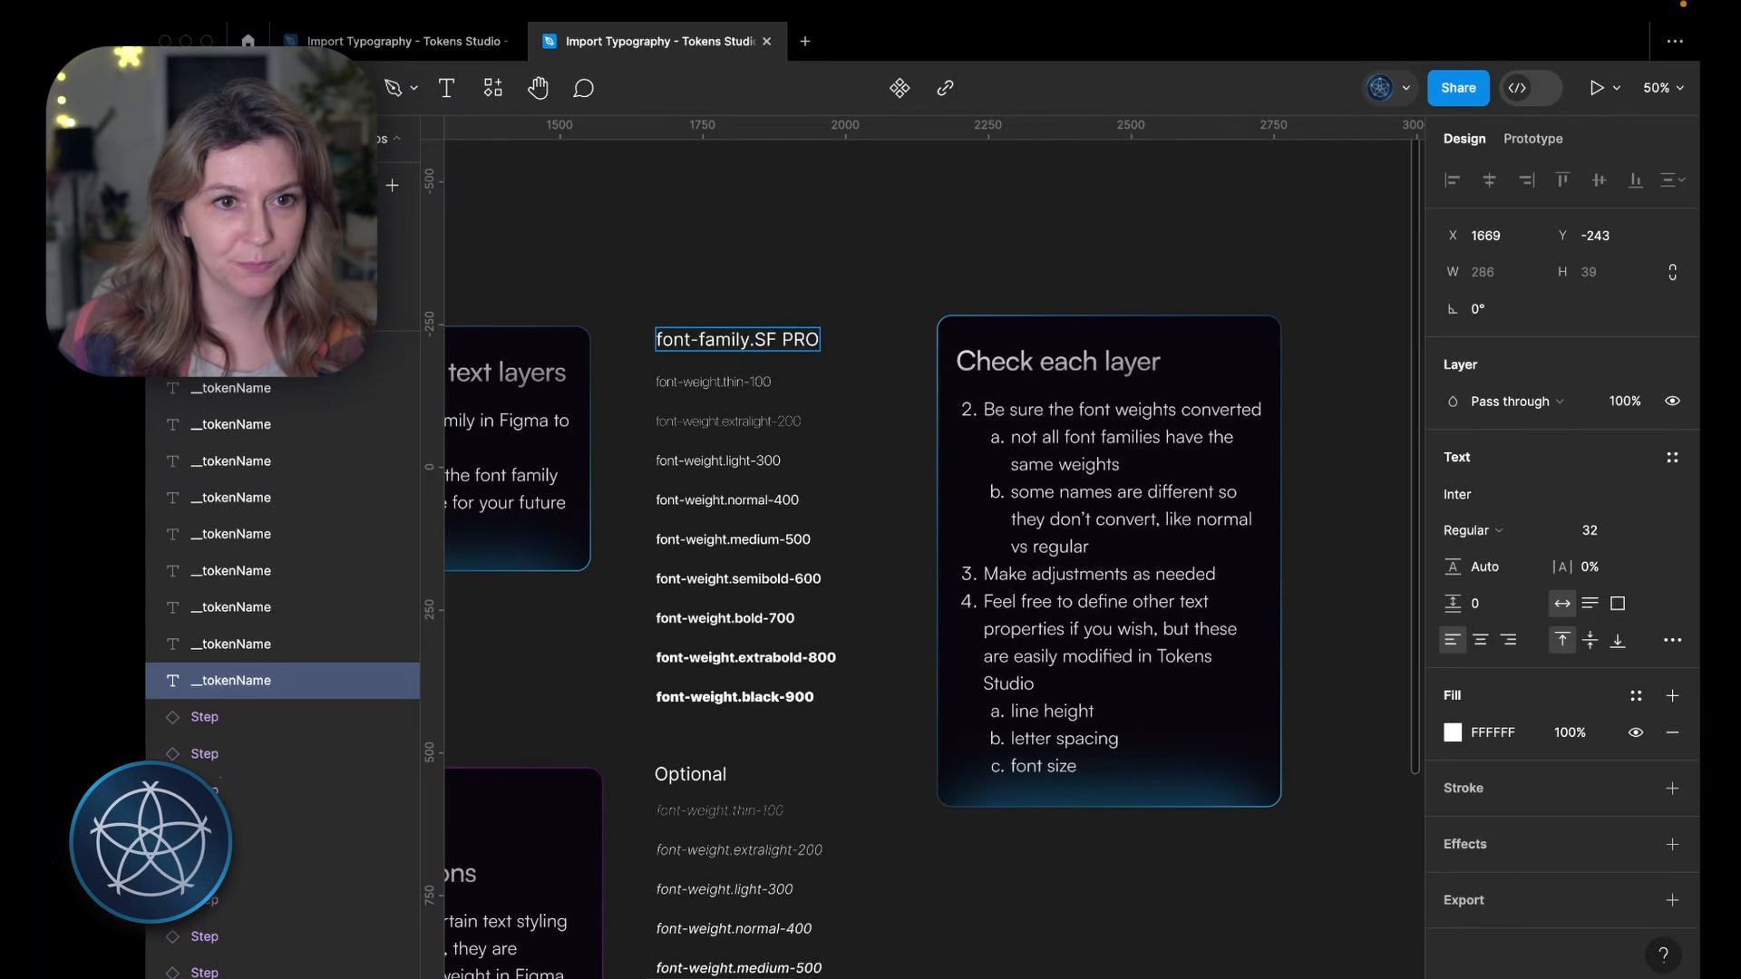
key("Escape")
Step: Search the font list for sf with the nine optional italic font-weight layers selected, leaving their font family as it is
scroll(968, 482, "down", 5)
scroll(969, 482, "left", 2)
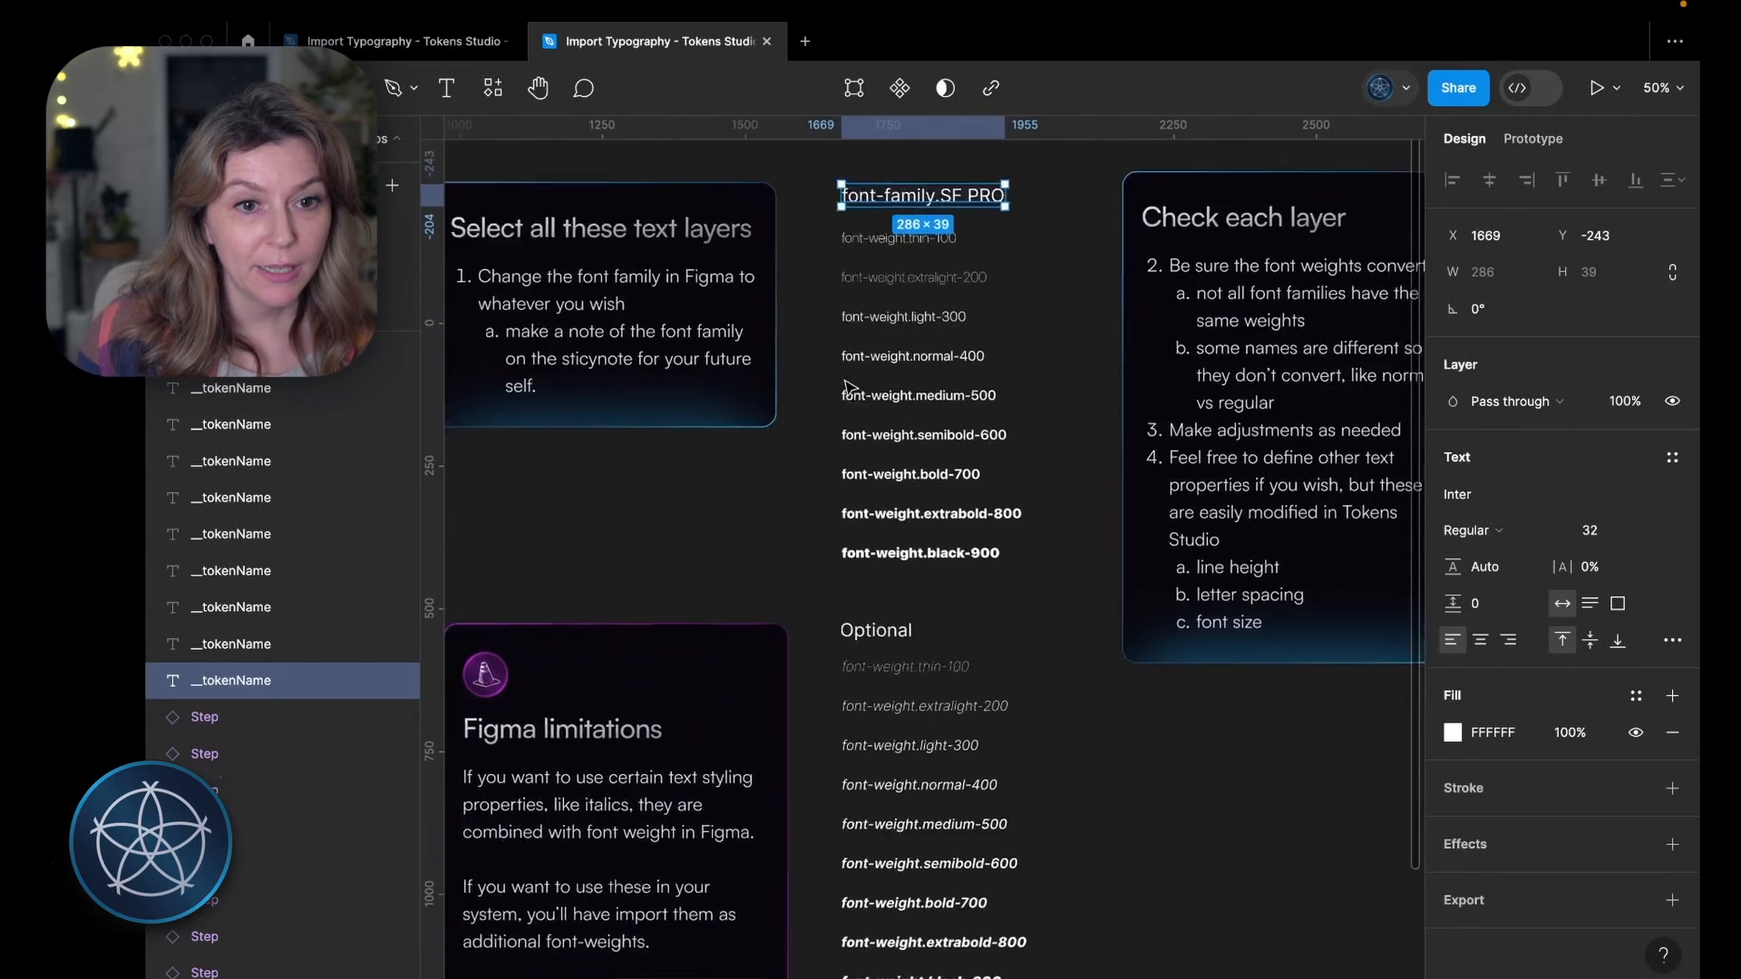
scroll(968, 482, "up", 1)
scroll(968, 482, "left", 1)
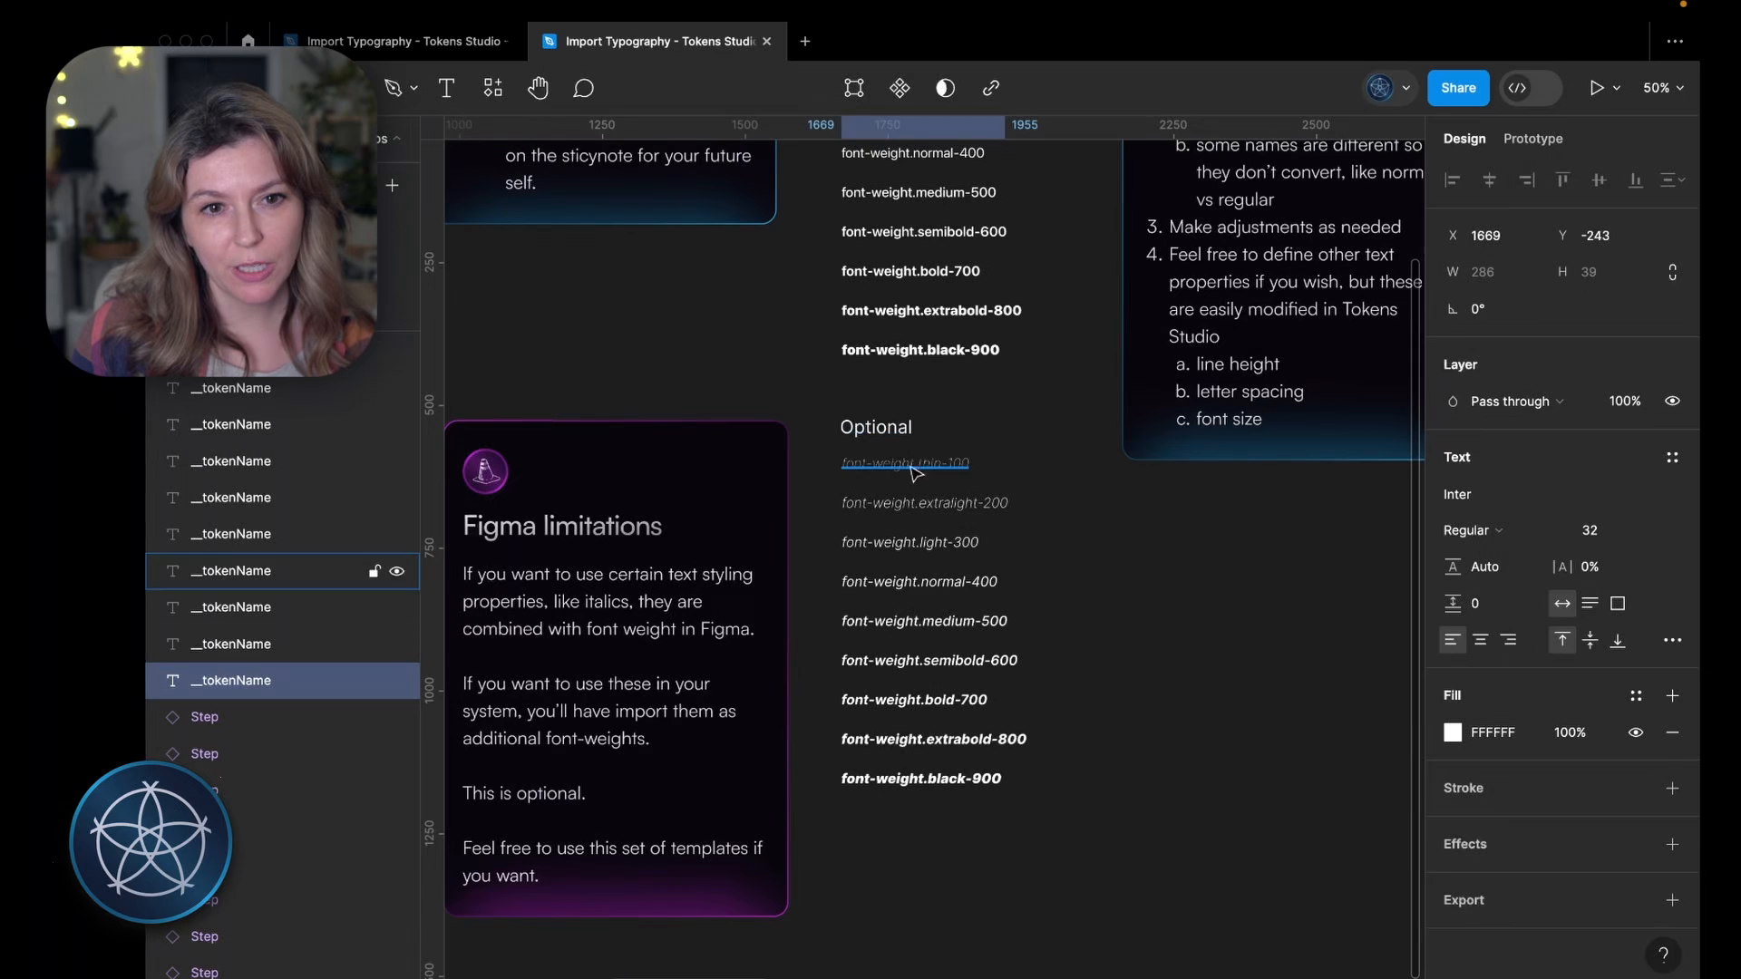
scroll(984, 481, "up", 2)
scroll(986, 481, "up", 2)
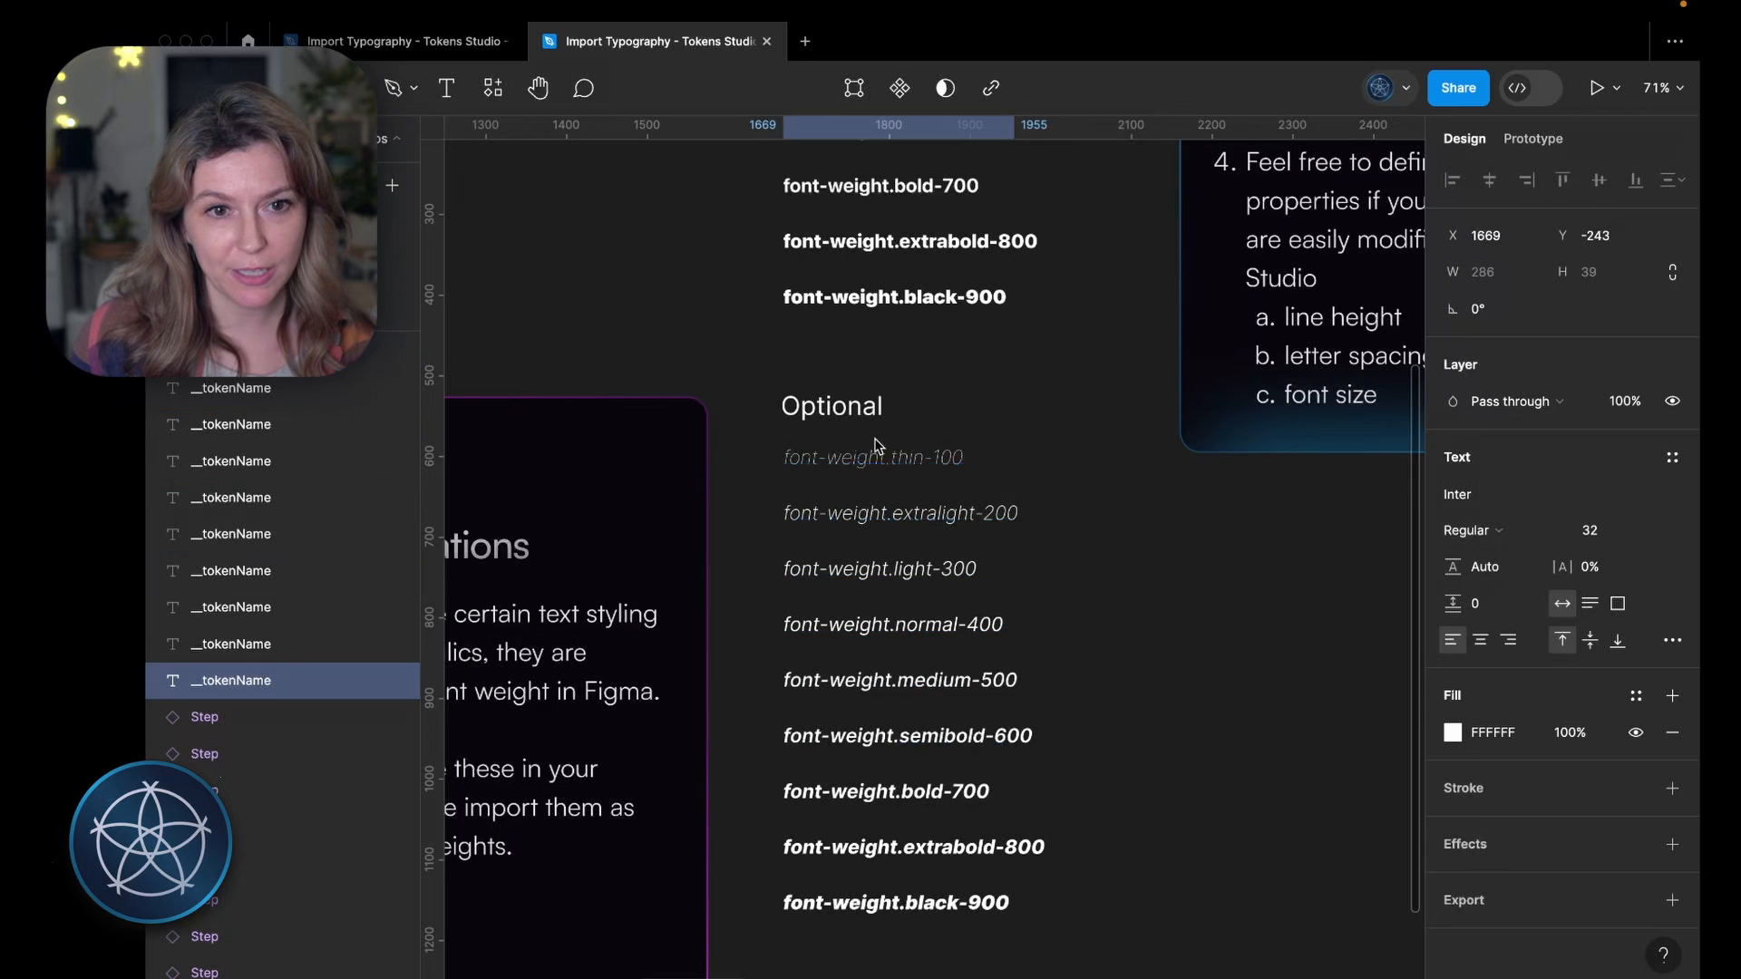
left_click_drag(1096, 928, 780, 437)
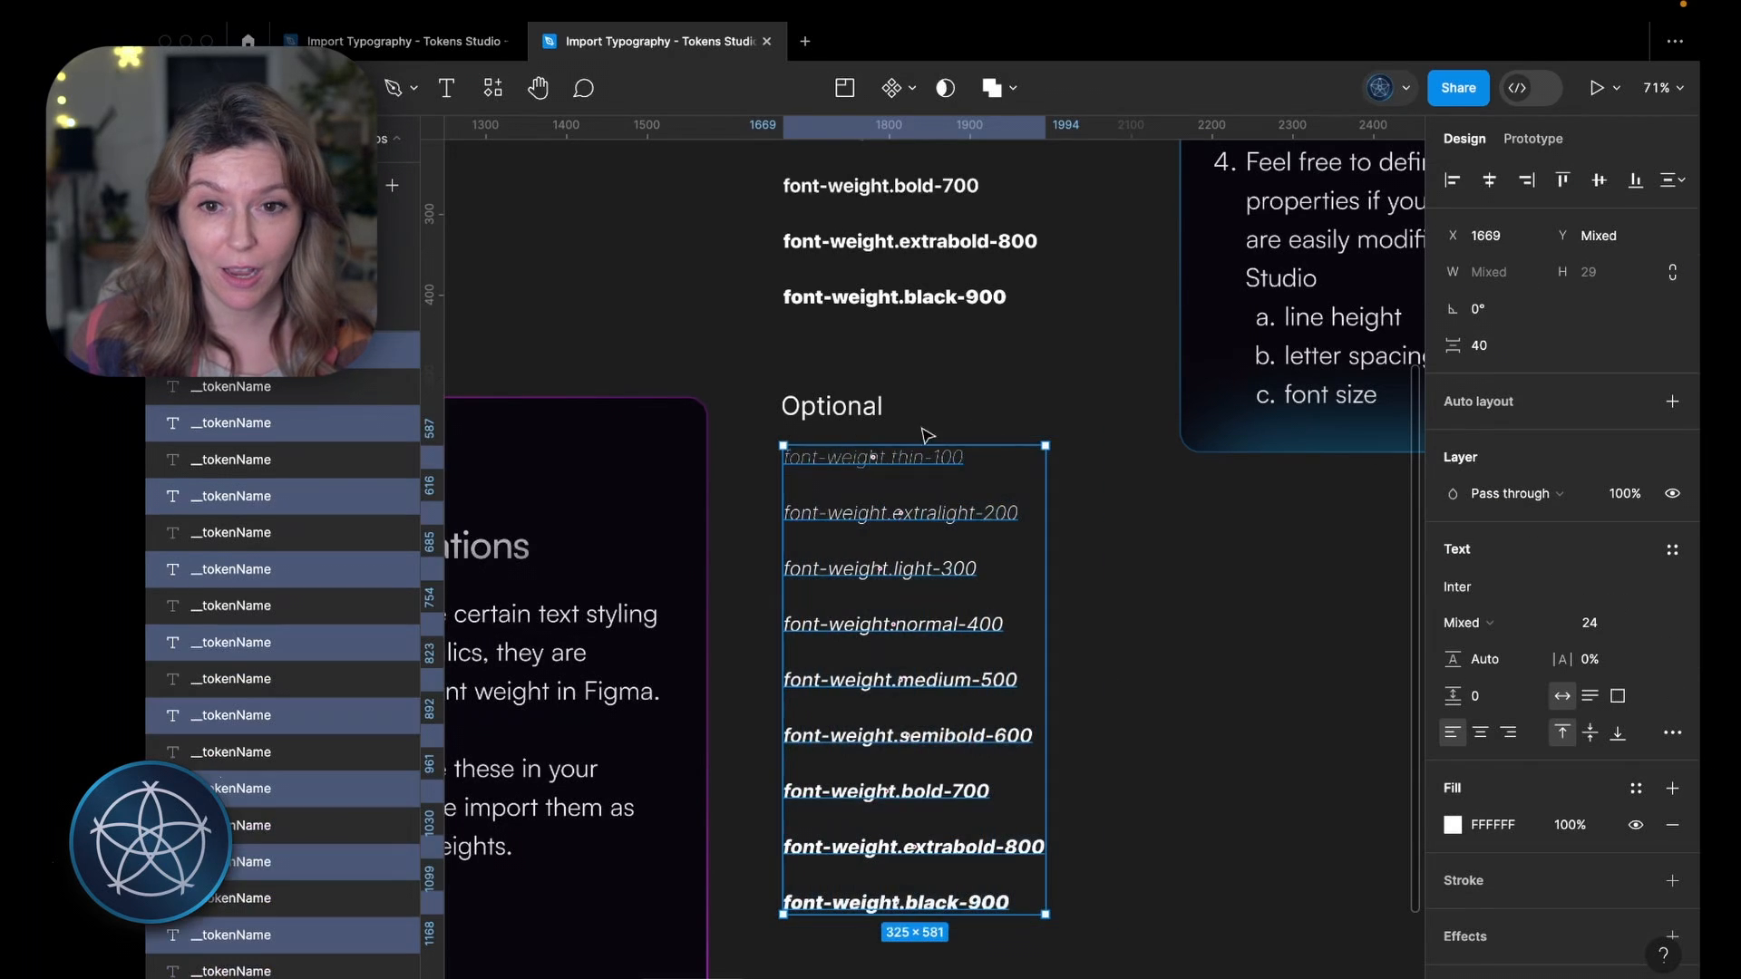
left_click(1473, 591)
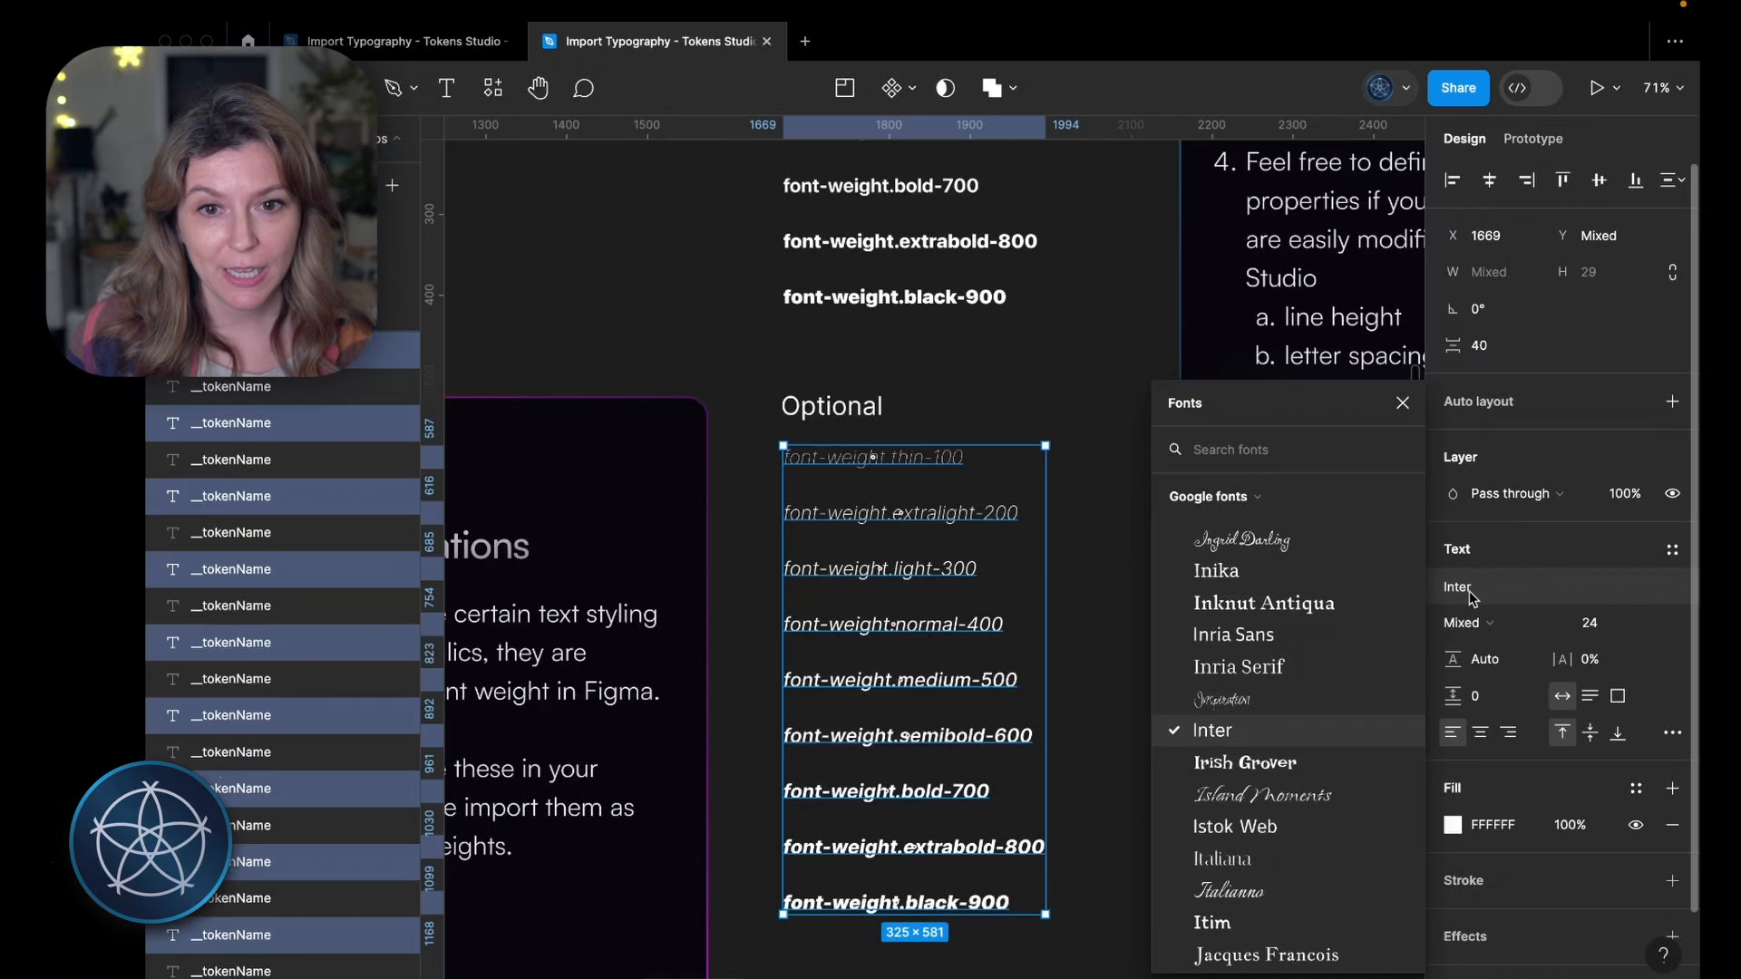
type("sf")
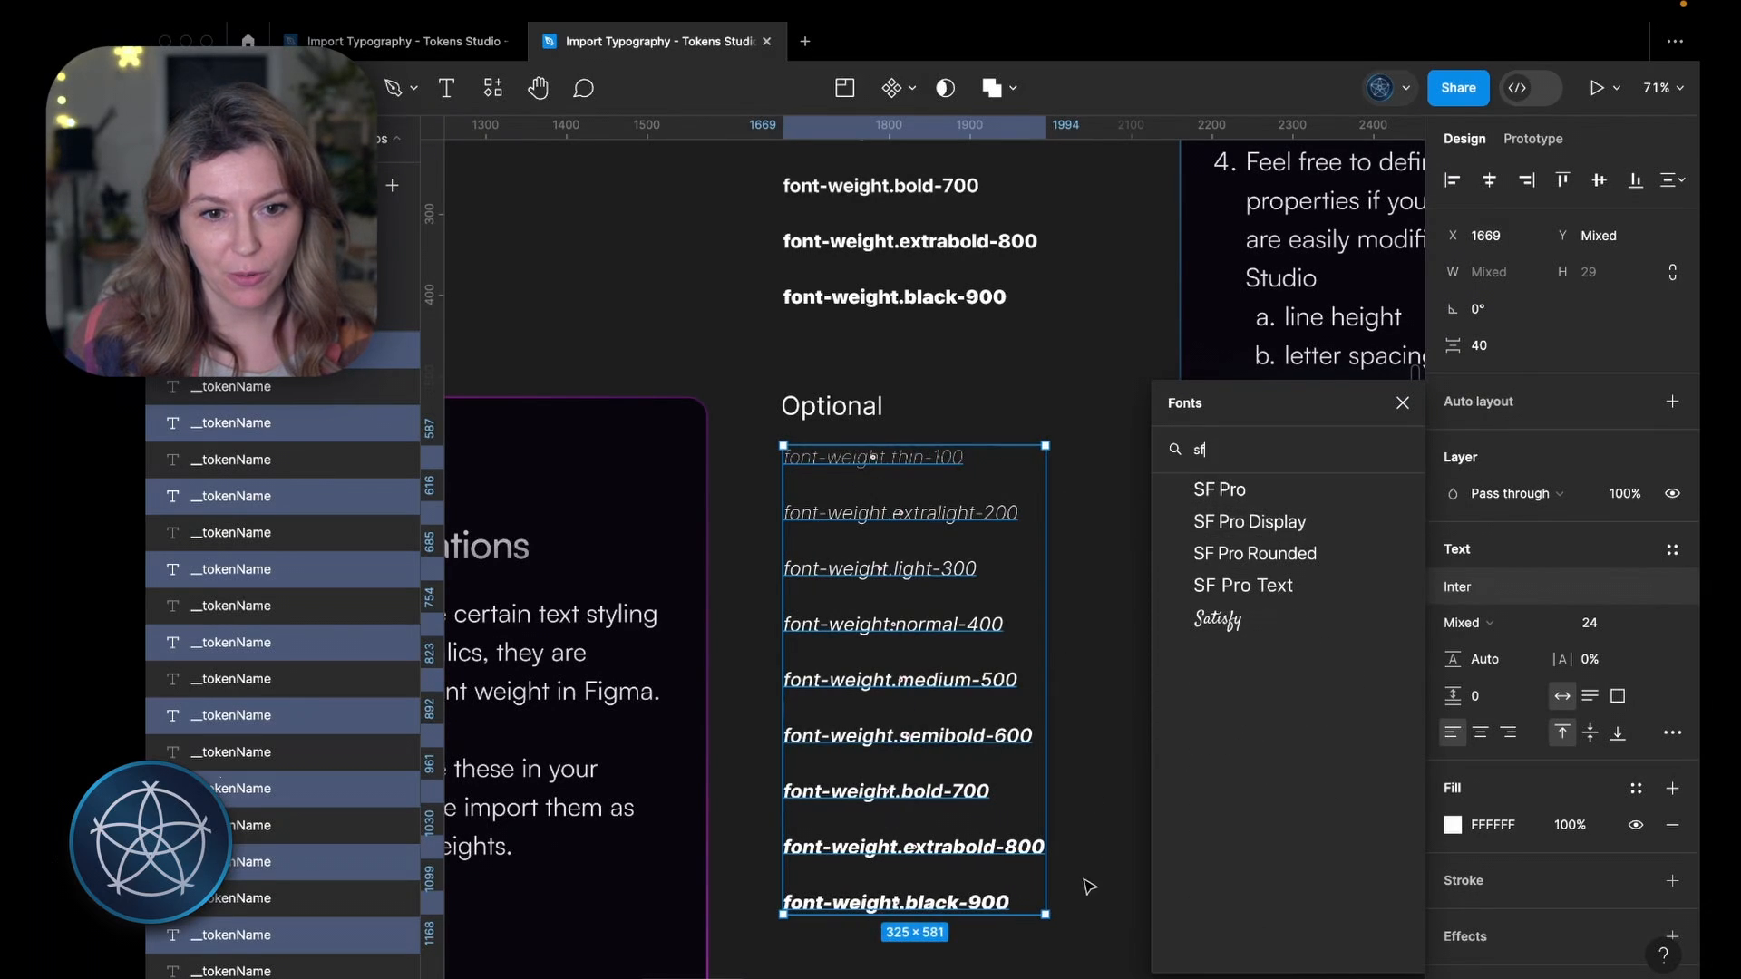
left_click(1024, 380)
Step: Read the "Check each layer" and "Save each layer as a style" instruction cards and examine the example list of text styles
scroll(1037, 490, "up", 5)
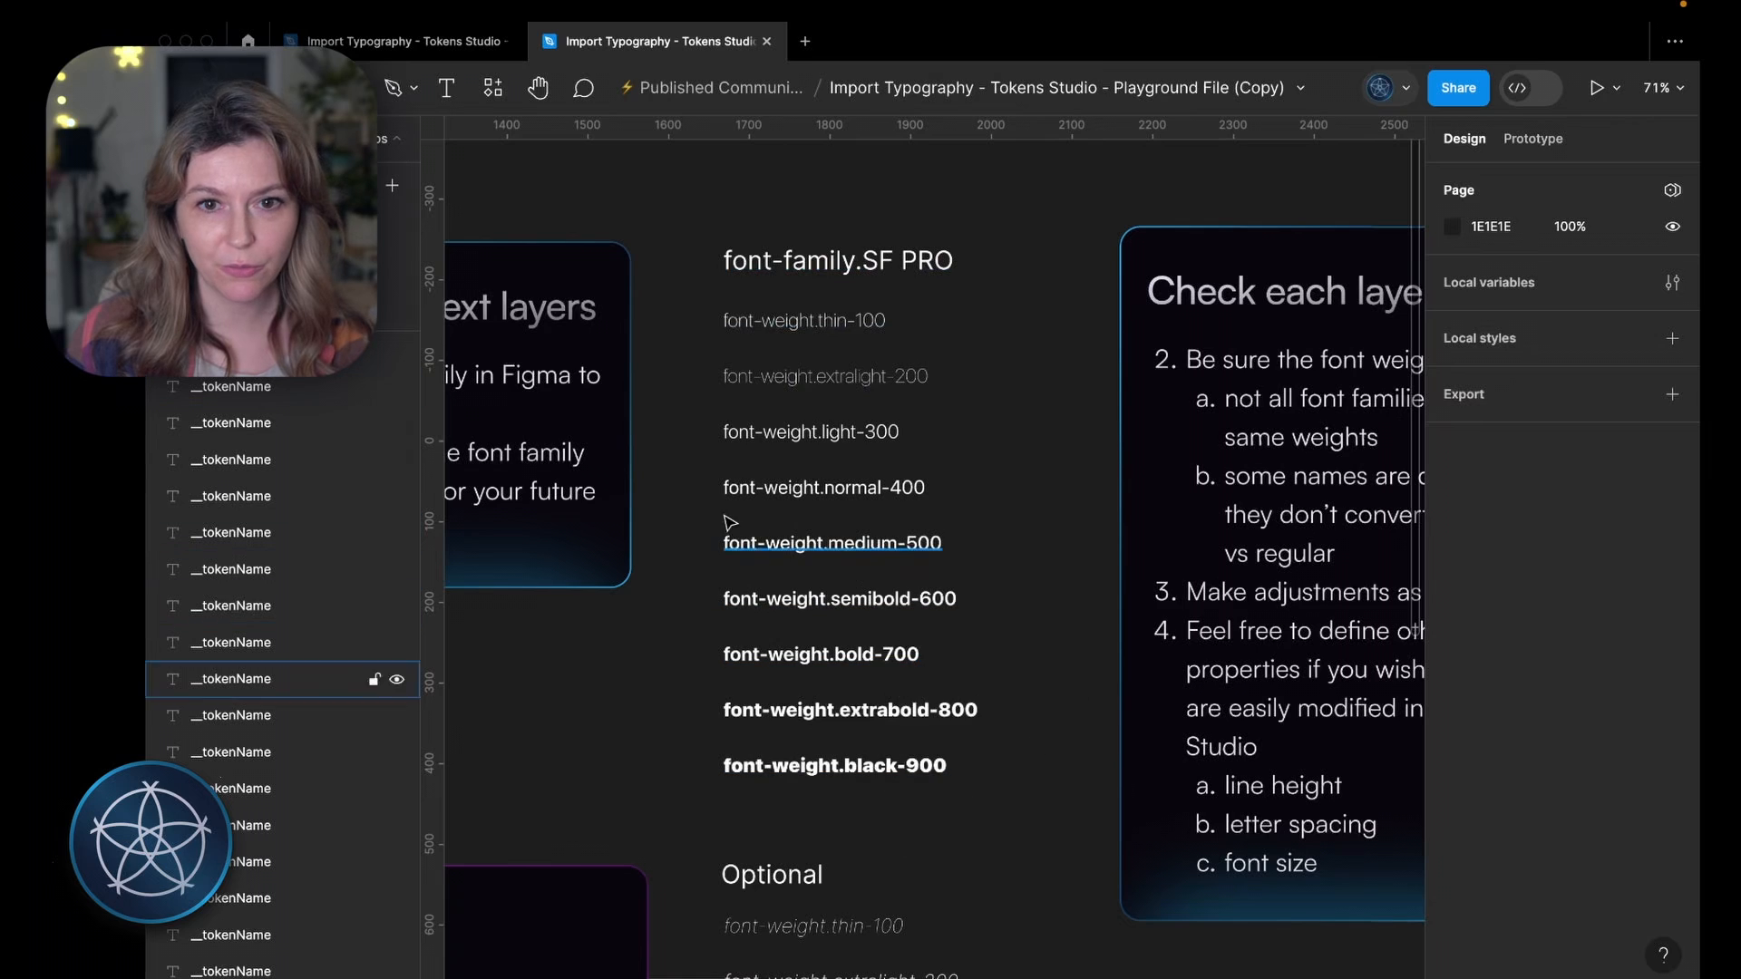
scroll(855, 442, "right", 2)
scroll(855, 442, "right", 1)
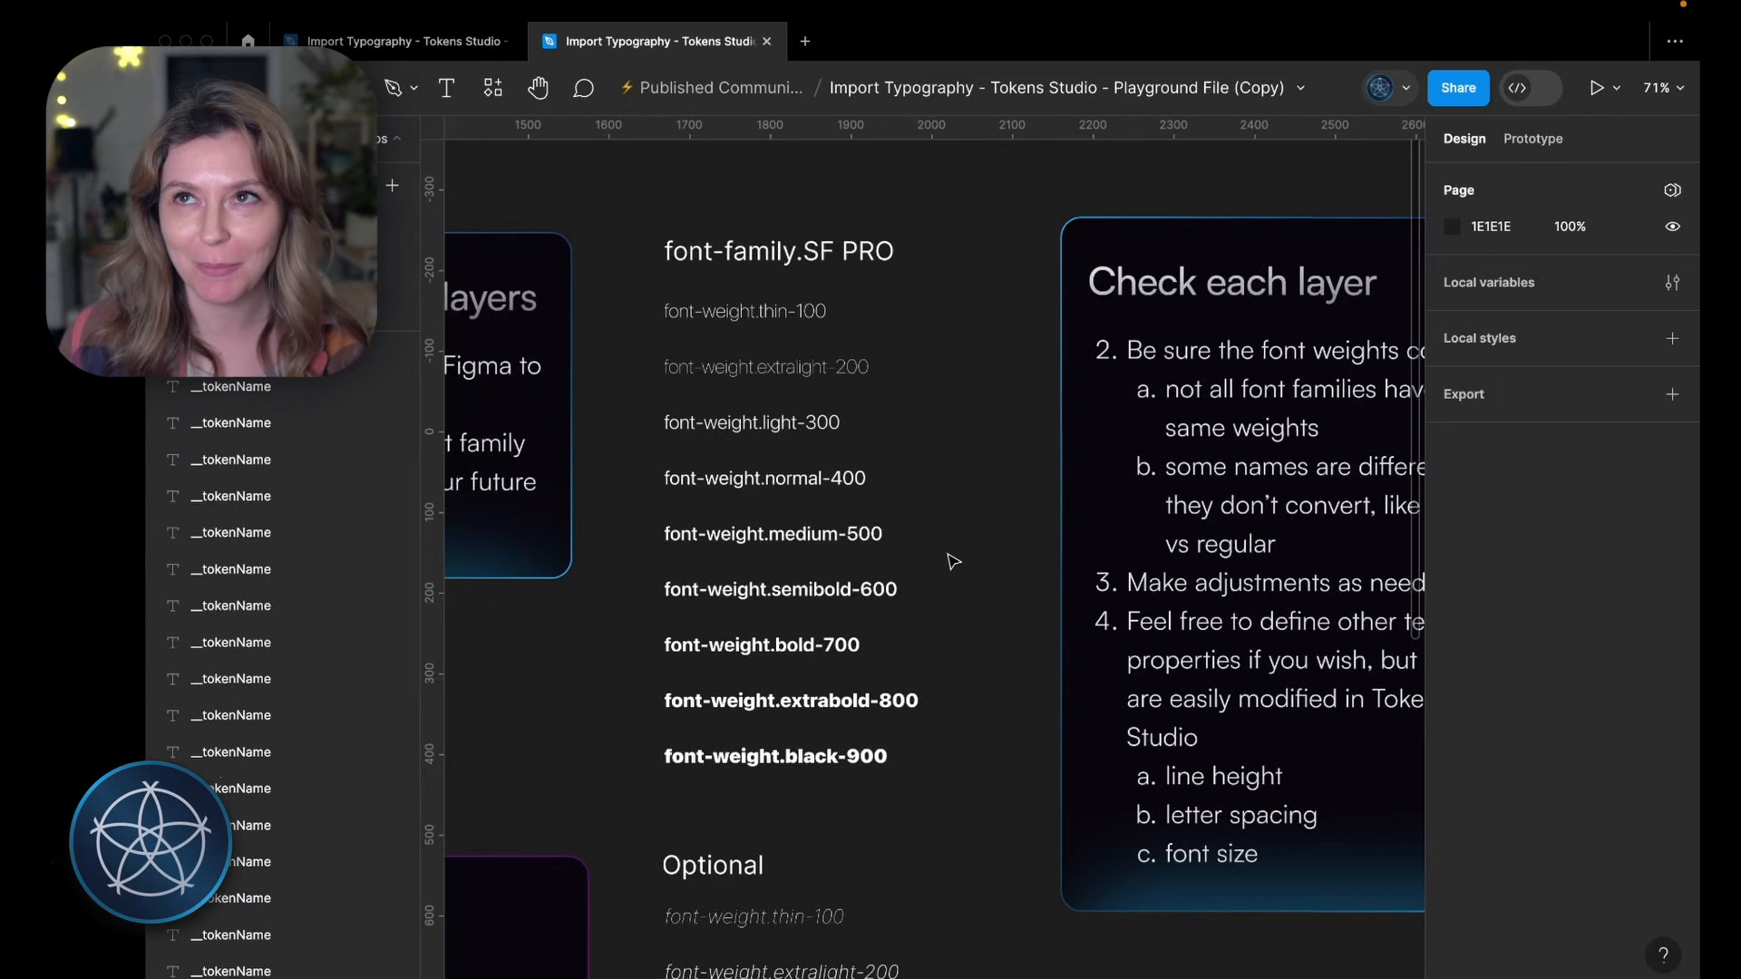
scroll(951, 564, "down", 3)
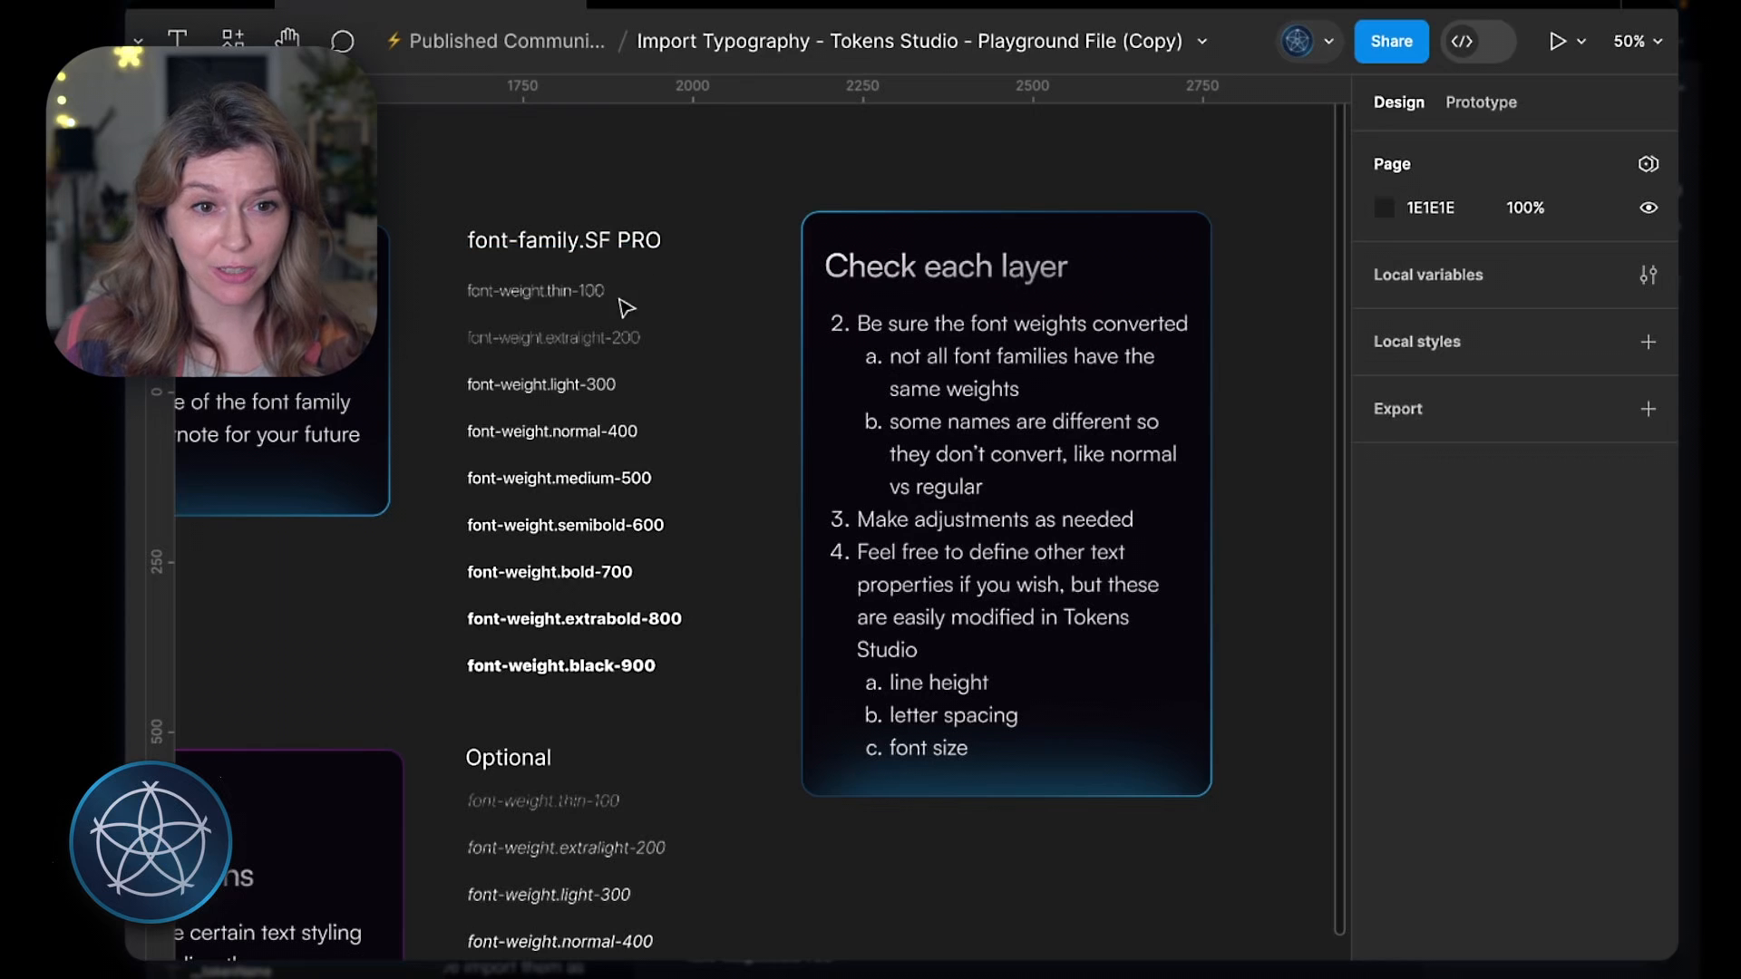
scroll(702, 633, "down", 5)
scroll(916, 583, "up", 2)
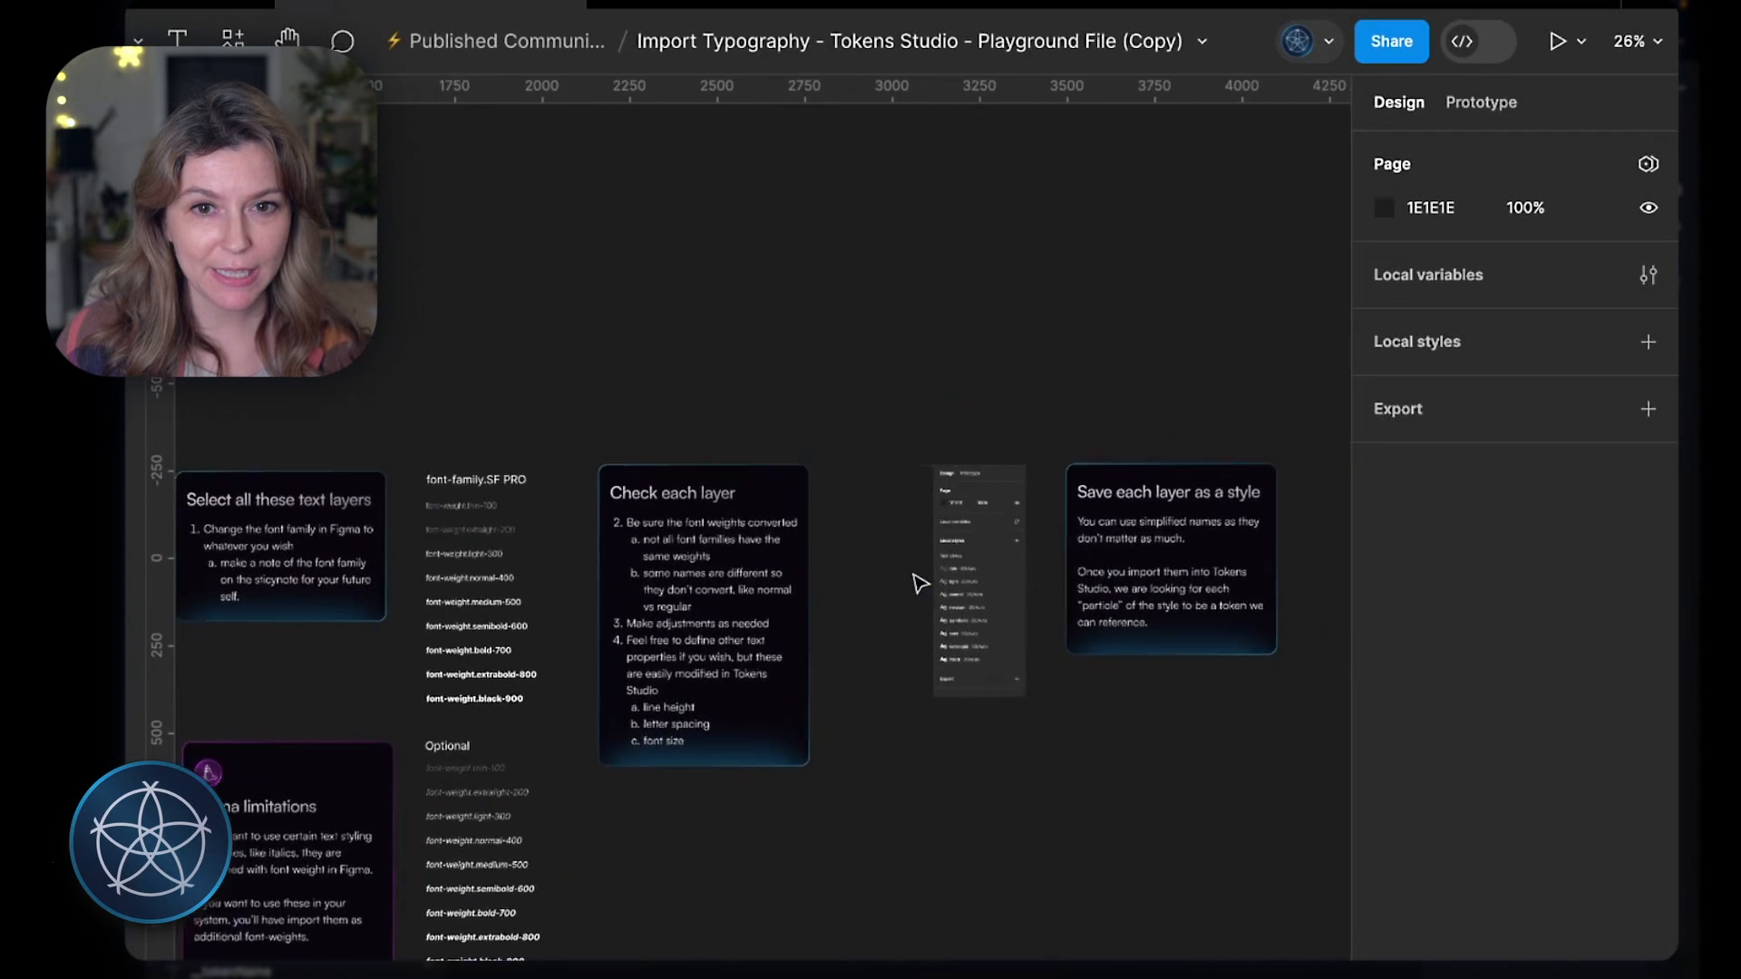
scroll(950, 572, "up", 3)
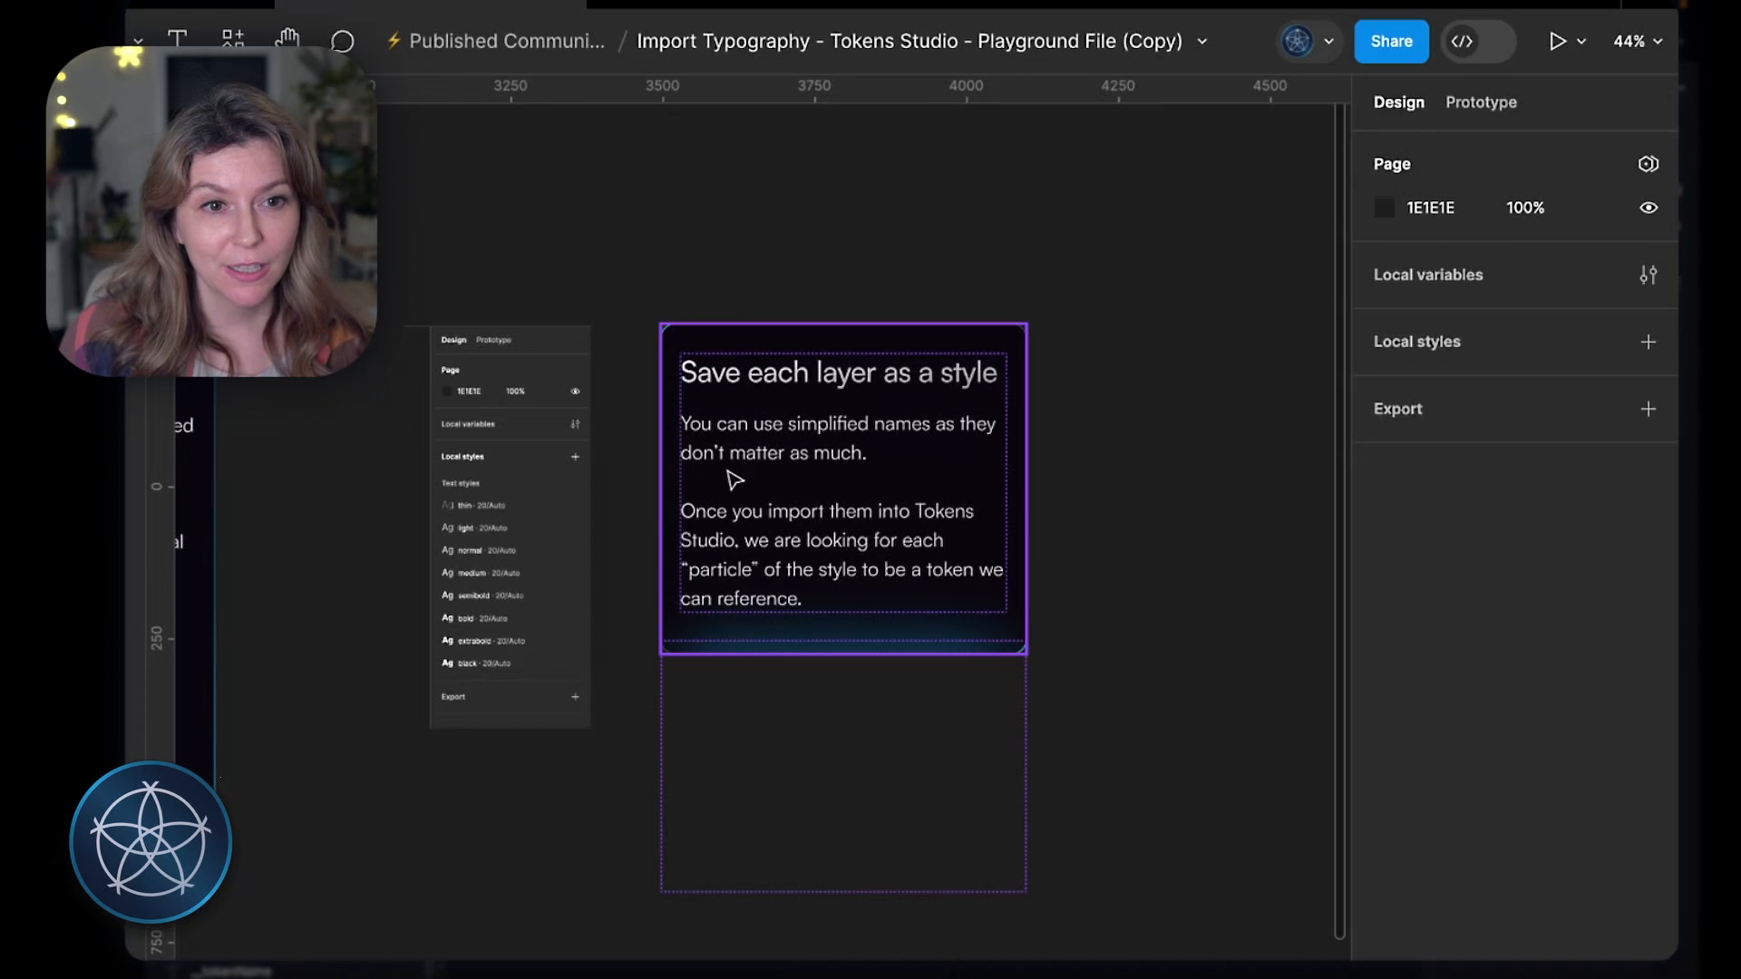
scroll(669, 498, "left", 3)
scroll(711, 447, "up", 5)
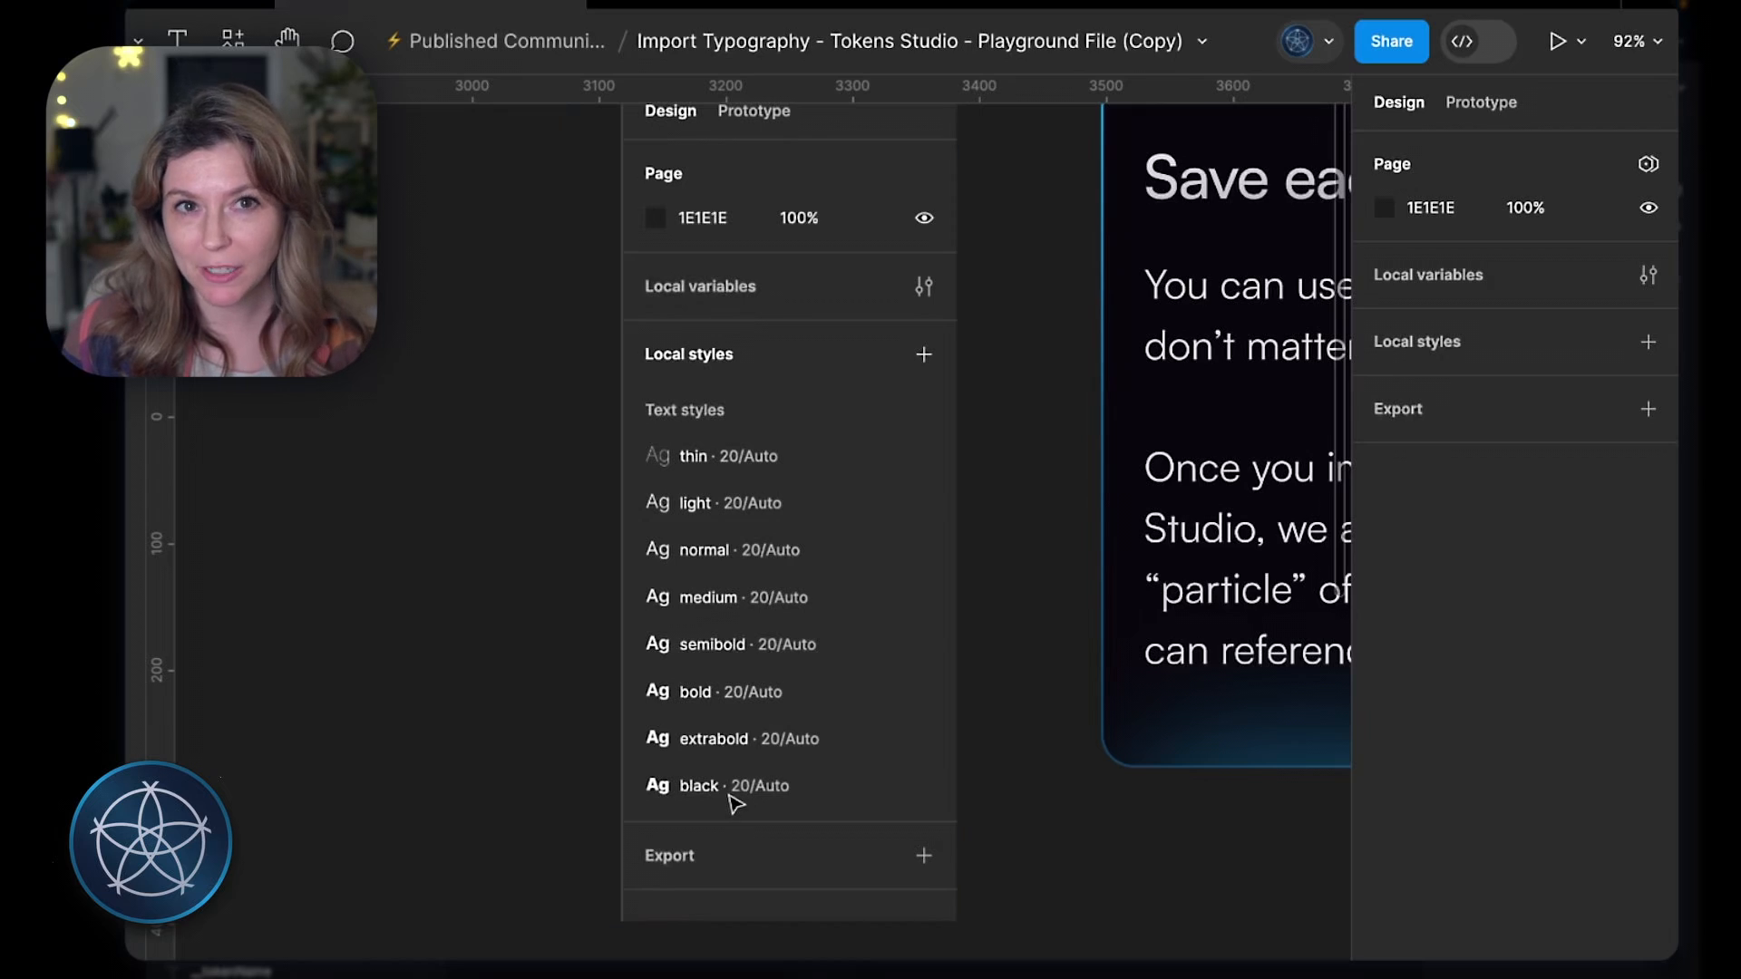
Step: Save the upright thin-100 and extralight-200 layers as text styles named light and extralight
scroll(533, 688, "down", 3)
scroll(533, 688, "left", 10)
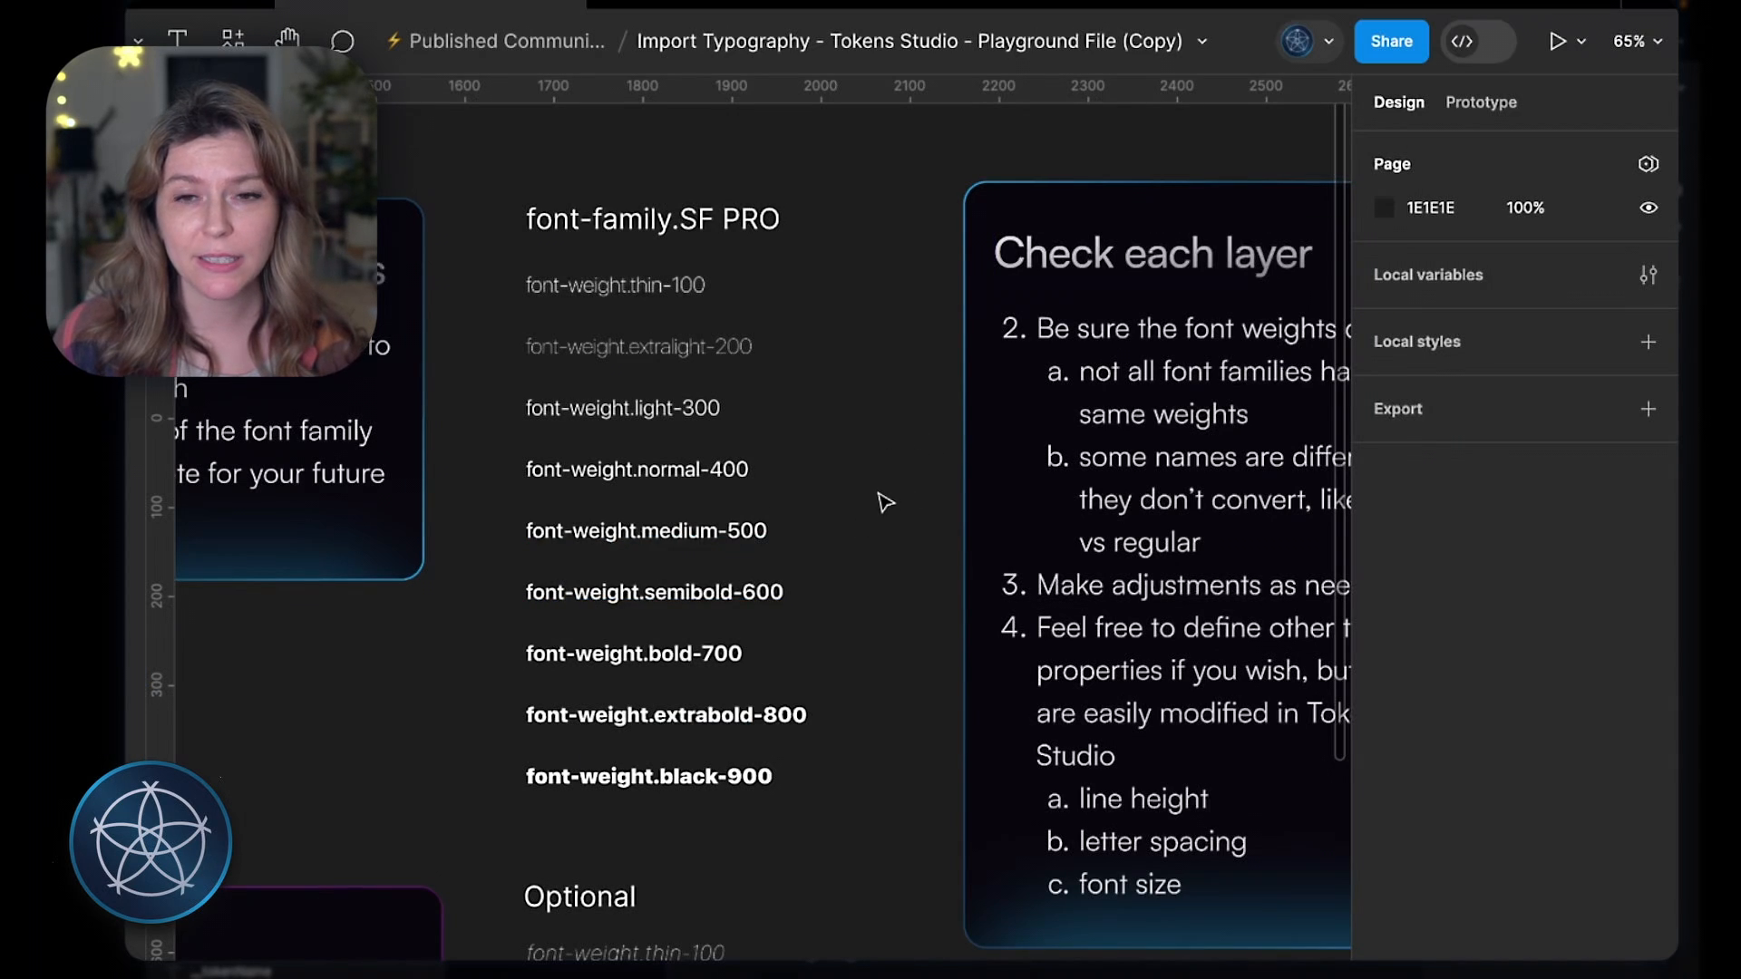
left_click(614, 285)
left_click(1648, 489)
left_click(1636, 533)
left_click(637, 346)
left_click(1648, 486)
left_click(1637, 533)
type("extralig")
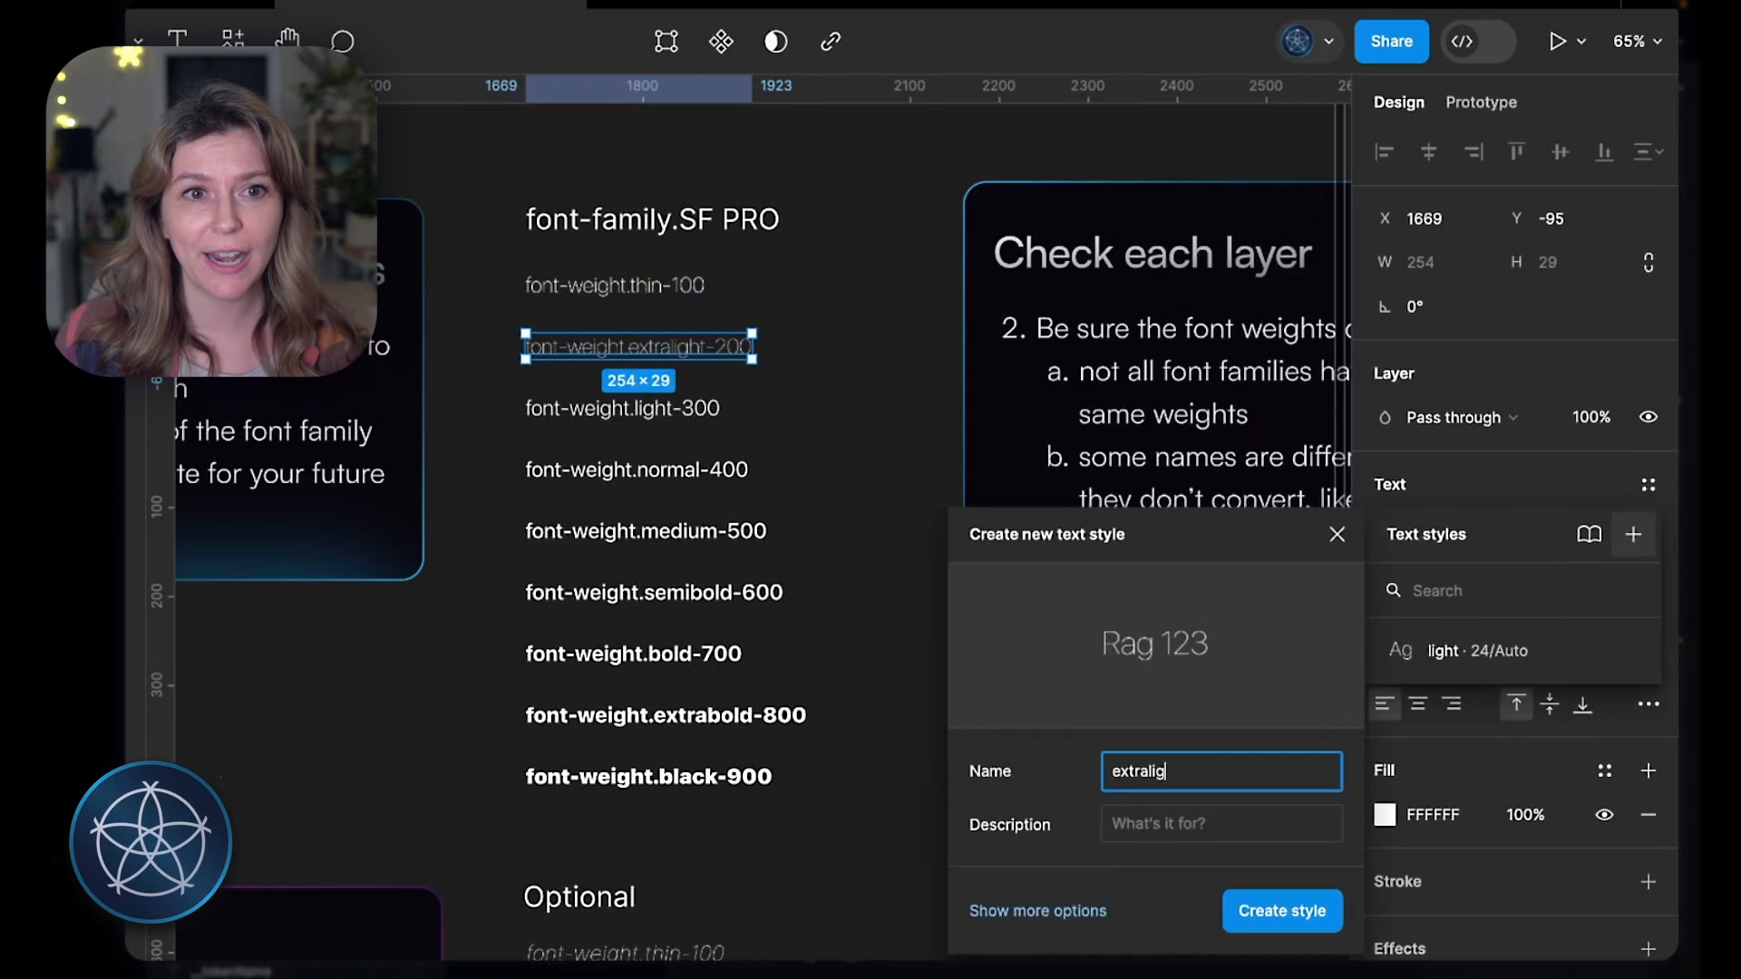
Step: Save the upright light-300, normal-400 and medium-500 layers as text styles named light, regular and medium
left_click(636, 470)
left_click(1648, 484)
left_click(1637, 533)
type("regular")
left_click(1286, 910)
left_click(646, 531)
left_click(1647, 484)
left_click(1637, 533)
type("medium")
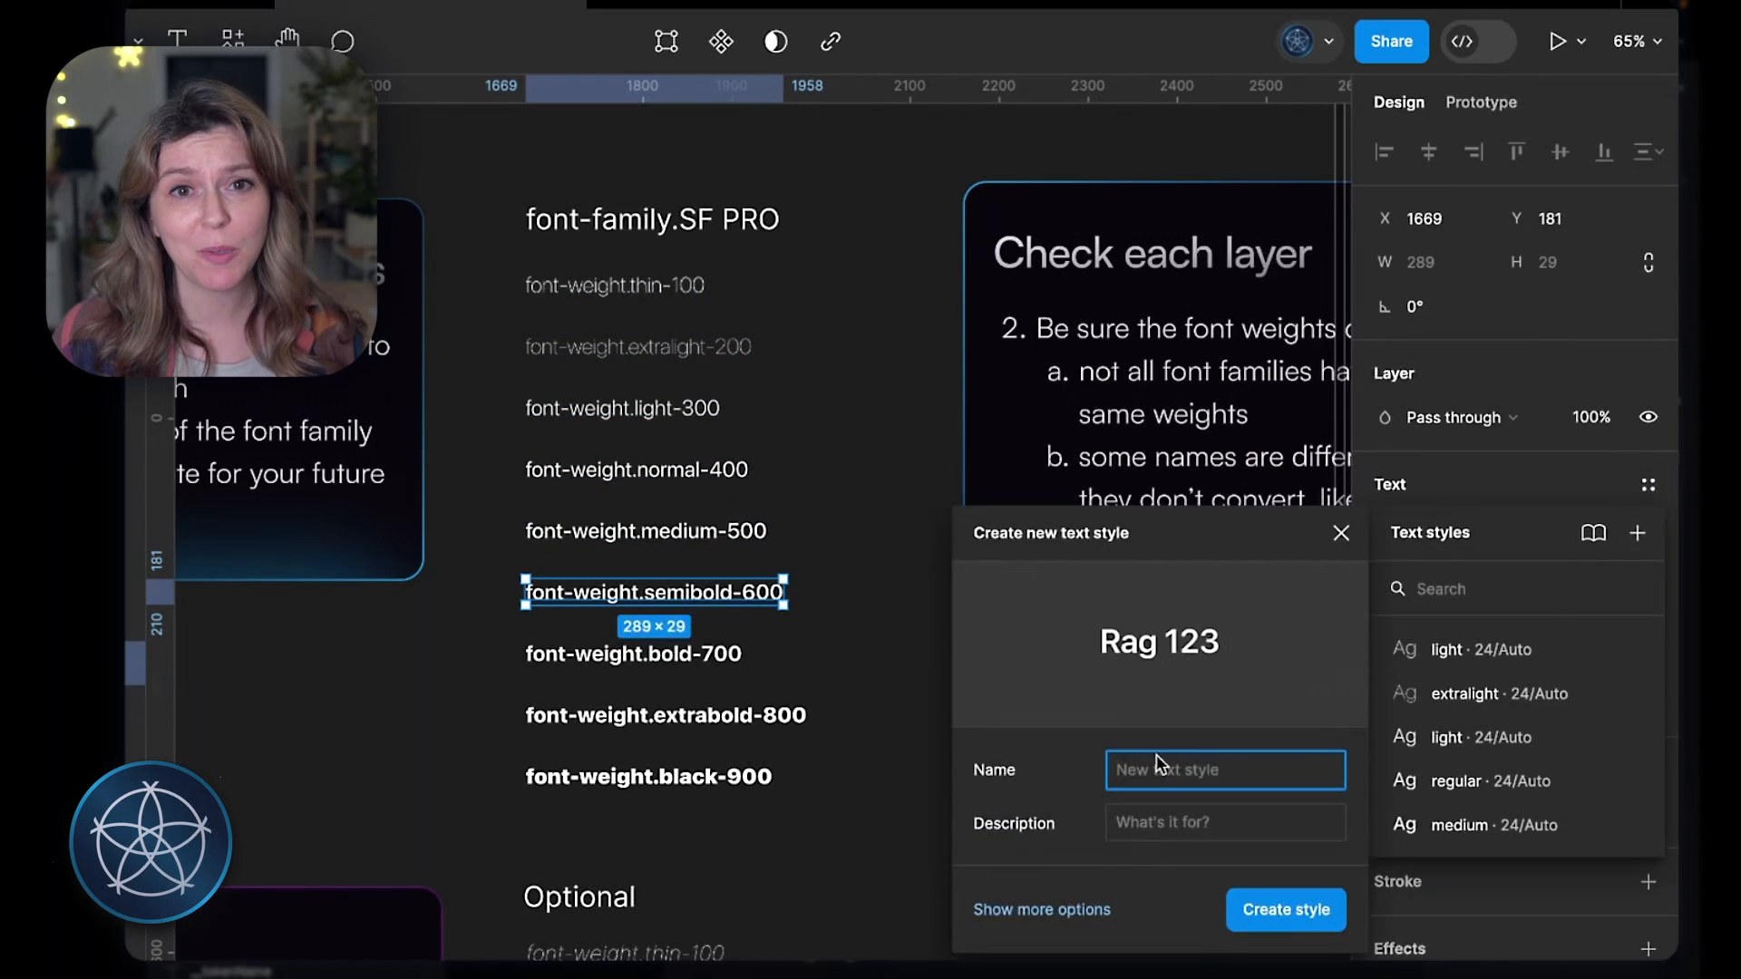
Step: Save the upright semibold-600, bold-700, extrabold-800 and black-900 layers as text styles named semibold, bold, extrabold and black
left_click(1637, 533)
type("bold")
left_click(664, 714)
left_click(1648, 484)
left_click(1636, 534)
type("extrabold")
left_click(647, 776)
left_click(1648, 484)
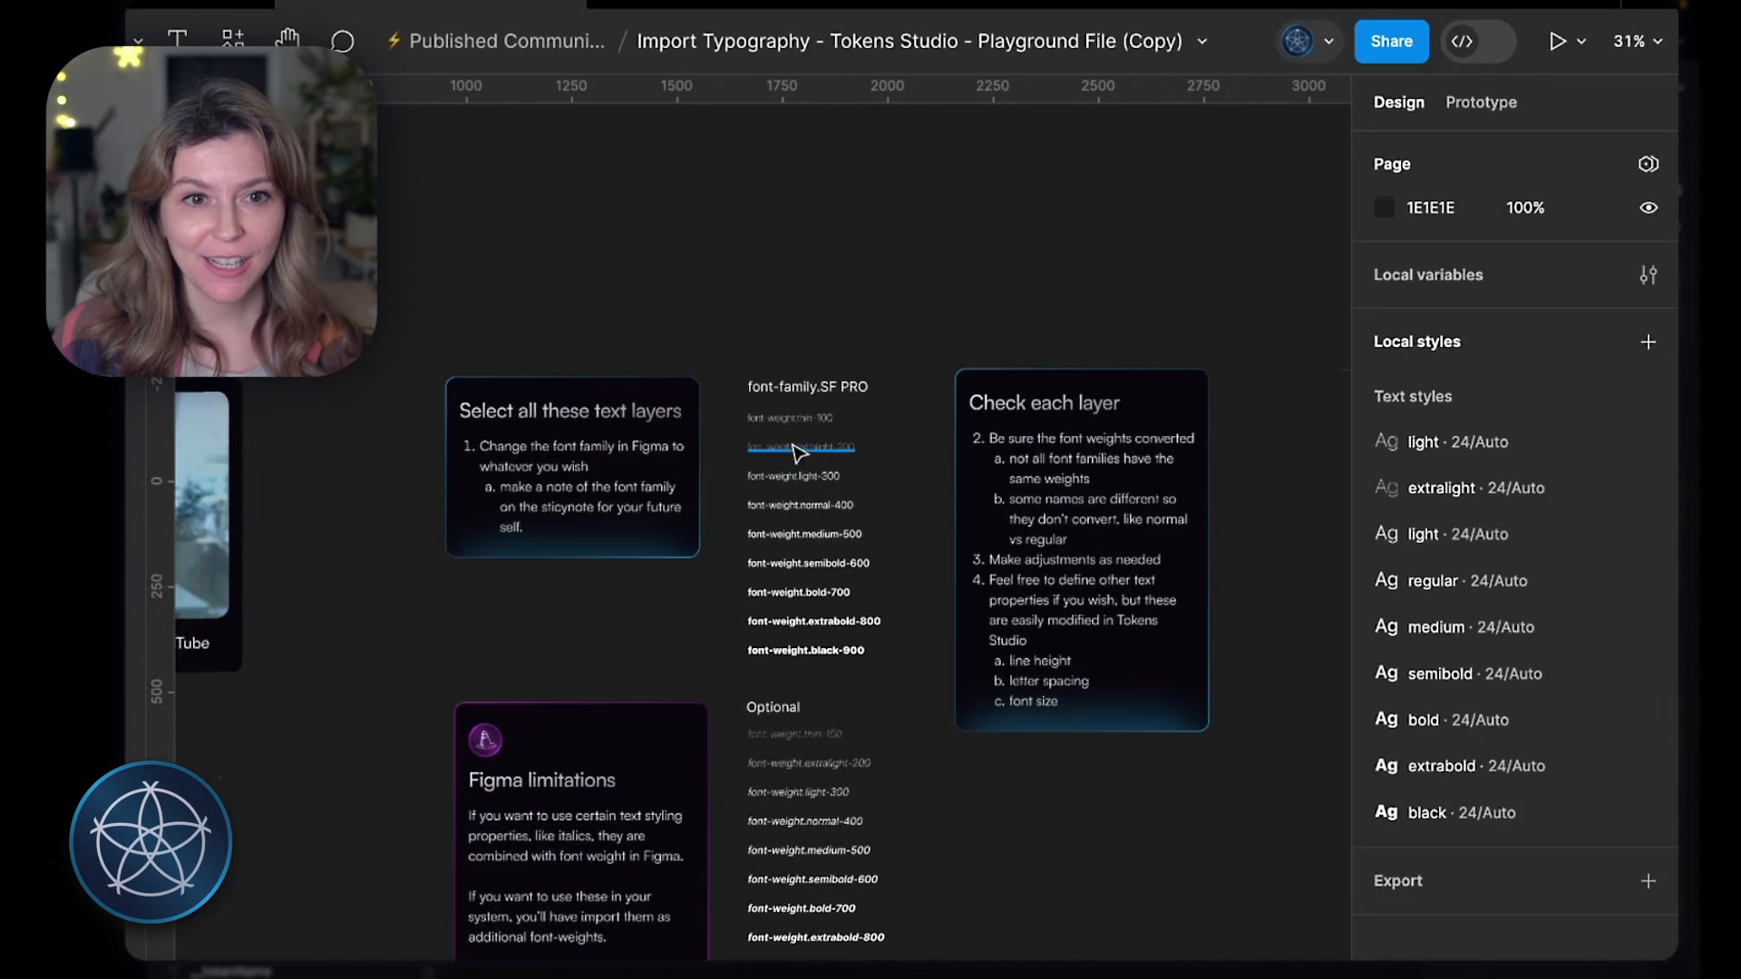
Step: Check the text styles assigned to the upright thin-100, extralight-200, normal-400, medium-500 and semibold-600 layers
left_click(766, 422)
left_click(844, 447)
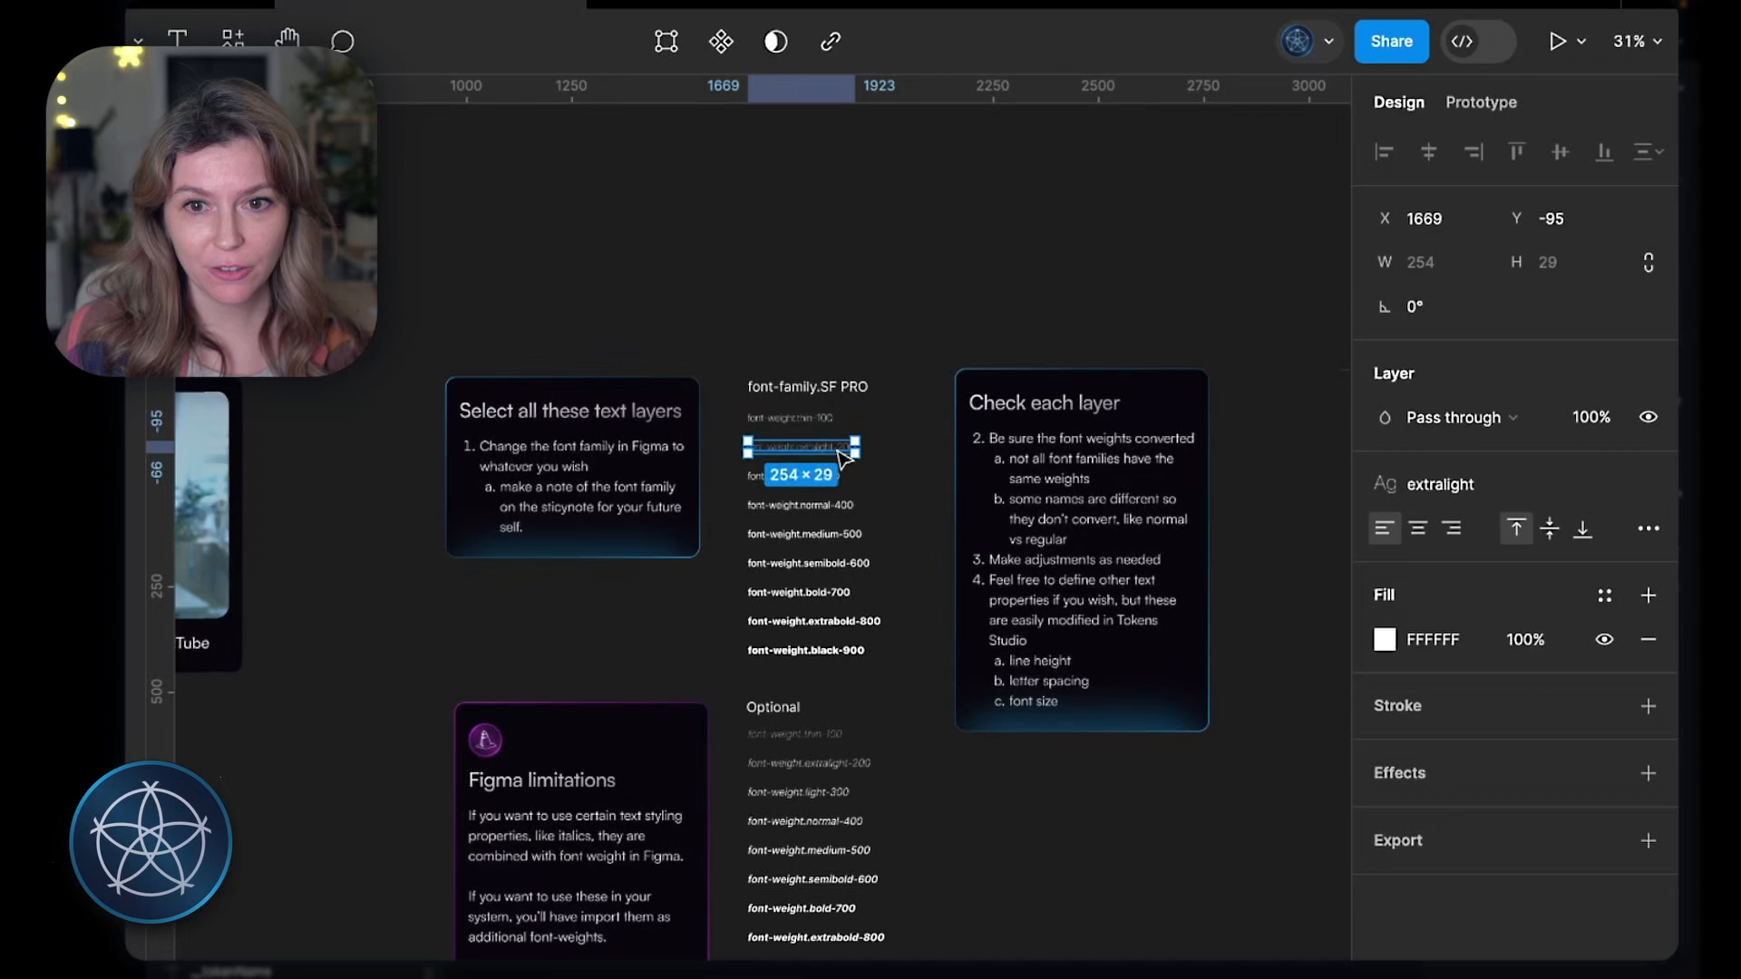
left_click(843, 510)
left_click(857, 536)
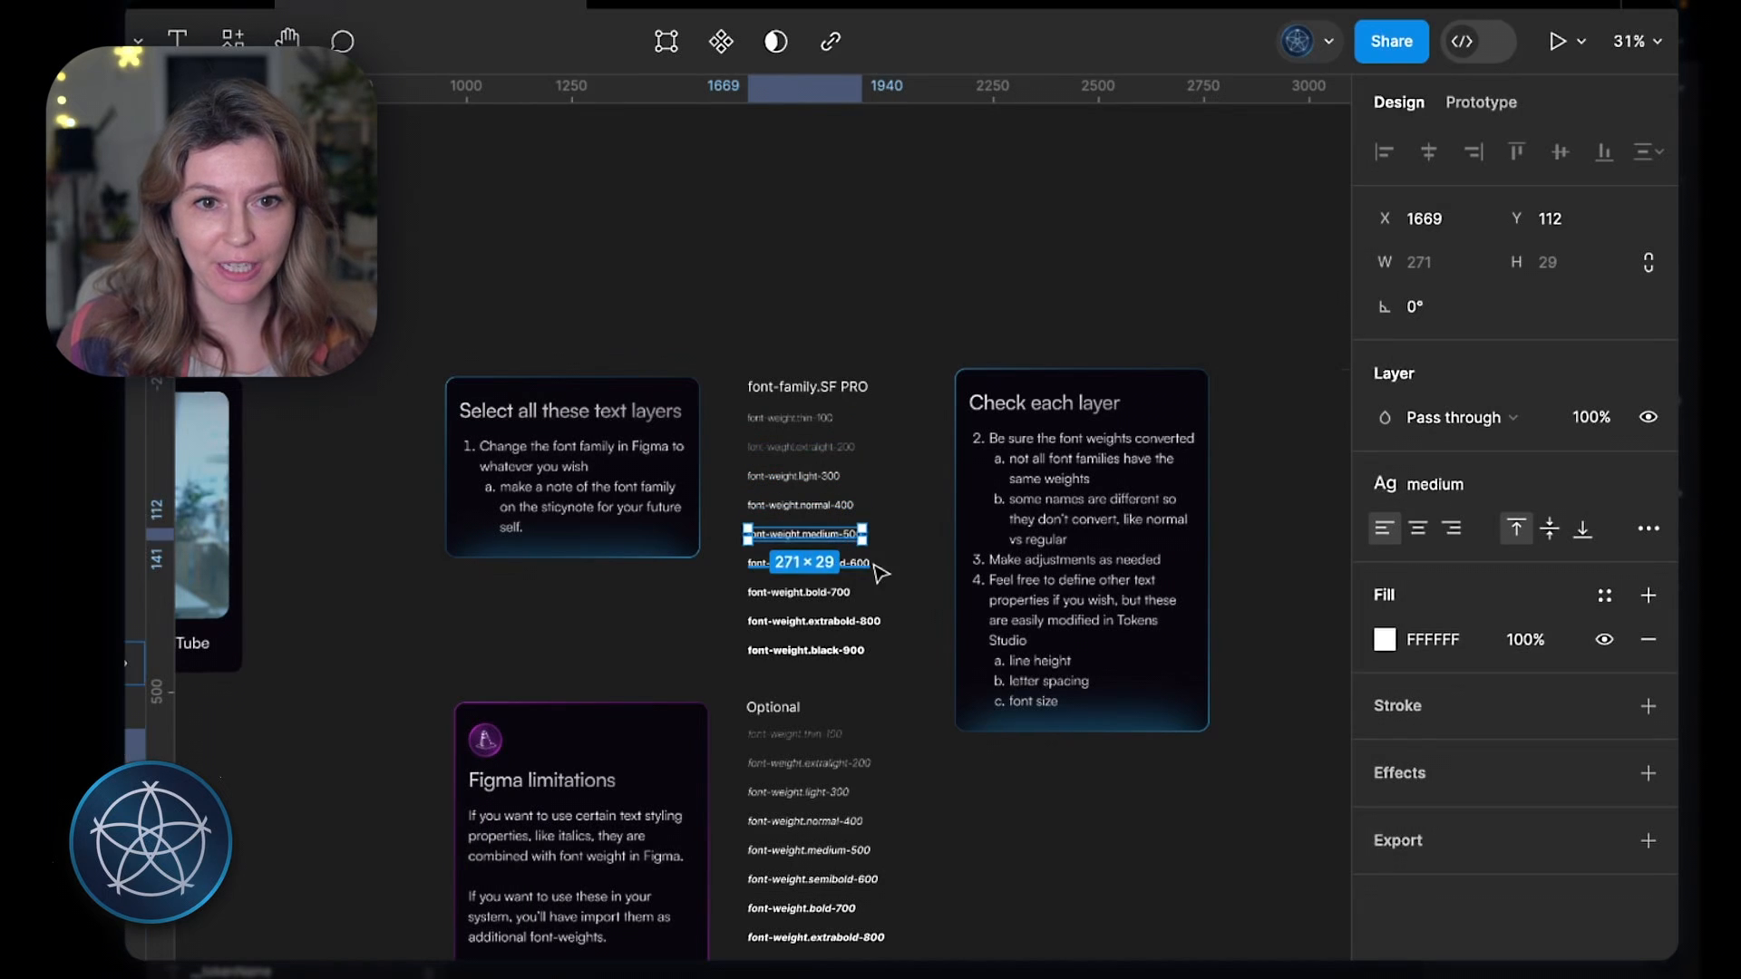
left_click(872, 566)
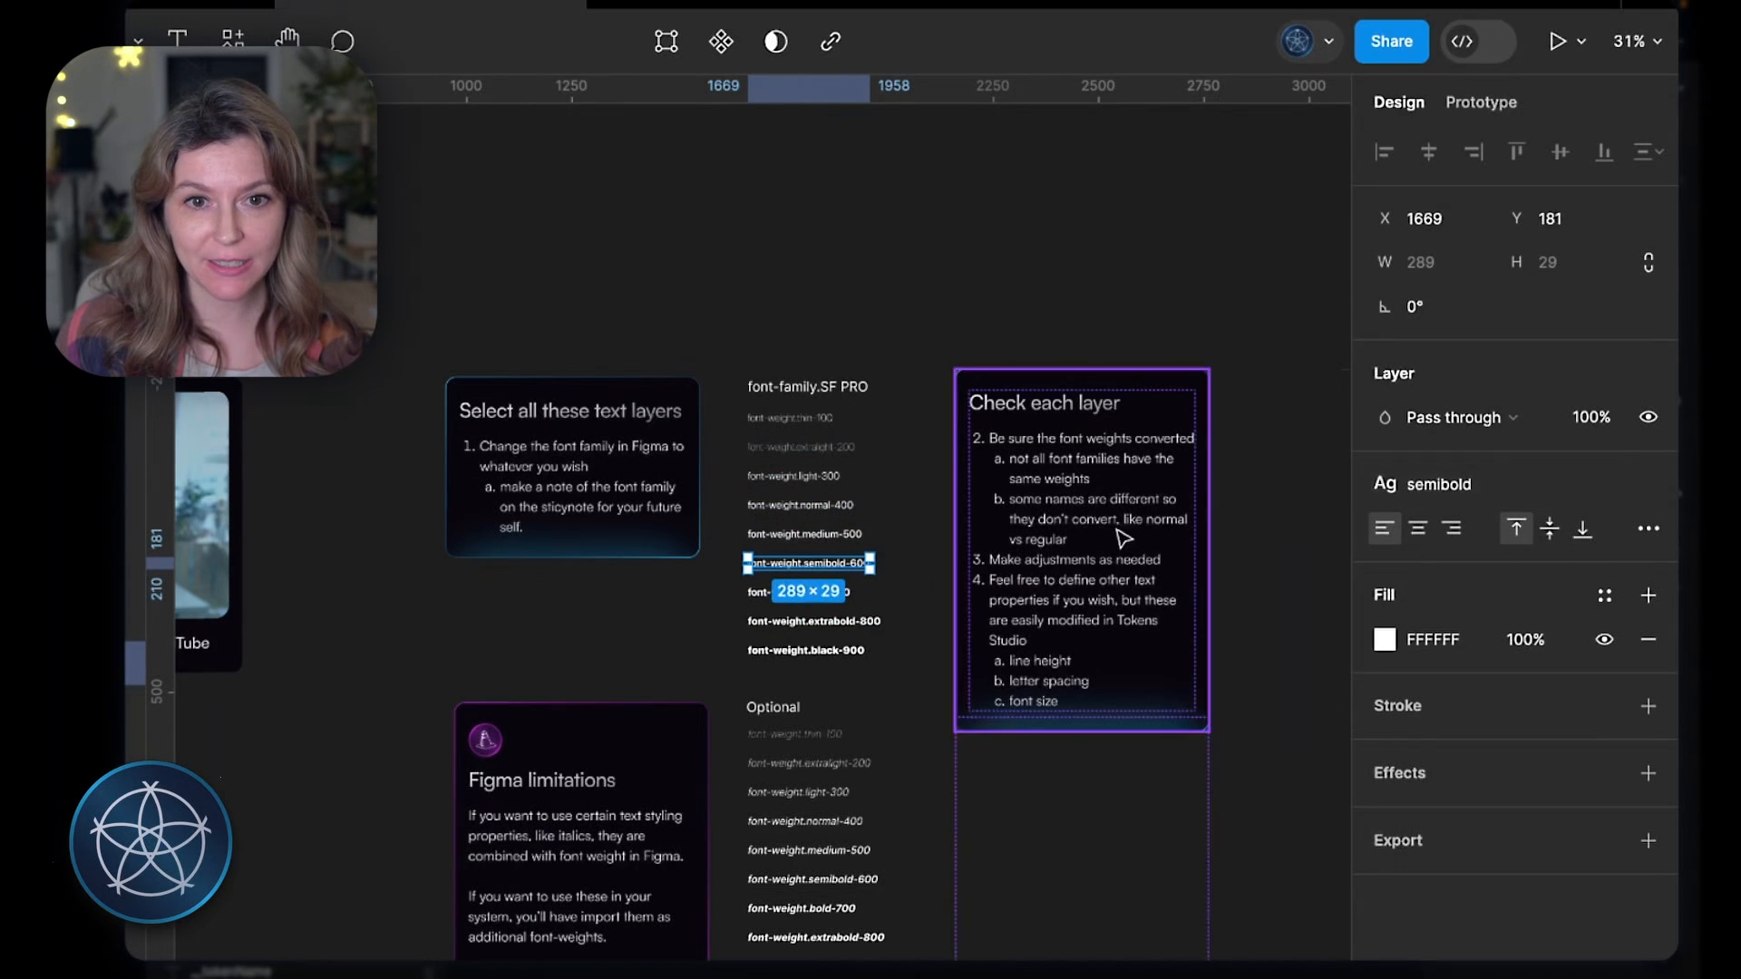
Step: Examine the "Open Tokens Studio plugin to import" instruction card and the plugin start-screen image beside it
scroll(1179, 510, "right", 3)
scroll(1178, 510, "right", 5)
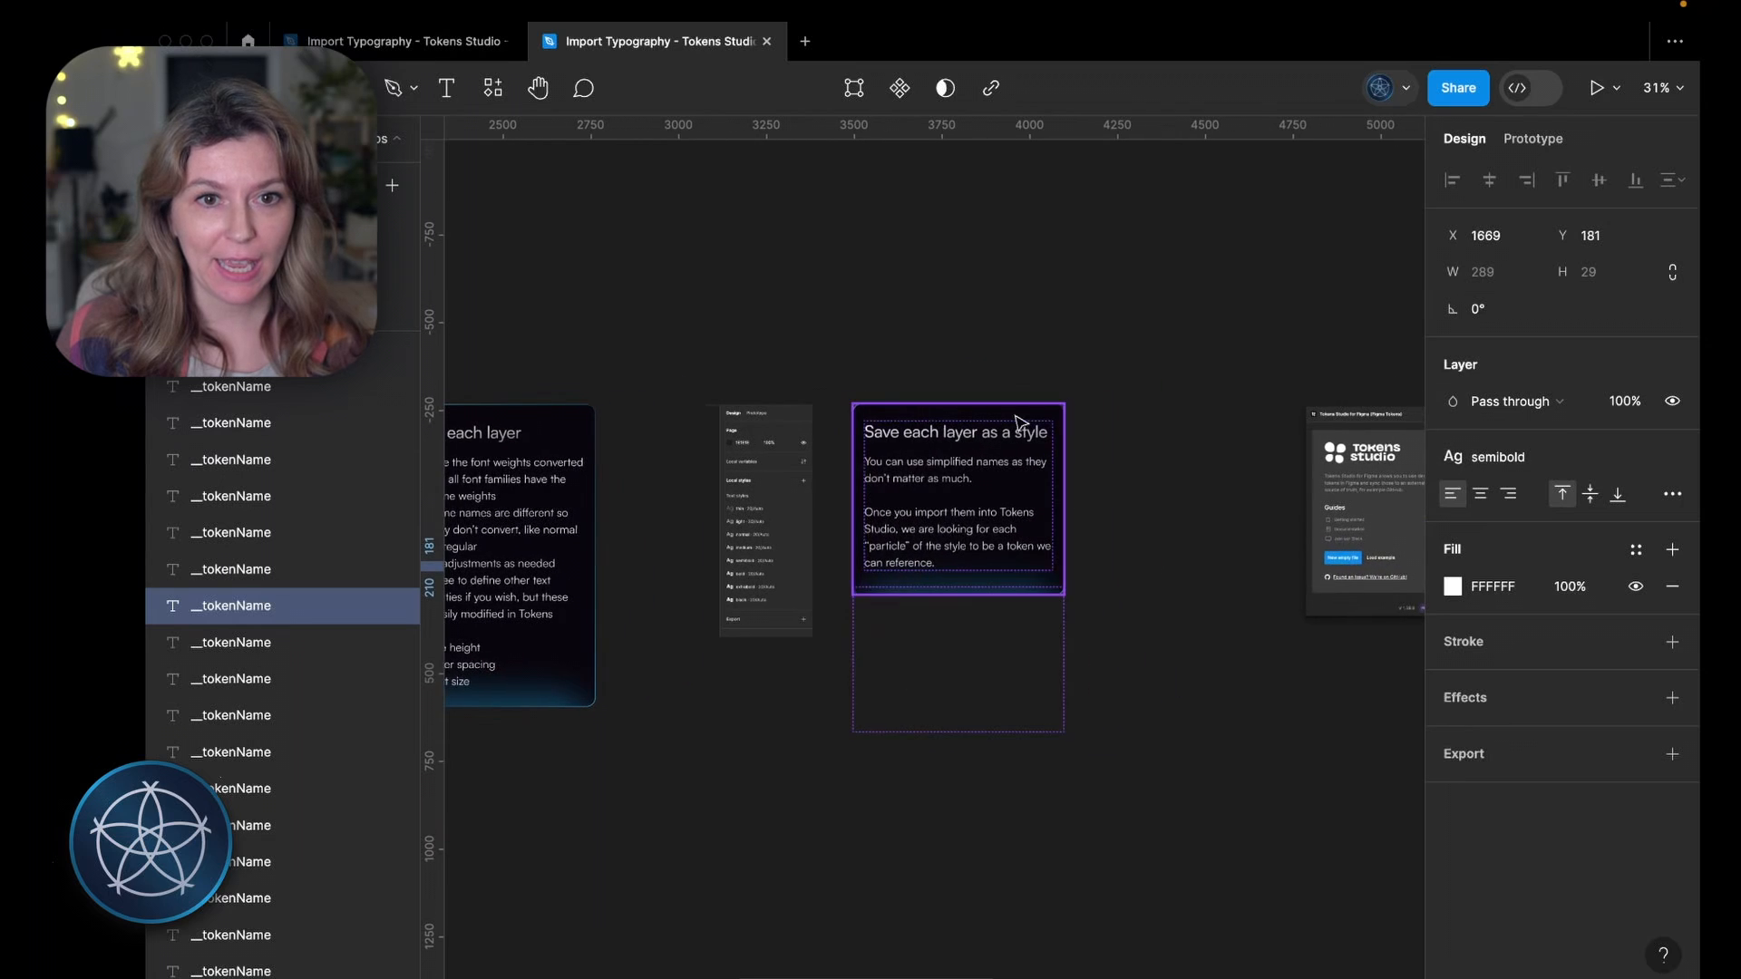
scroll(1013, 571, "right", 10)
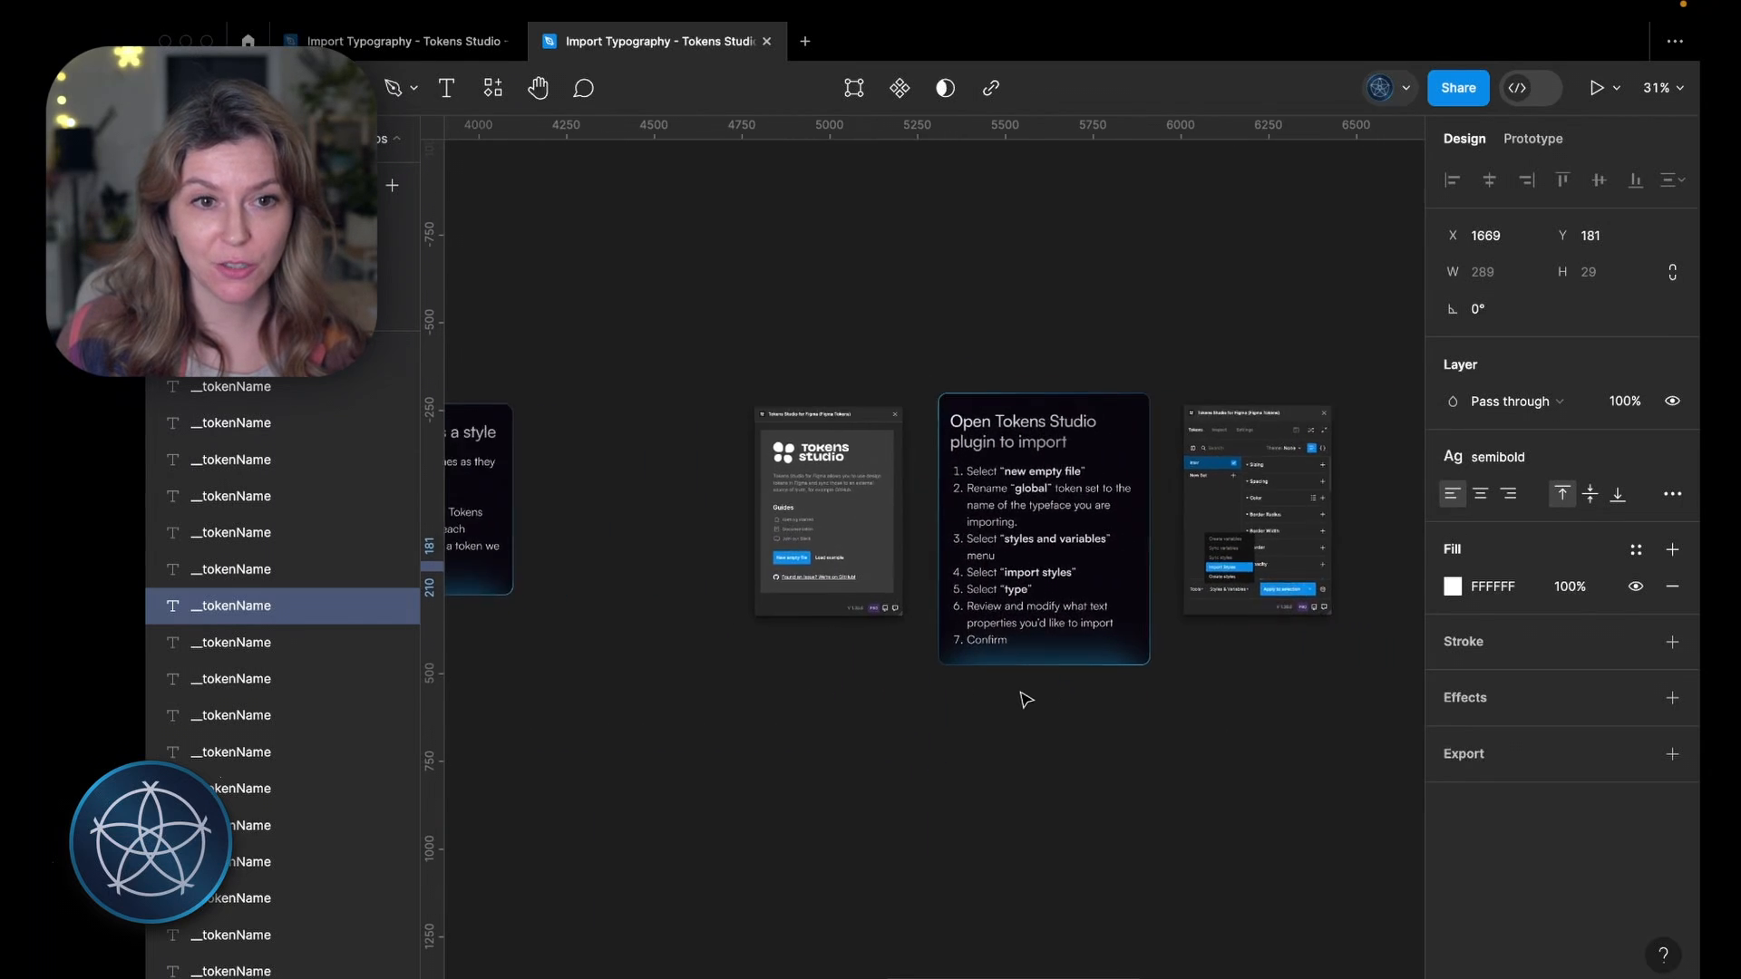
scroll(611, 524, "left", 2)
scroll(671, 522, "up", 5)
scroll(730, 519, "up", 3)
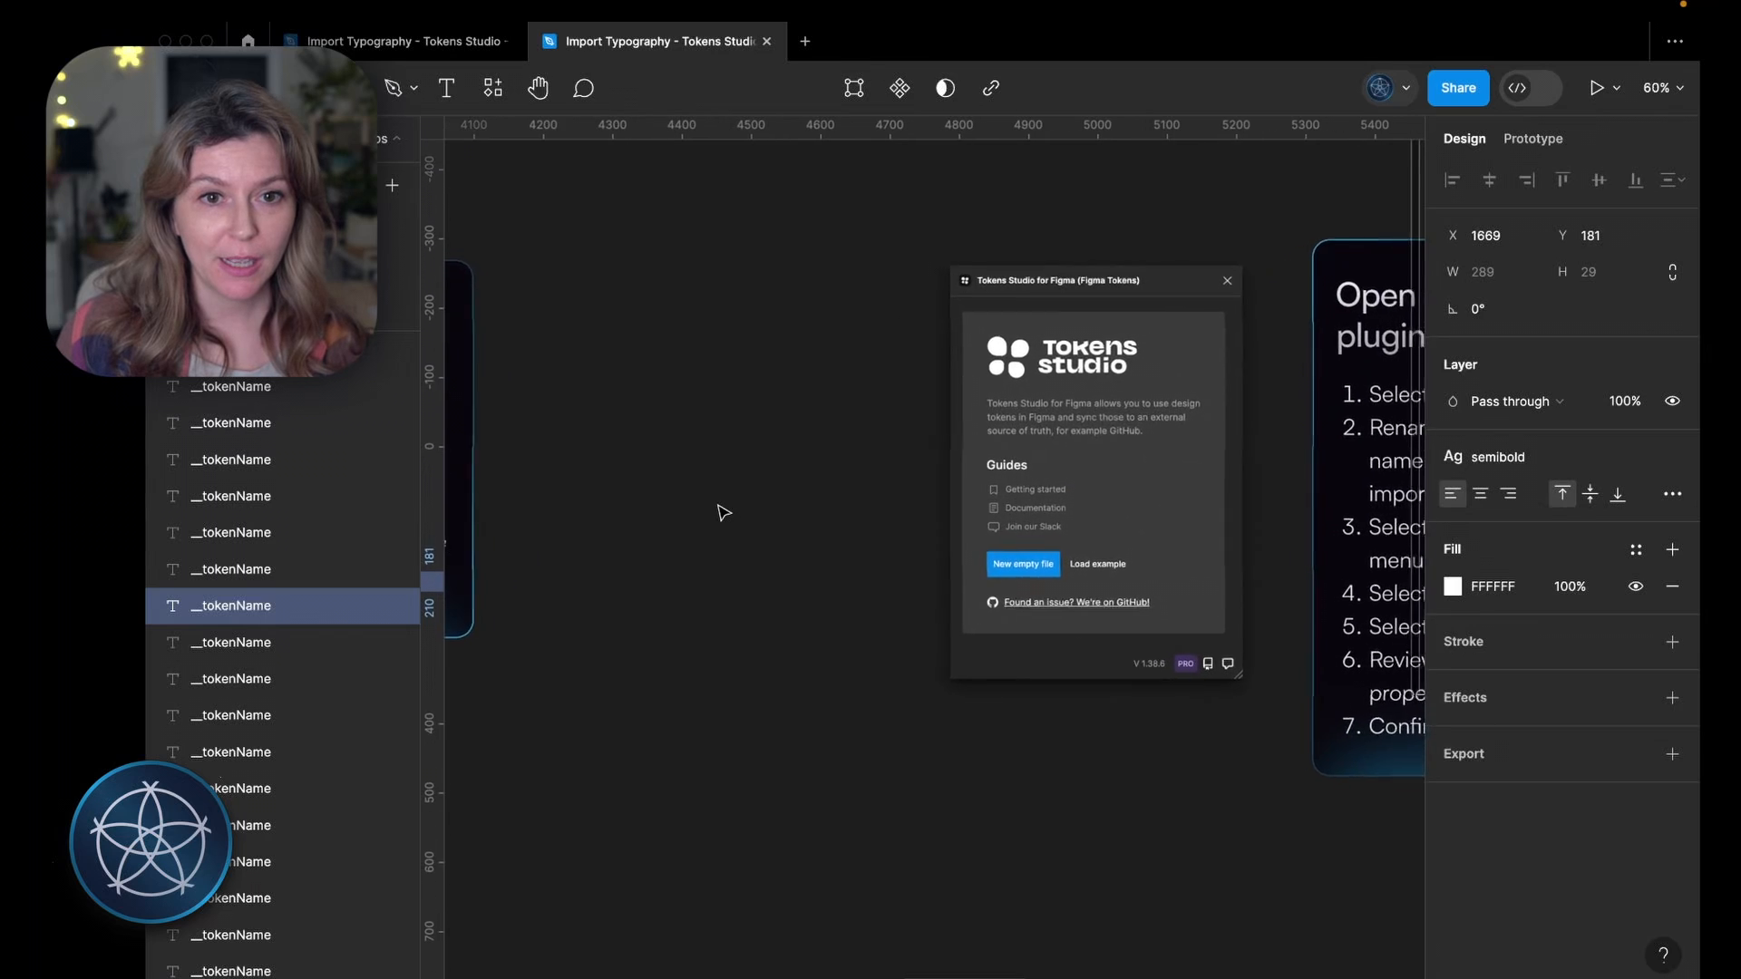
scroll(768, 536, "up", 1)
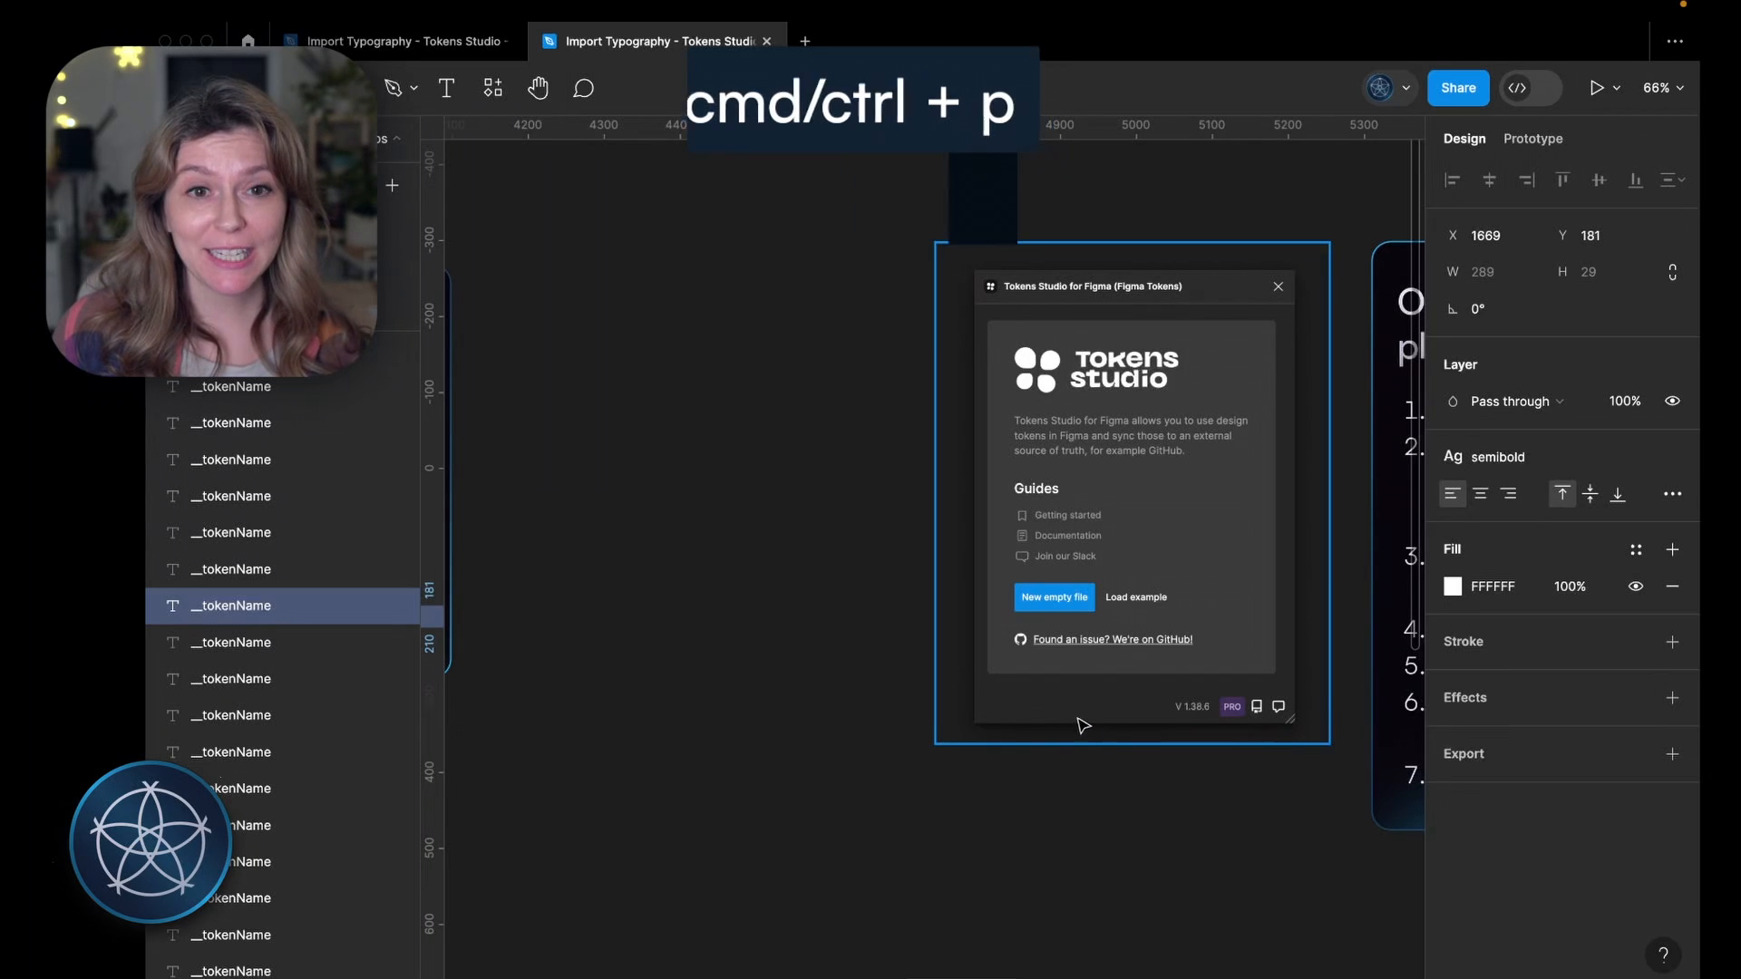
Step: Launch the Tokens Studio for Figma (Figma Tokens) plugin and start a new empty token file
key("super+p")
type("tokens")
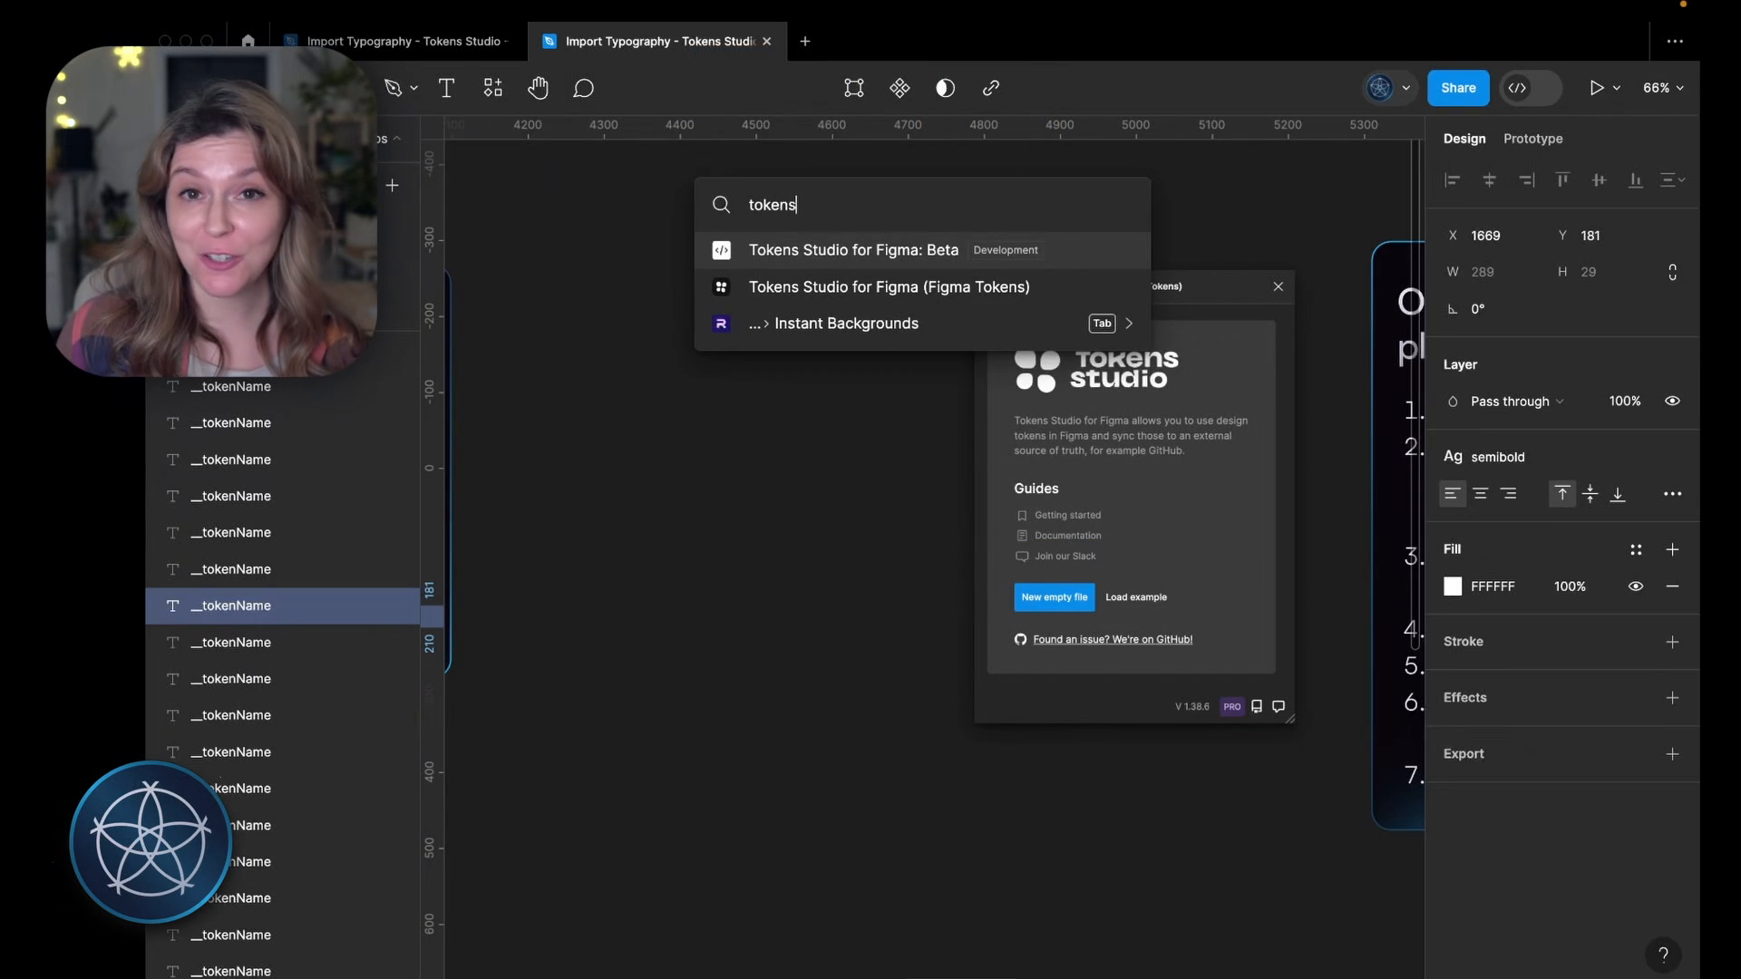
key("Down")
key("Return")
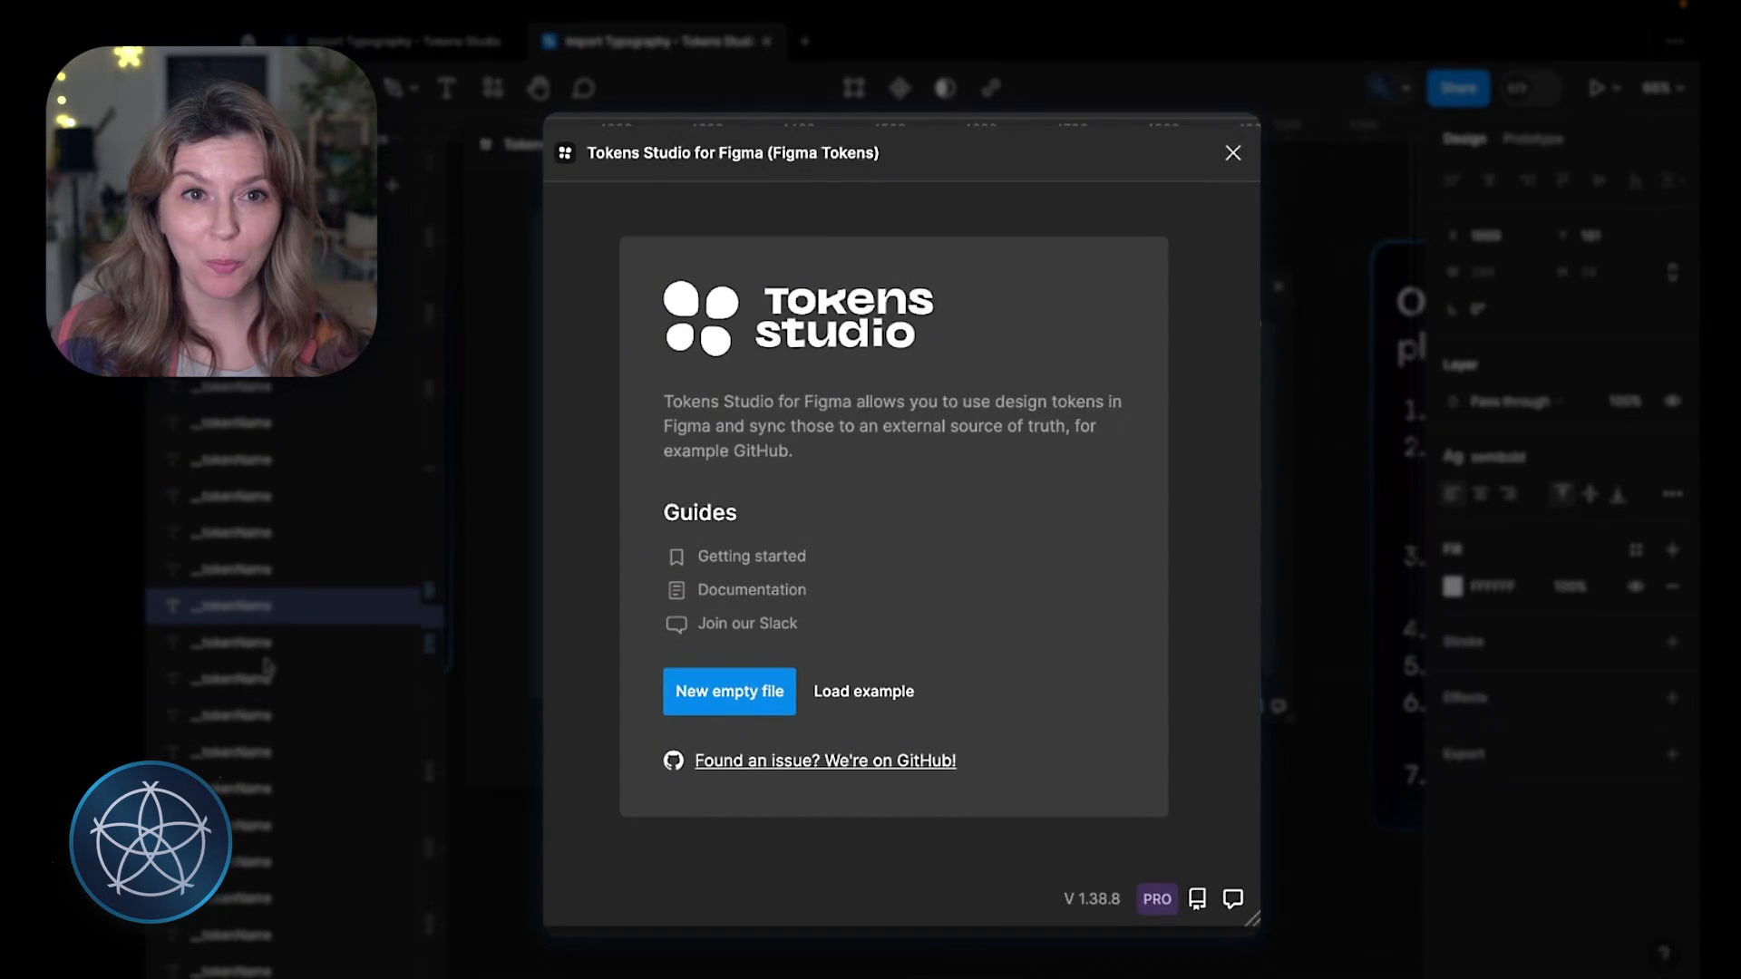
left_click(720, 695)
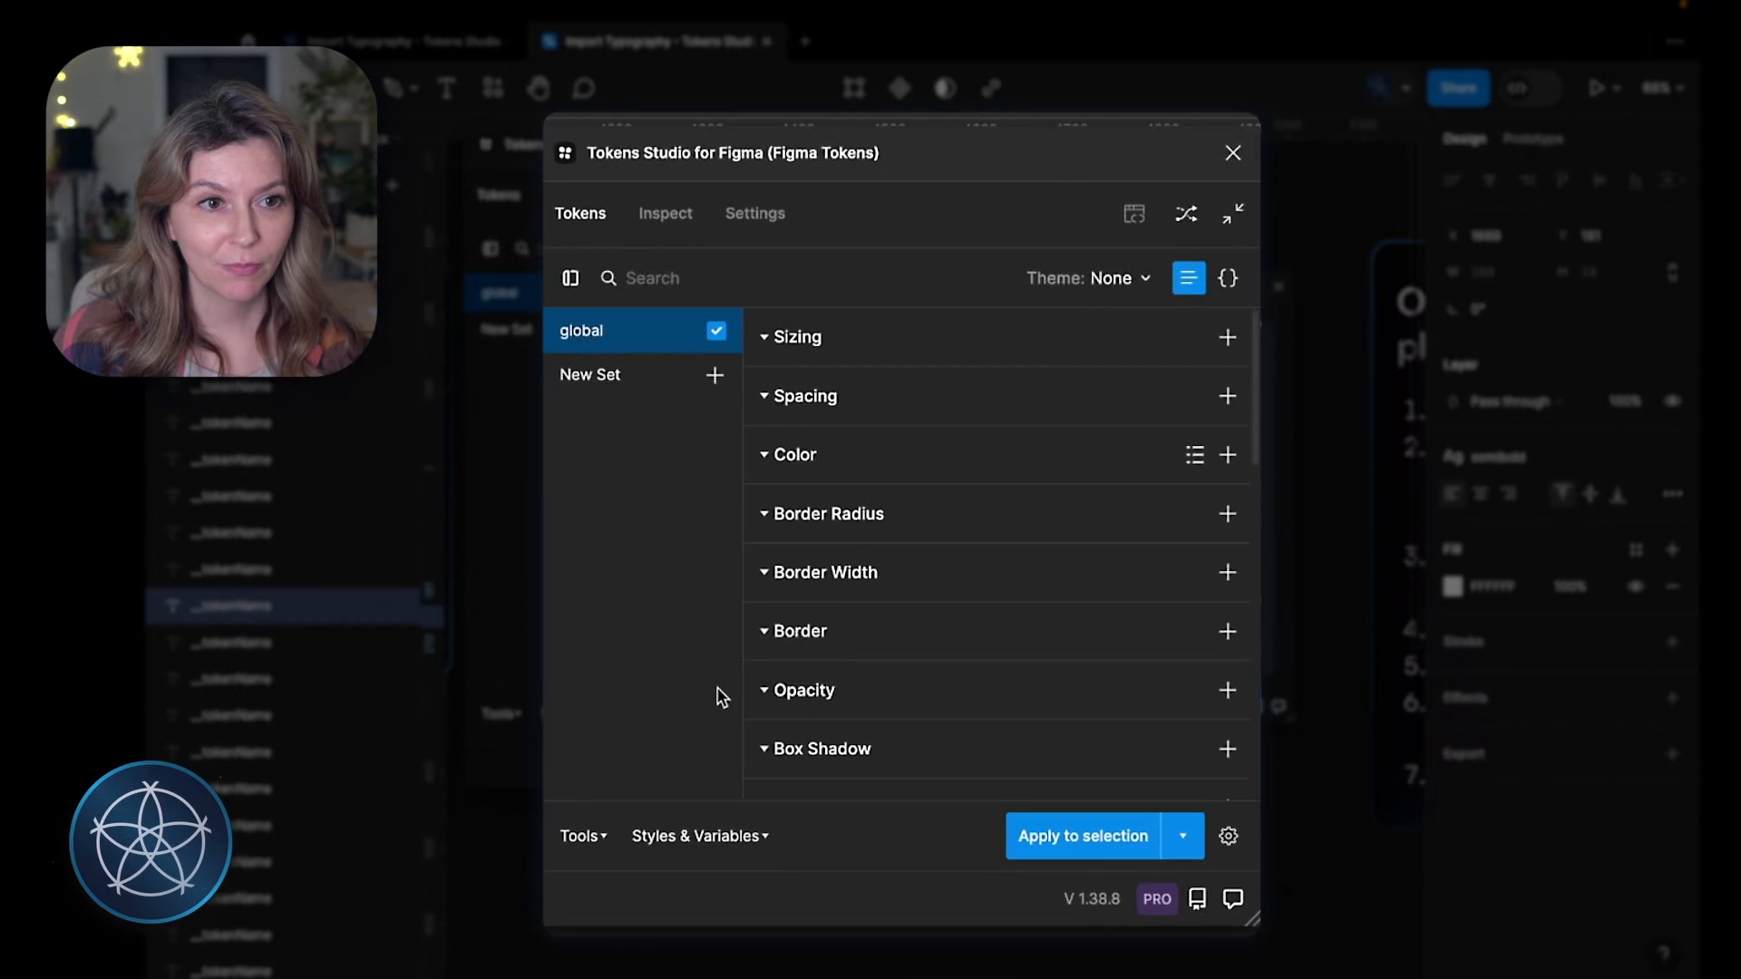
Step: Rename the "global" token set to "sf-pro"
right_click(614, 334)
left_click(647, 341)
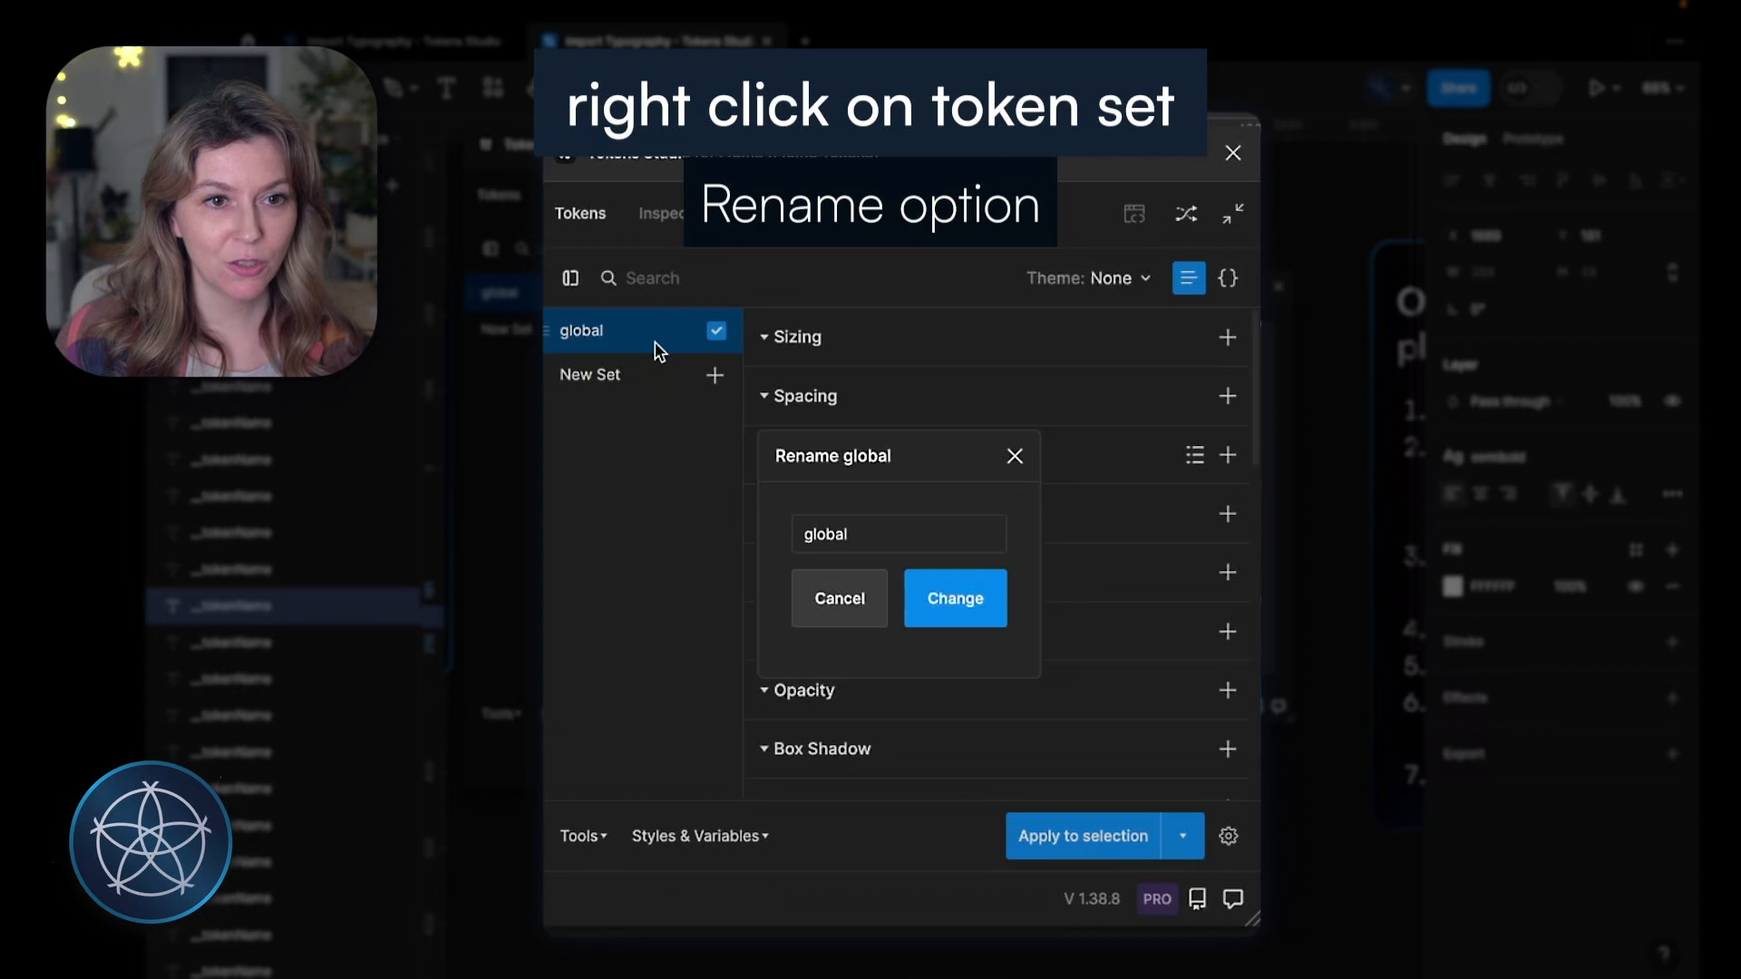
left_click_drag(872, 534, 788, 539)
type("sf-pro")
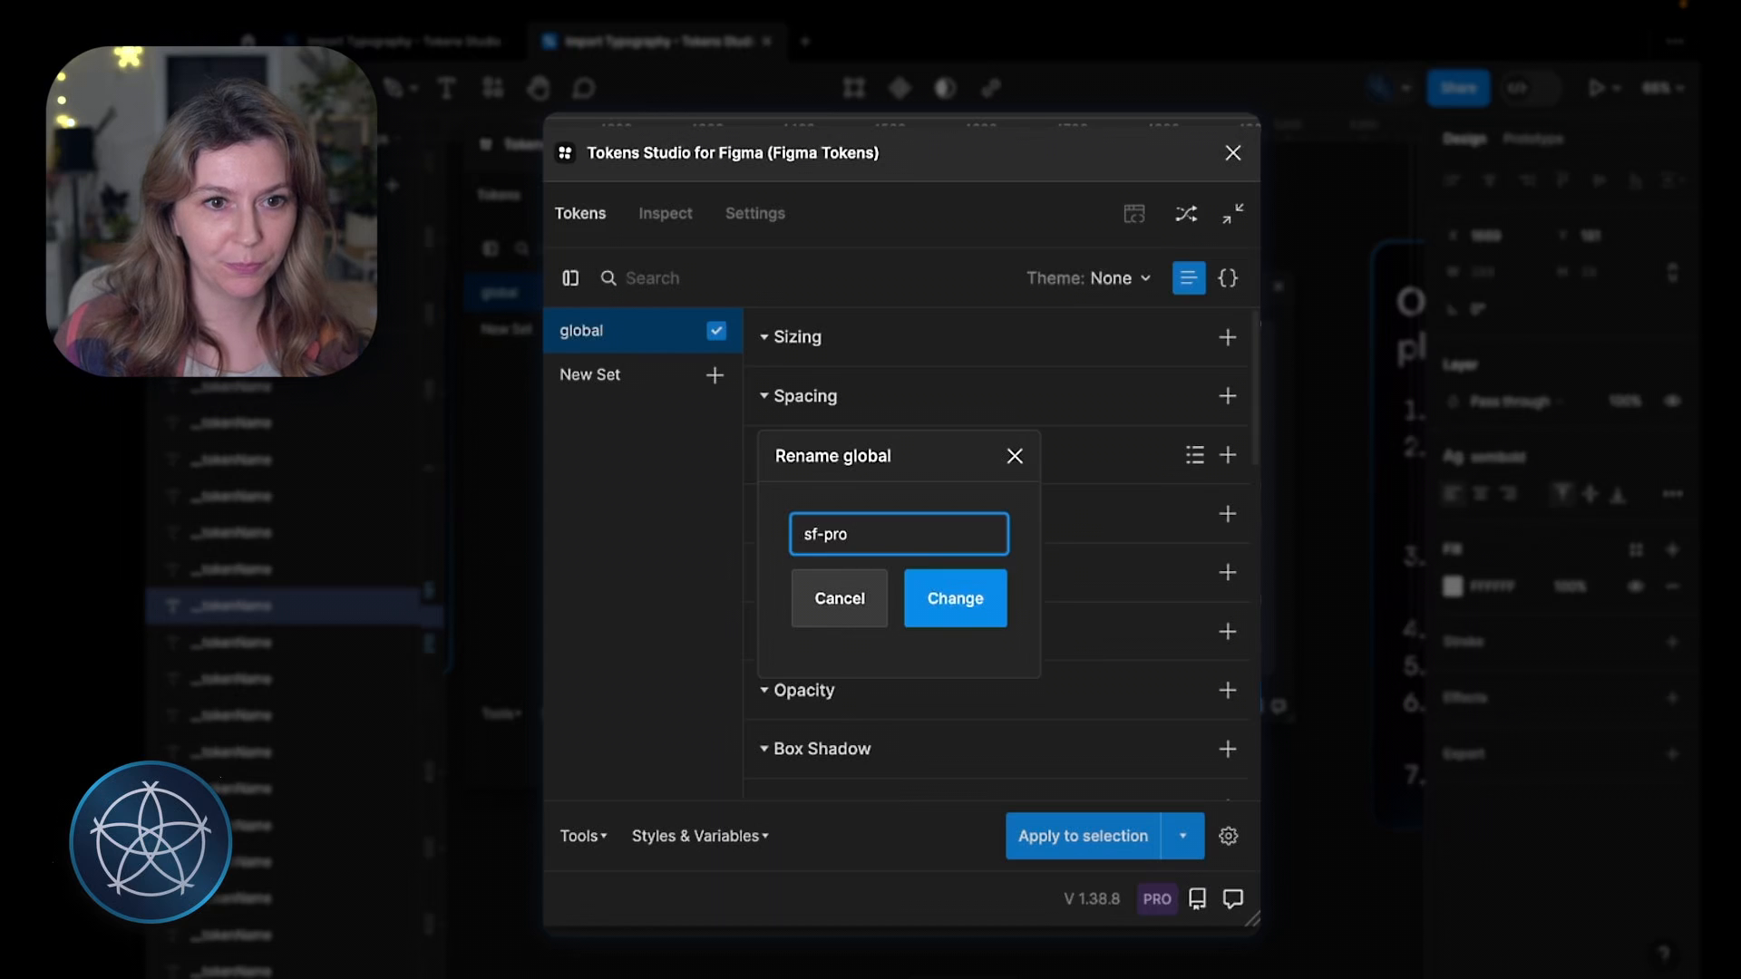
key("Return")
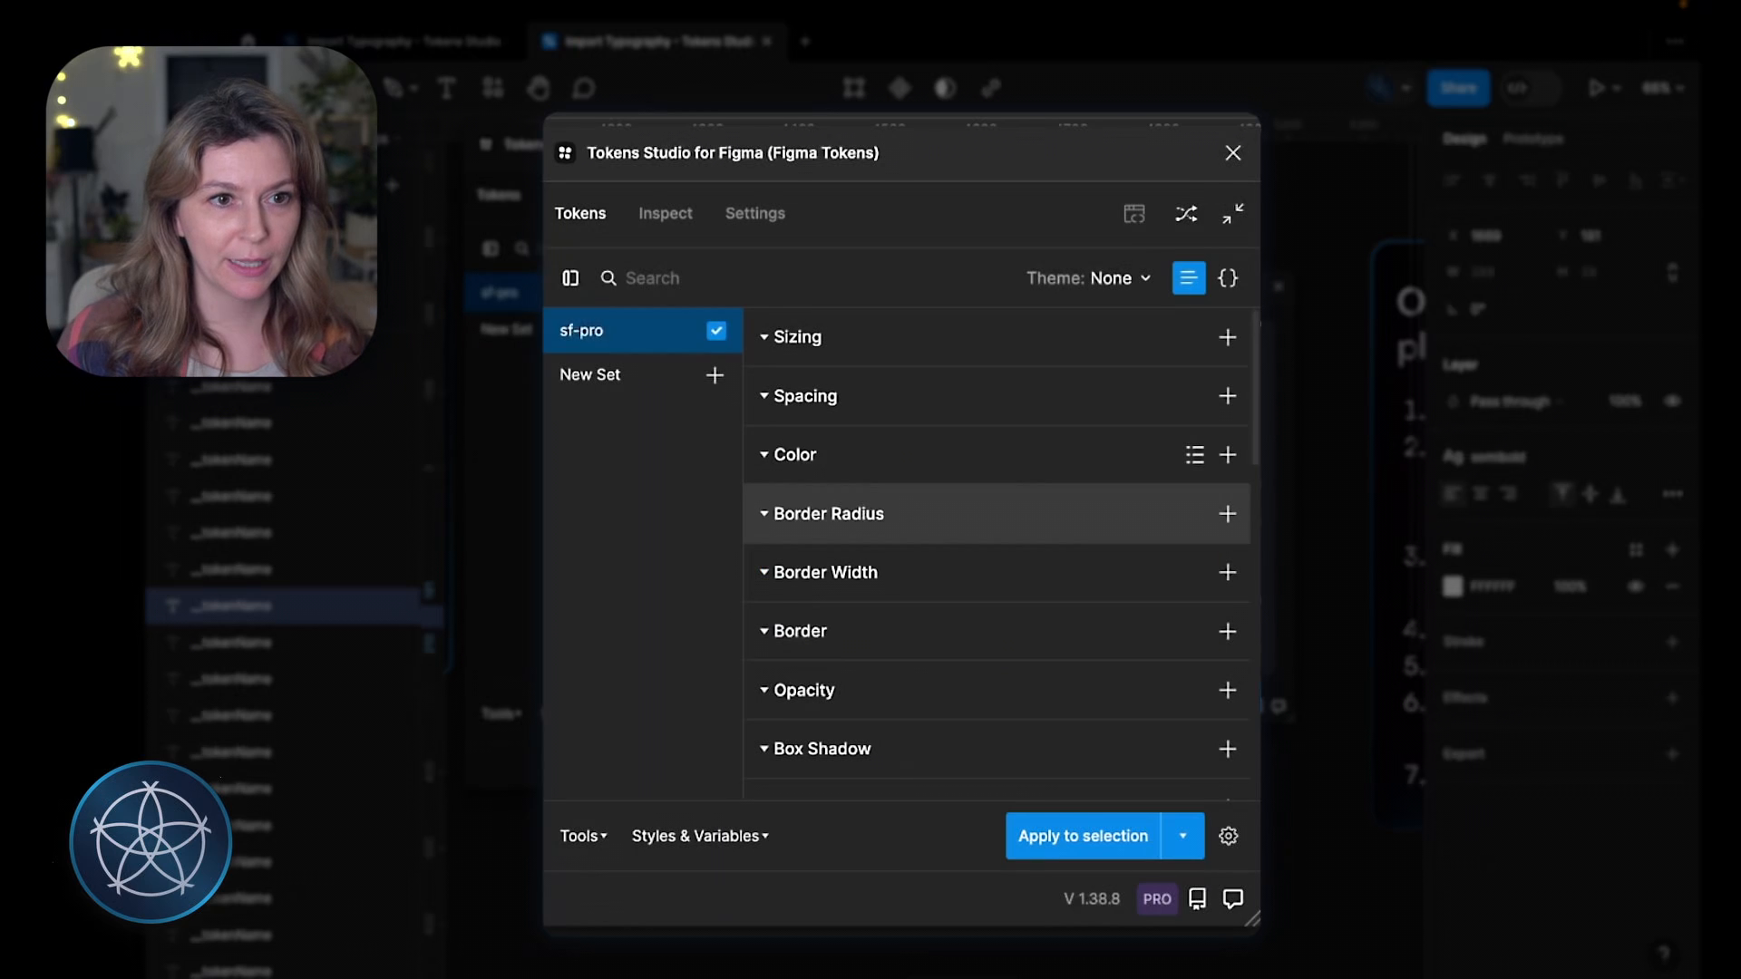
Step: Import the file's color, text and shadow styles into the sf-pro set, accepting all of the new tokens
left_click(737, 842)
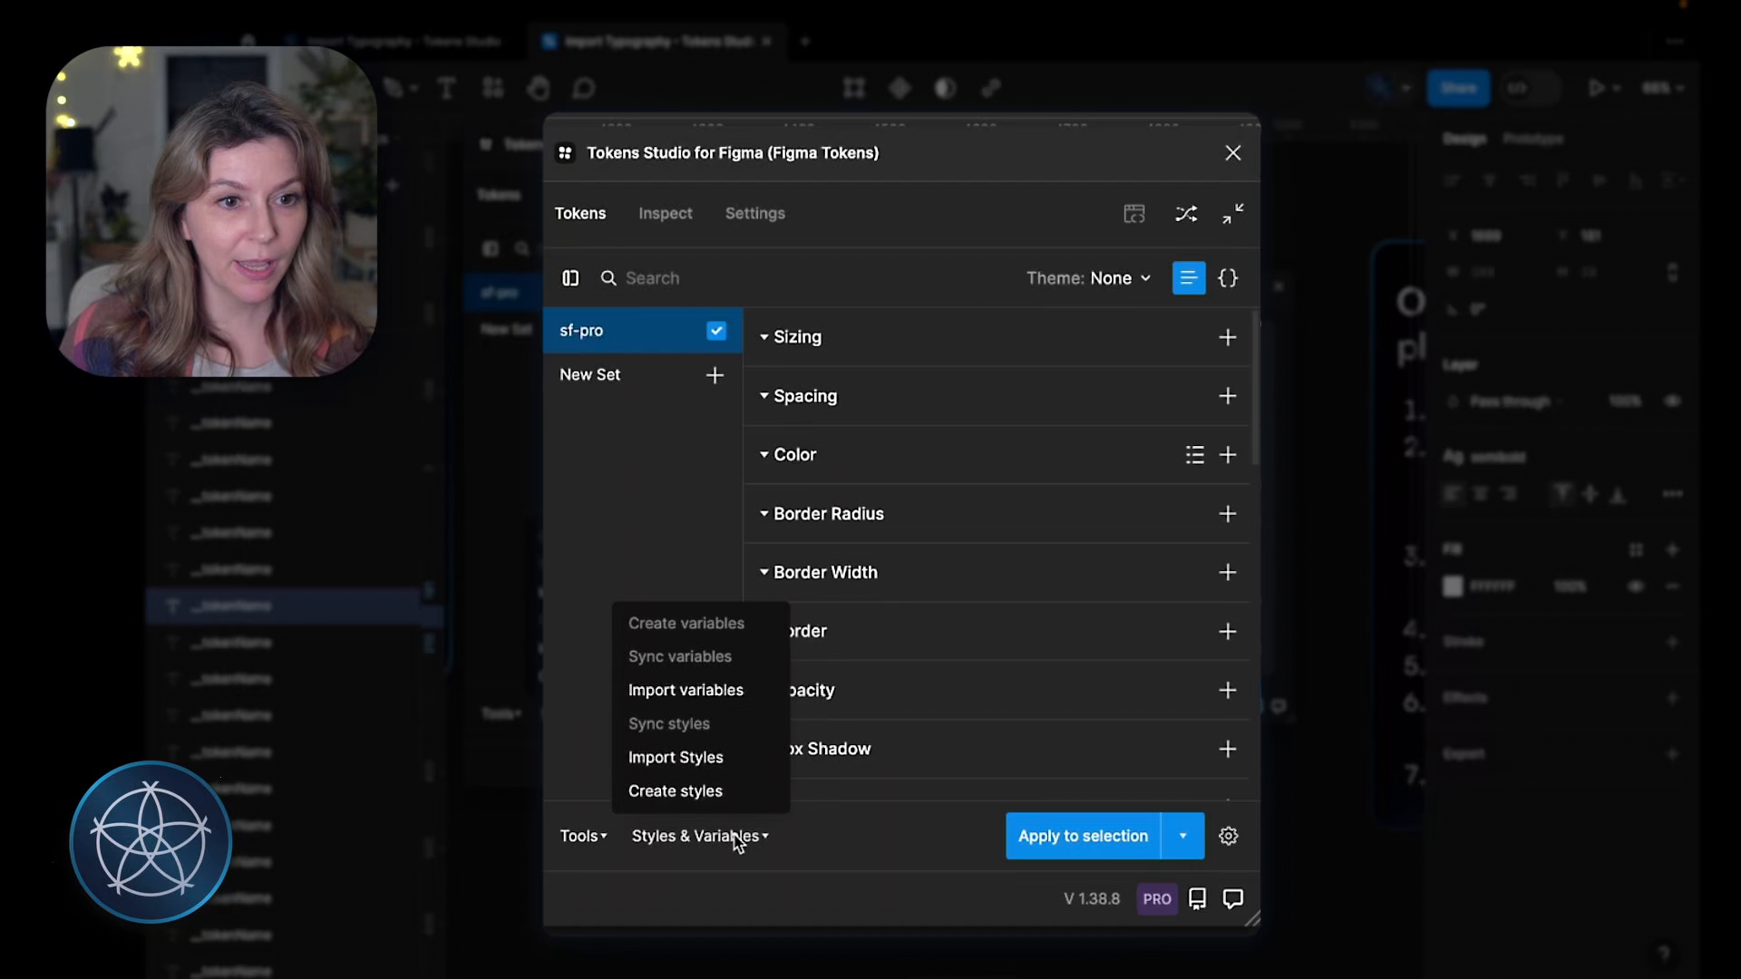
left_click(706, 763)
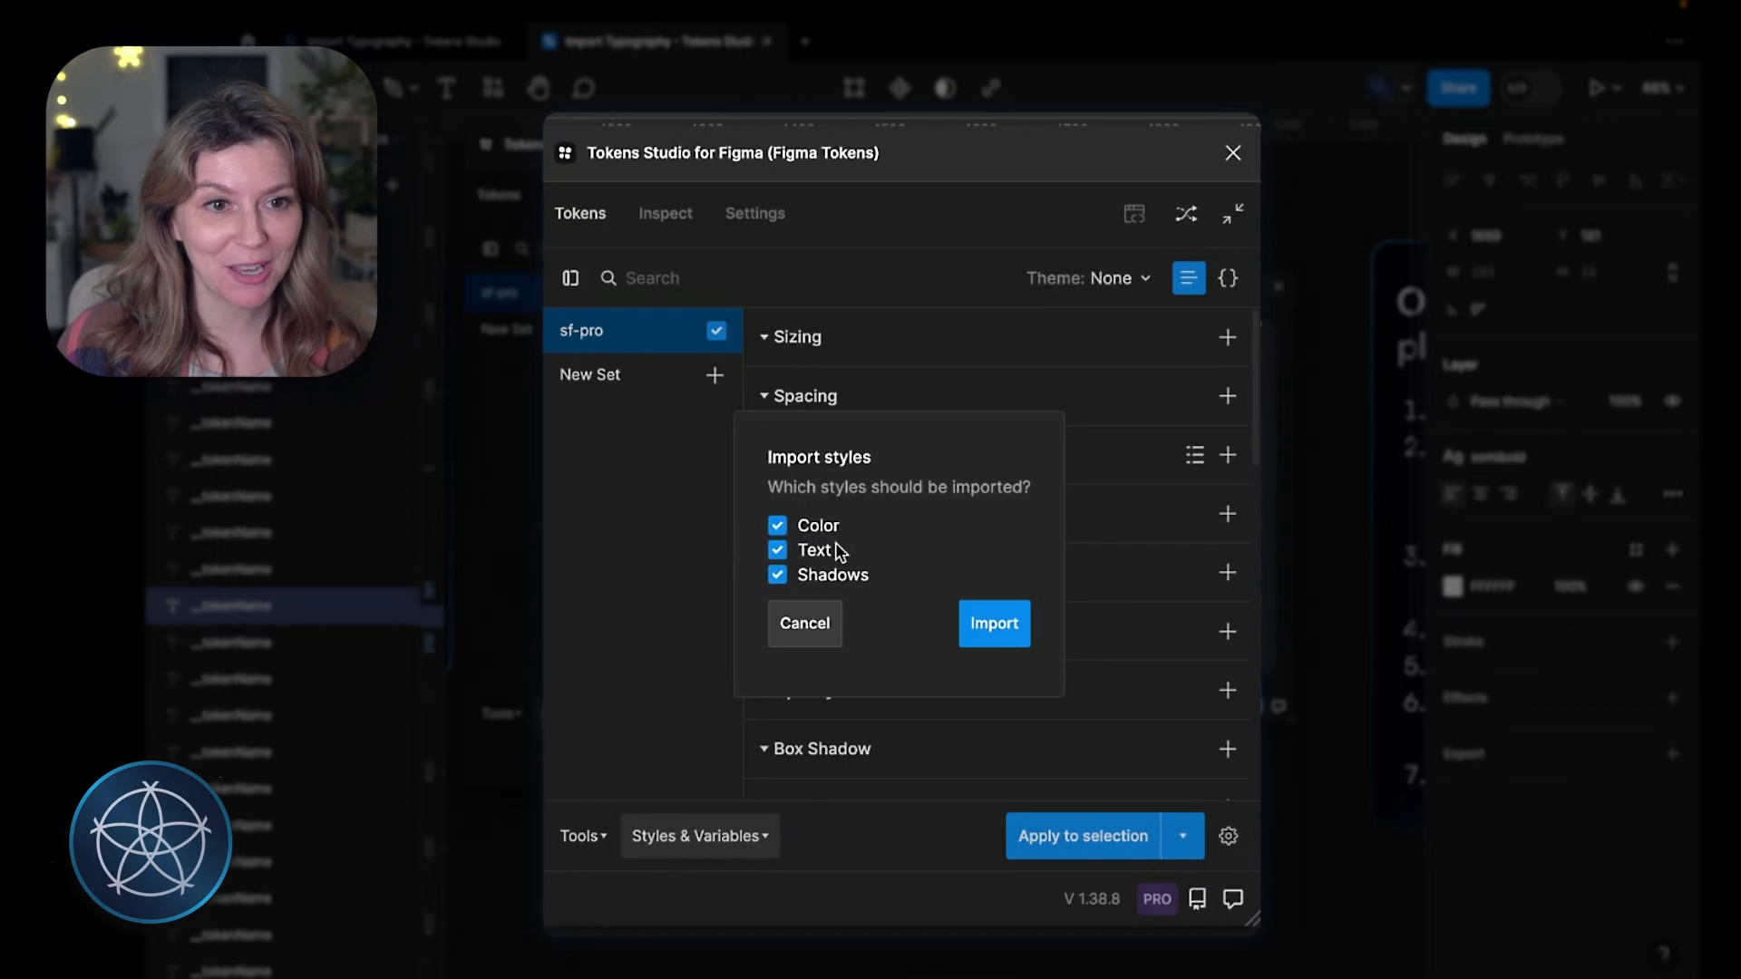
left_click(976, 632)
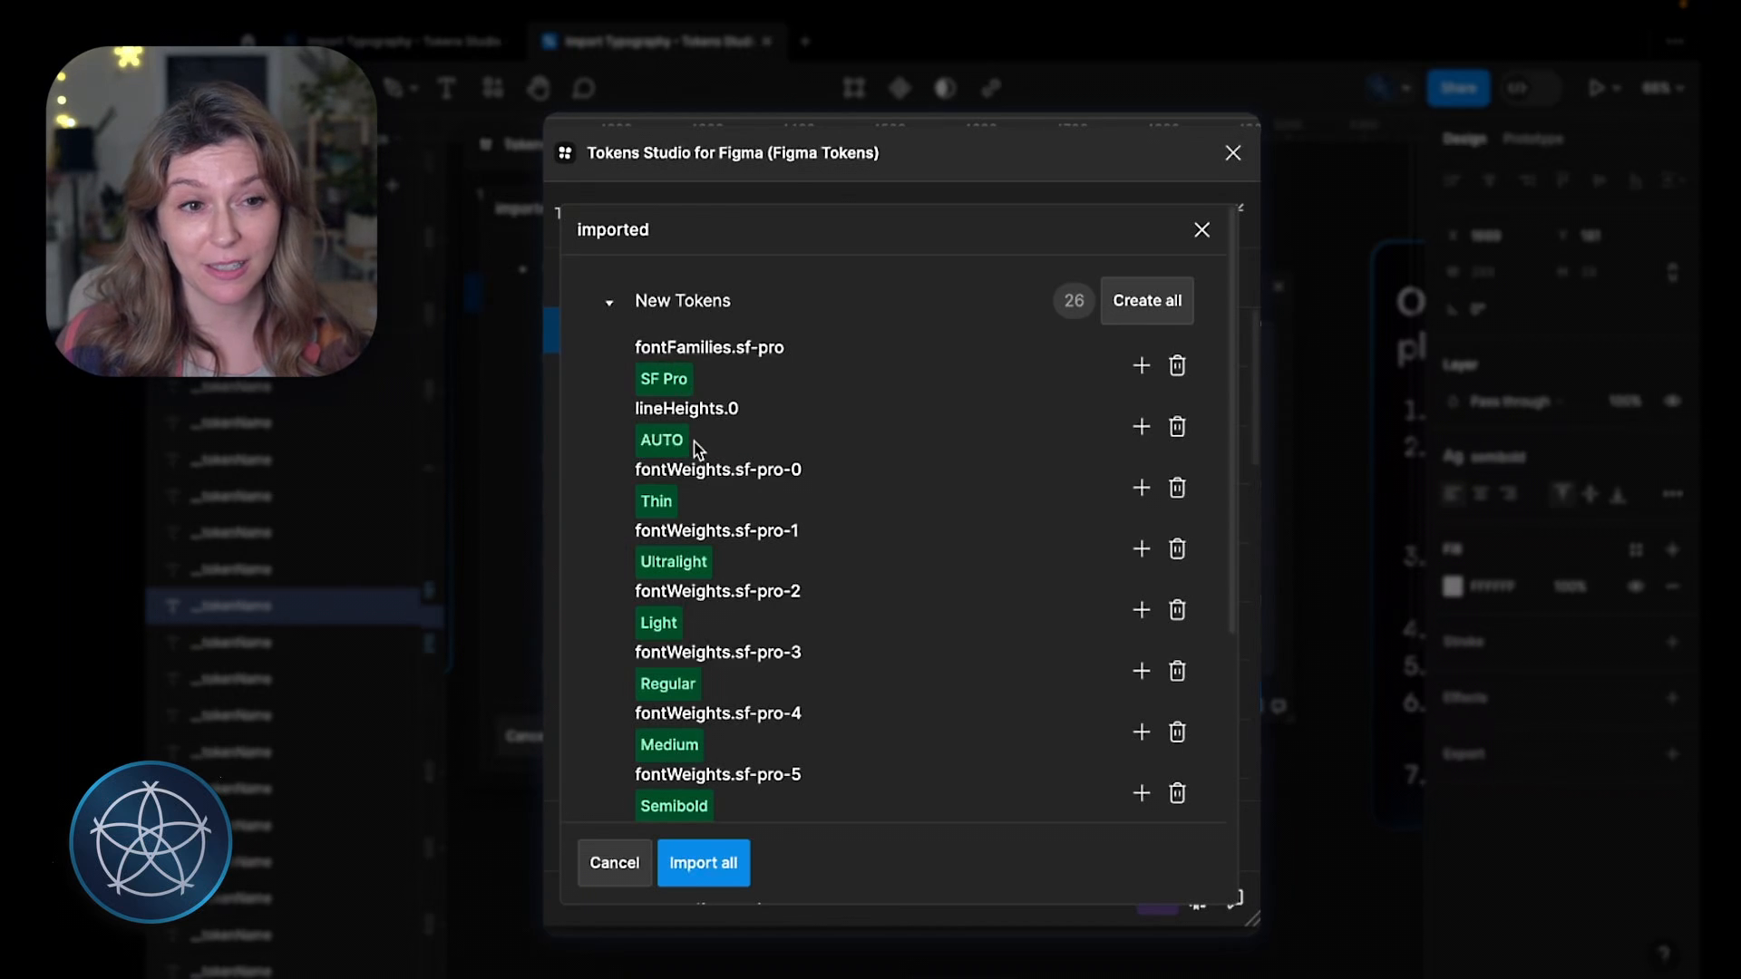
scroll(697, 448, "down", 5)
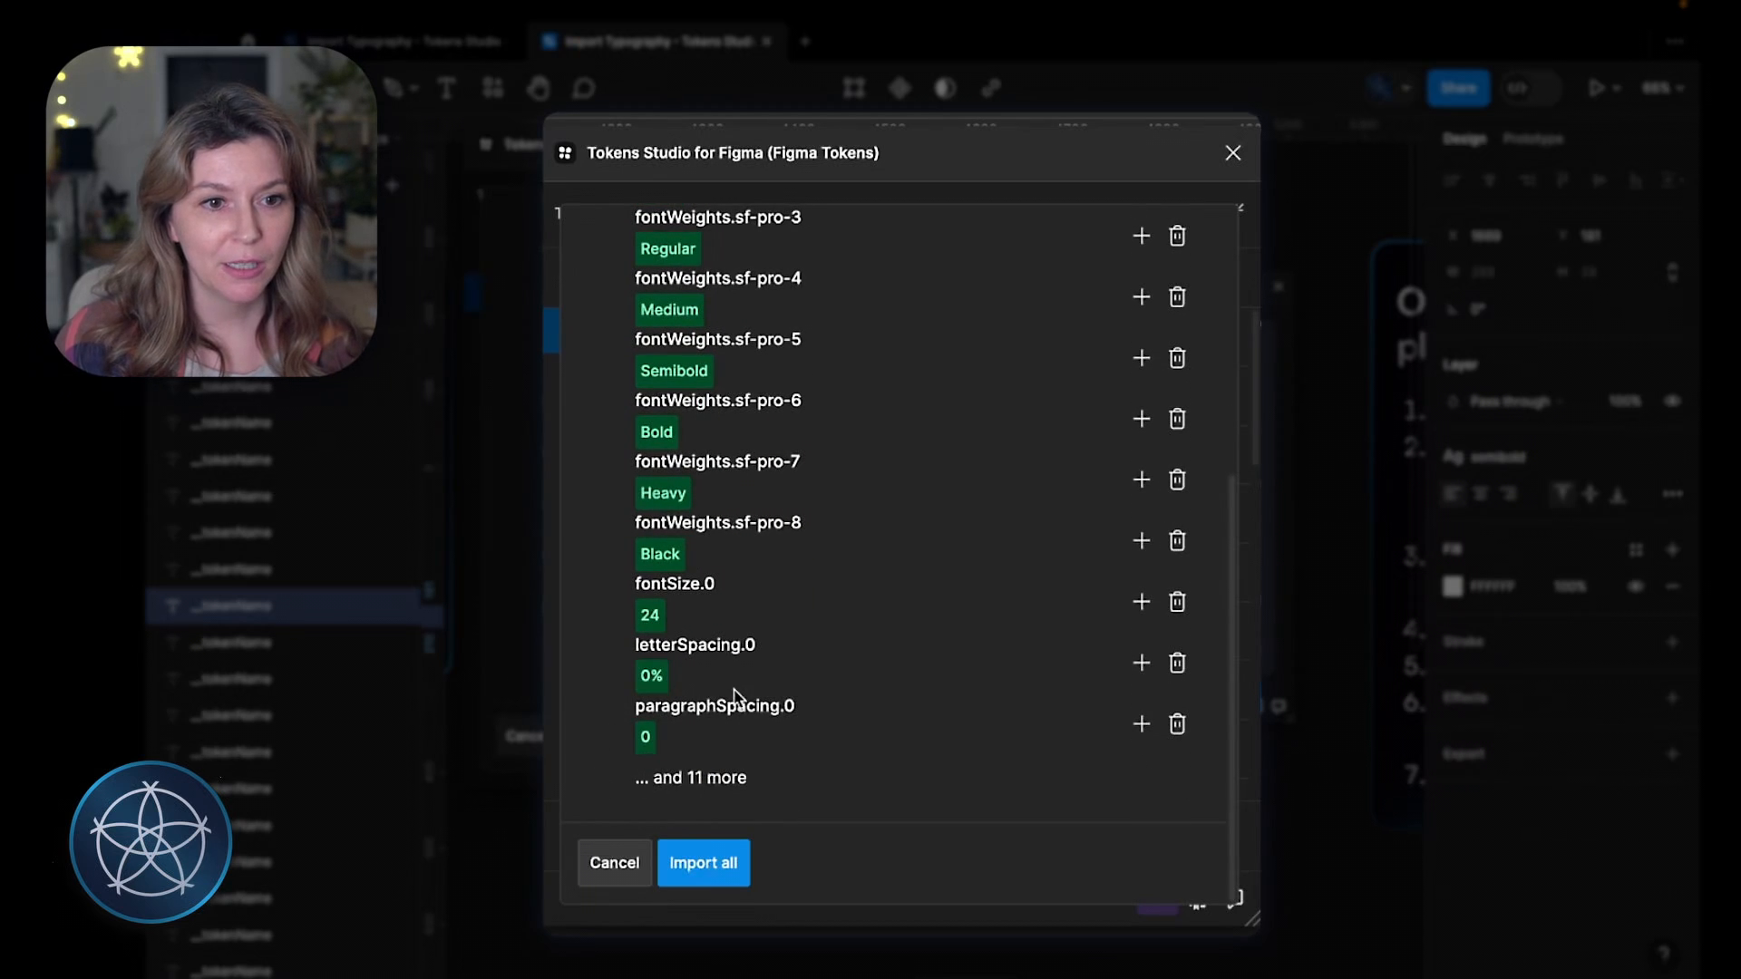
left_click(722, 872)
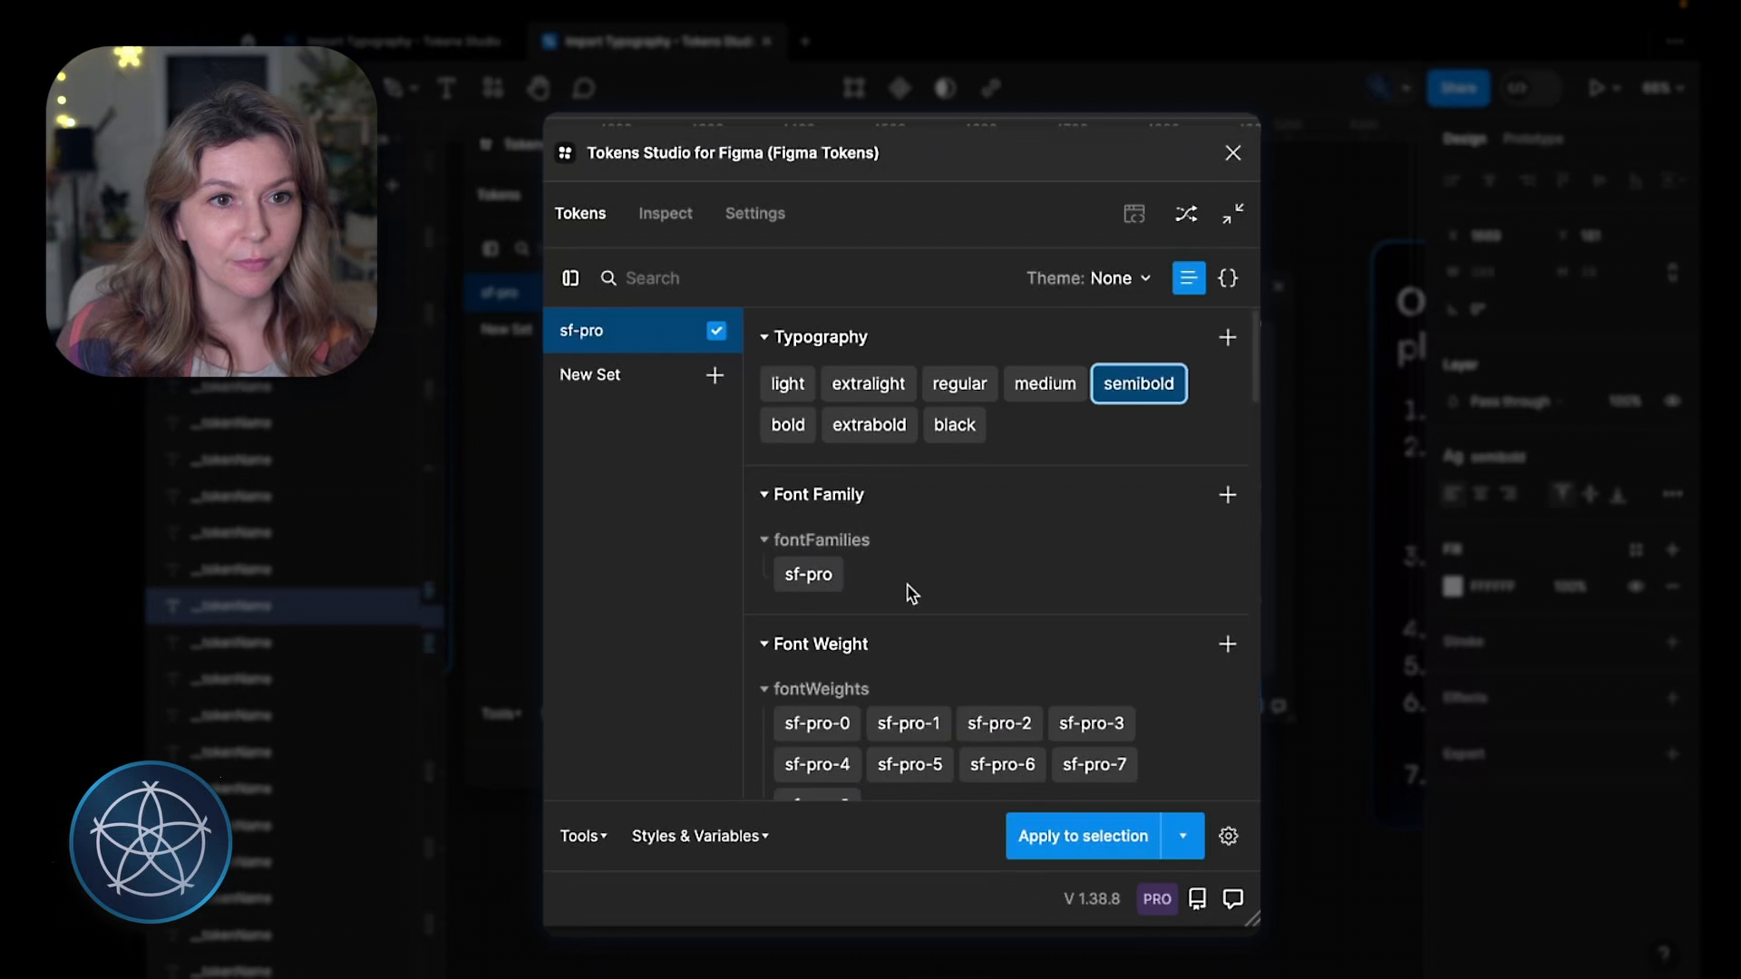
Step: Review the imported typography, font family, font weight, line height, spacing, text case and decoration tokens in the sf-pro set
scroll(909, 591, "down", 2)
scroll(906, 591, "down", 11)
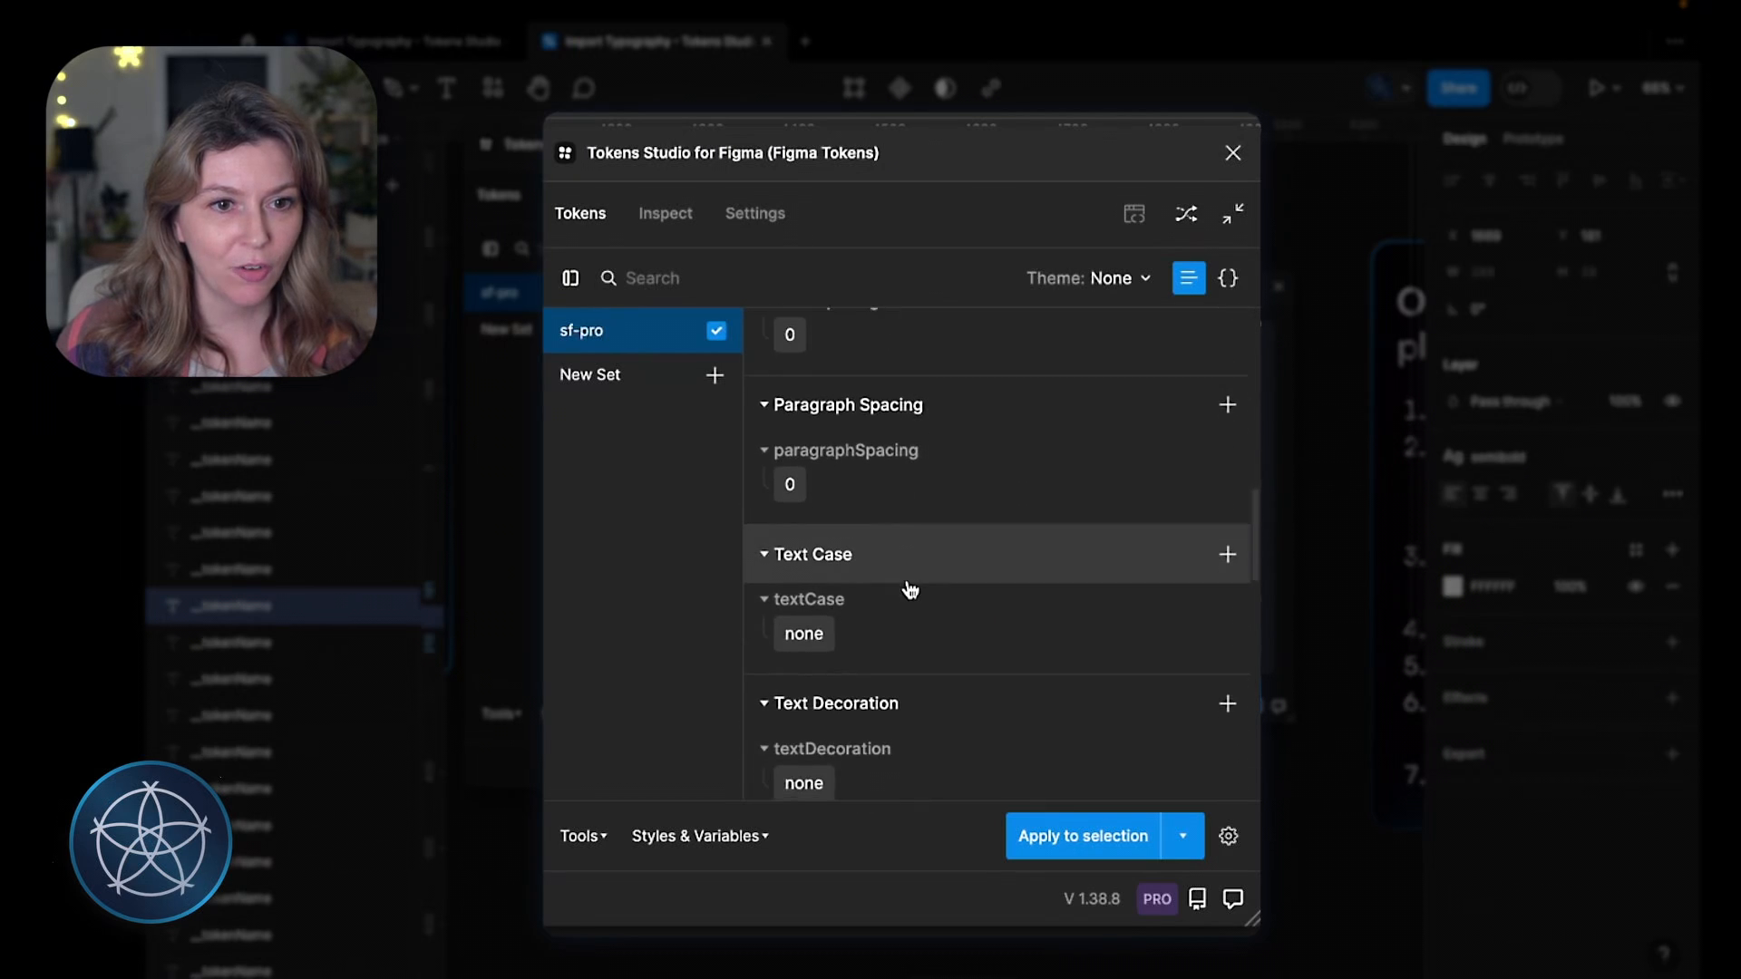
scroll(909, 589, "up", 13)
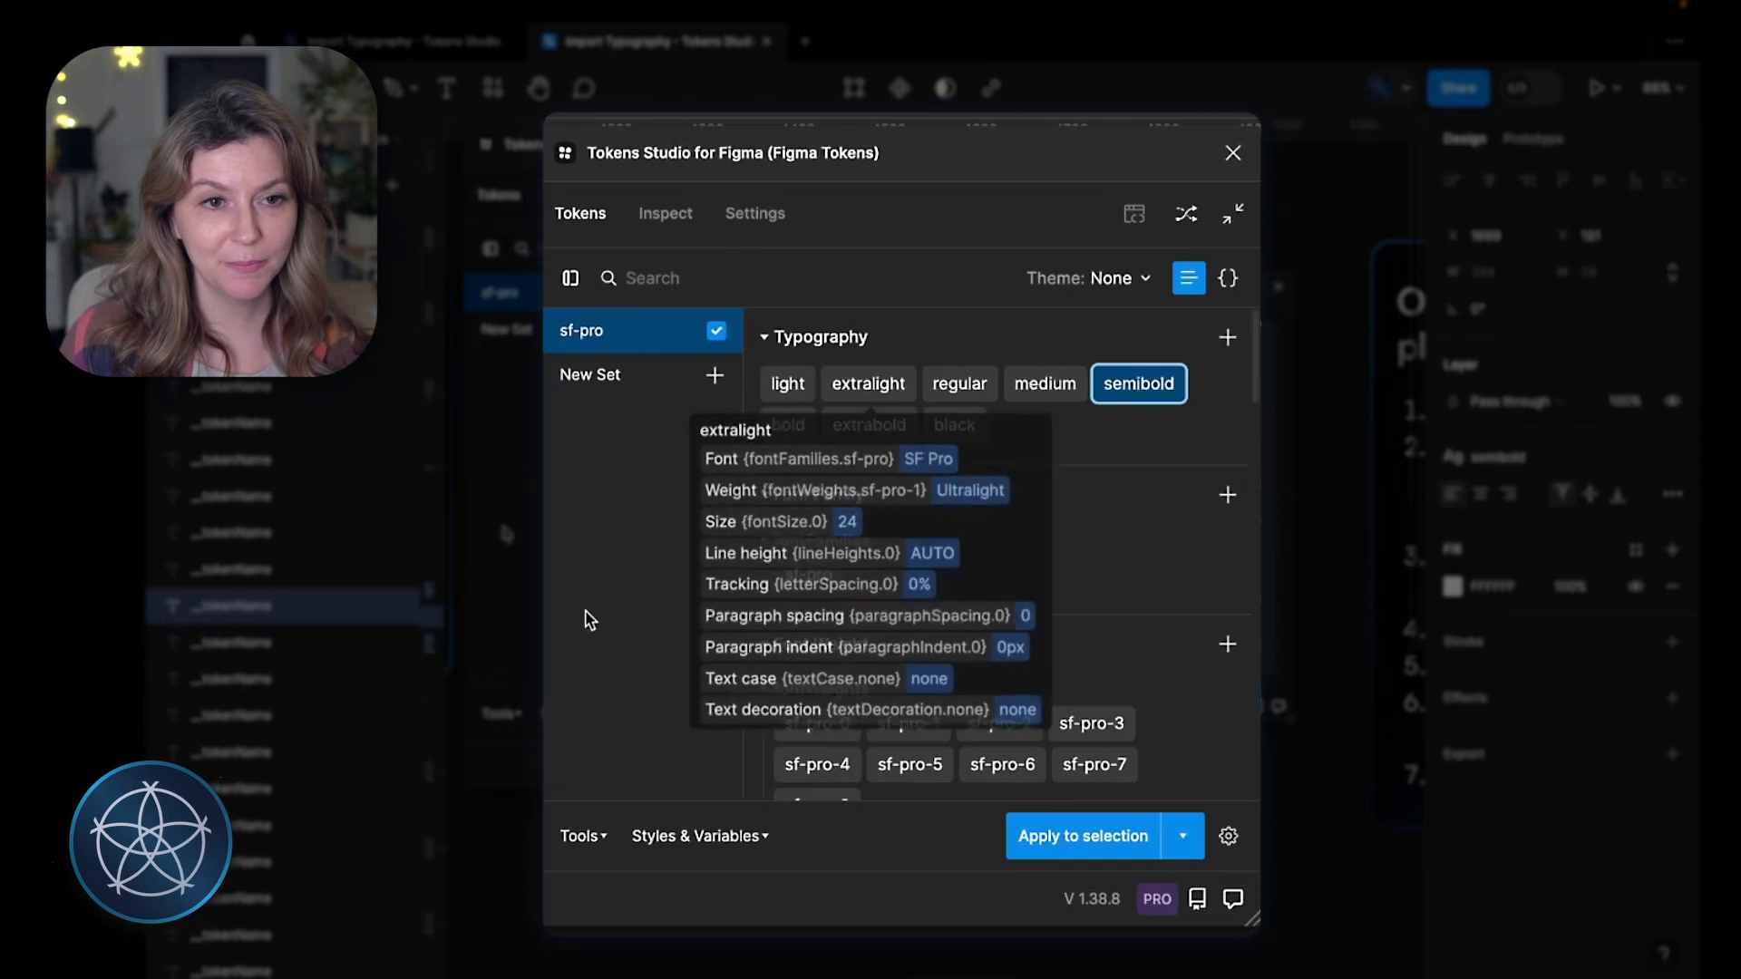
mouse_move(781, 395)
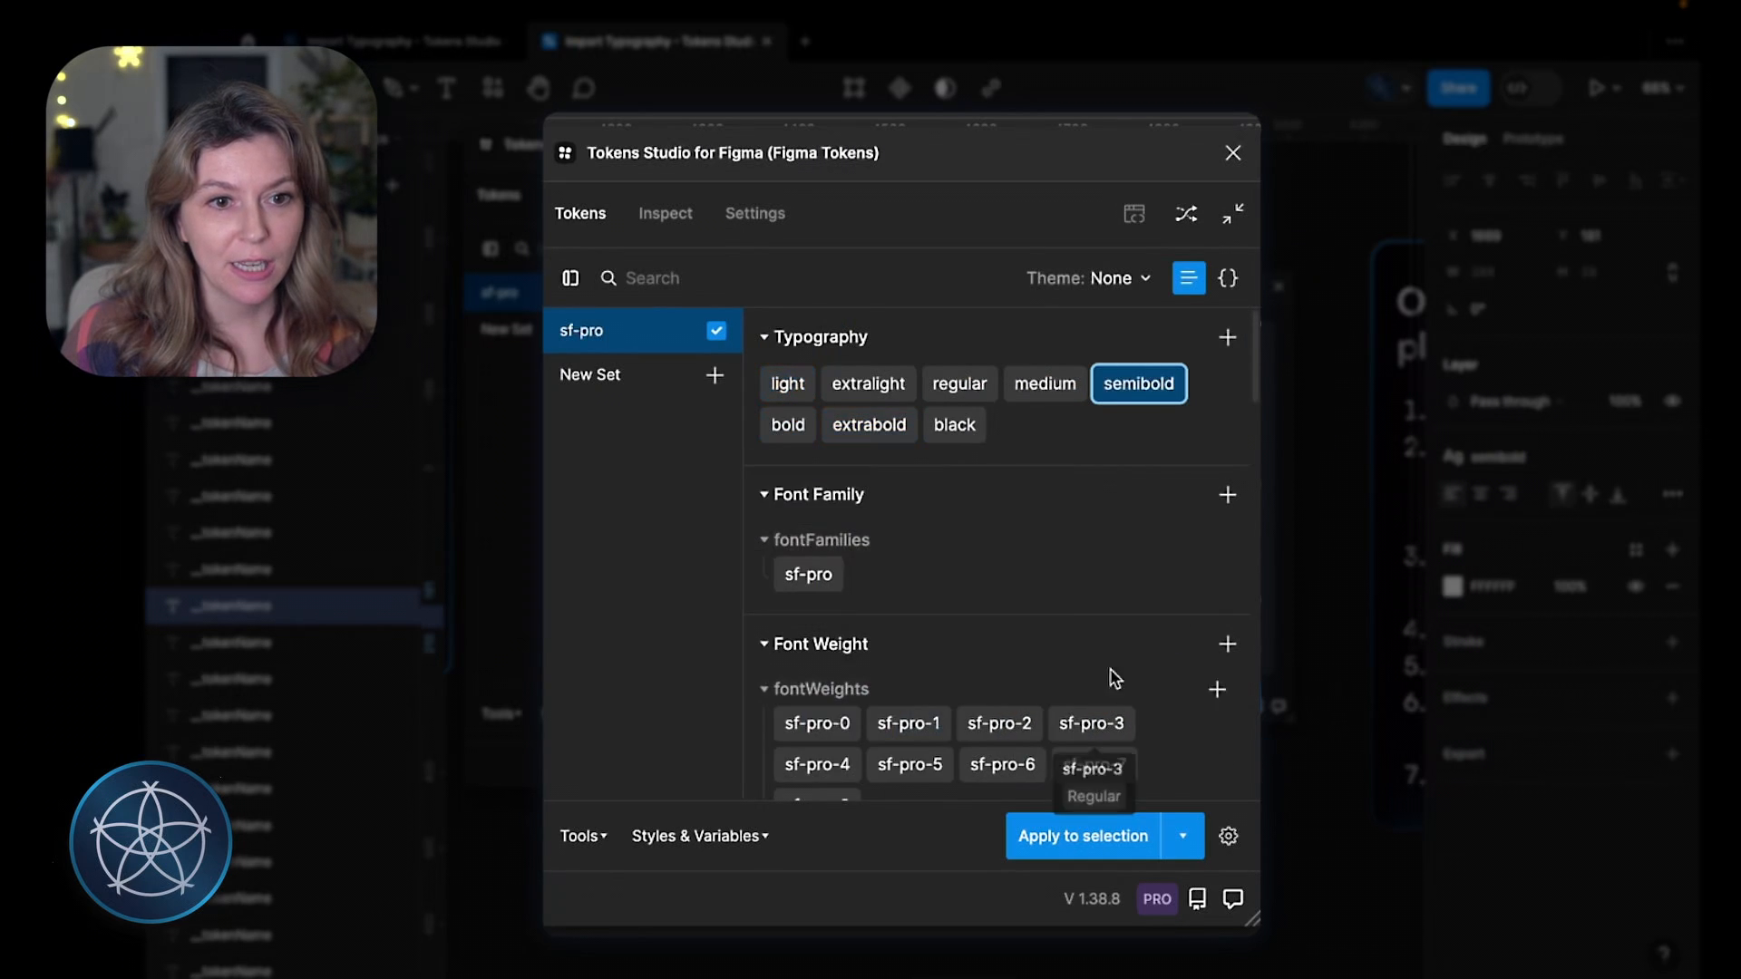
scroll(1114, 678, "down", 3)
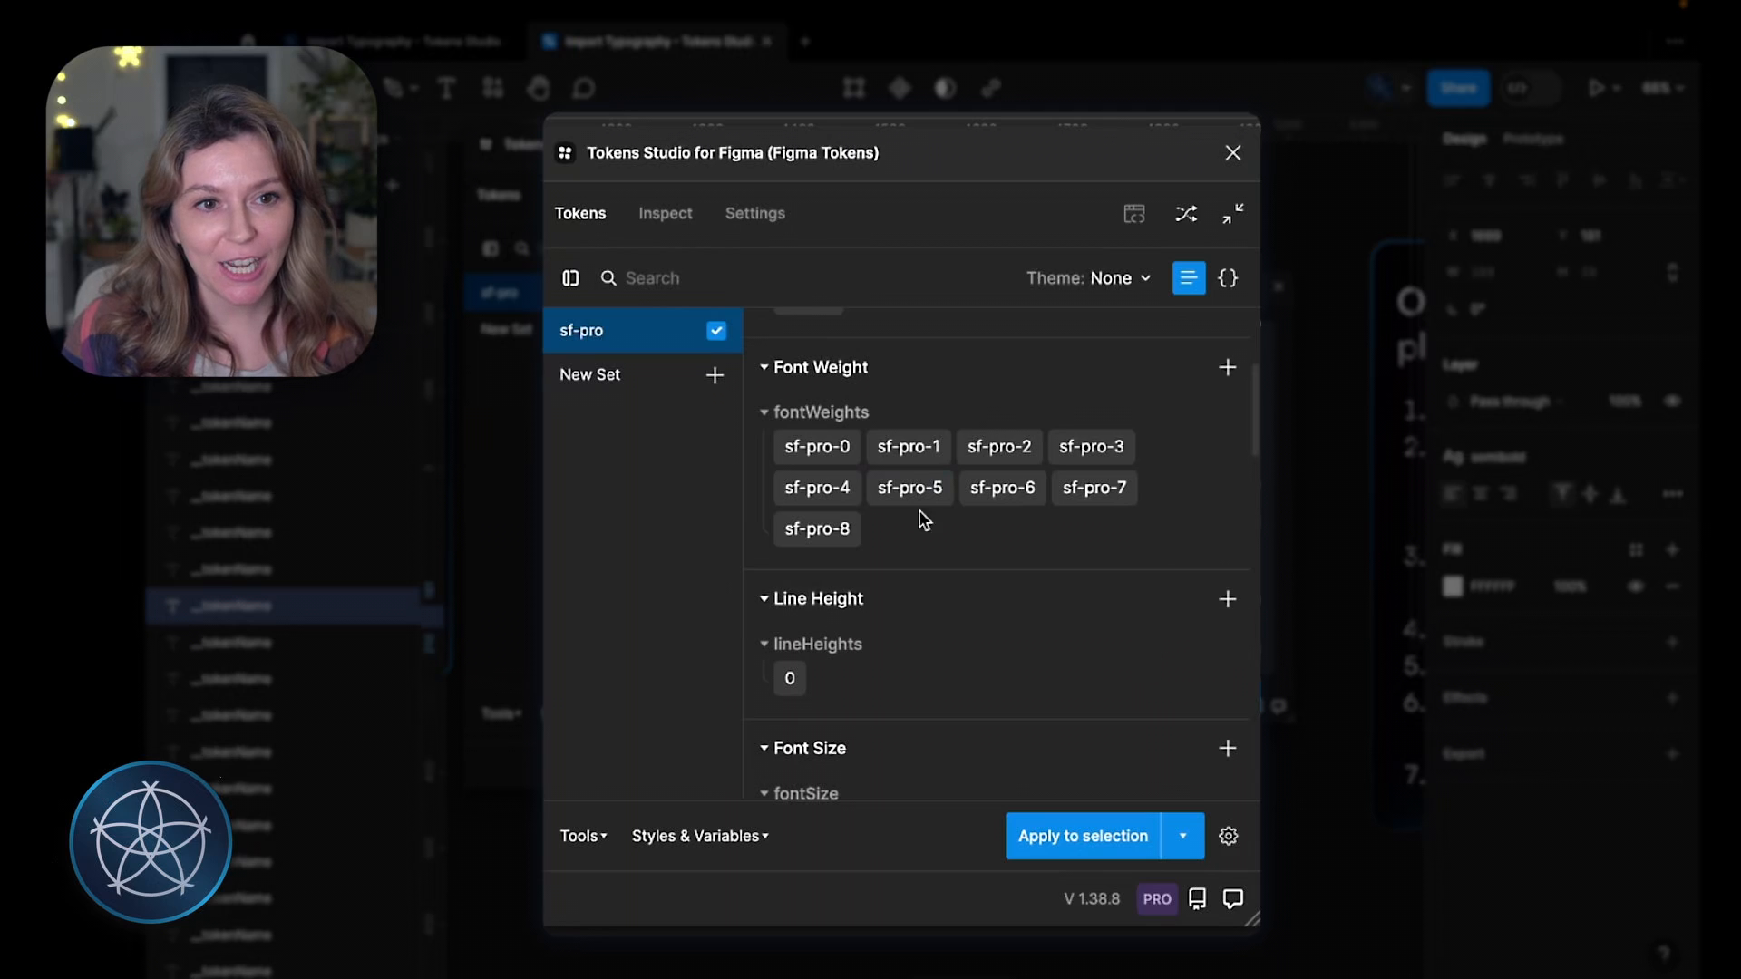
scroll(835, 567, "down", 4)
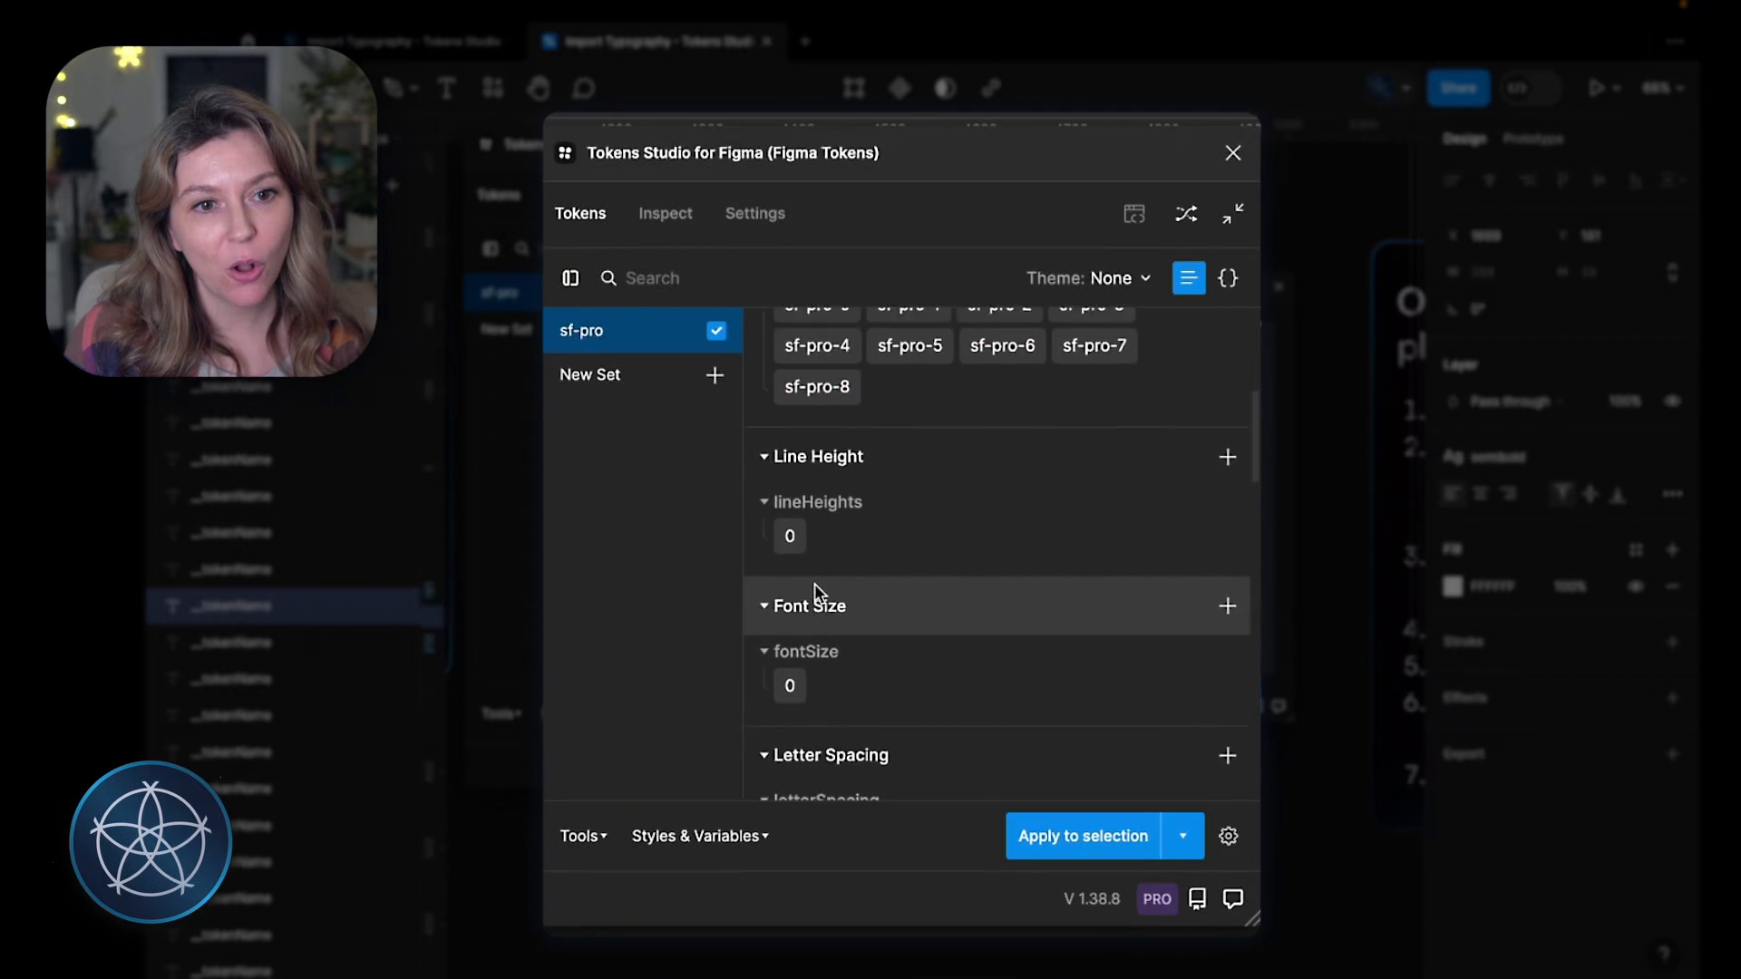
scroll(891, 694, "down", 2)
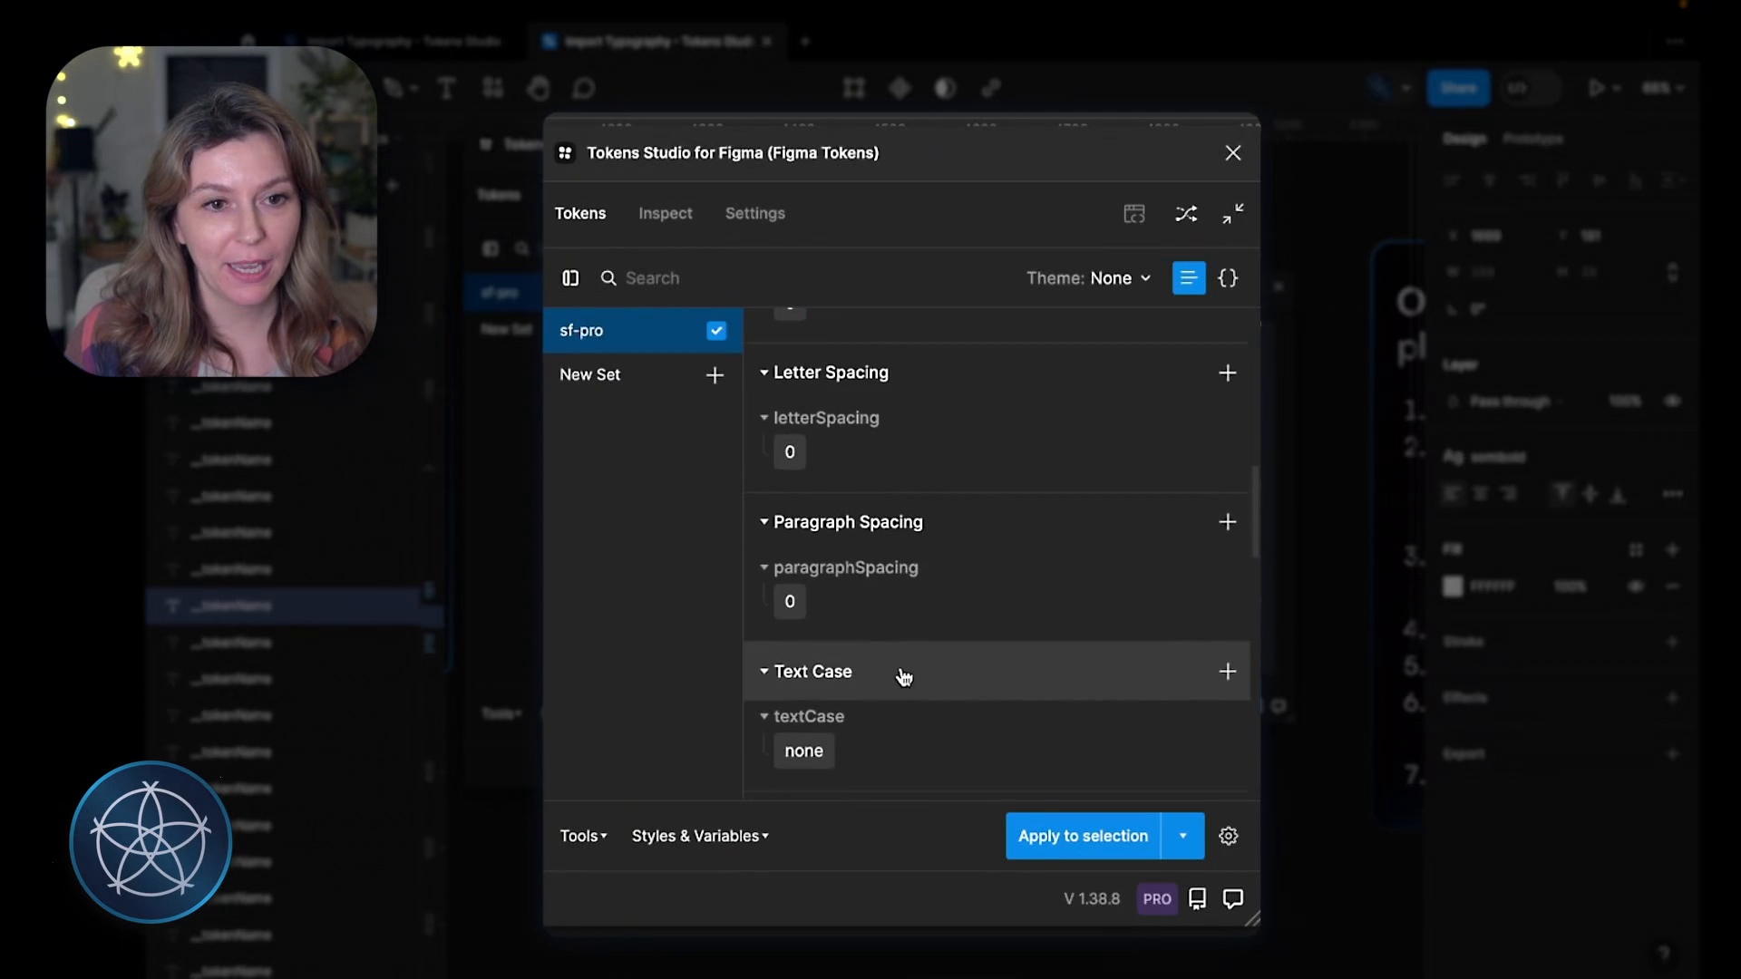
scroll(1006, 574, "up", 6)
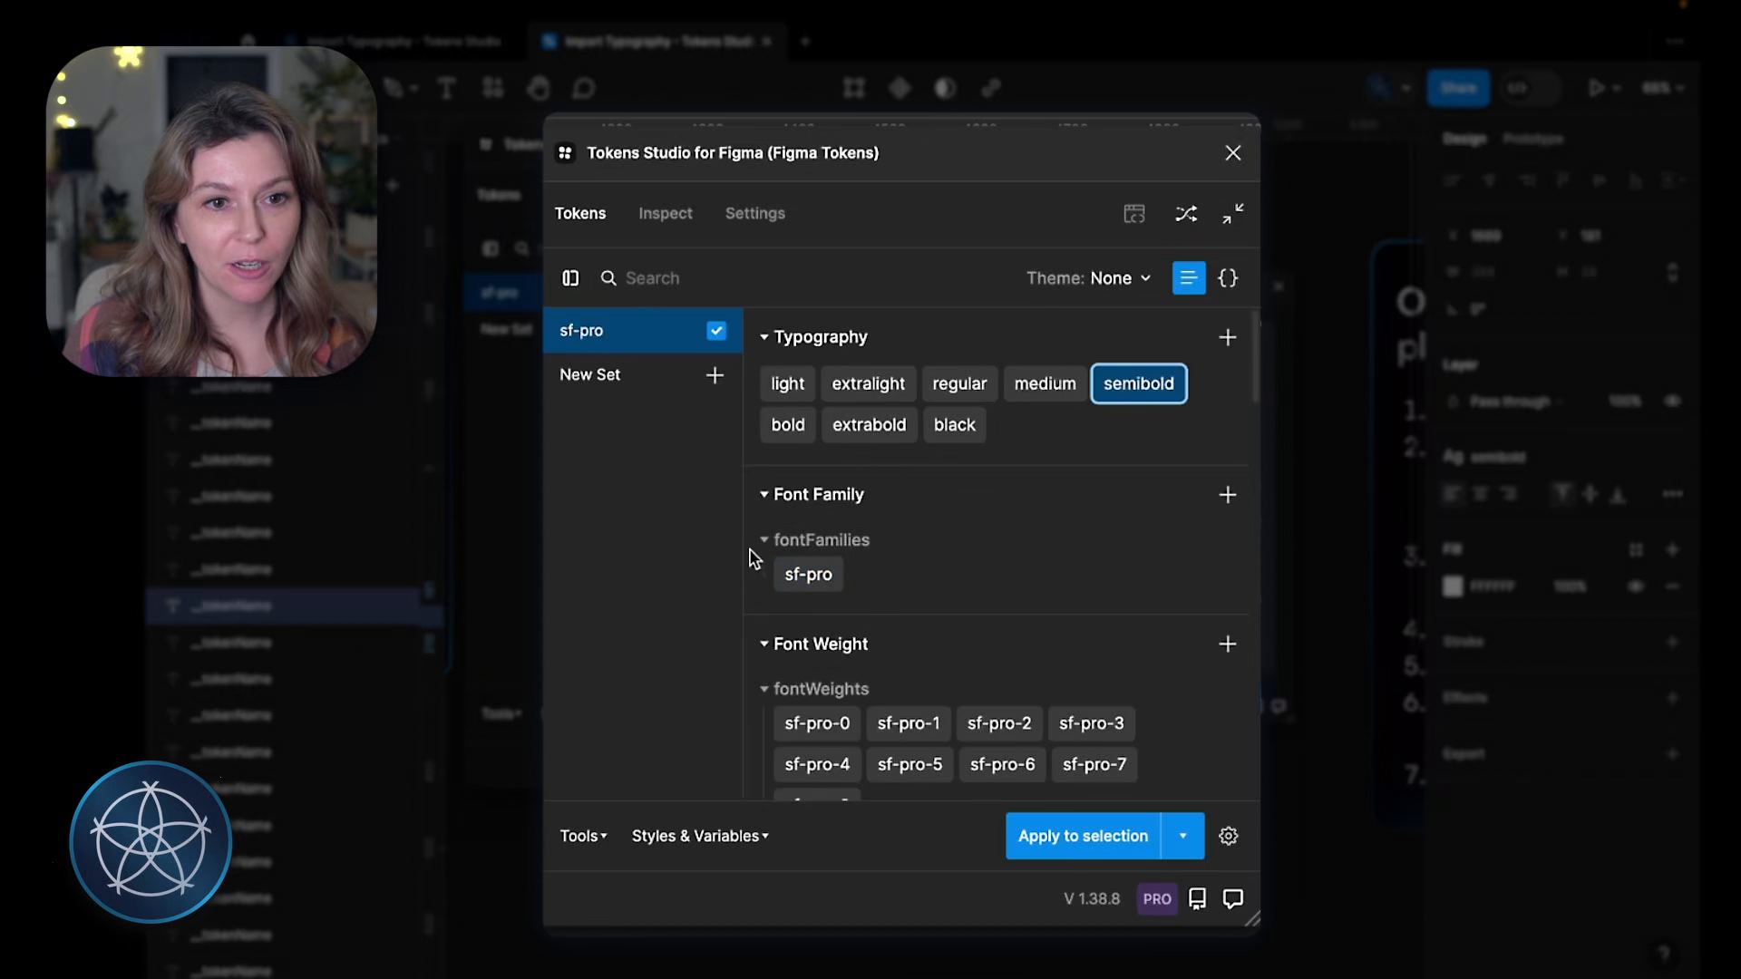
scroll(977, 628, "down", 1)
scroll(977, 627, "down", 2)
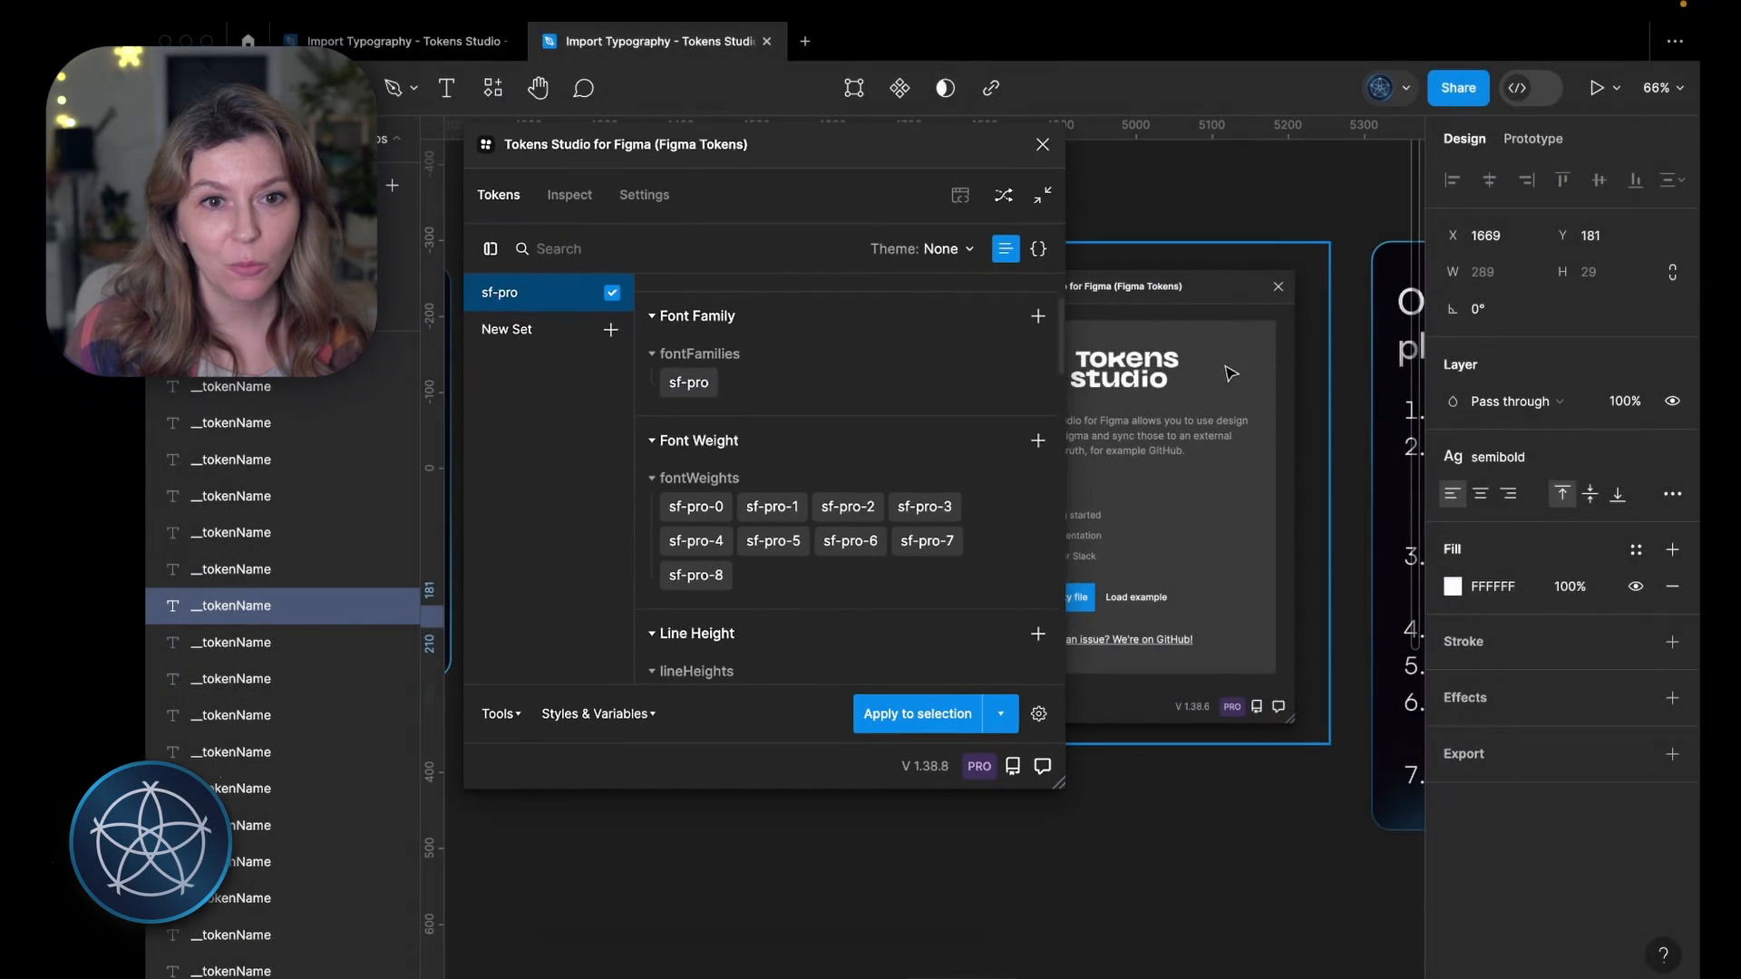
Step: Uncover the canvas beside the plugin window and read the "Rename particle tokens" instruction card
left_click(1226, 370)
left_click_drag(803, 145, 556, 142)
scroll(1088, 264, "down", 3)
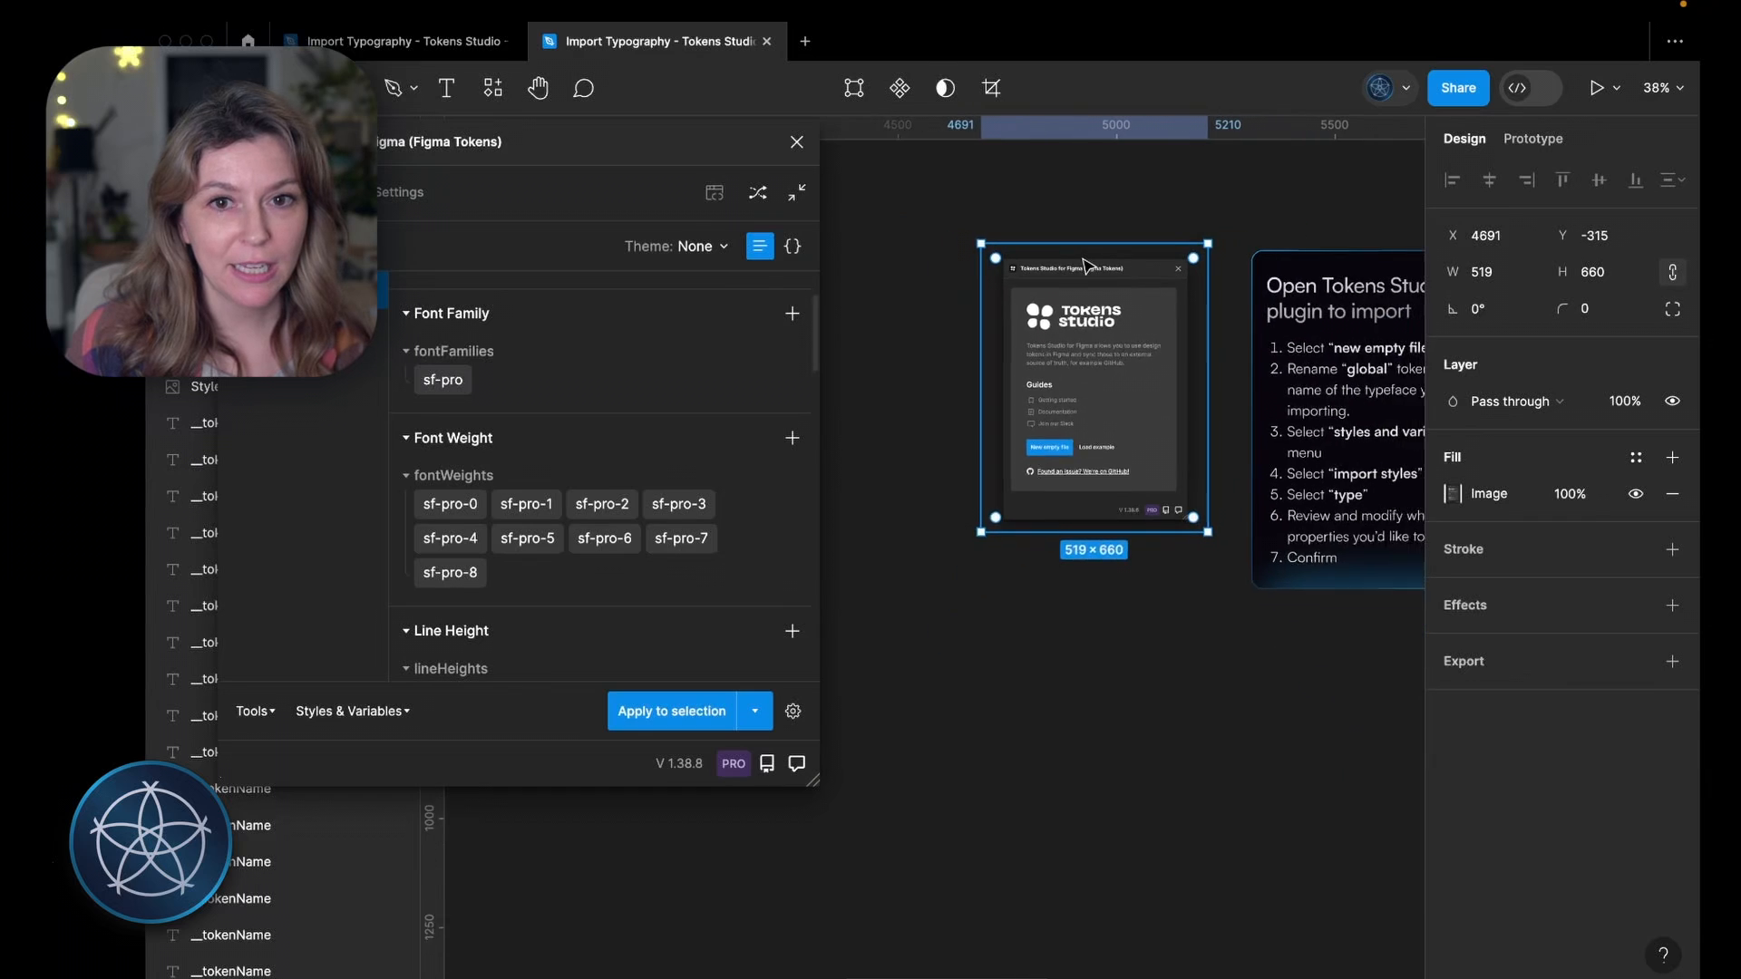
scroll(1093, 254, "right", 4)
scroll(1087, 427, "down", 1)
scroll(1091, 431, "right", 5)
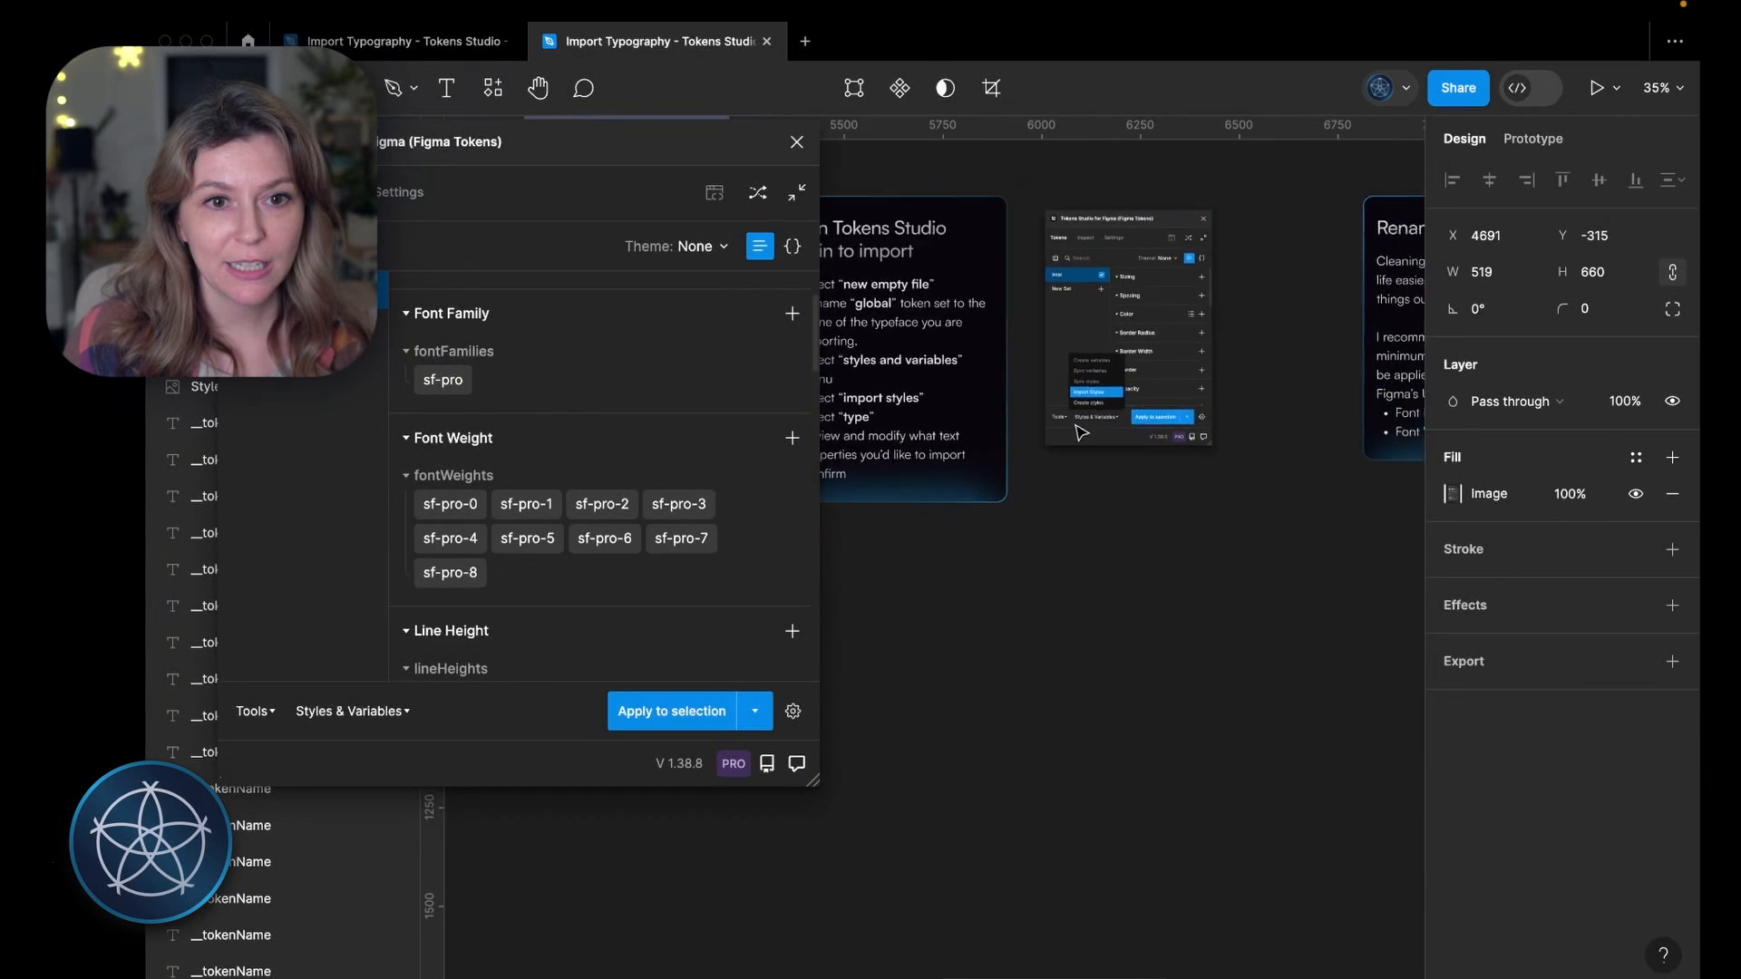
scroll(1068, 360, "right", 2)
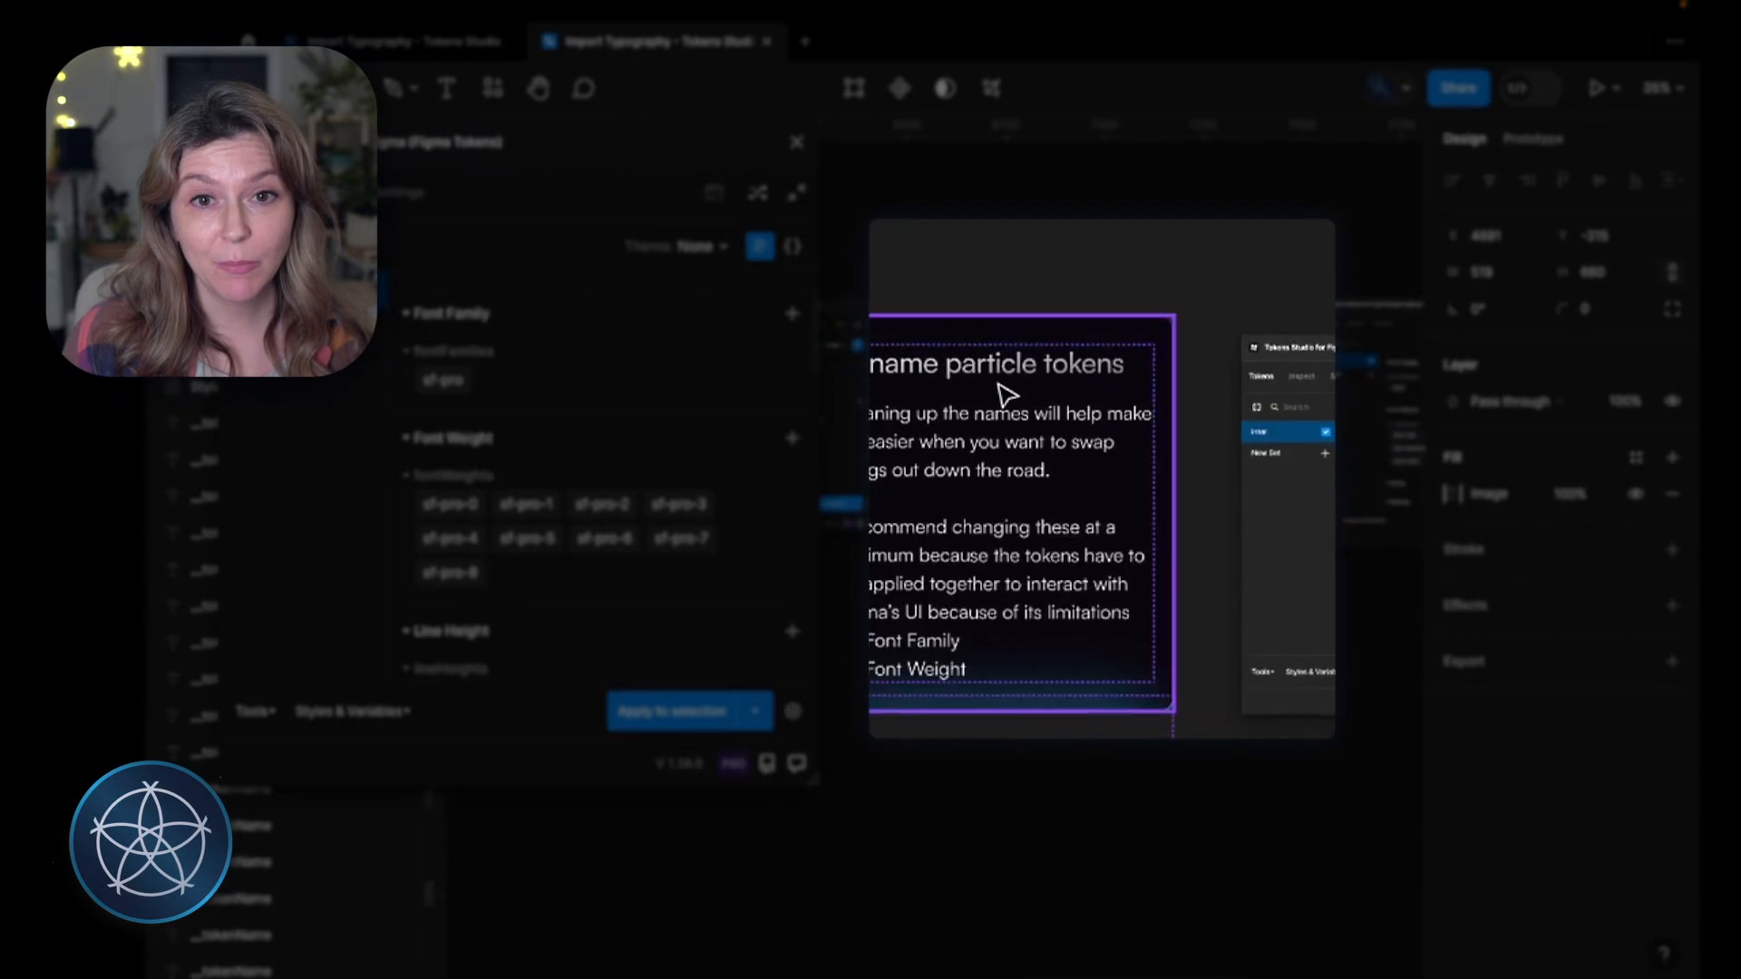
scroll(1003, 389, "left", 2)
Step: Rename the Thin font-weight token sf-pro-0 to fontWeights.sf-pro-thin and remap its uses in the selection
left_click_drag(523, 156, 801, 170)
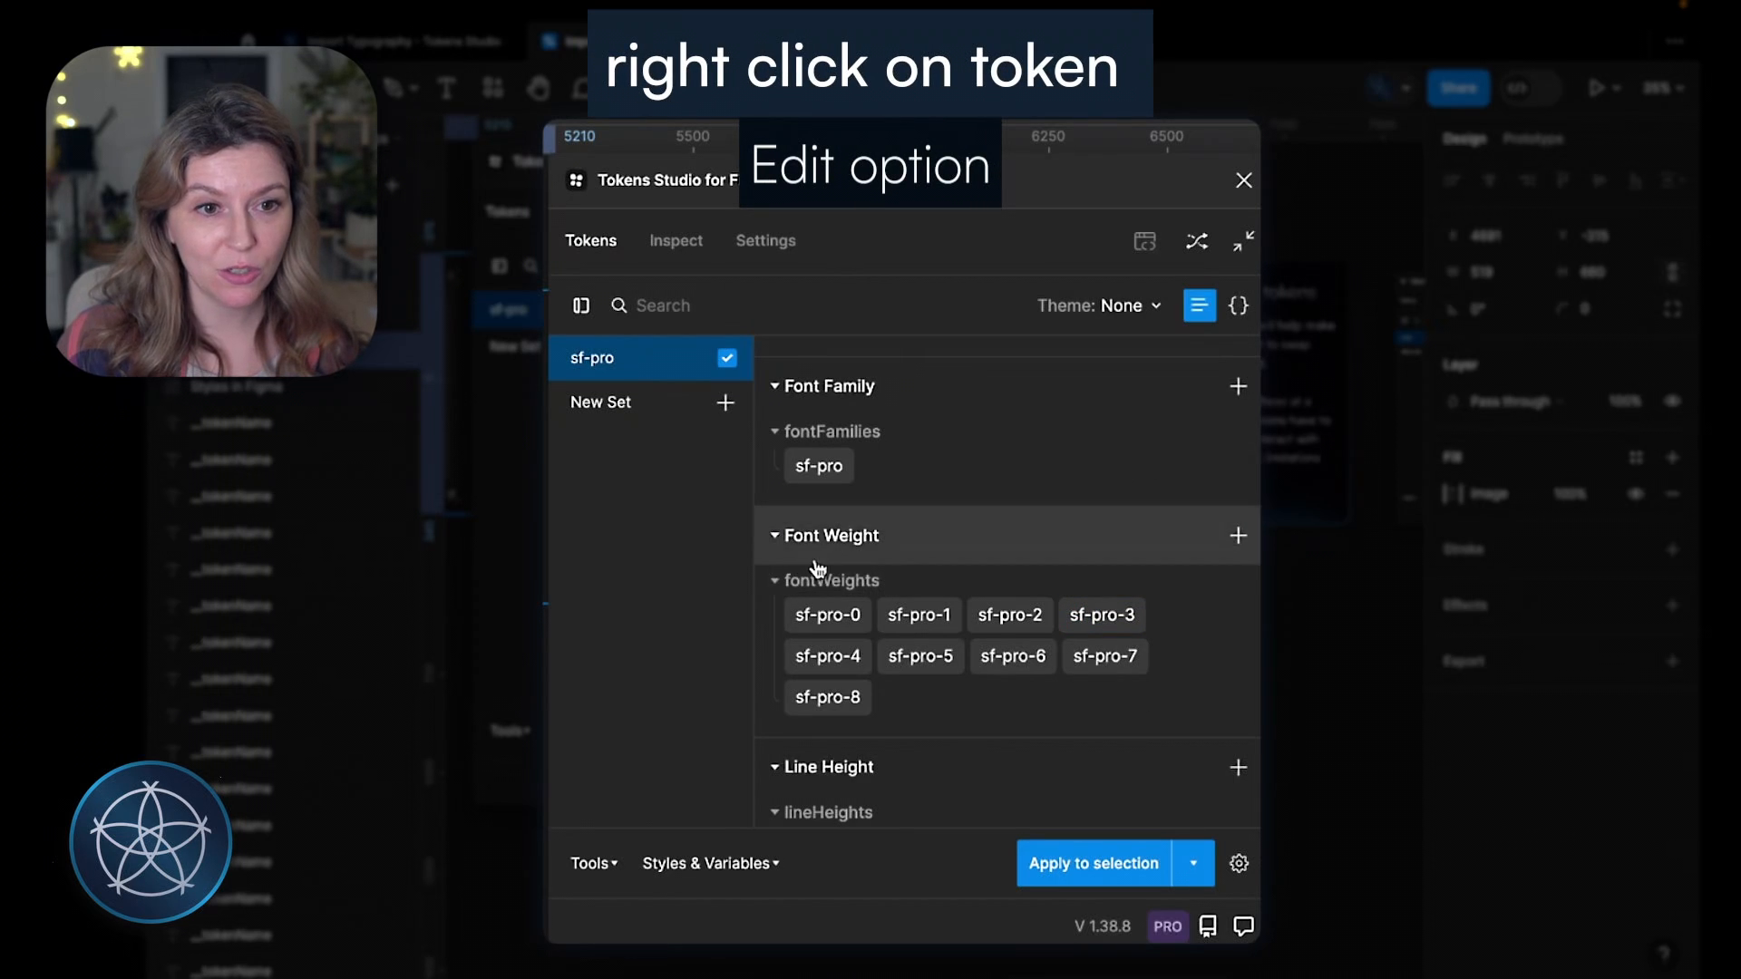
right_click(825, 624)
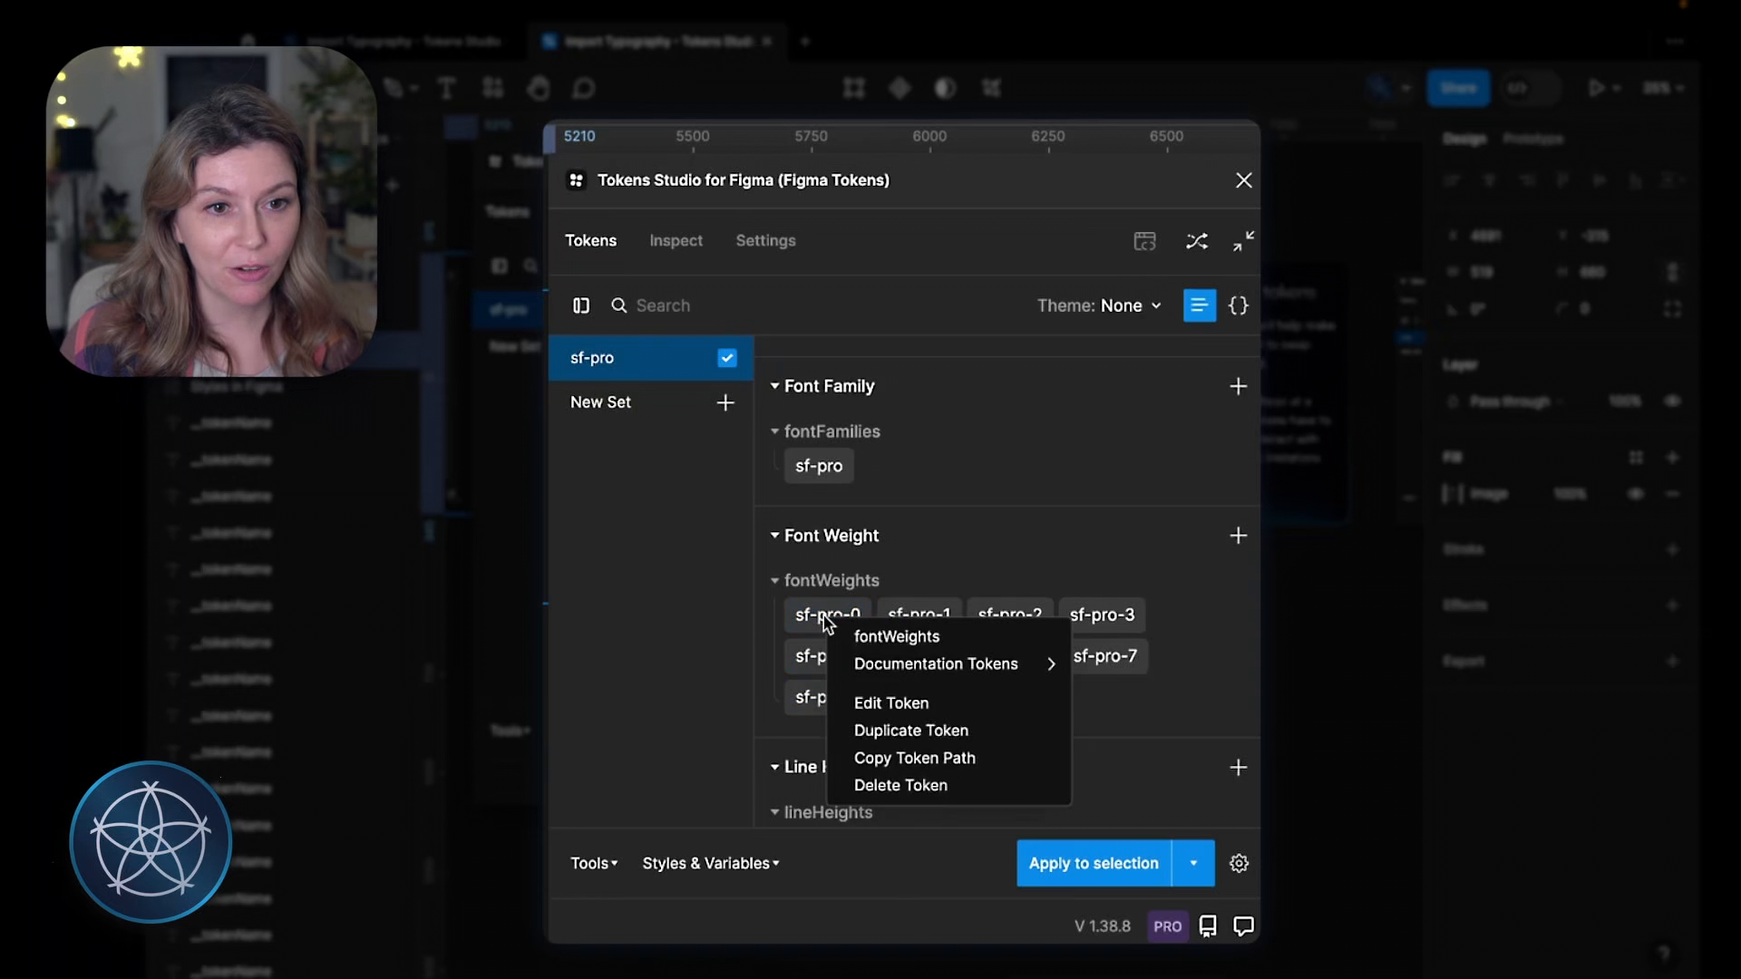
left_click(910, 703)
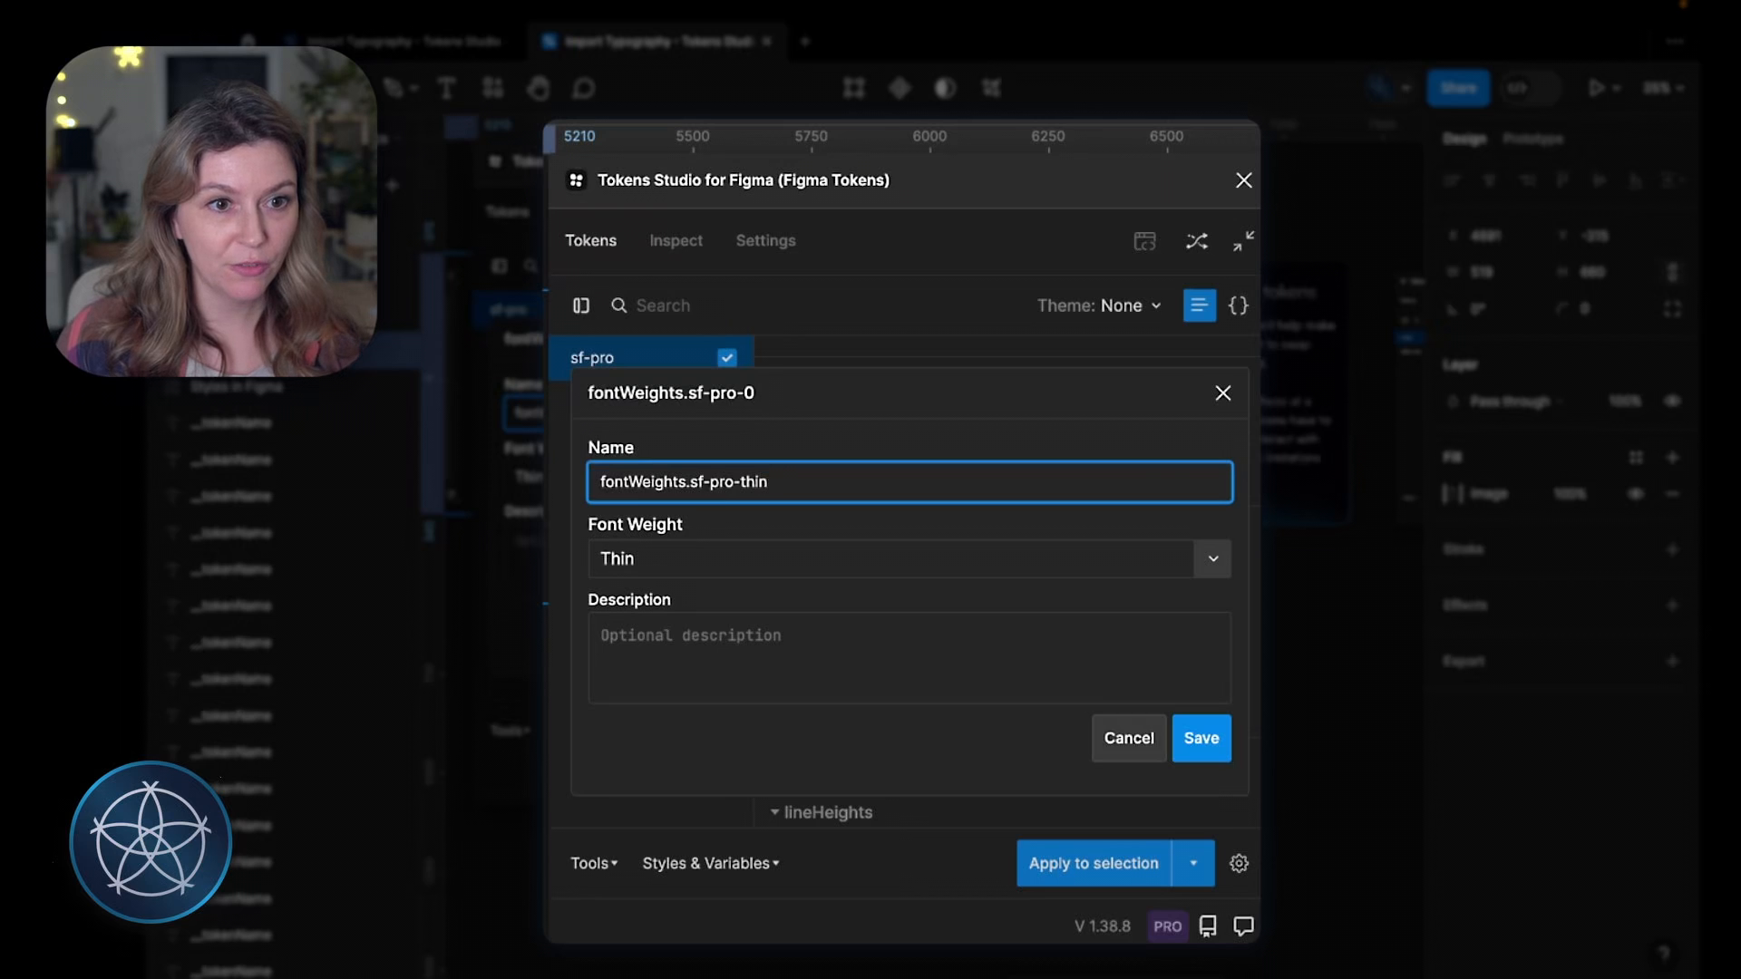
type("thin")
left_click(1206, 750)
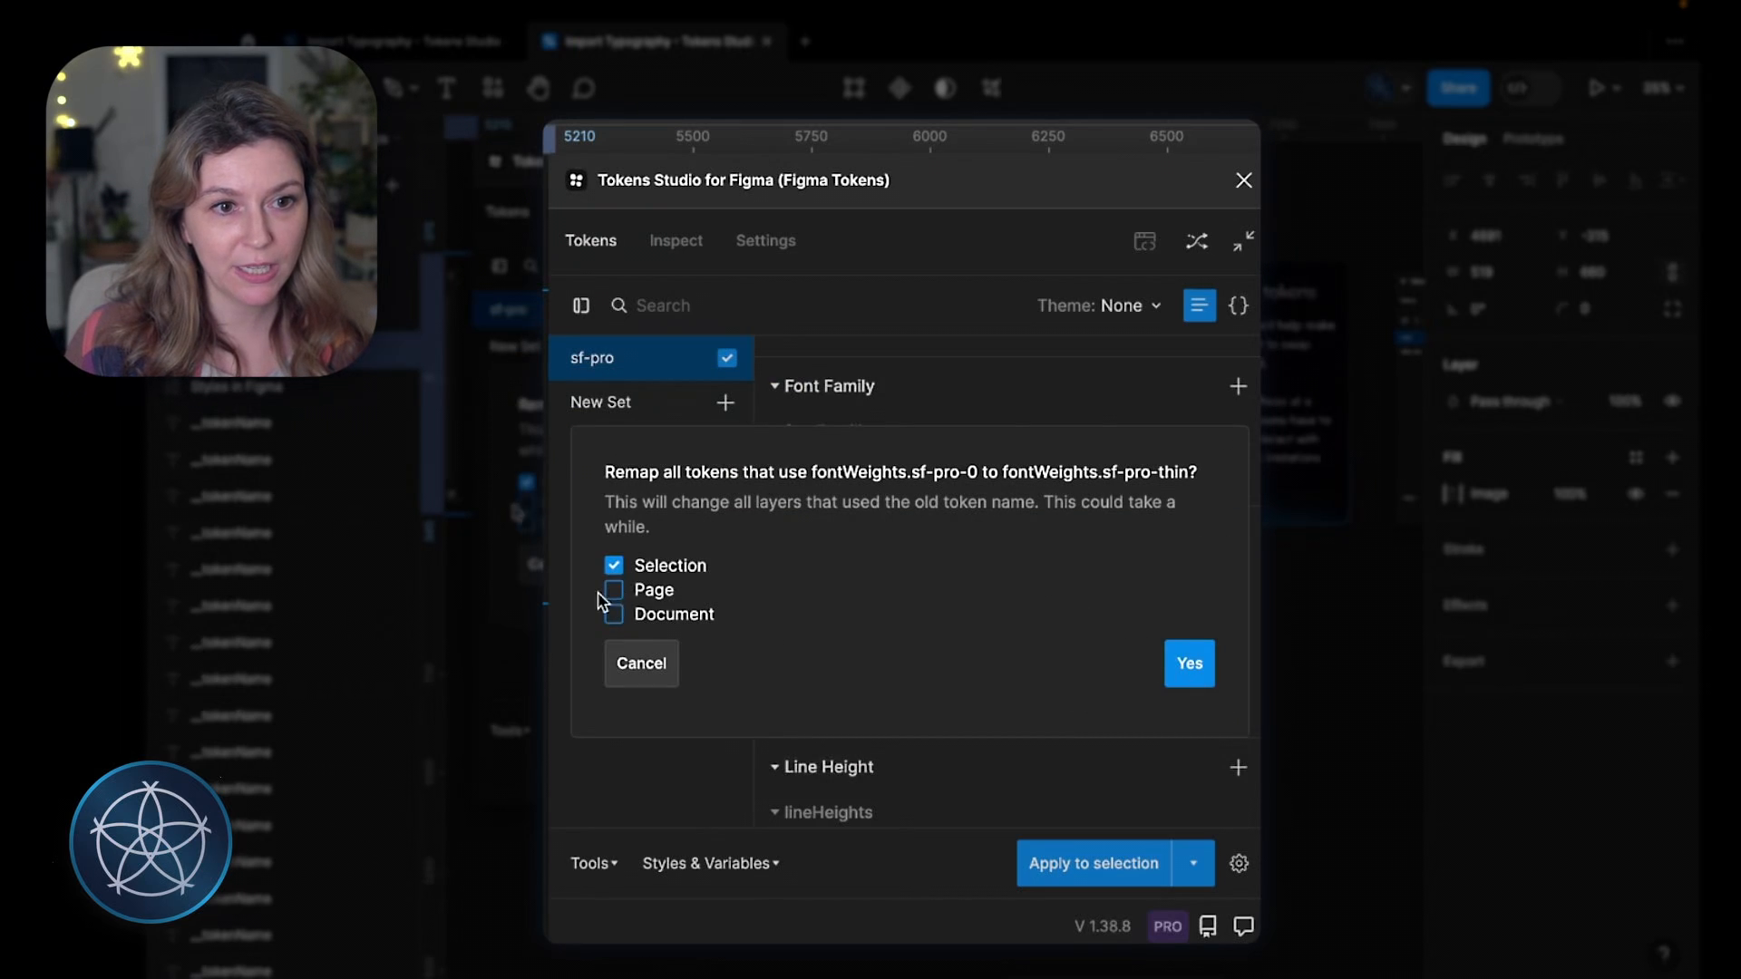
left_click(1190, 681)
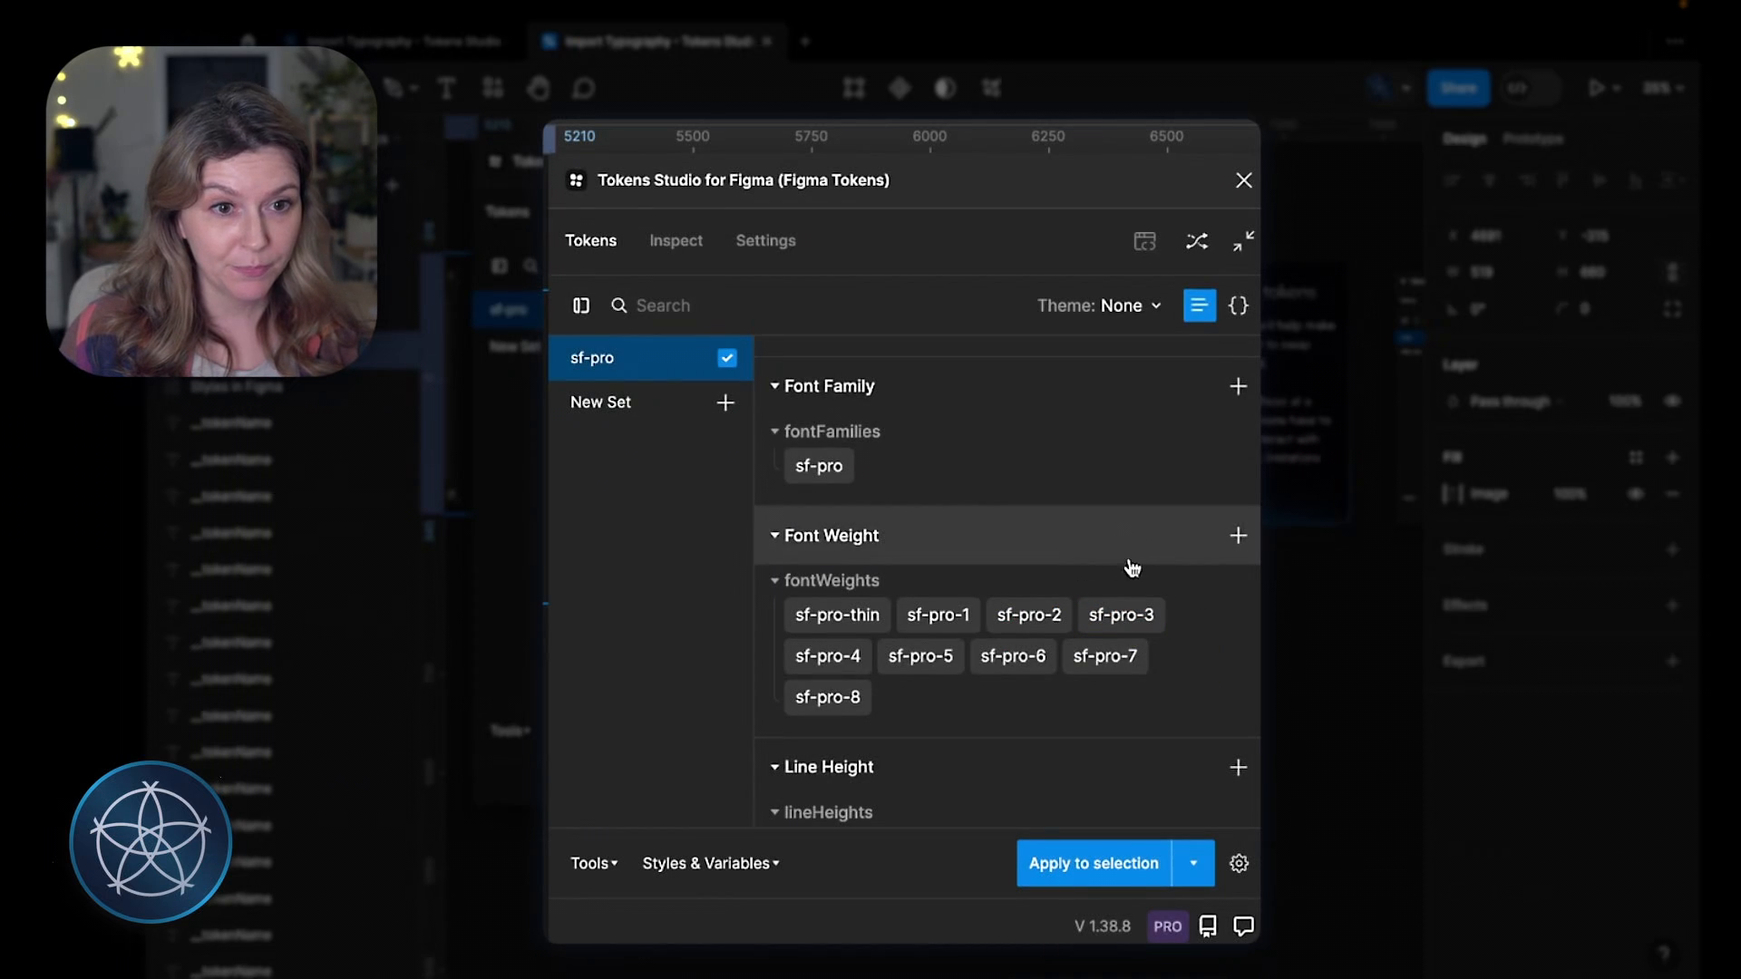
Step: Rename the Ultralight font-weight token sf-pro-1 to fontWeights.sf-pro-ultralight
left_click(835, 620)
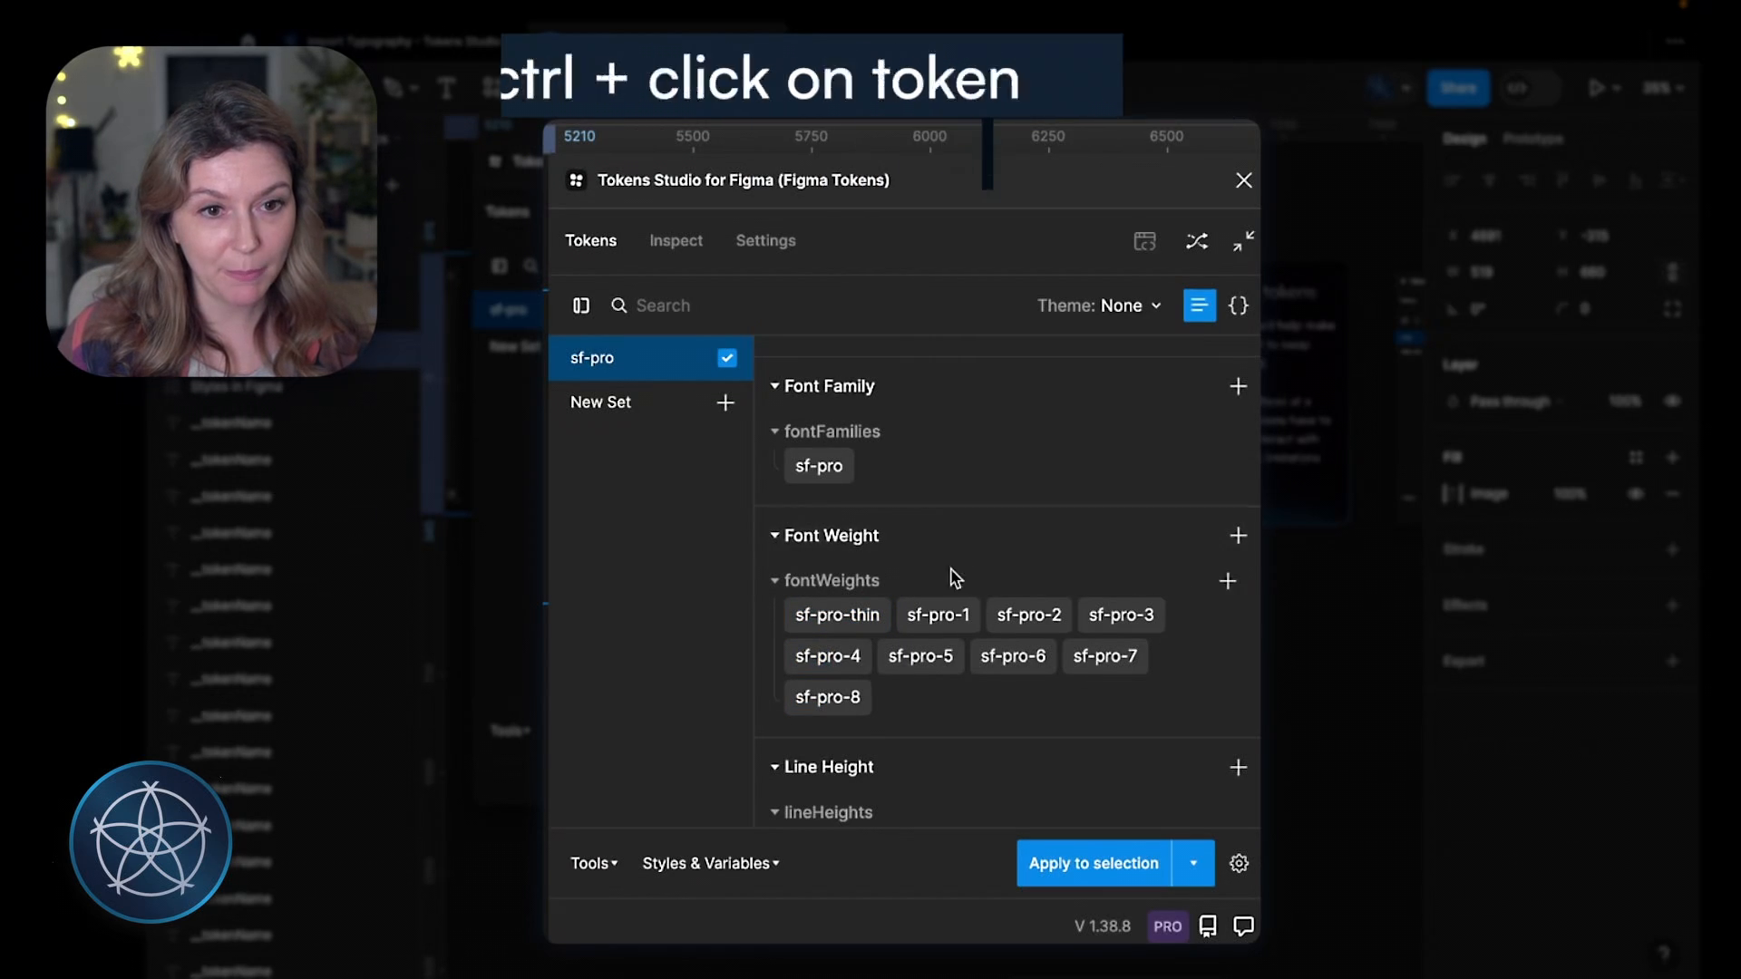
left_click(931, 625)
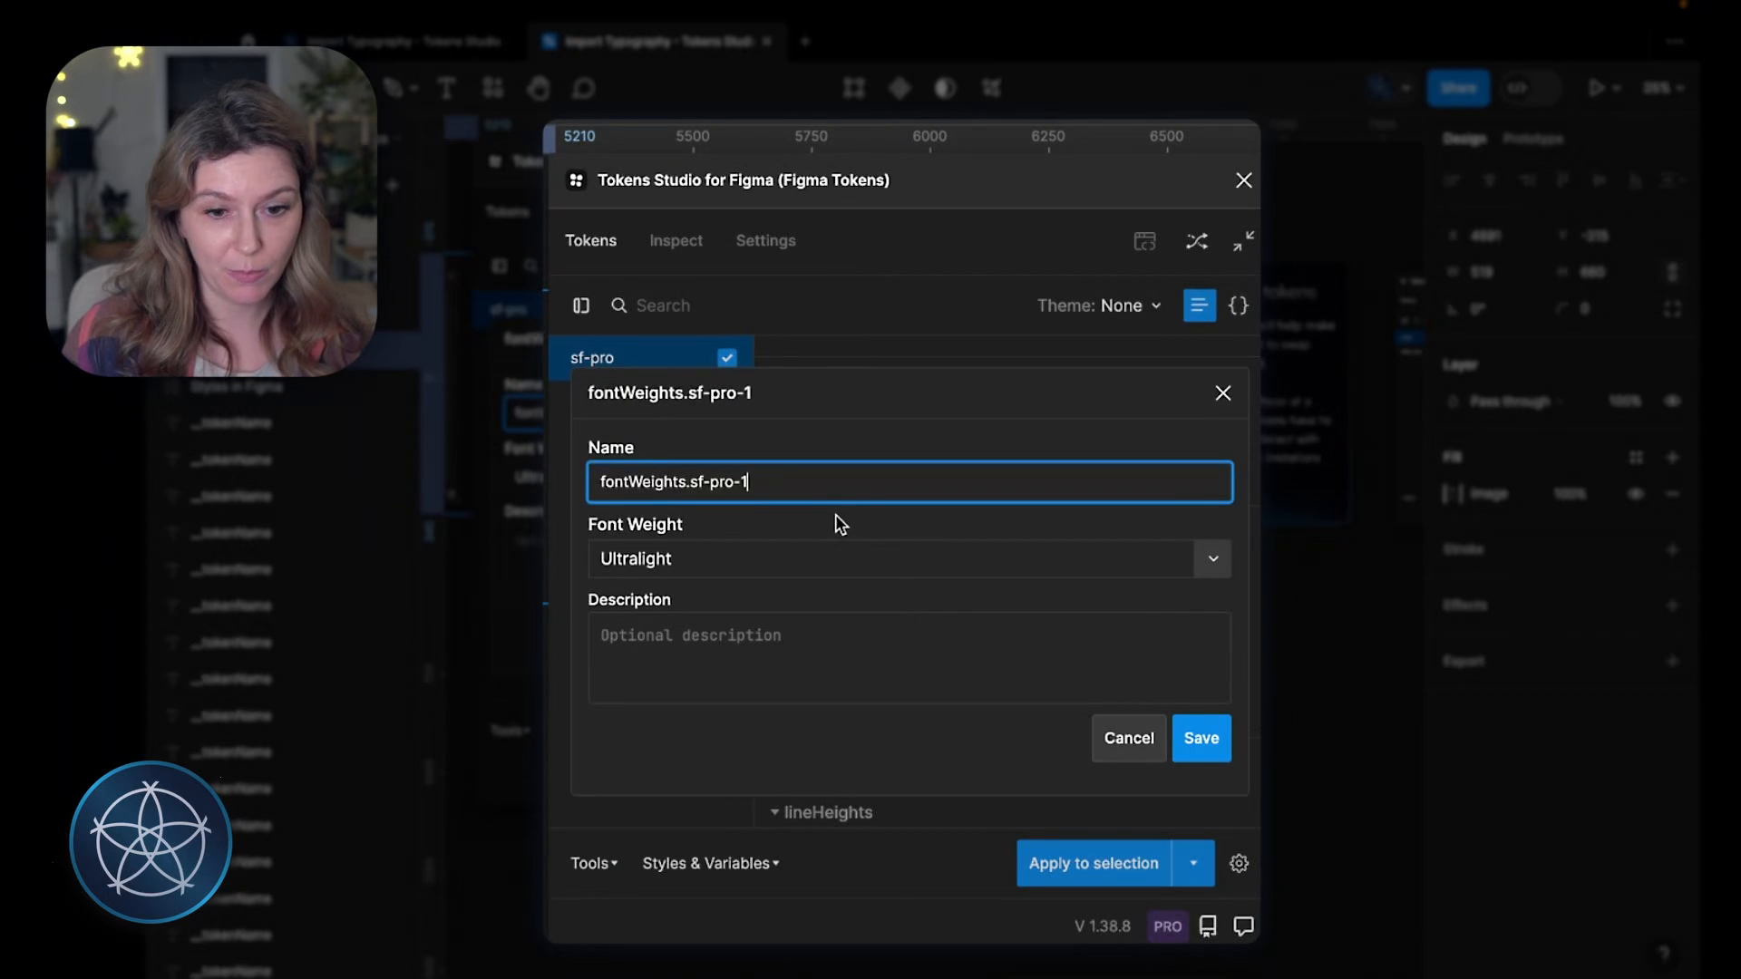
key("BackSpace")
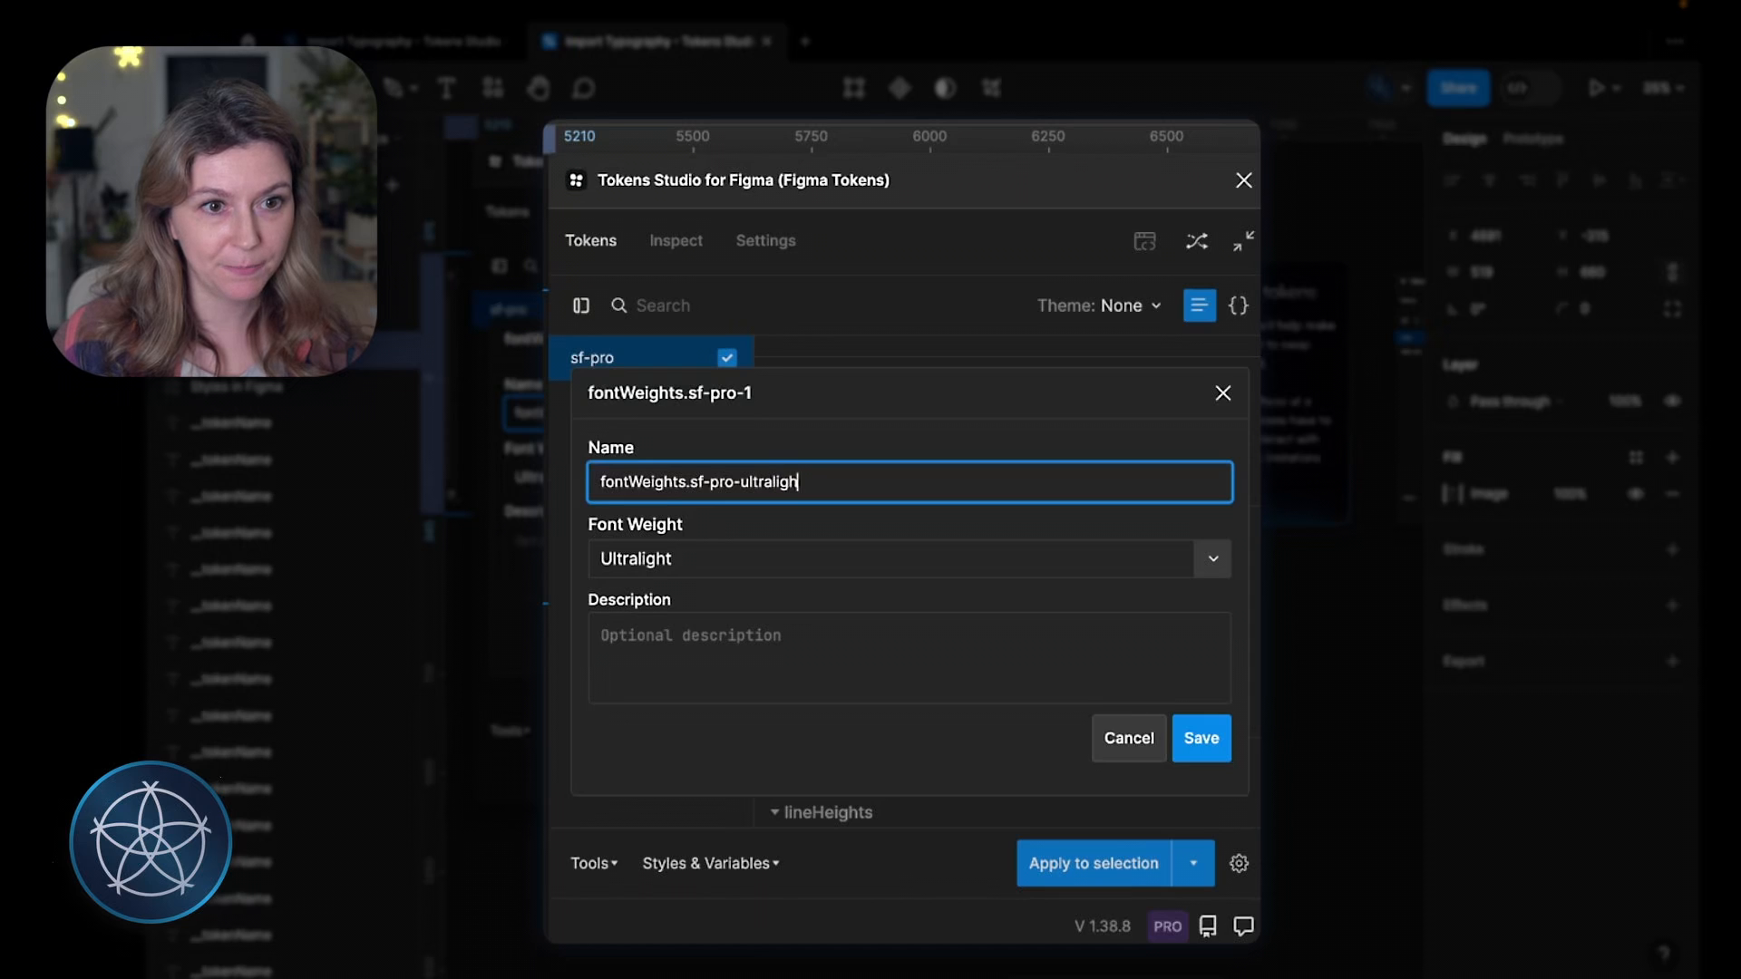
key("Return")
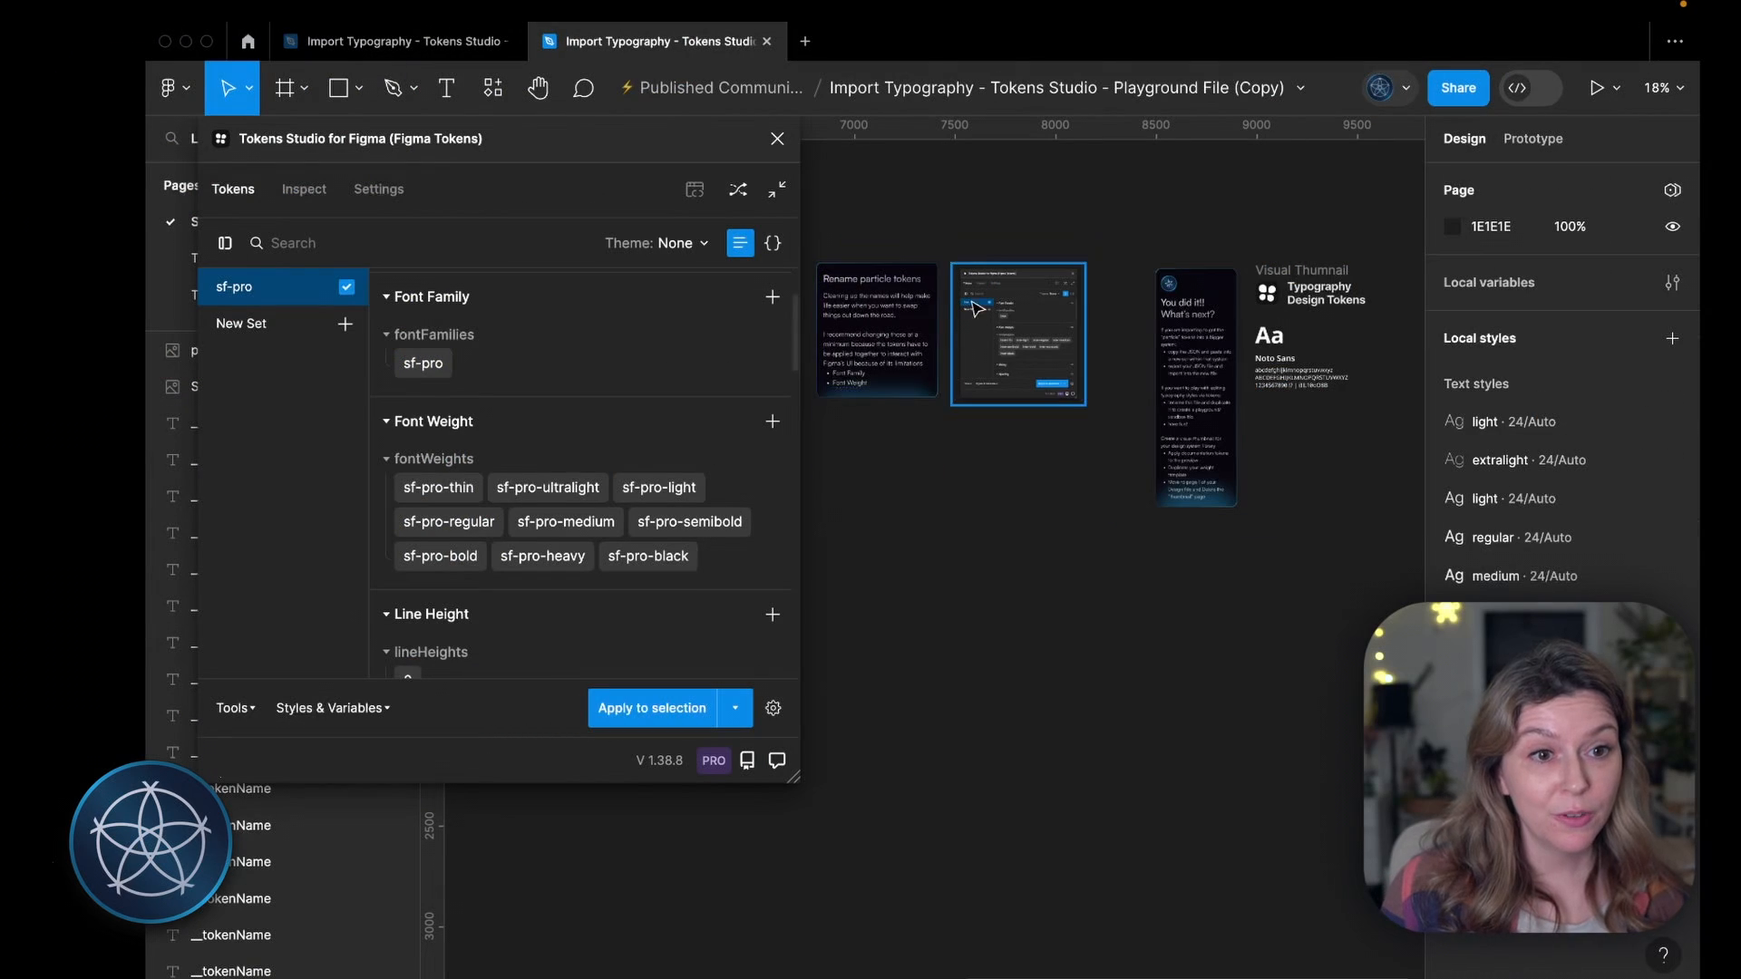
Step: Examine the "You did it!! What's next?" card and the Typography Design Tokens visual thumbnail beside it
left_click(896, 285)
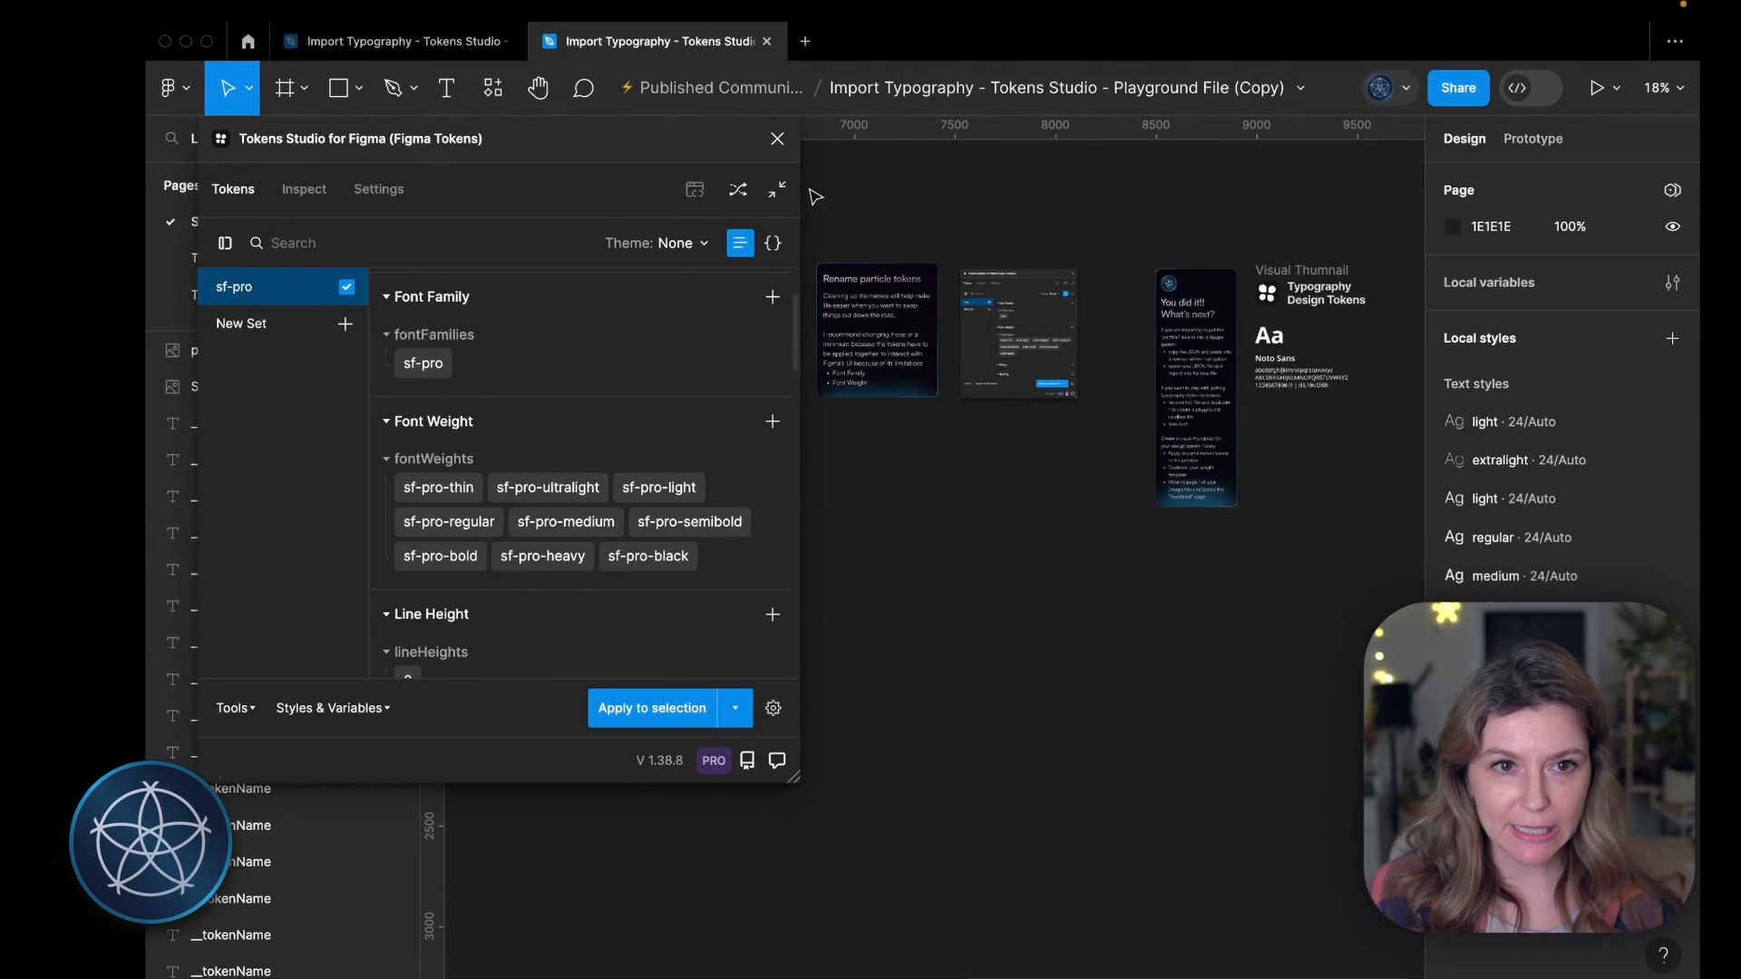
scroll(1188, 345, "right", 3)
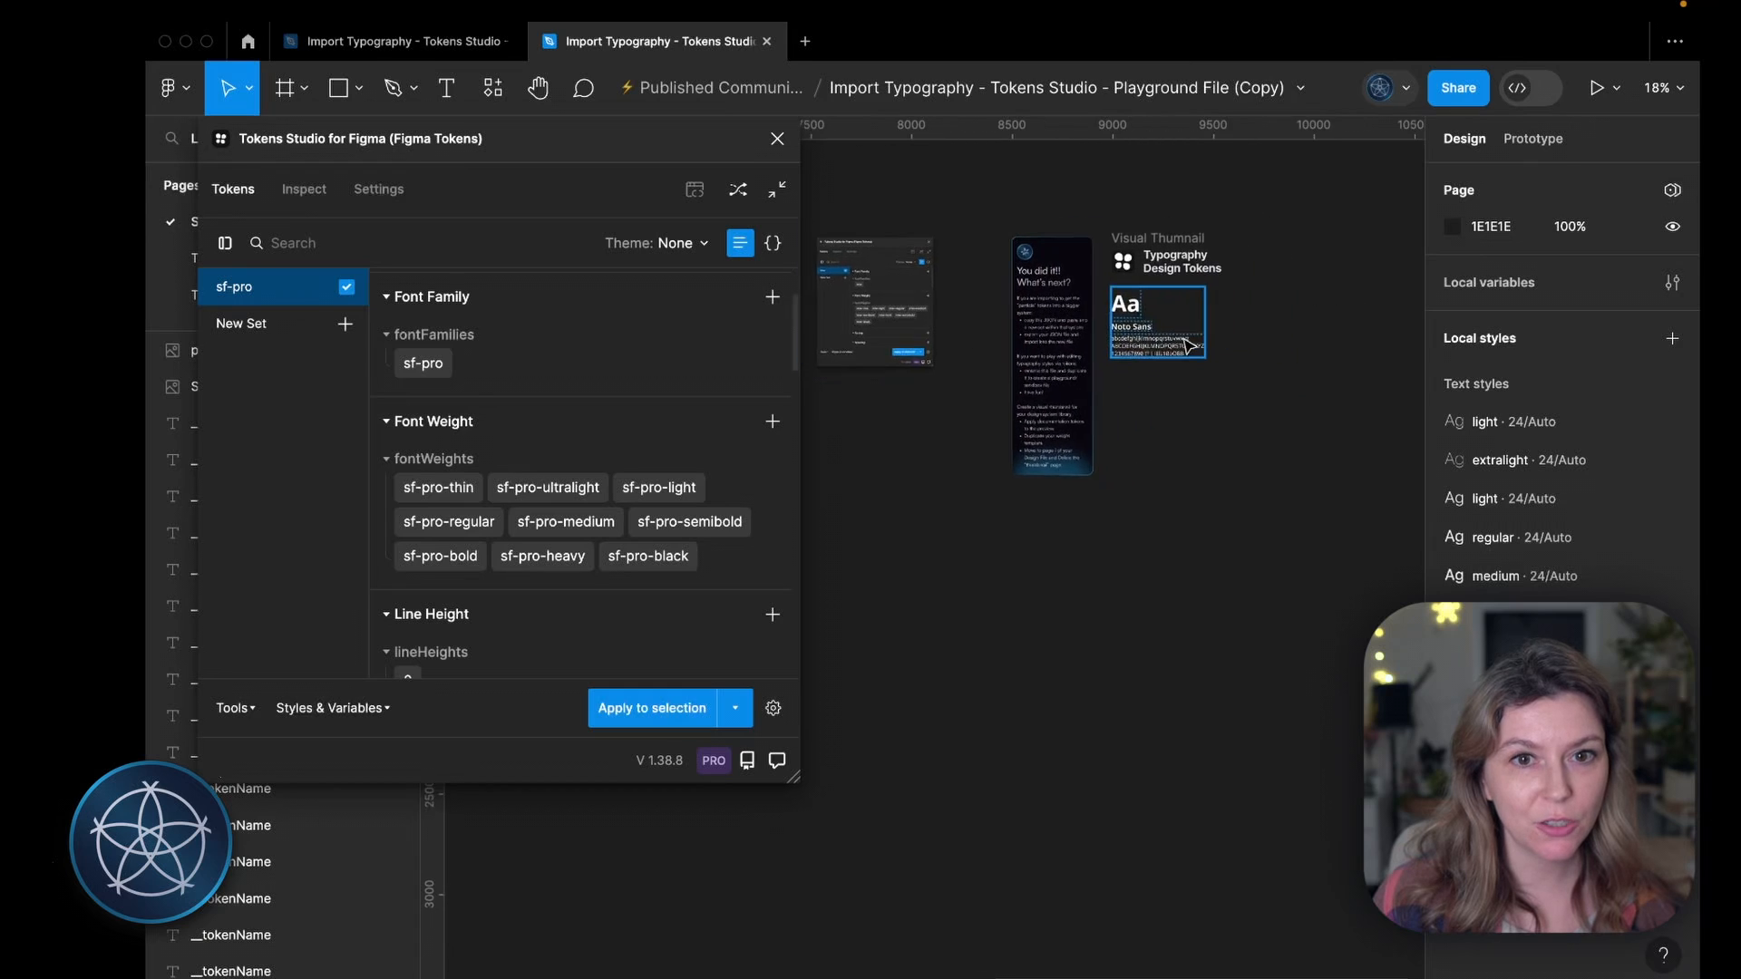
scroll(1188, 350, "right", 3)
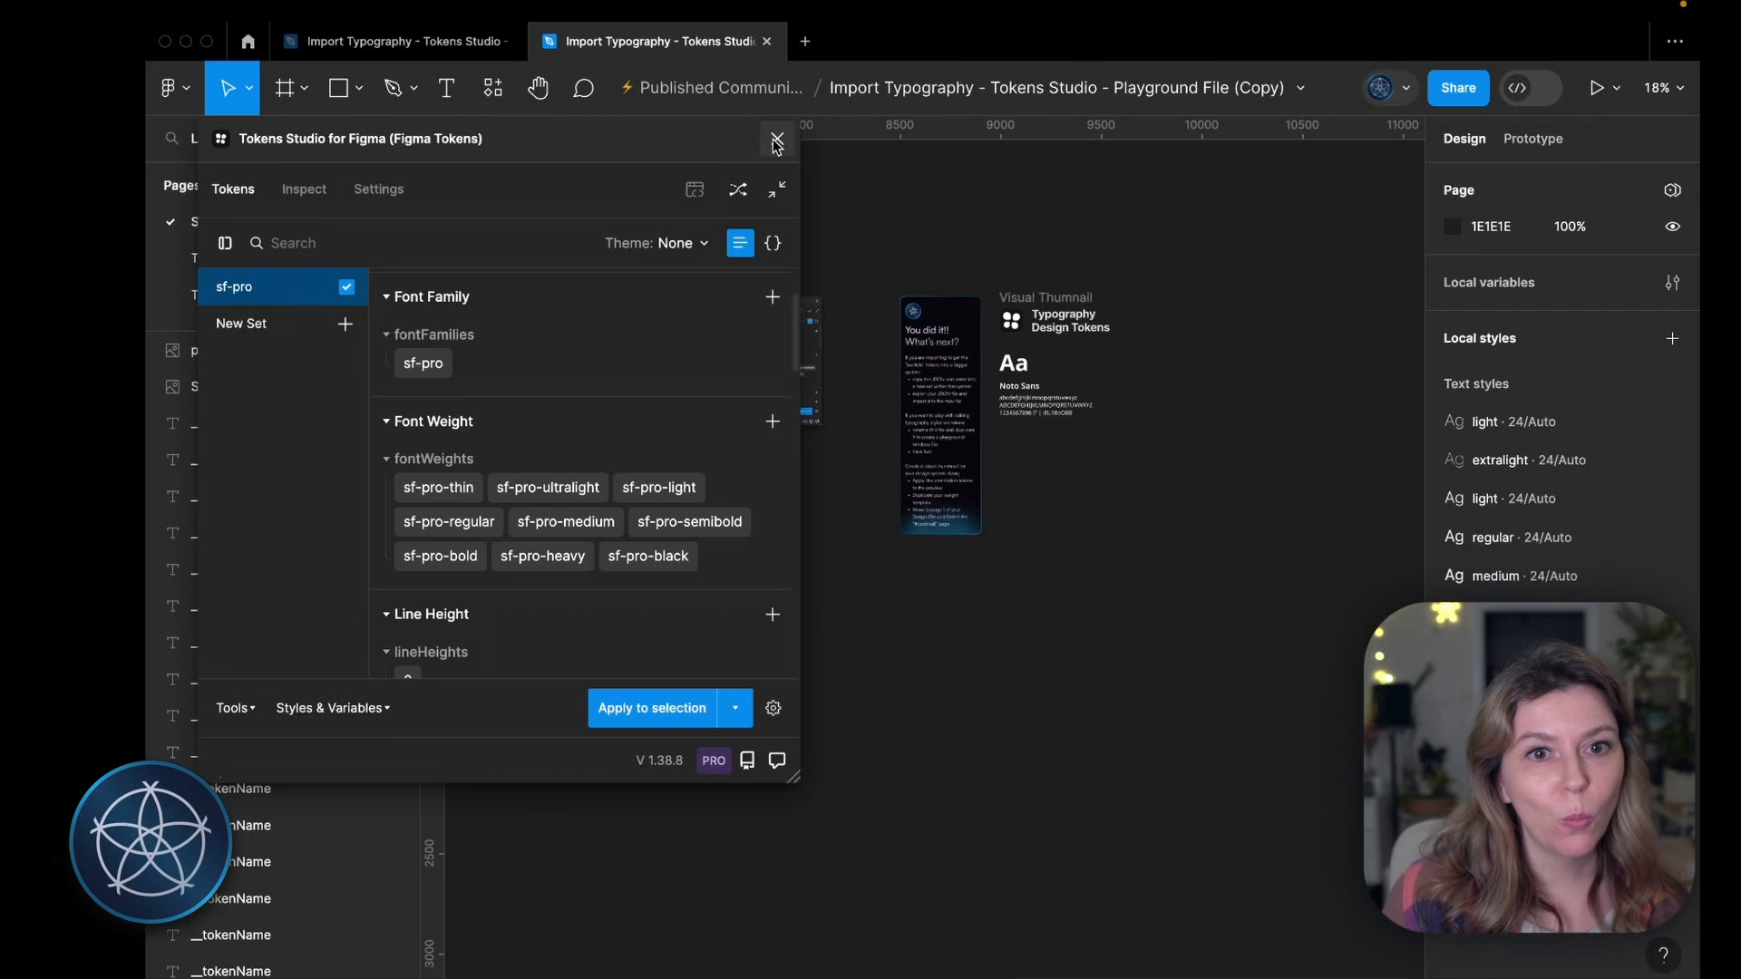
scroll(943, 353, "up", 5)
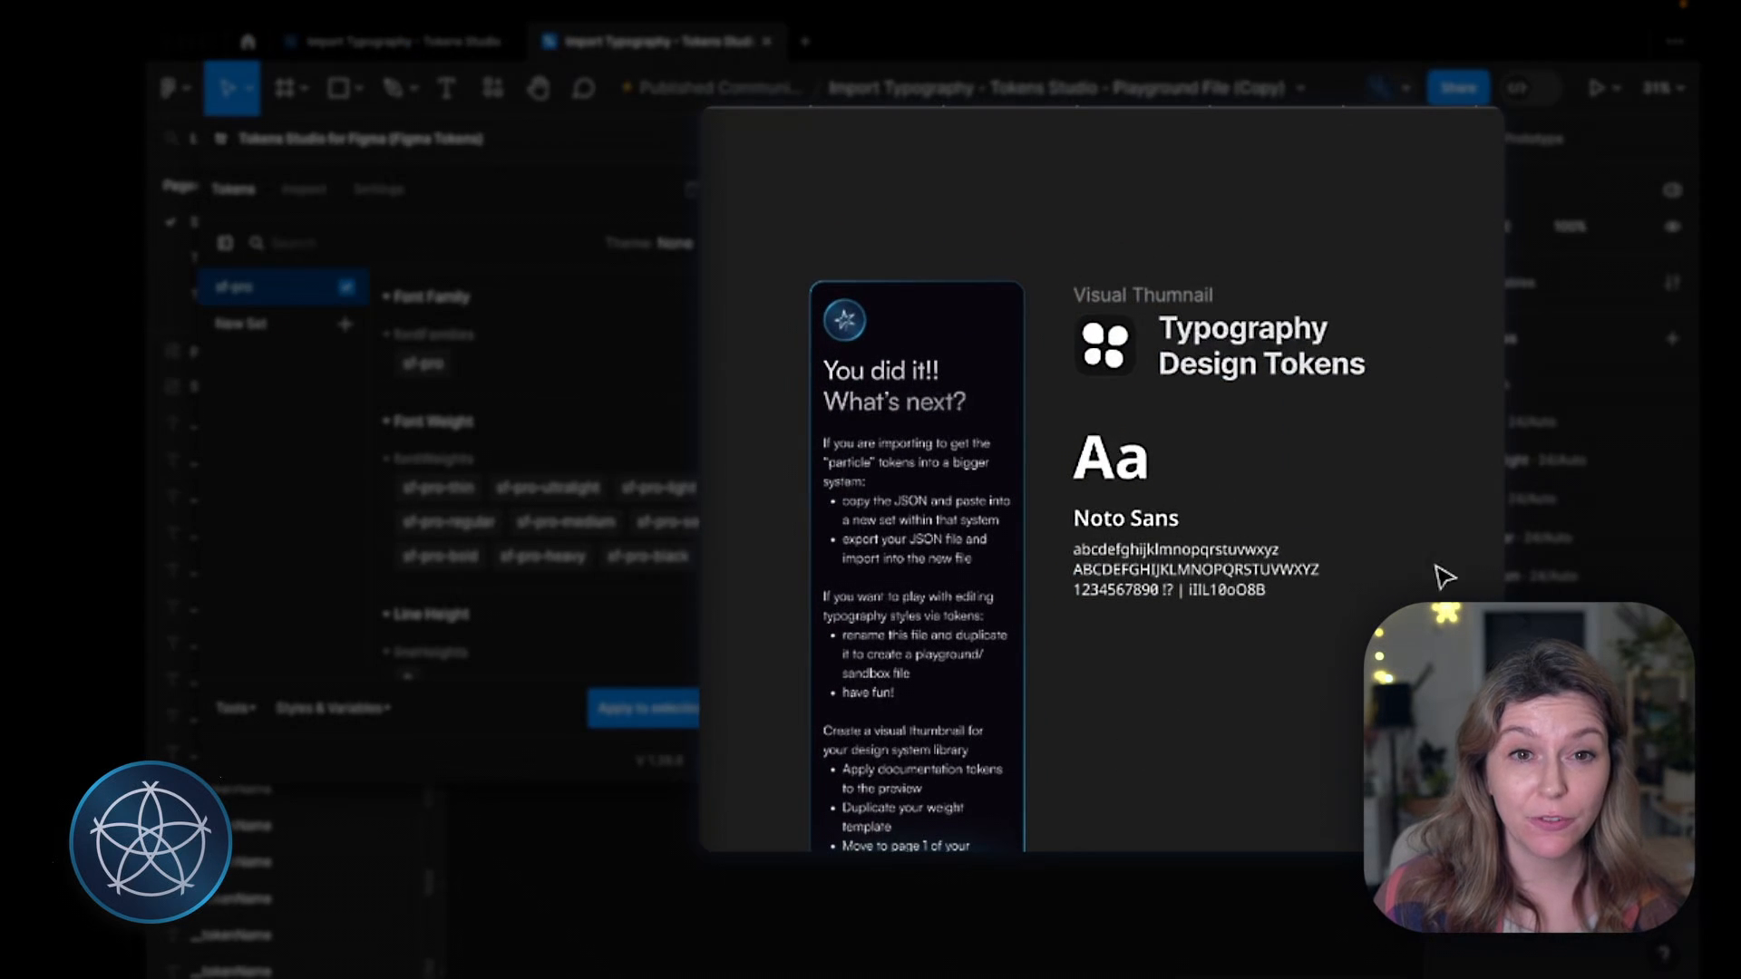
scroll(976, 443, "right", 3)
scroll(1006, 347, "down", 2)
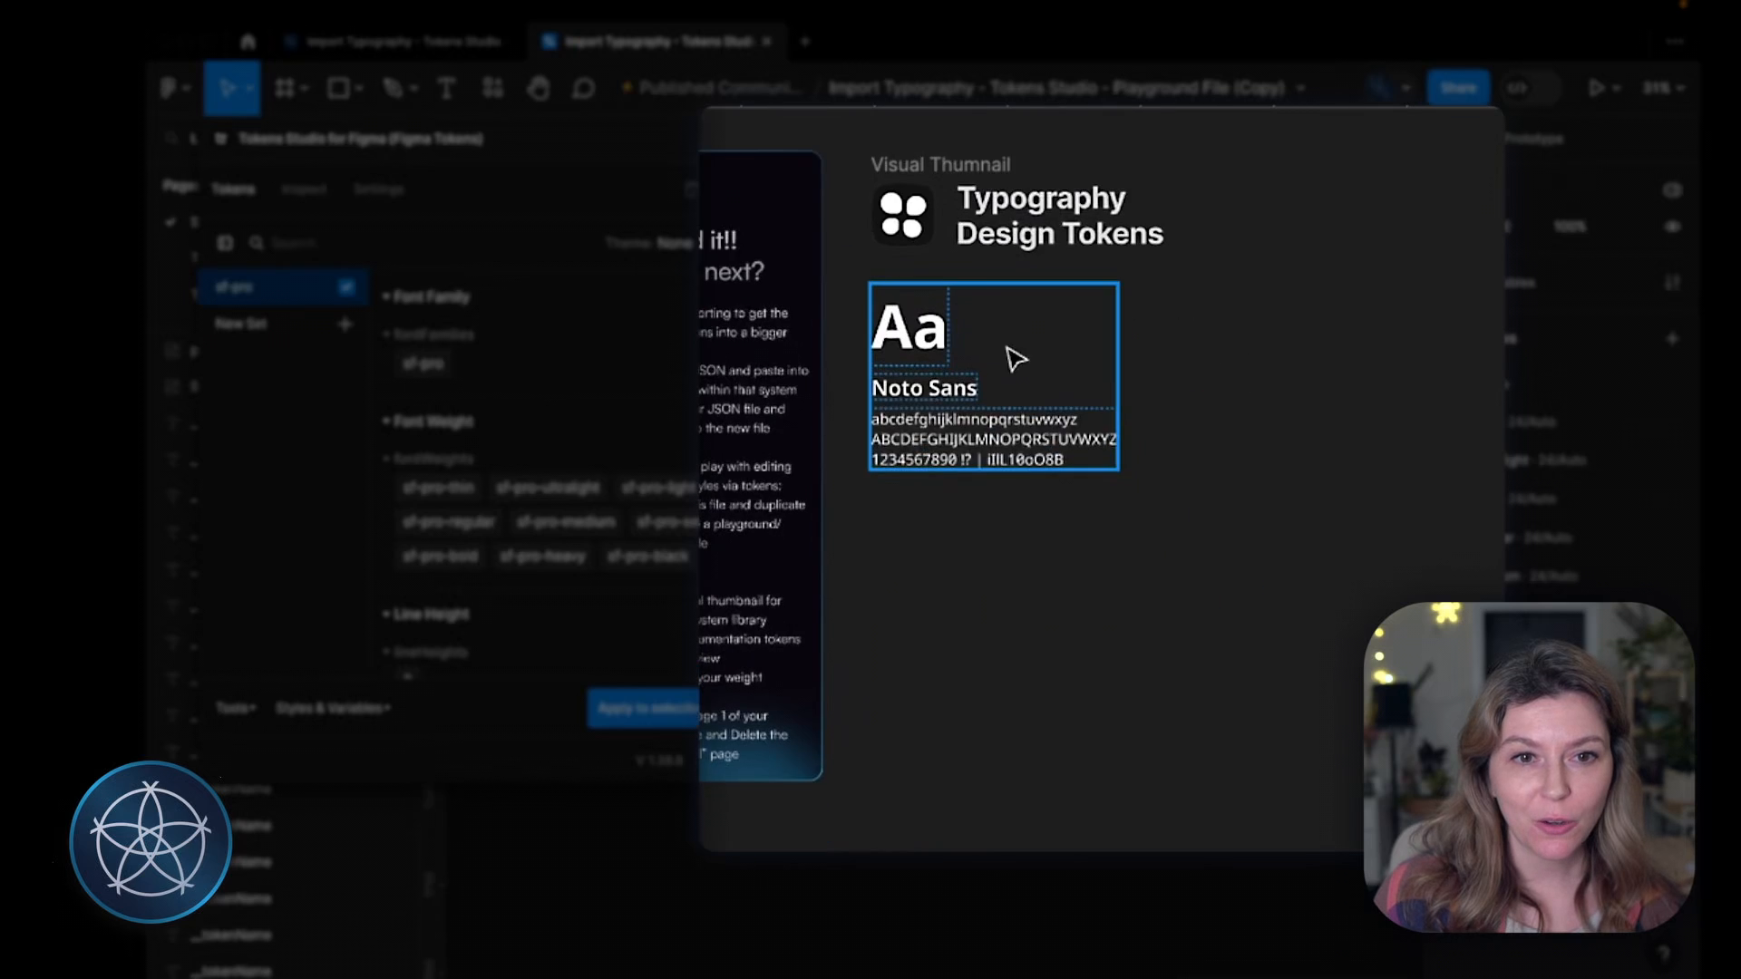
scroll(1008, 354, "down", 2)
scroll(1049, 405, "left", 4)
scroll(1075, 408, "up", 3)
scroll(1069, 354, "right", 1)
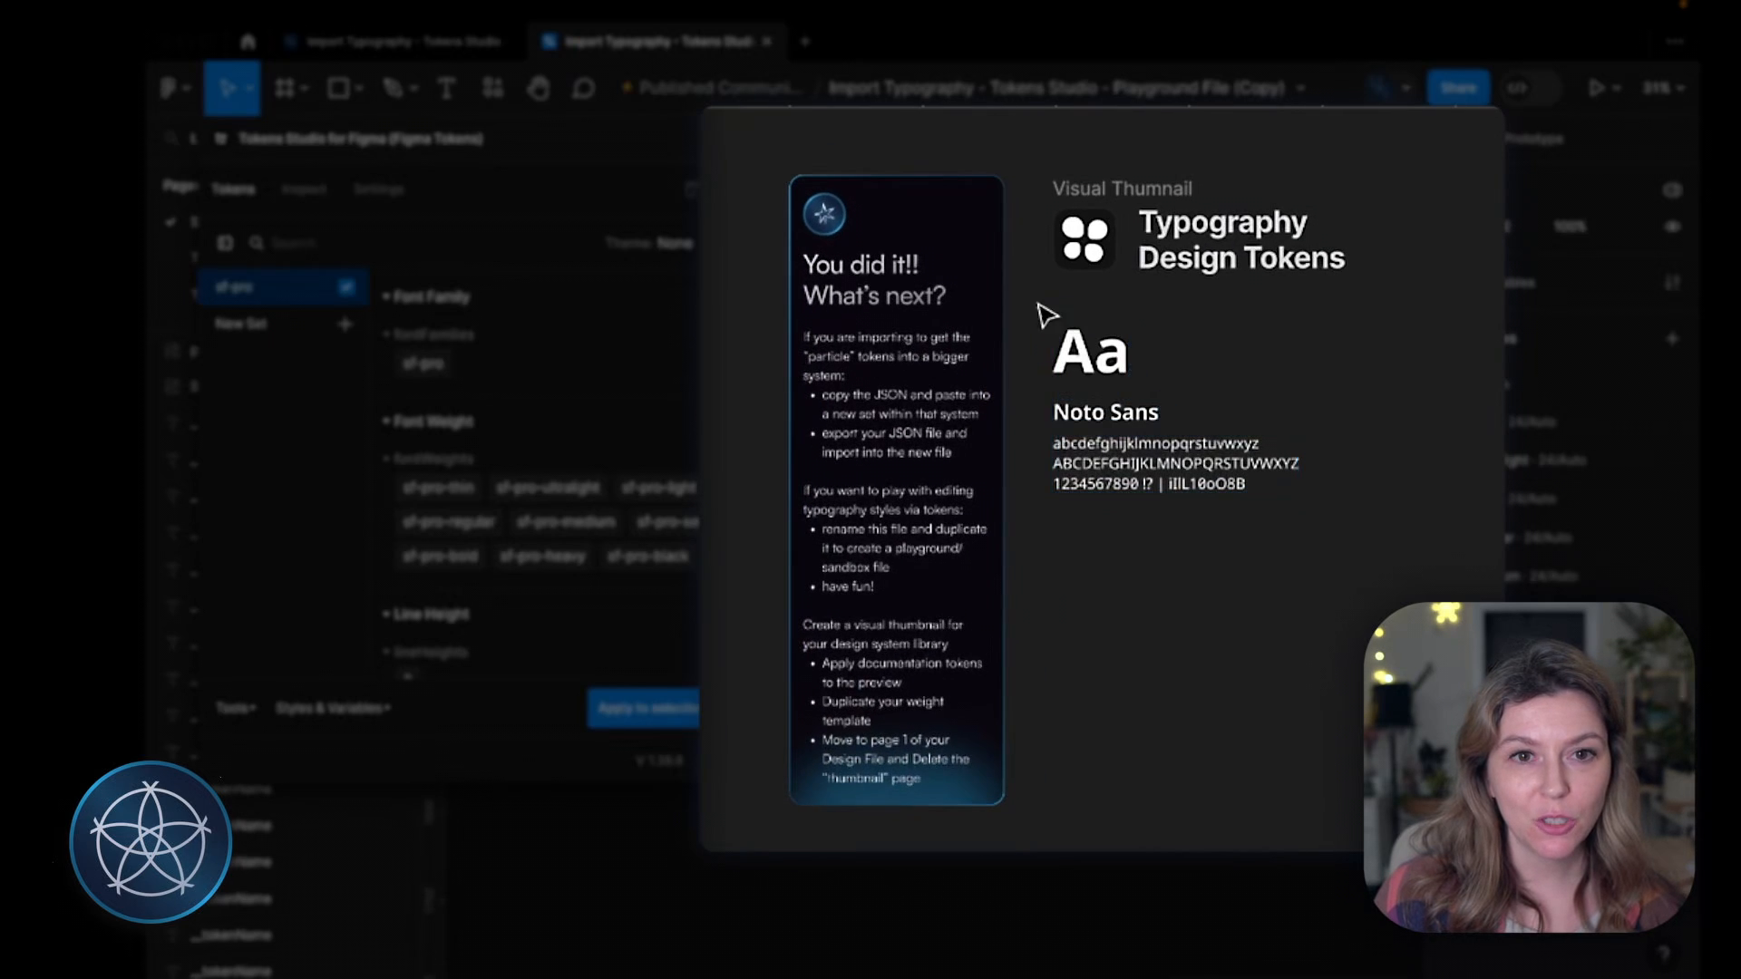
Step: Apply the sf-pro font family token's Value as a documentation token to the Noto Sans label in the visual thumbnail
double_click(1108, 363)
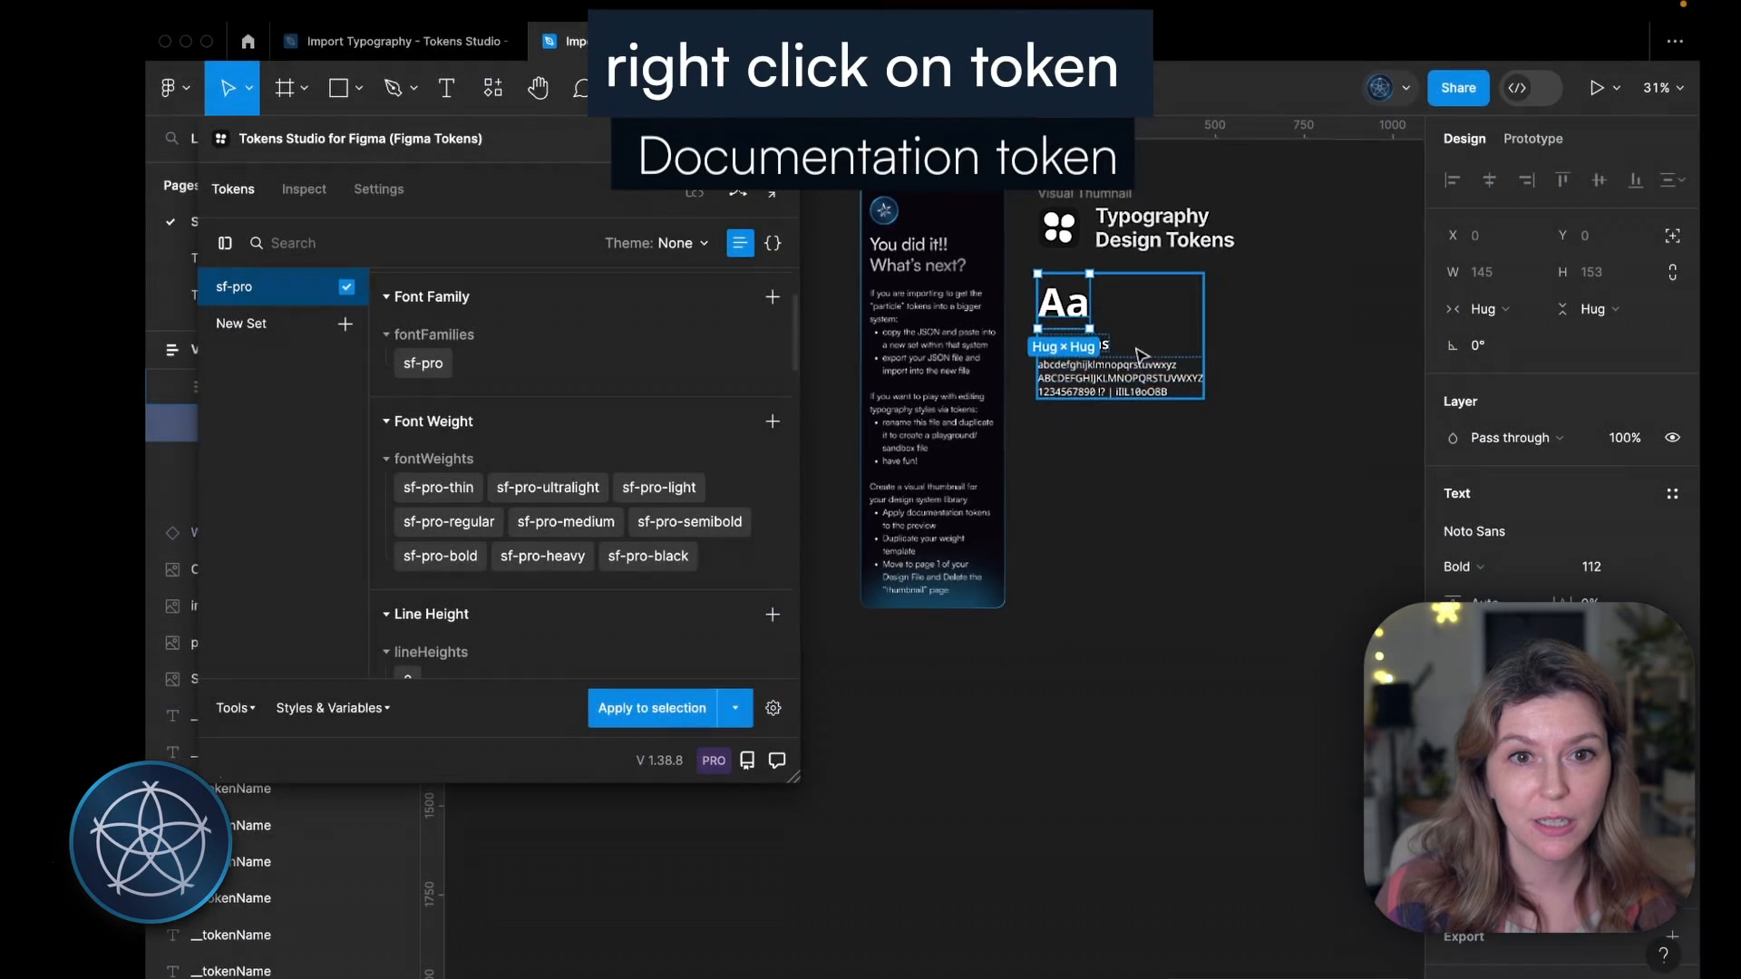
left_click(1290, 318)
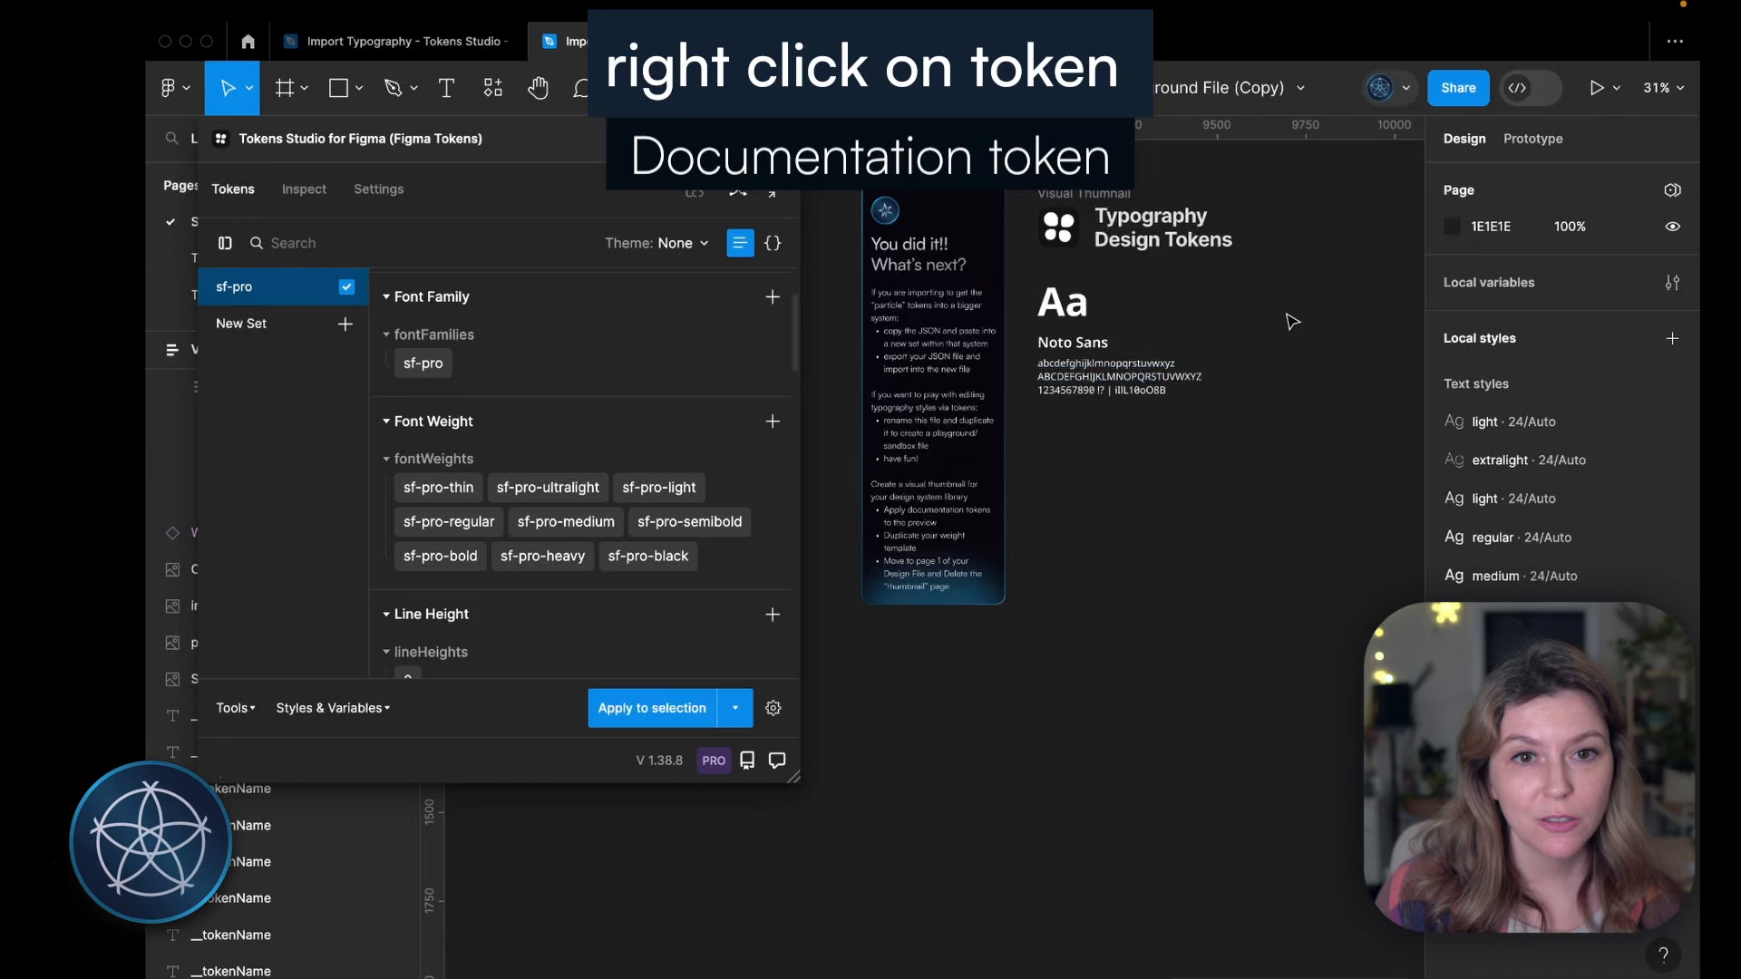
scroll(1065, 346, "up", 4)
left_click(1077, 350)
left_click(1094, 352)
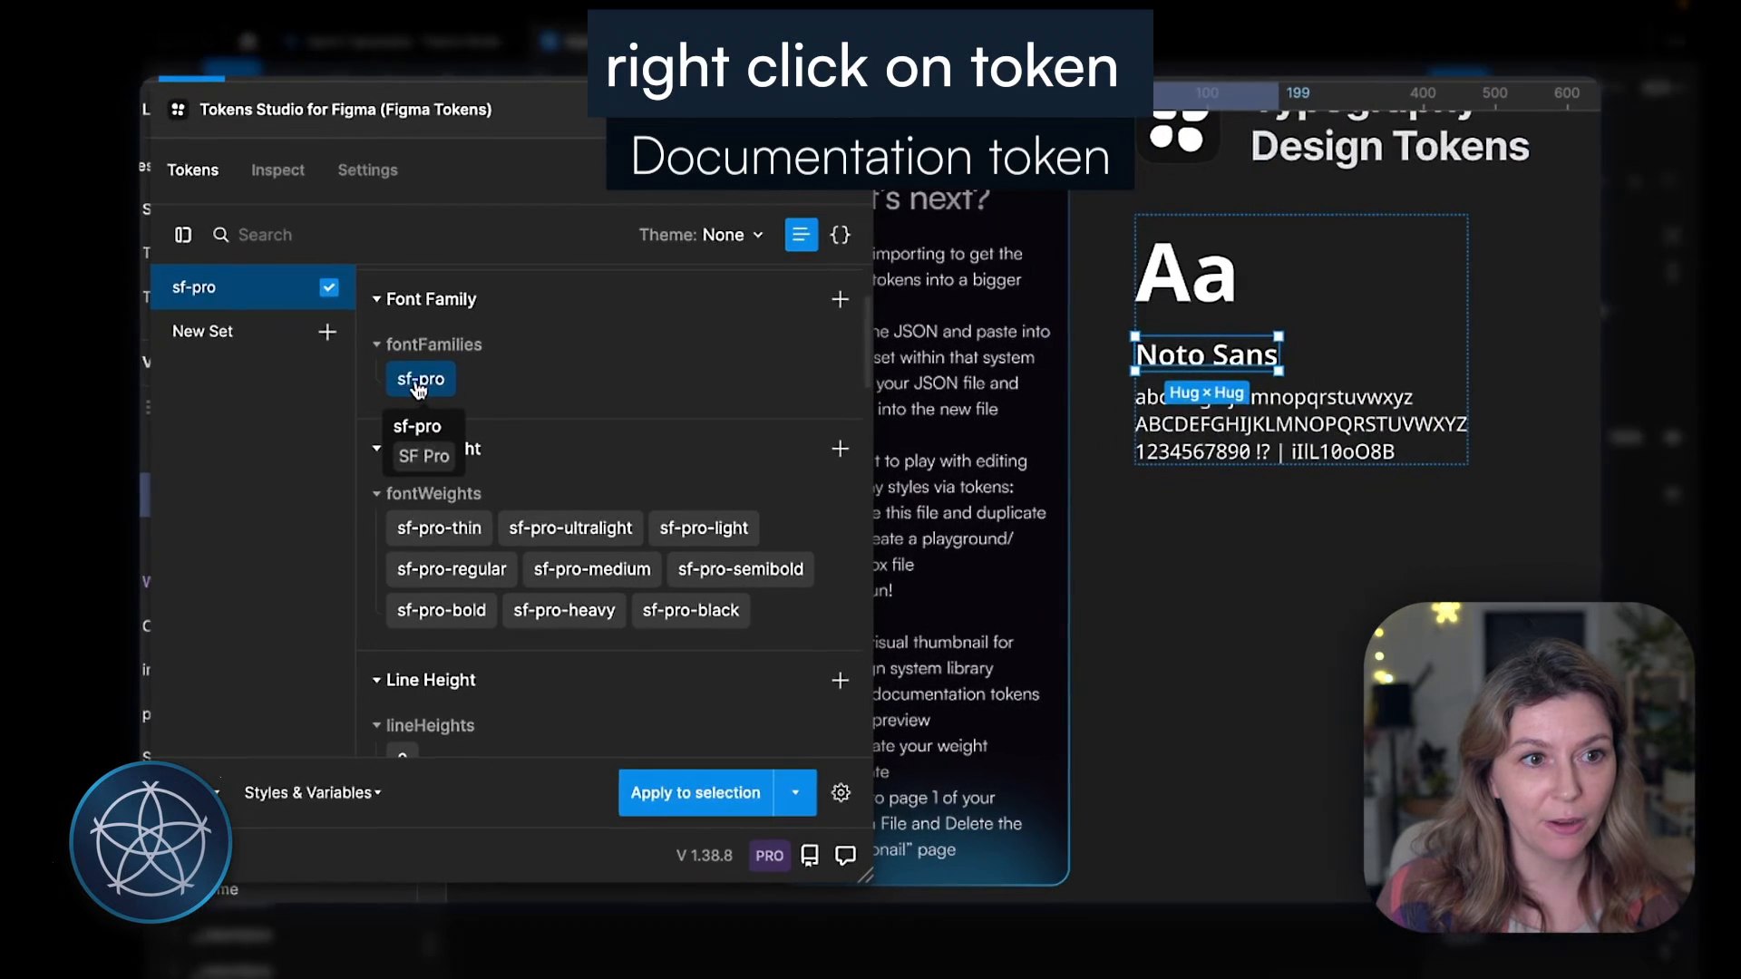
right_click(420, 368)
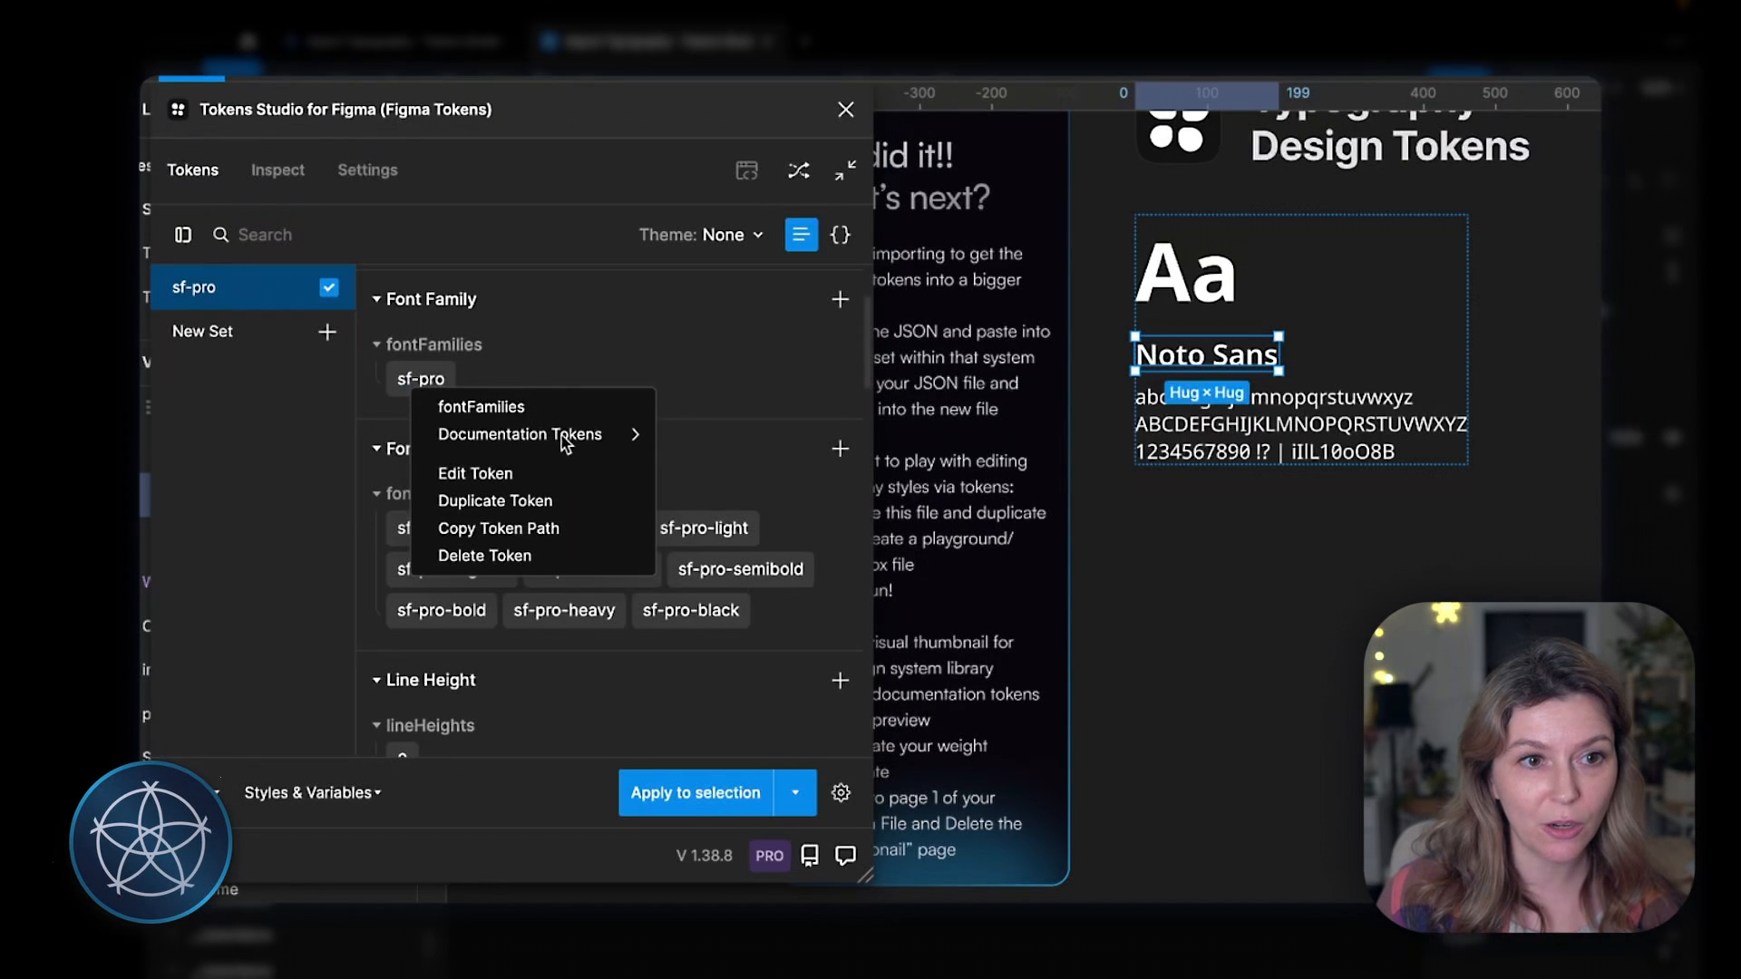
mouse_move(574, 439)
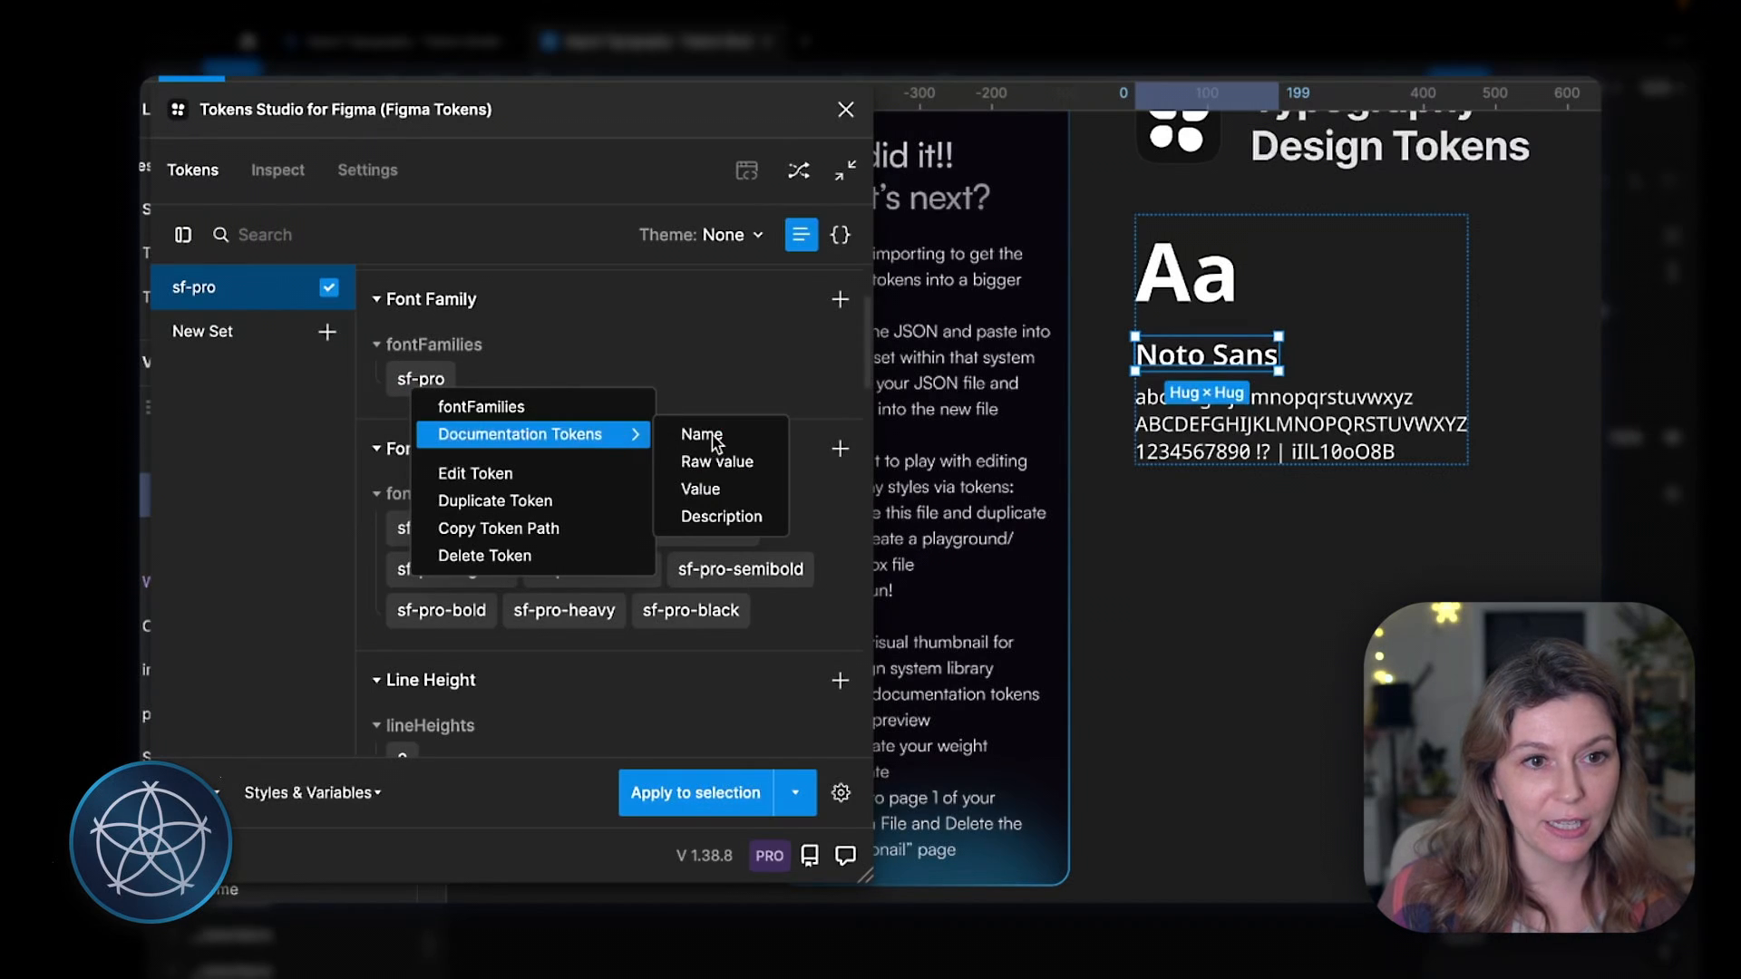
left_click(703, 491)
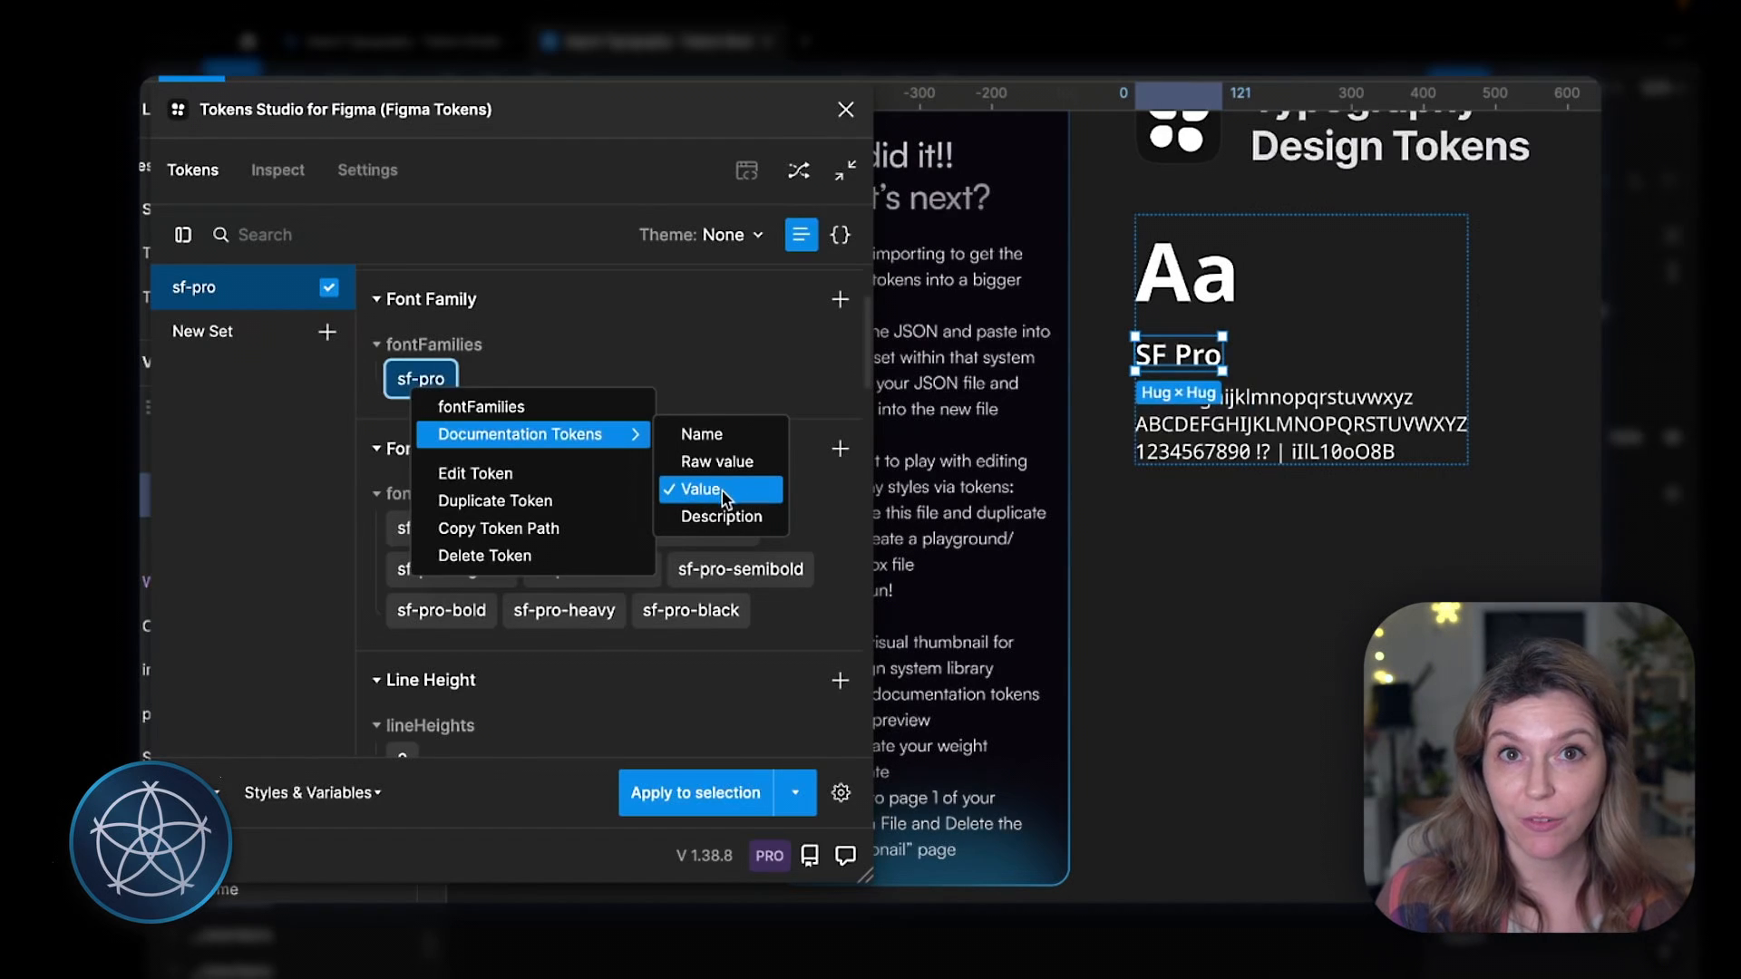
left_click(585, 343)
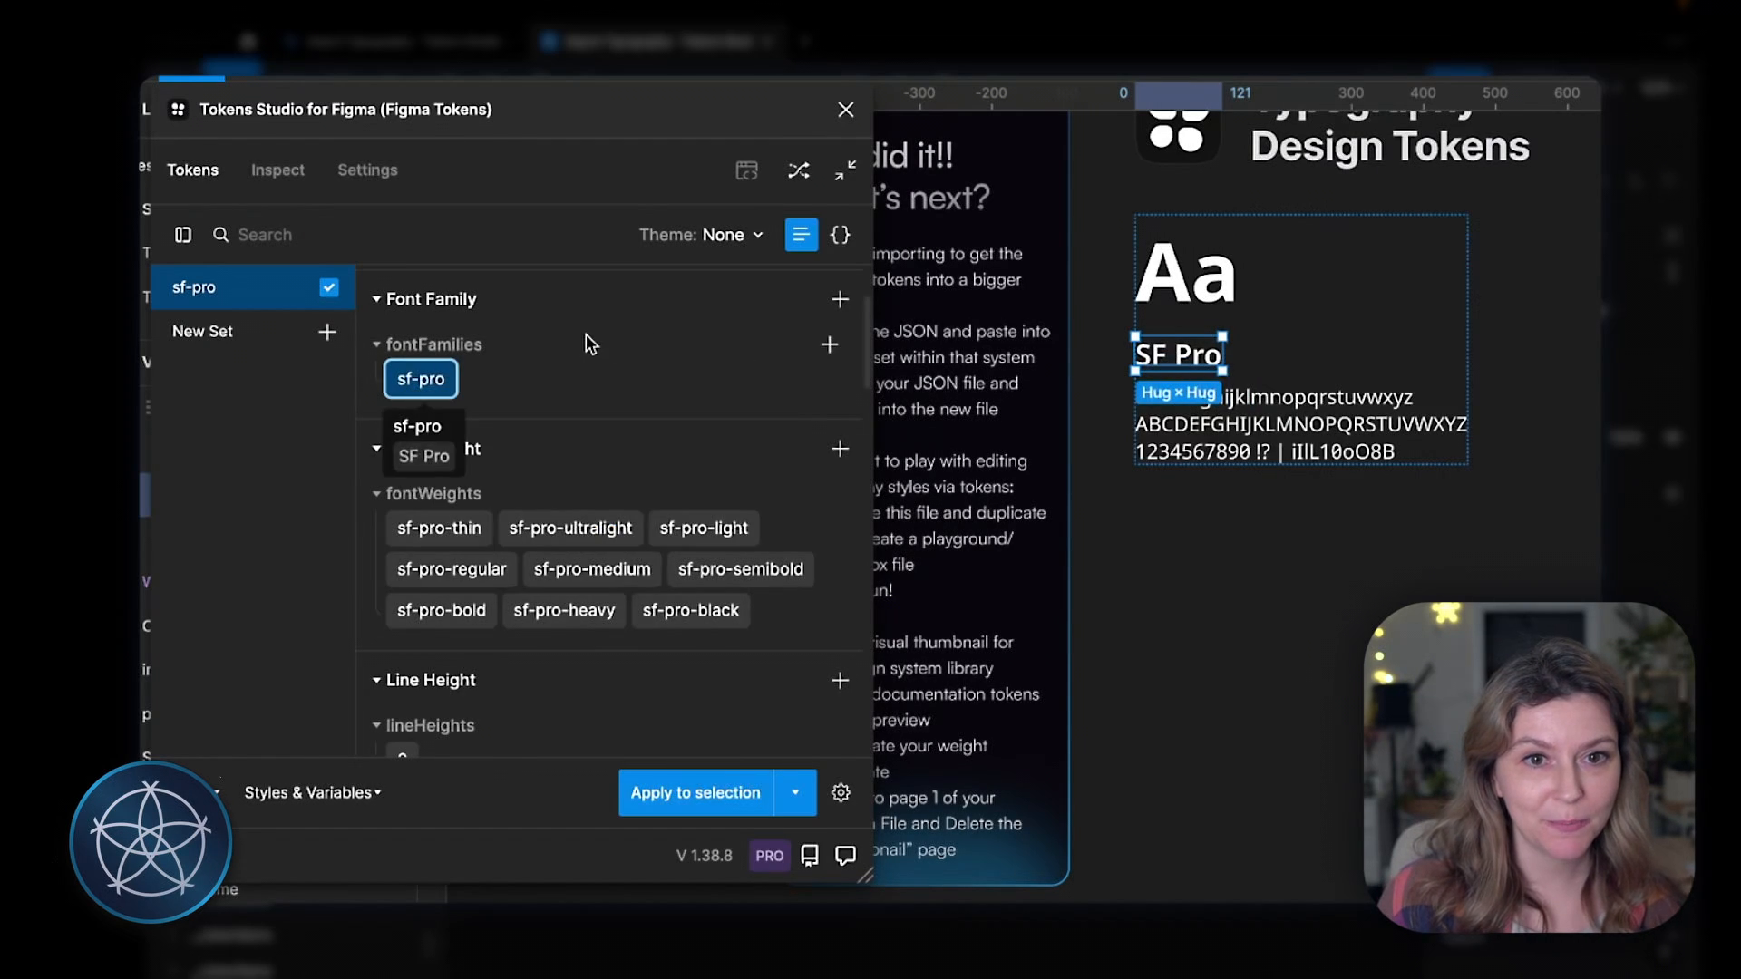
Step: Apply the medium typography token to the alphabet and numerals preview text in the visual thumbnail
left_click(1332, 423)
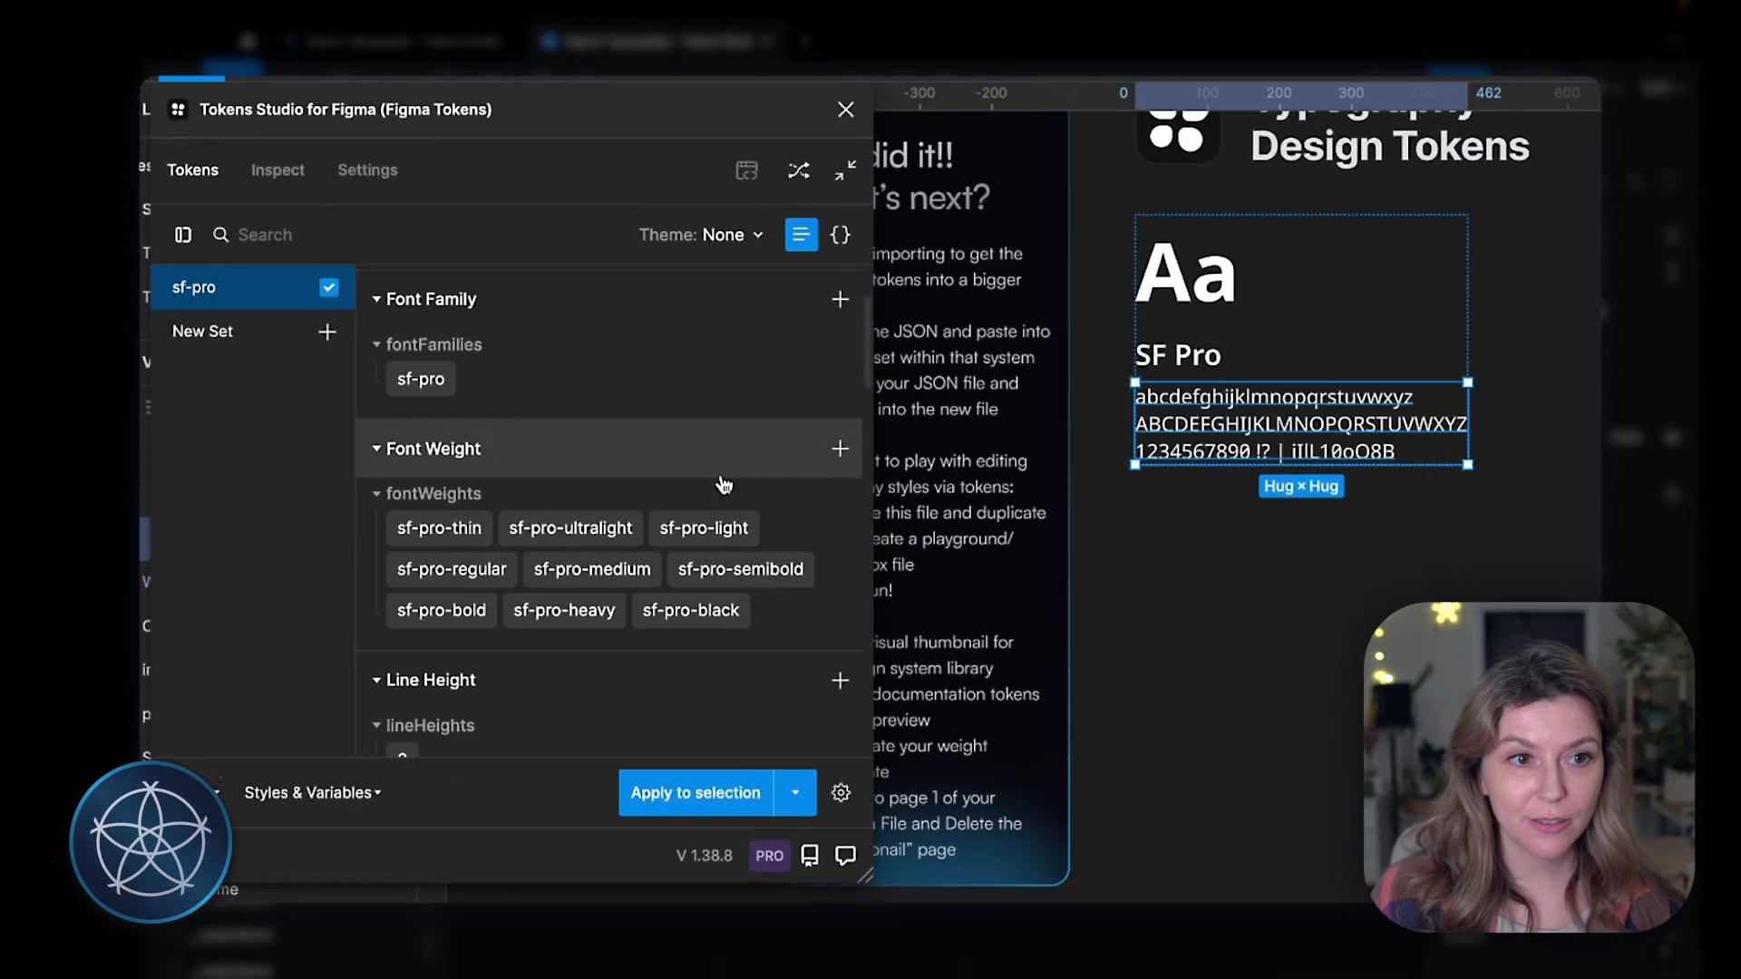
scroll(587, 465, "down", 3)
scroll(587, 465, "down", 5)
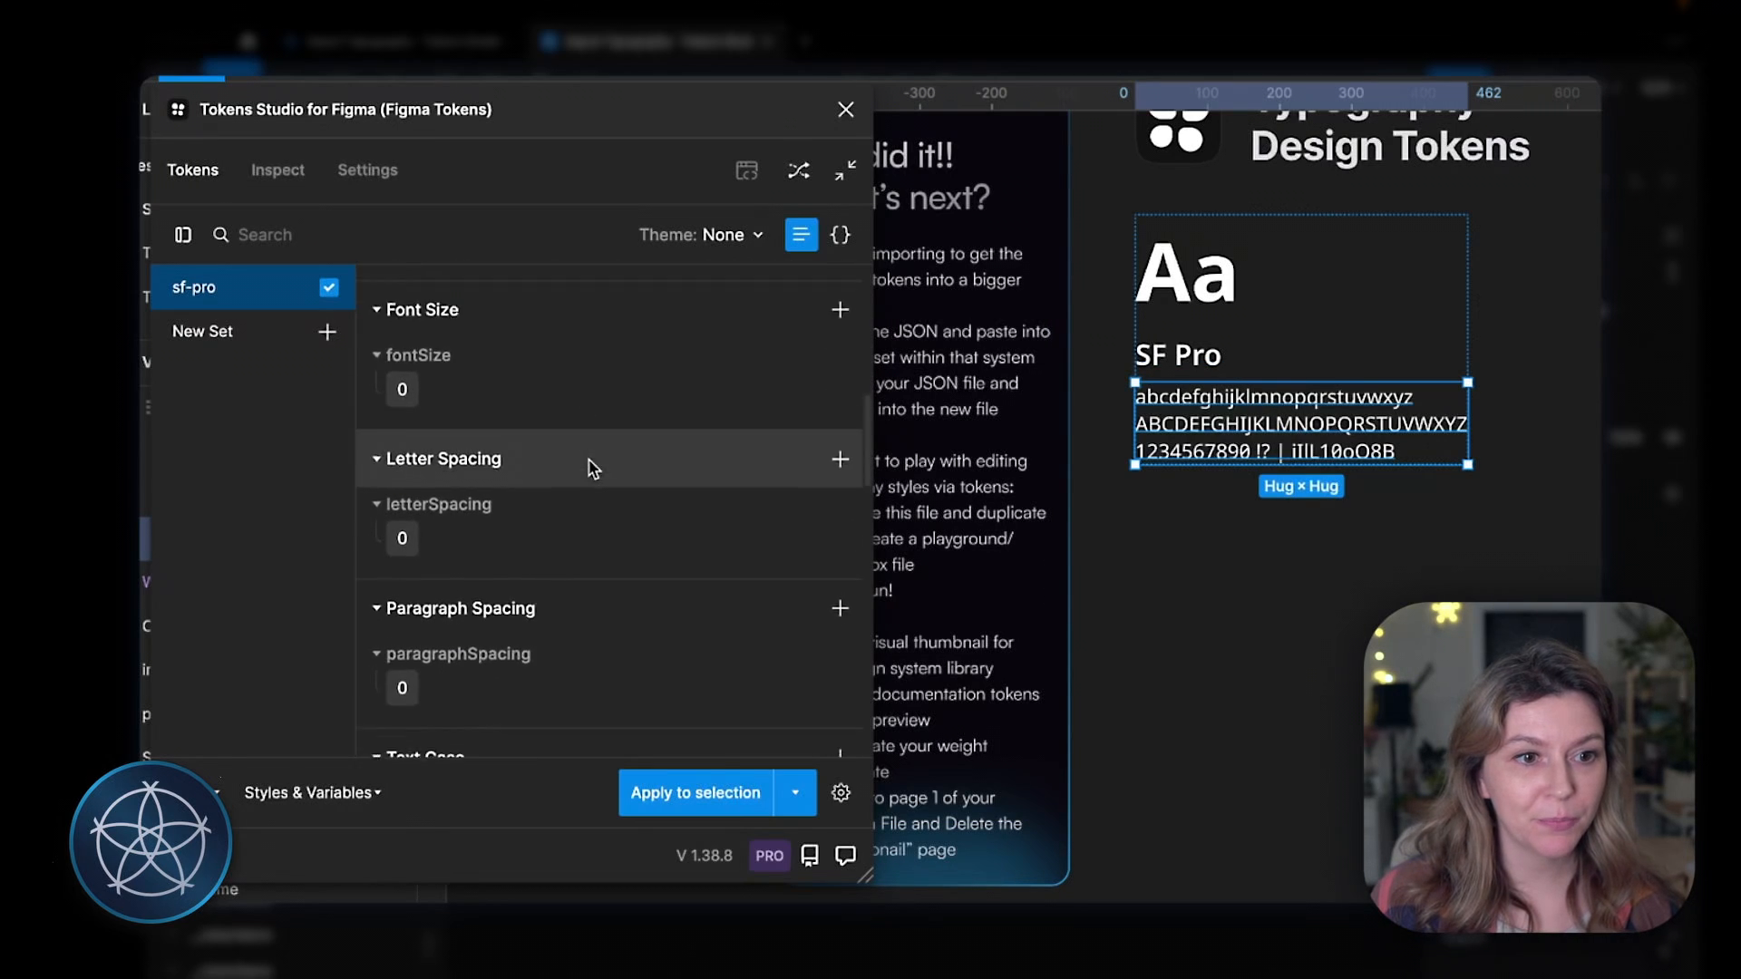
scroll(587, 465, "up", 10)
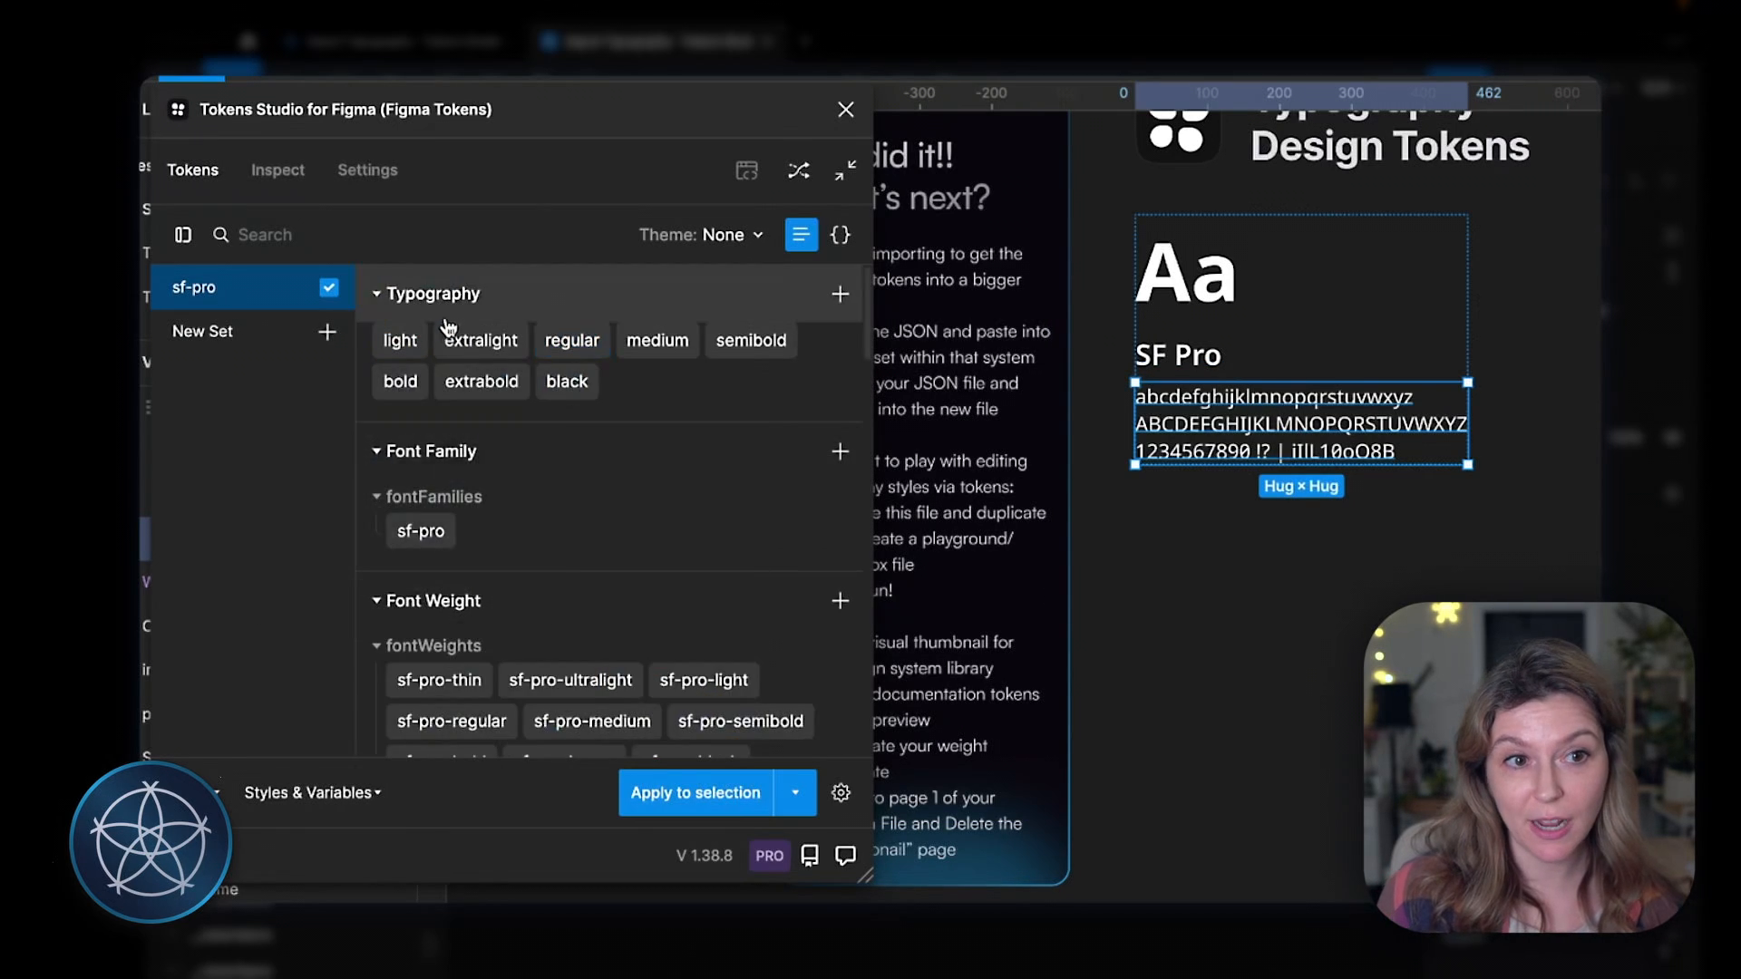
left_click(663, 355)
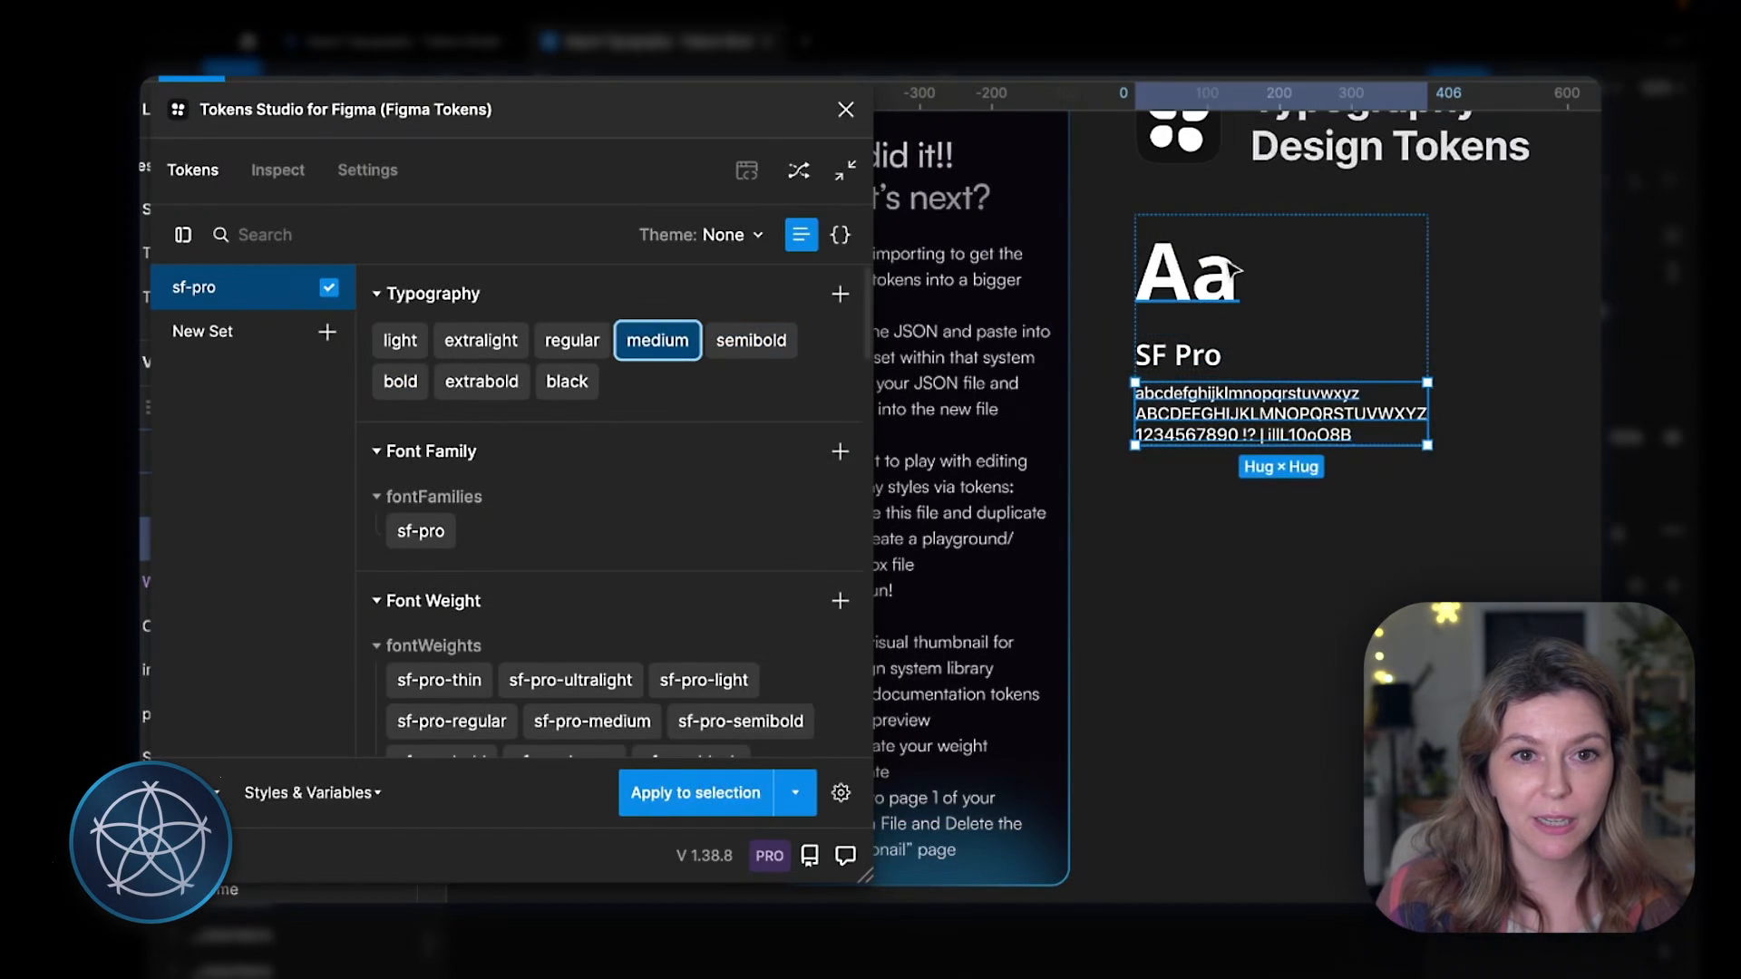
Step: Apply the sf-pro font family token to the large Aa text in the visual thumbnail
left_click(1204, 283)
double_click(1197, 285)
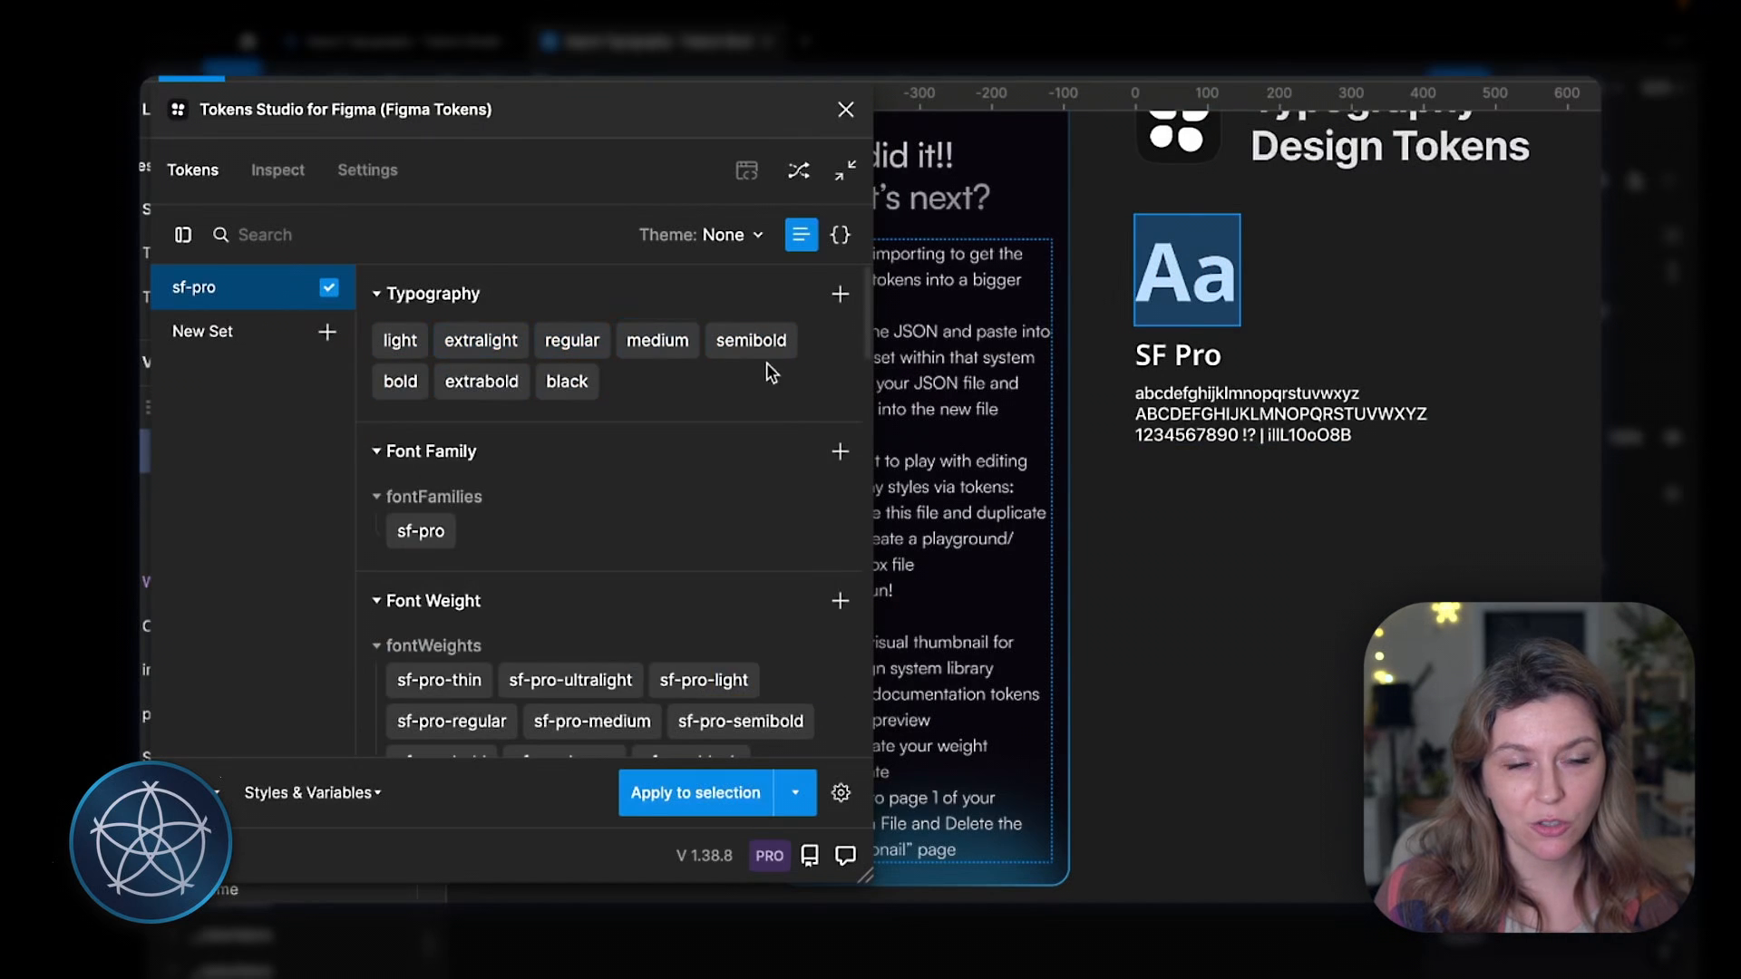
left_click(445, 392)
scroll(634, 426, "down", 3)
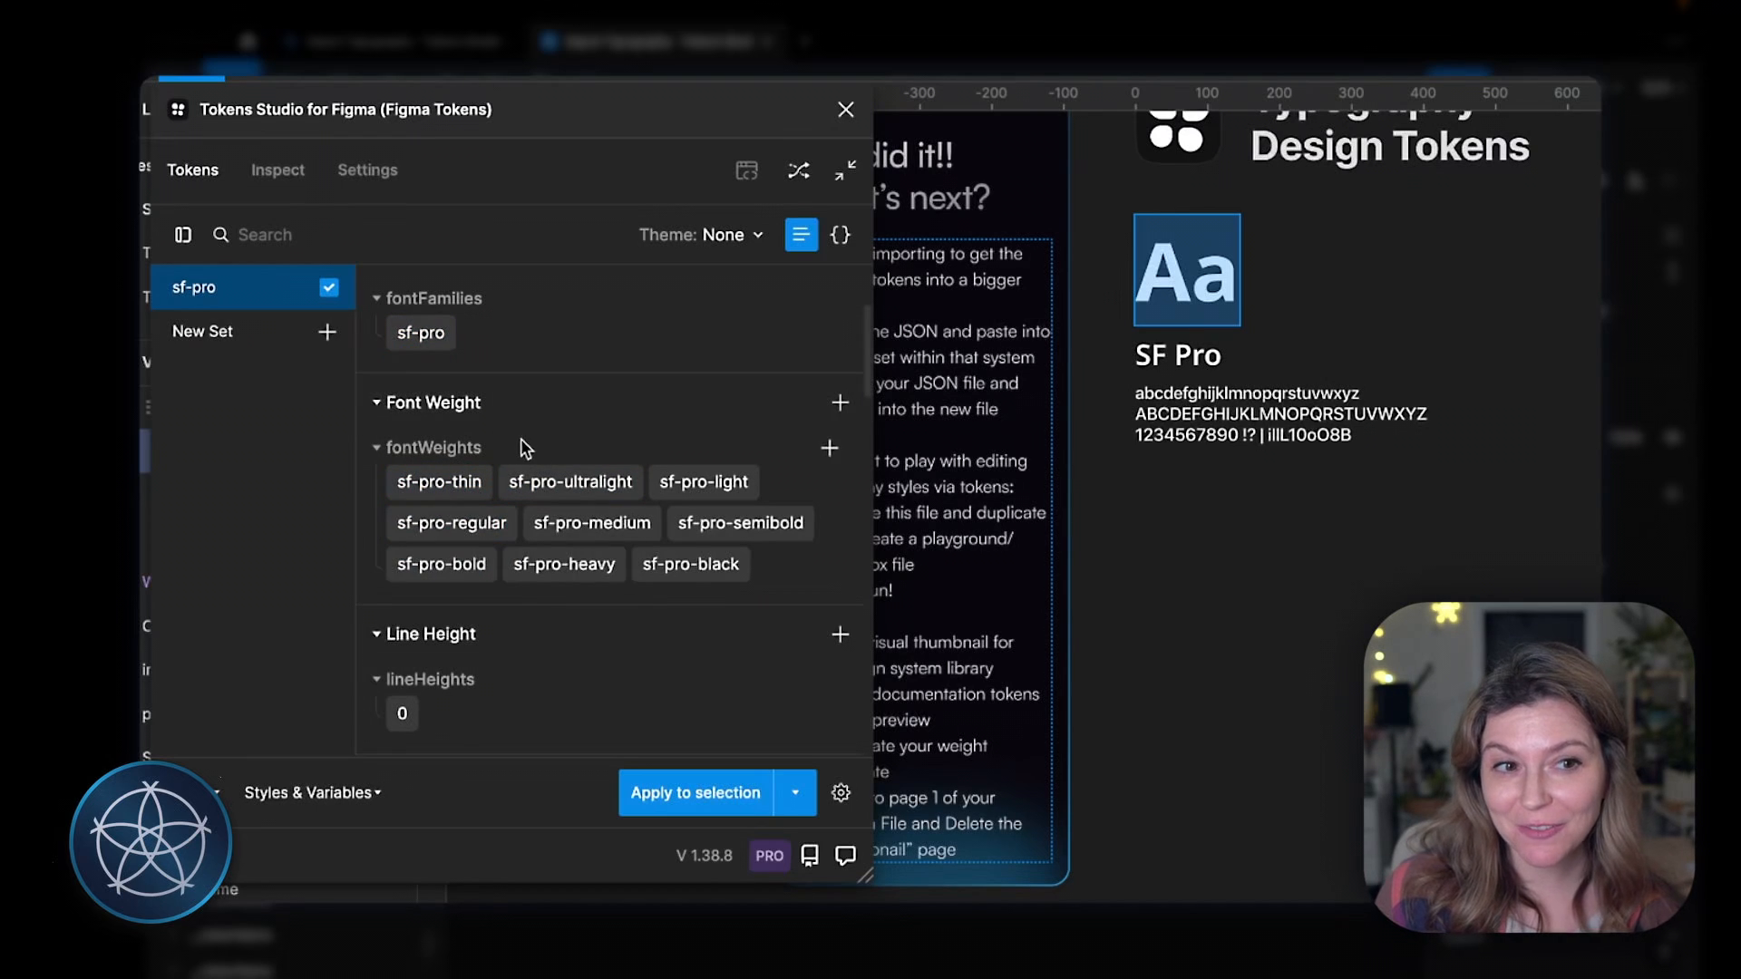
left_click(420, 333)
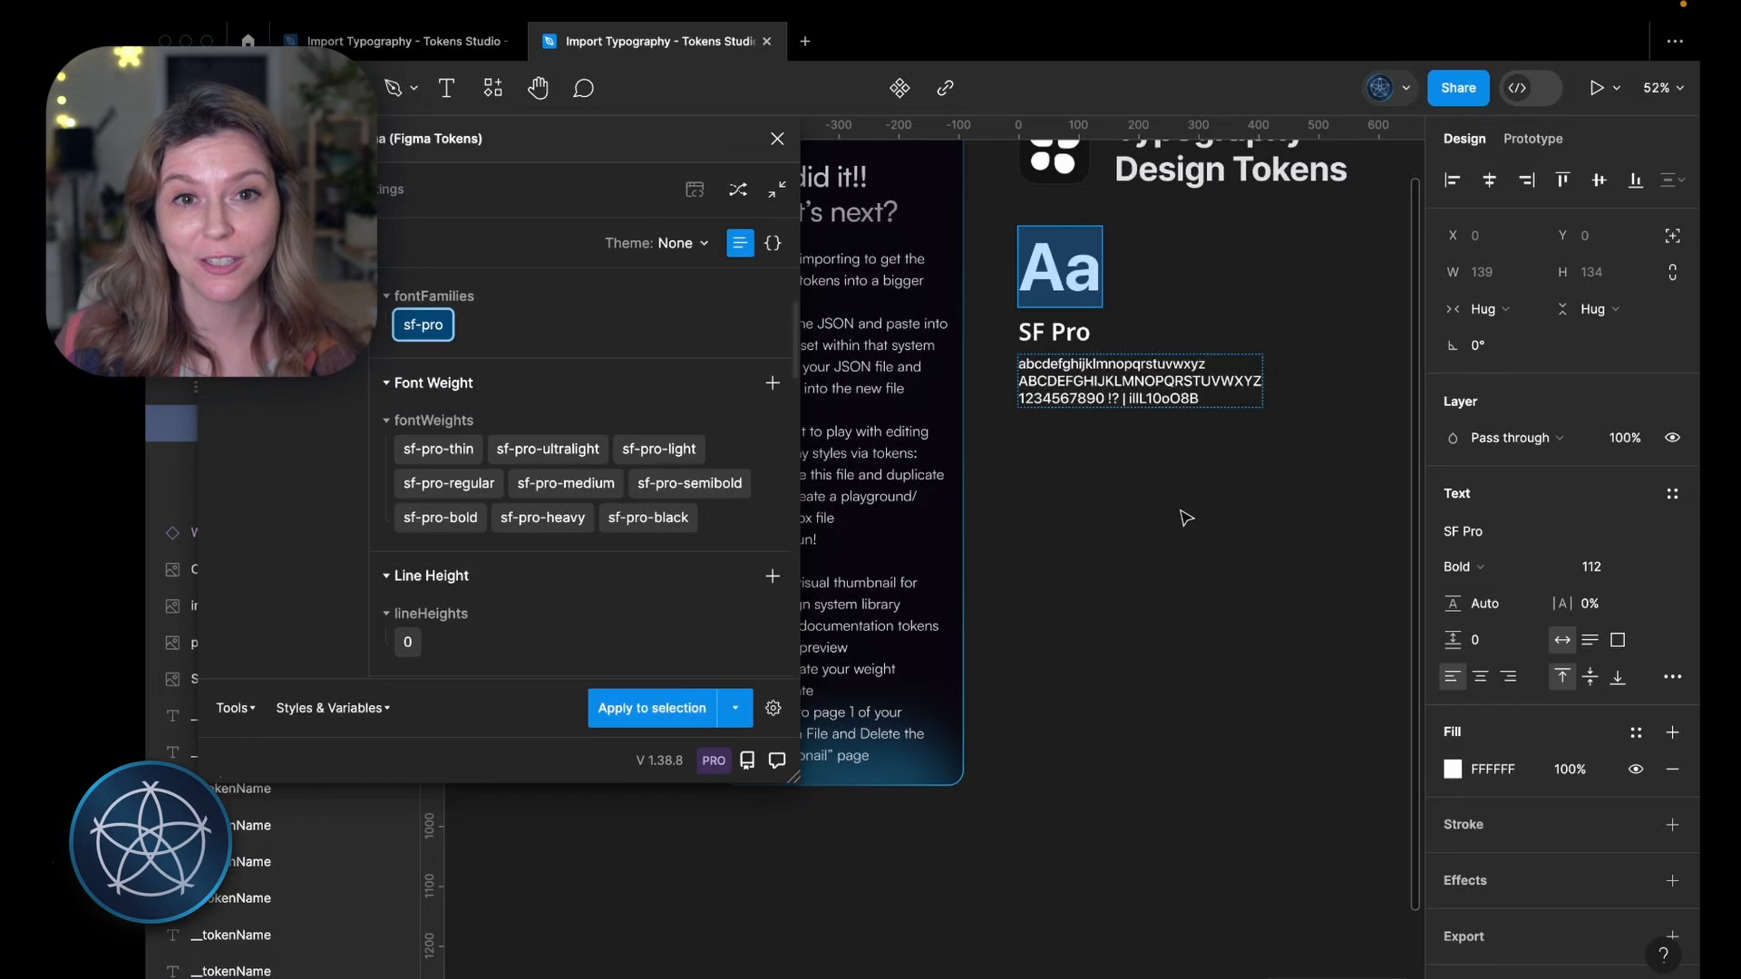
Step: Close the Tokens Studio plugin and duplicate the font-family.SF PRO heading with its nine font-weight text layers, thin-100 to black-900
left_click(776, 138)
scroll(1228, 450, "up", 3)
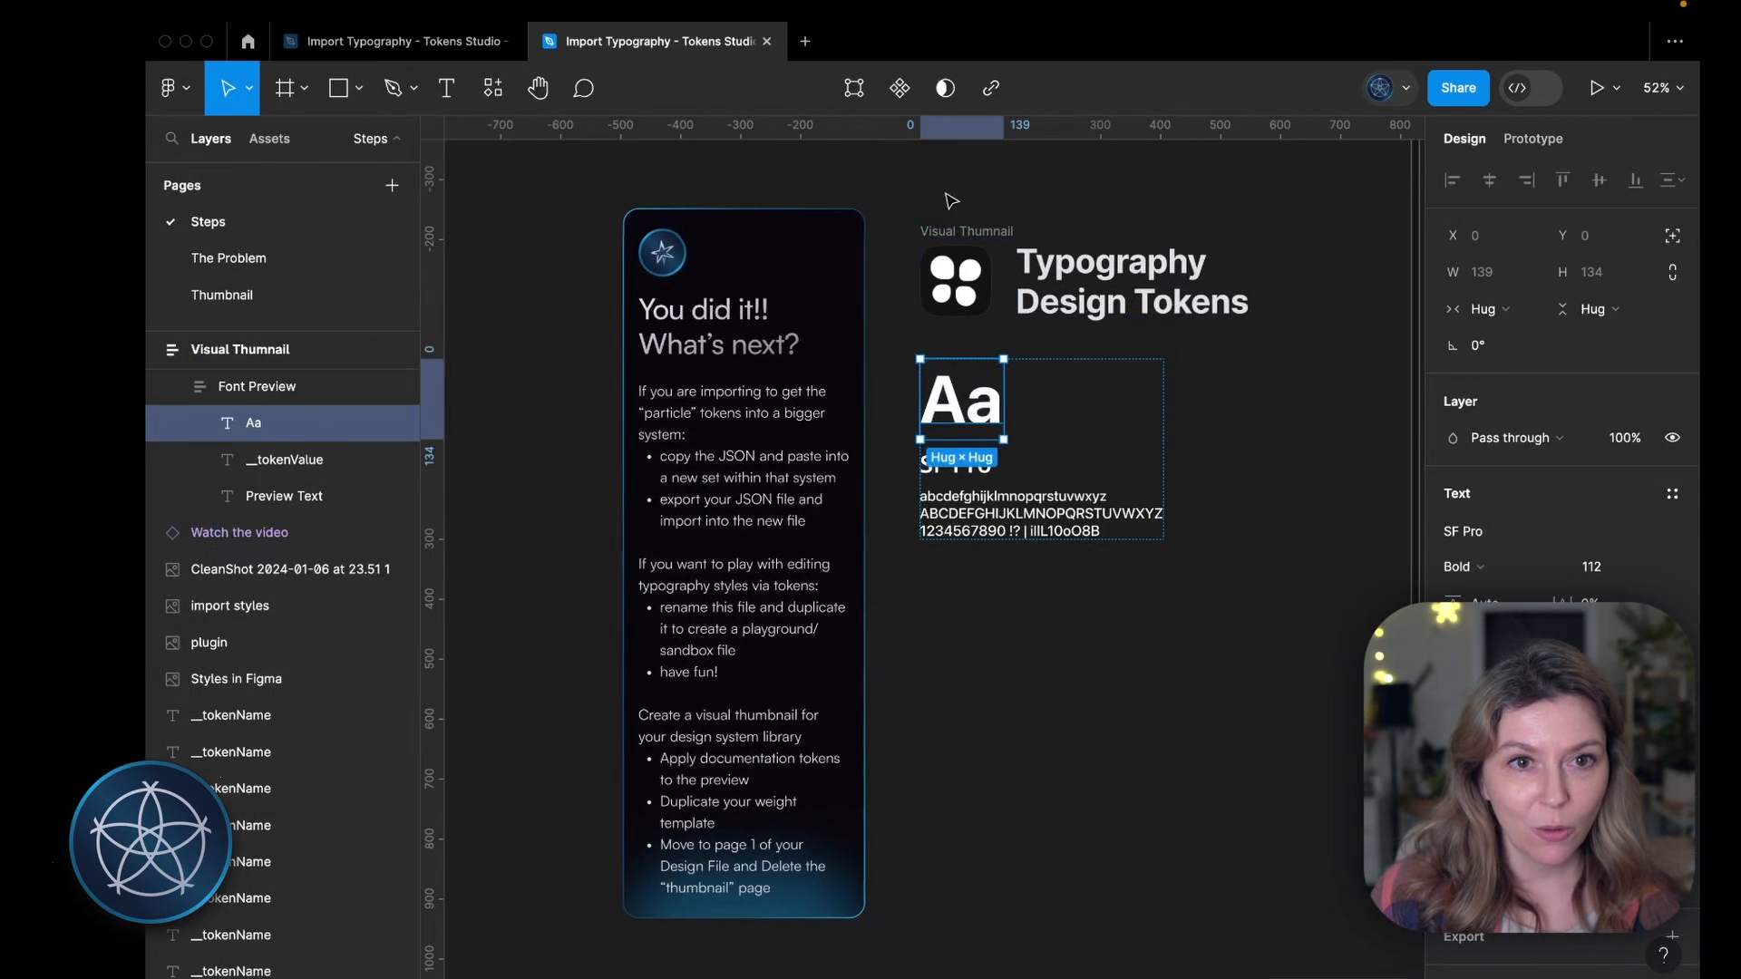
left_click(949, 203)
scroll(967, 237, "down", 5)
scroll(974, 395, "left", 10)
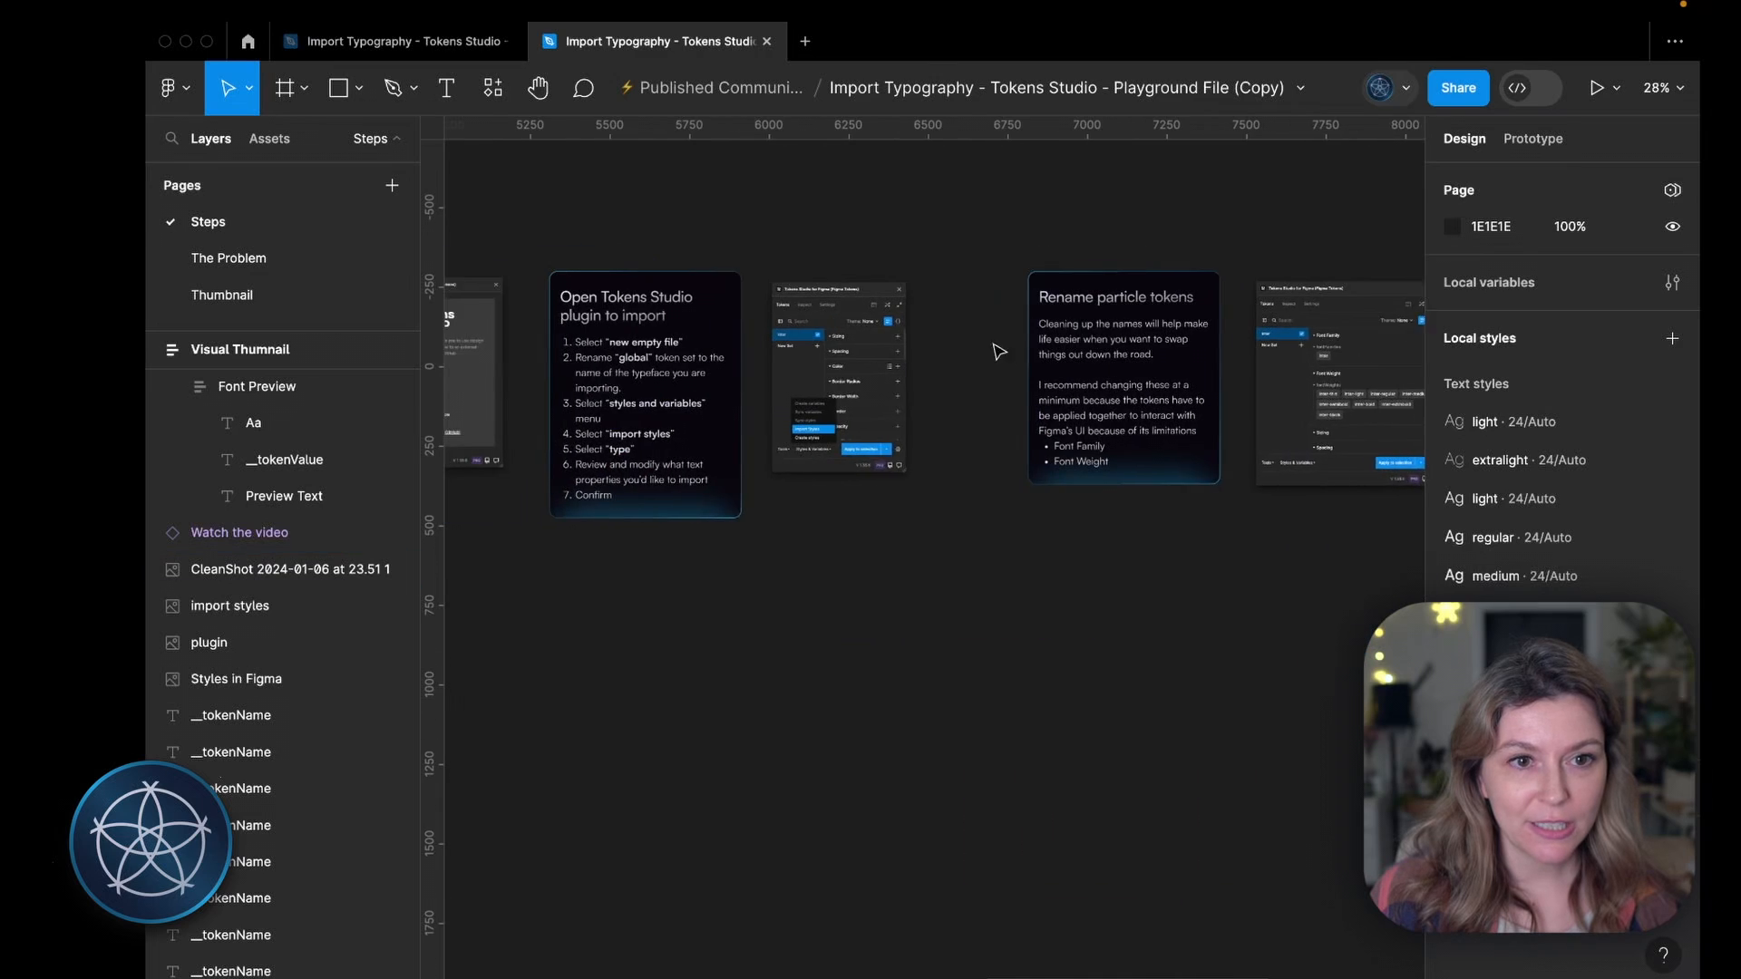
scroll(975, 396, "left", 15)
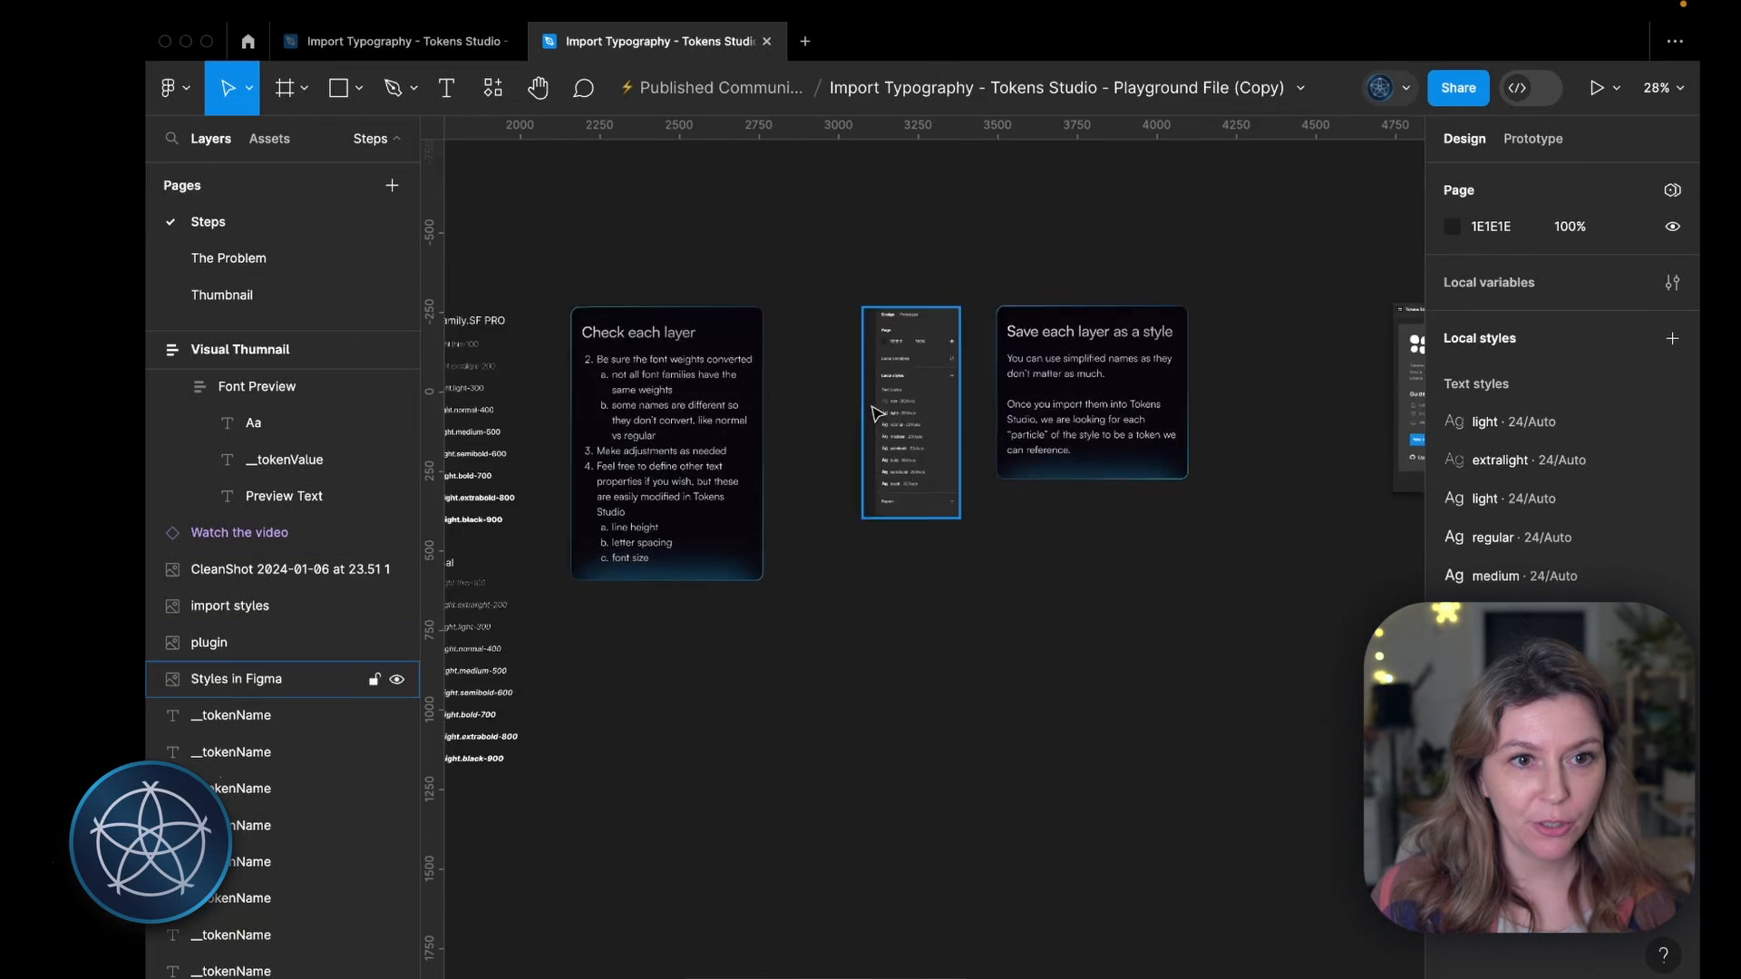
scroll(886, 414, "up", 2)
scroll(887, 413, "left", 1)
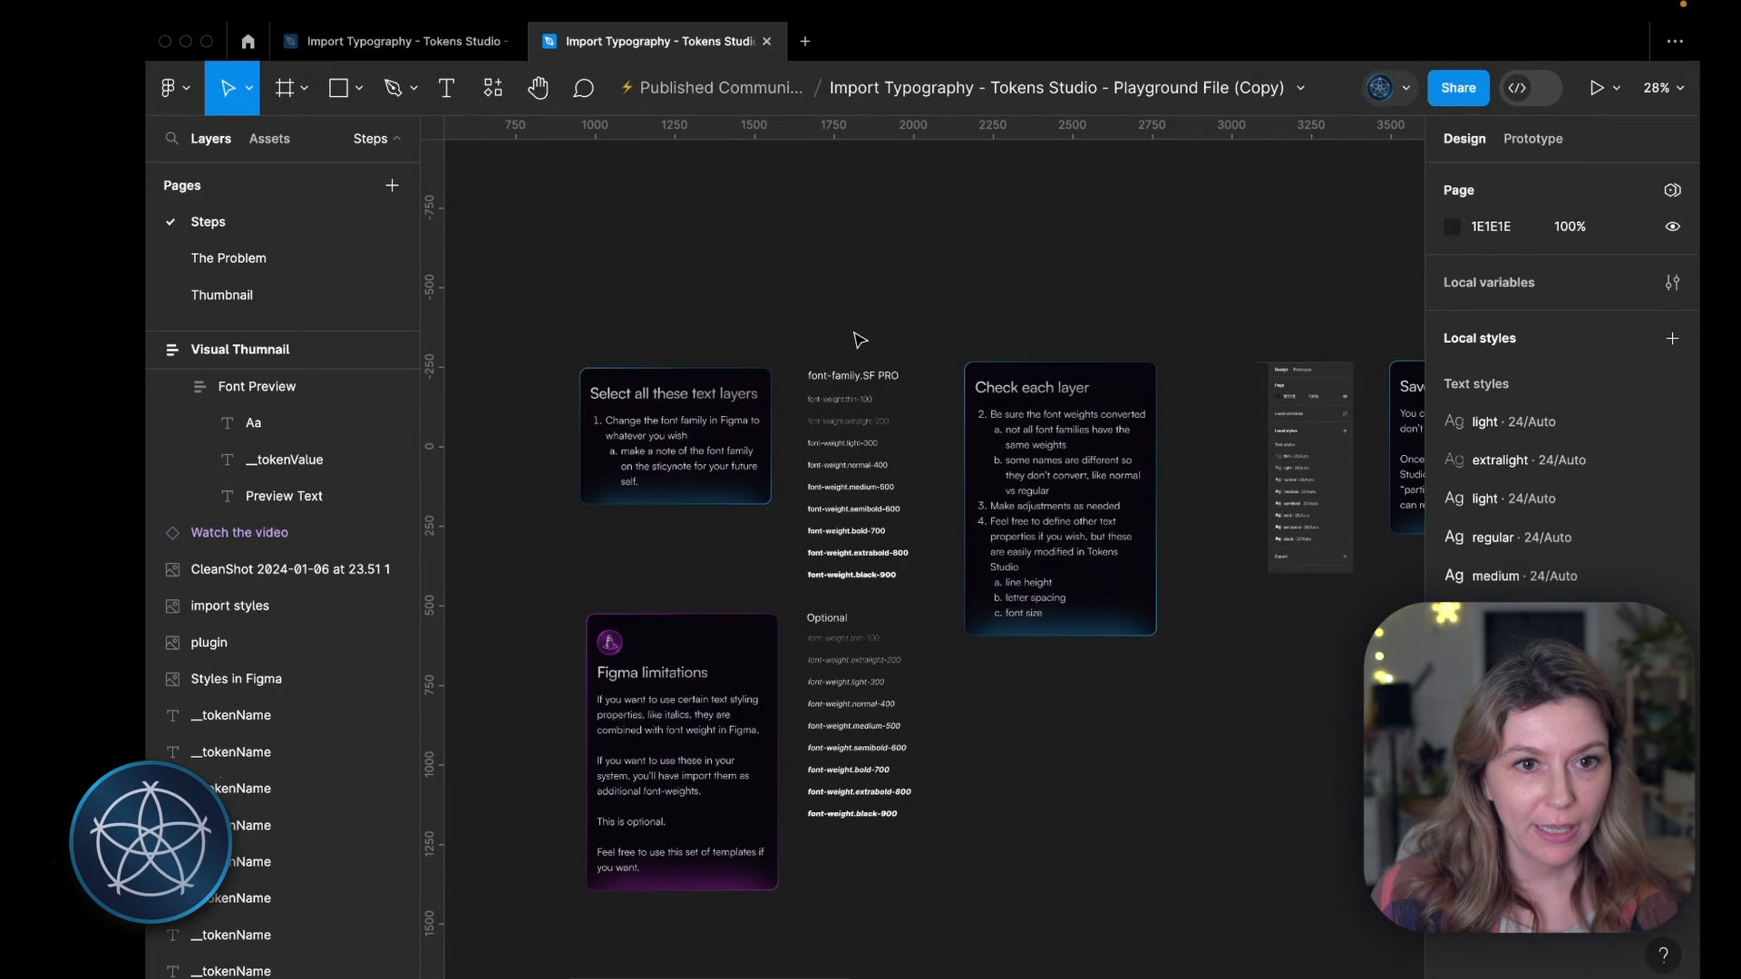
left_click_drag(792, 335, 927, 596)
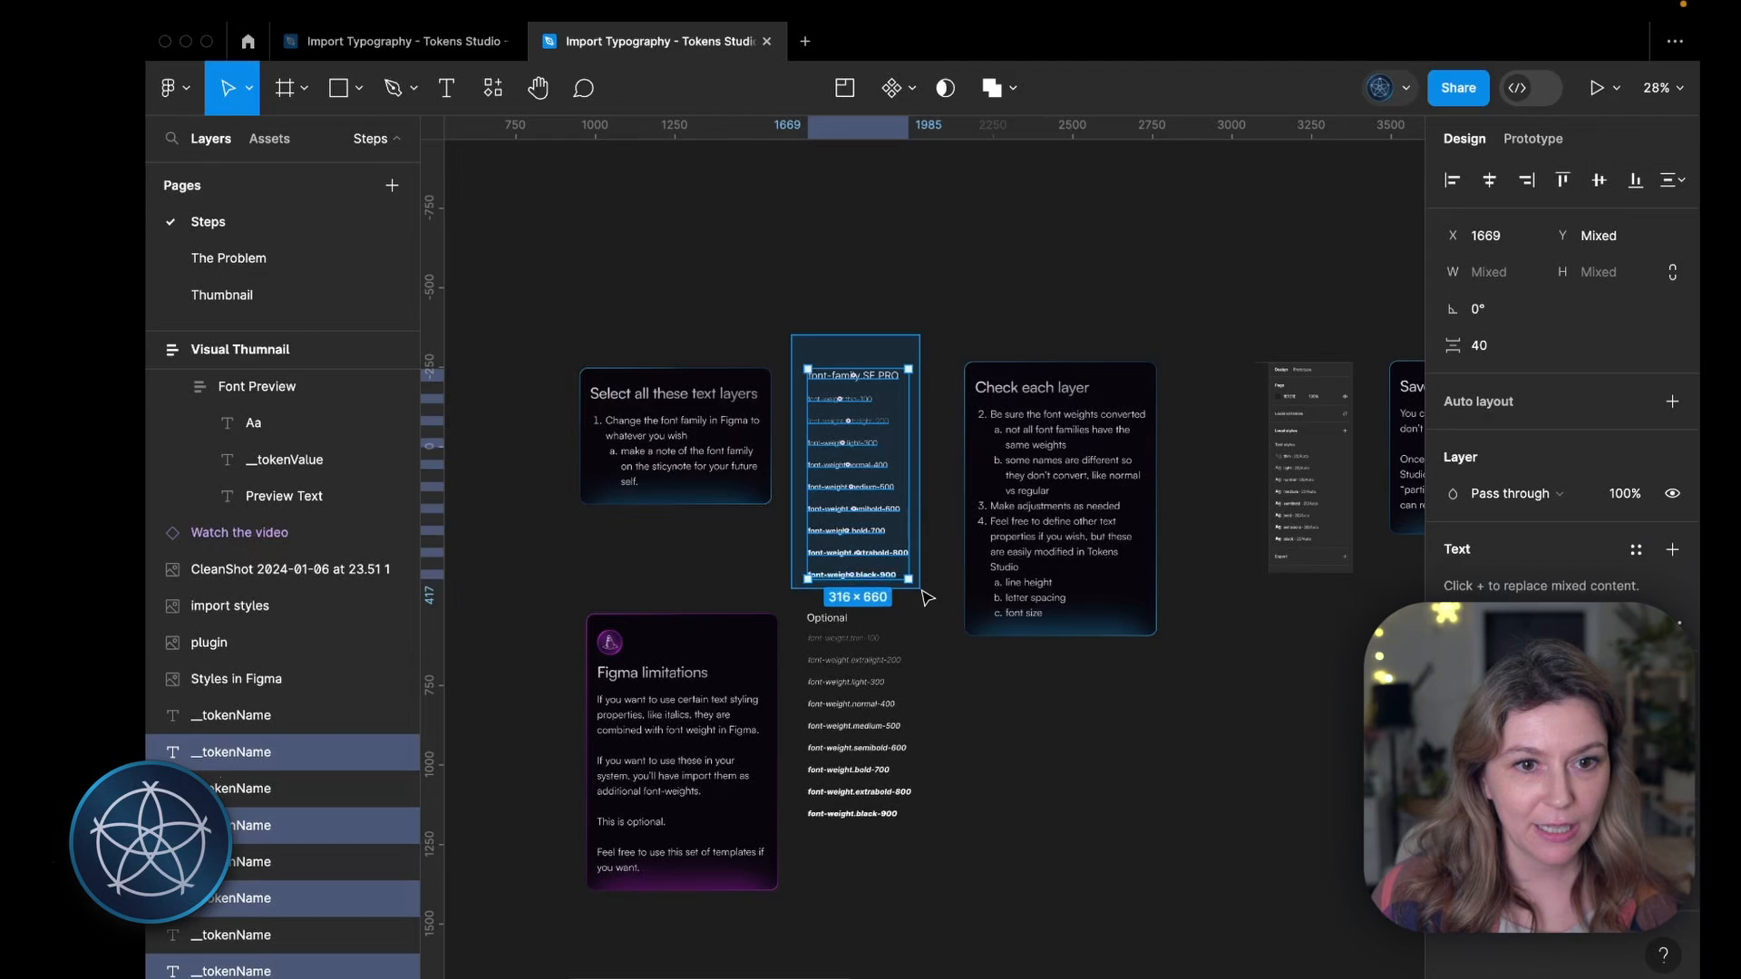
key("ctrl+d")
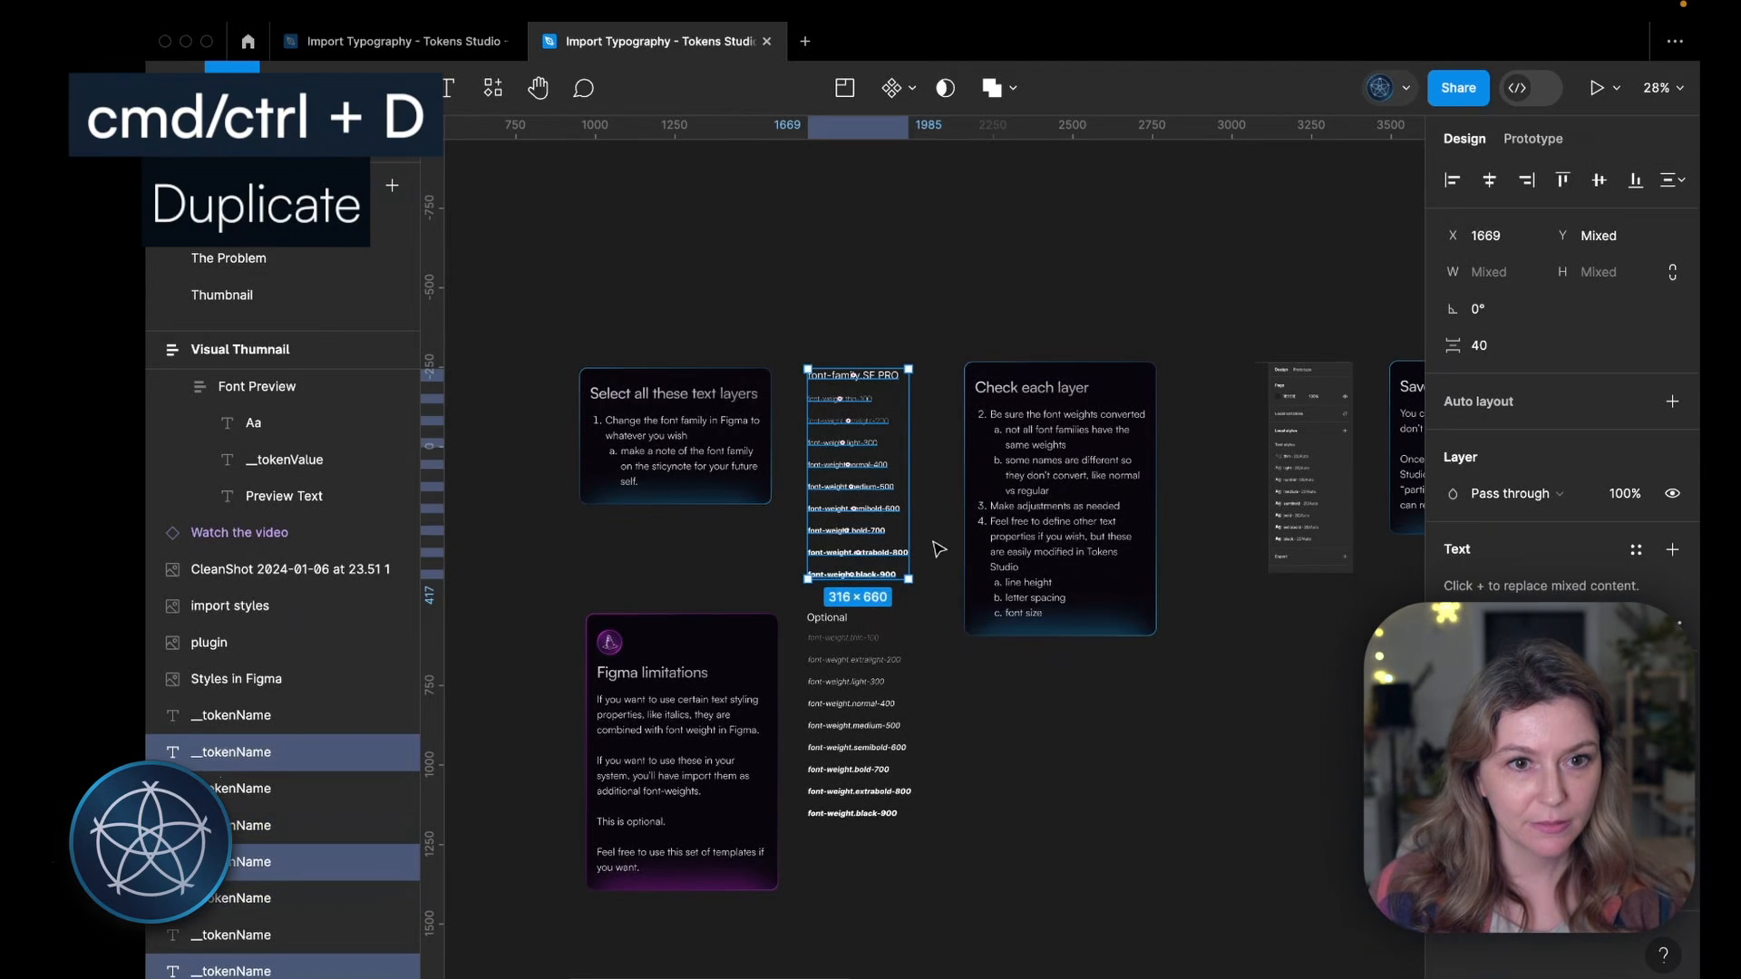
Step: Move the duplicated SF Pro weight list to just below the font preview of the visual thumbnail
scroll(997, 458, "right", 5)
left_click_drag(872, 474, 527, 567)
scroll(974, 466, "right", 3)
scroll(1078, 470, "right", 3)
scroll(1445, 456, "right", 10)
left_click(687, 524)
scroll(991, 377, "left", 3)
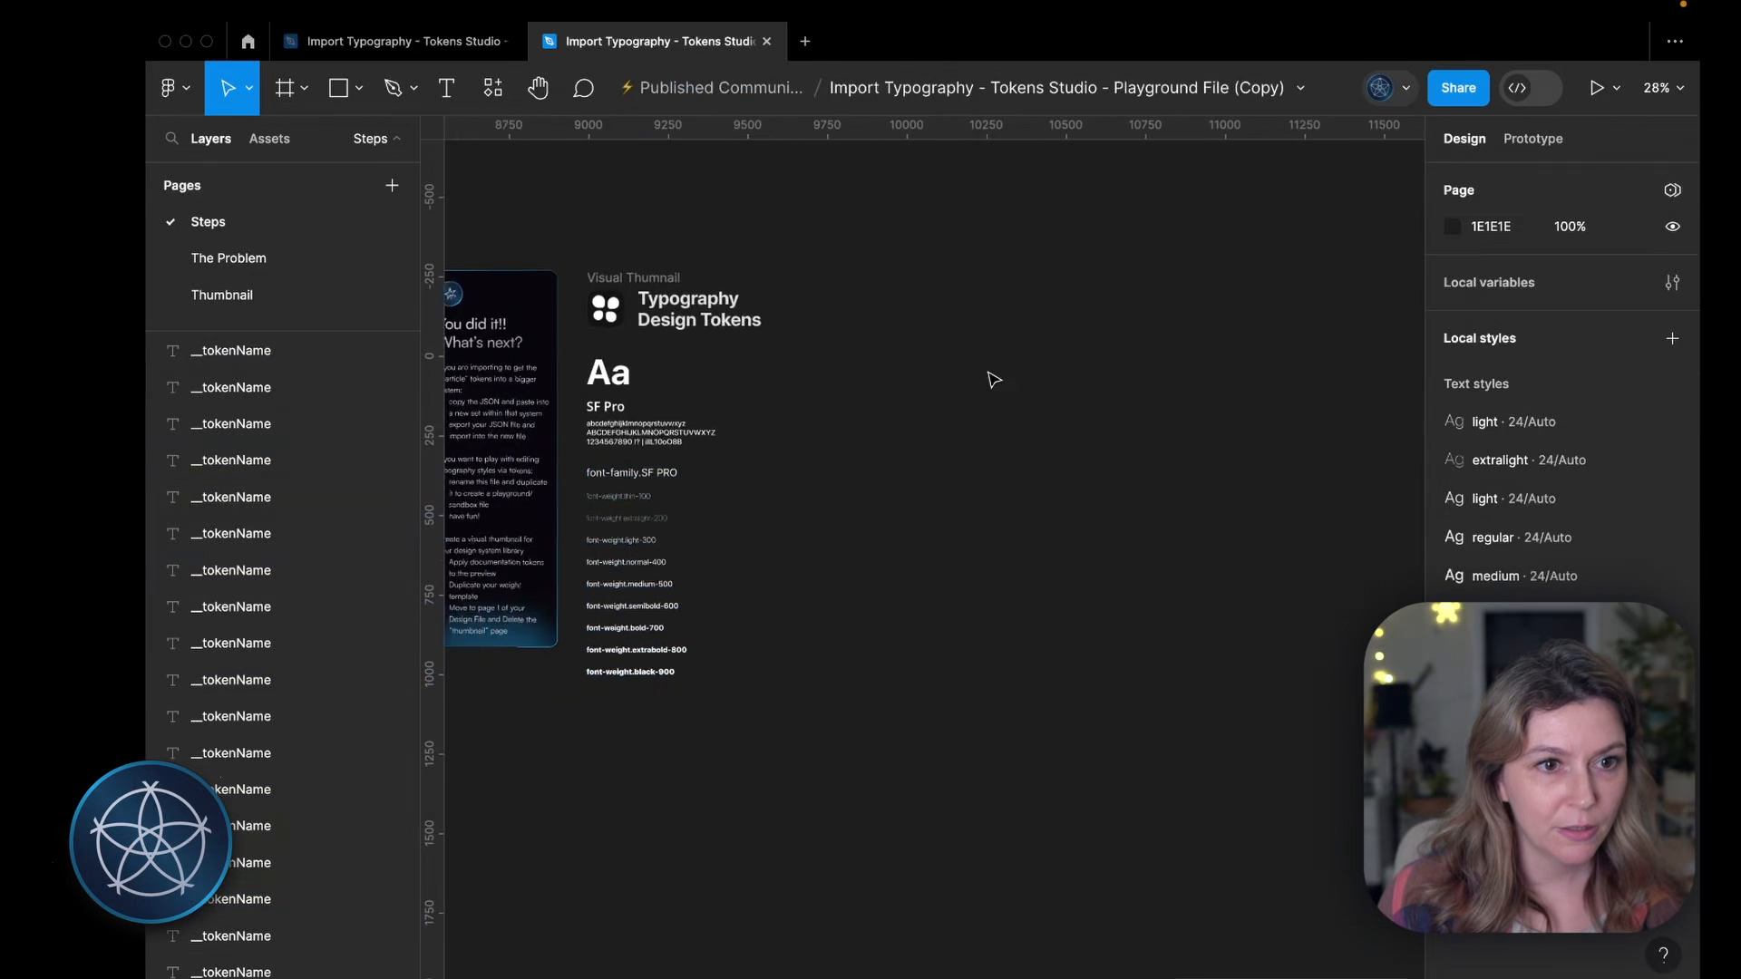
Step: Wrap the copied font-family and font-weight text layers in an auto layout frame and name it wrapper
scroll(897, 344, "up", 3)
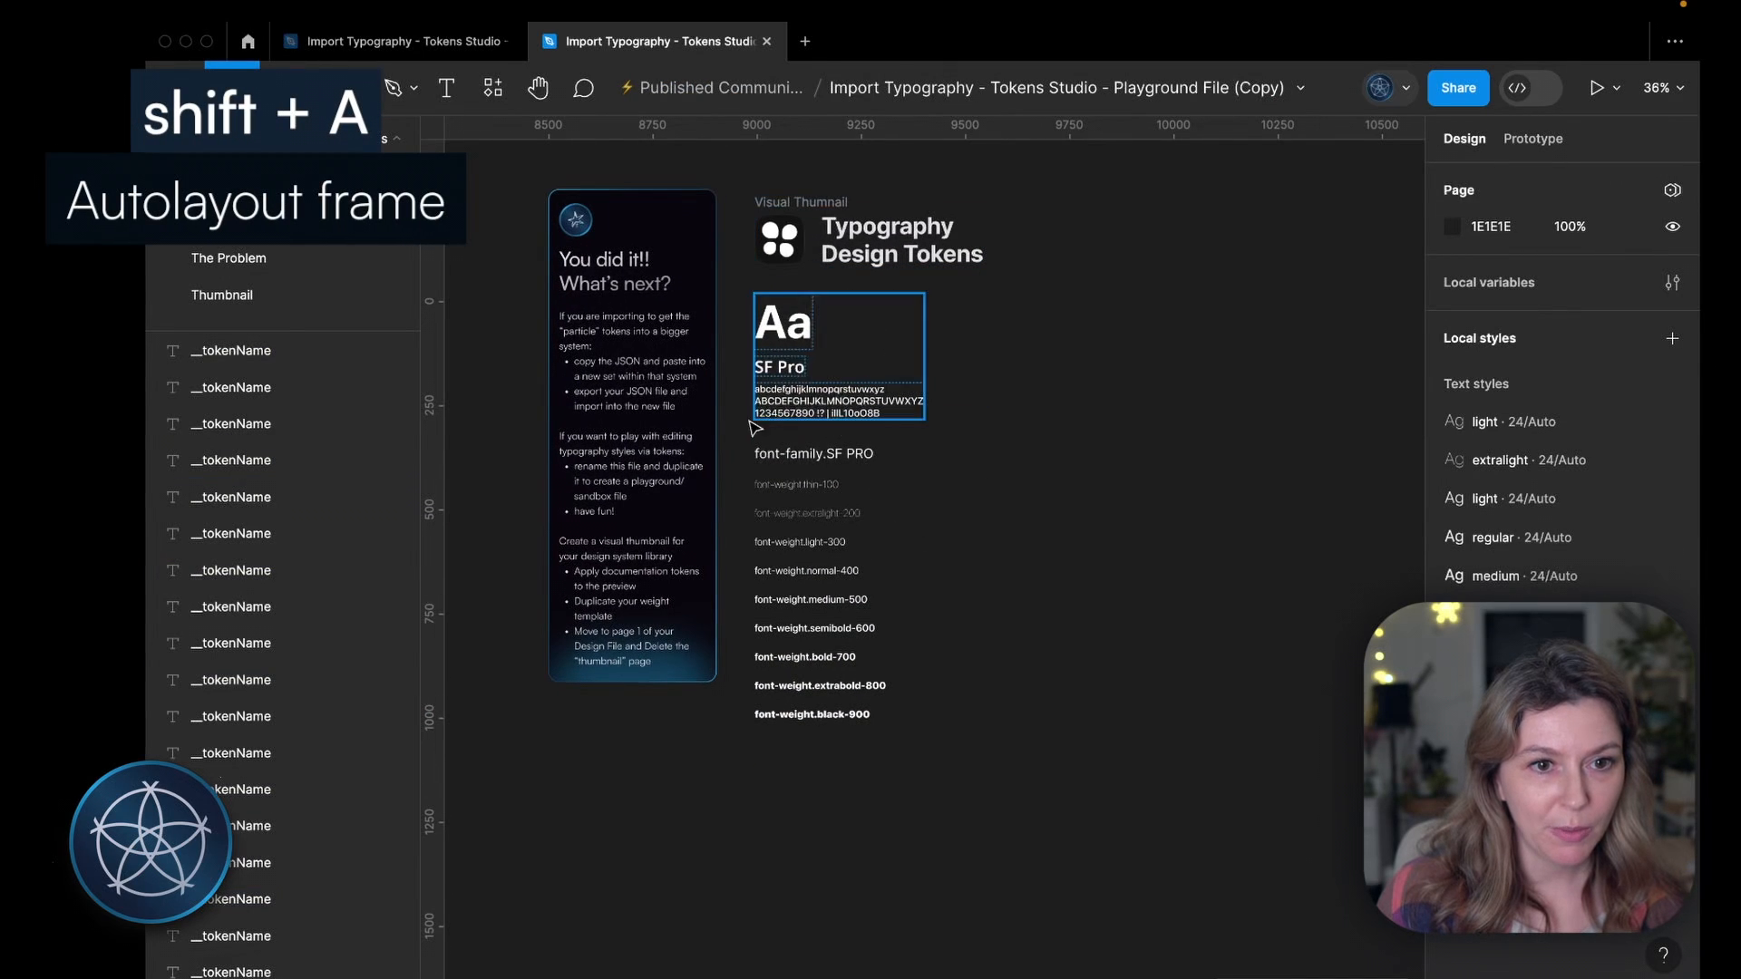
left_click_drag(925, 774, 814, 435)
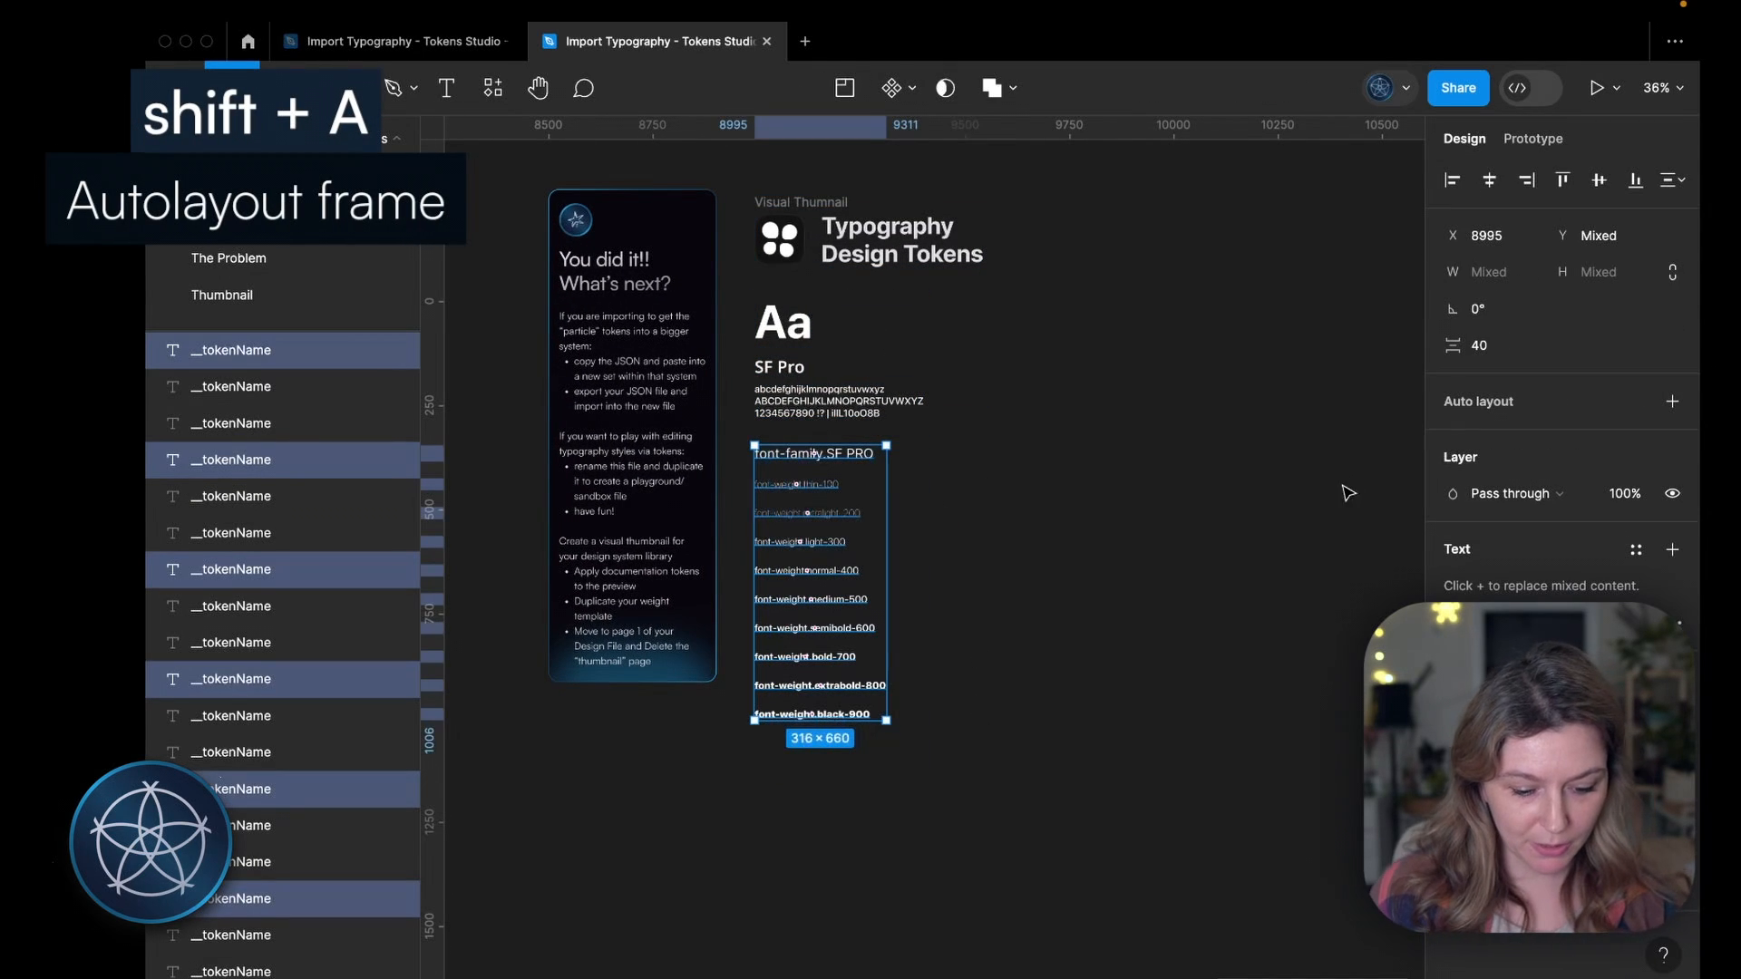
key("shift+a")
double_click(217, 351)
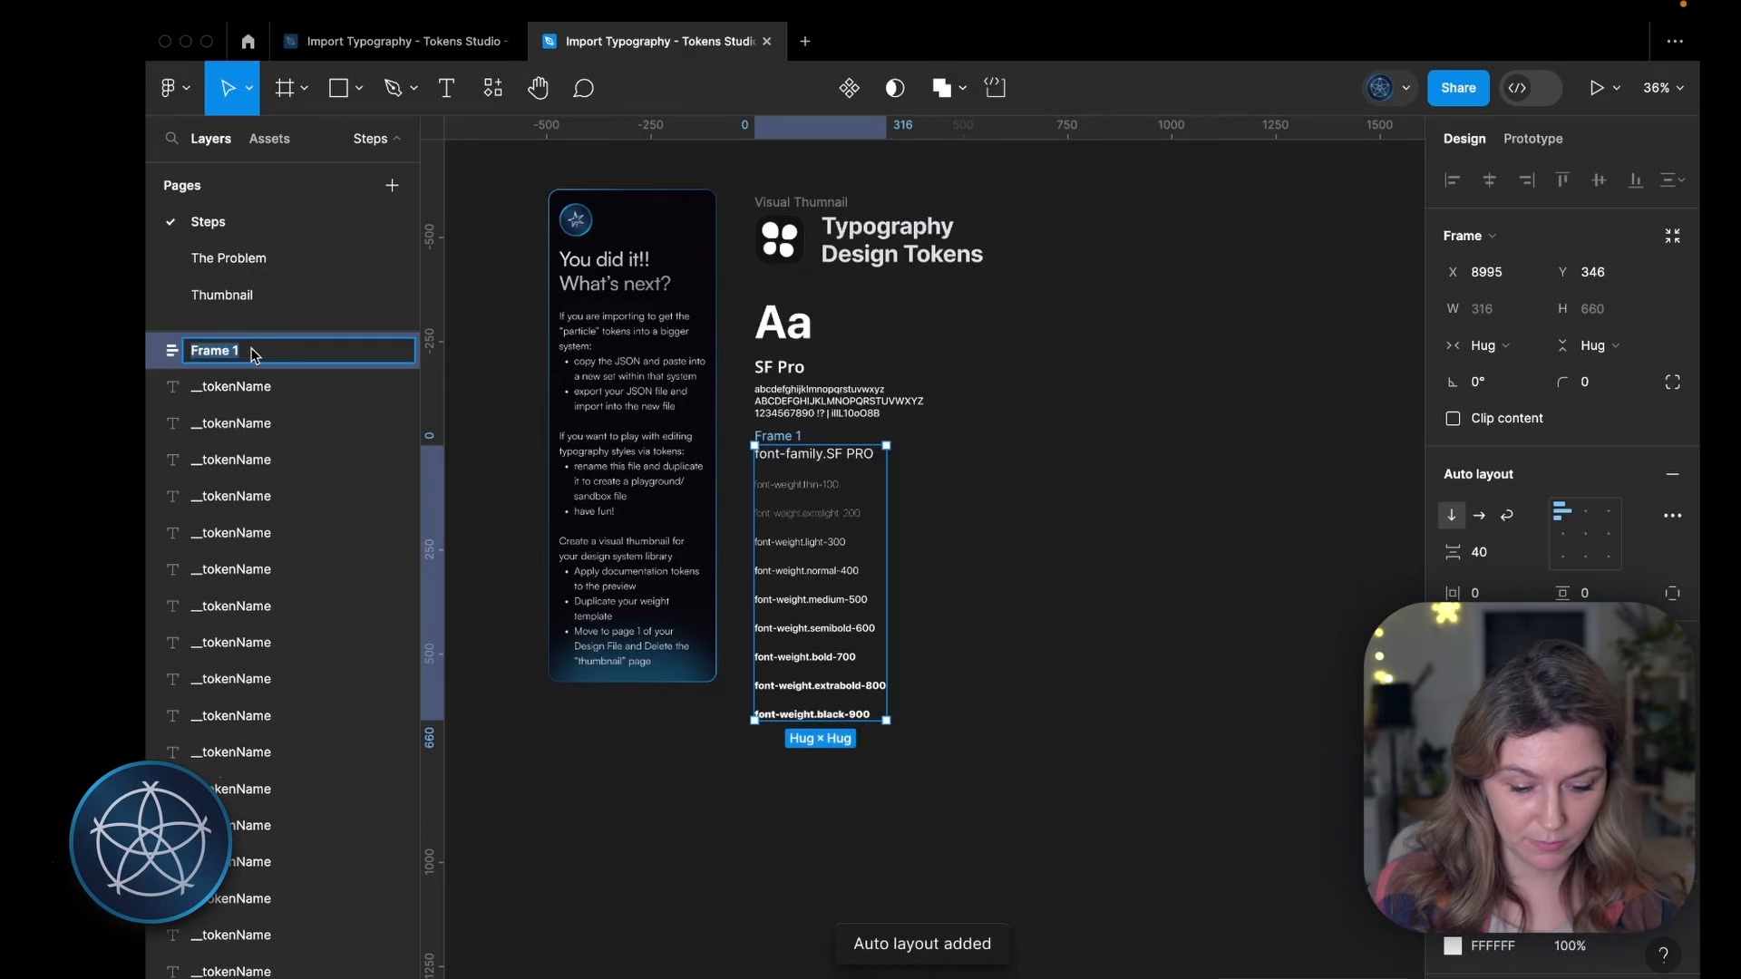
type("wrapper")
key("Return")
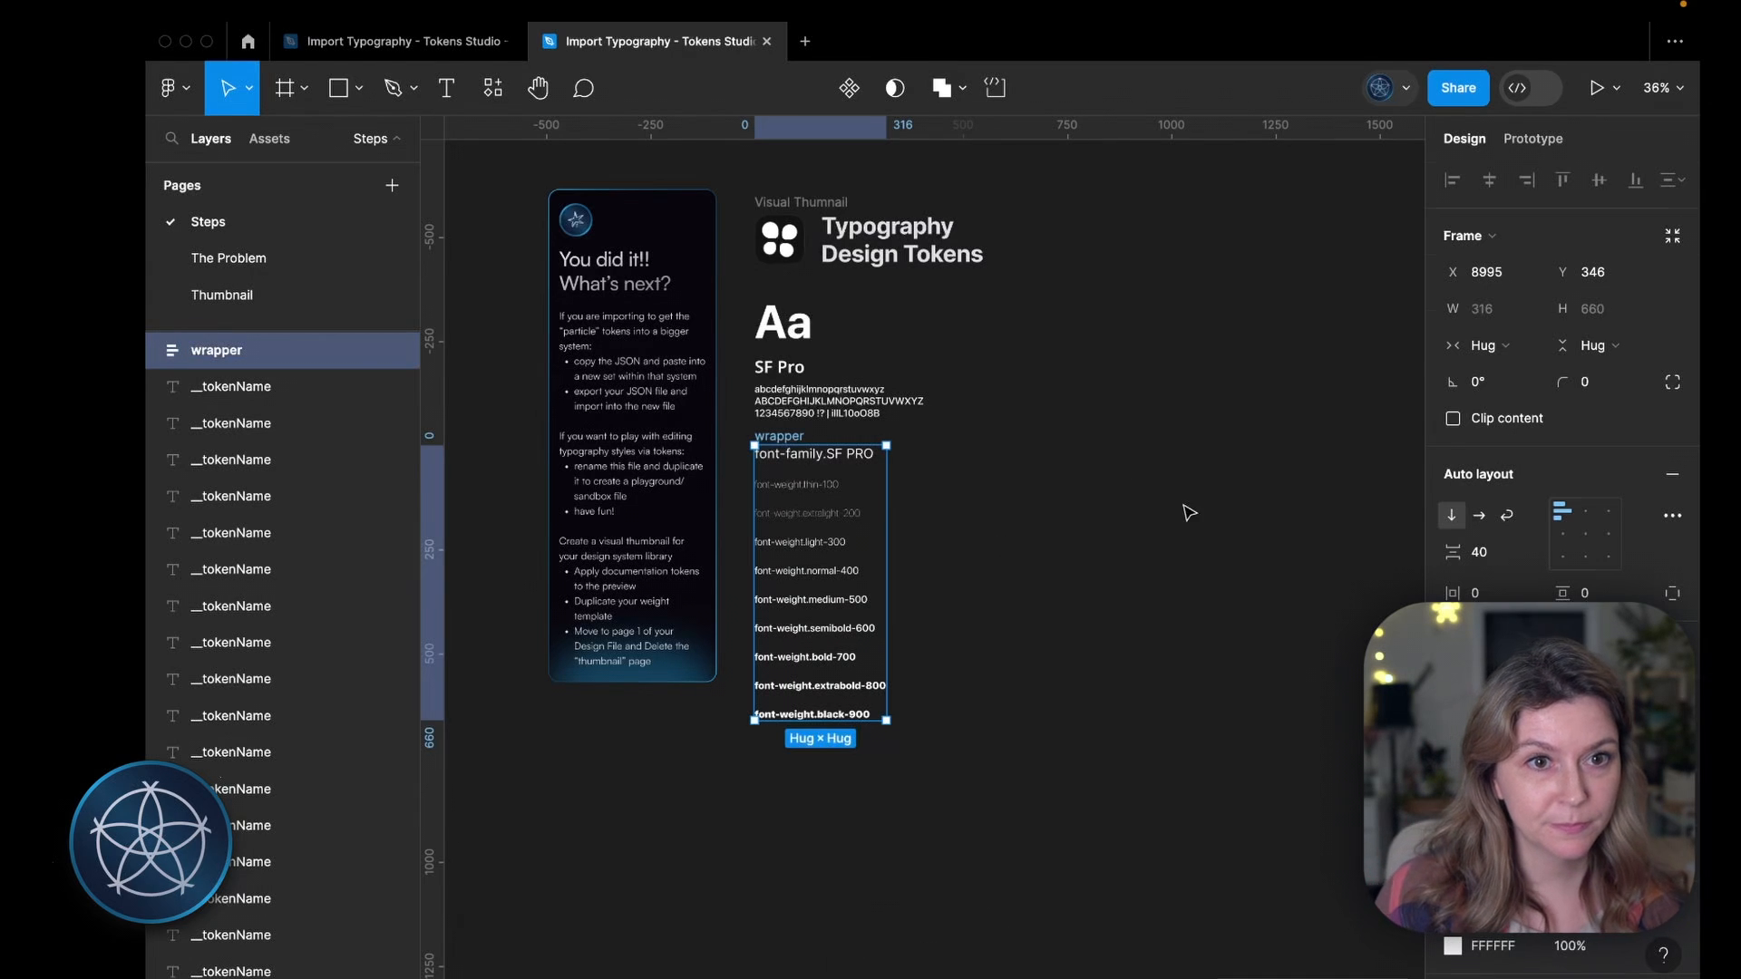
Step: Nest the wrapper frame inside the Visual Thumnail frame, below the Font Preview
left_click(1185, 505)
left_click_drag(807, 515, 836, 286)
key("Down")
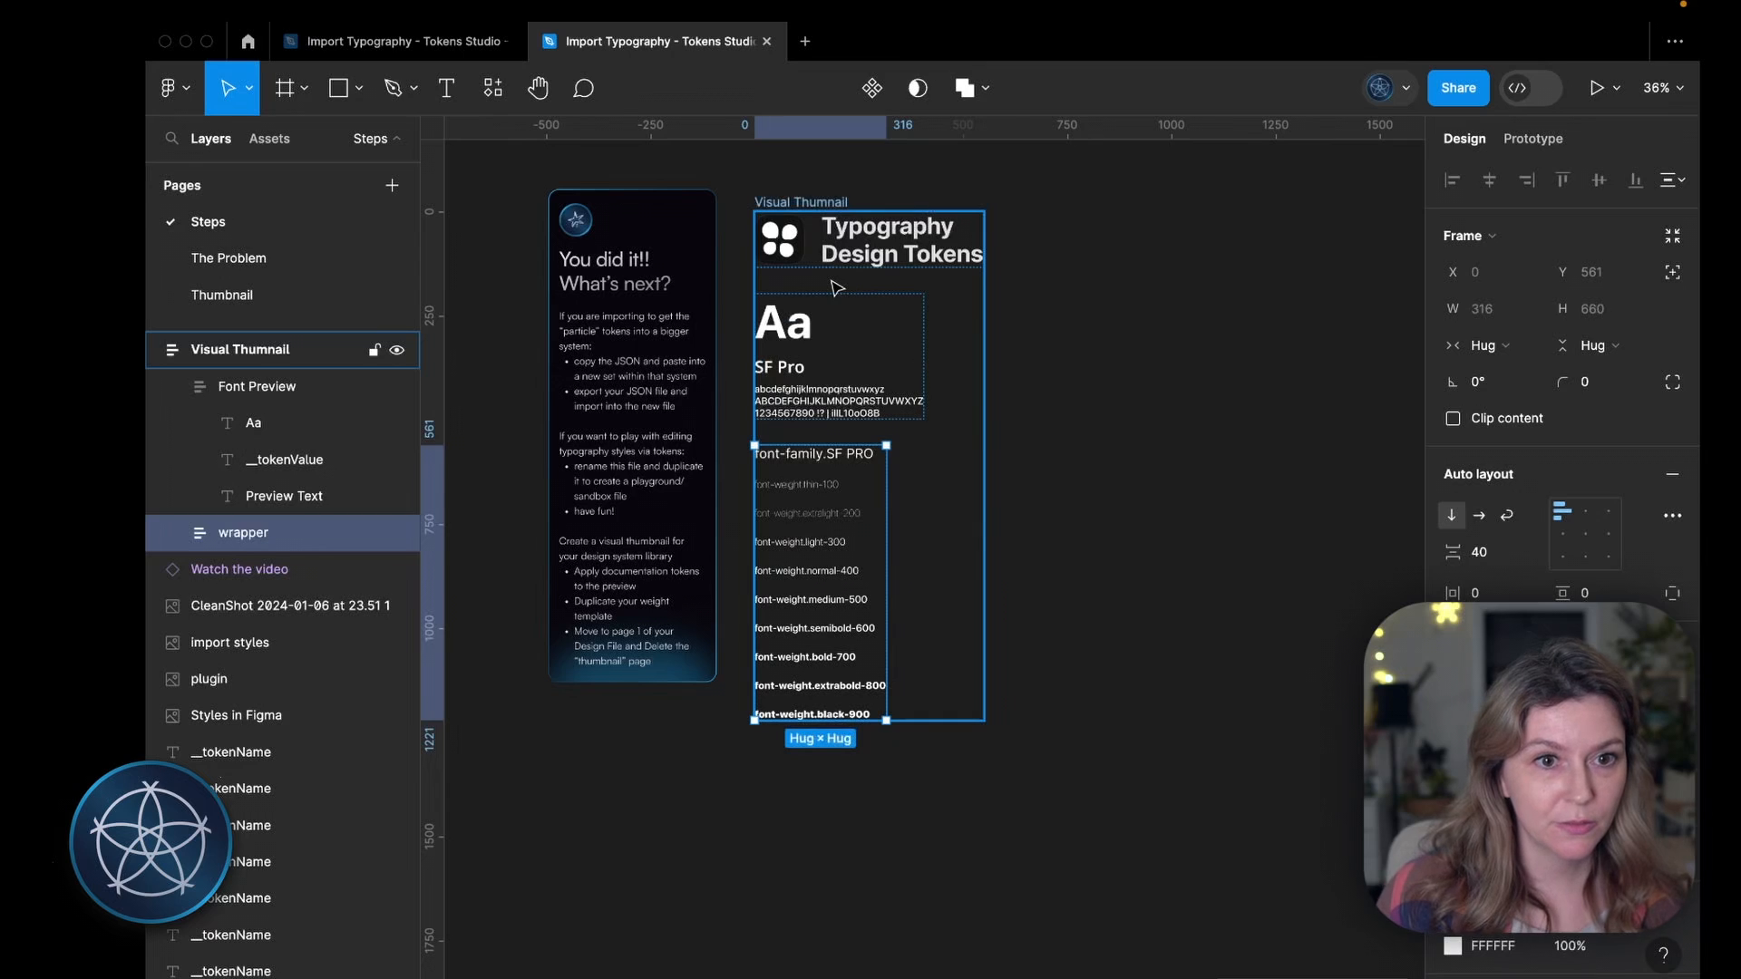
Step: Duplicate the completed Visual Thumnail frame
left_click(1107, 377)
left_click_drag(789, 200, 791, 196)
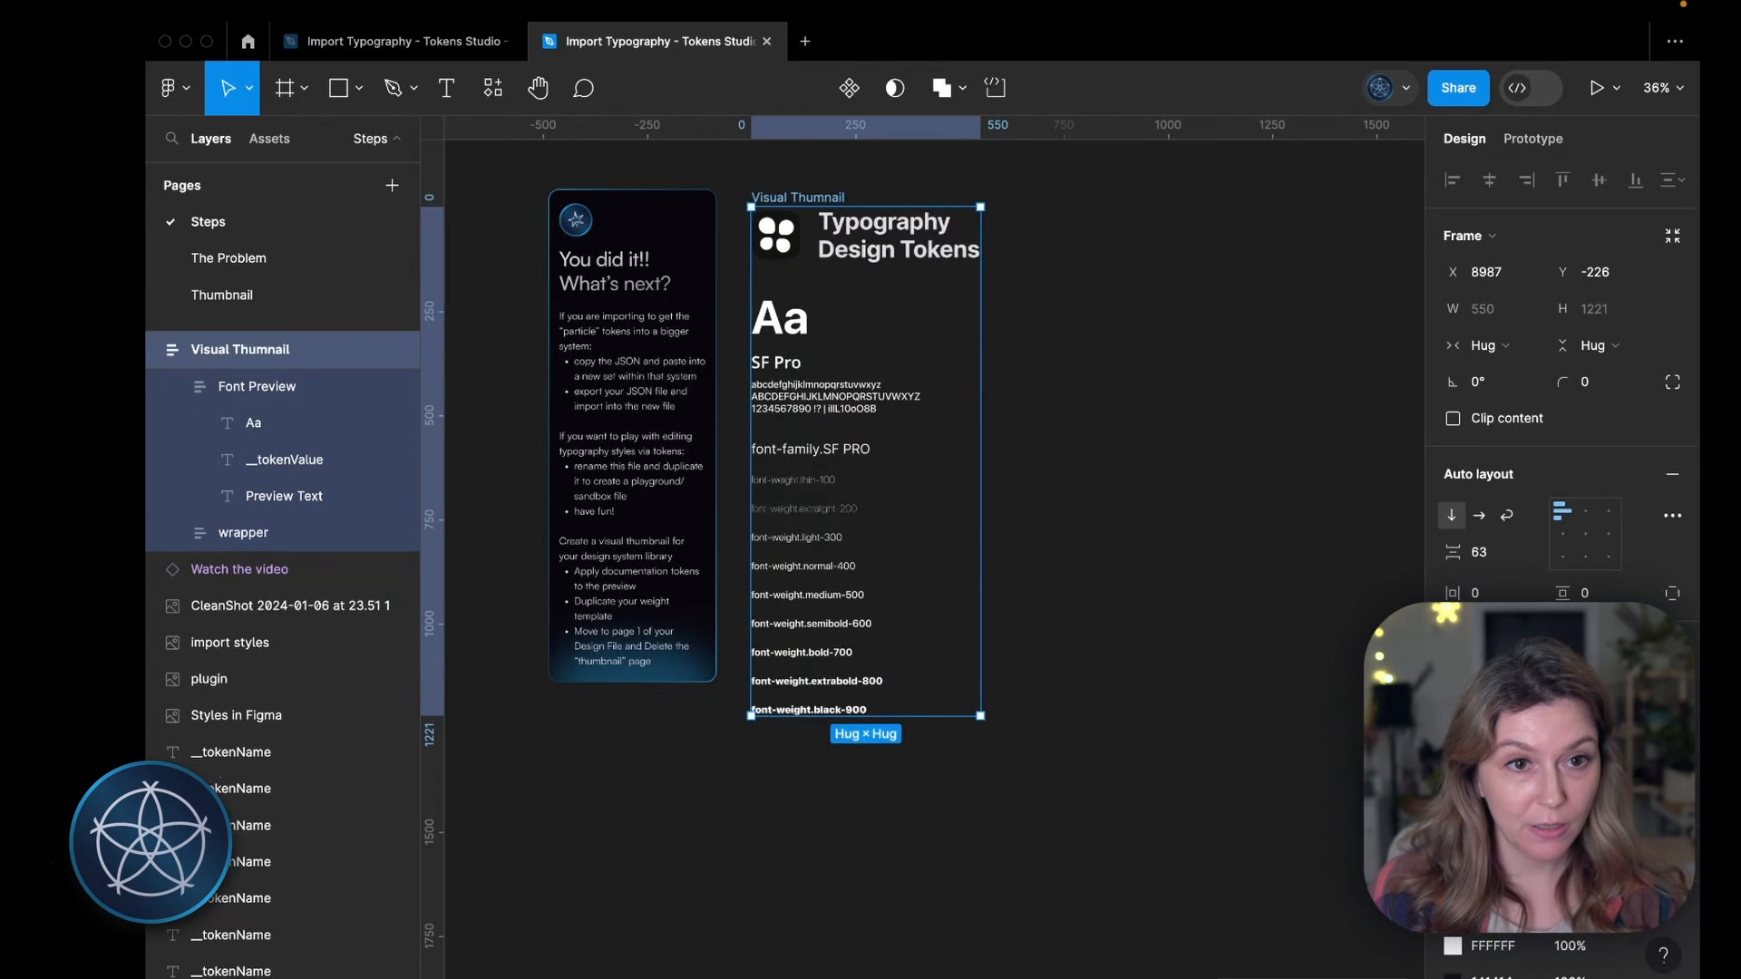
key("super+d")
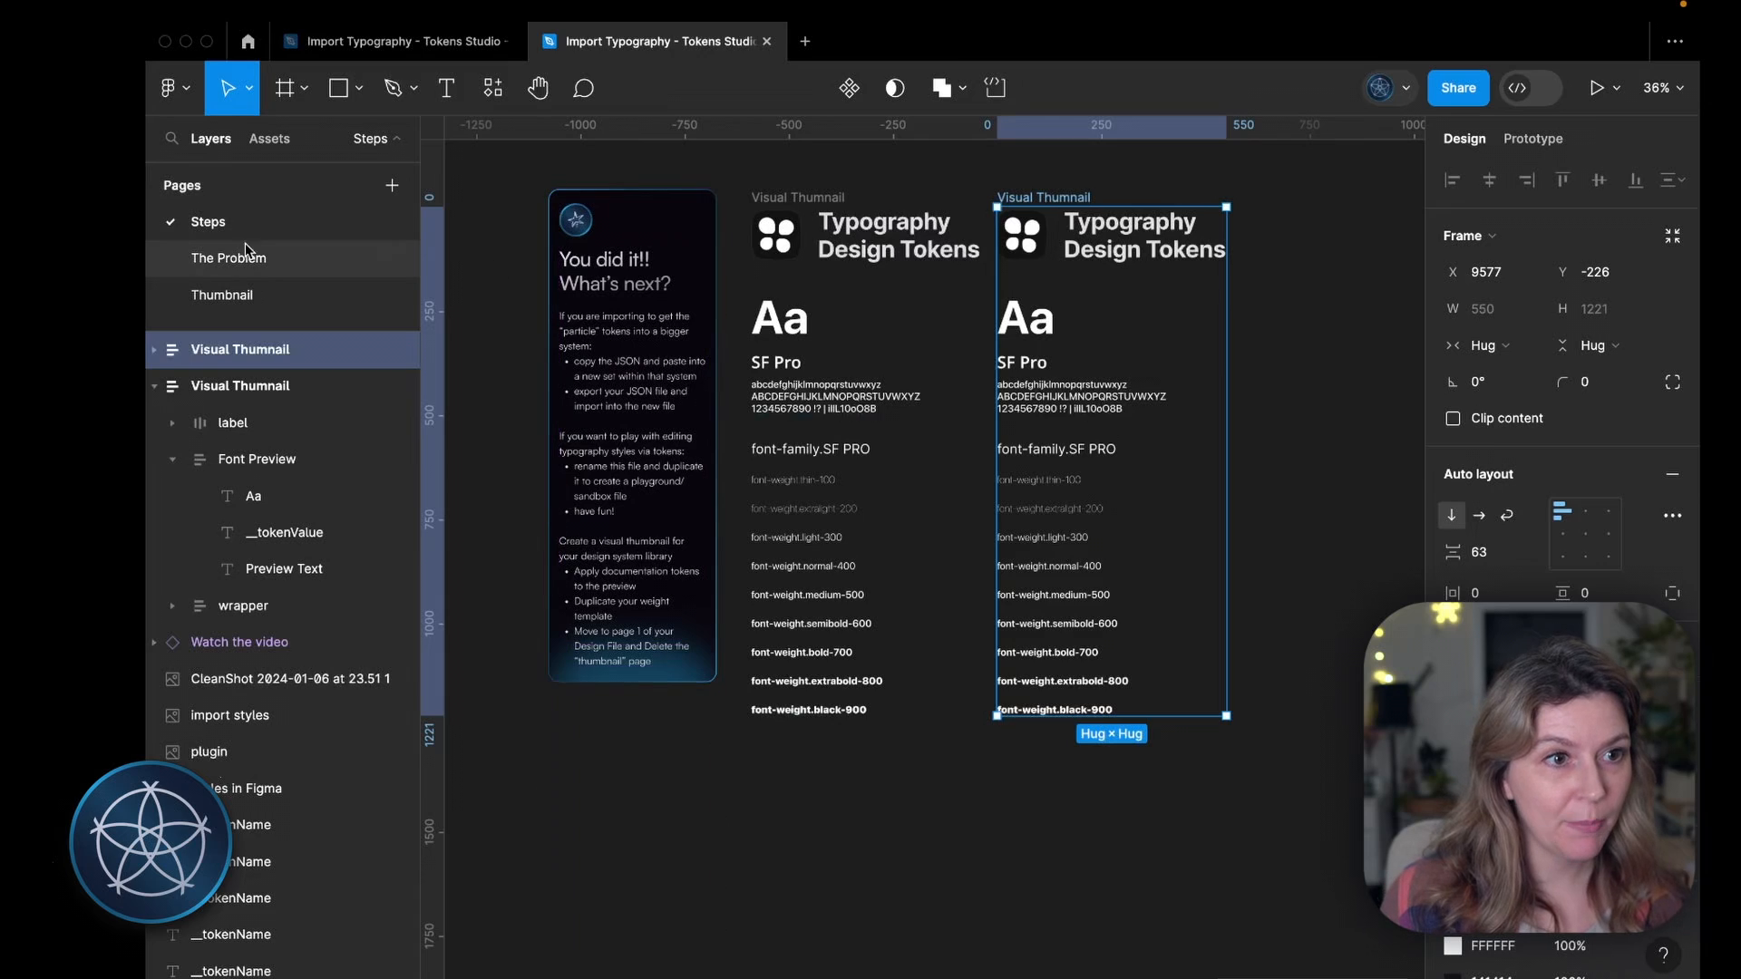
Step: Add a new page named Preview and place it above the Steps page
left_click(390, 189)
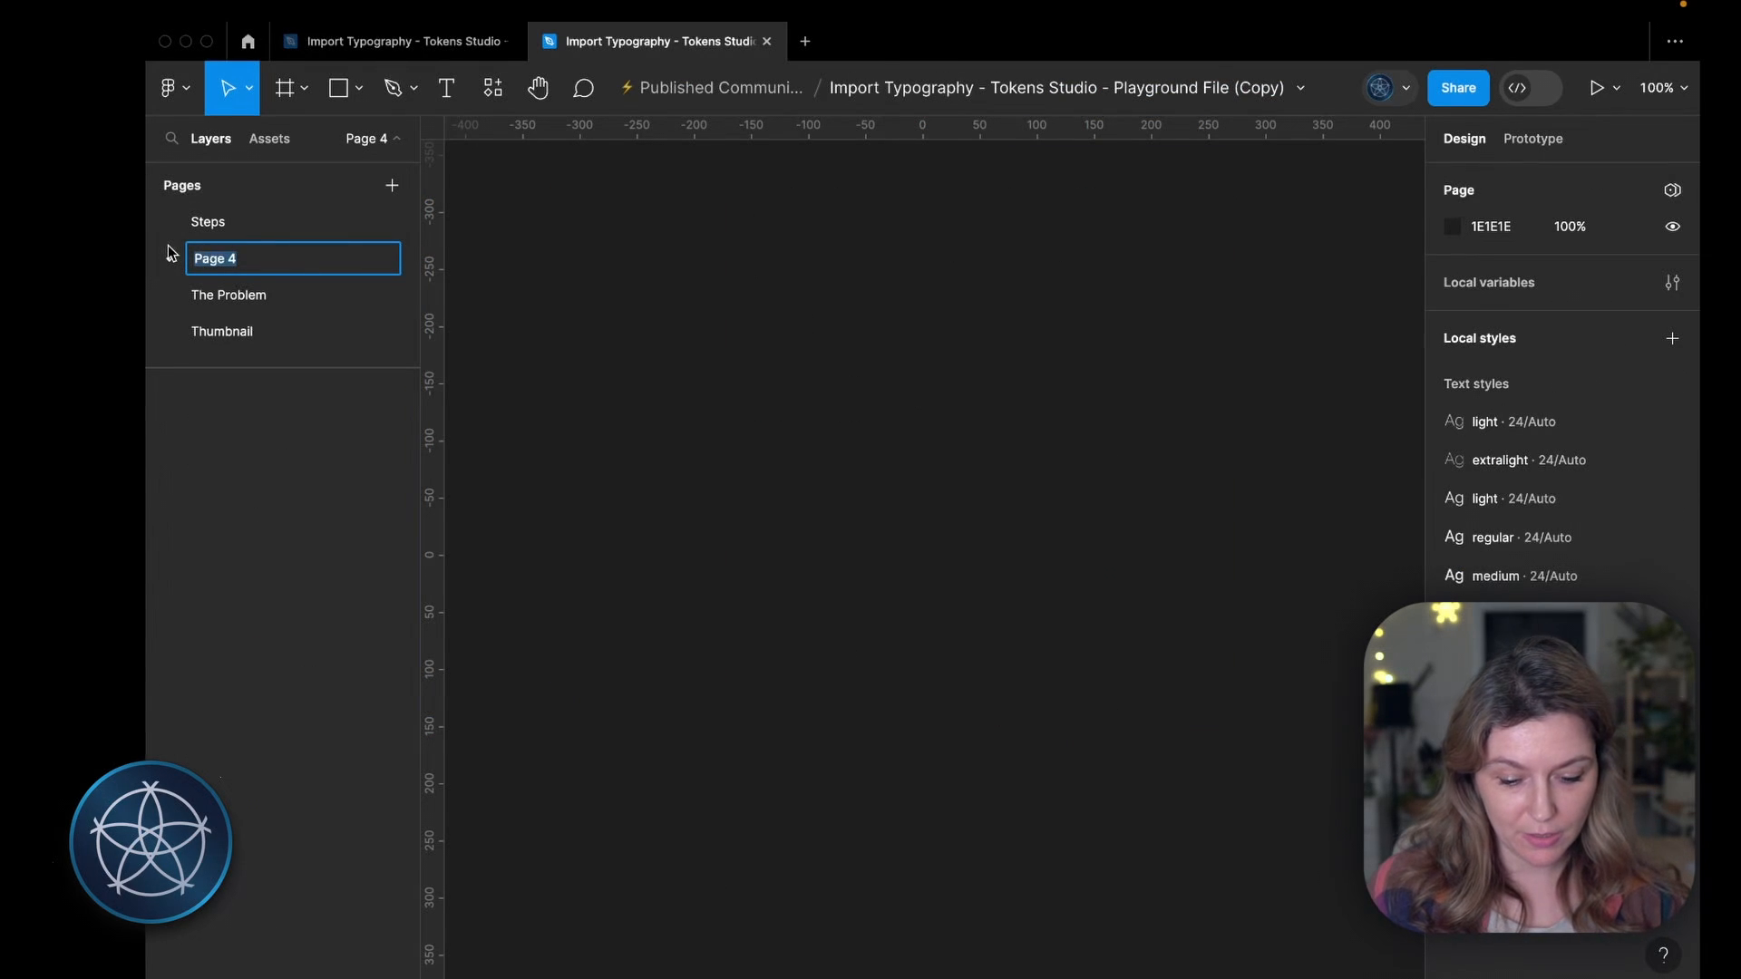
type("Previe")
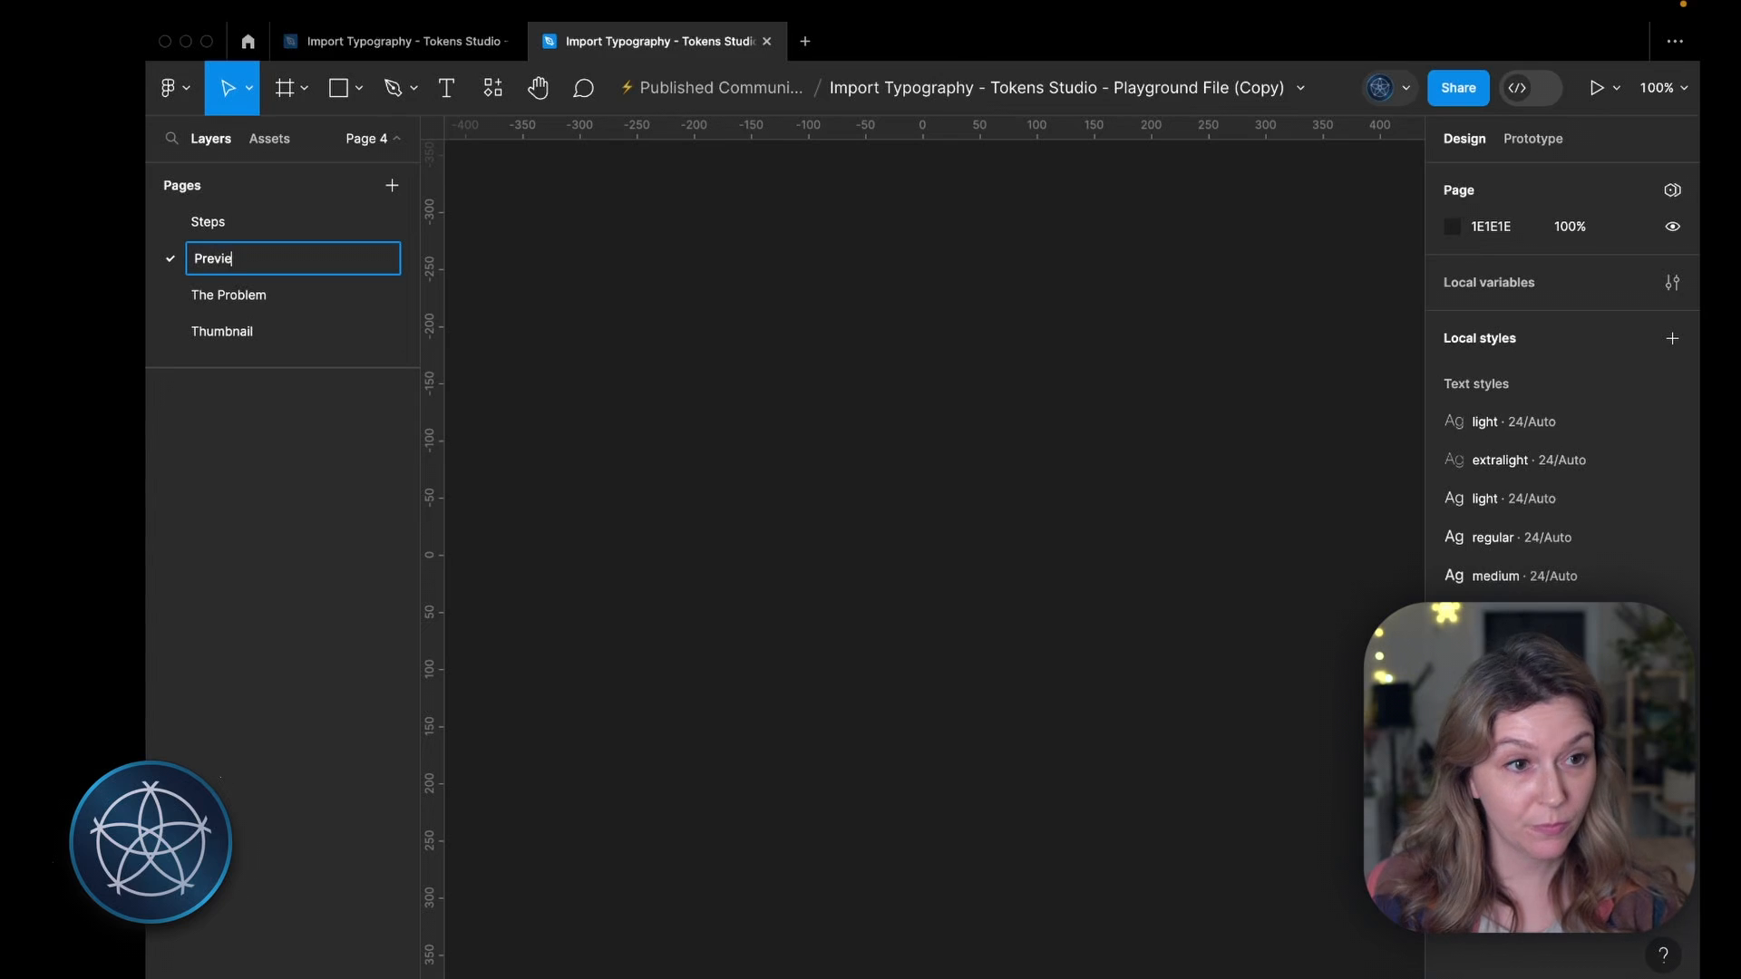
type("w")
key("Return")
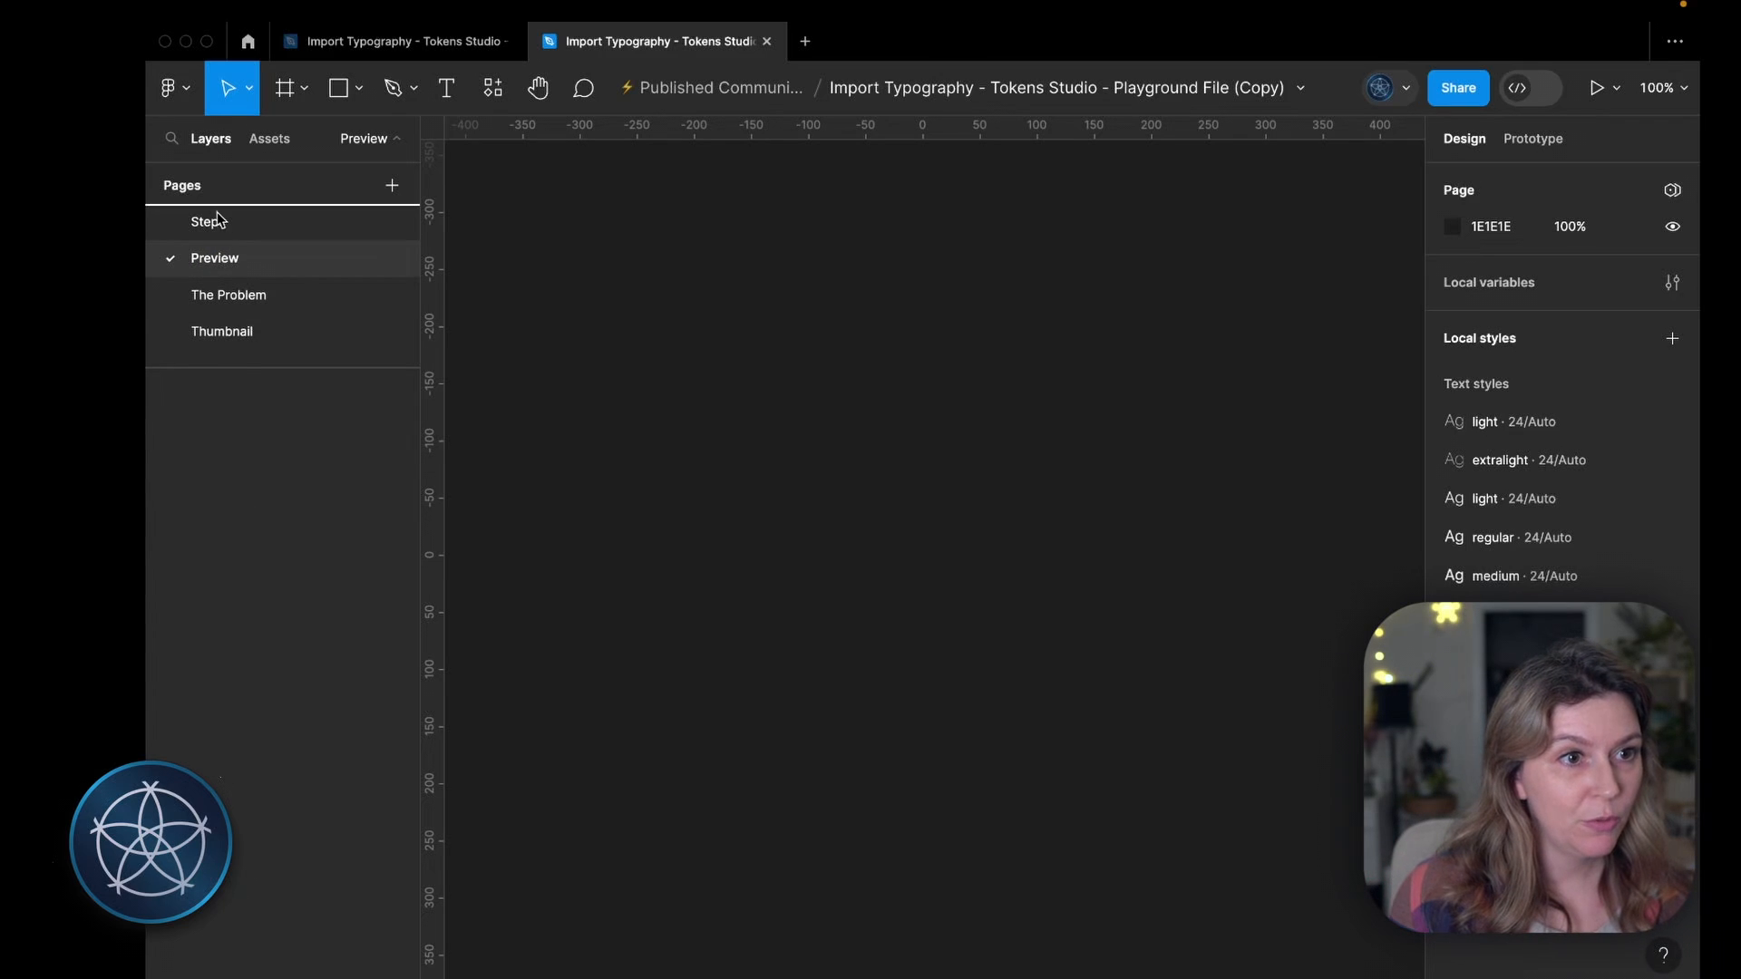
left_click_drag(217, 220, 233, 257)
Step: Cut the duplicated Visual Thumnail frame from the Steps page and paste it onto the Preview page
left_click(233, 257)
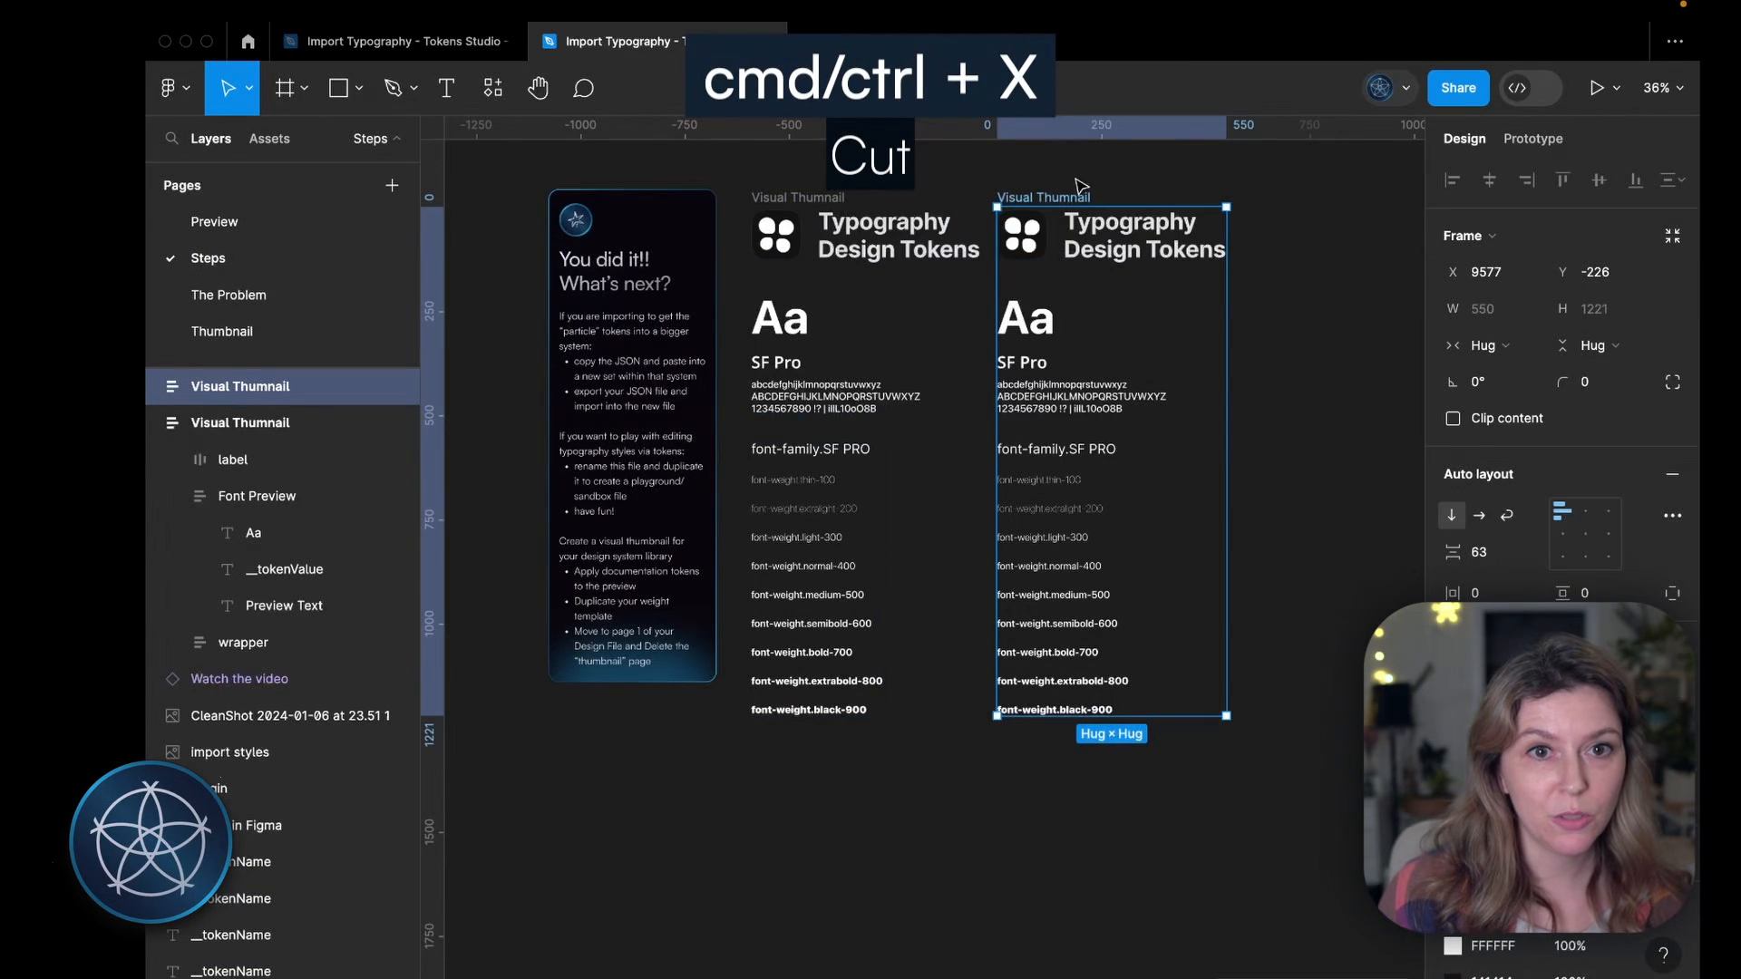
key("super+x")
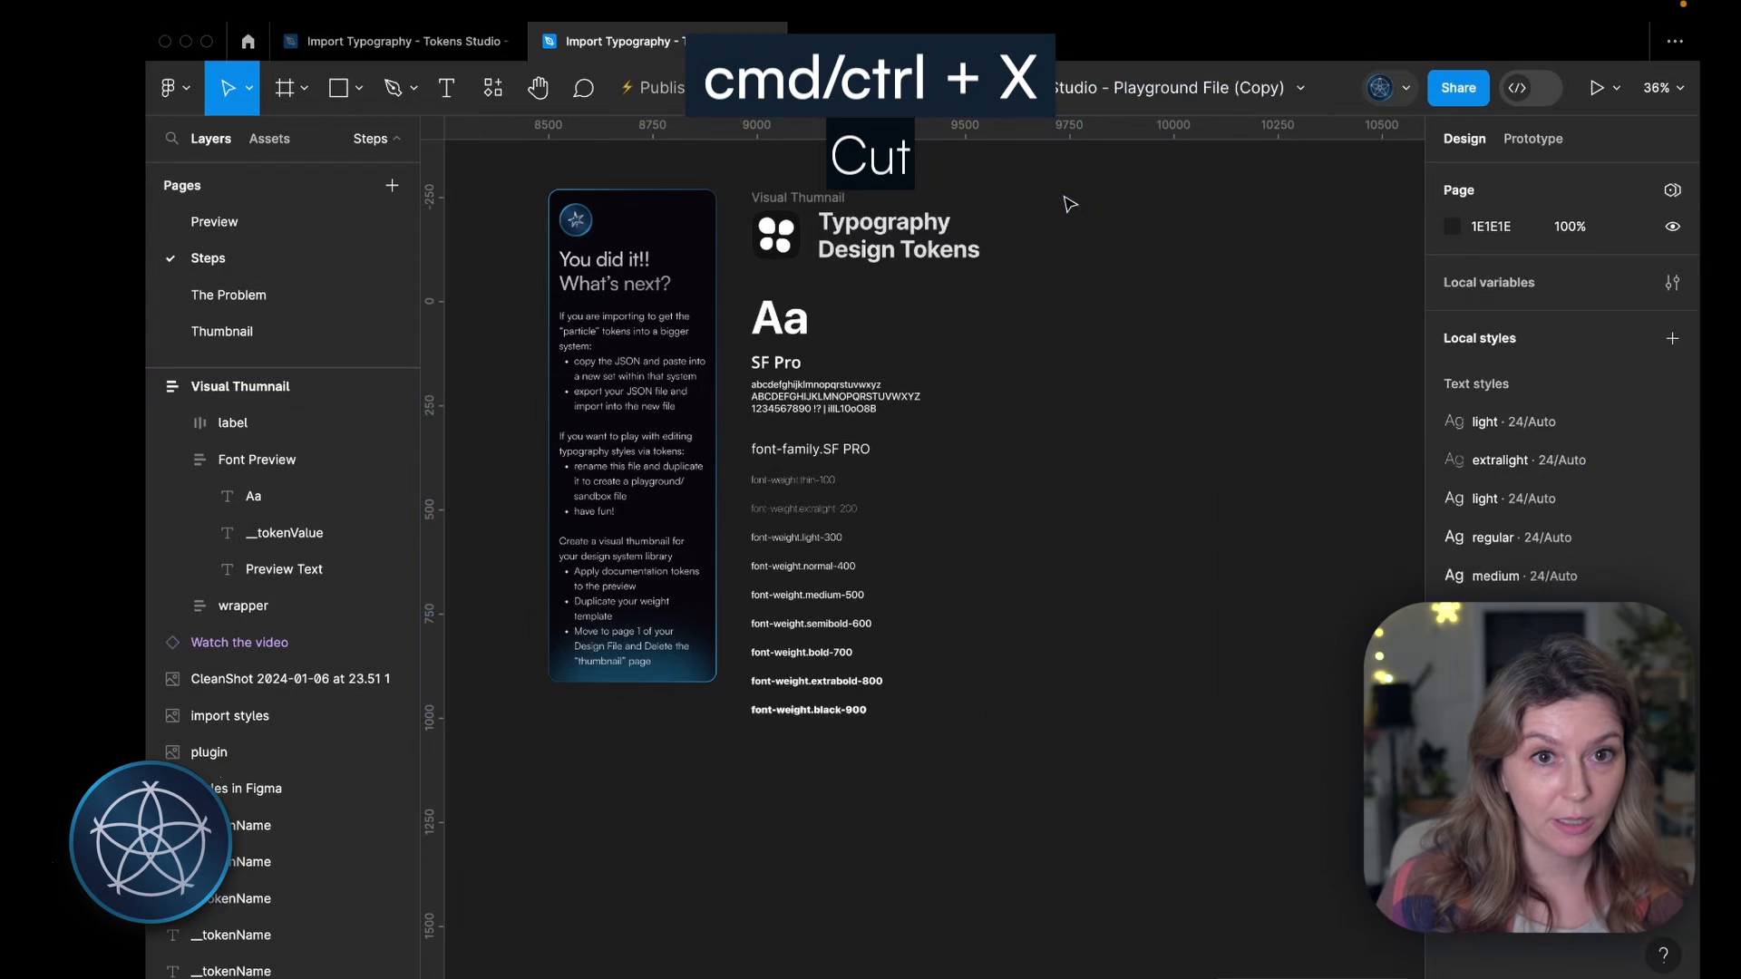
left_click(225, 221)
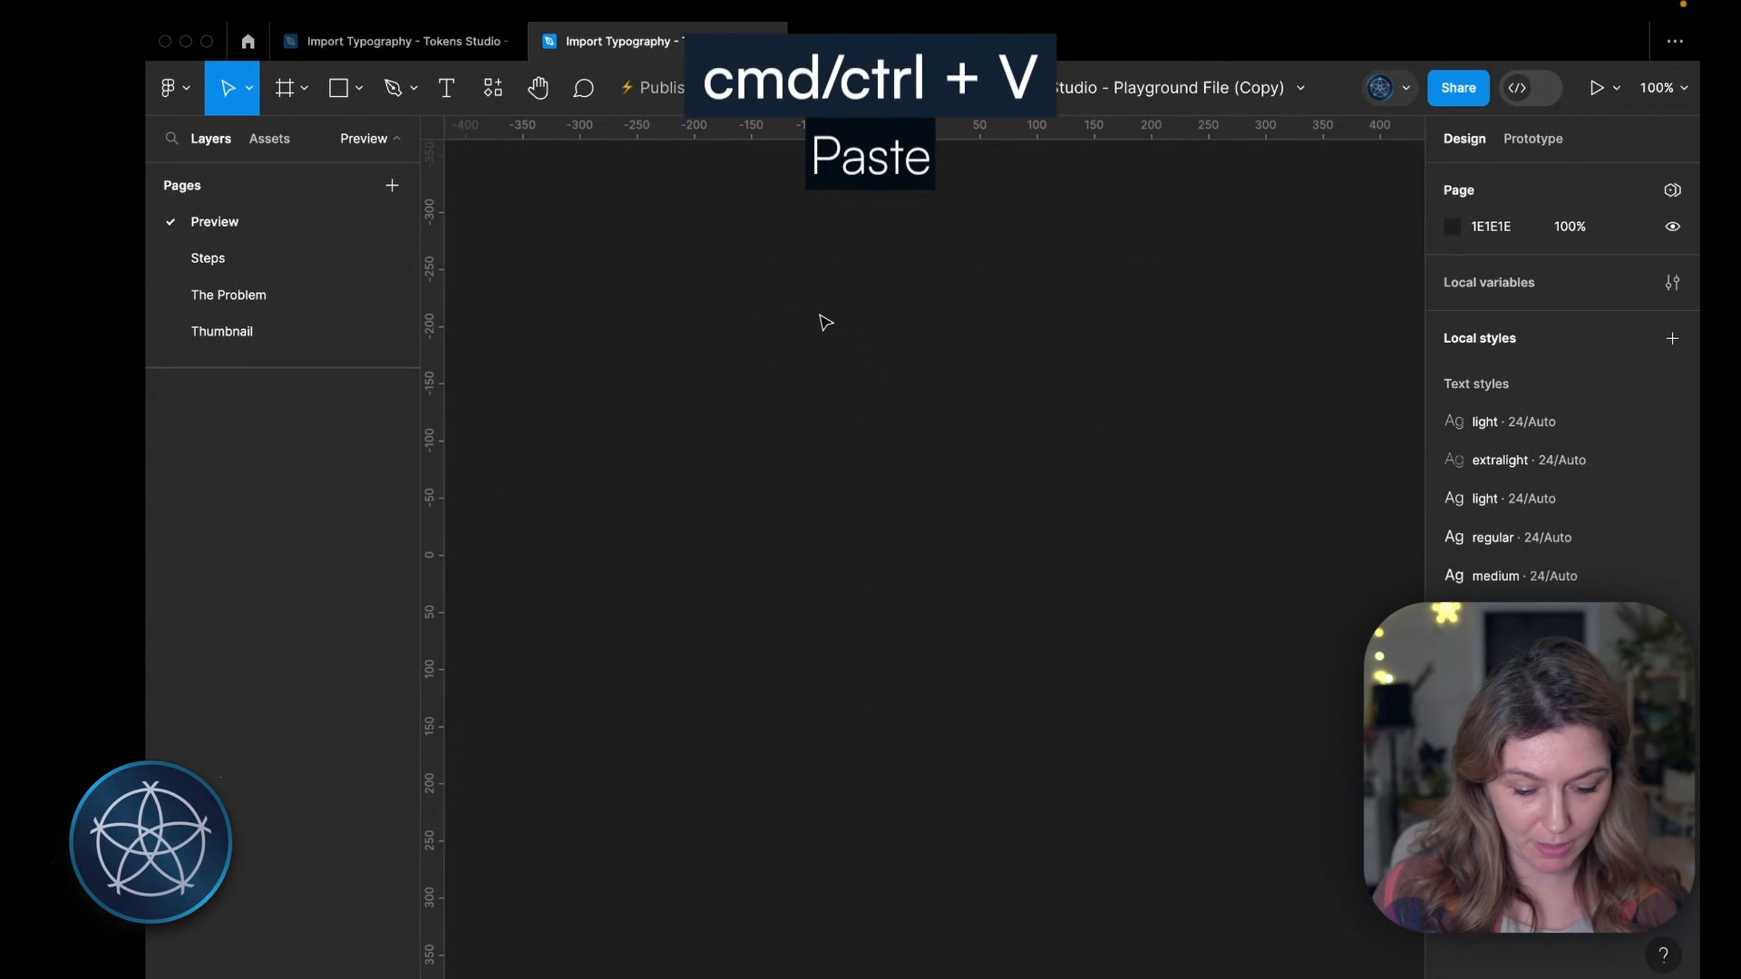
key("super+v")
left_click(632, 400)
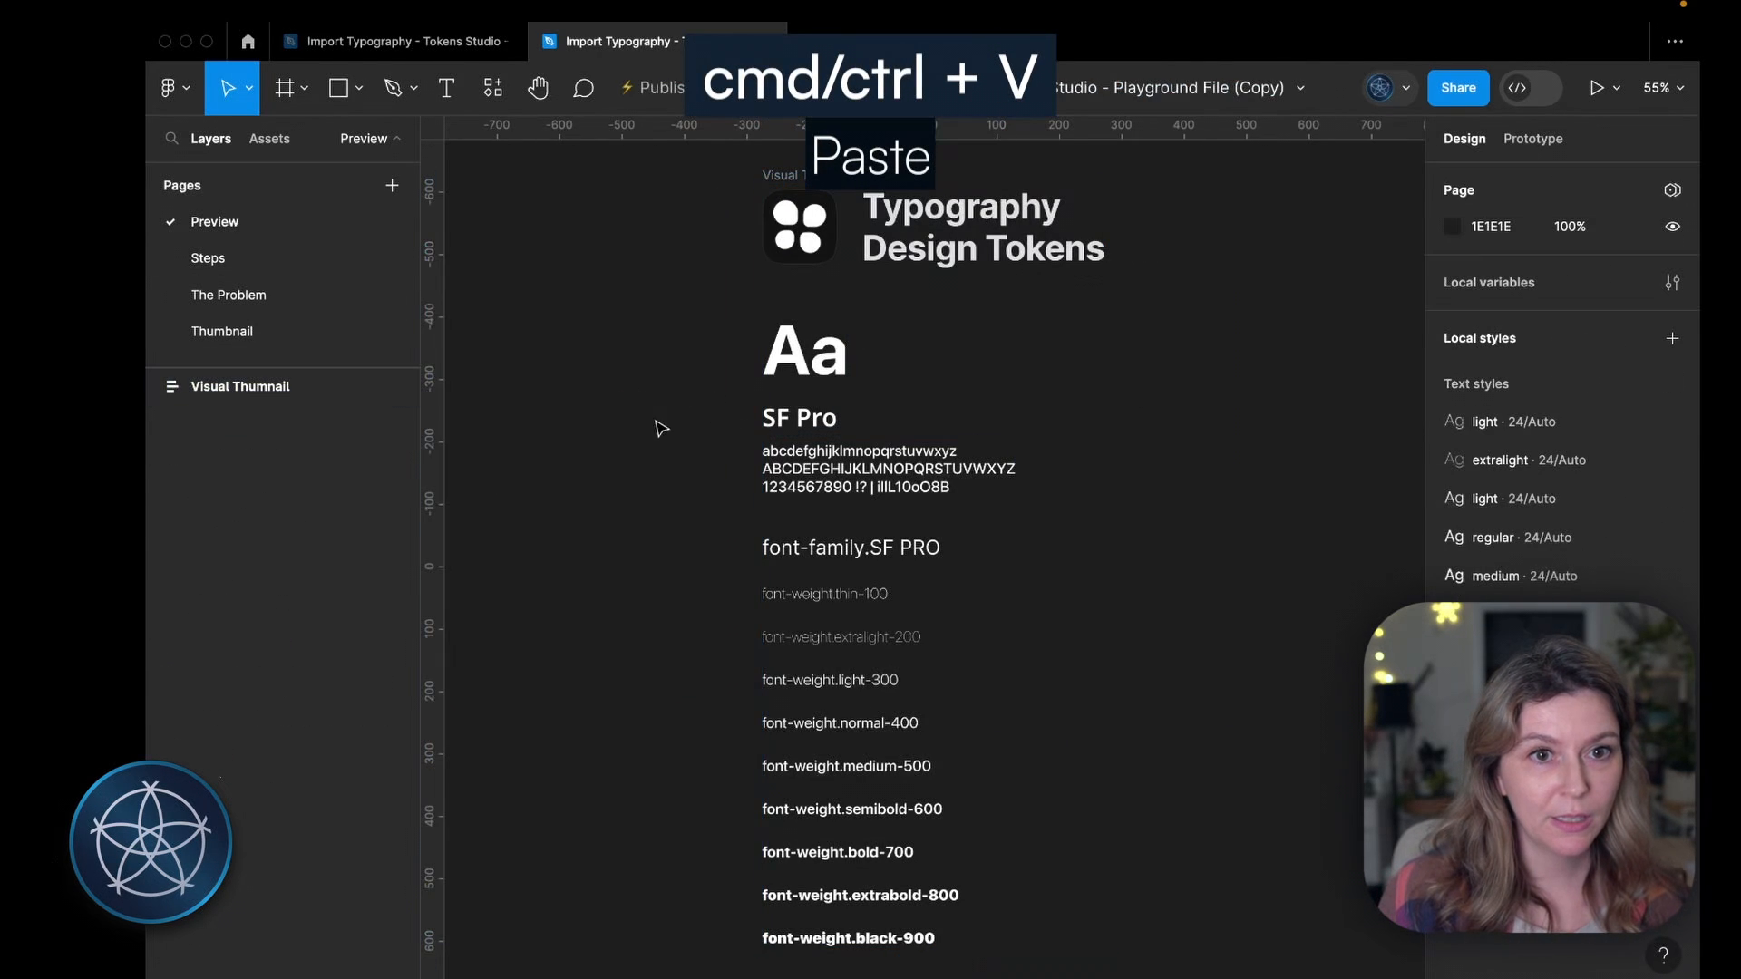
Step: Delete the Thumbnail page from the file
scroll(661, 430, "right", 3)
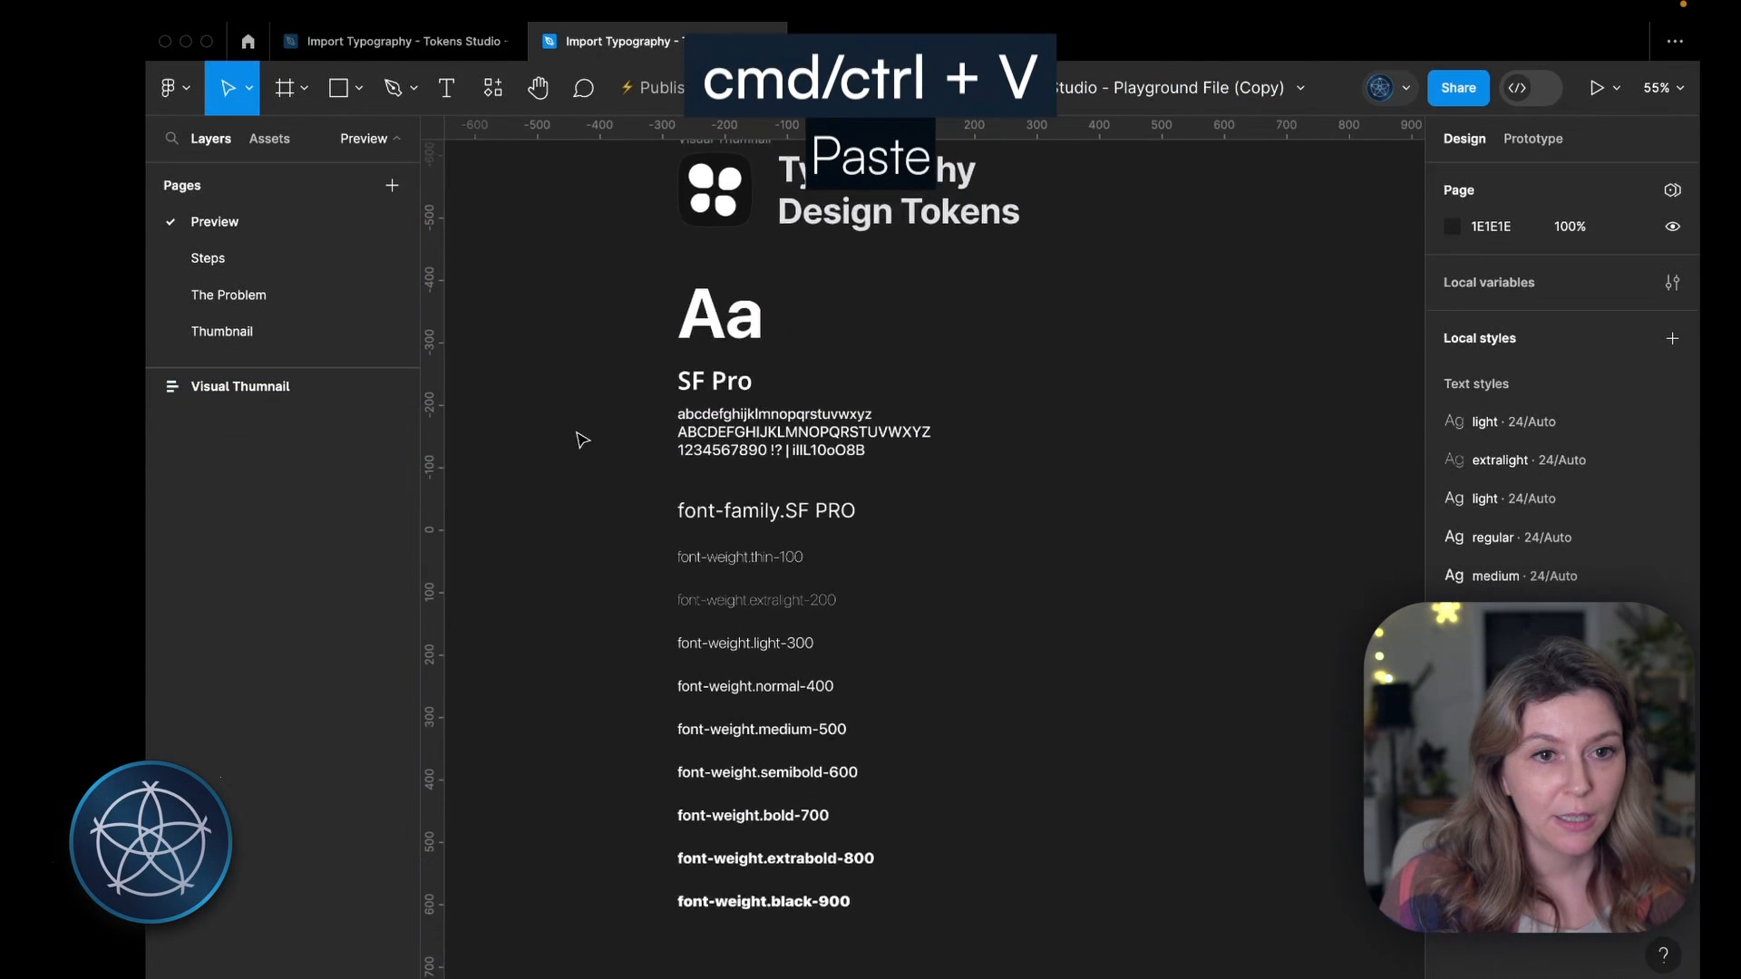
left_click(235, 337)
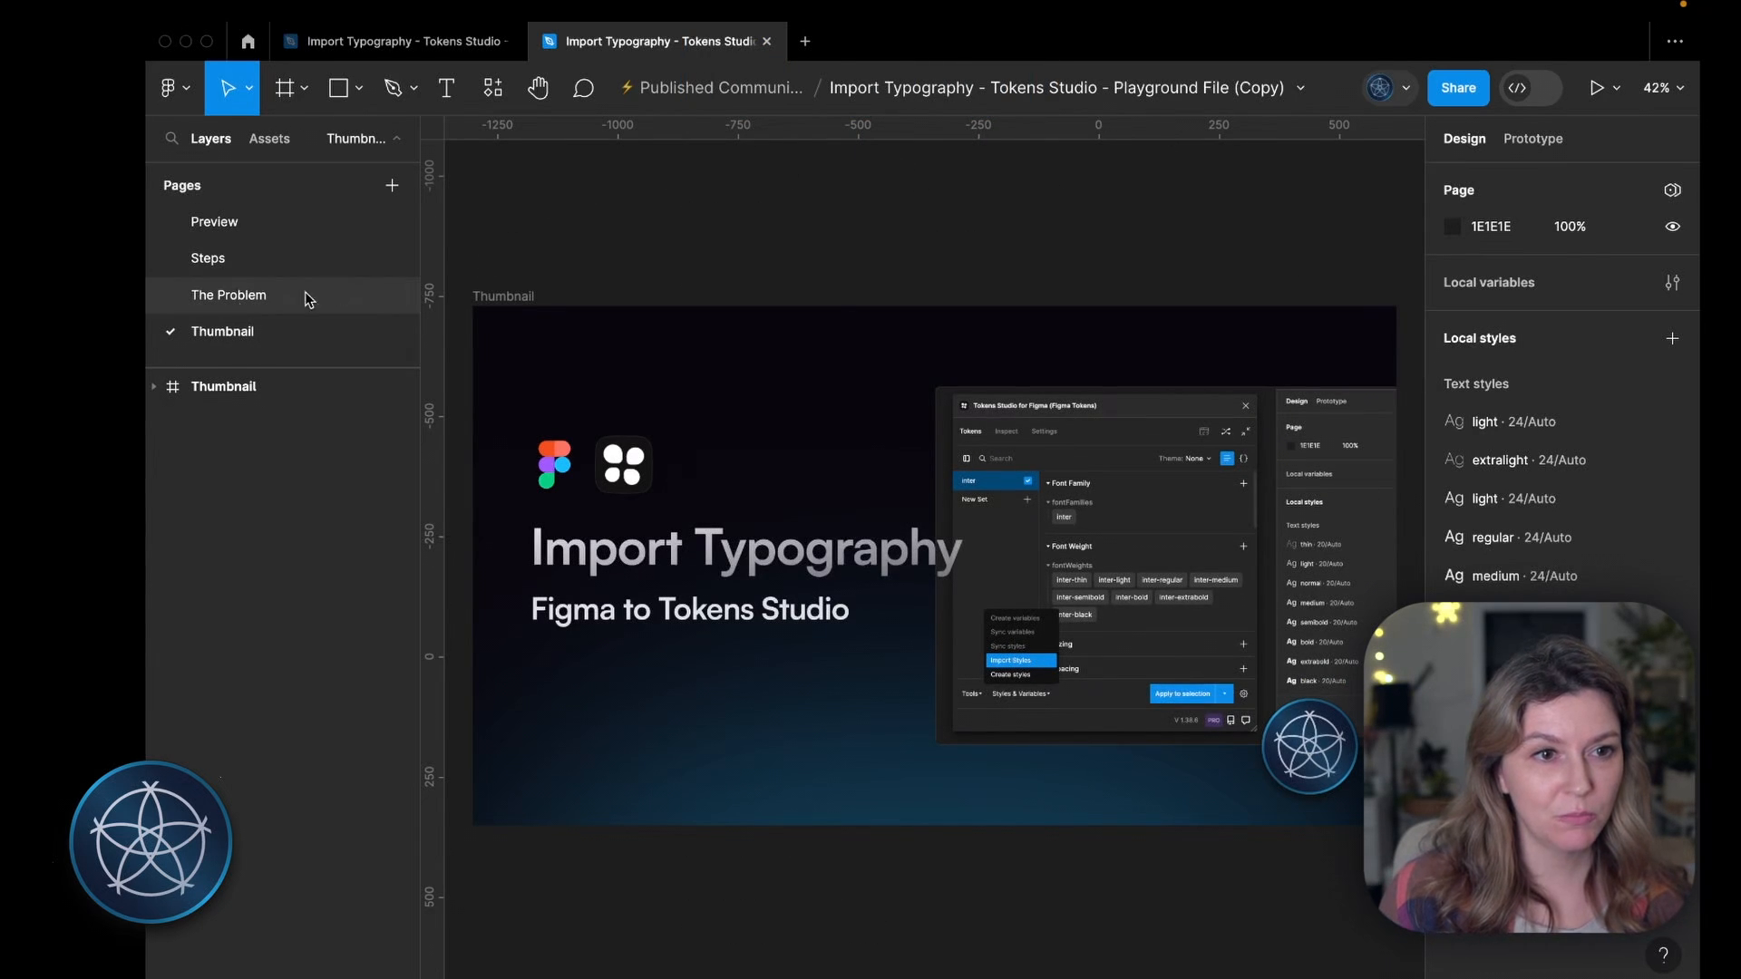
right_click(246, 333)
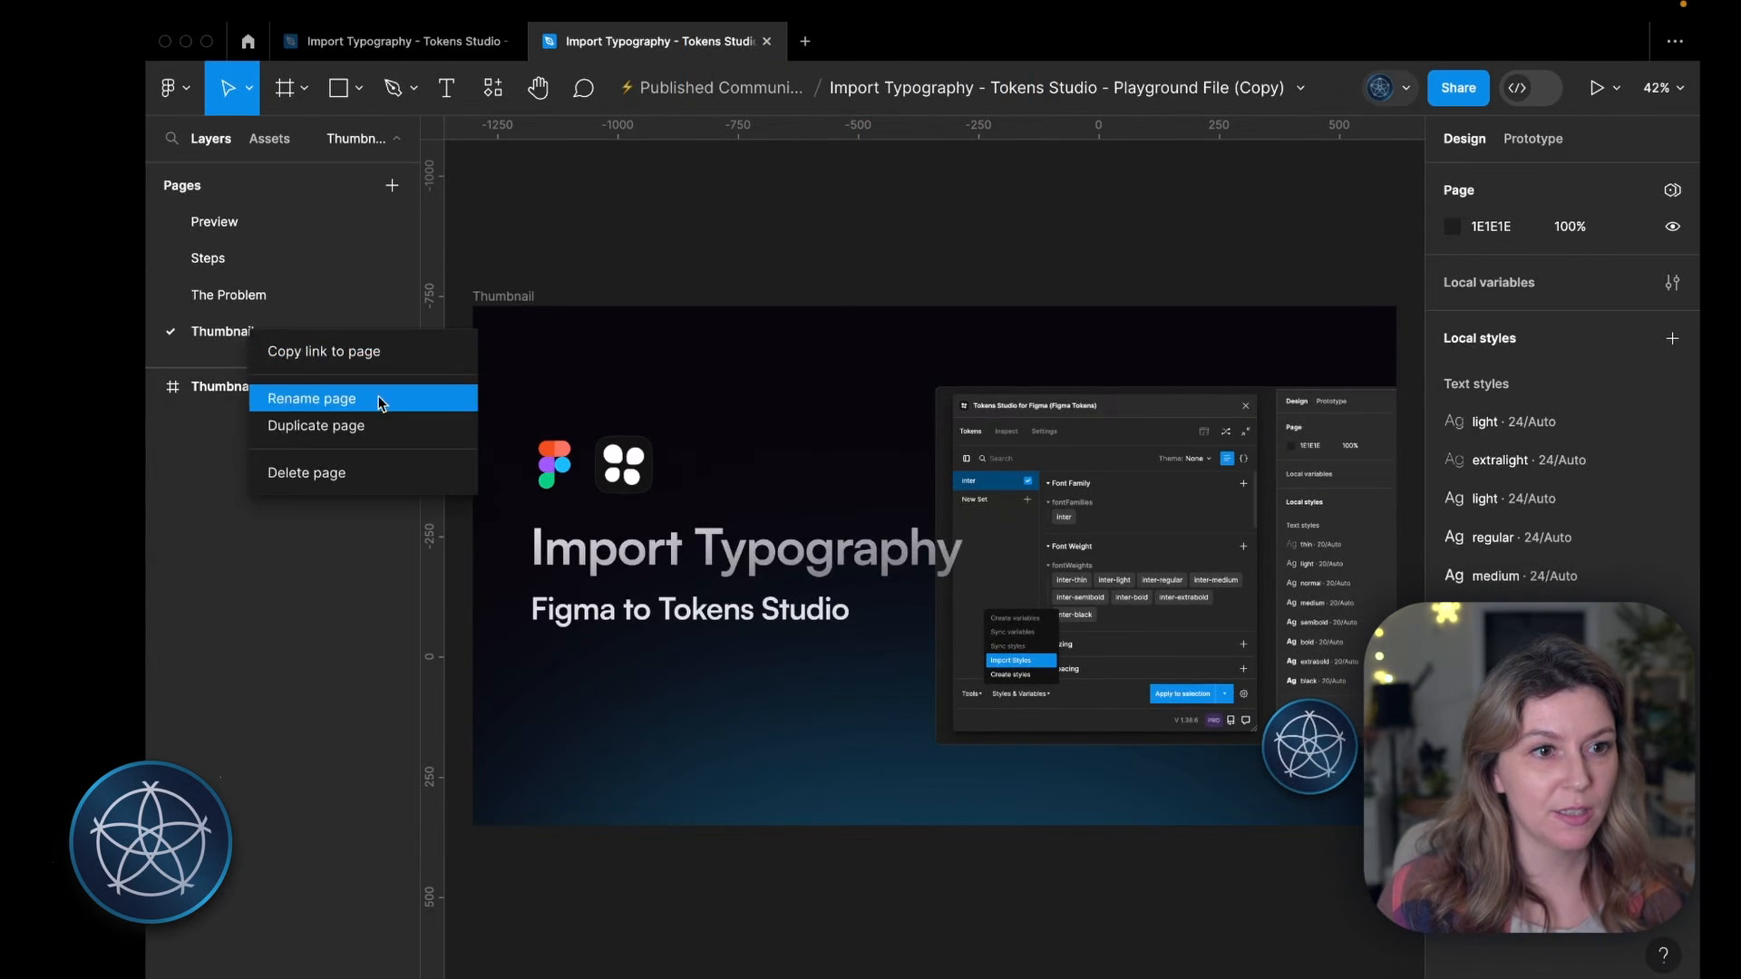
left_click(331, 477)
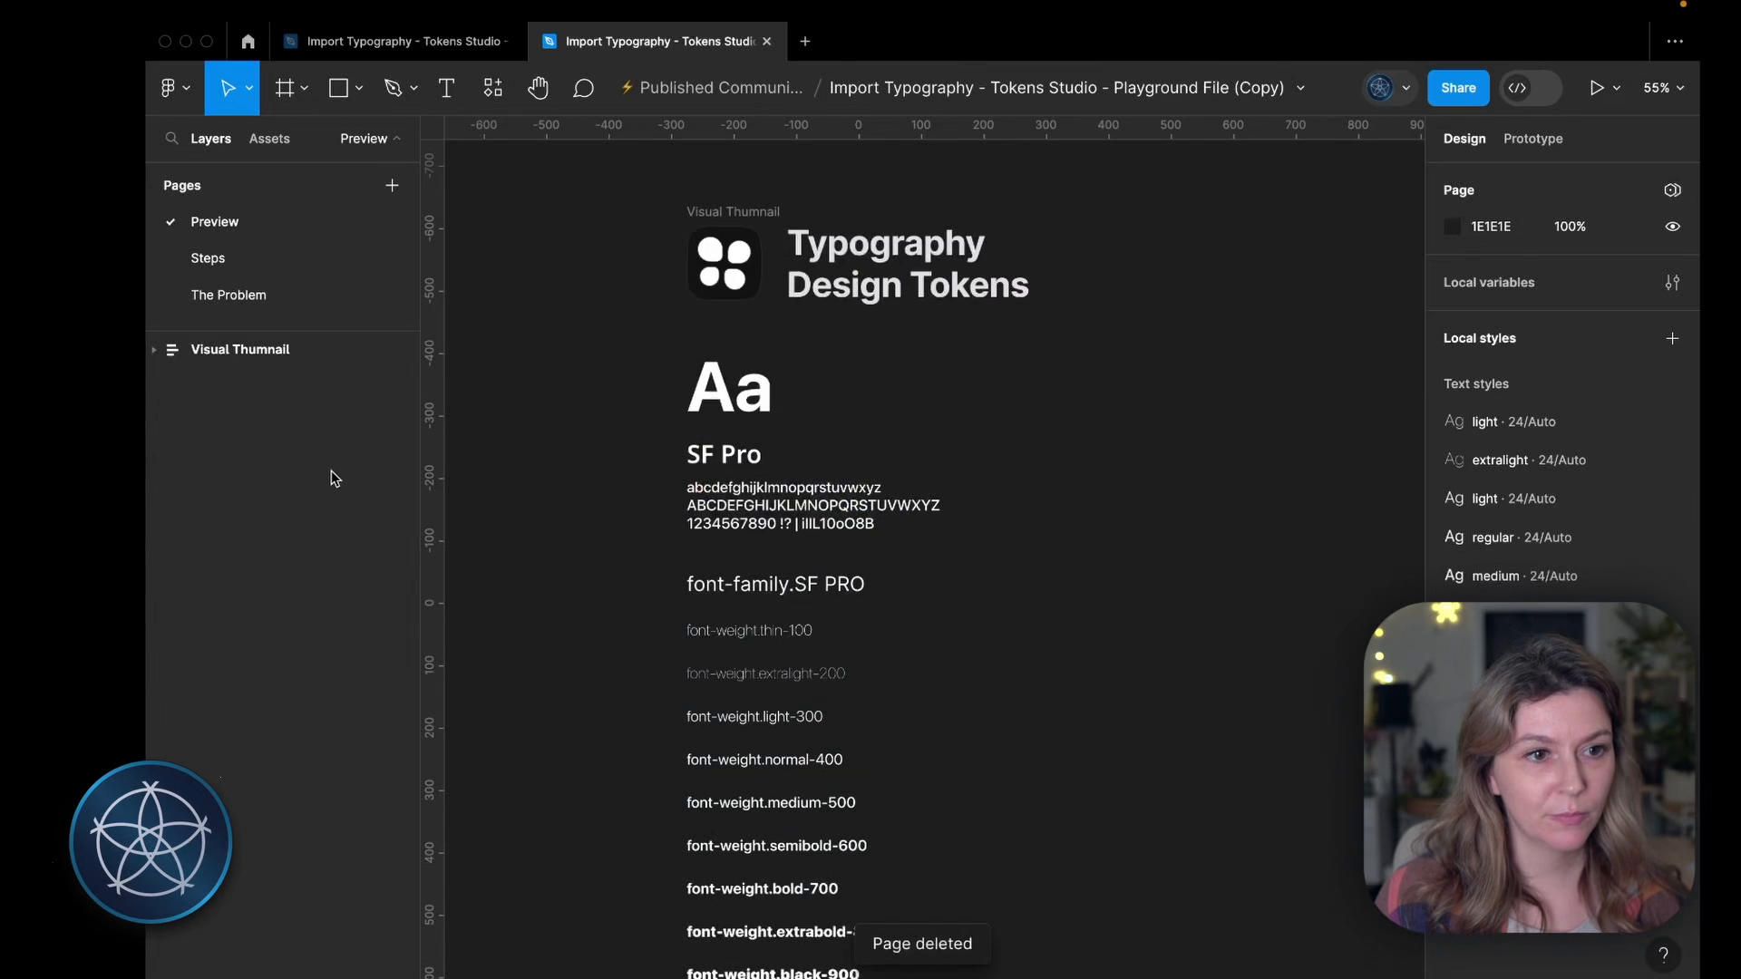
Step: Rename the file as Import Typography - SF Pro - Tokens Studio
left_click(1301, 94)
left_click(1264, 368)
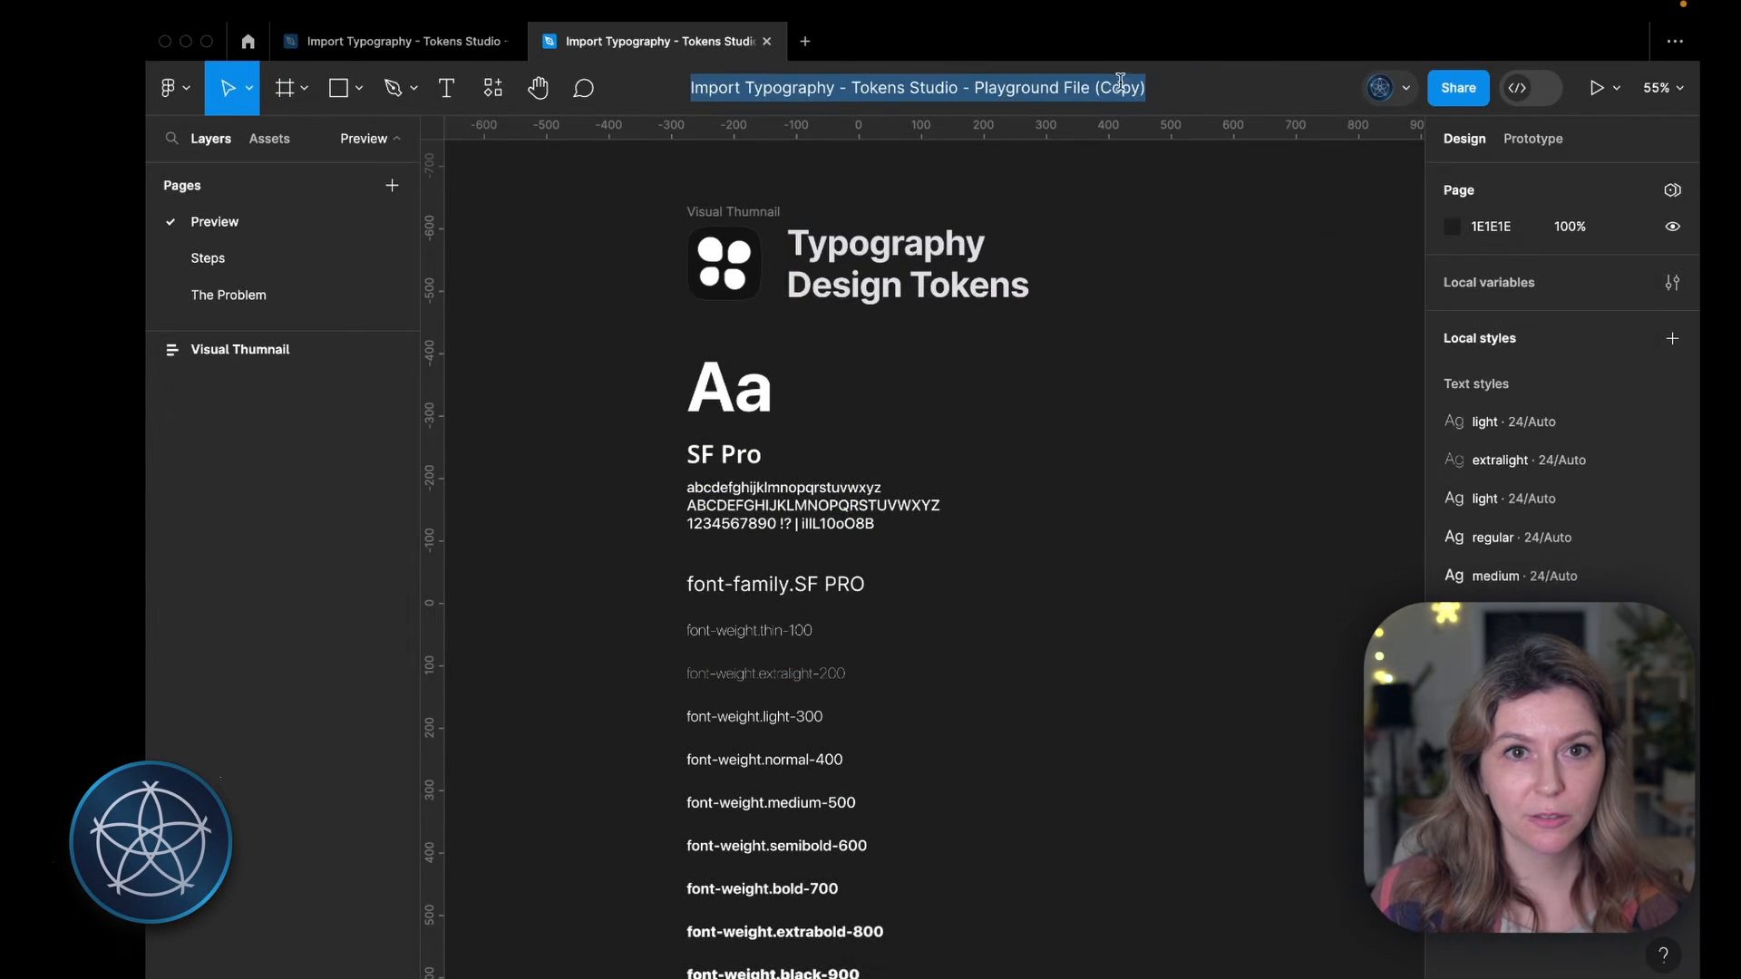
left_click(1167, 100)
left_click(1199, 101)
key("Right")
key("BackSpace")
key("BackSpace")
key("BackSpace")
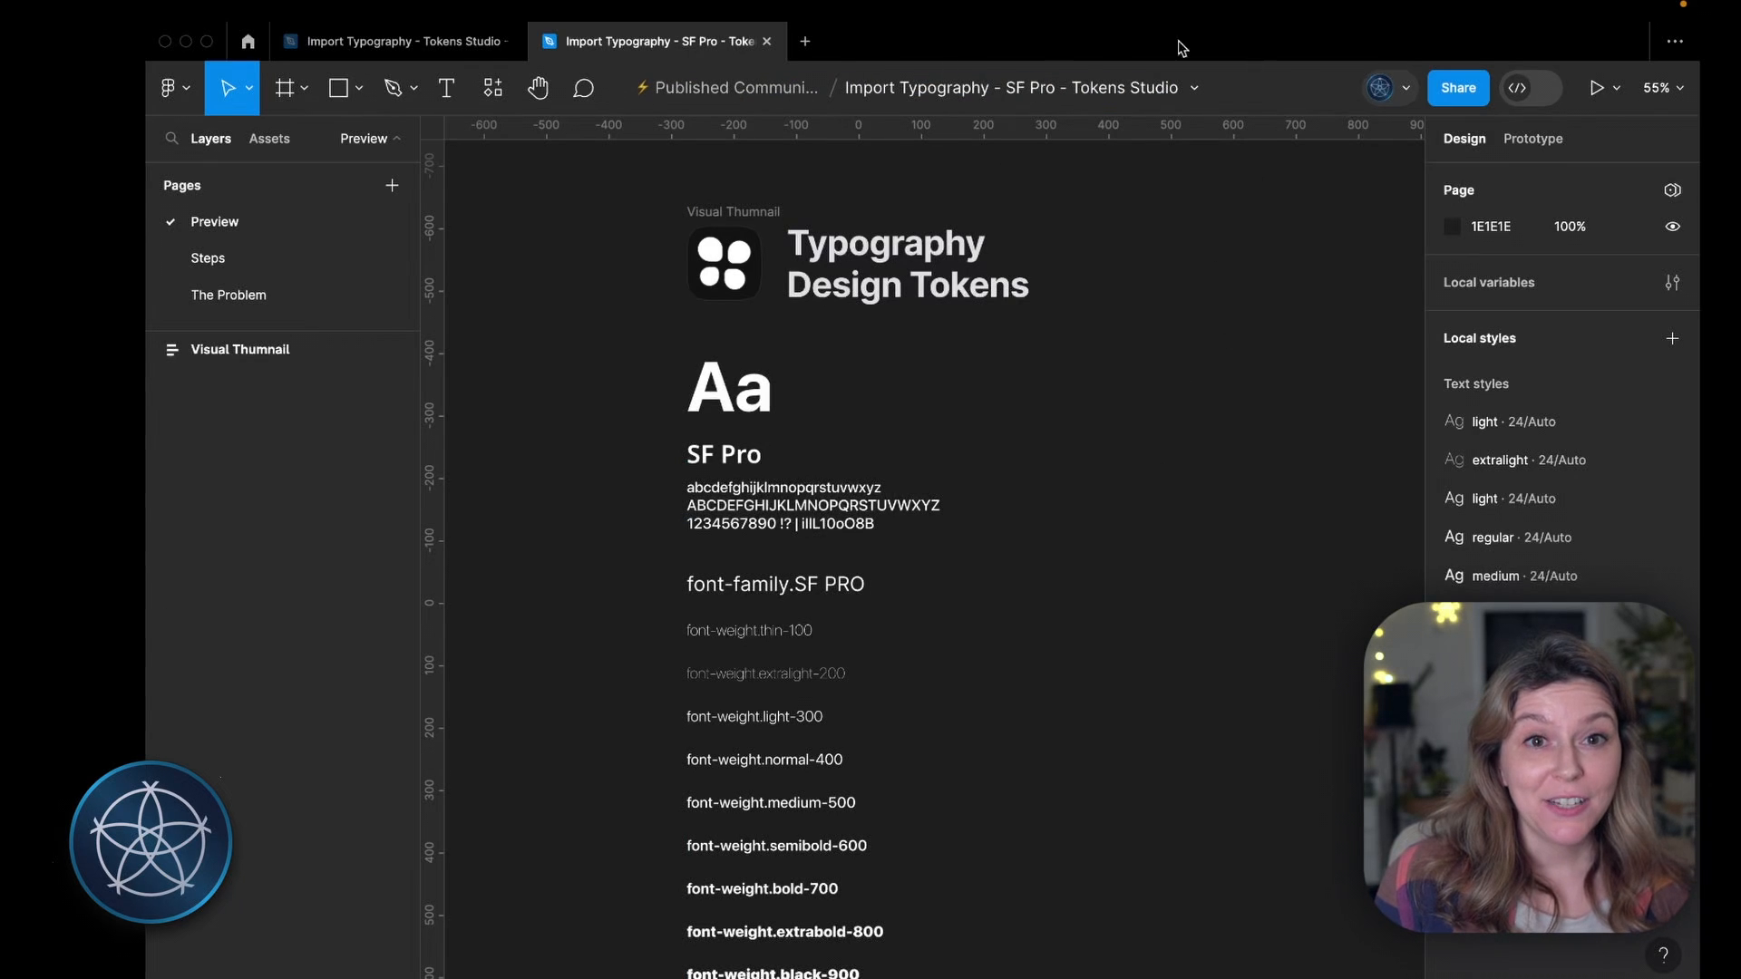
Step: Return to the file browser and open a fresh copy of the Import Typography - Tokens Studio - Playground File
scroll(1023, 294, "right", 2)
scroll(1023, 295, "down", 1)
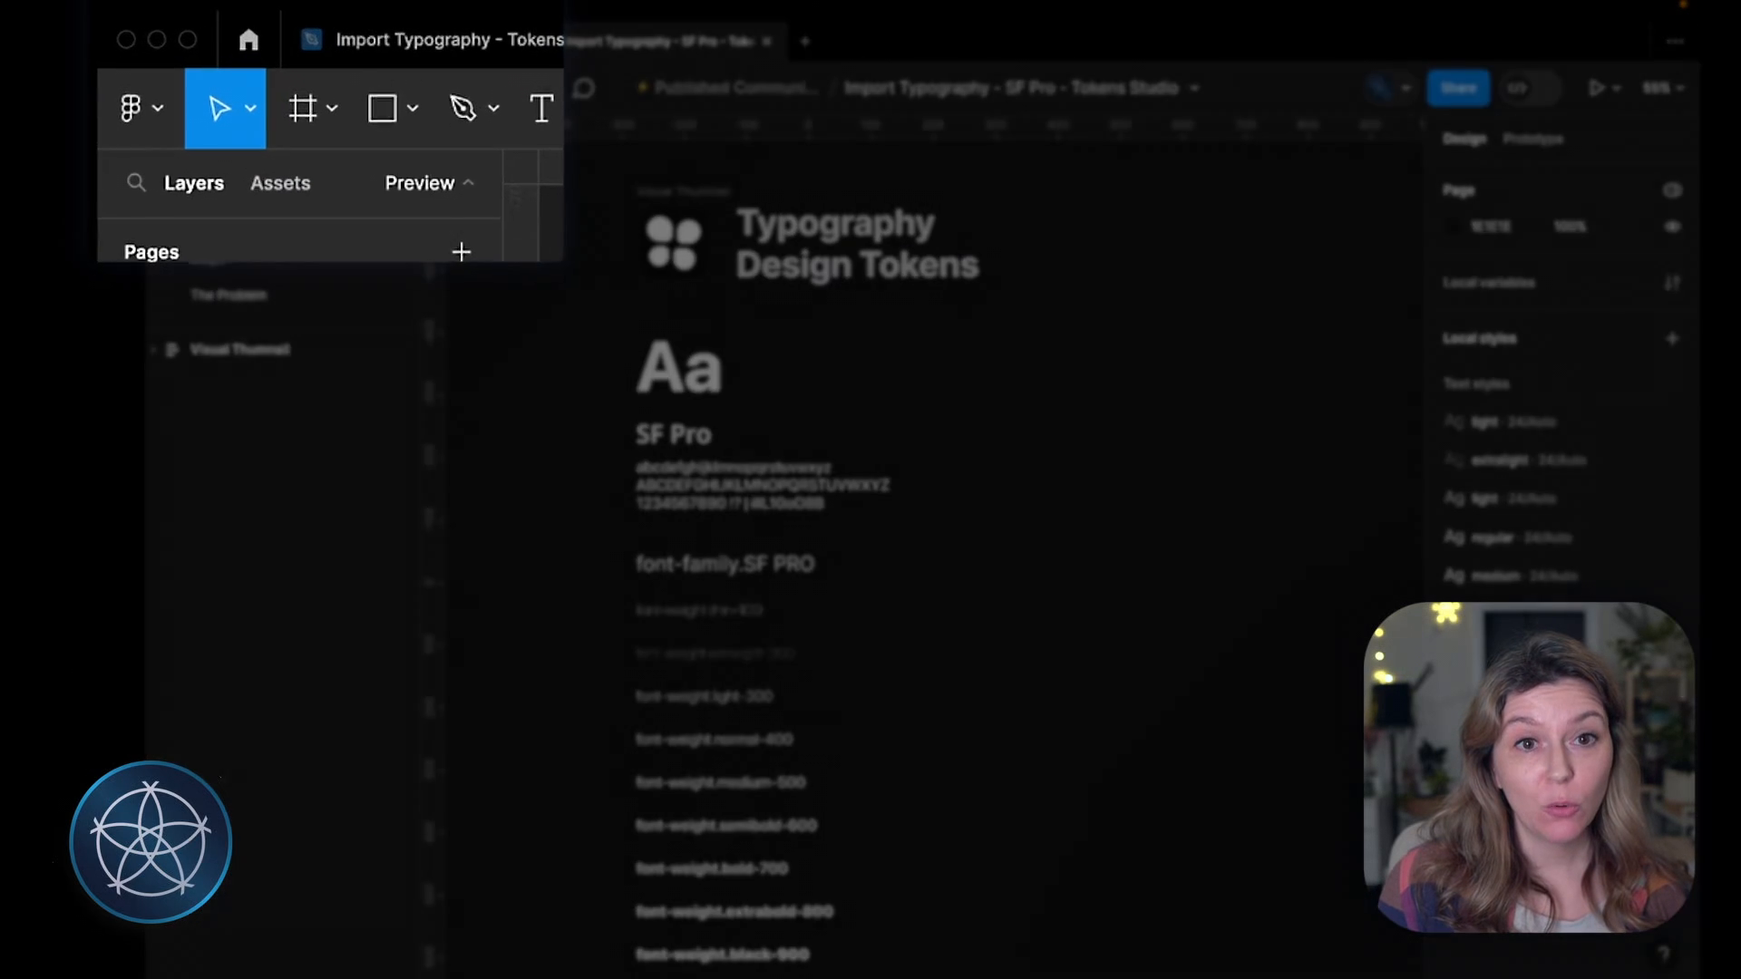
left_click(247, 47)
scroll(290, 544, "down", 3)
left_click(295, 685)
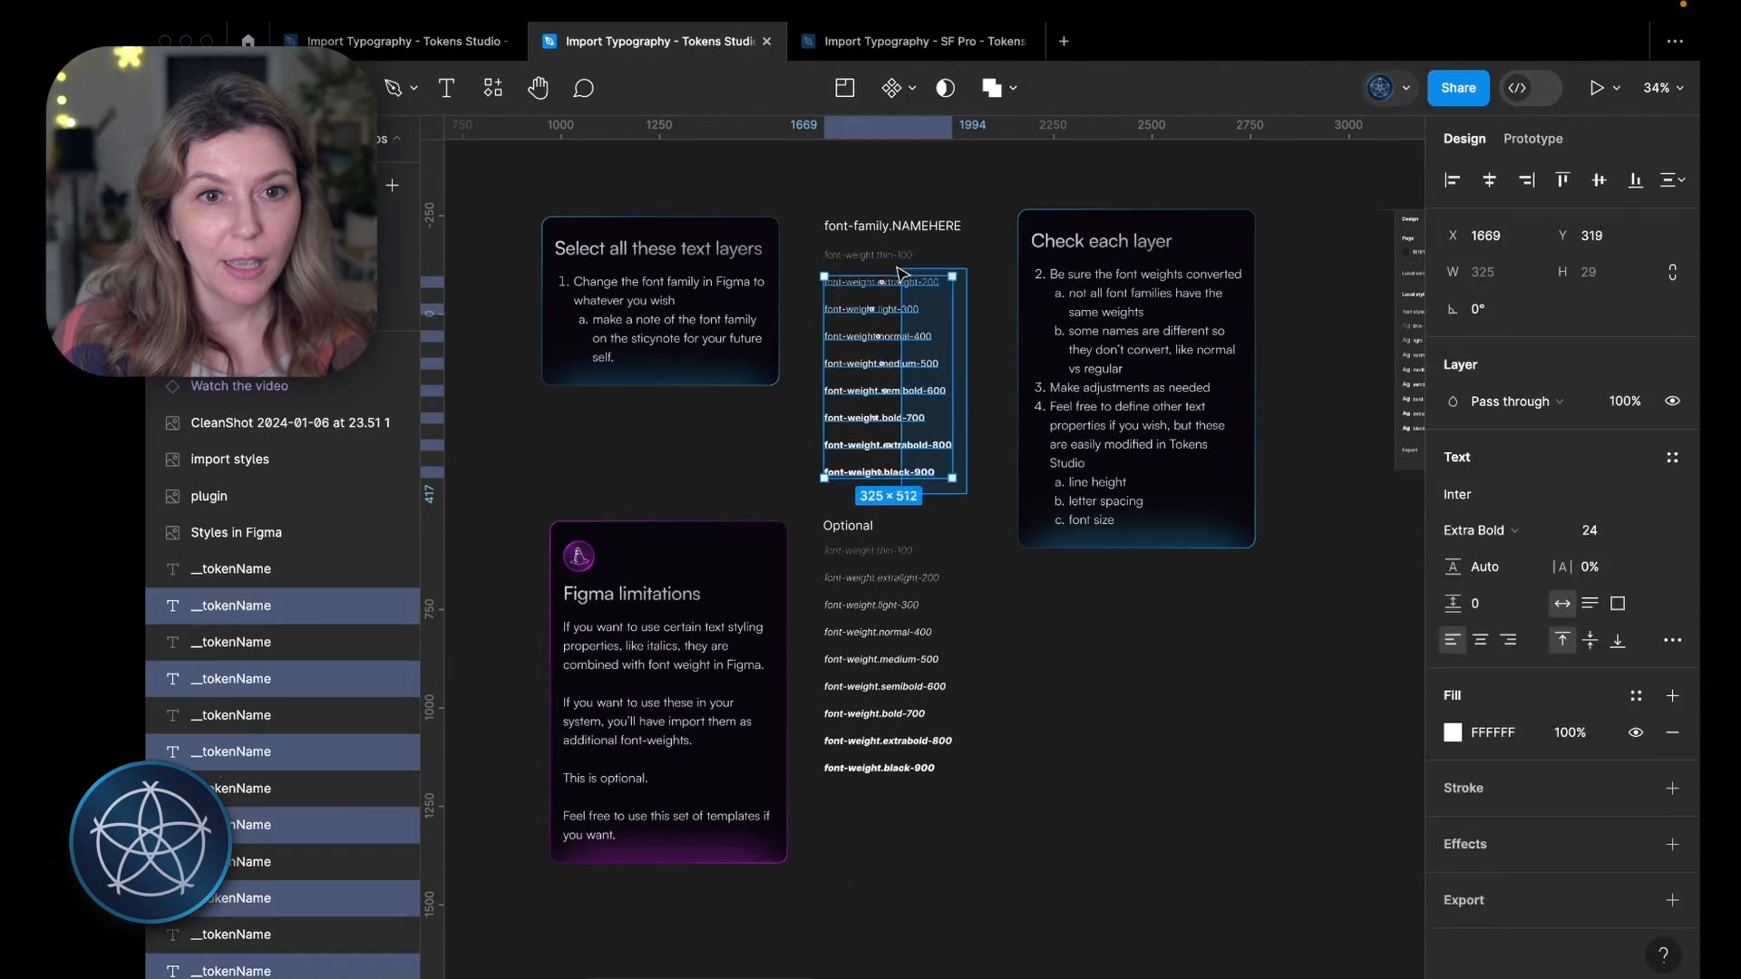
Step: Replace NAMEHERE in the font-family label with Inter and create a text style named thin from the font-weight.thin-100 layer
double_click(926, 225)
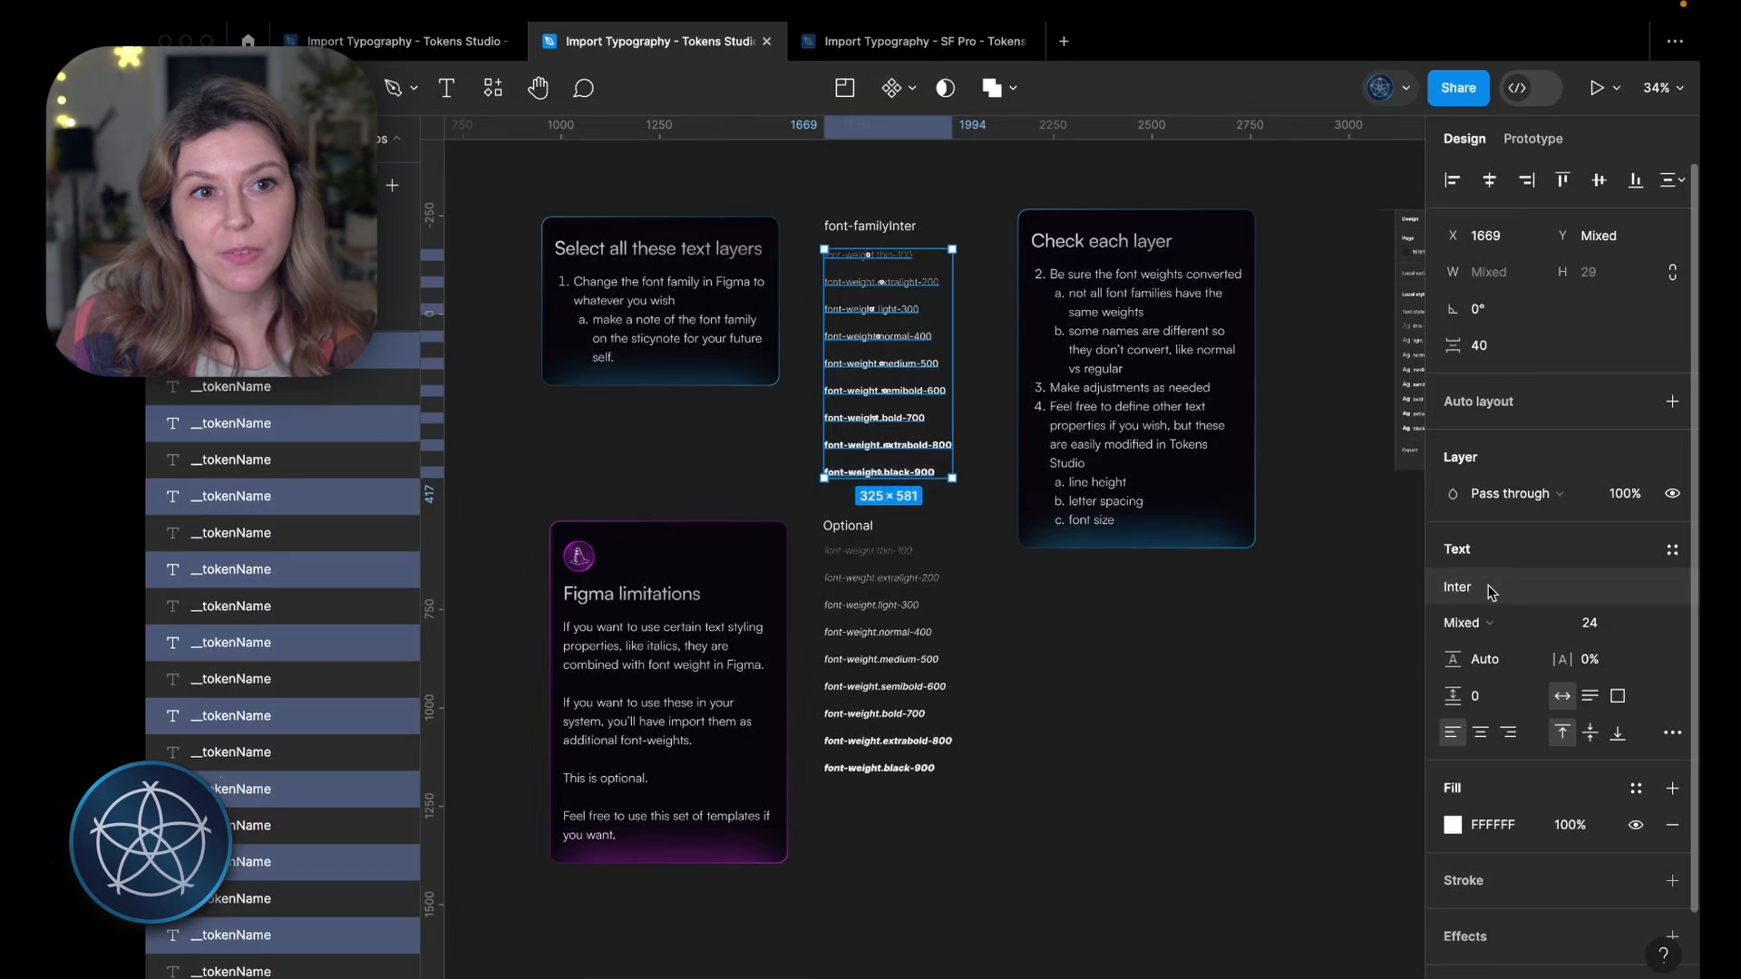
left_click(893, 255)
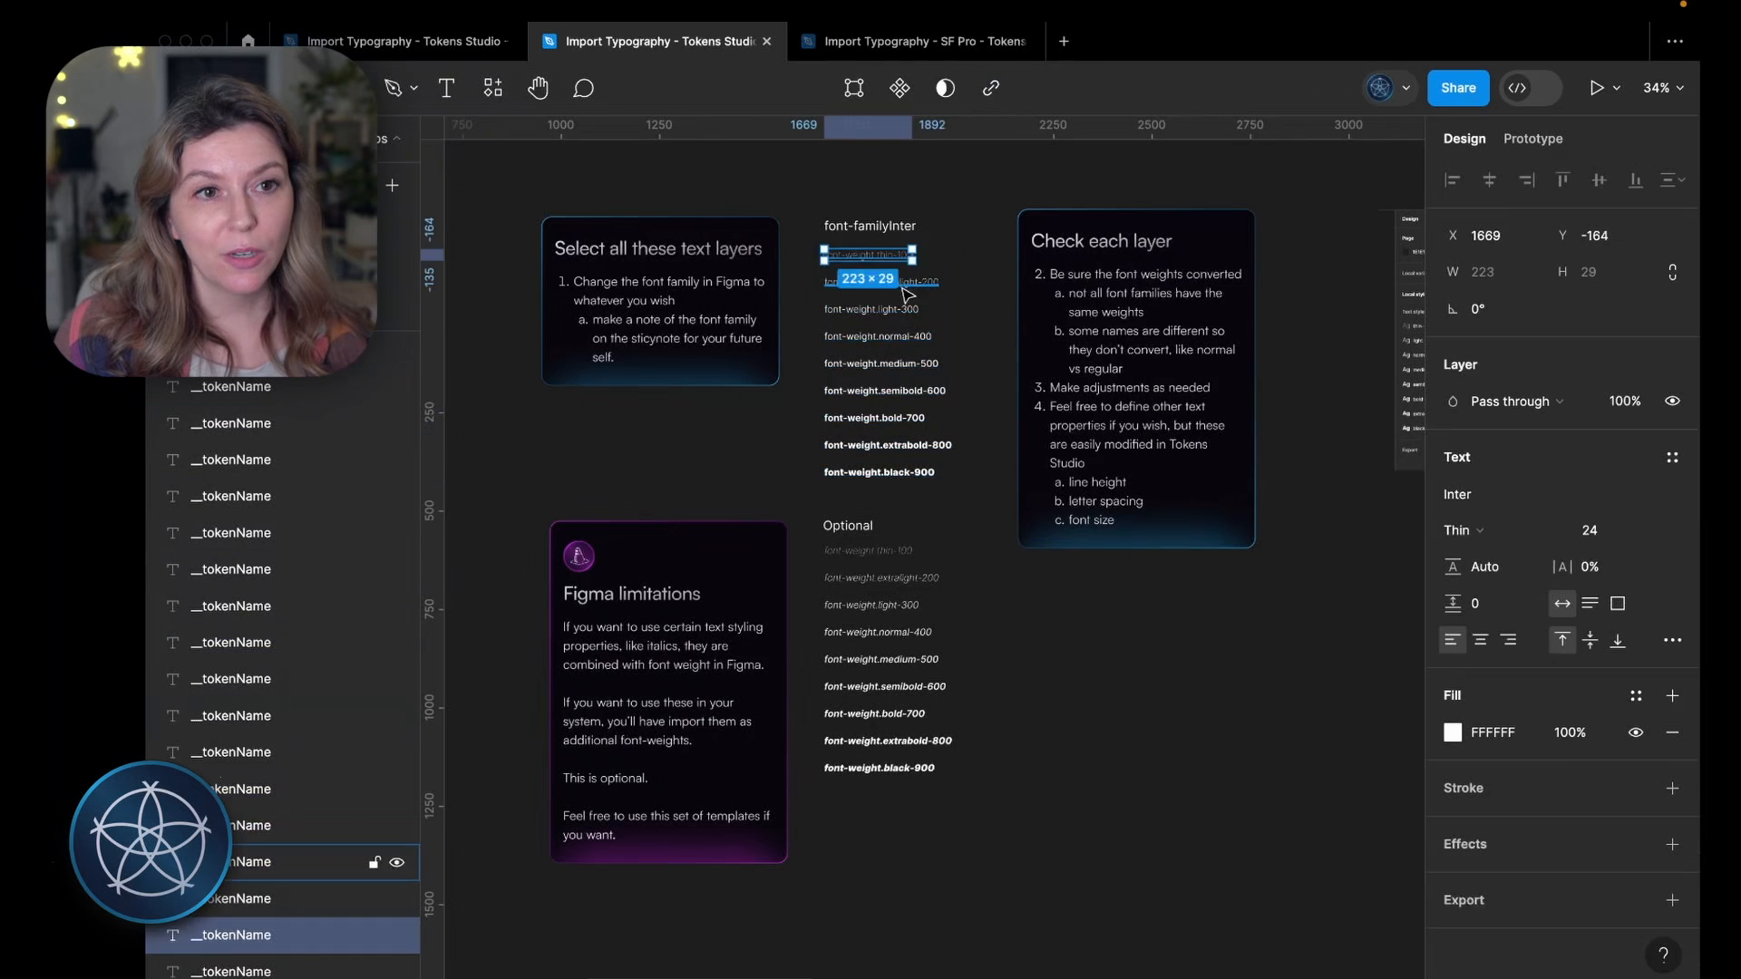
left_click(884, 282)
left_click(831, 336)
left_click(831, 391)
left_click(831, 445)
left_click(884, 282)
left_click(1671, 457)
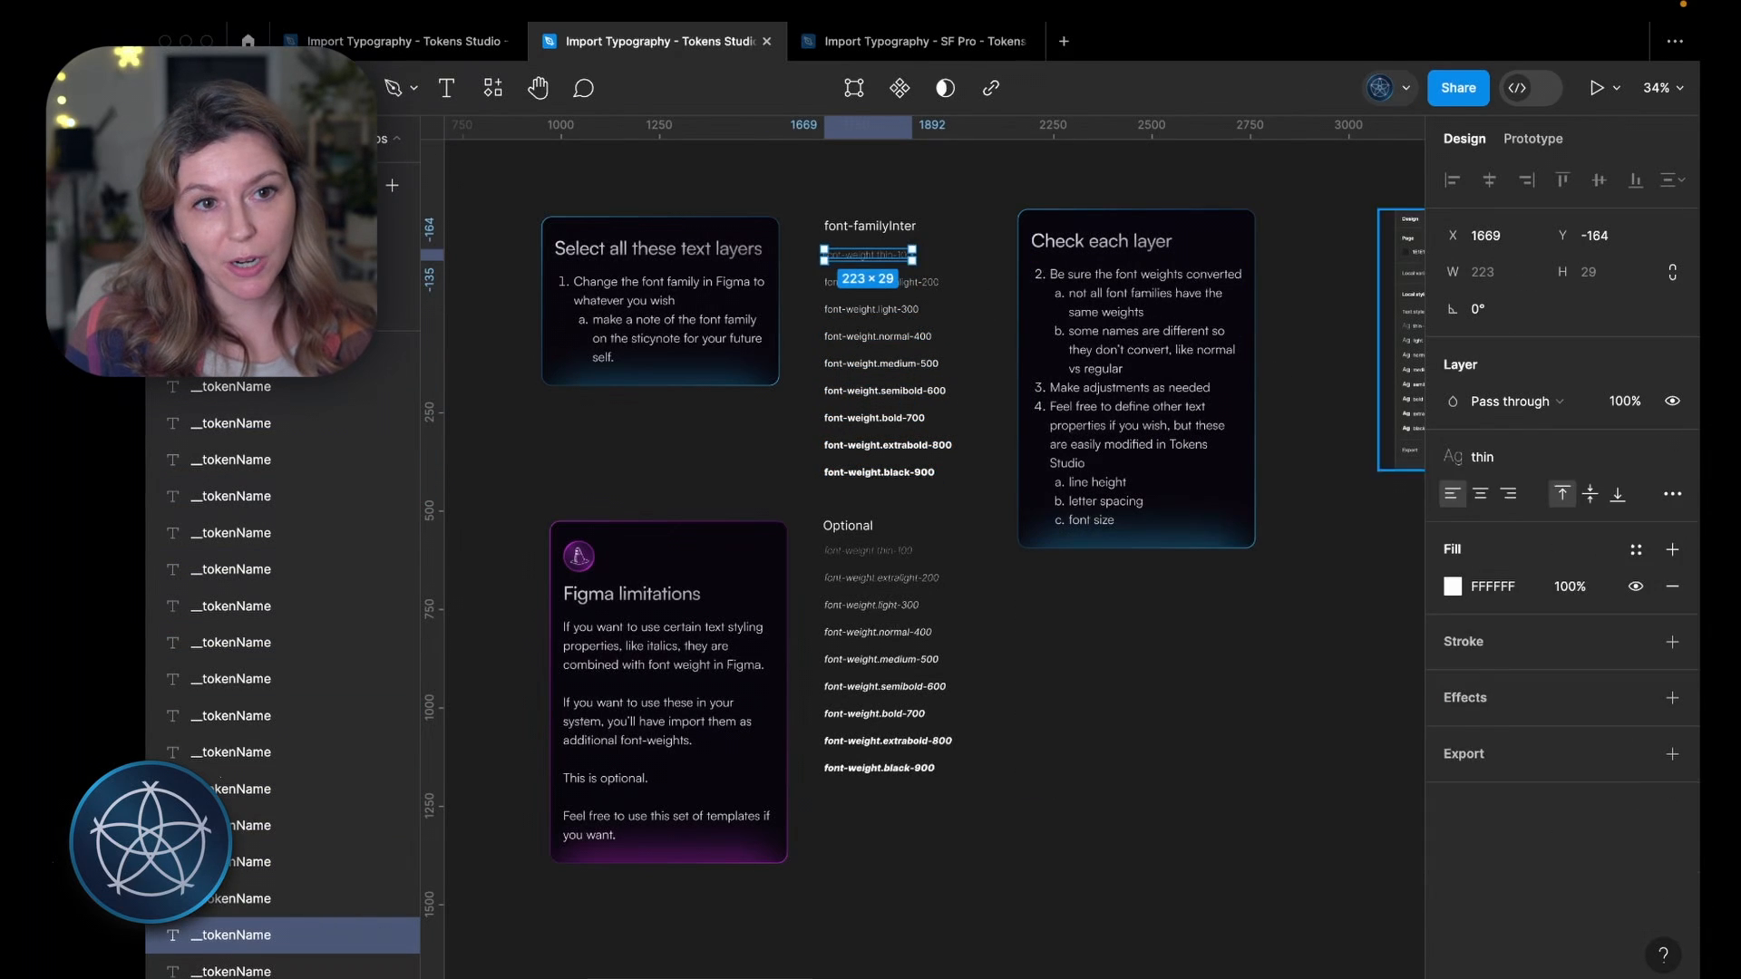
Step: Create text styles named extralight and light from the extralight-200 and light-300 layers
left_click(1671, 457)
left_click(1664, 500)
type("extralight")
key("Return")
left_click(884, 309)
left_click(1671, 457)
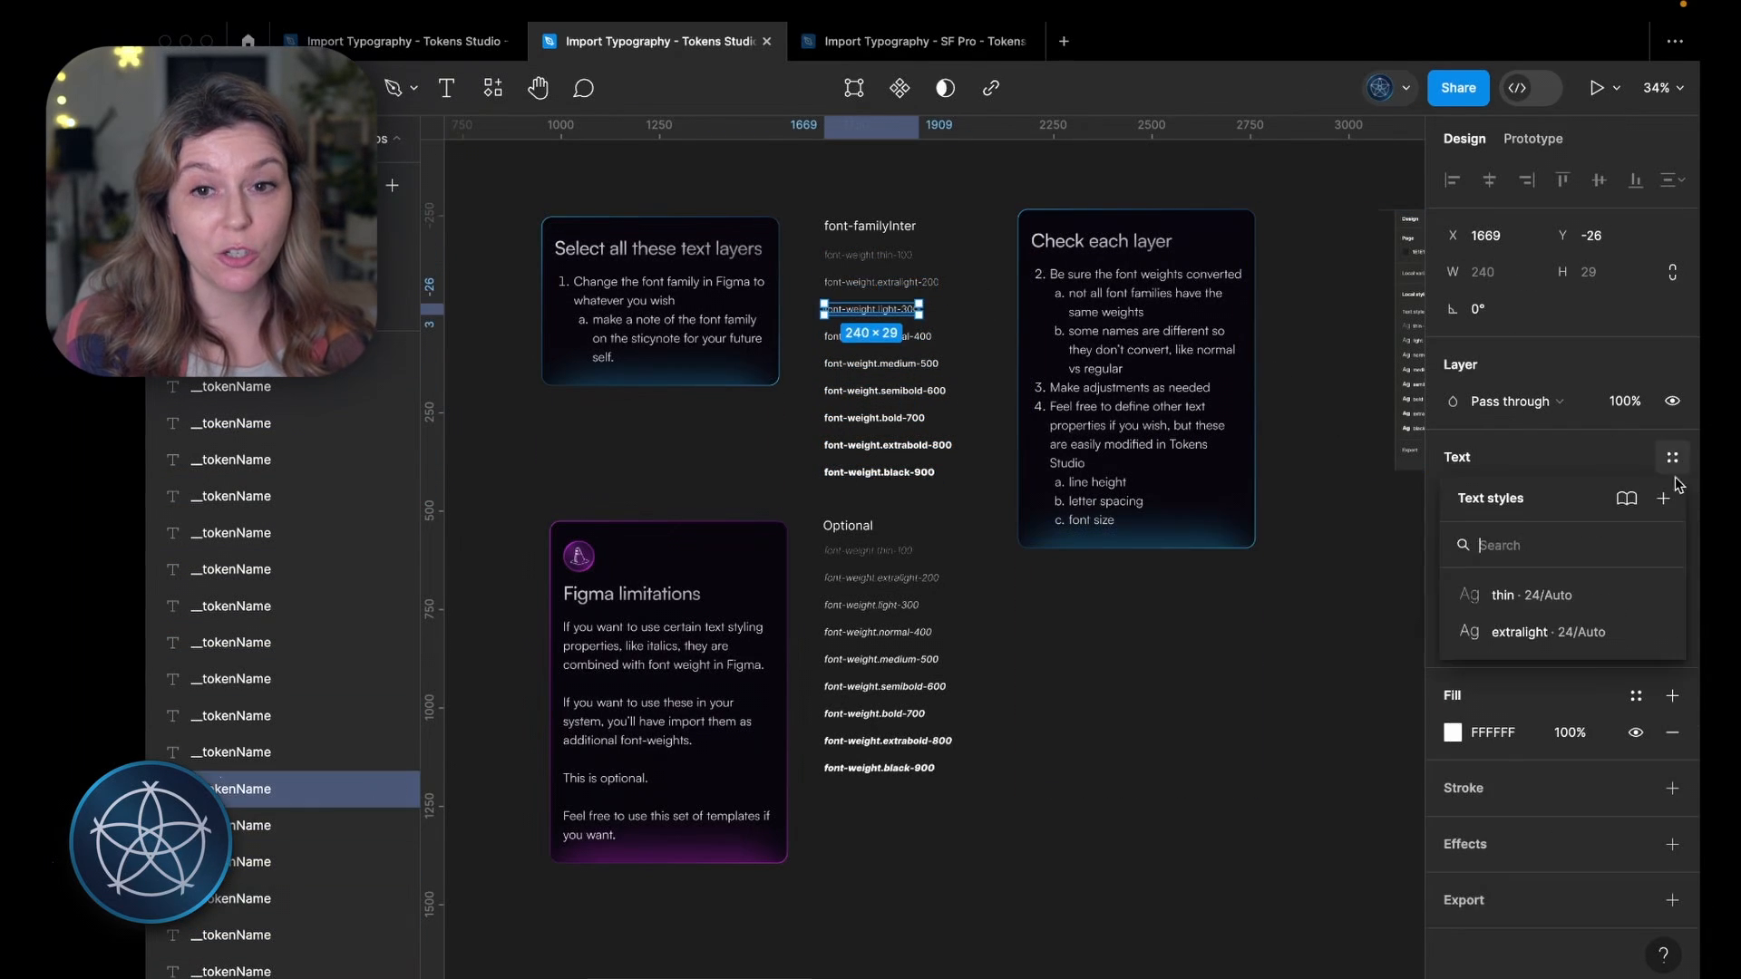
left_click(1665, 500)
type("light")
key("Return")
Step: Create text styles named regular and medium from the normal-400 and medium-500 layers
left_click(1665, 500)
type("regular")
key("Return")
left_click(884, 364)
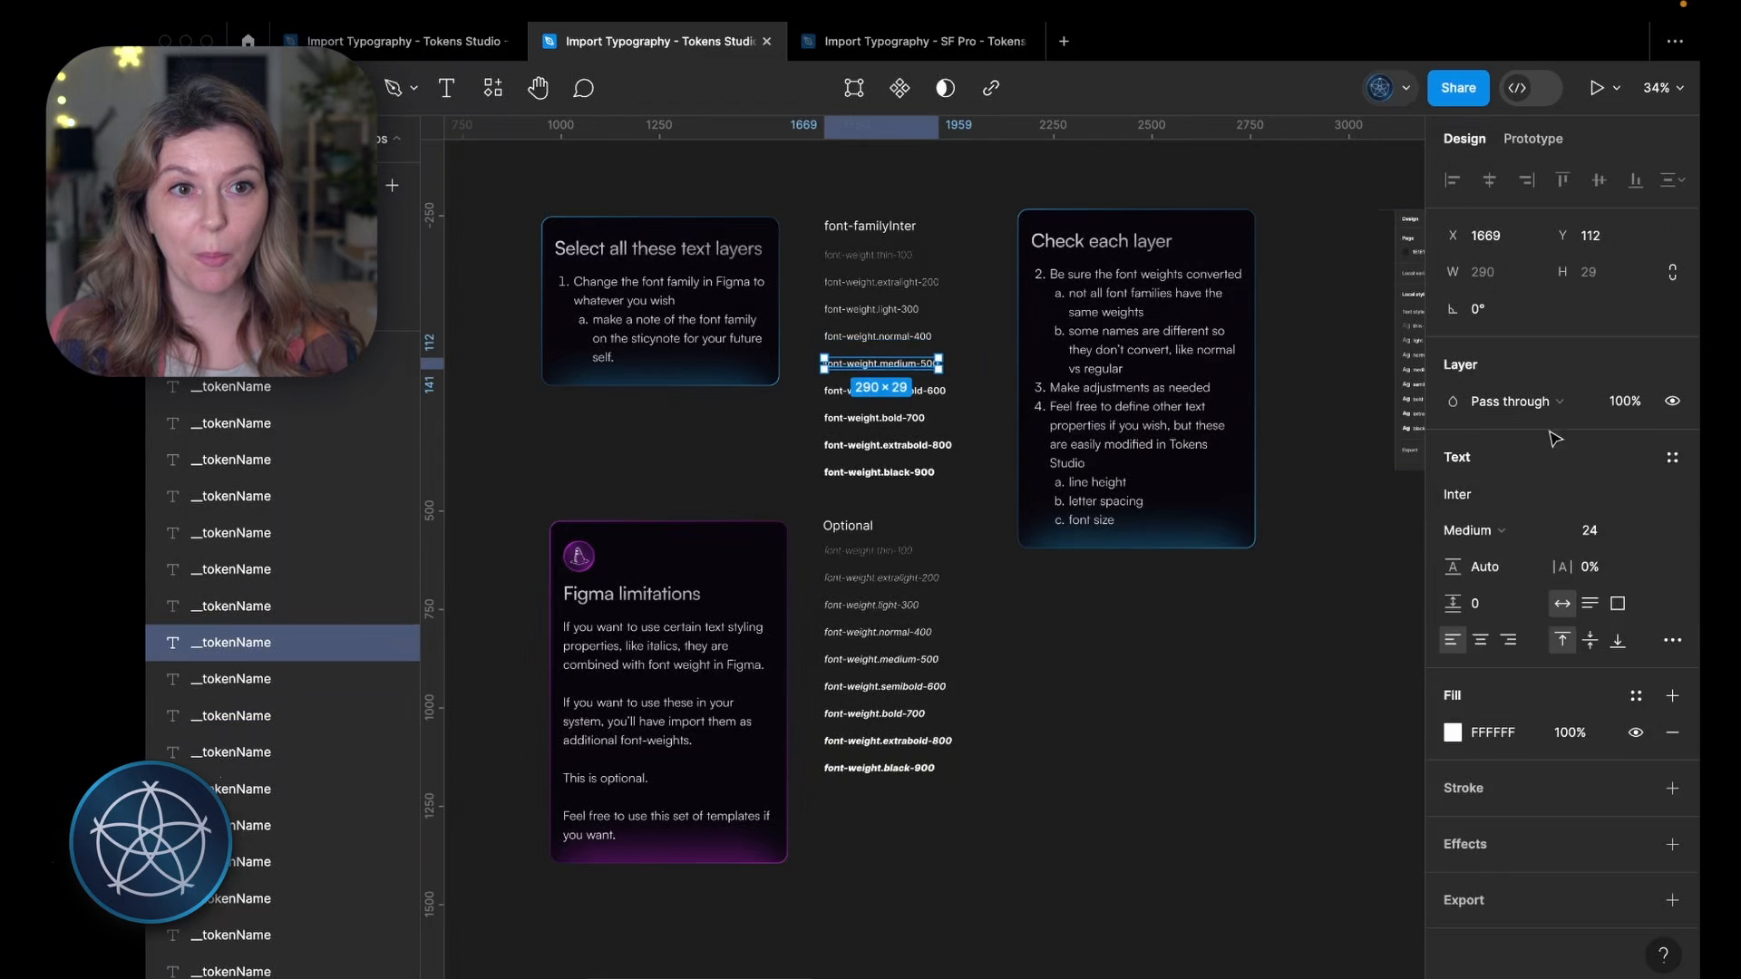
left_click(1672, 457)
left_click(1664, 500)
type("medium")
key("Return")
Step: Create text styles named semibold and bold from the semibold-600 and bold-700 layers
left_click(932, 394)
left_click(1672, 457)
left_click(1664, 499)
type("semibold")
key("Return")
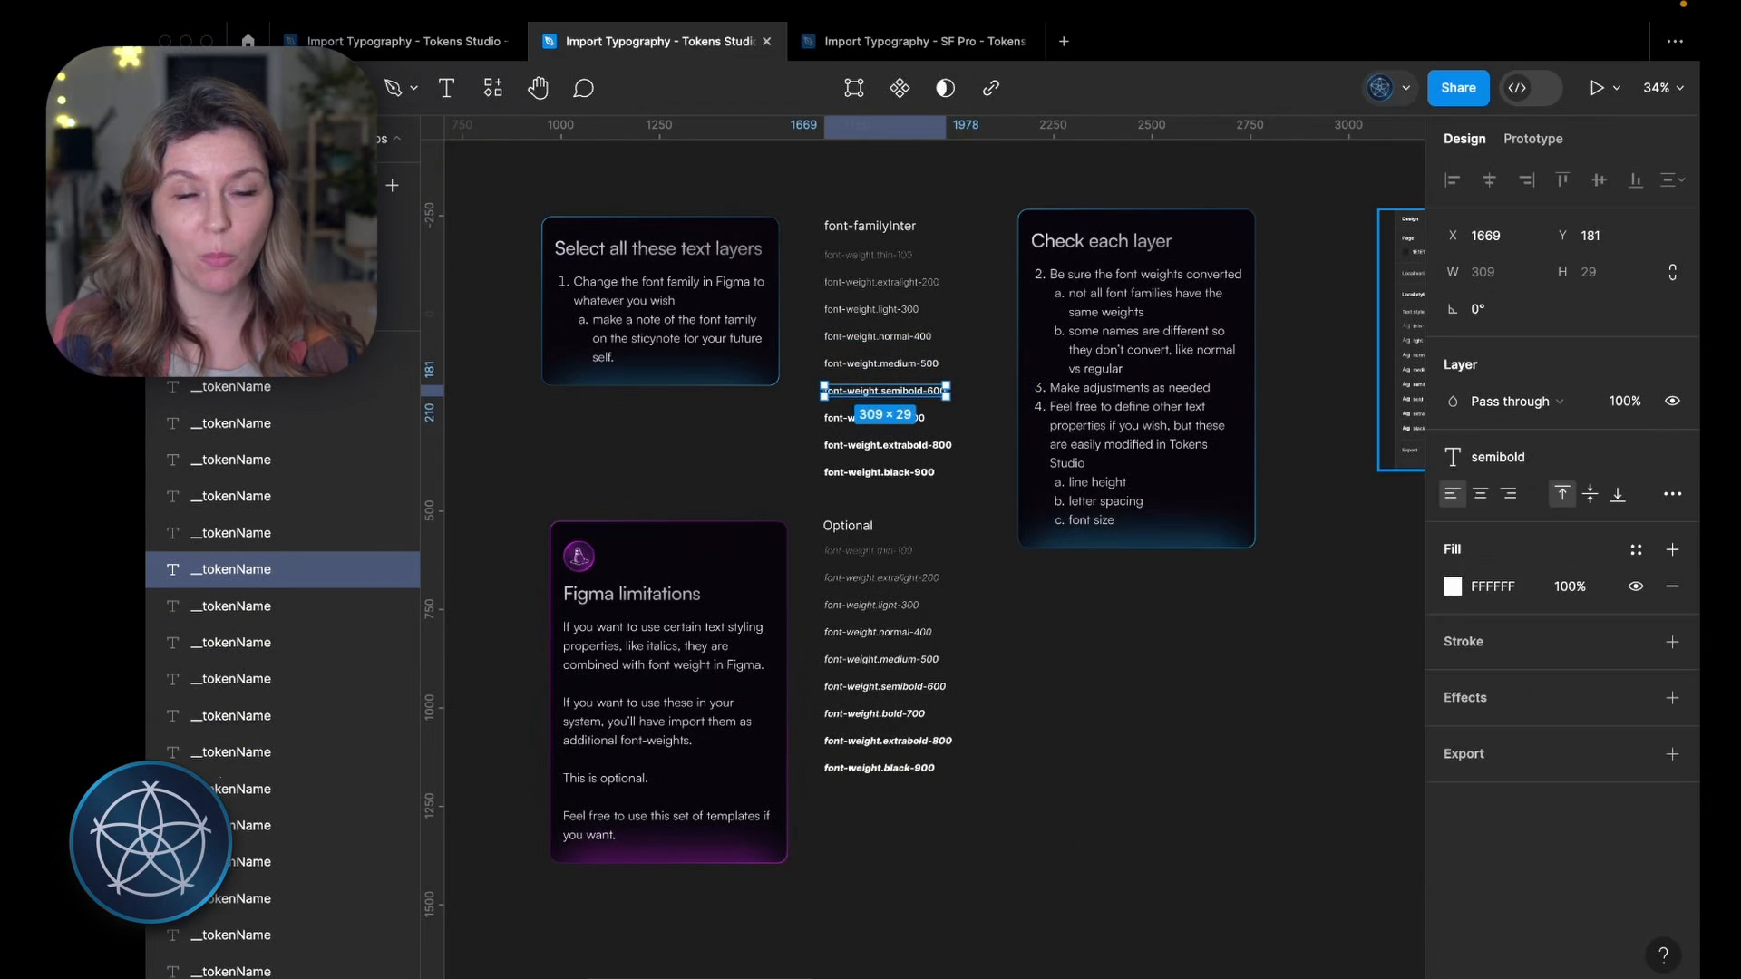
left_click(884, 418)
left_click(1672, 457)
left_click(1663, 503)
type("bold")
key("Return")
Step: Create text styles named extrabold and black from the extrabold-800 and black-900 layers
left_click(886, 445)
left_click(1672, 457)
left_click(1664, 499)
type("extrabold")
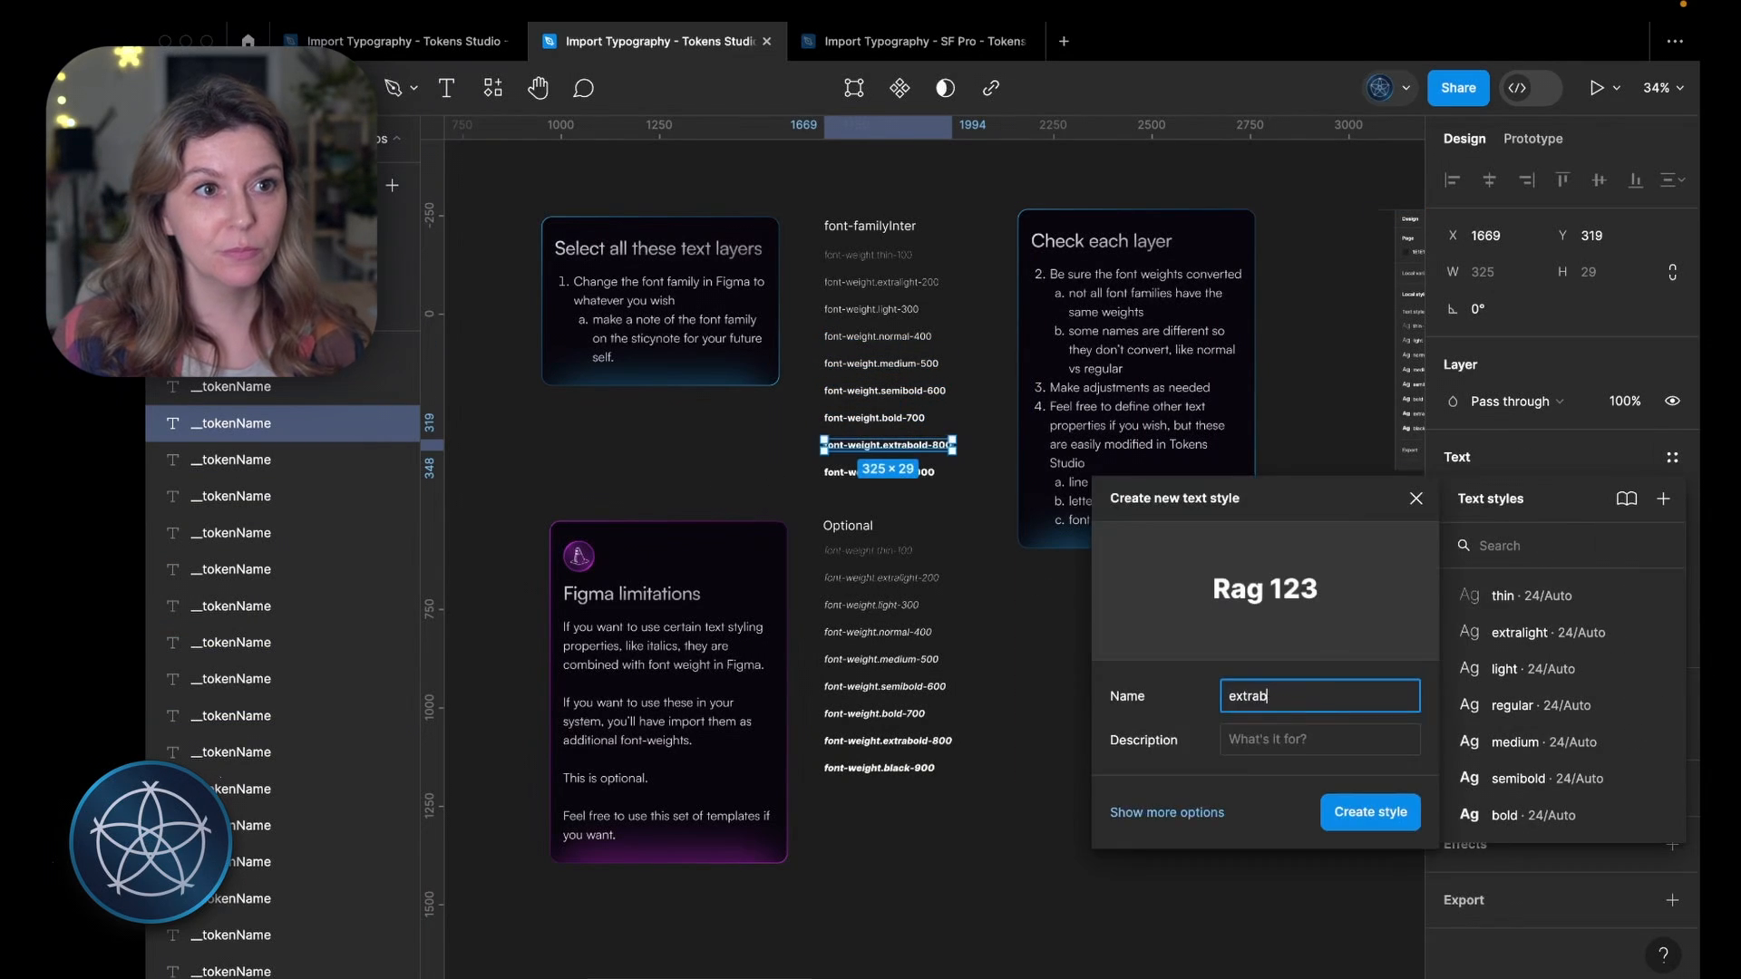
key("Return")
left_click(879, 473)
type("black")
key("Return")
left_click(1204, 583)
Step: Launch the Tokens Studio for Figma plugin and start a new empty token file
scroll(1209, 571, "right", 10)
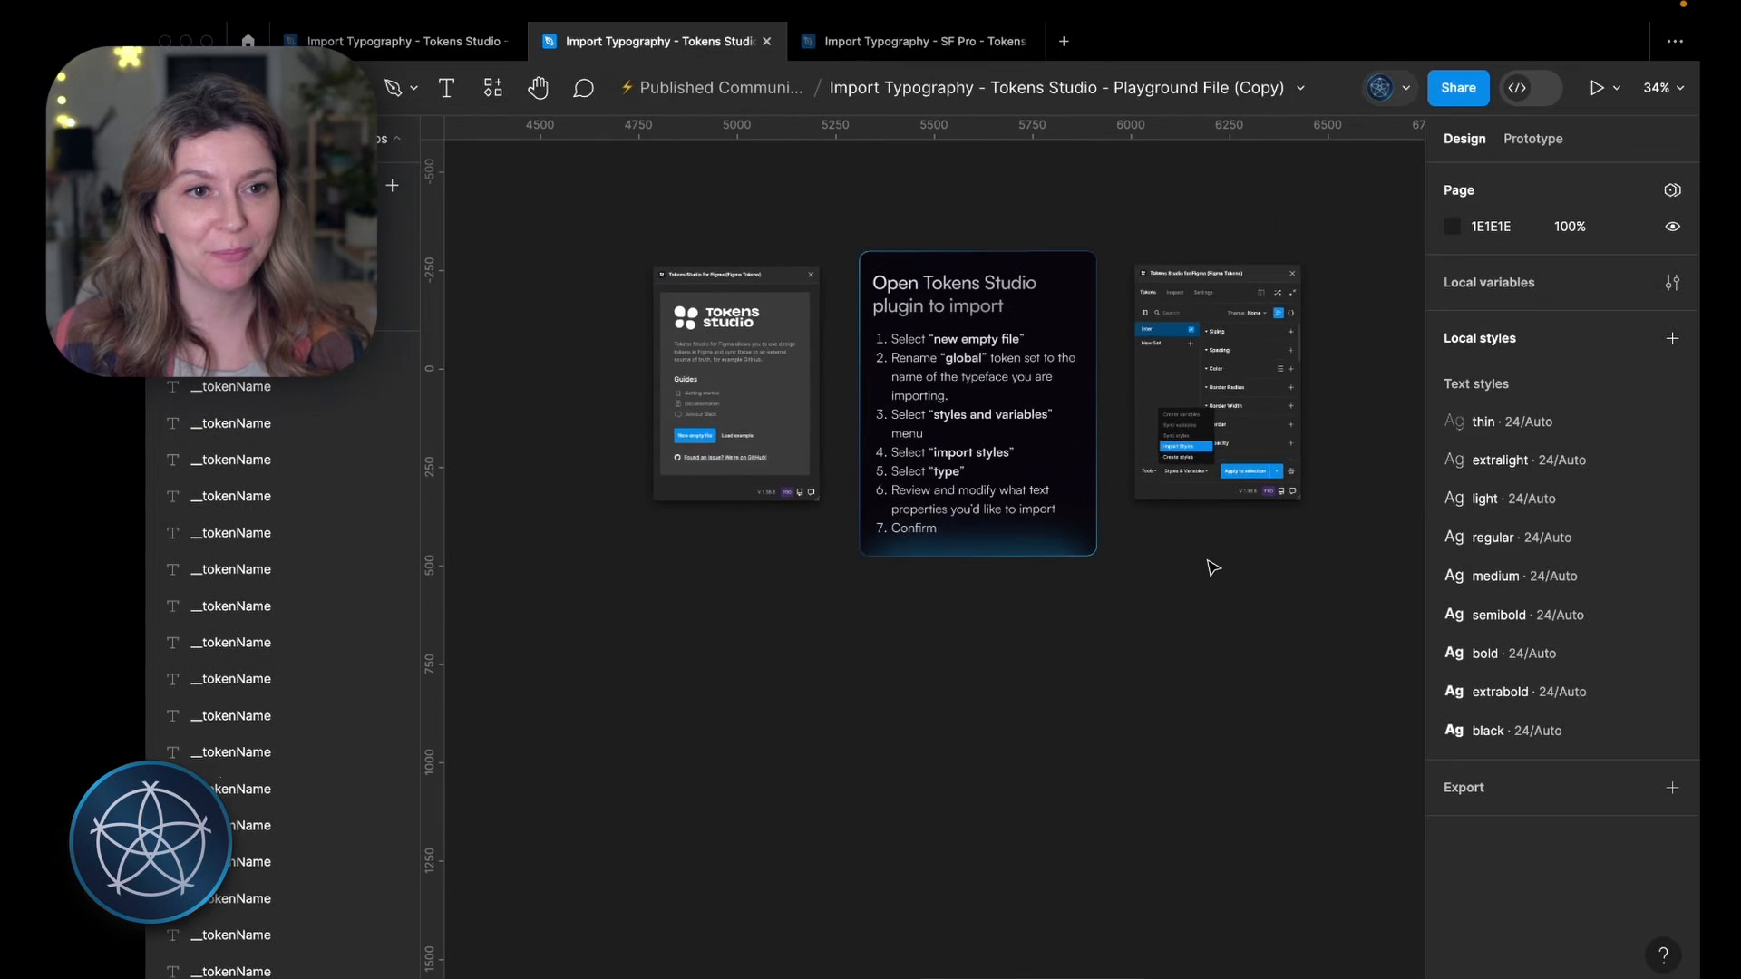
scroll(997, 753, "up", 8)
key("super+/")
key("Return")
left_click_drag(589, 136, 1022, 180)
left_click(796, 630)
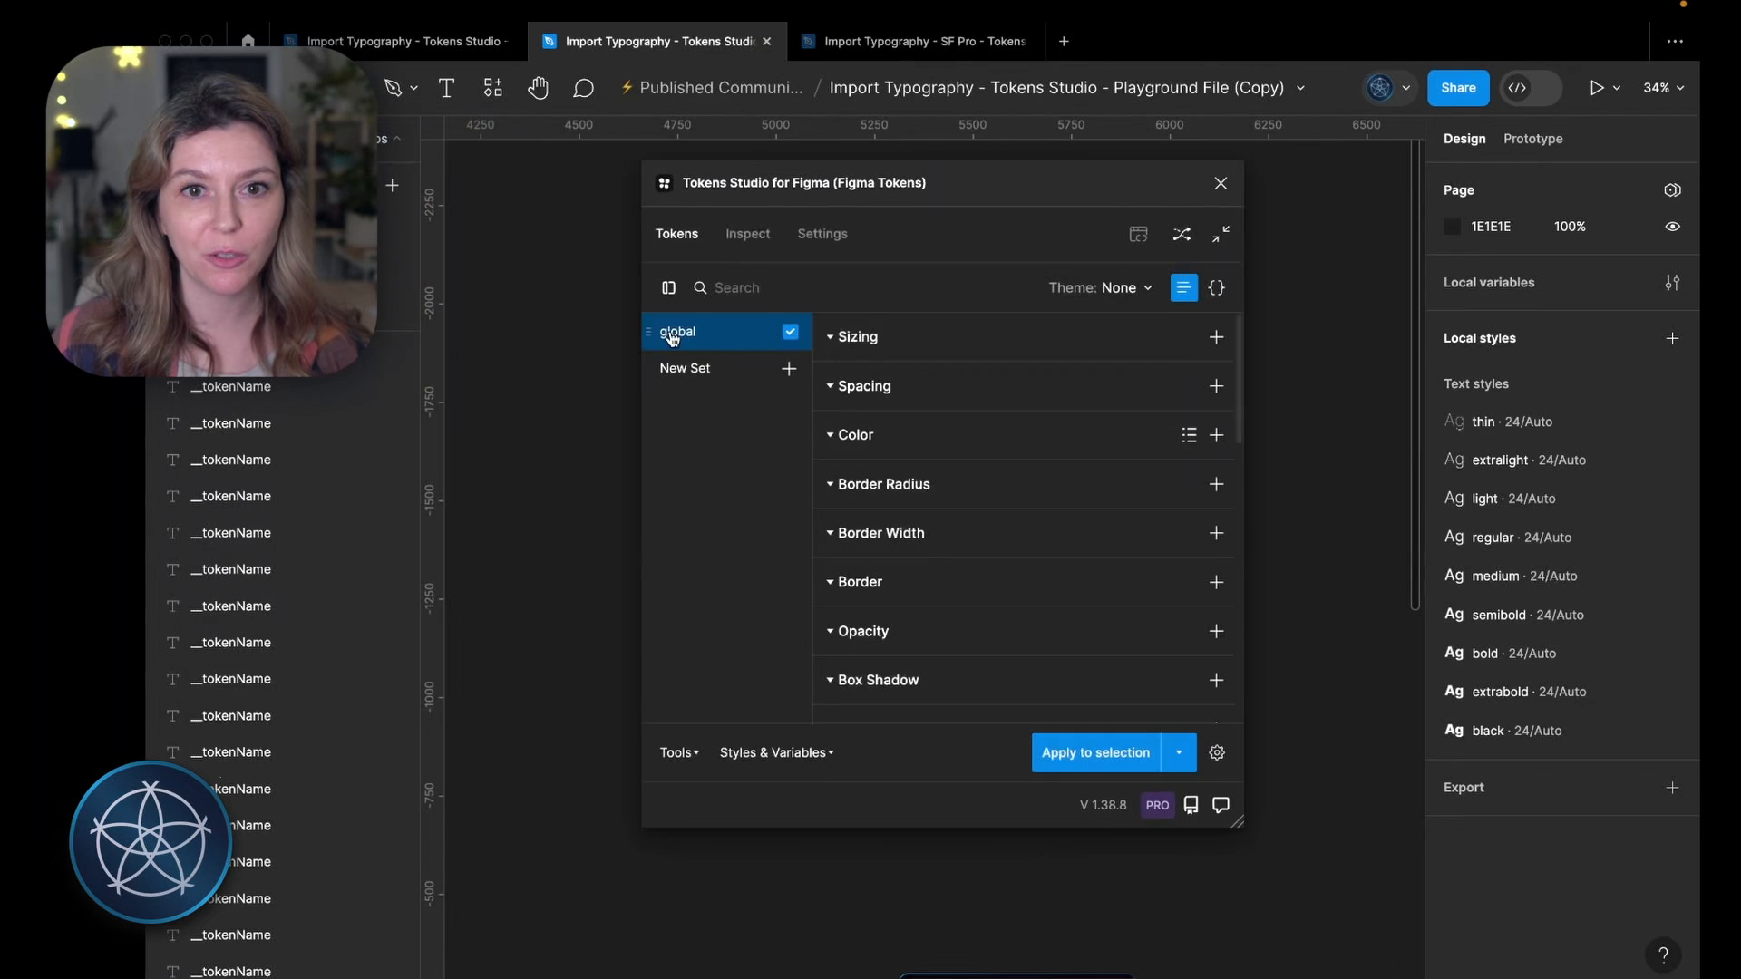
Step: Rename the global token set as inter
right_click(712, 334)
left_click(771, 359)
type("inter")
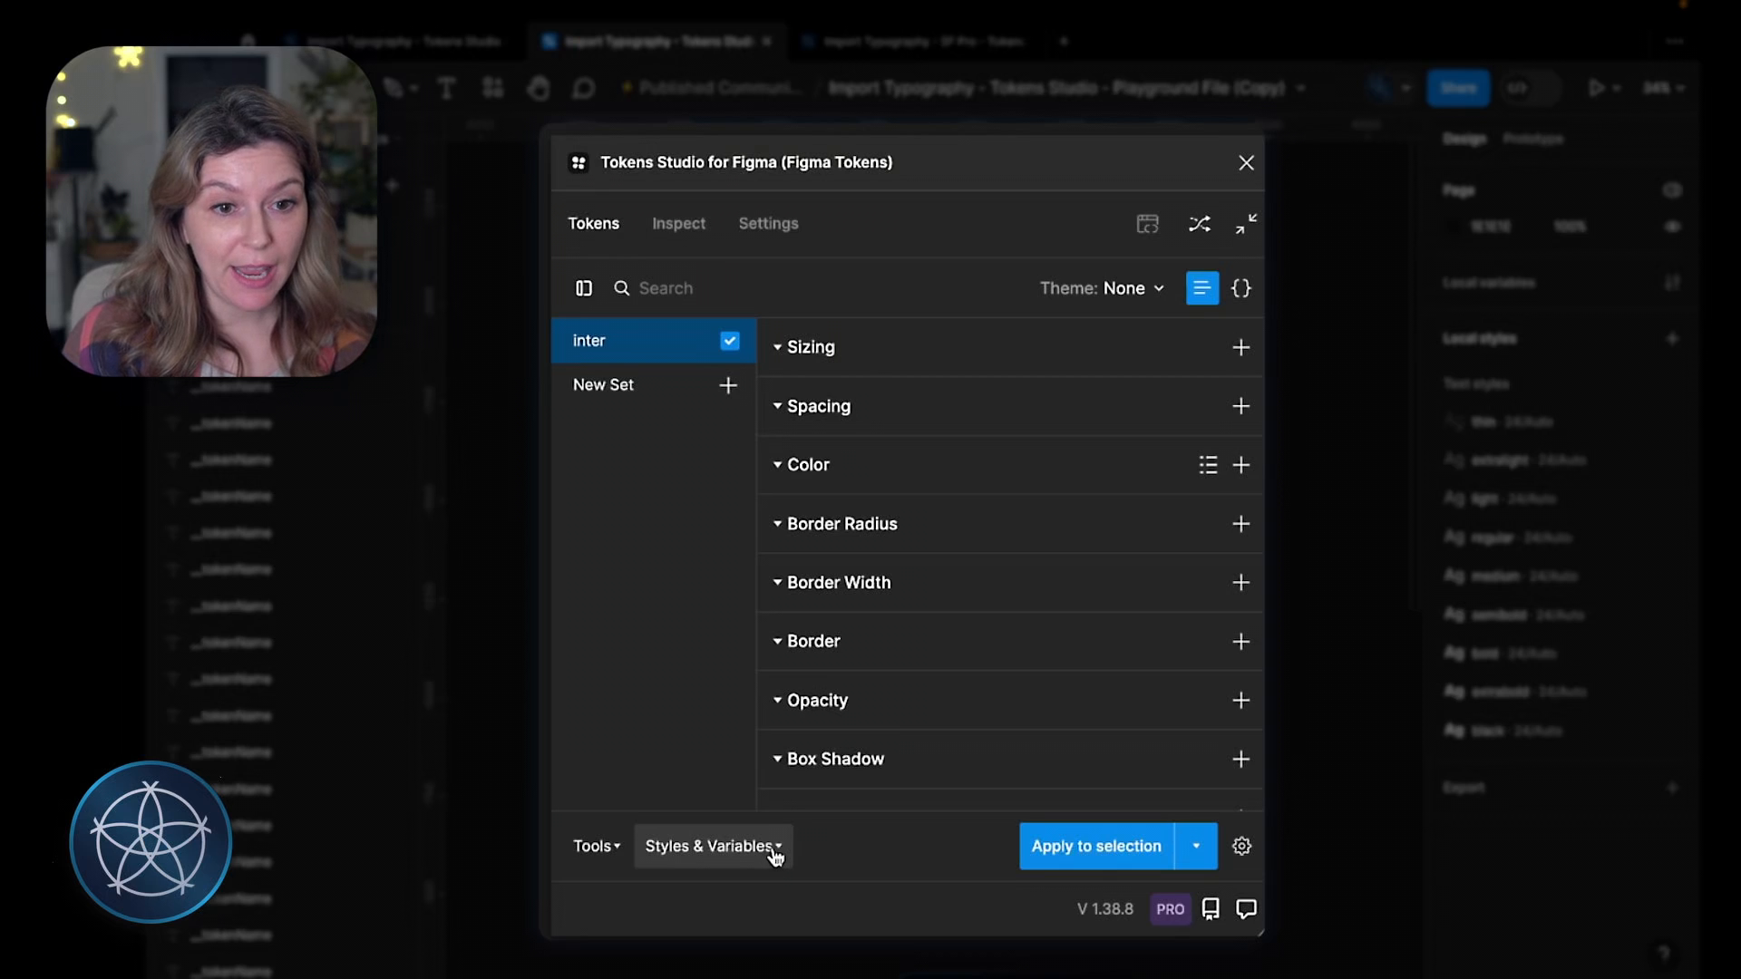
Step: Import the Figma text styles into the inter token set, with Color excluded from the import
left_click(773, 852)
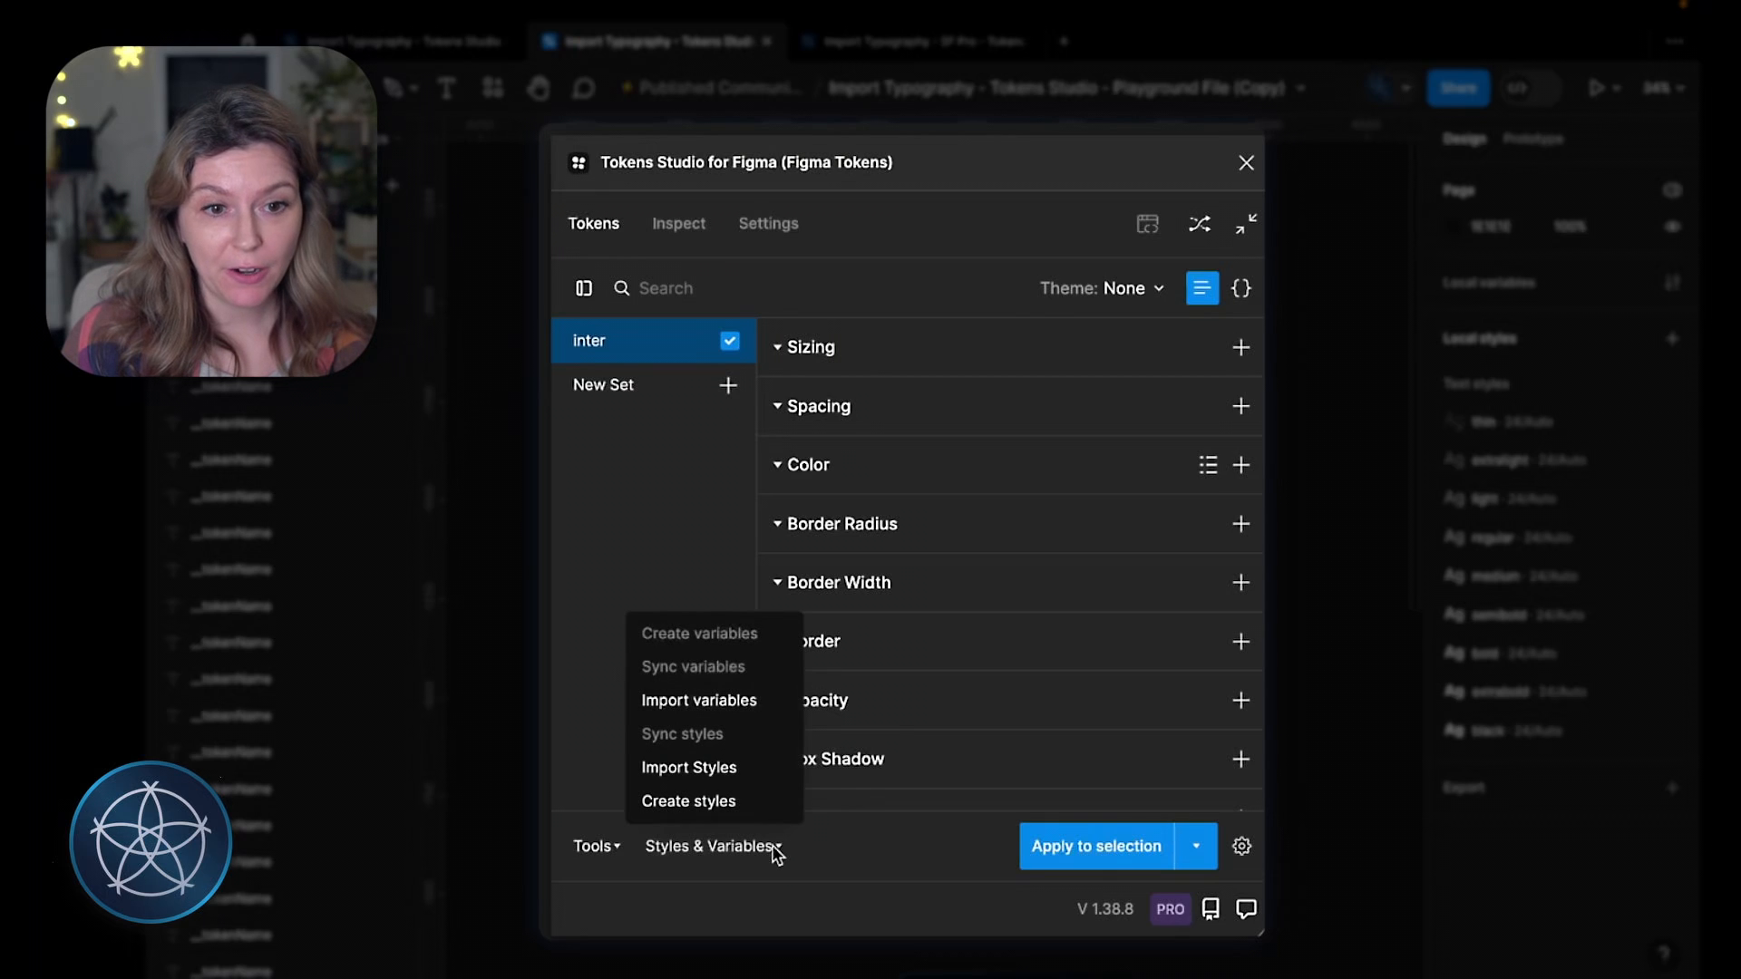
left_click(712, 768)
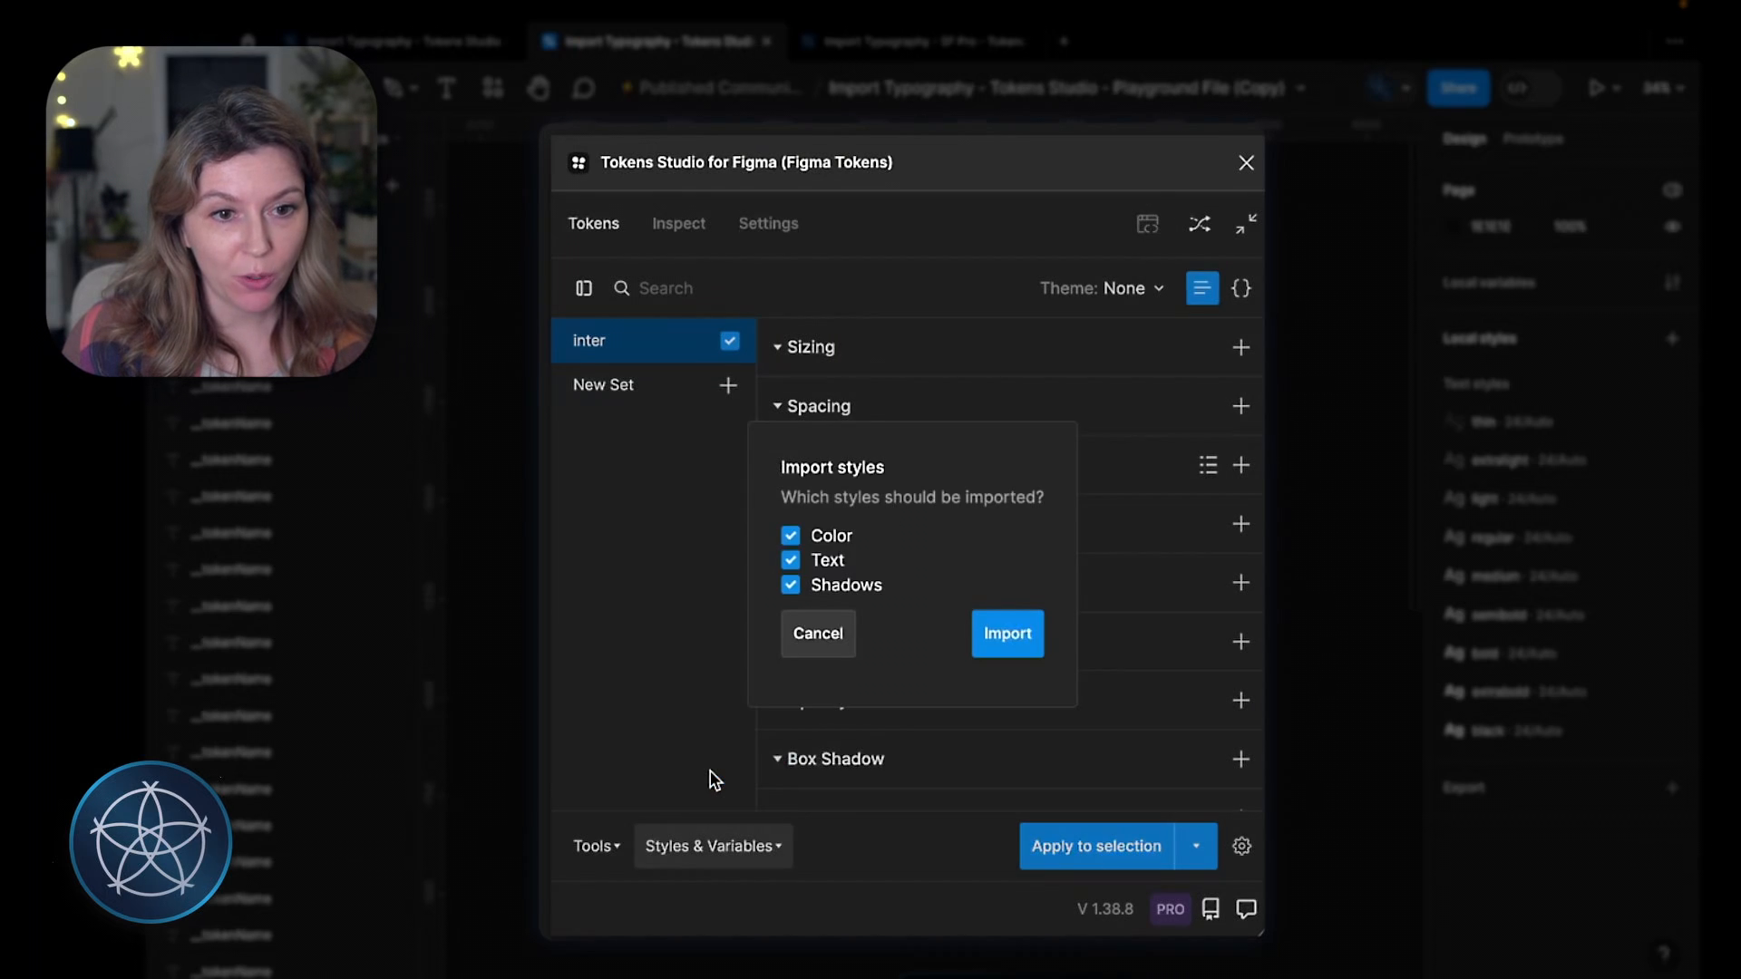
left_click(797, 544)
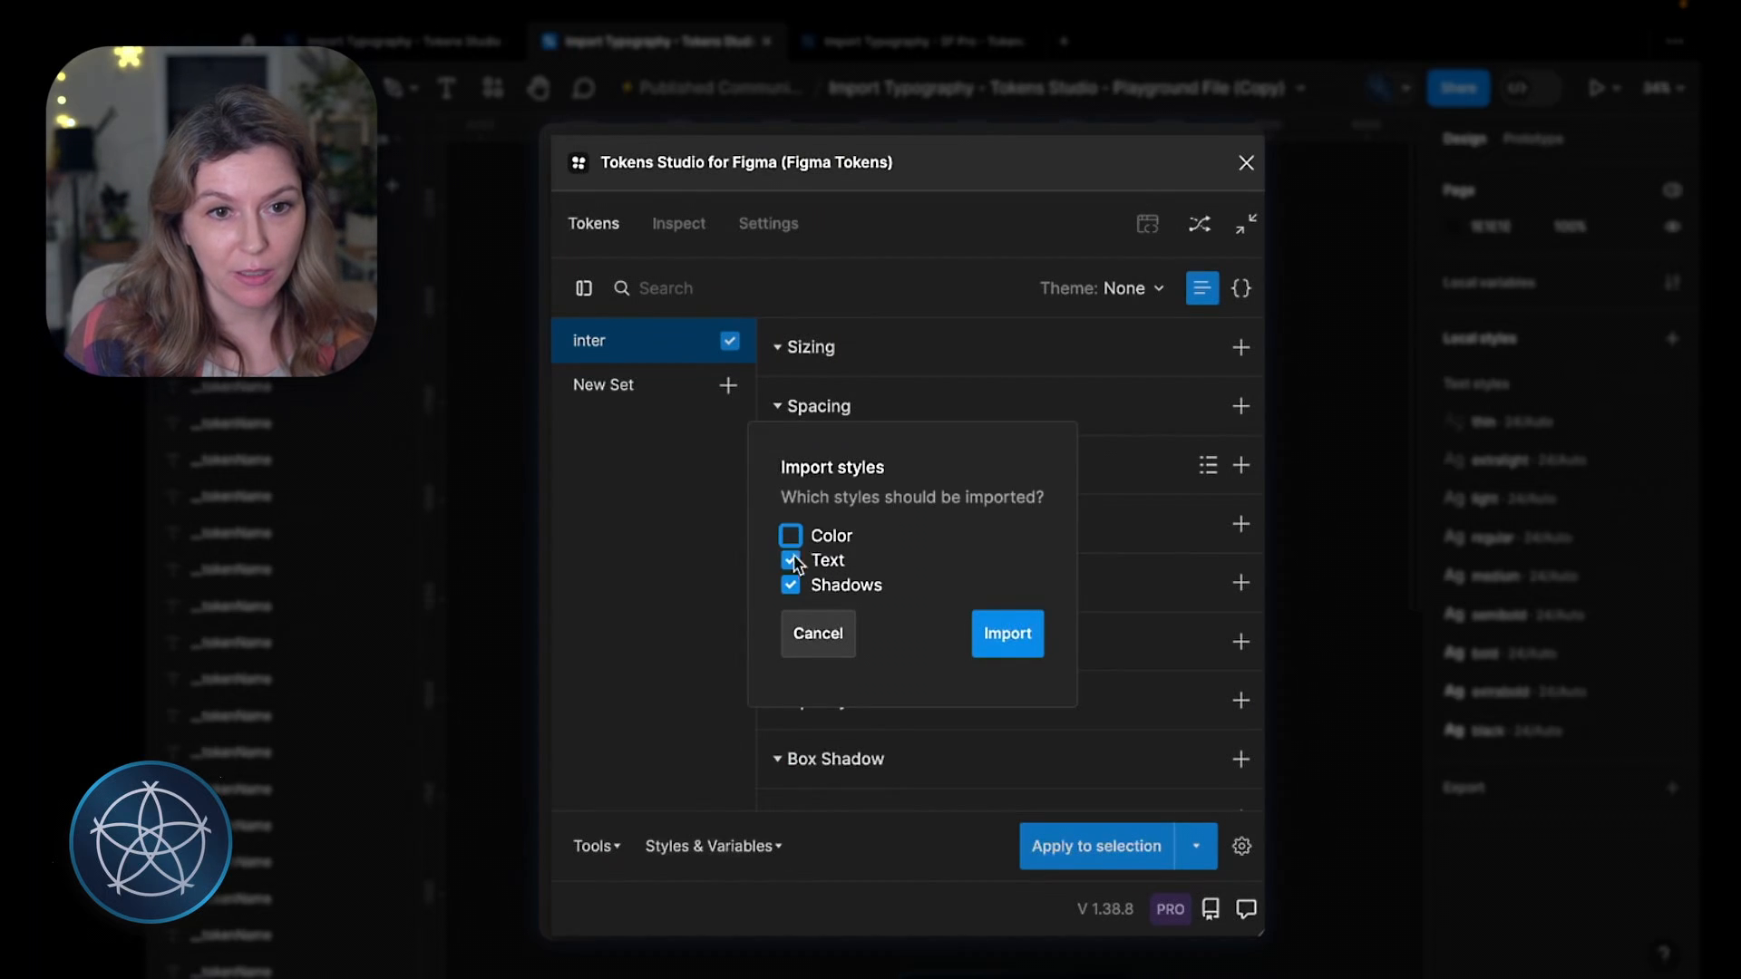
left_click(1030, 649)
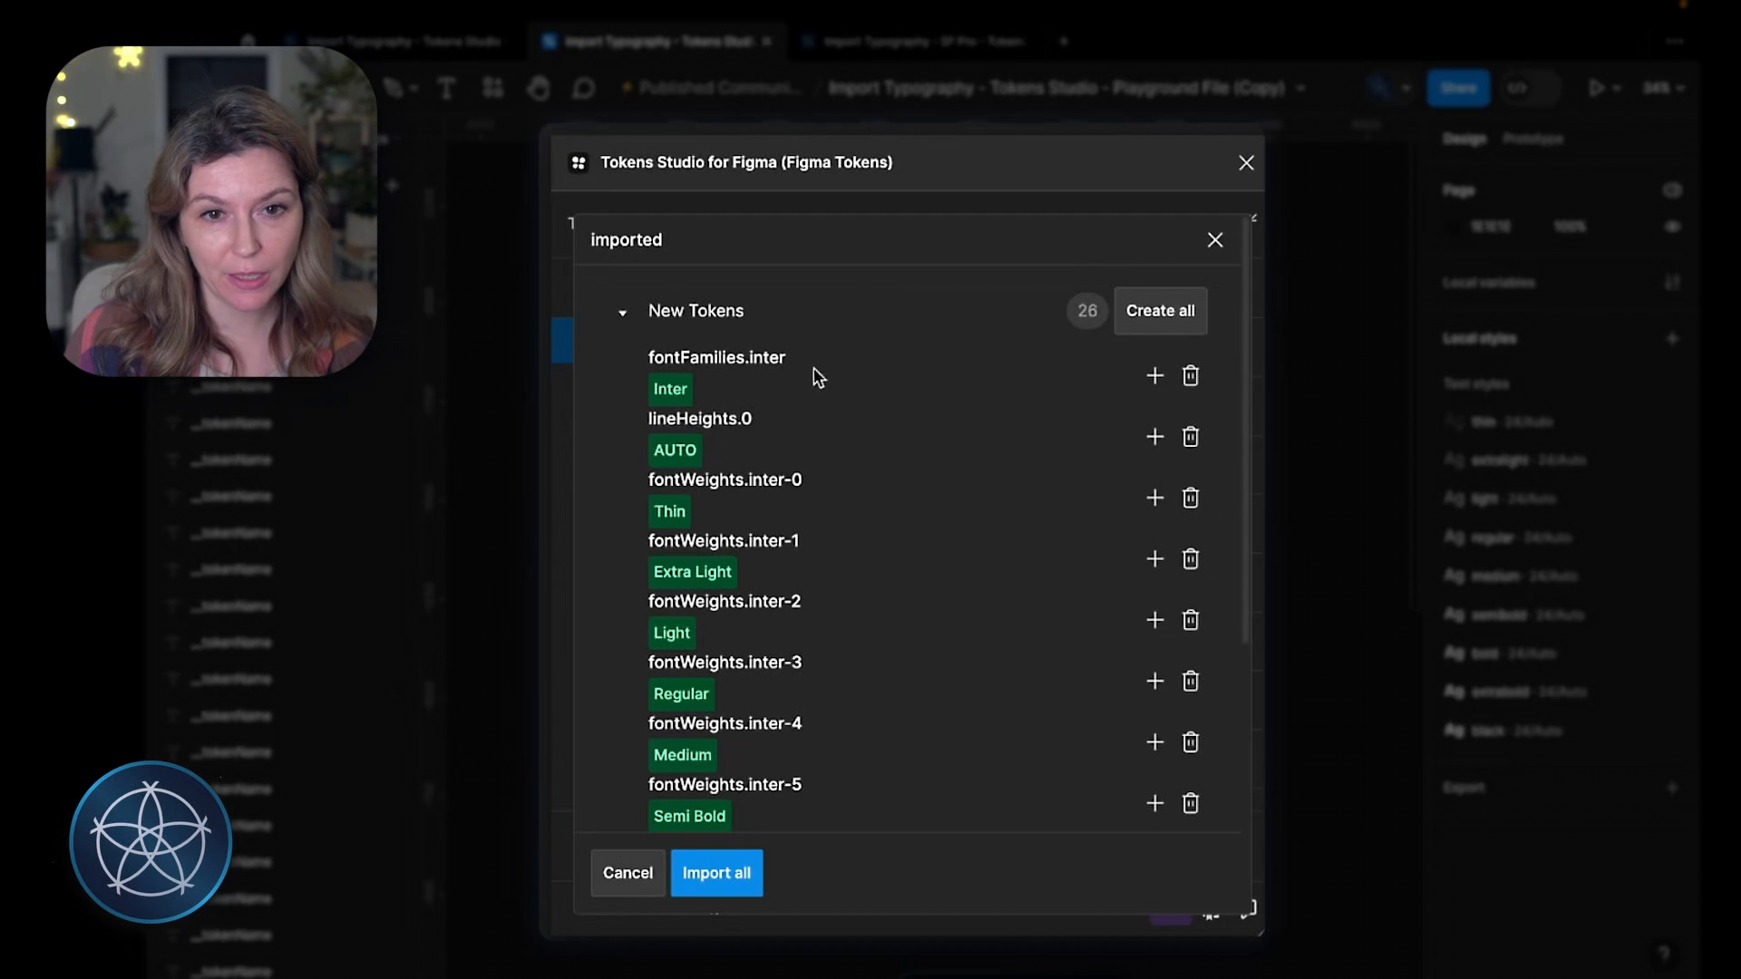
Step: Ignore the lineHeights.0, fontSize.0, letterSpacing.0 and paragraphSpacing.0 tokens in the import list
left_click(1190, 440)
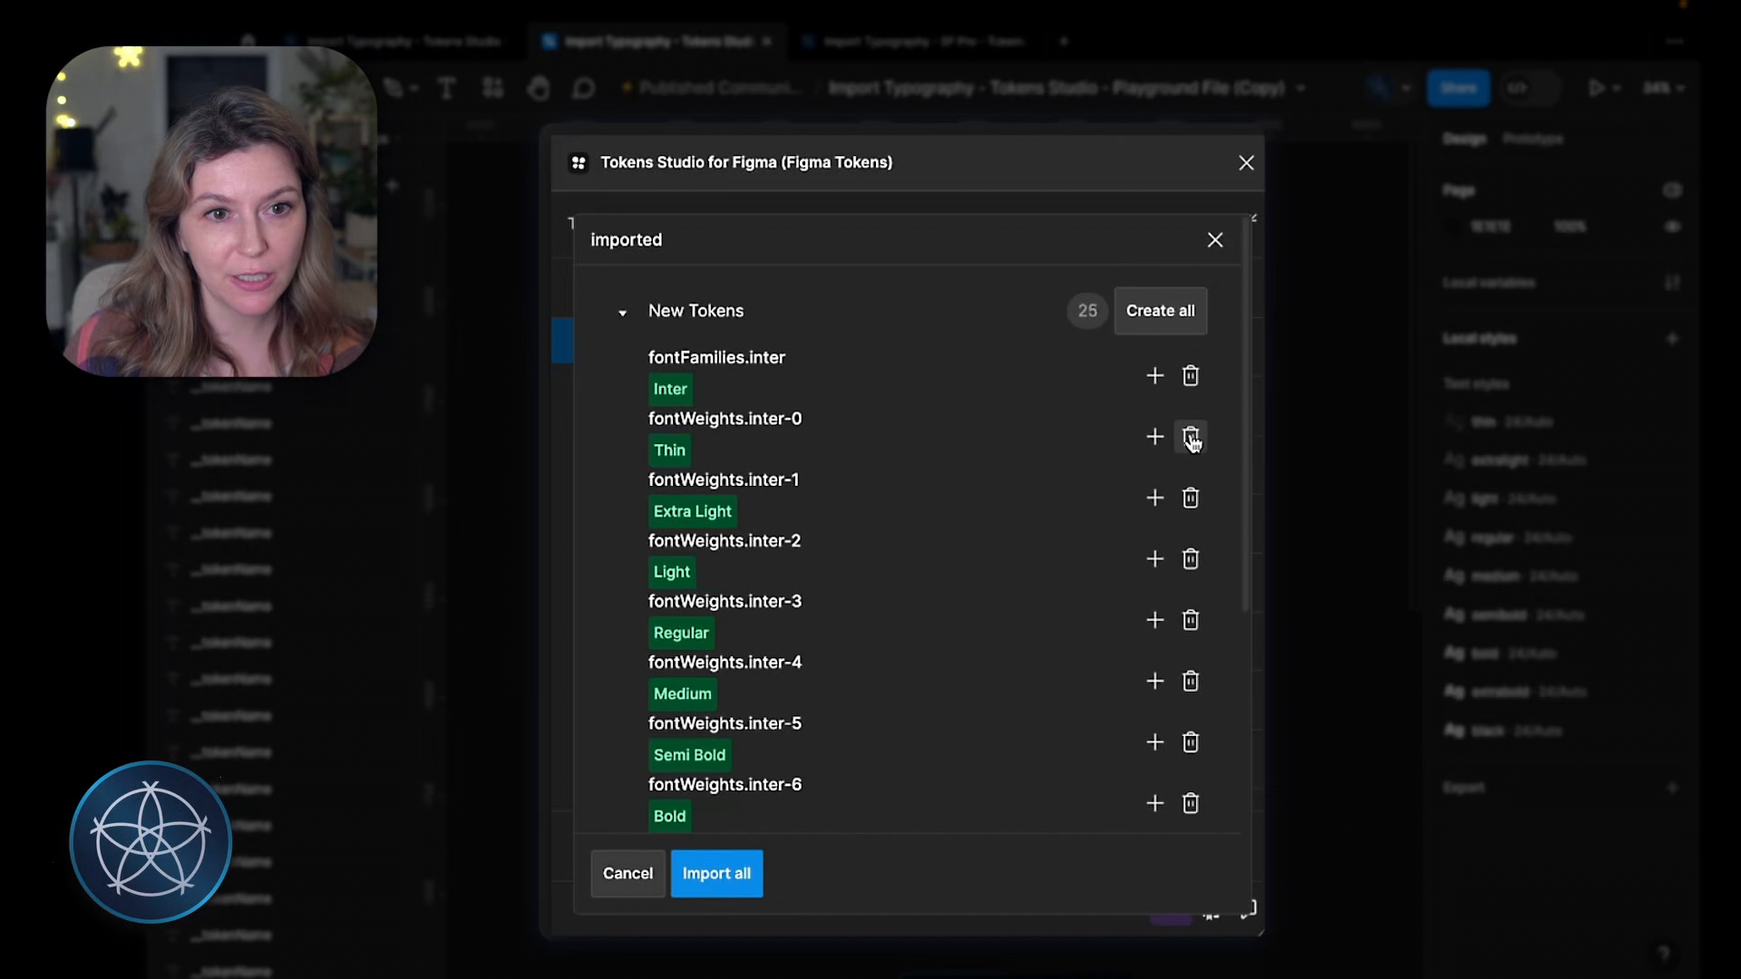
scroll(1170, 507, "down", 2)
scroll(1169, 506, "down", 3)
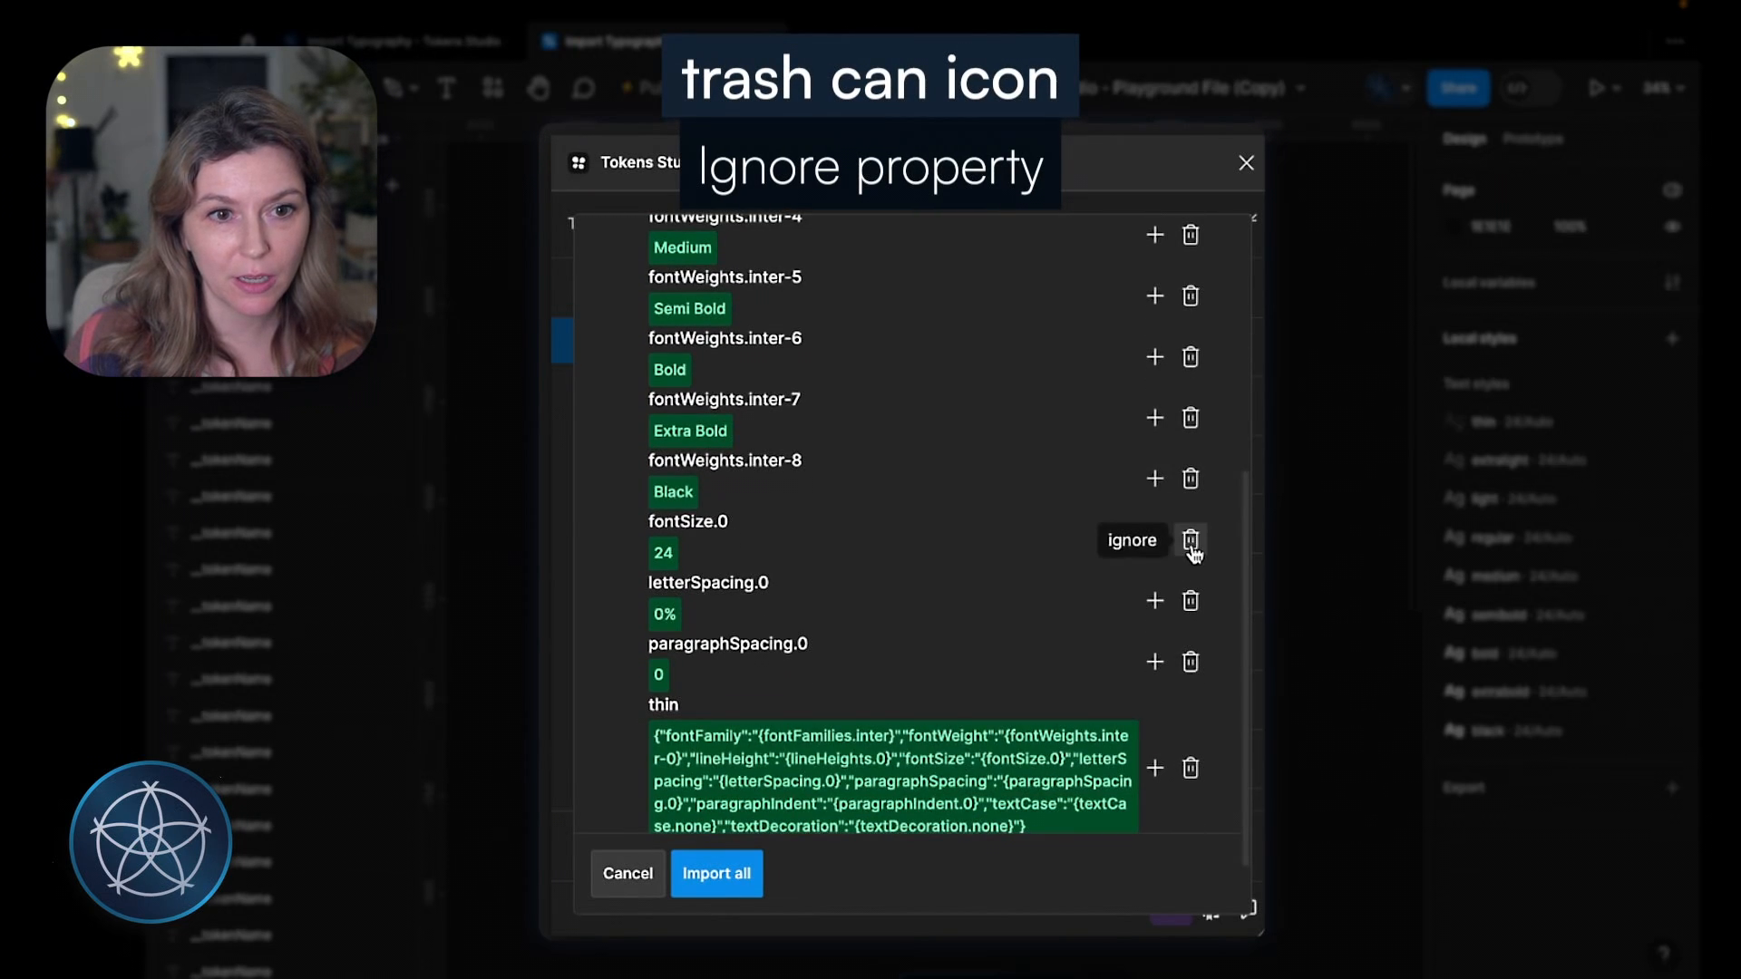
left_click(1190, 541)
left_click(1191, 542)
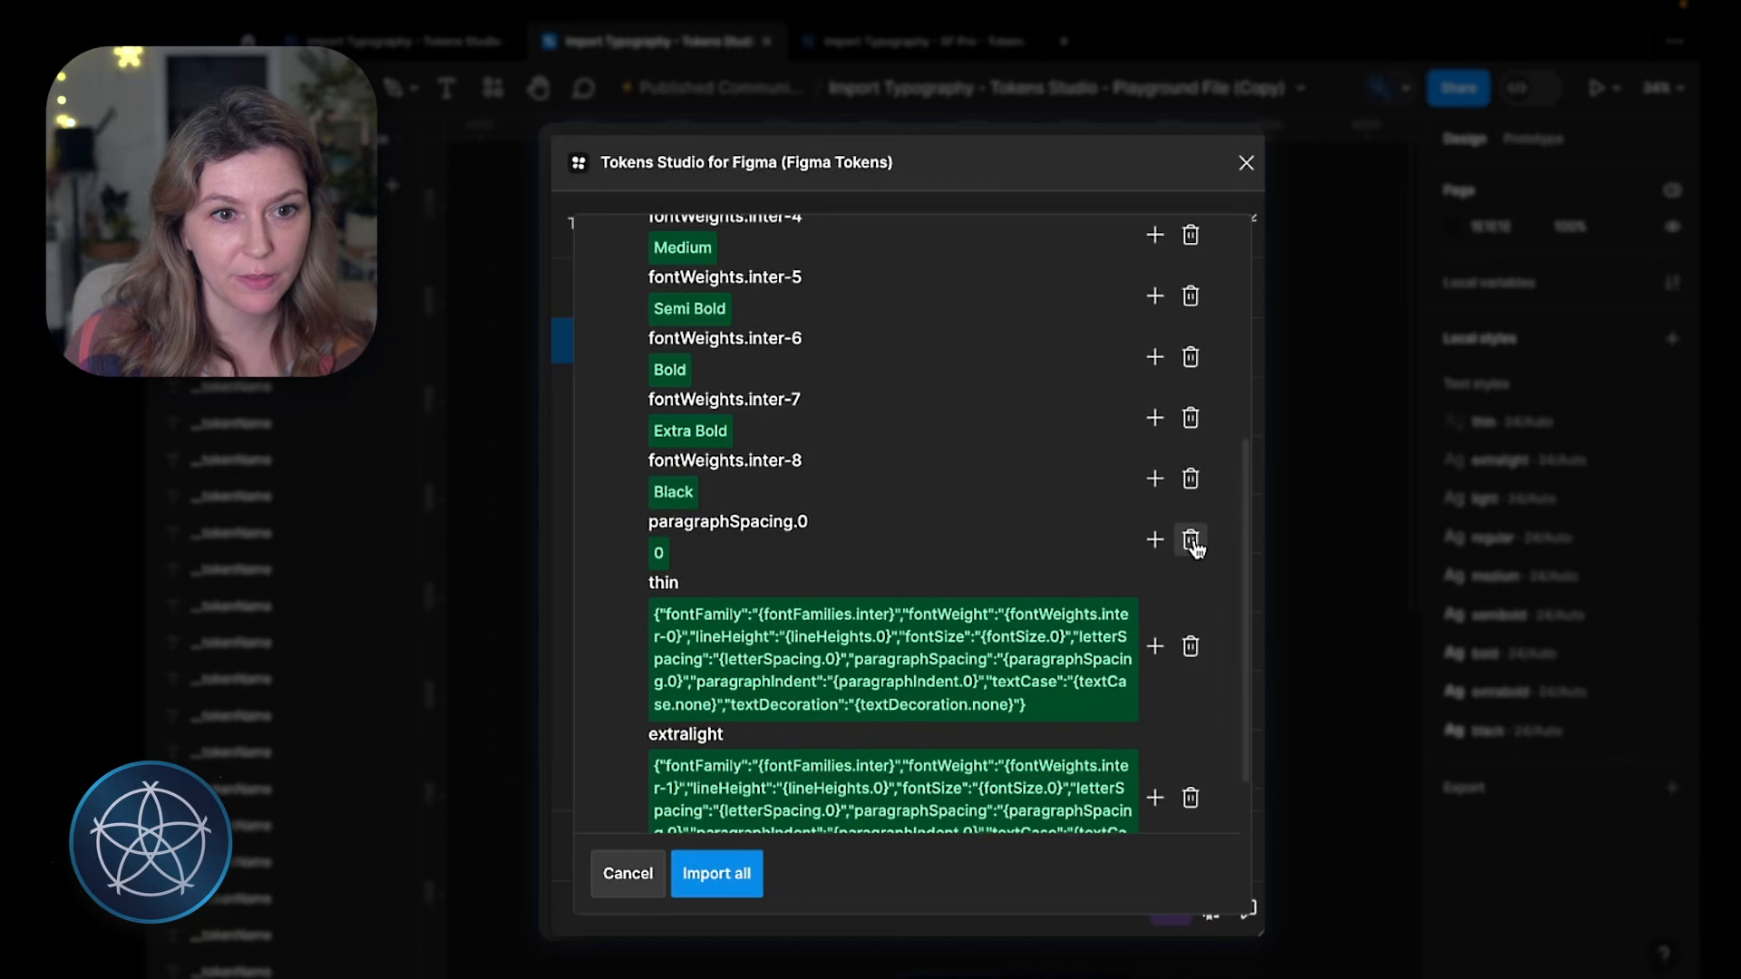
left_click(1193, 542)
Step: Ignore the nine composite typography tokens in the import list, from thin through black
left_click(1191, 585)
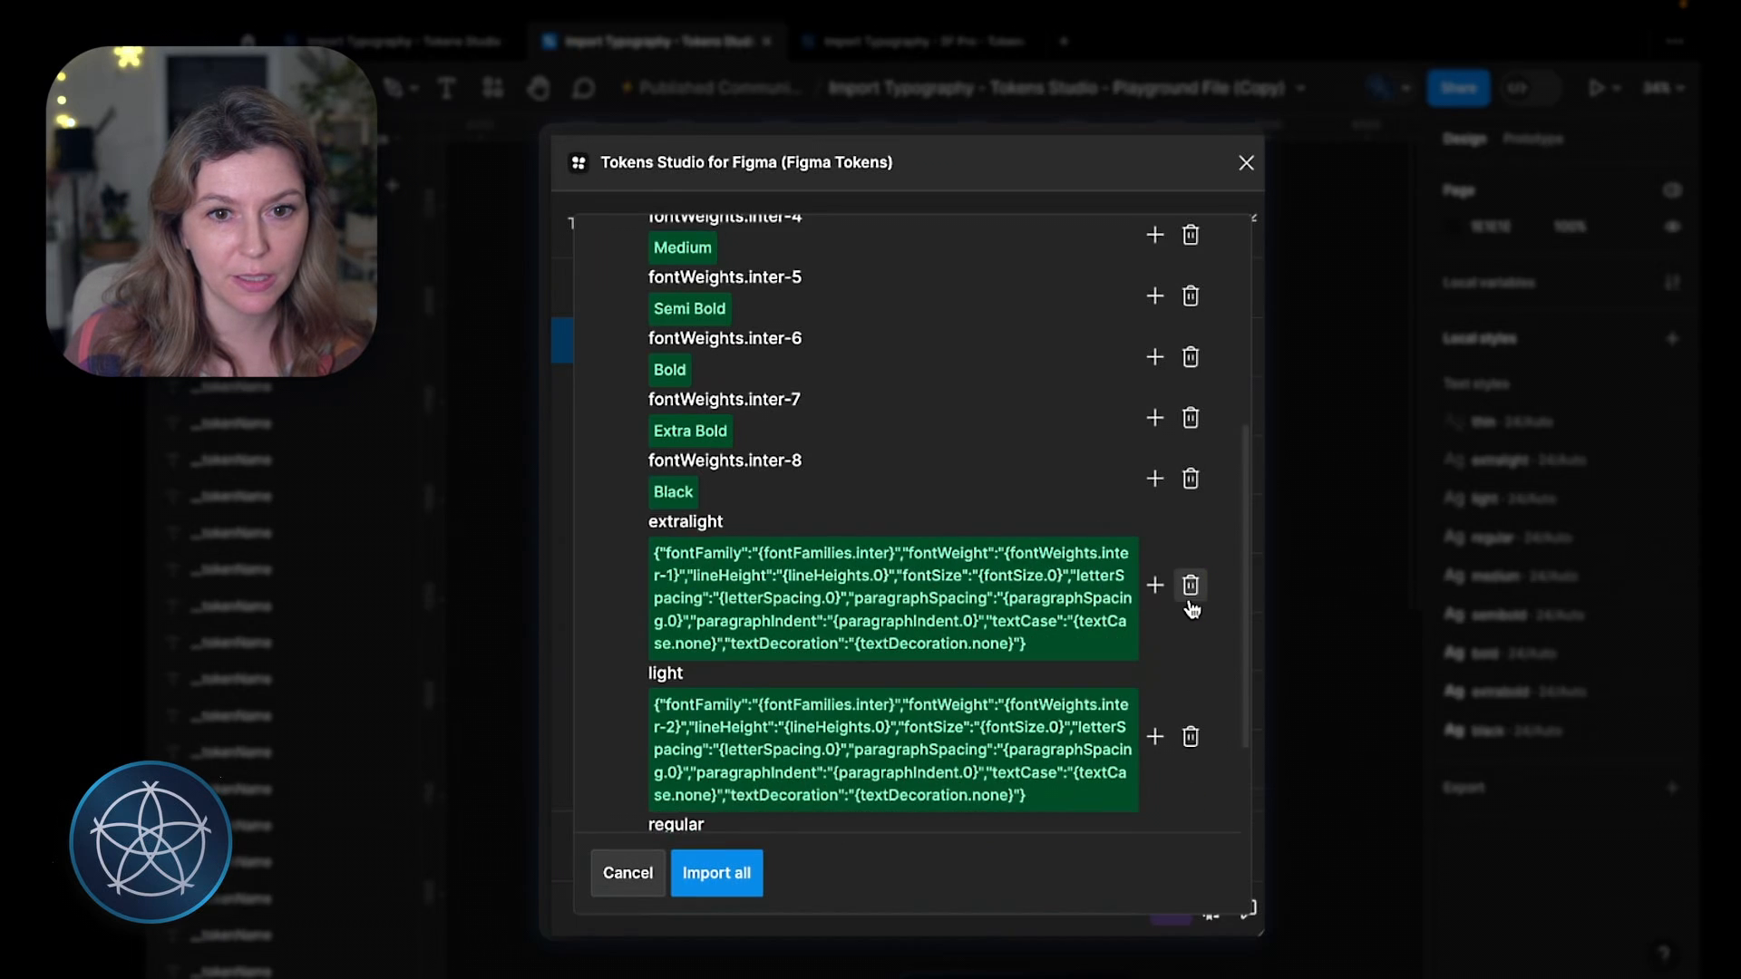
left_click(1192, 588)
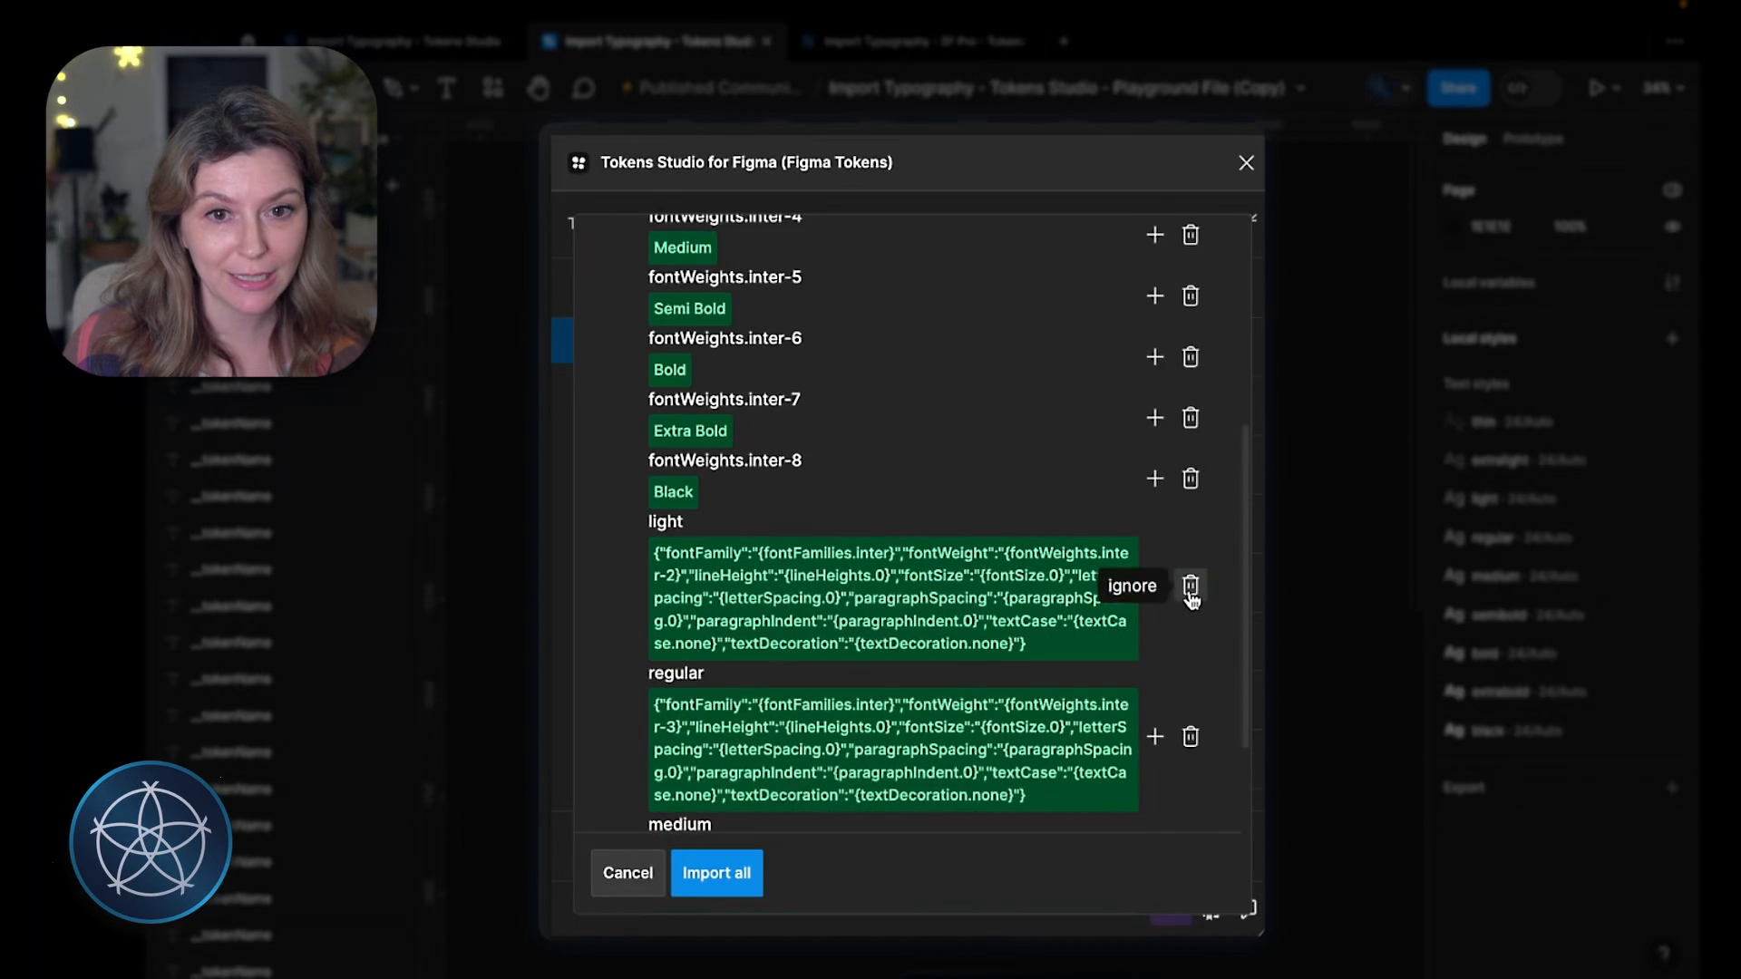
left_click(1190, 589)
left_click(1190, 588)
left_click(1191, 588)
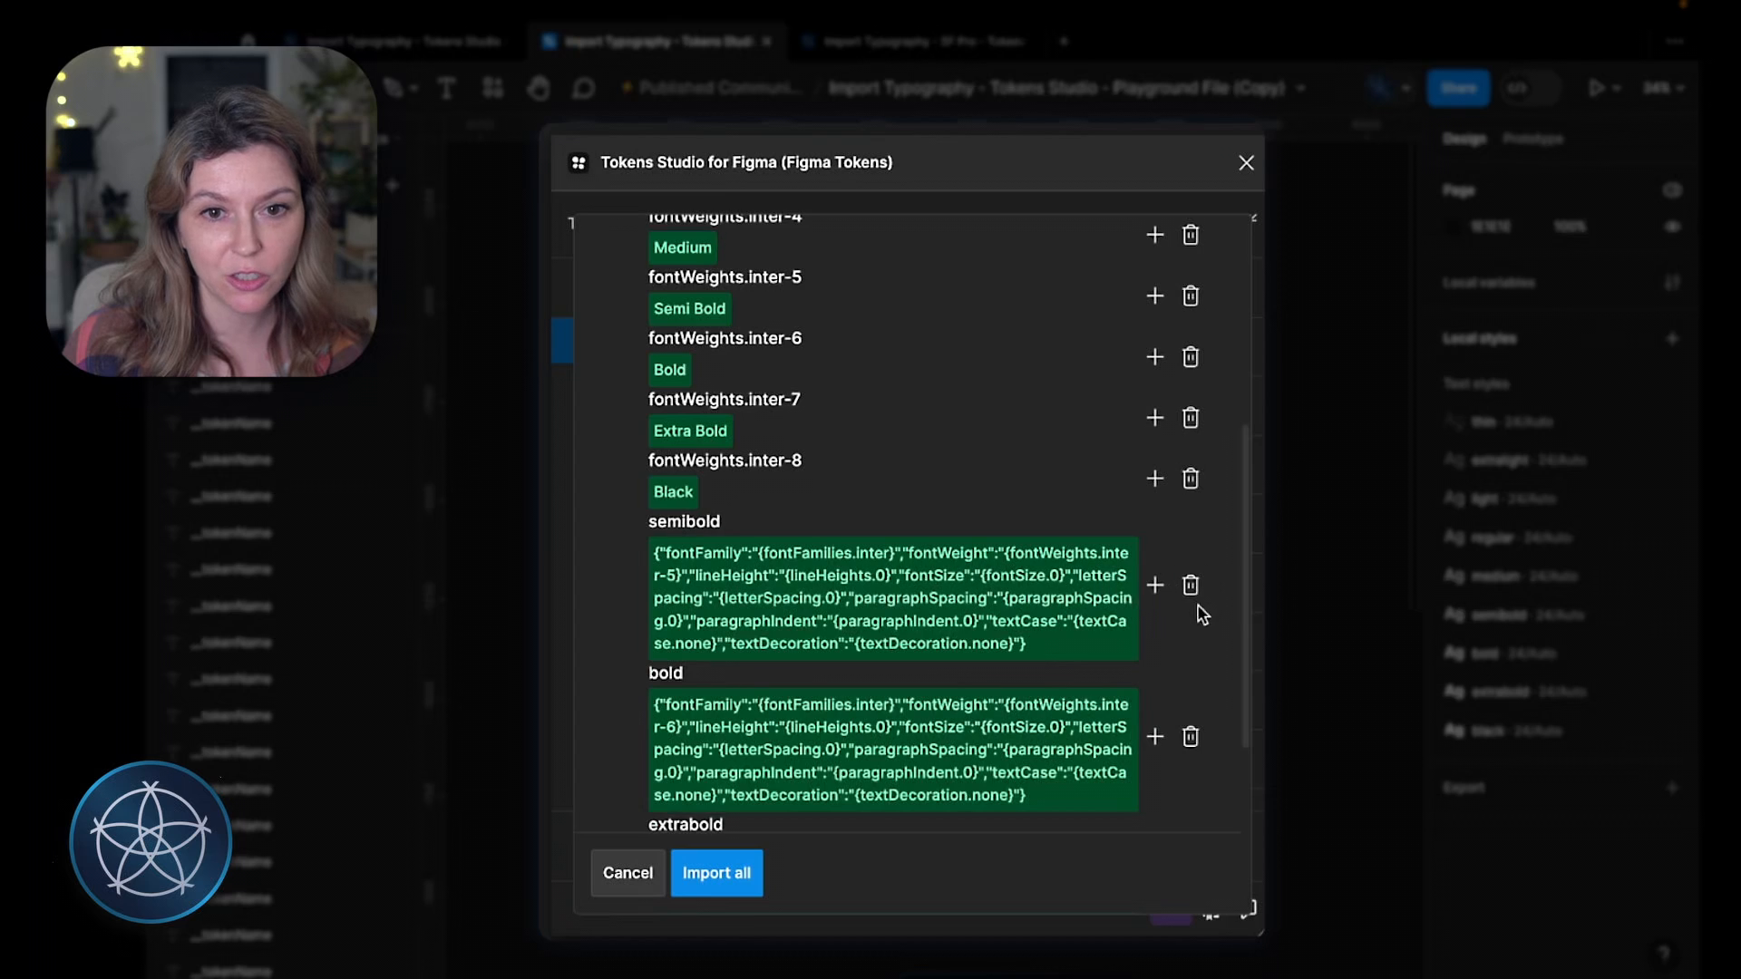
left_click(1192, 587)
left_click(1191, 588)
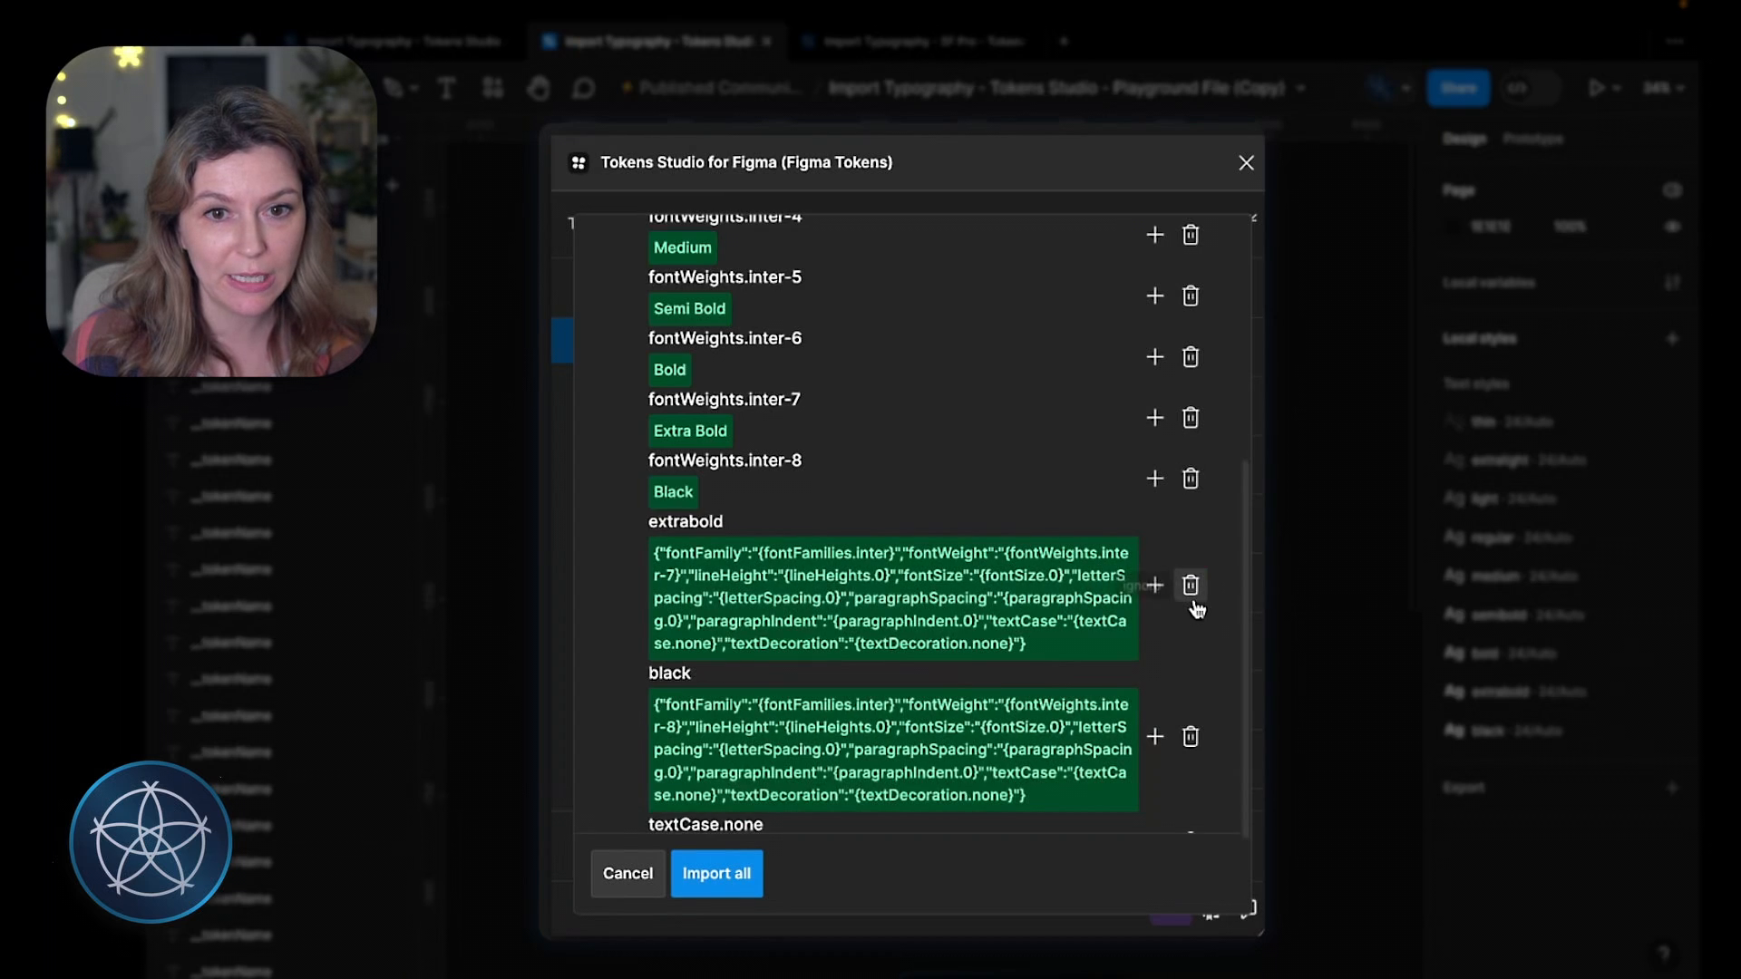
left_click(1191, 587)
left_click(1191, 588)
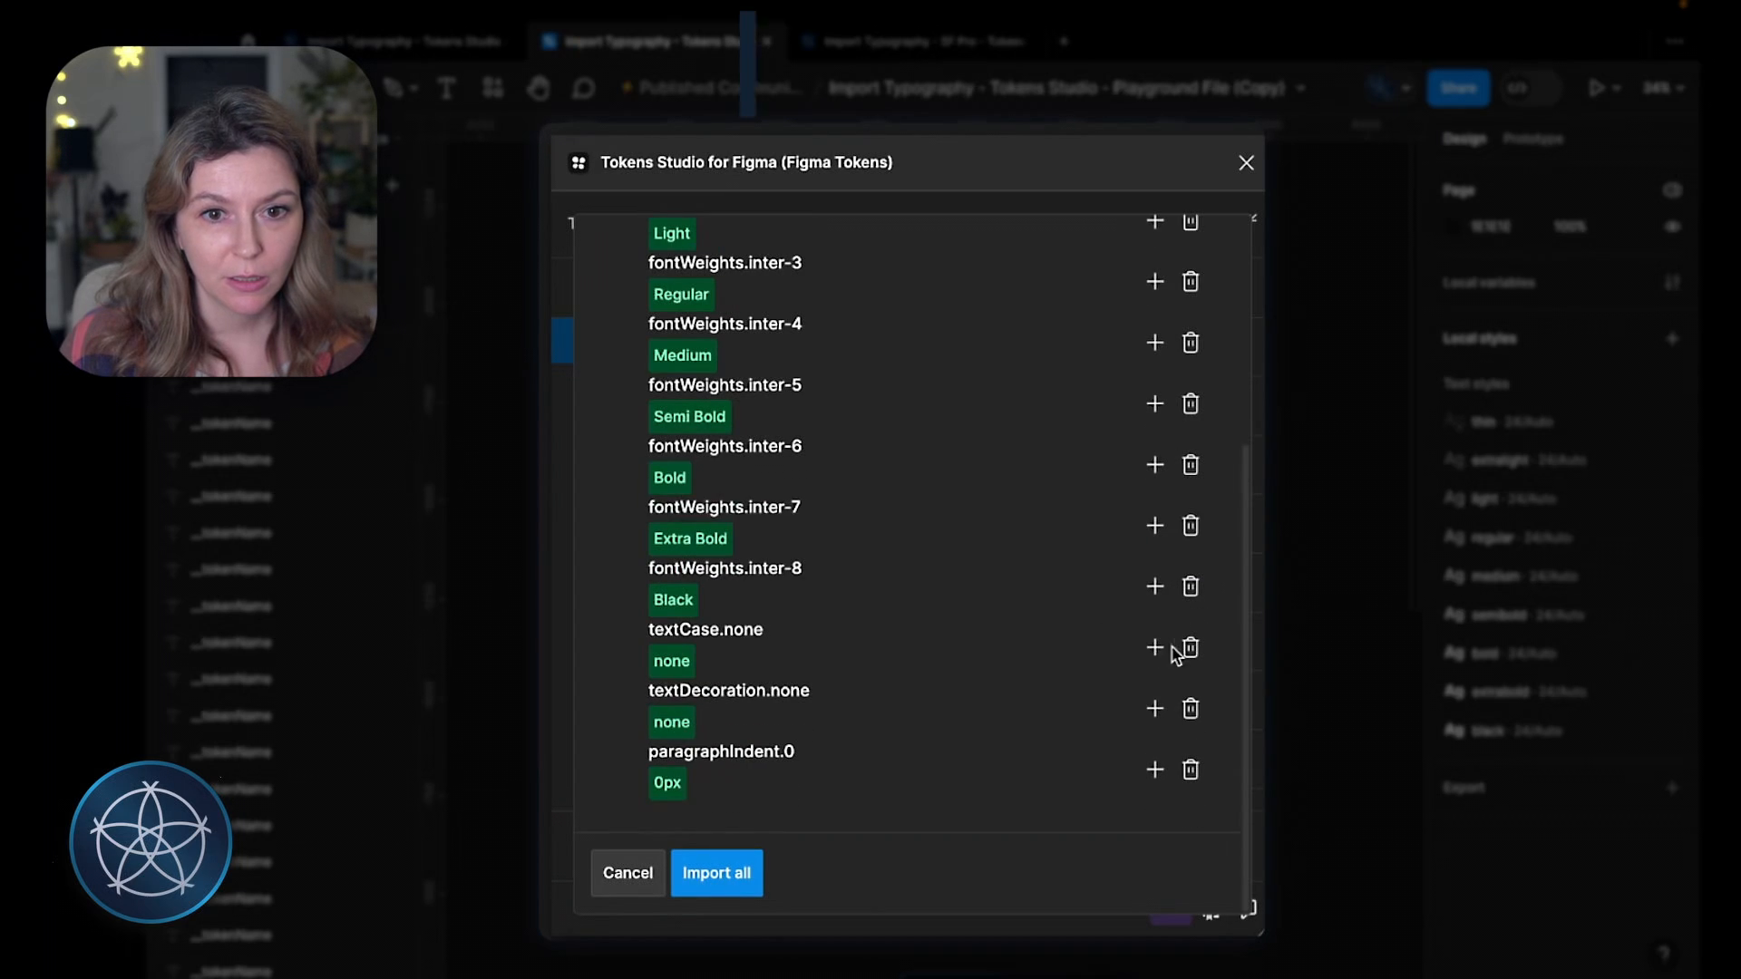
Step: Create the fontFamilies.inter token and the nine fontWeights tokens, inter-0 through inter-8, from the import list, leaving the remaining tokens out
scroll(1154, 626, "up", 5)
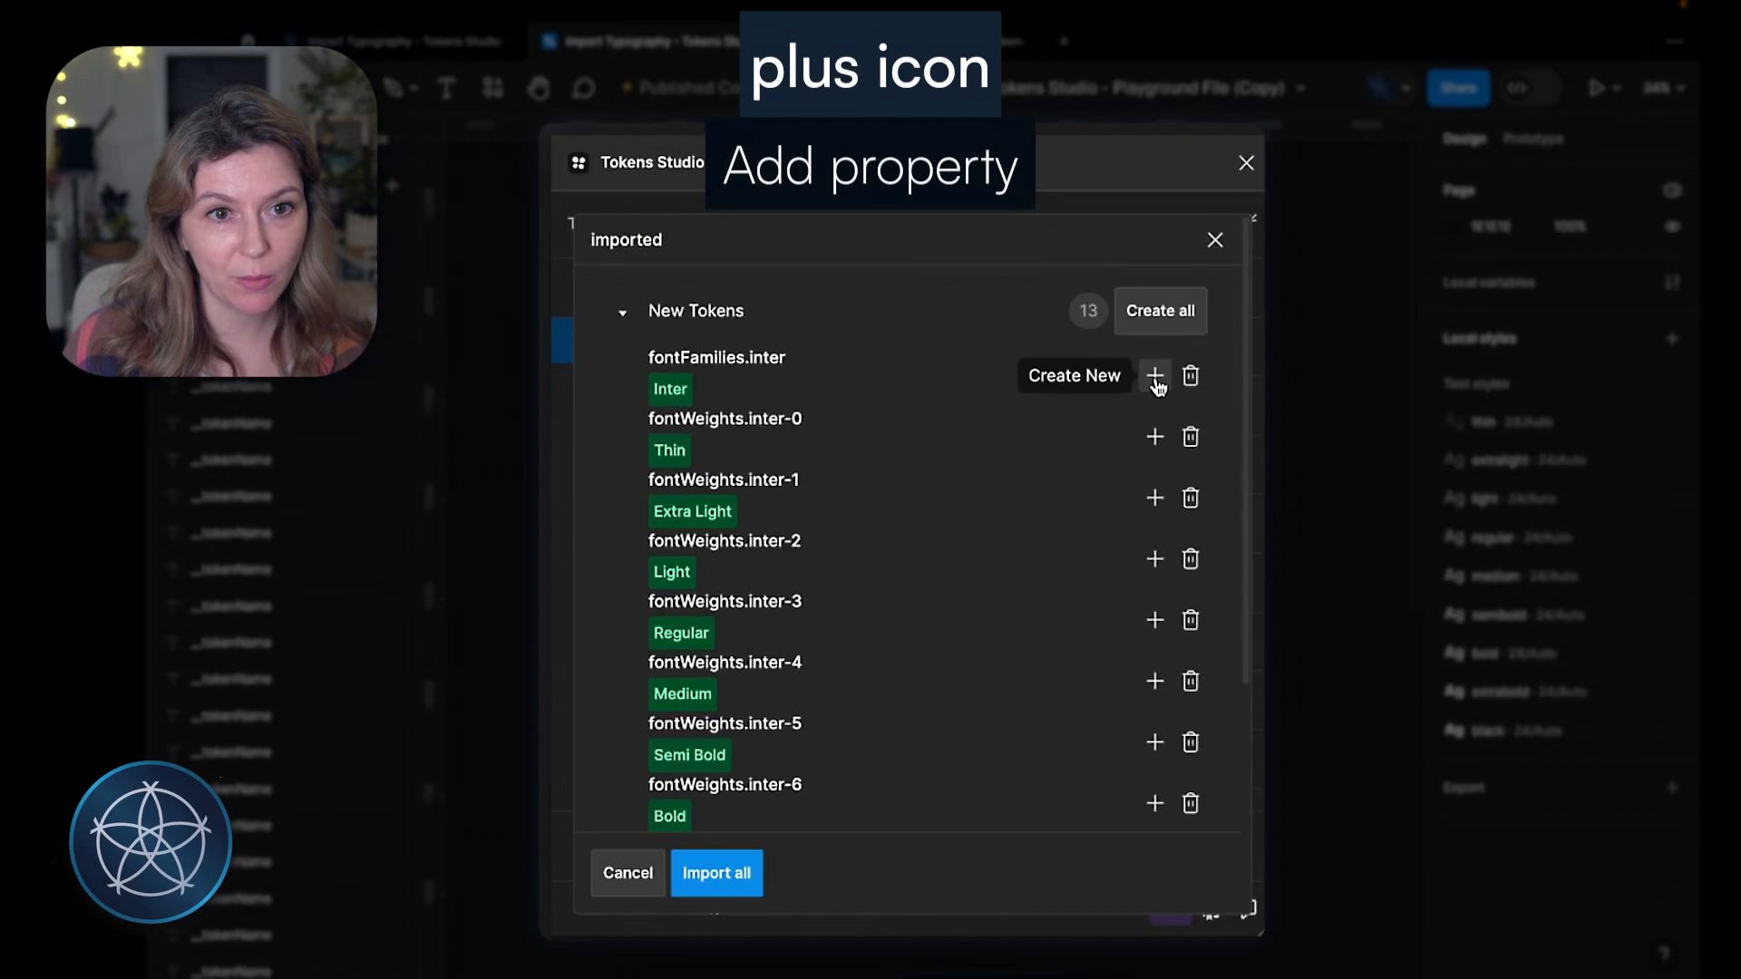
left_click(1156, 382)
left_click(1155, 388)
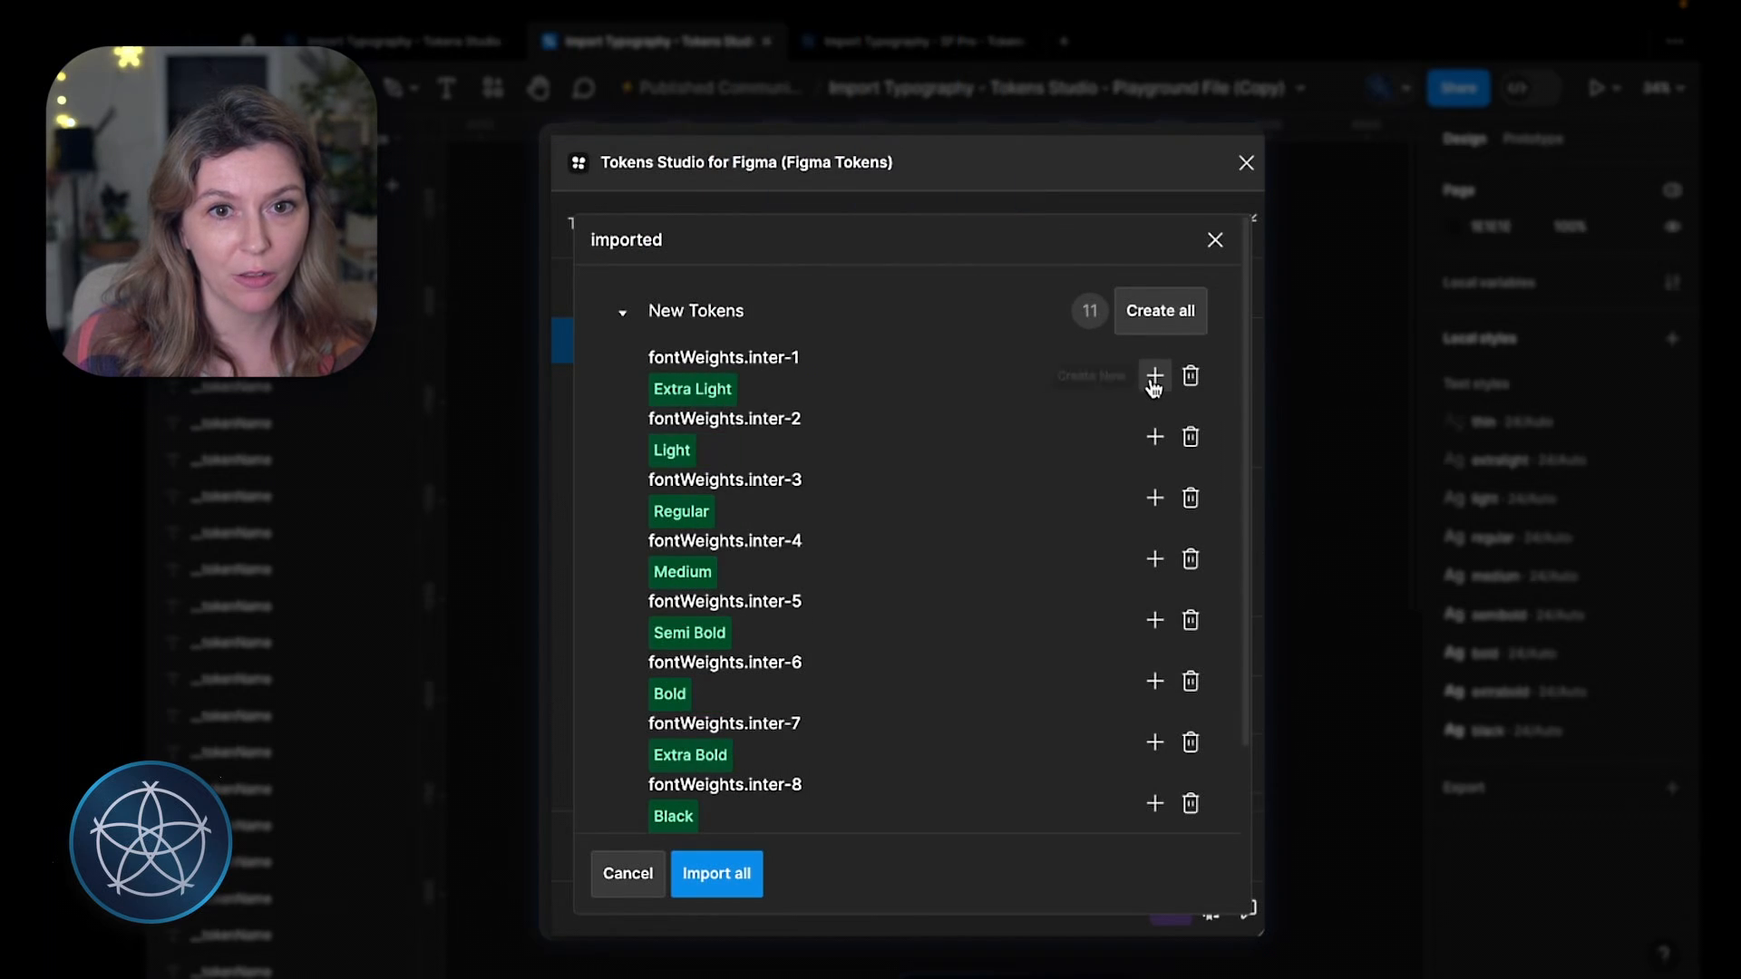
left_click(1154, 387)
left_click(1154, 386)
left_click(1154, 387)
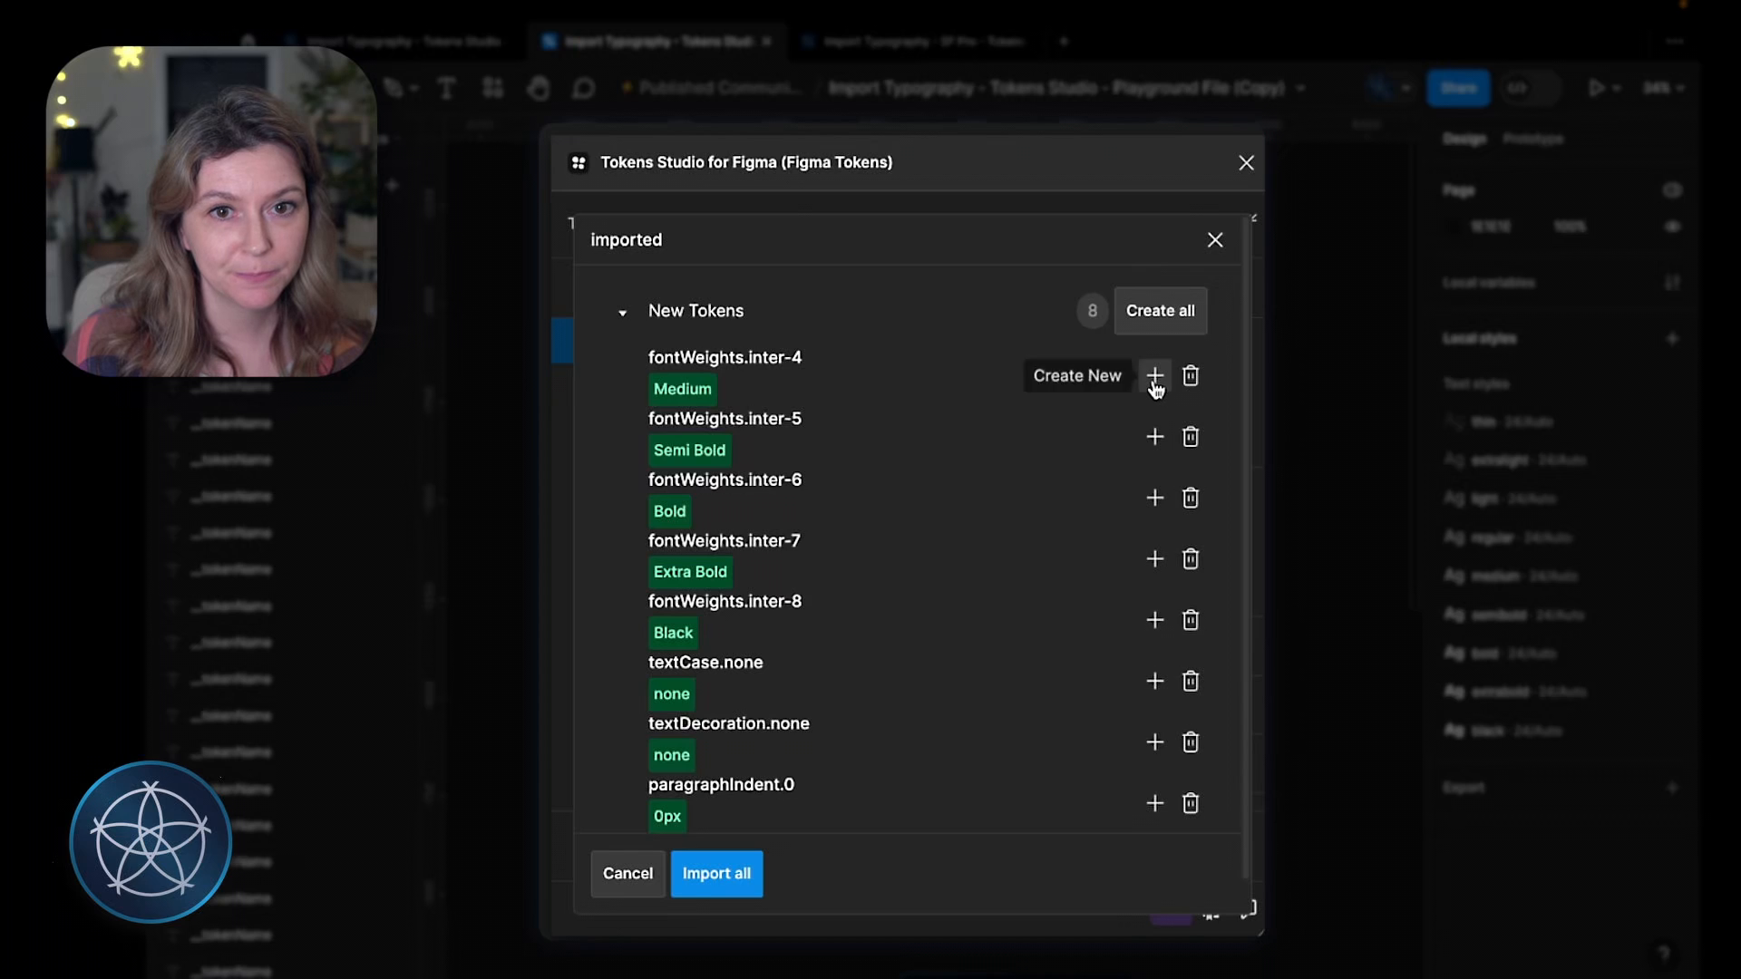
left_click(1155, 387)
left_click(1166, 399)
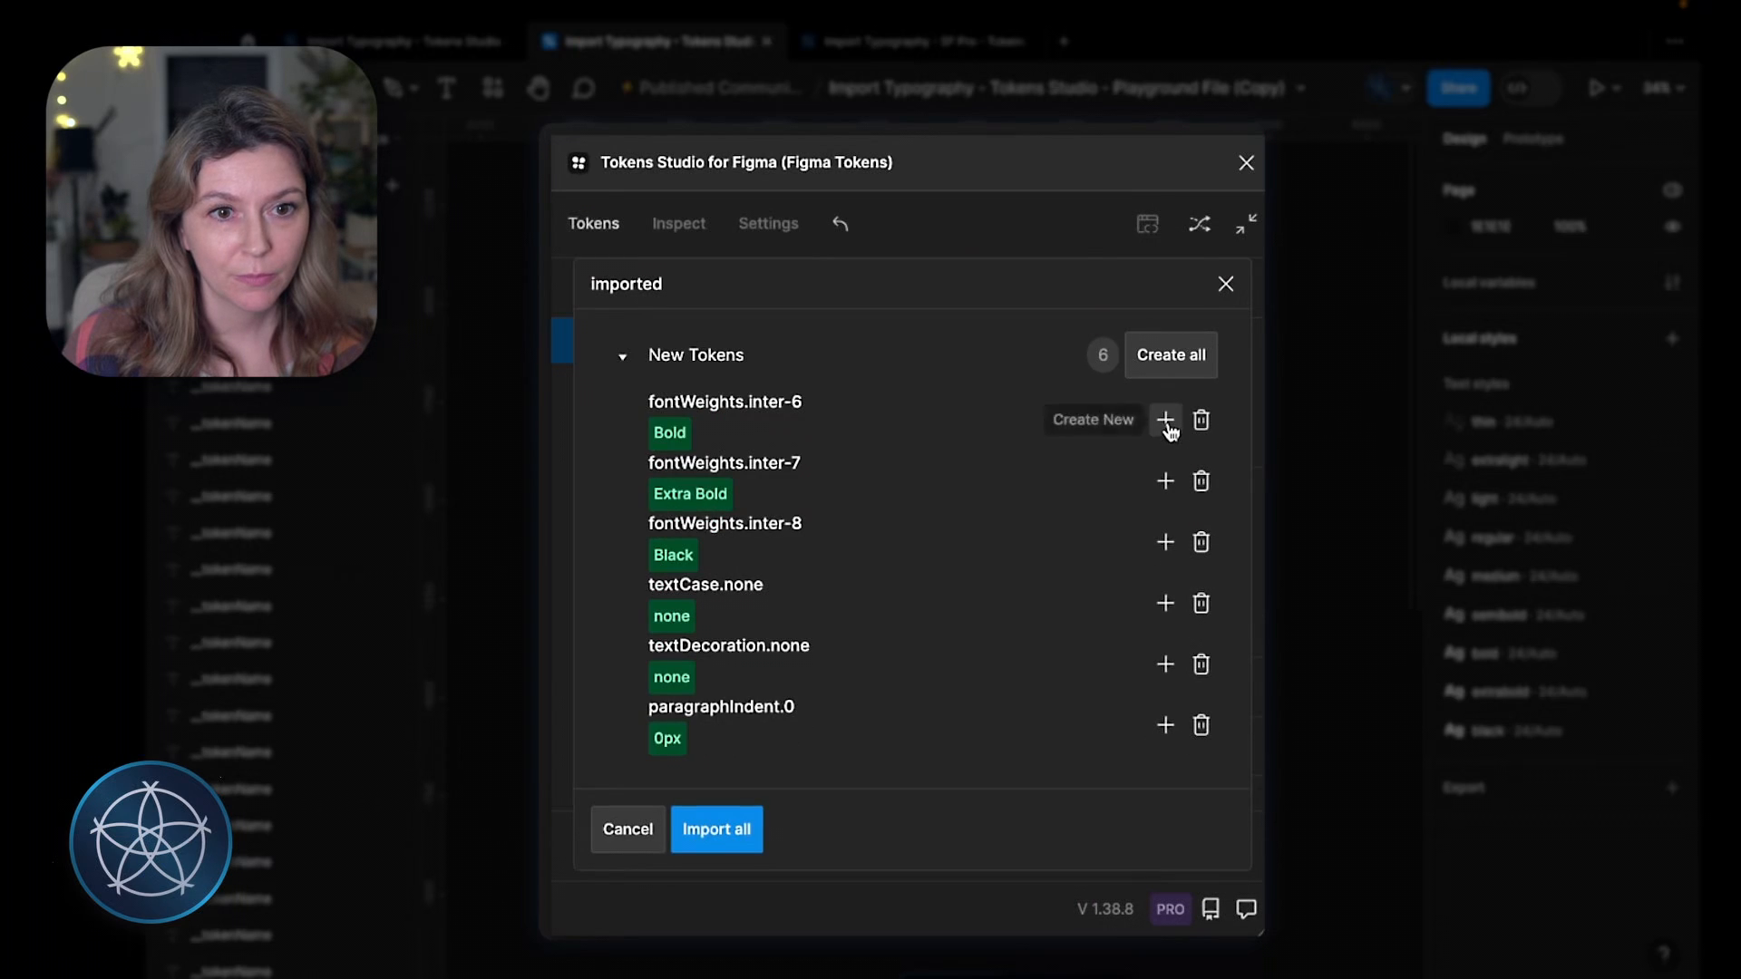
left_click(1164, 426)
left_click(1166, 452)
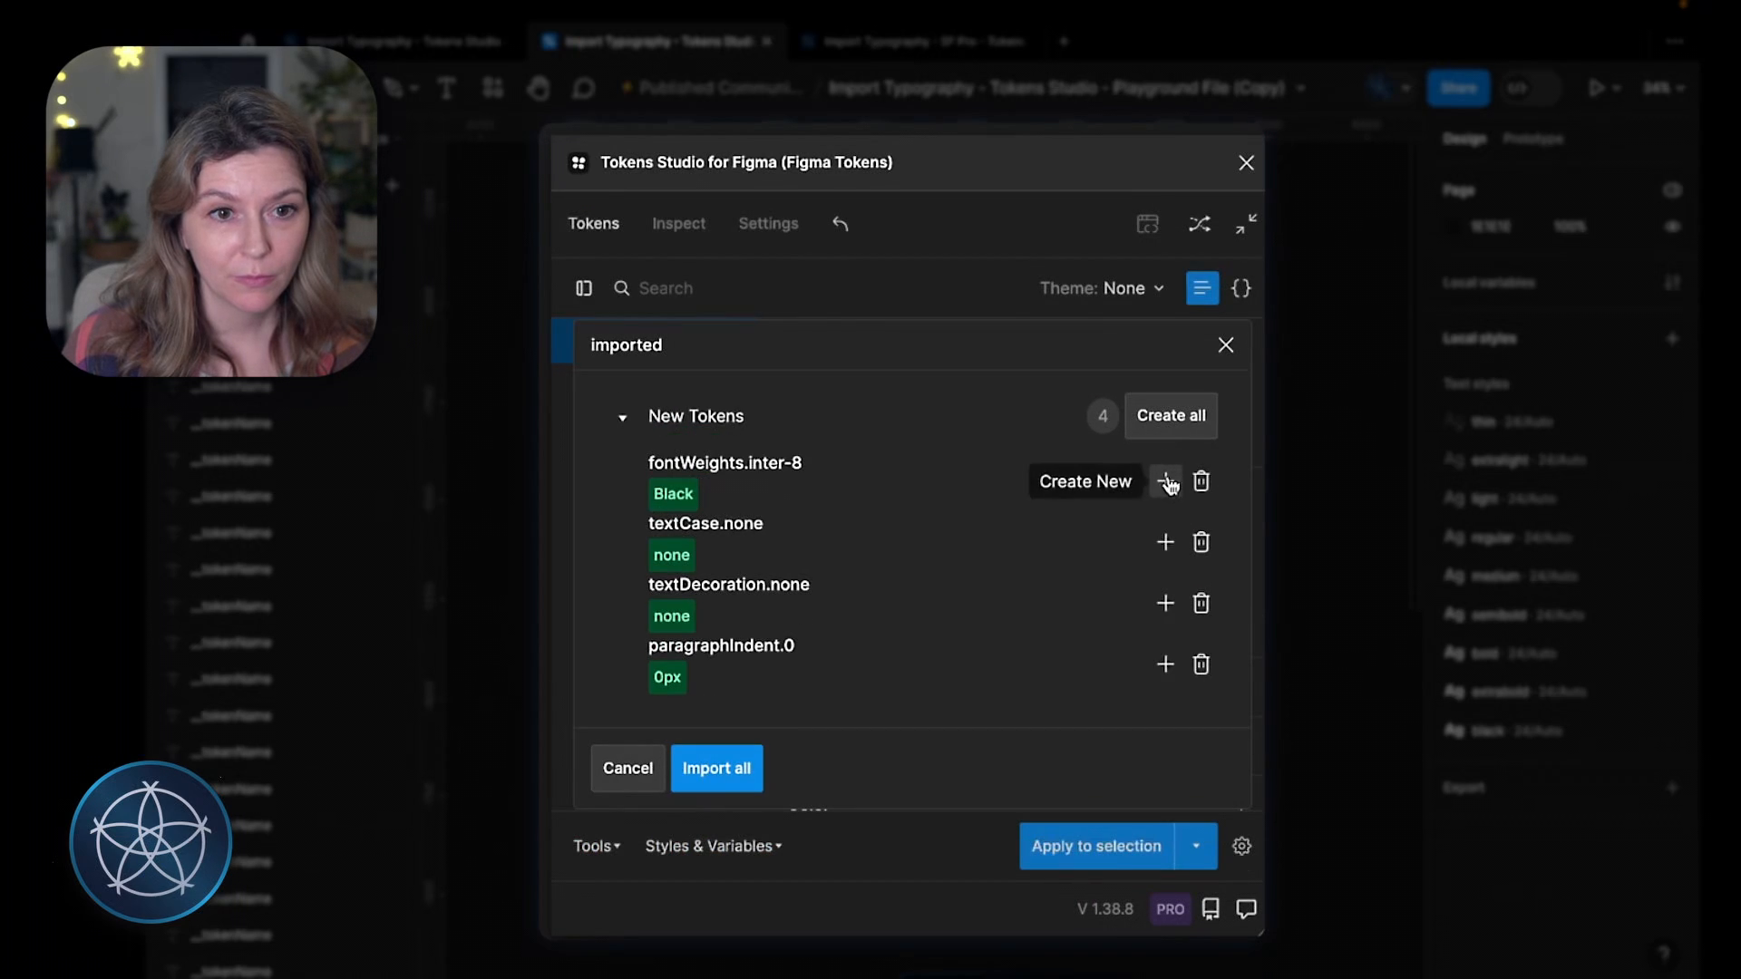
left_click(1166, 477)
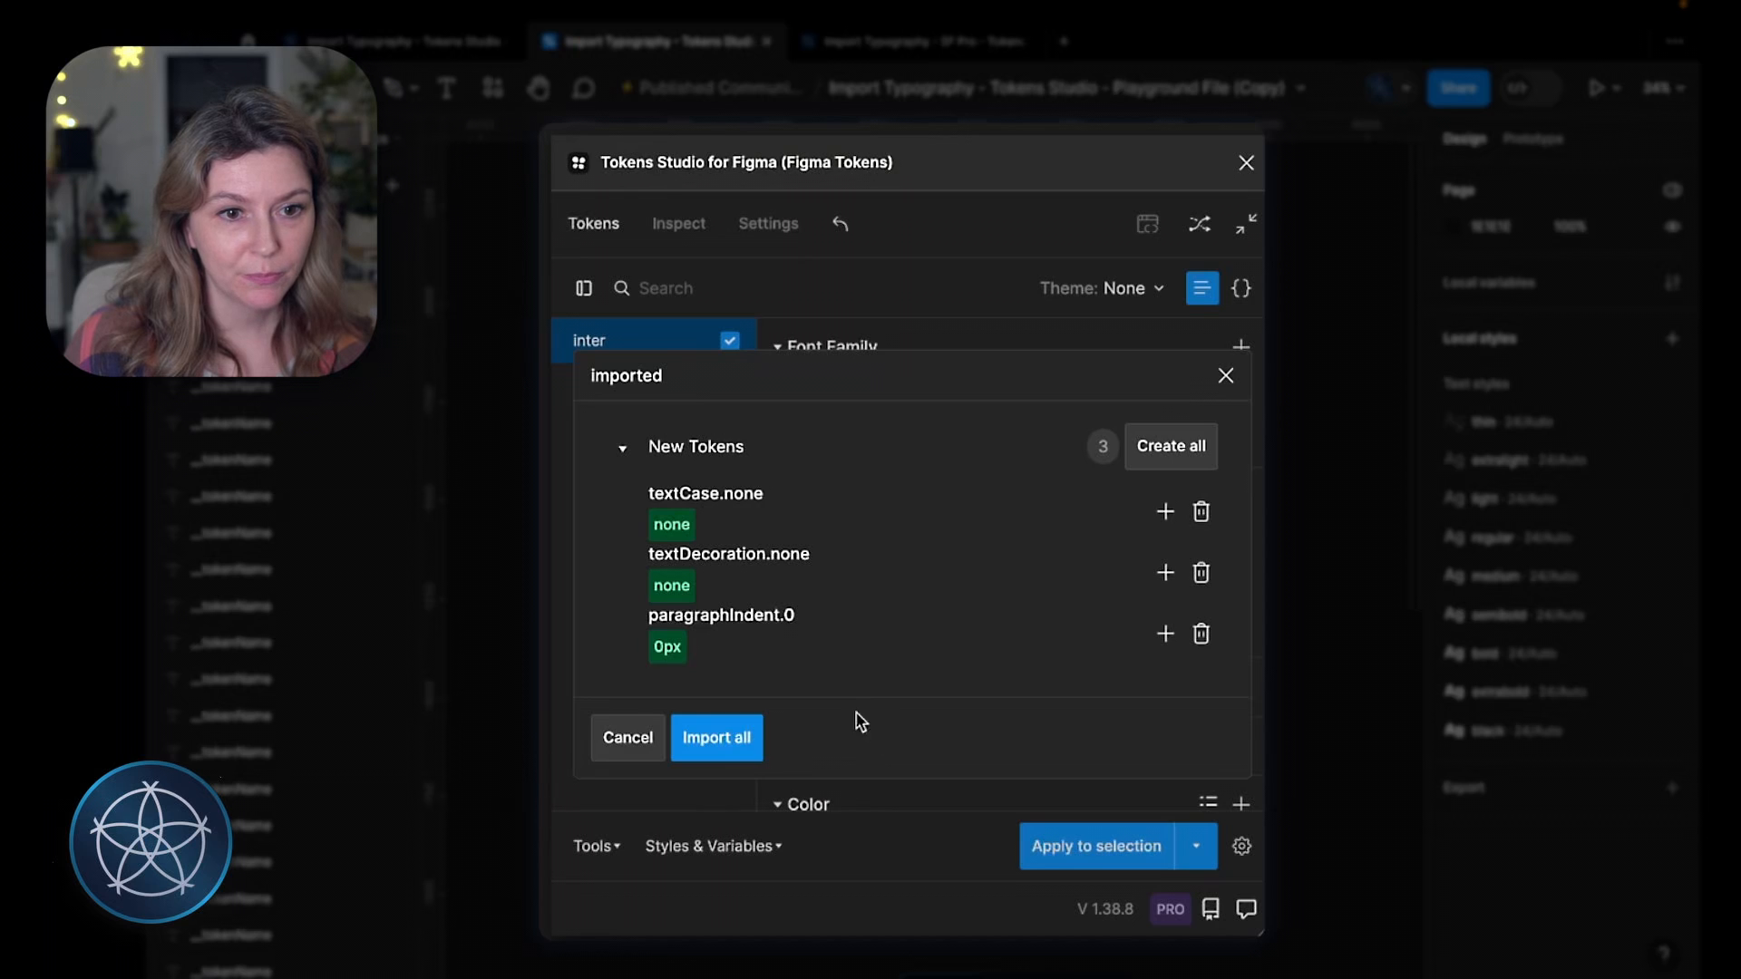
left_click(1226, 375)
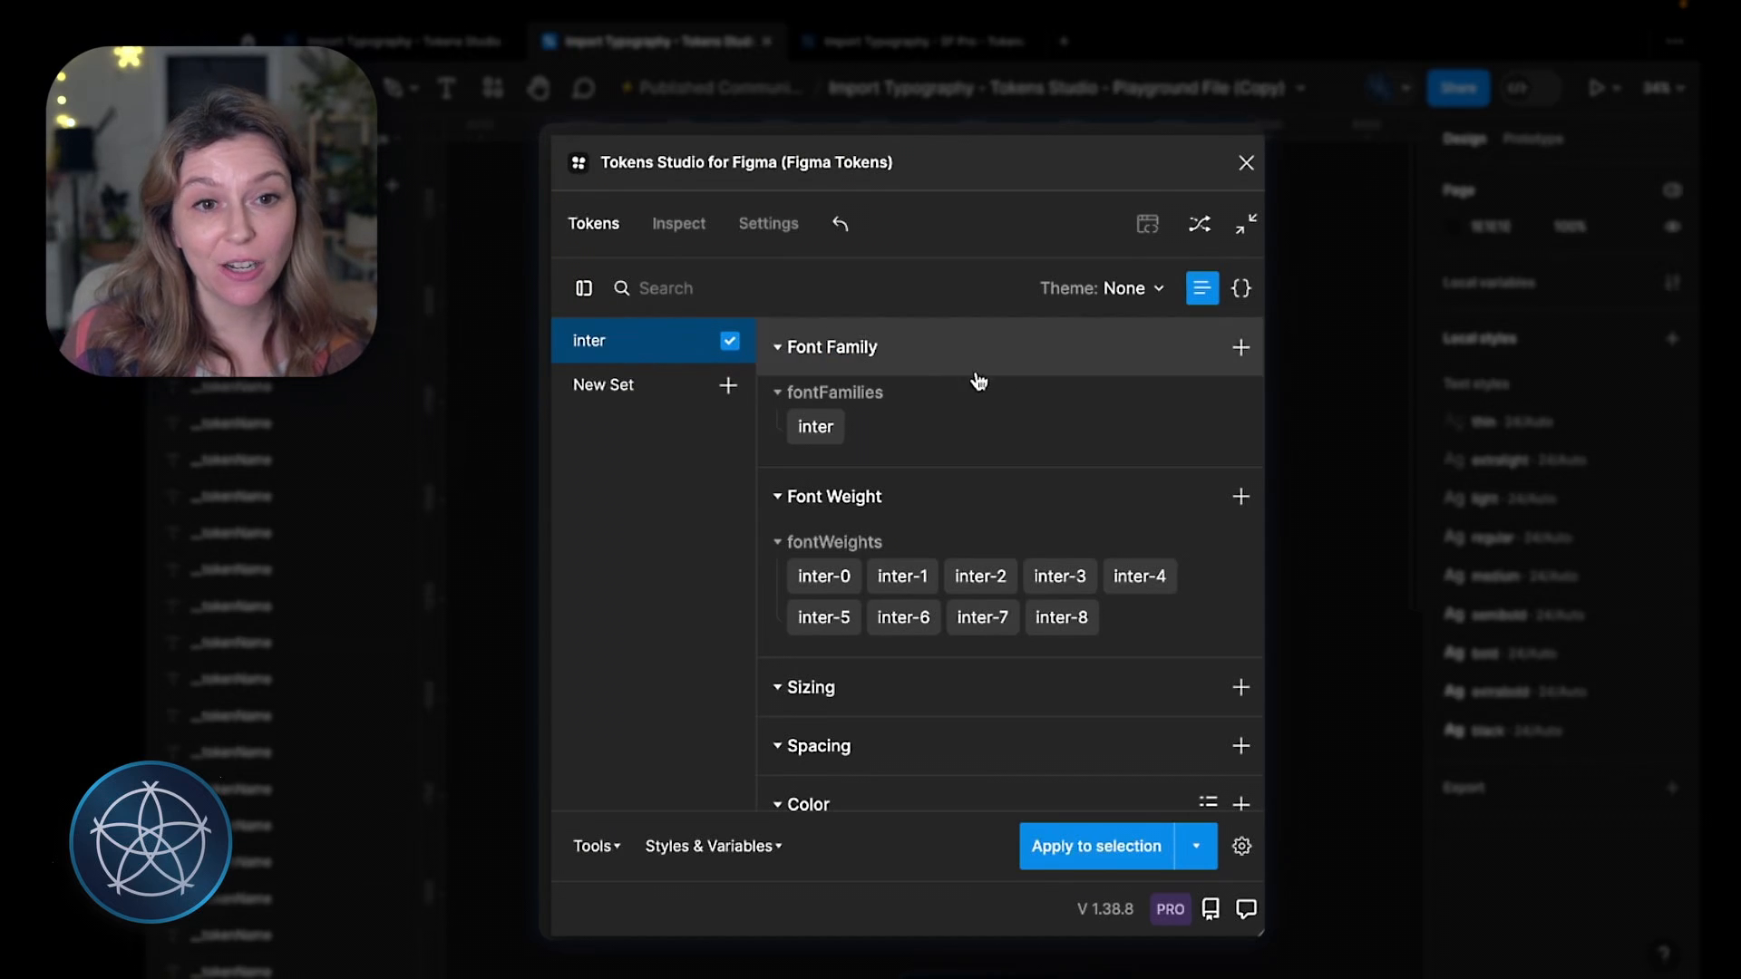
Step: Rename the font weight tokens as inter-thin, inter-extralight, inter-light, inter-regular, inter-medium, inter-semibold, inter-bold, inter-extrabold and inter-black, and close the plugin
scroll(944, 481, "down", 10)
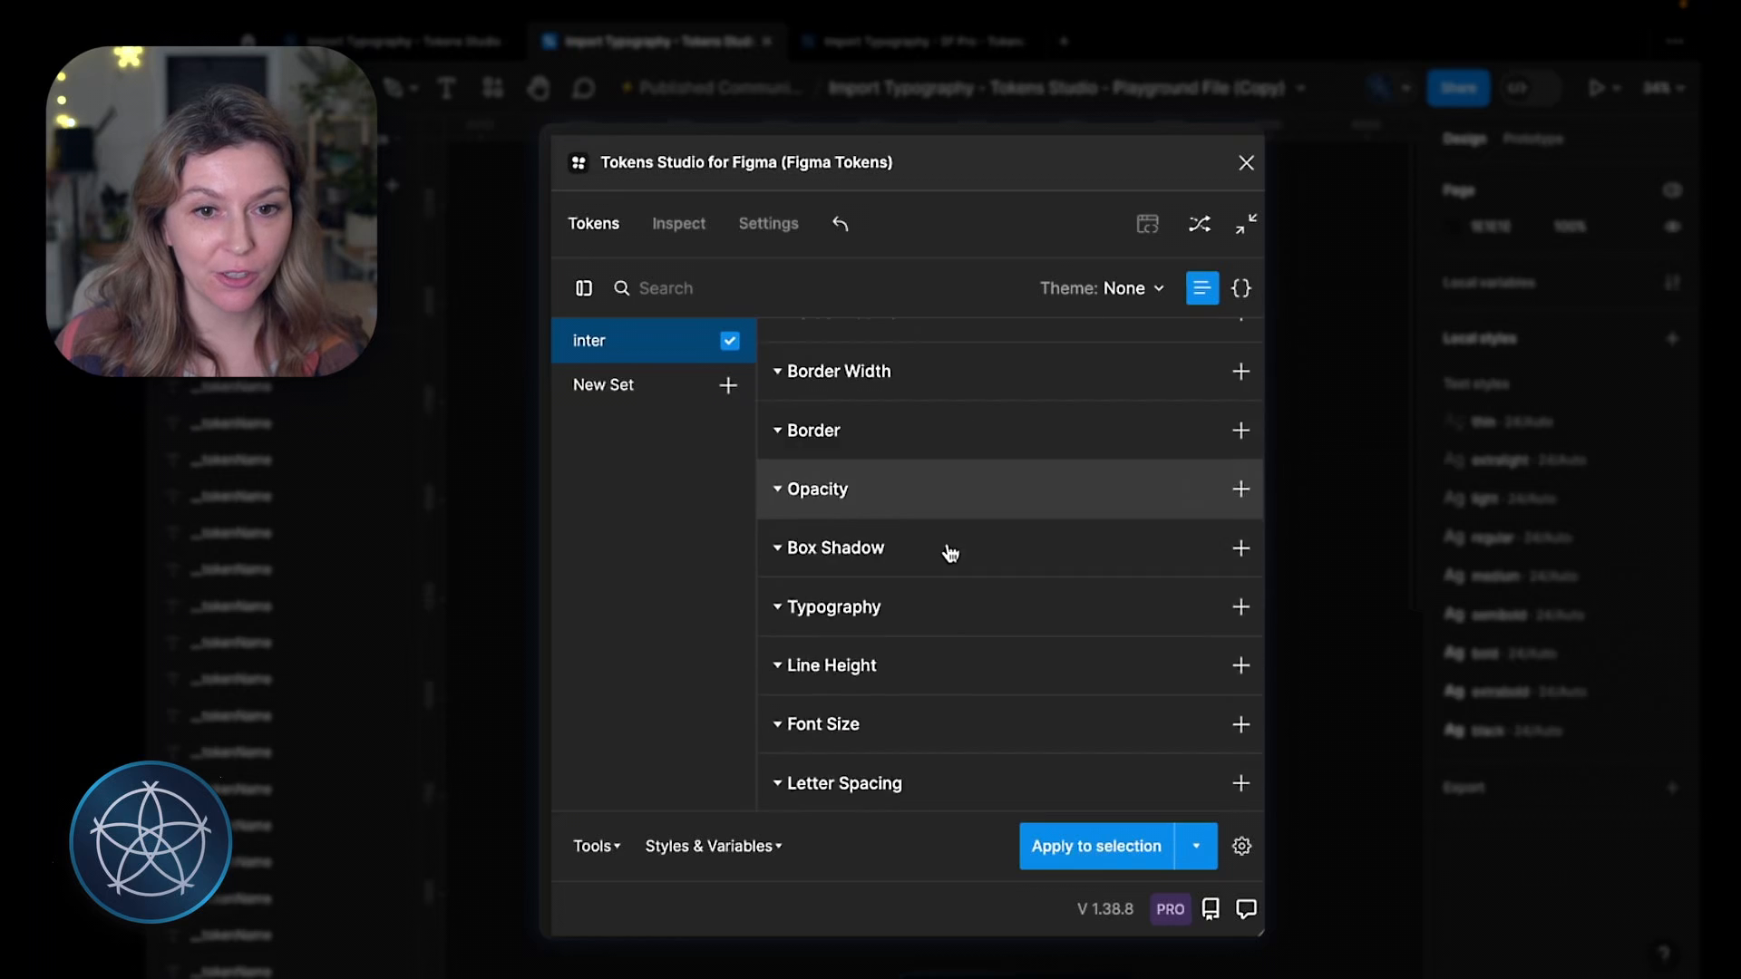
scroll(982, 589, "up", 10)
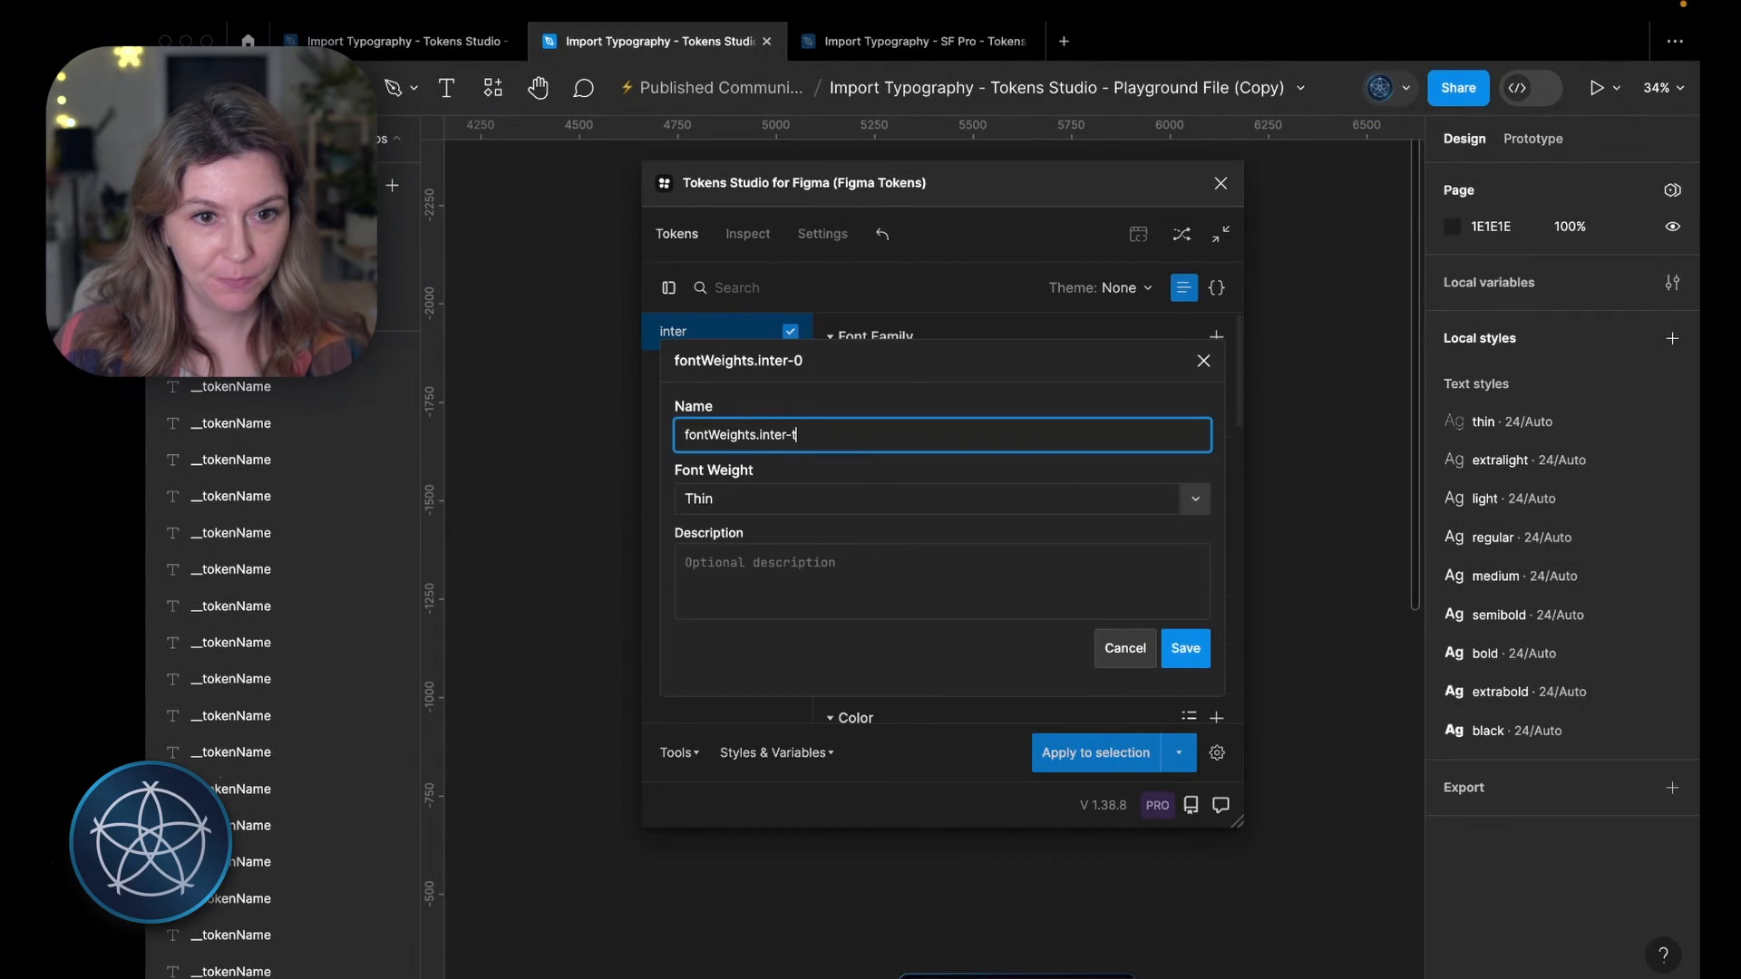
left_click(1125, 648)
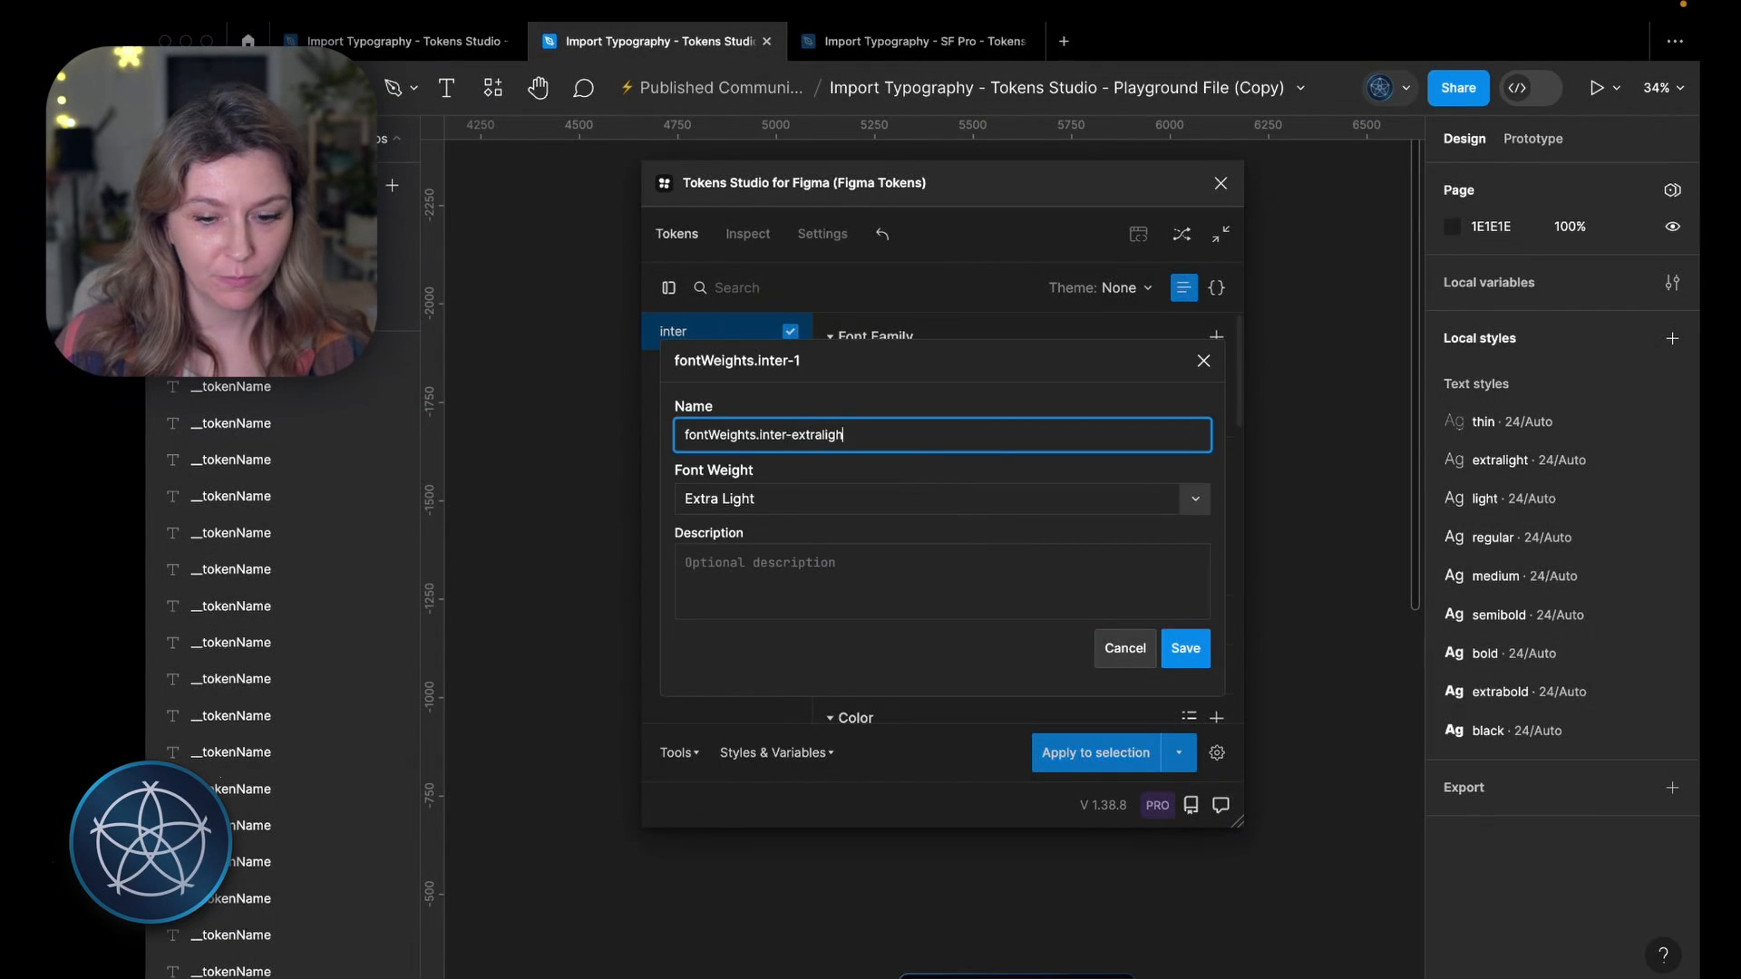
type("t")
key("Return")
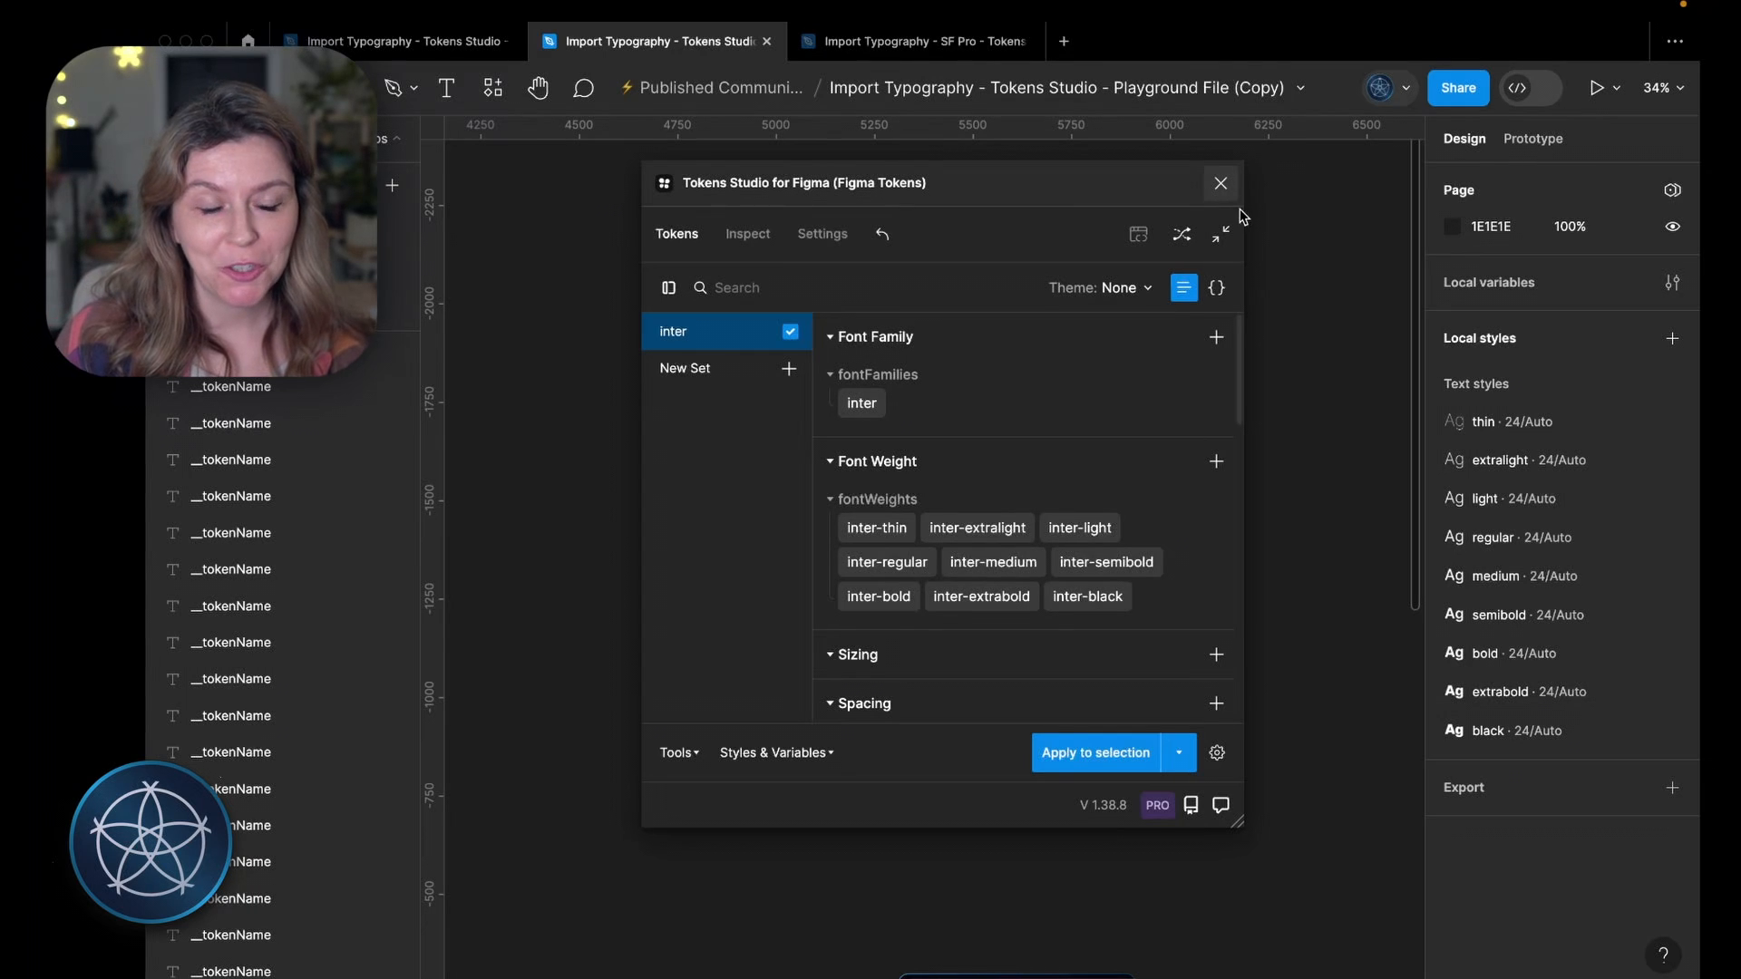
left_click(1220, 185)
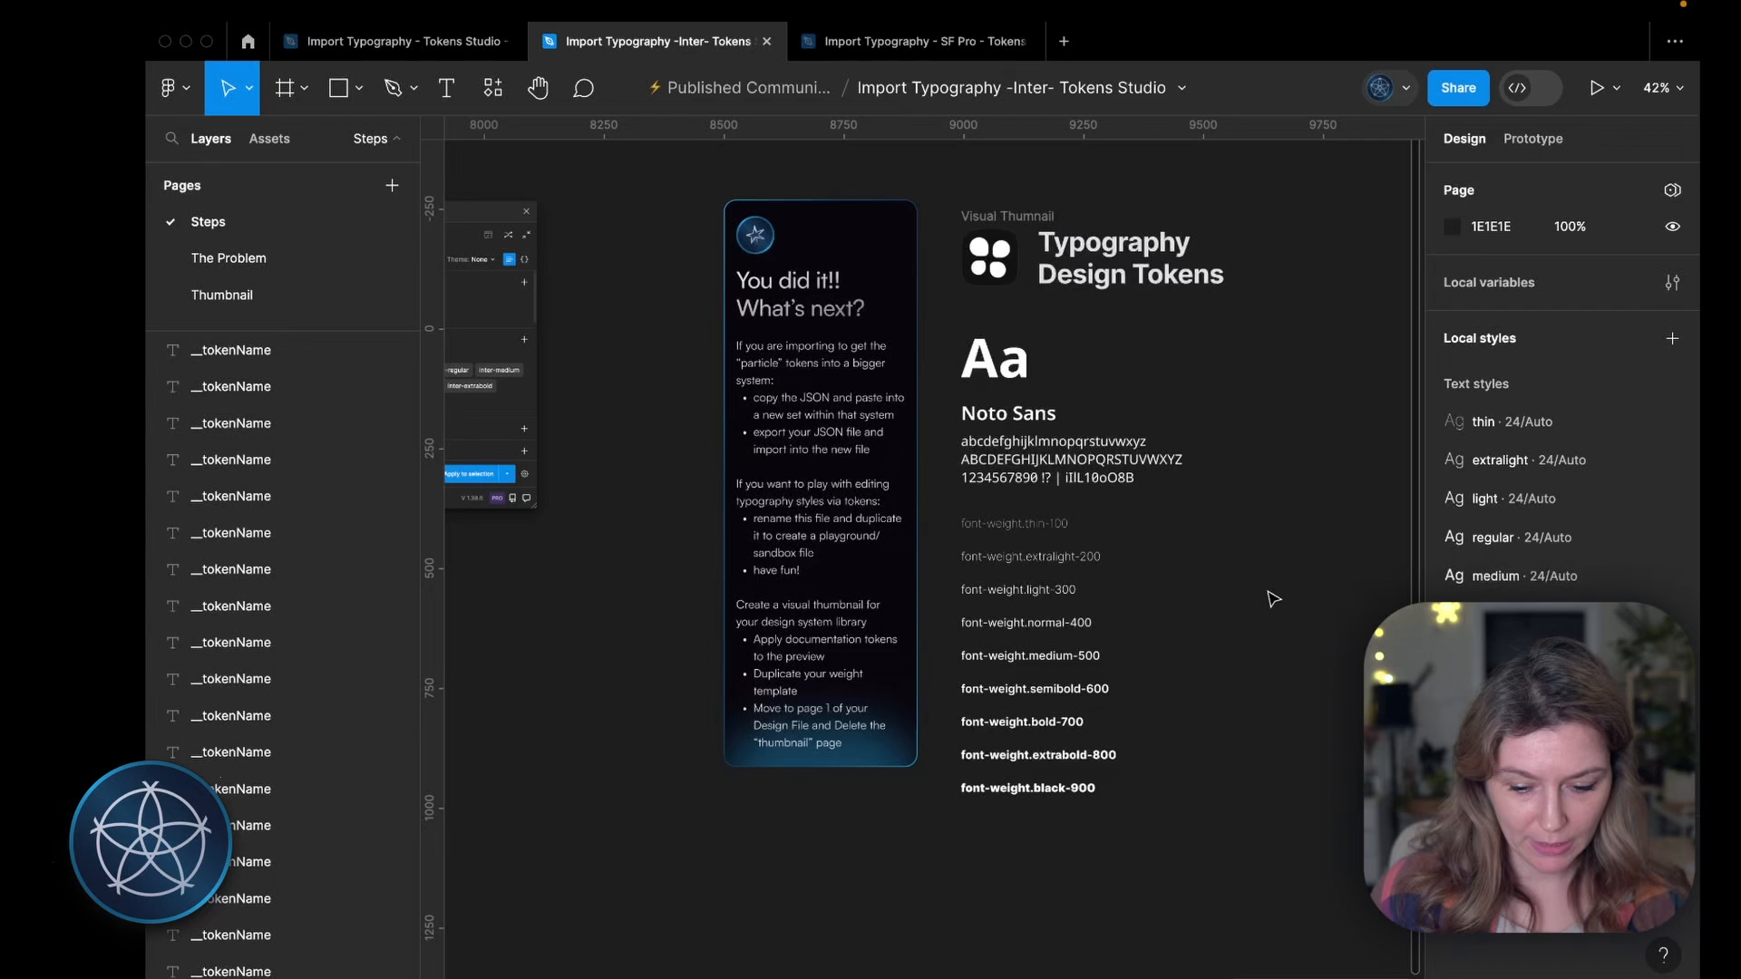
Step: Reopen Tokens Studio beside the visual thumbnail and apply the inter font family token to the large Aa sample
key("super+slash")
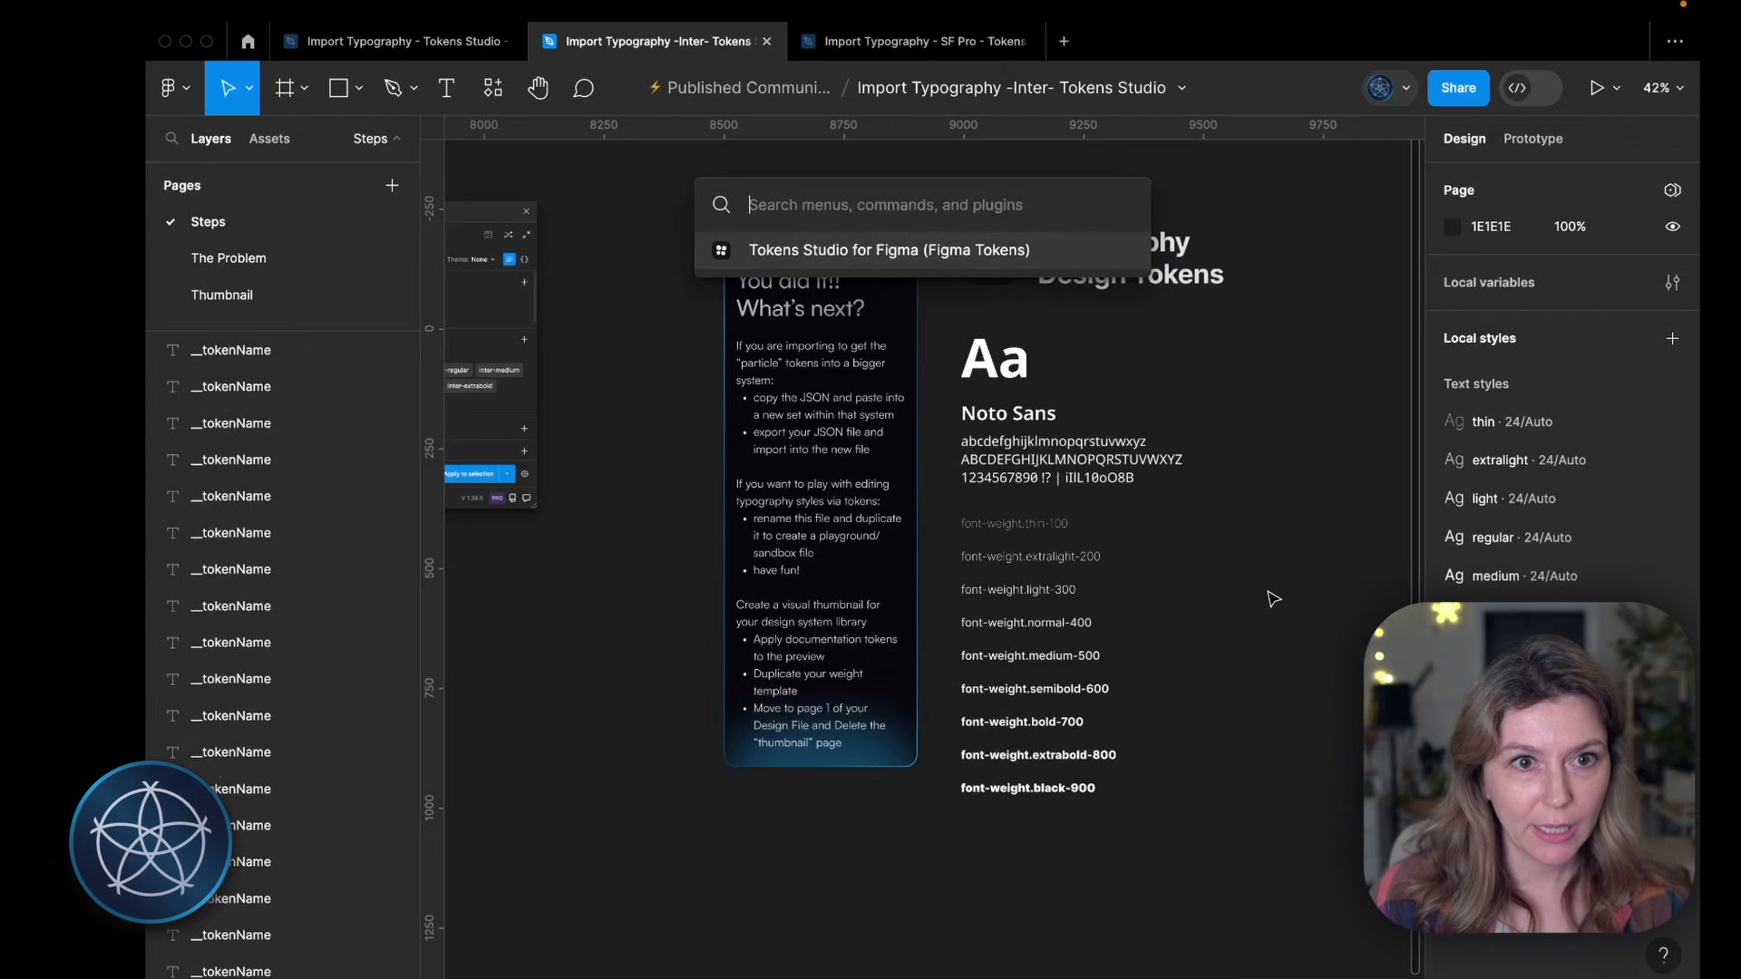
left_click(916, 250)
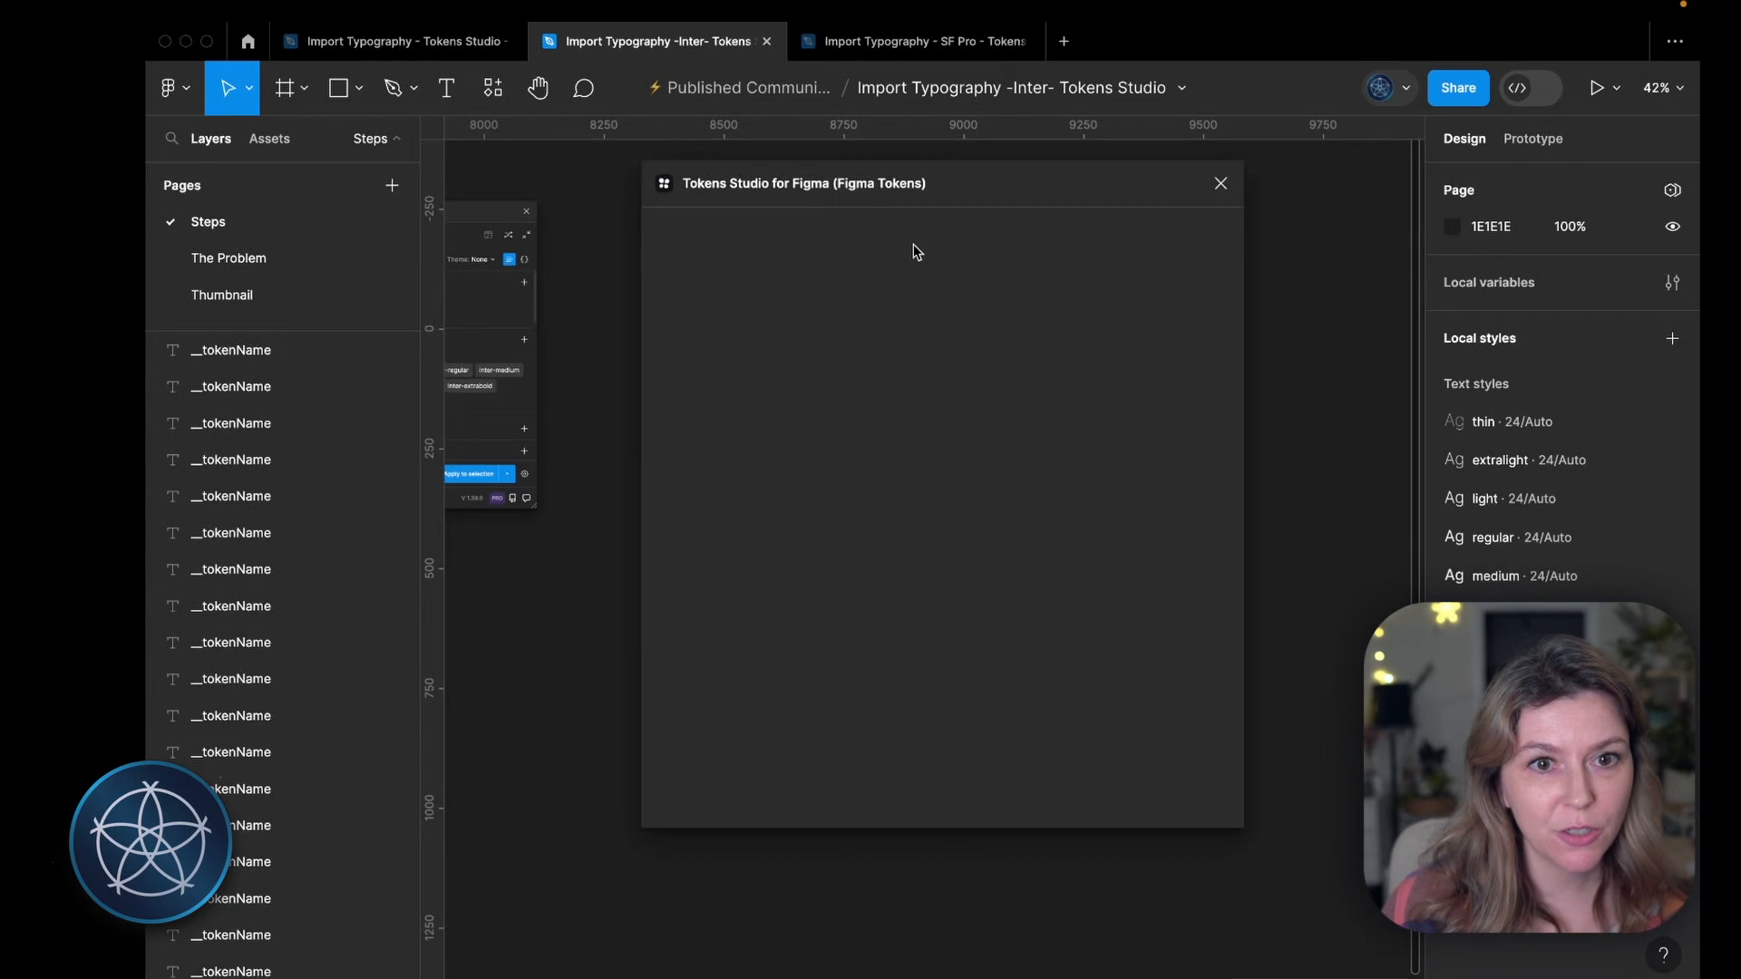
left_click_drag(1037, 194, 692, 145)
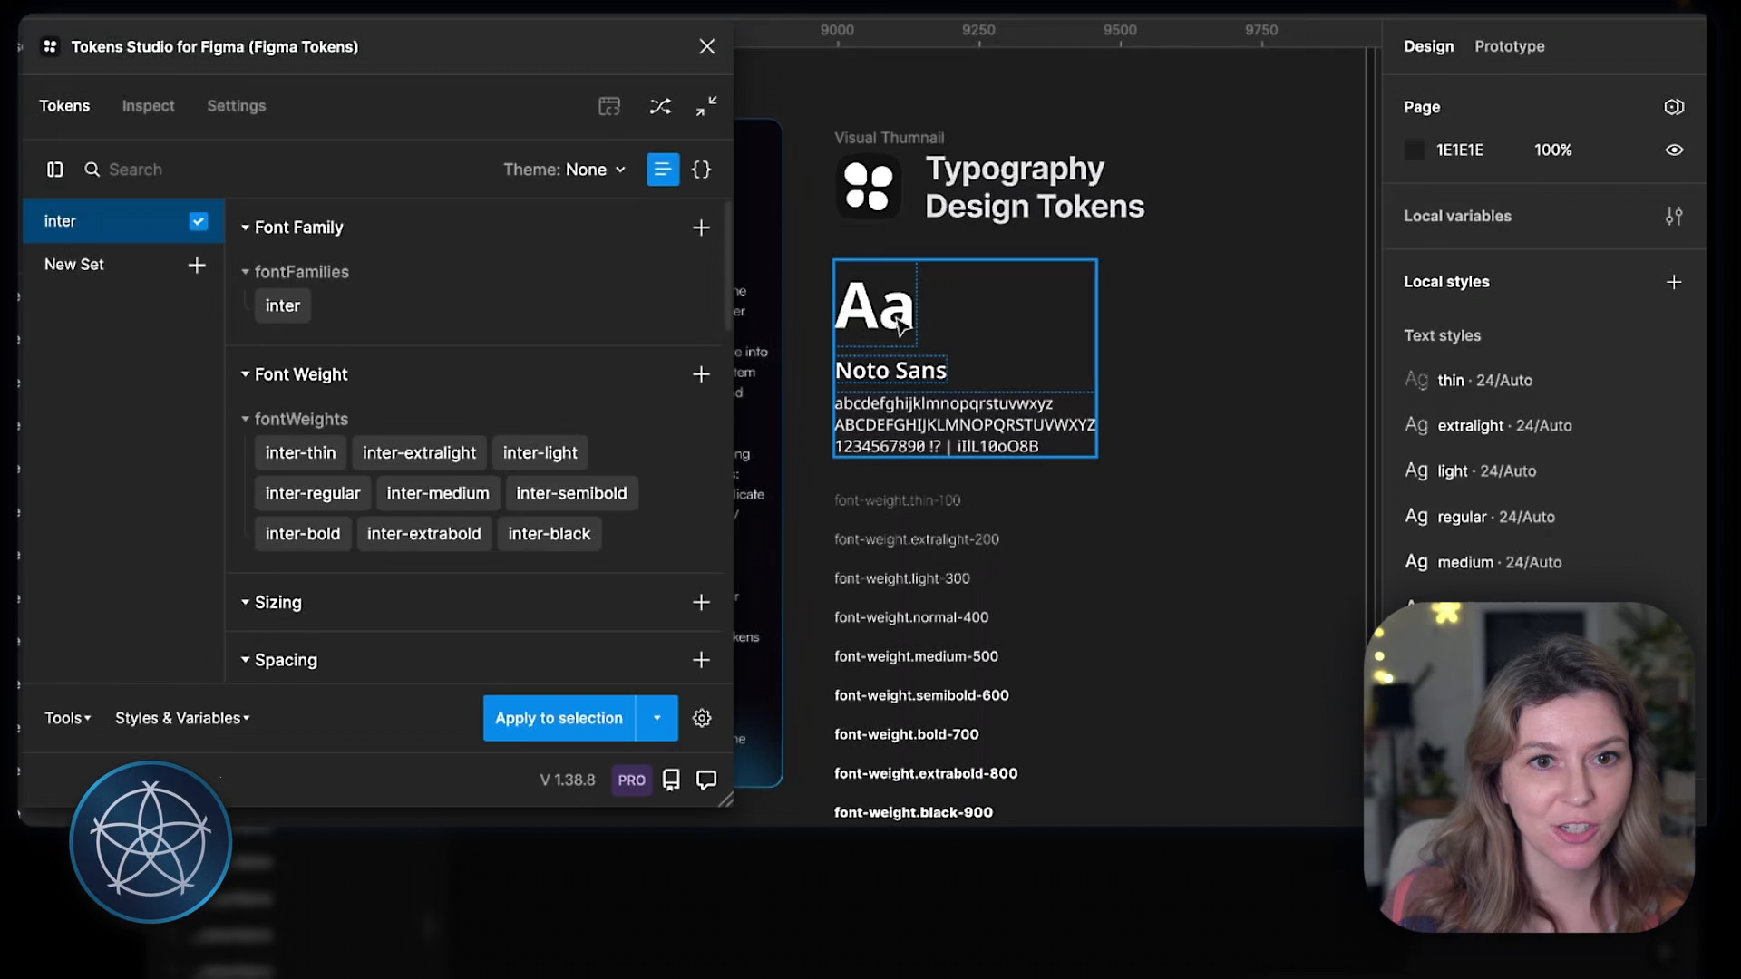
double_click(1020, 370)
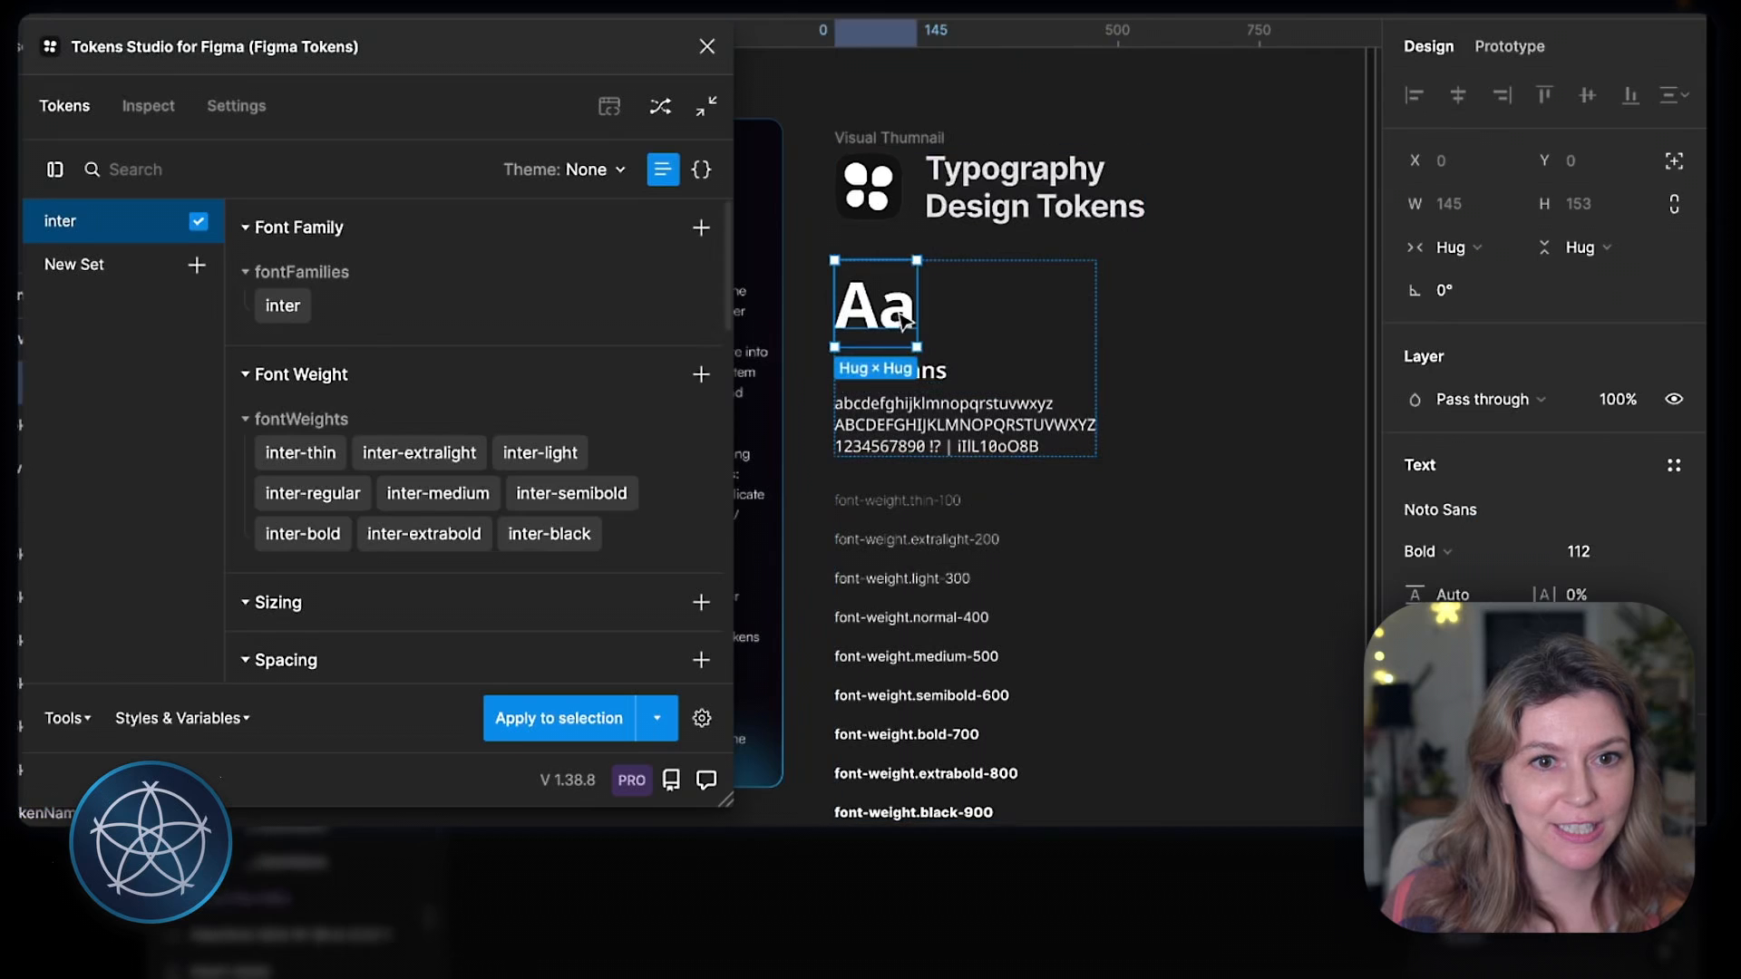
left_click(283, 307)
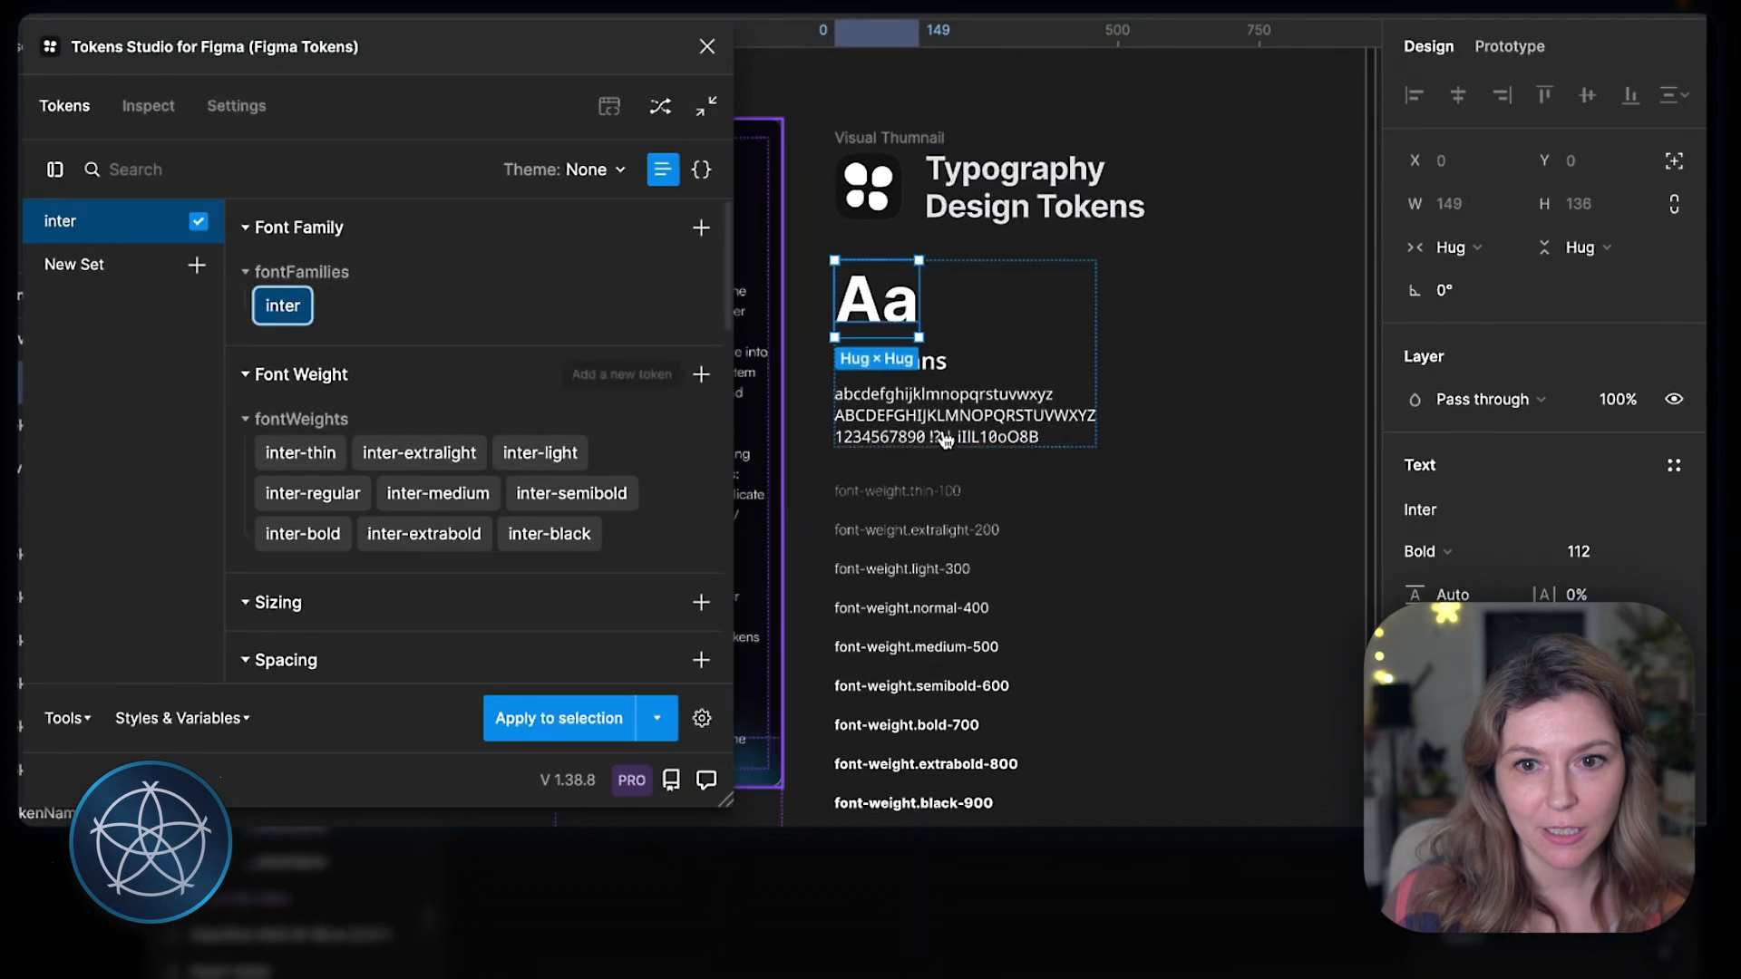
left_click(1213, 347)
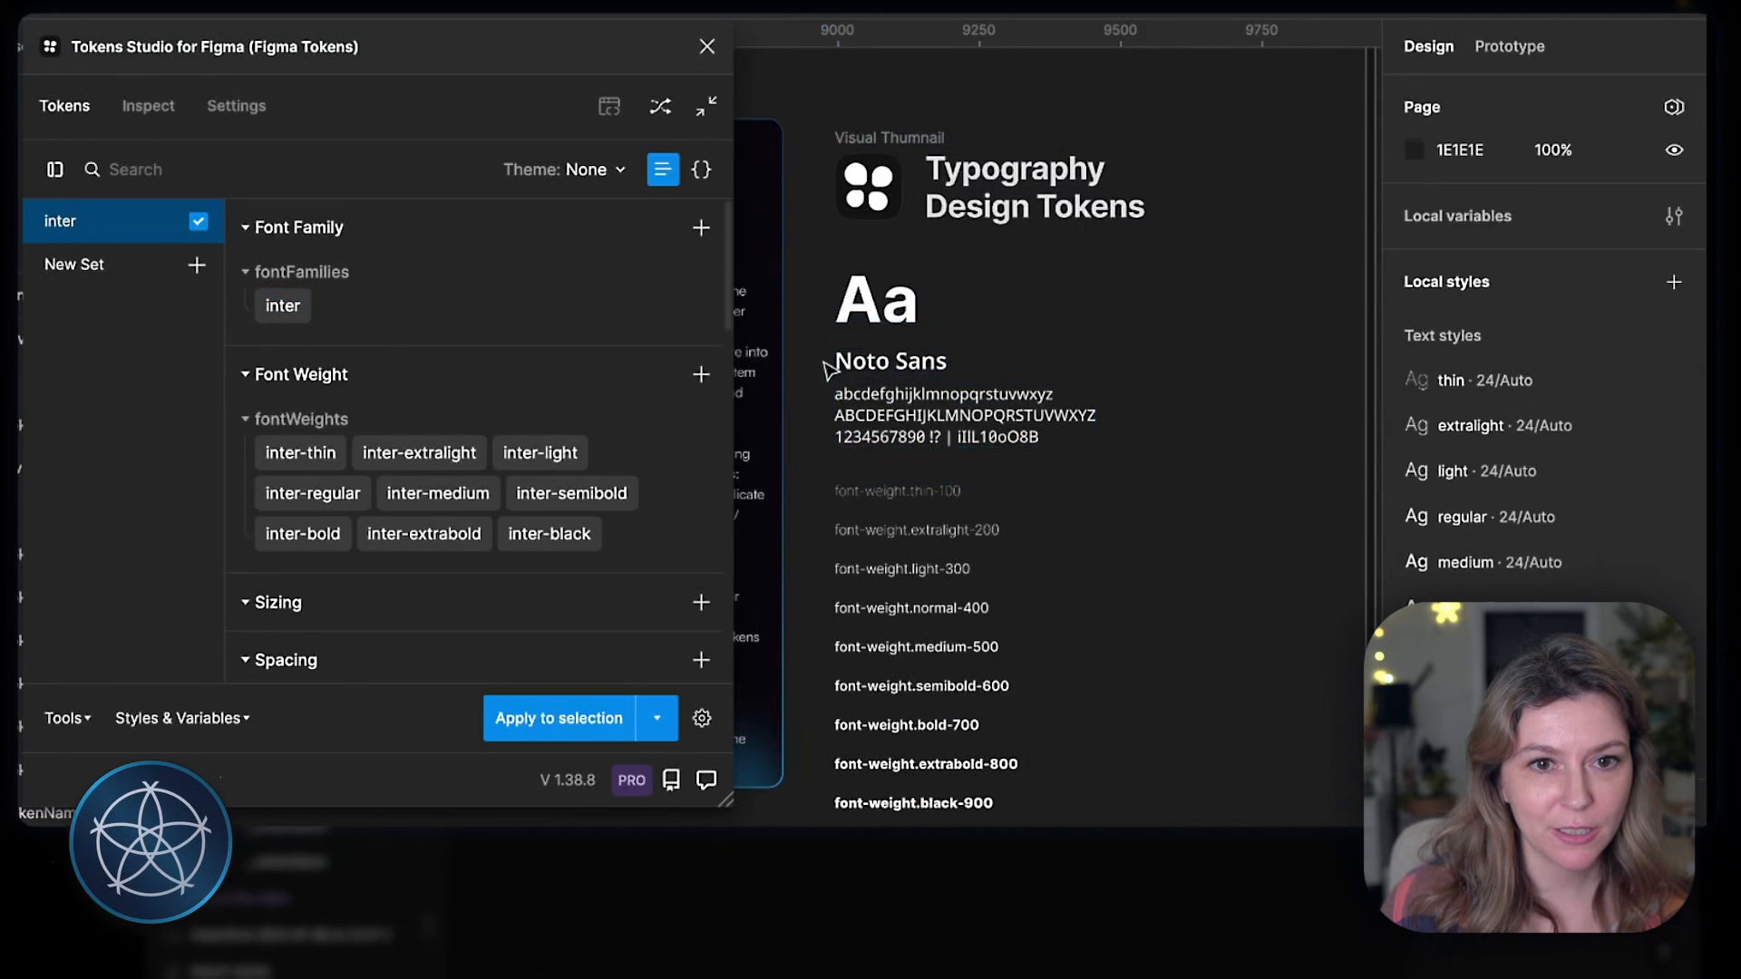
Step: Apply the inter token's Value documentation token to the Noto Sans heading in the font preview
left_click(923, 370)
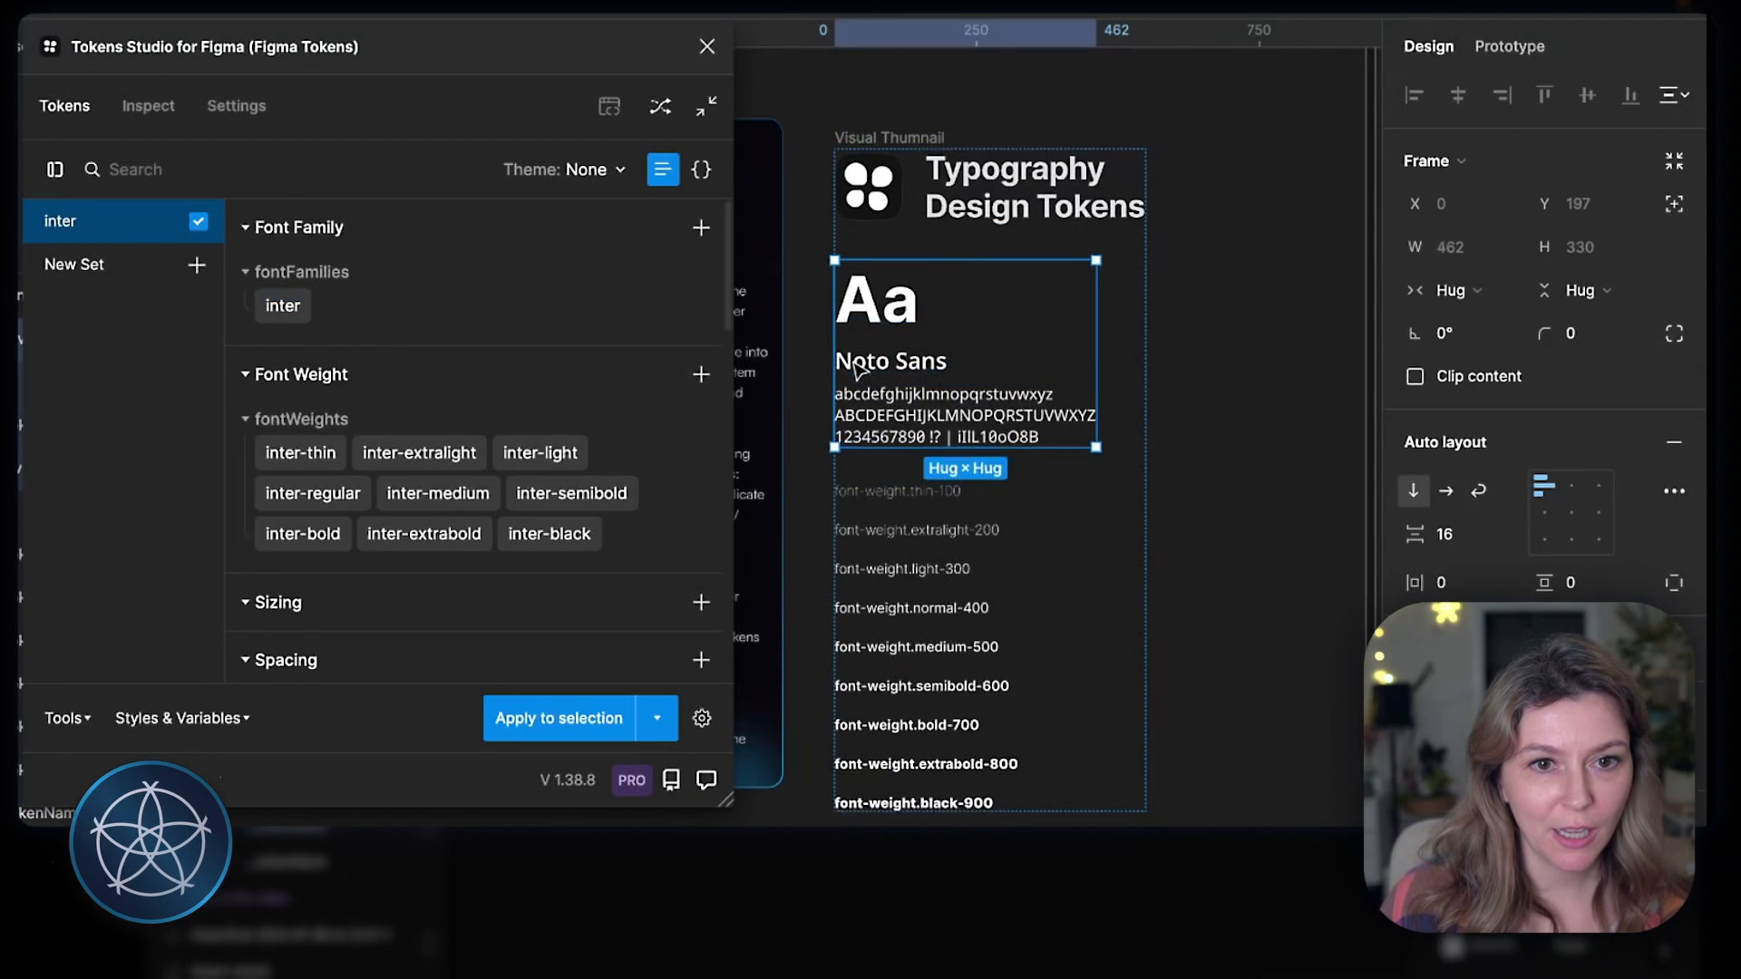
left_click(920, 367)
right_click(284, 311)
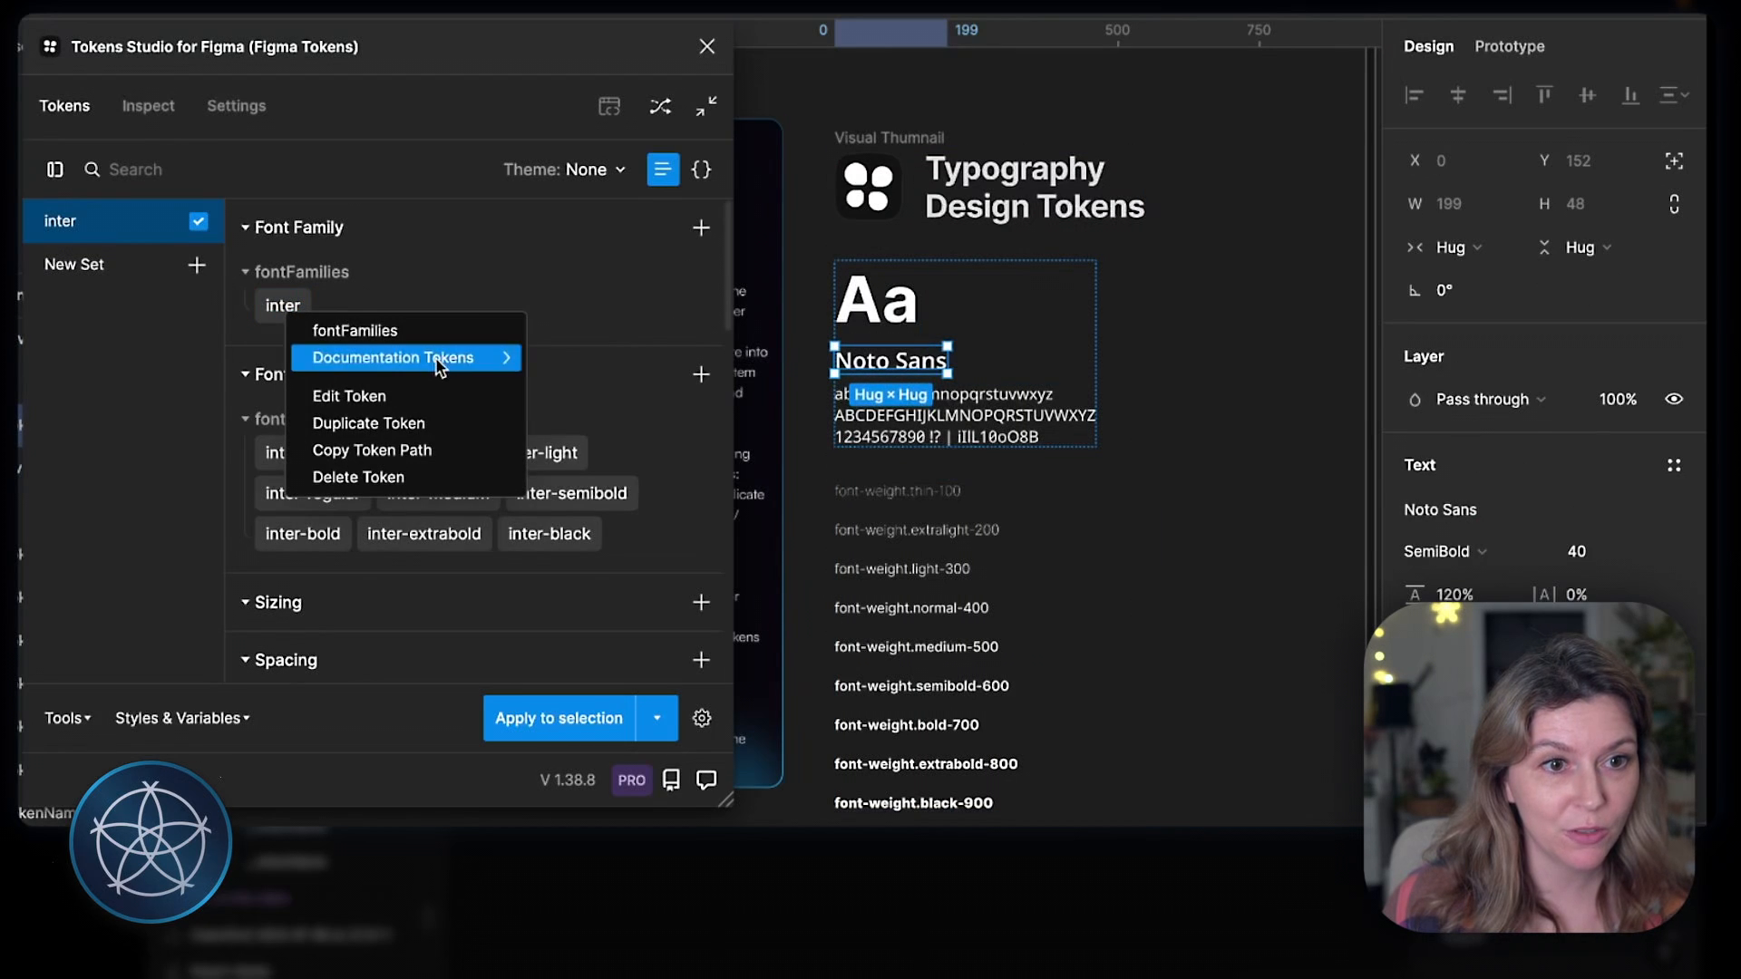
mouse_move(435, 363)
left_click(570, 411)
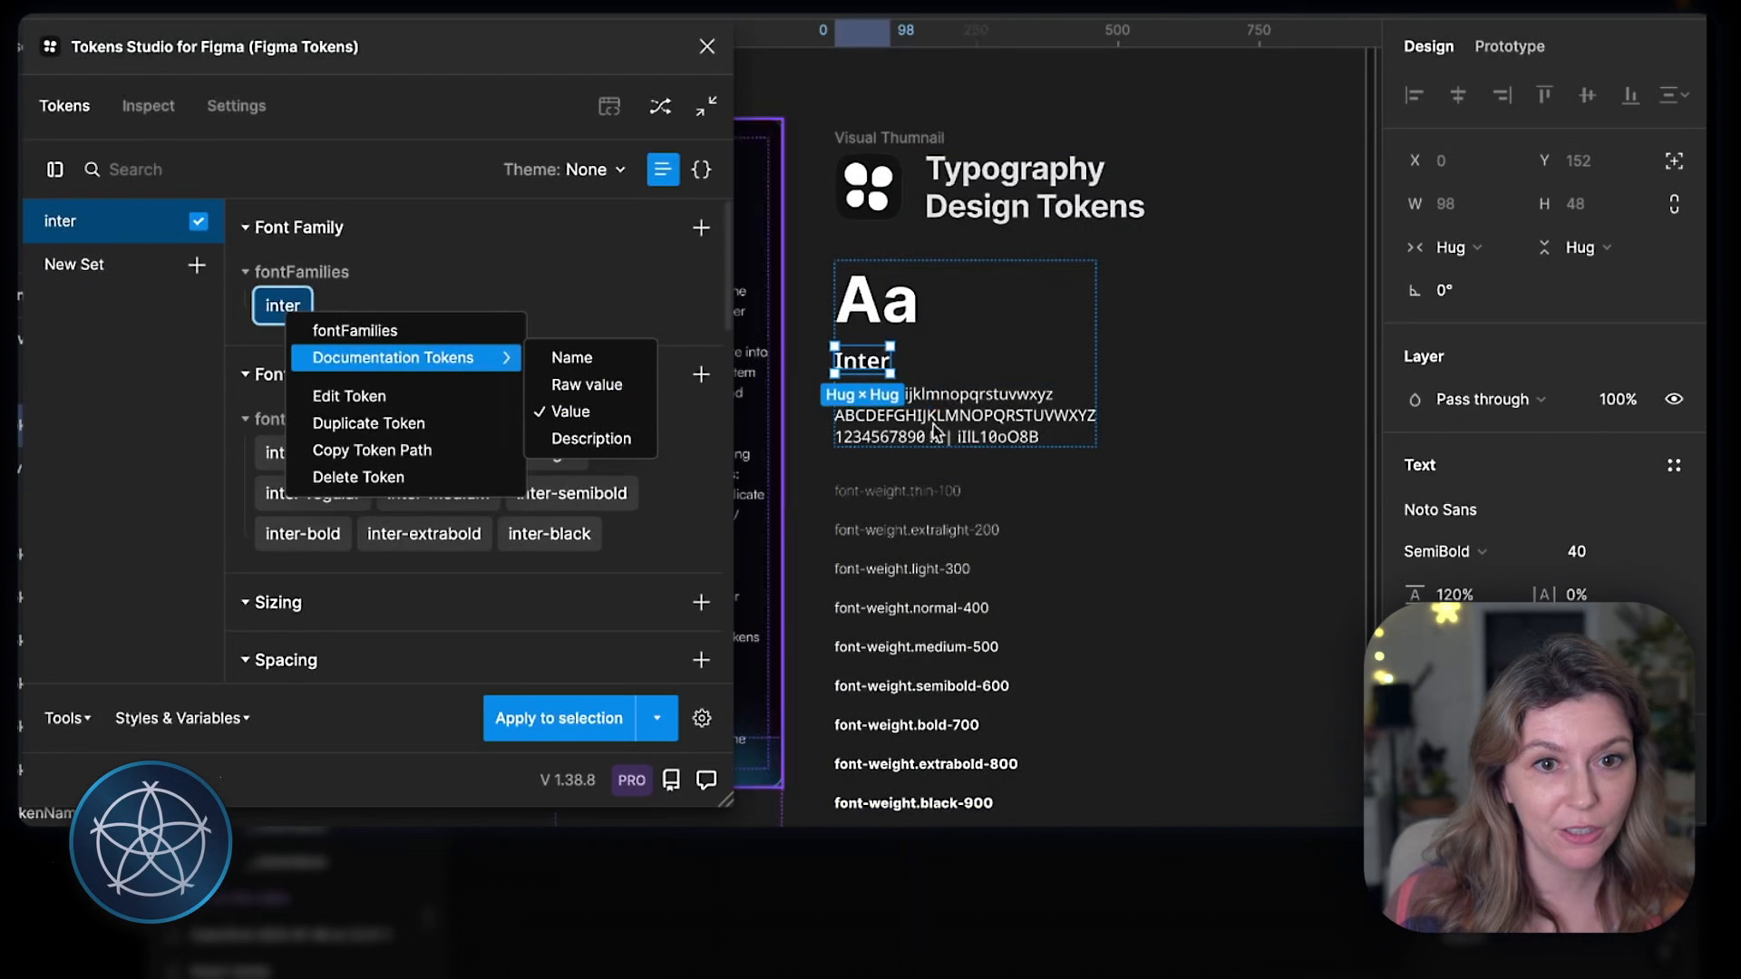
Step: Apply the inter font family token to the alphabet and numerals preview text, and close the plugin
left_click(930, 410)
left_click(947, 419)
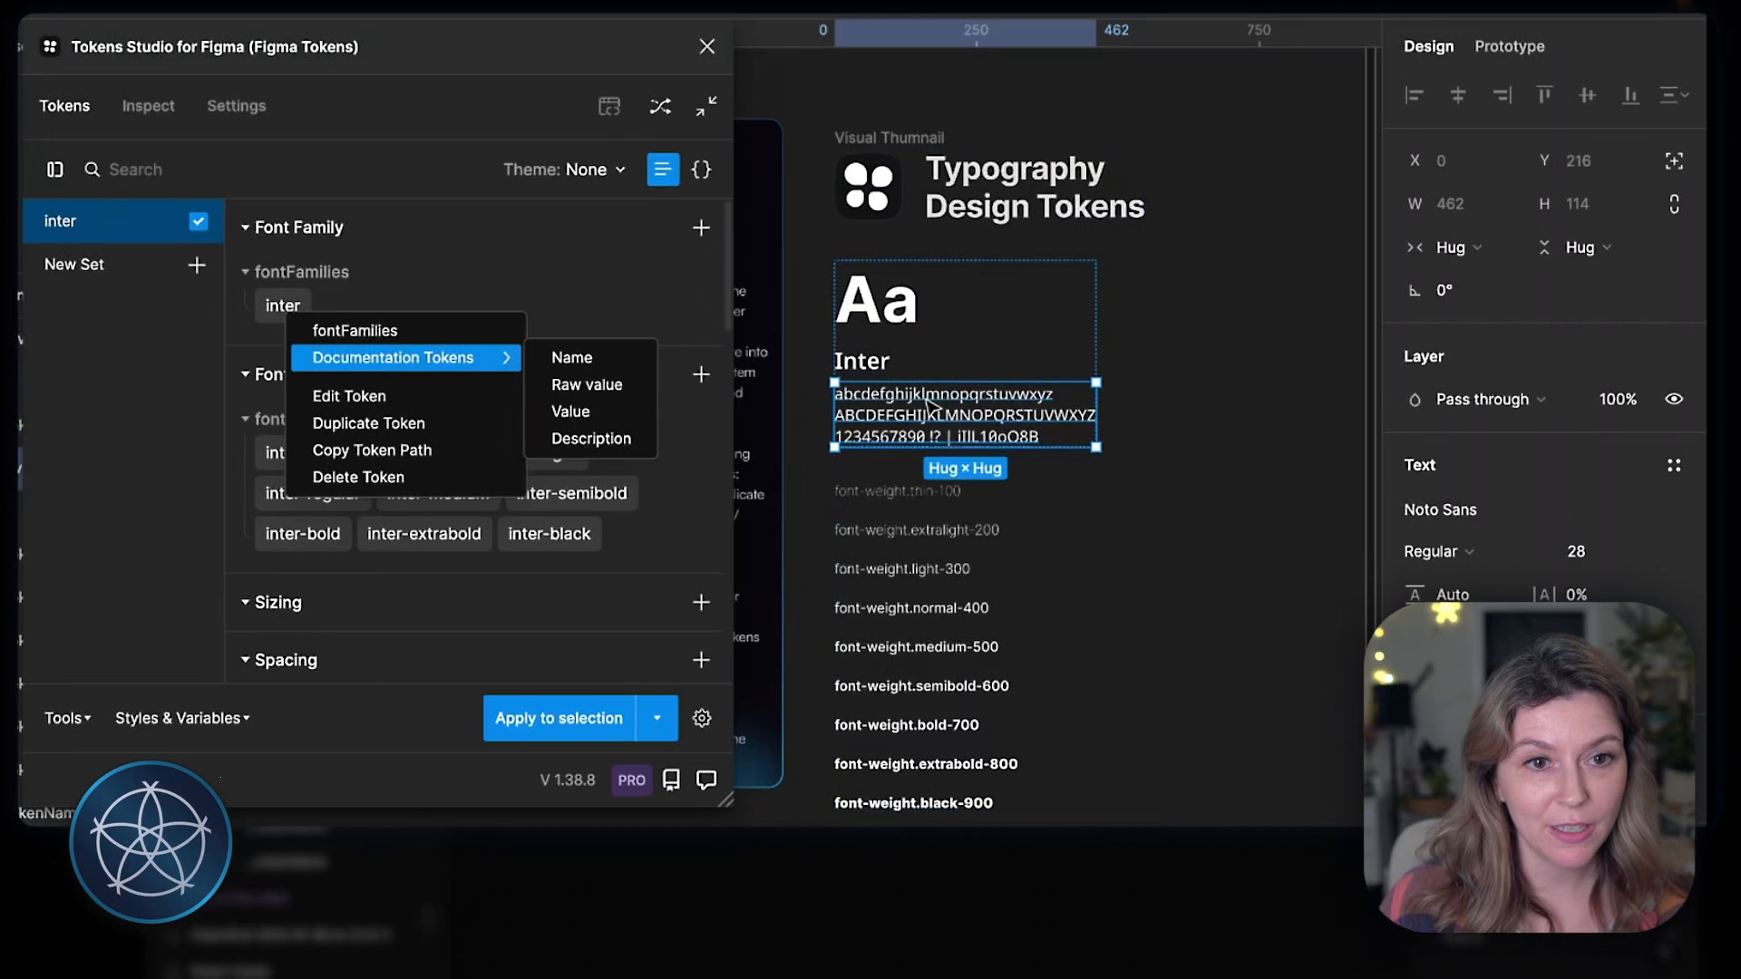
left_click(533, 250)
scroll(462, 428, "down", 1)
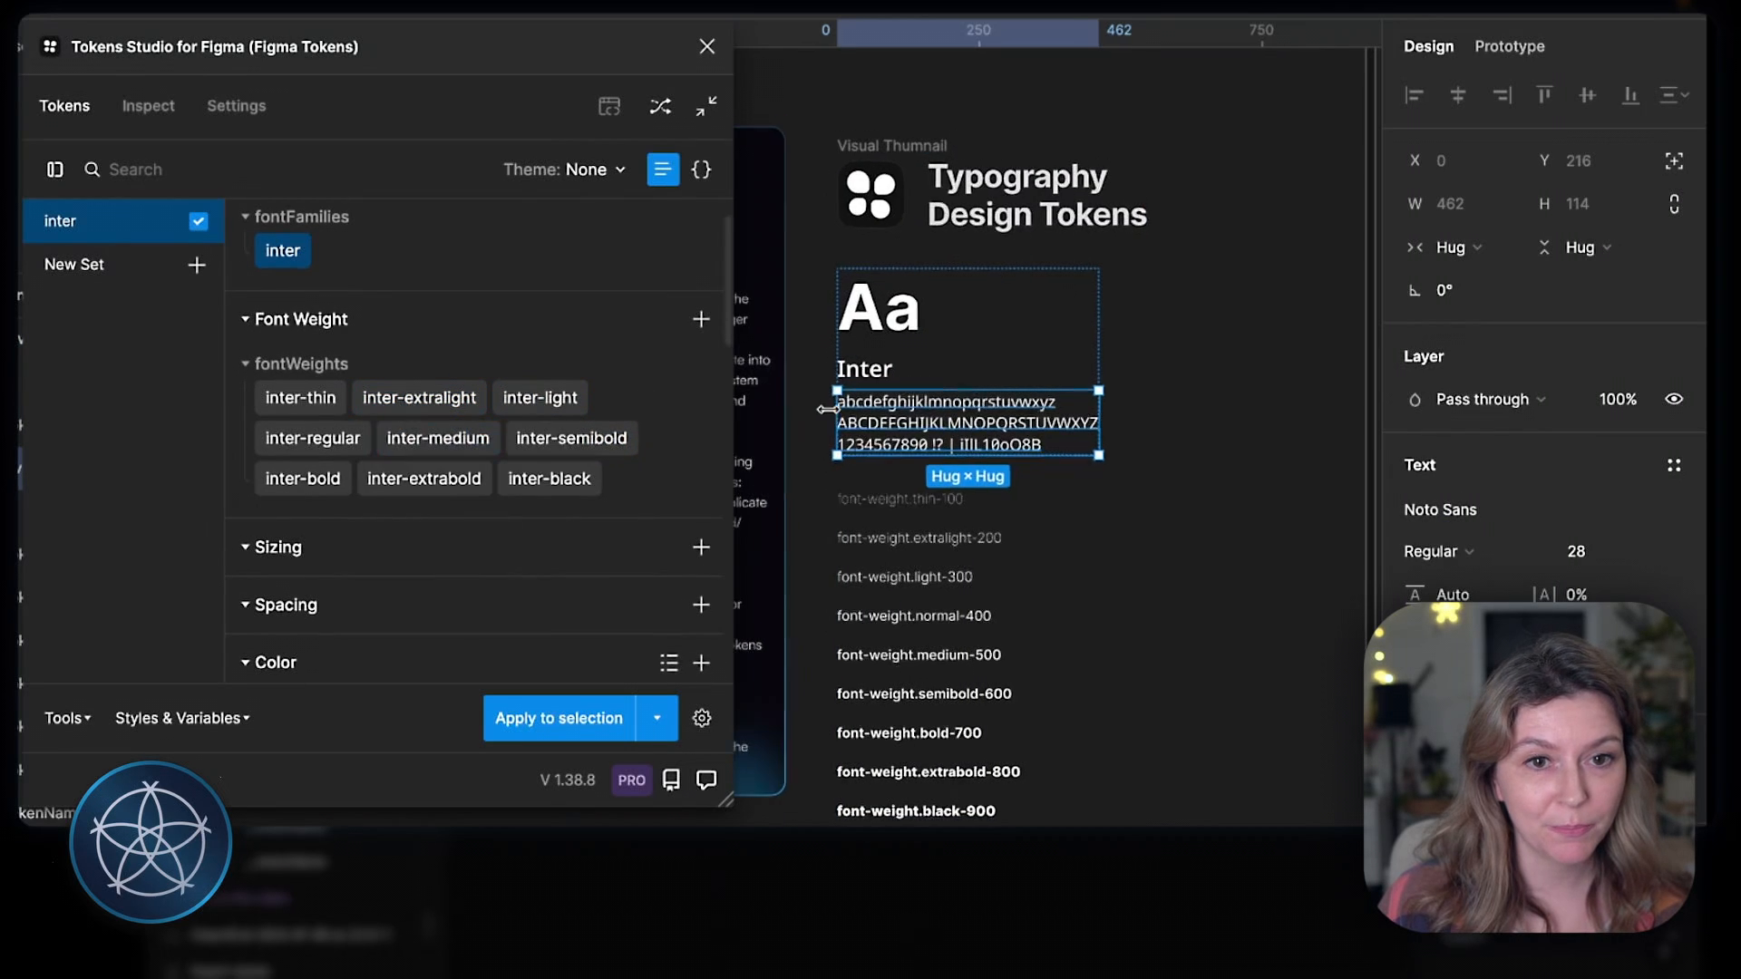
scroll(901, 427, "down", 1)
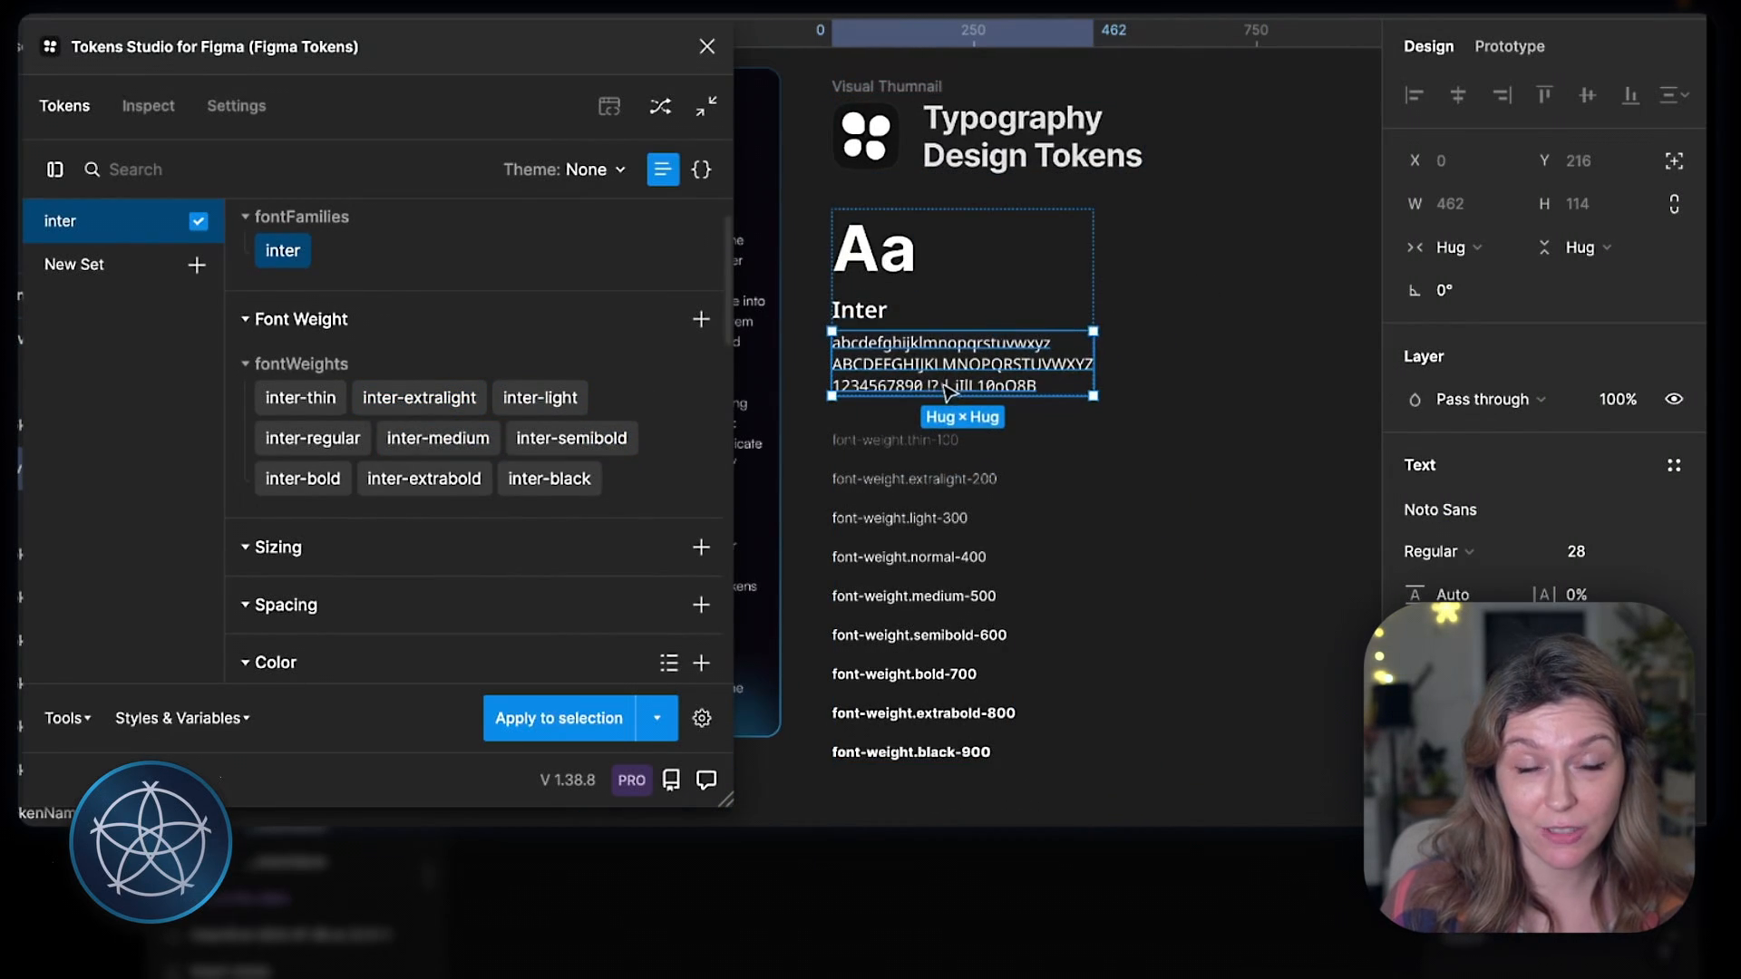
left_click(288, 258)
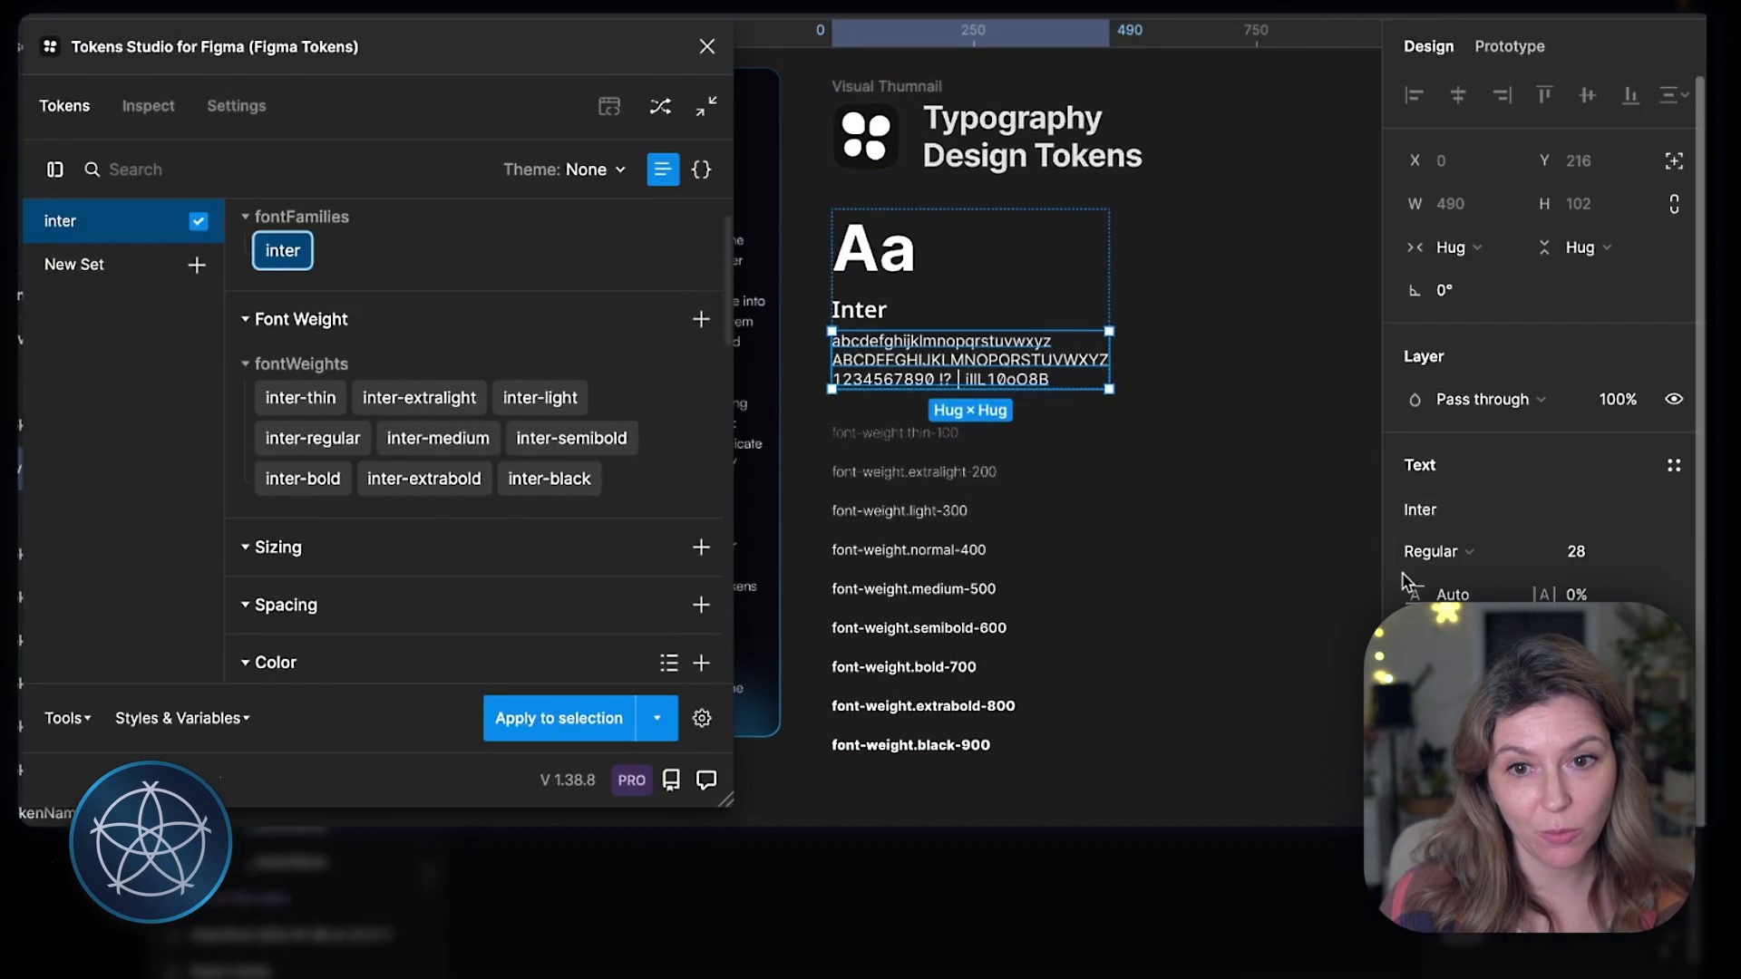
left_click(1269, 313)
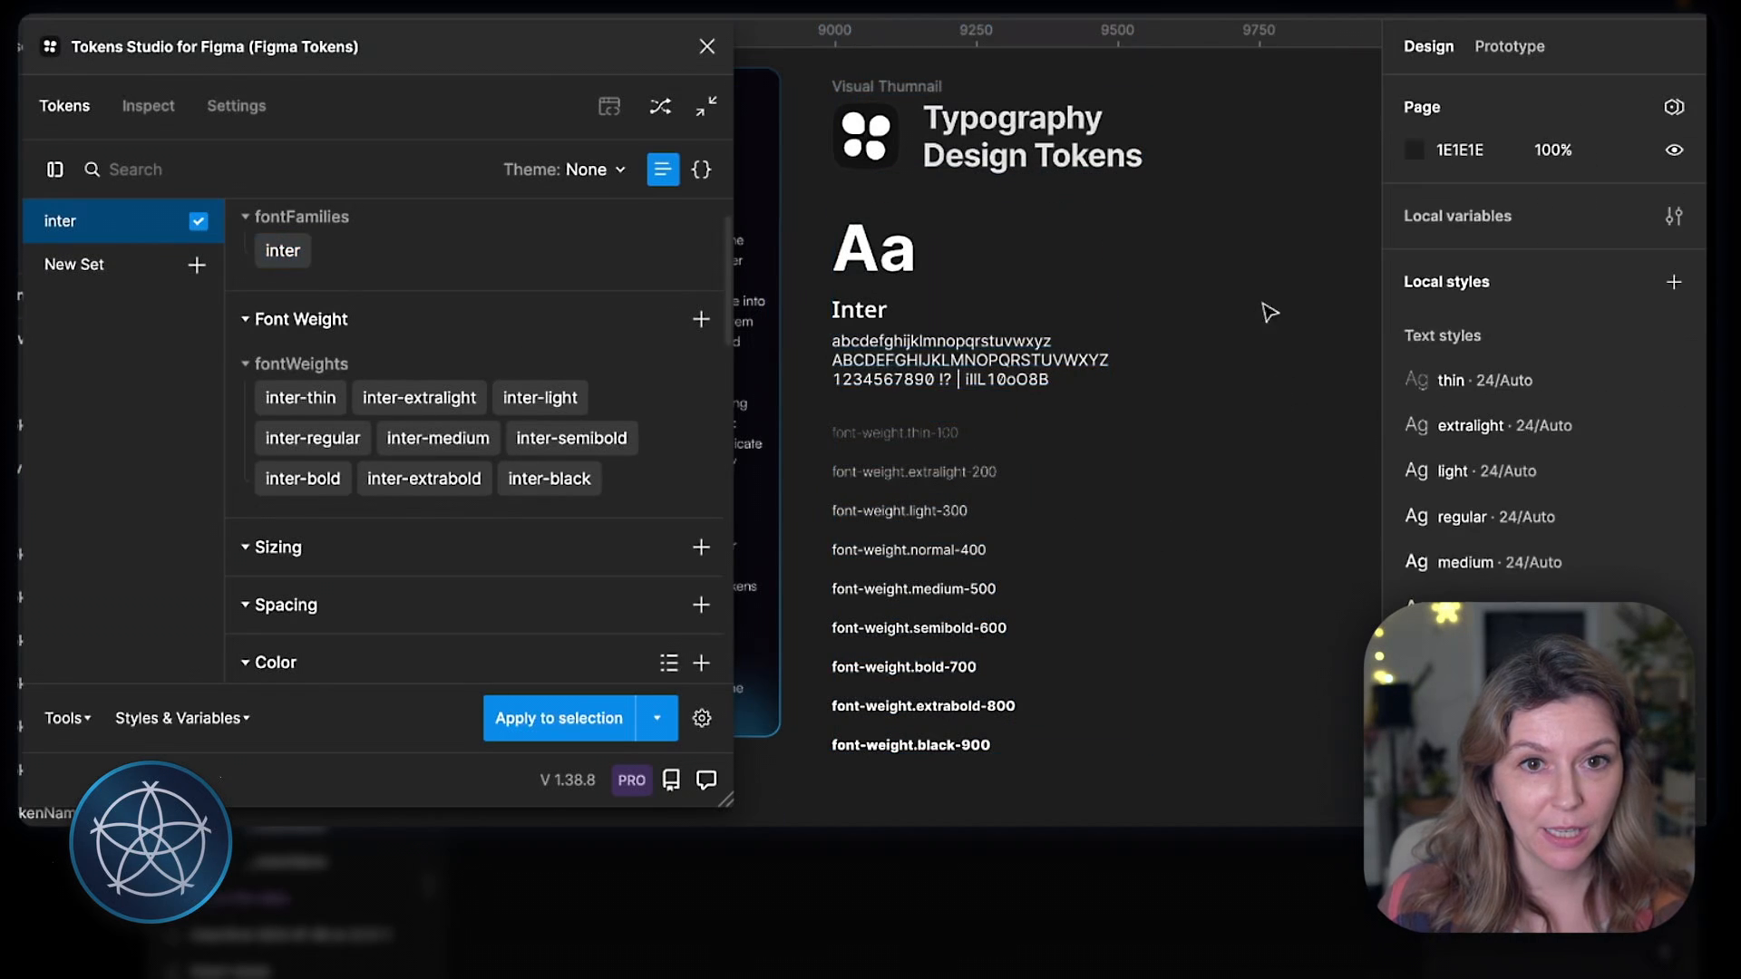
left_click(706, 48)
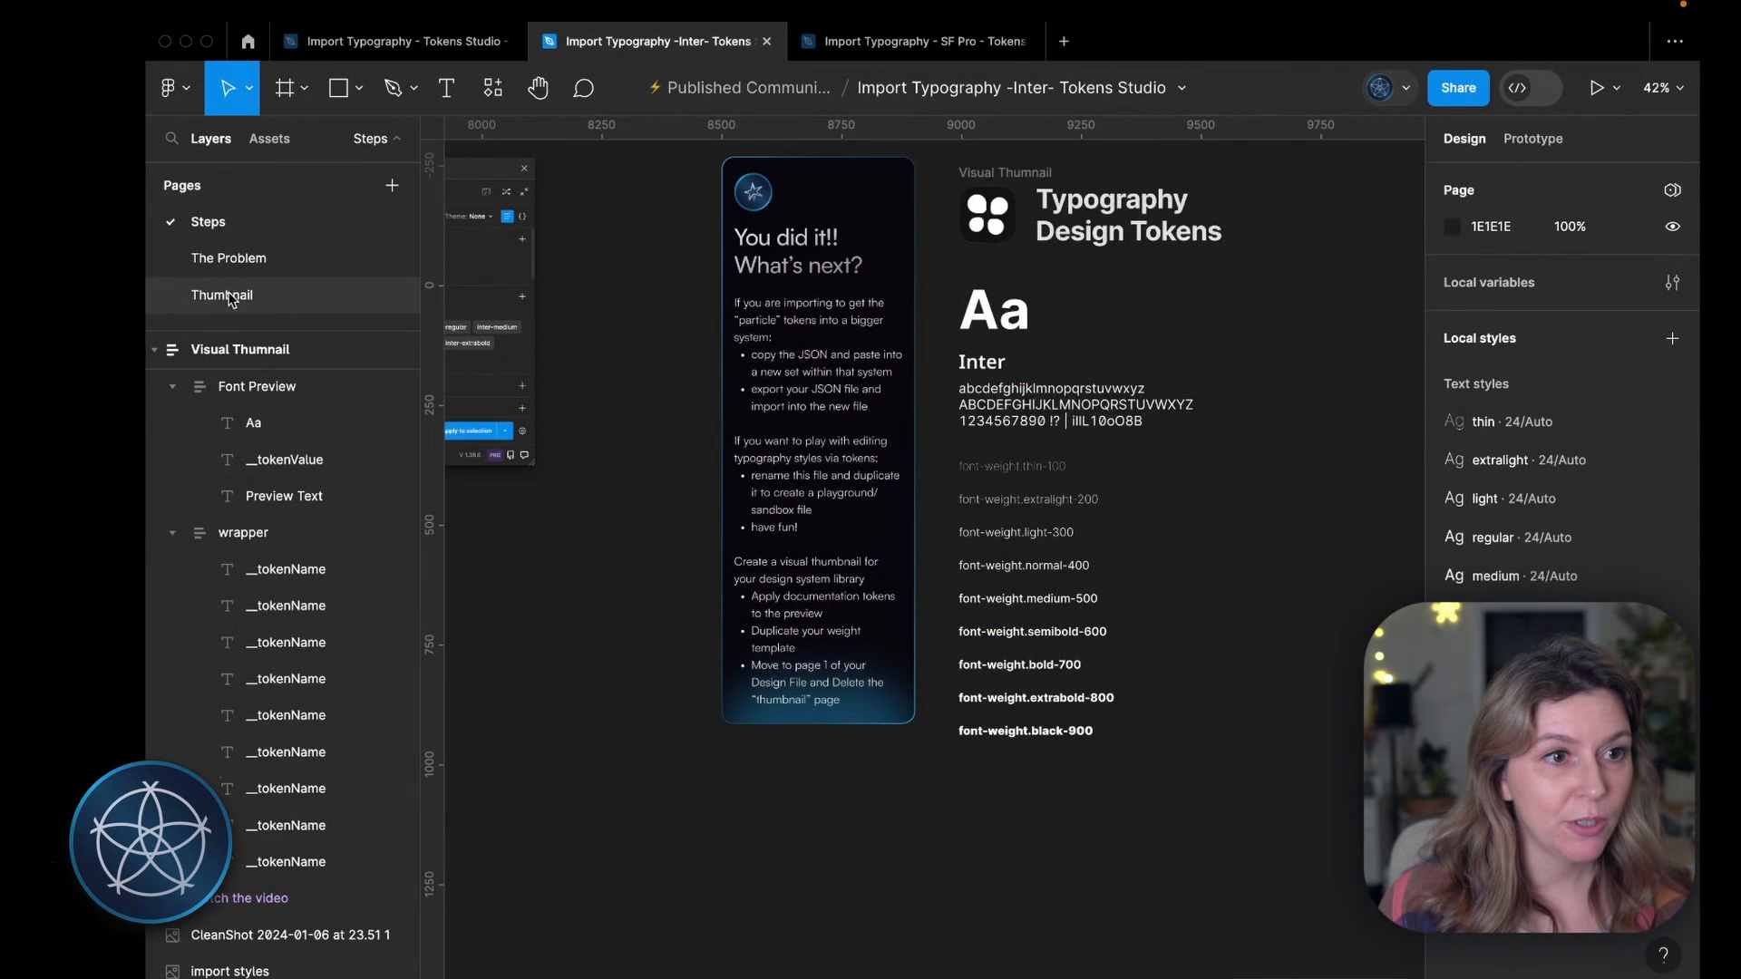
Step: Delete the Thumbnail page from the file
left_click(231, 298)
right_click(249, 295)
left_click(344, 424)
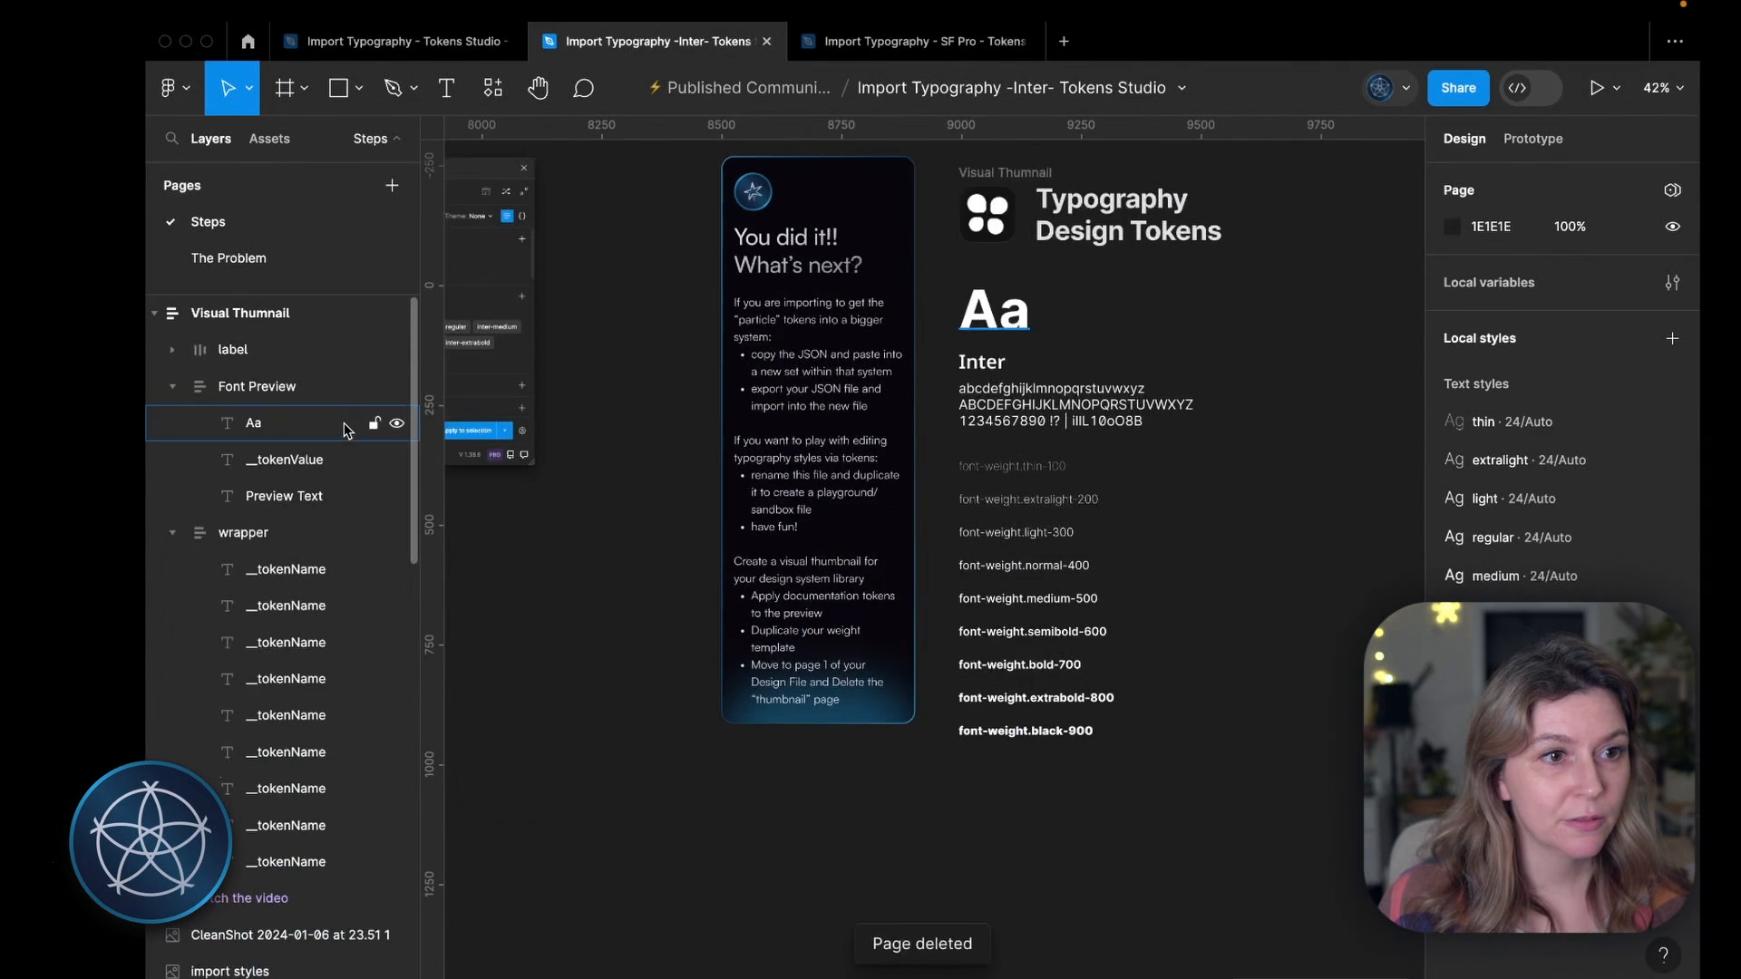
Step: Add a page named Visual Preview and move it above the Steps page
left_click(391, 185)
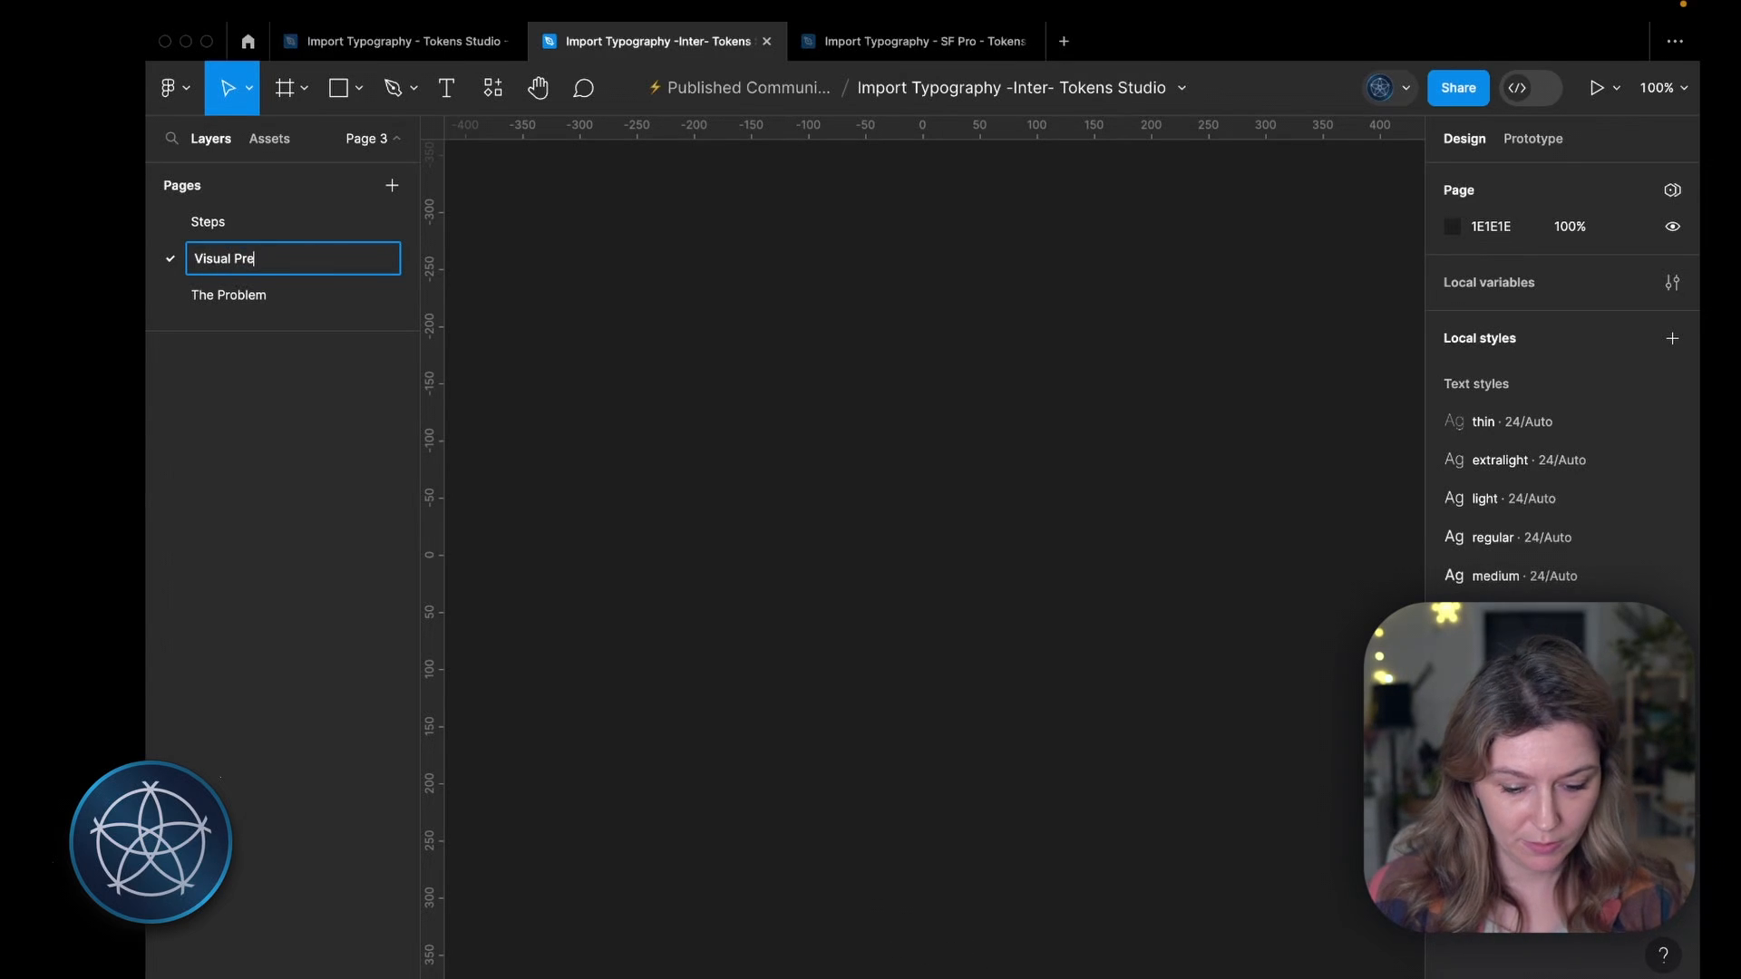
type("Visual Preview")
key("Return")
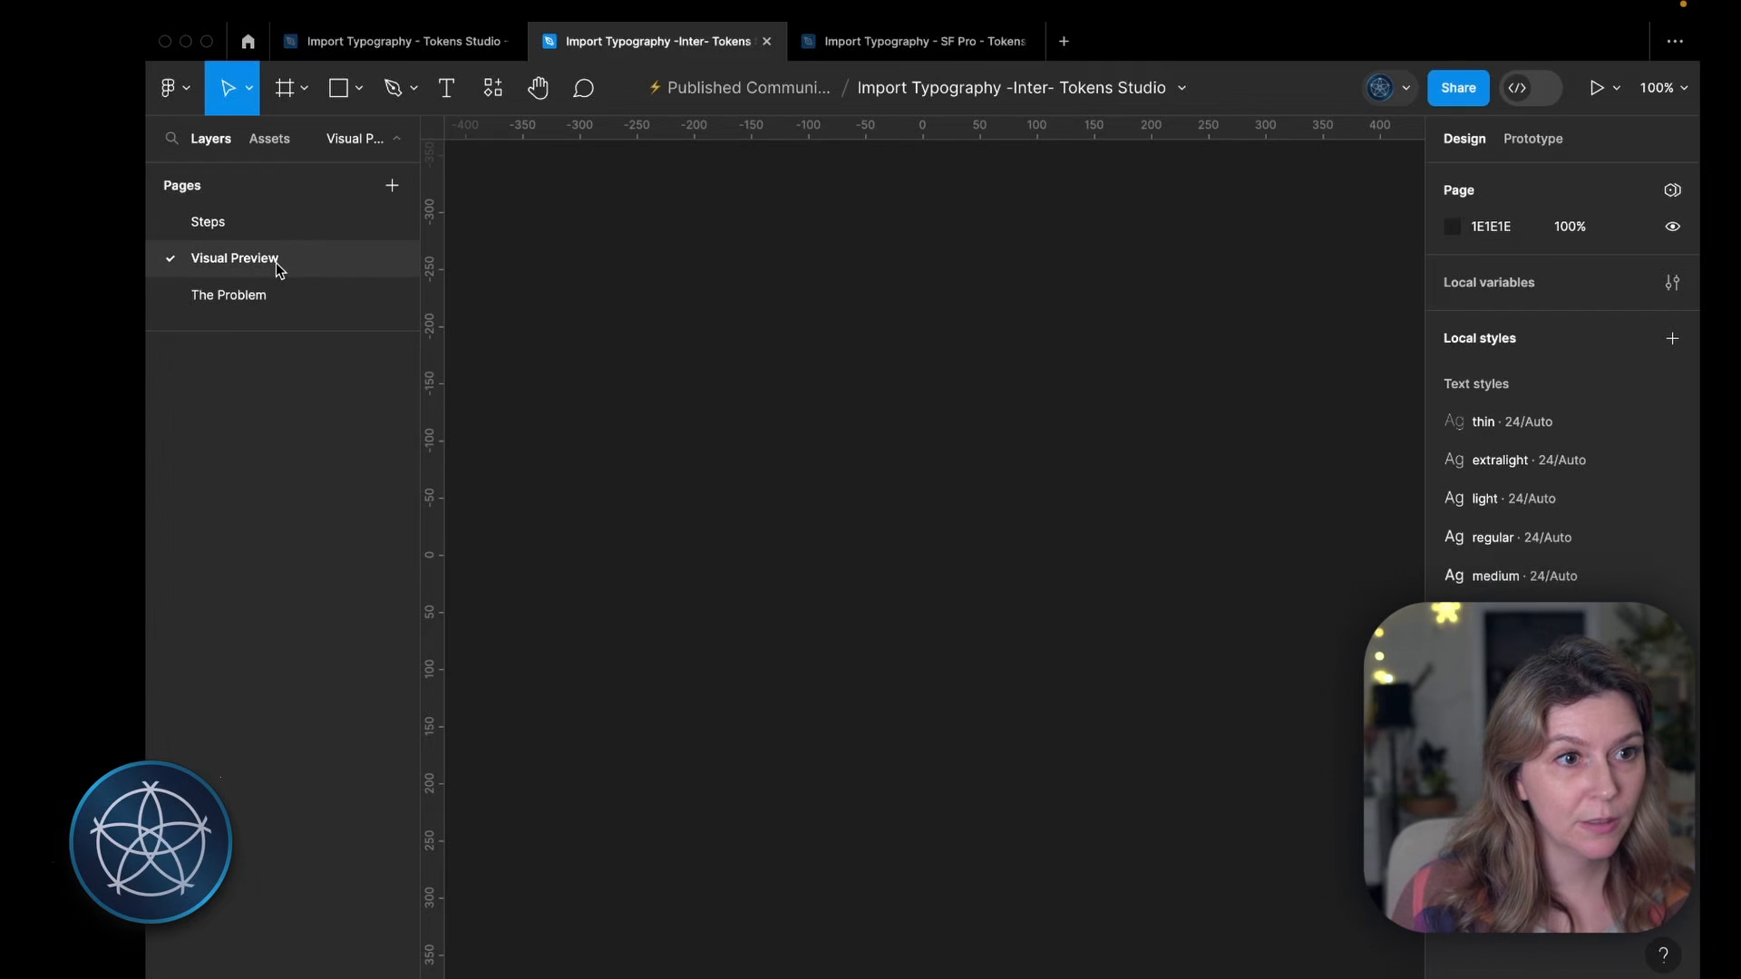
left_click_drag(276, 261, 256, 223)
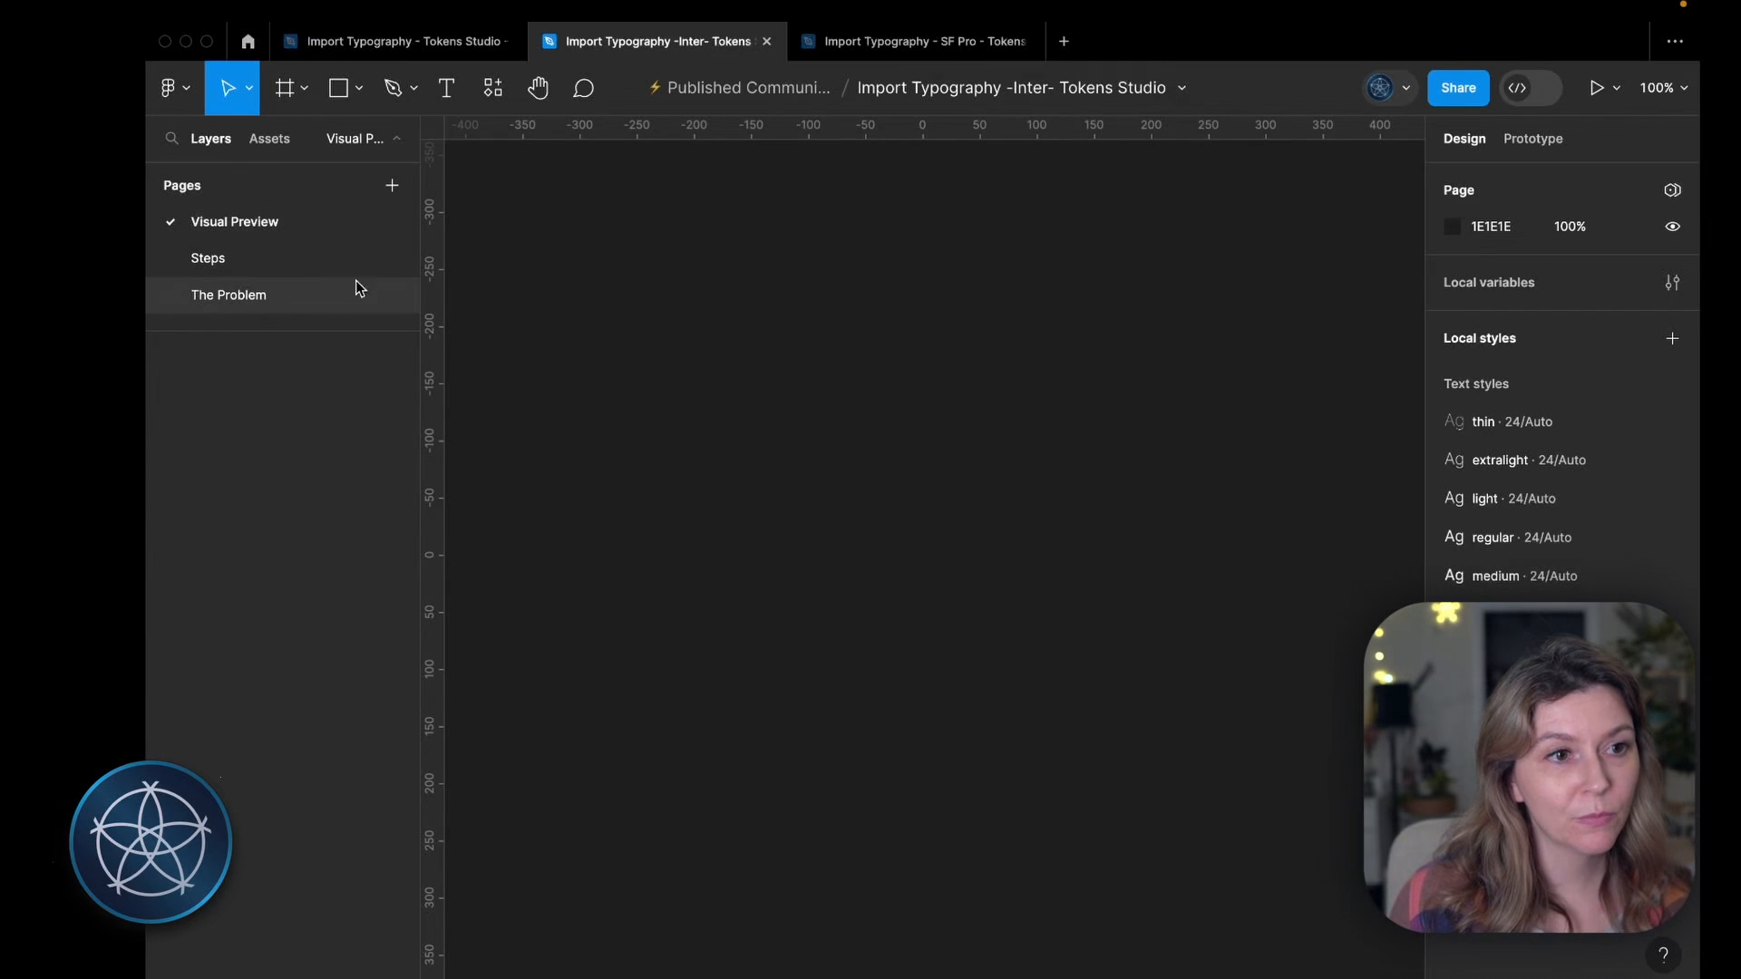
Step: Duplicate the Visual Thumnail frame on the Steps page and move the copy to the Visual Preview page
left_click(257, 261)
key("Escape")
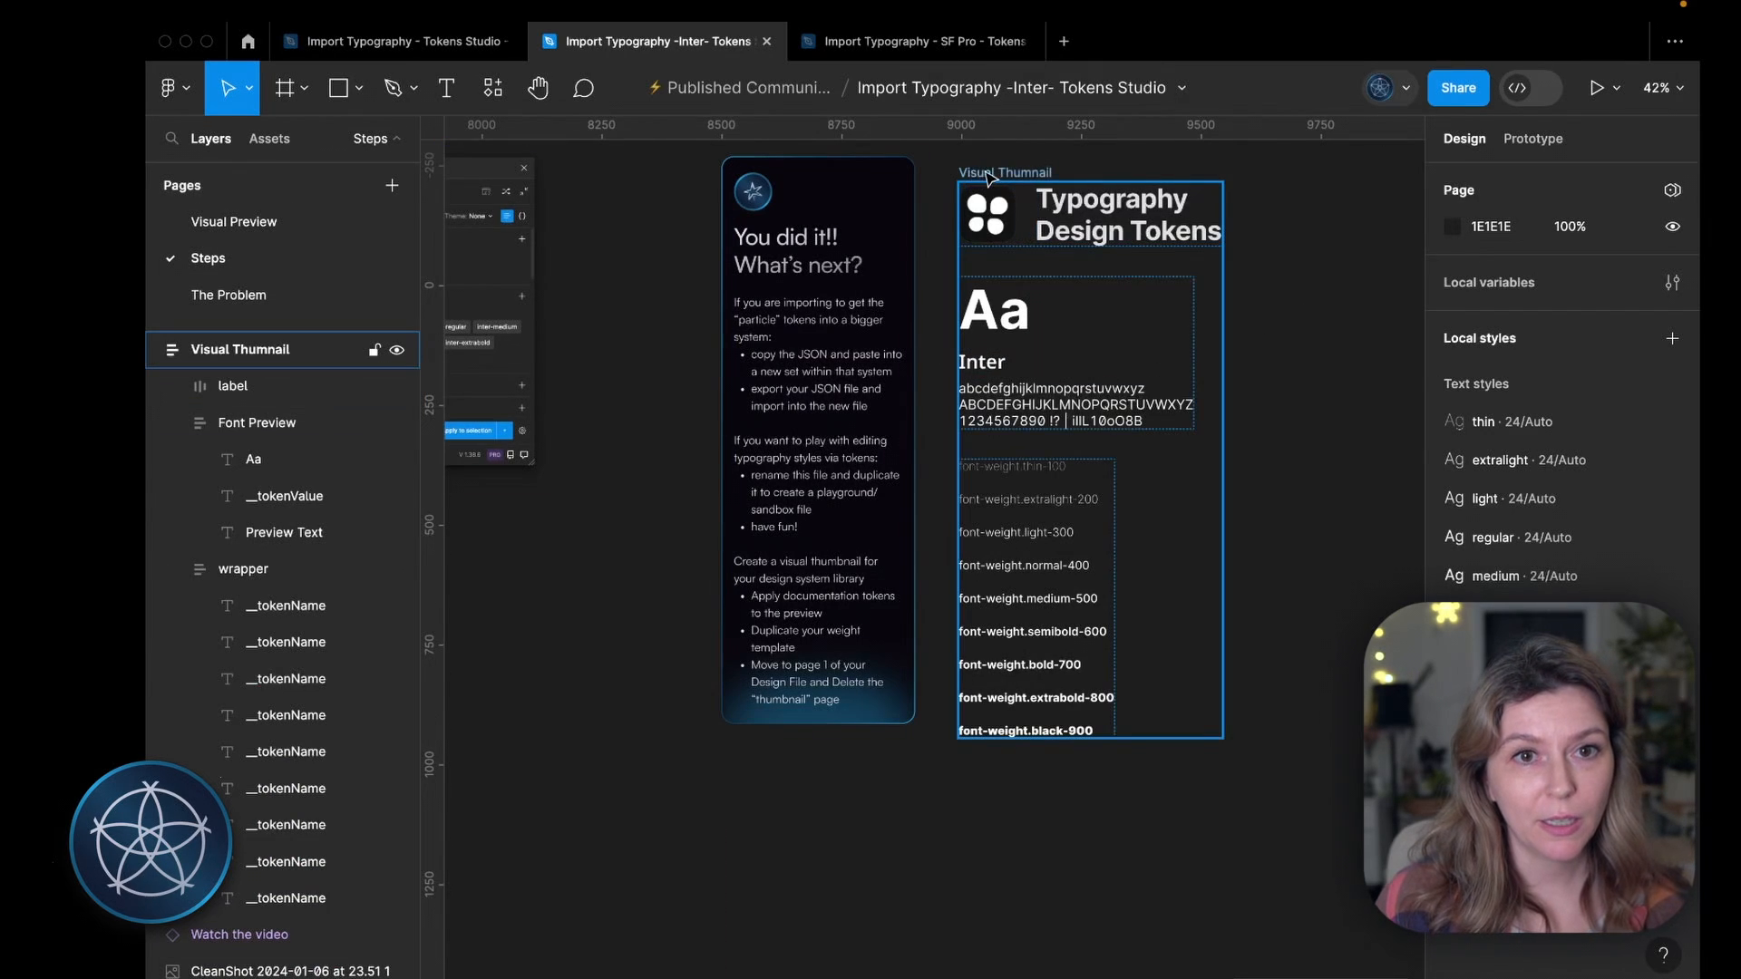
key("ctrl+d")
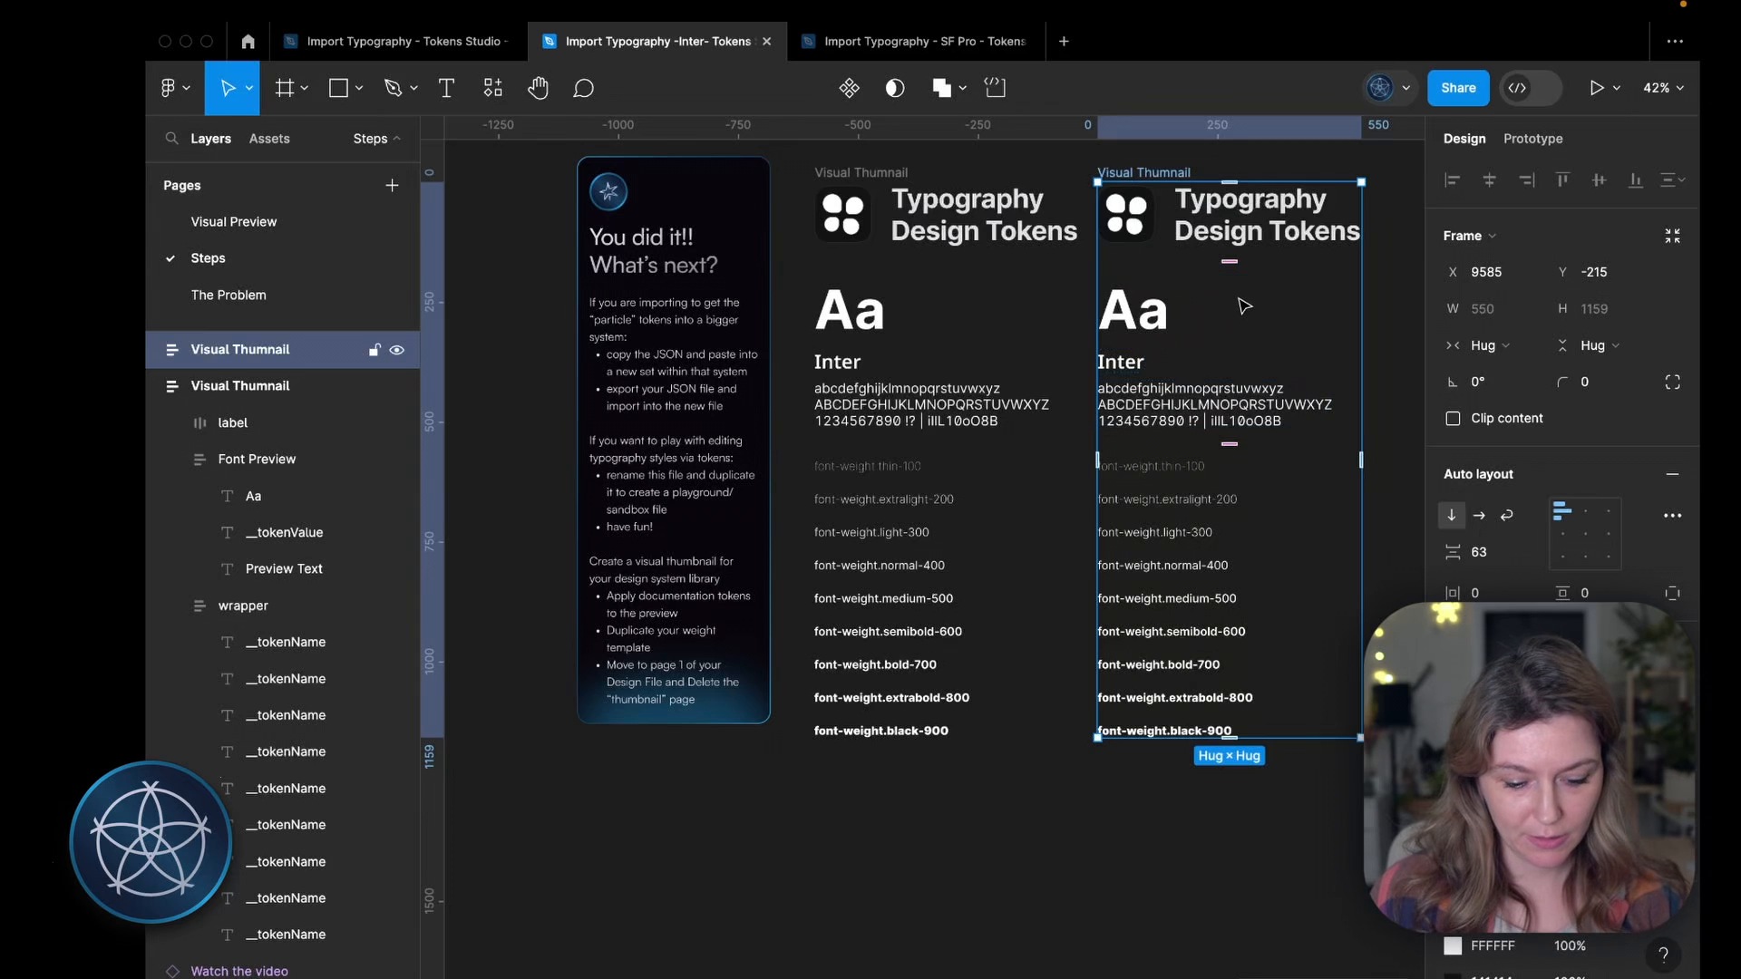
key("Delete")
left_click(234, 221)
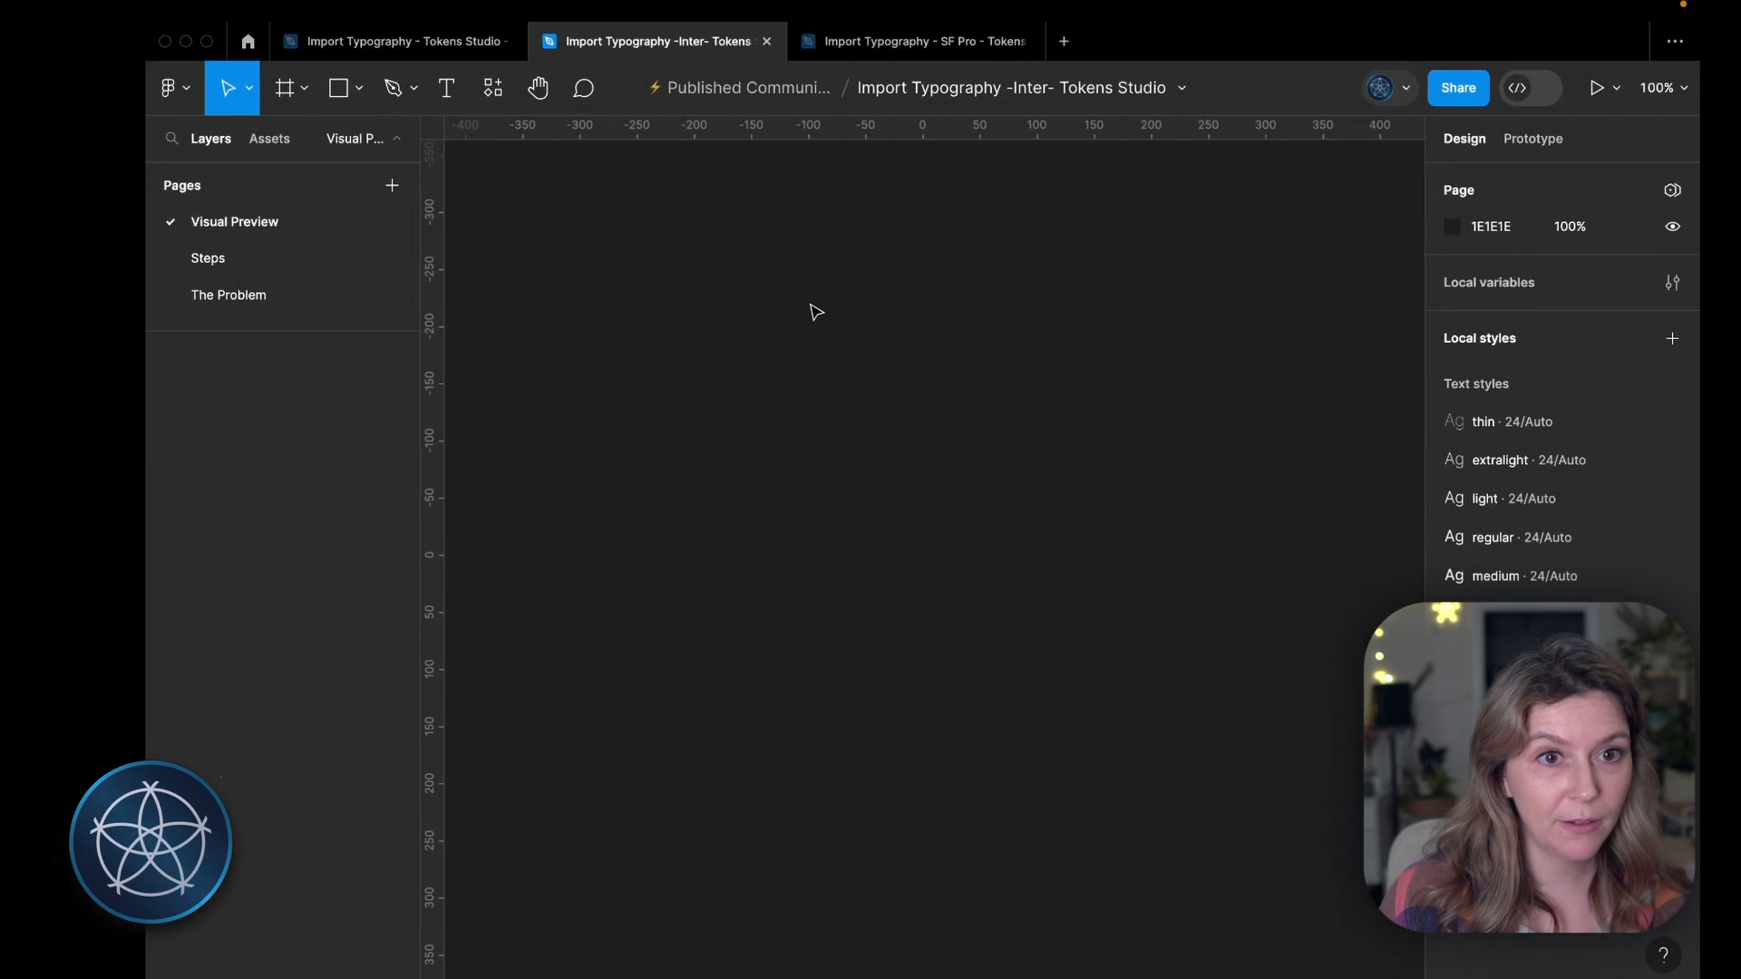
key("ctrl+v")
key("Escape")
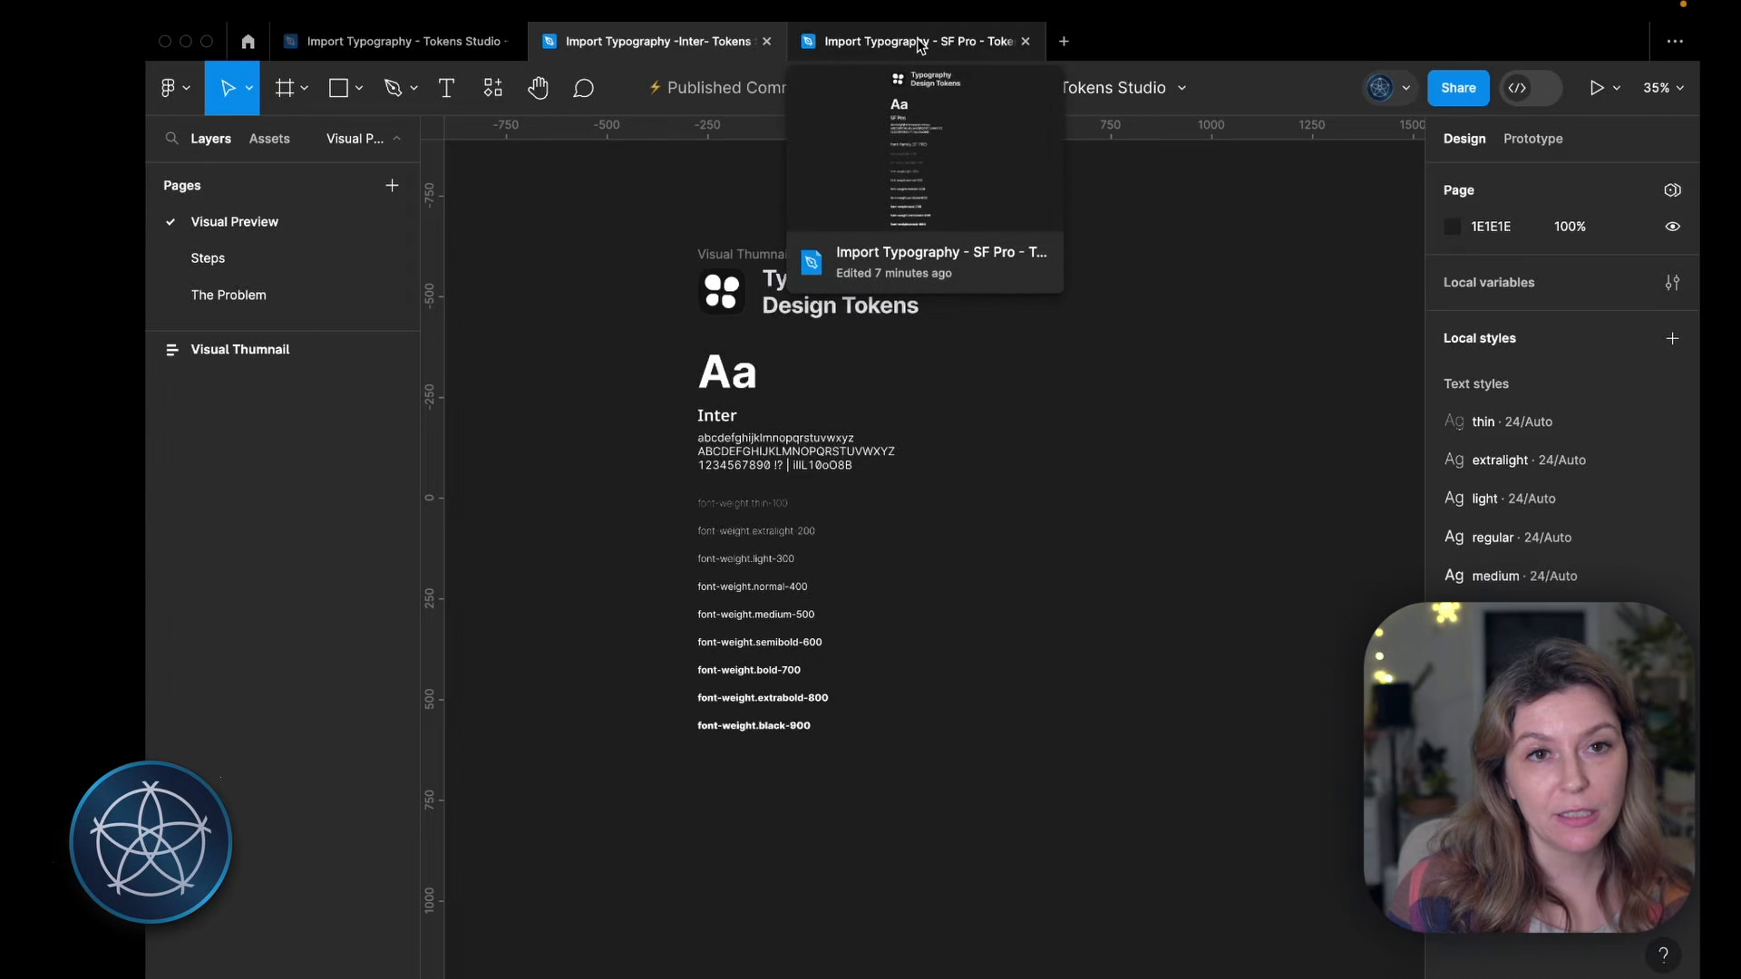
Step: Duplicate the Import Typography - SF Pro - Tokens Studio file
mouse_move(956, 43)
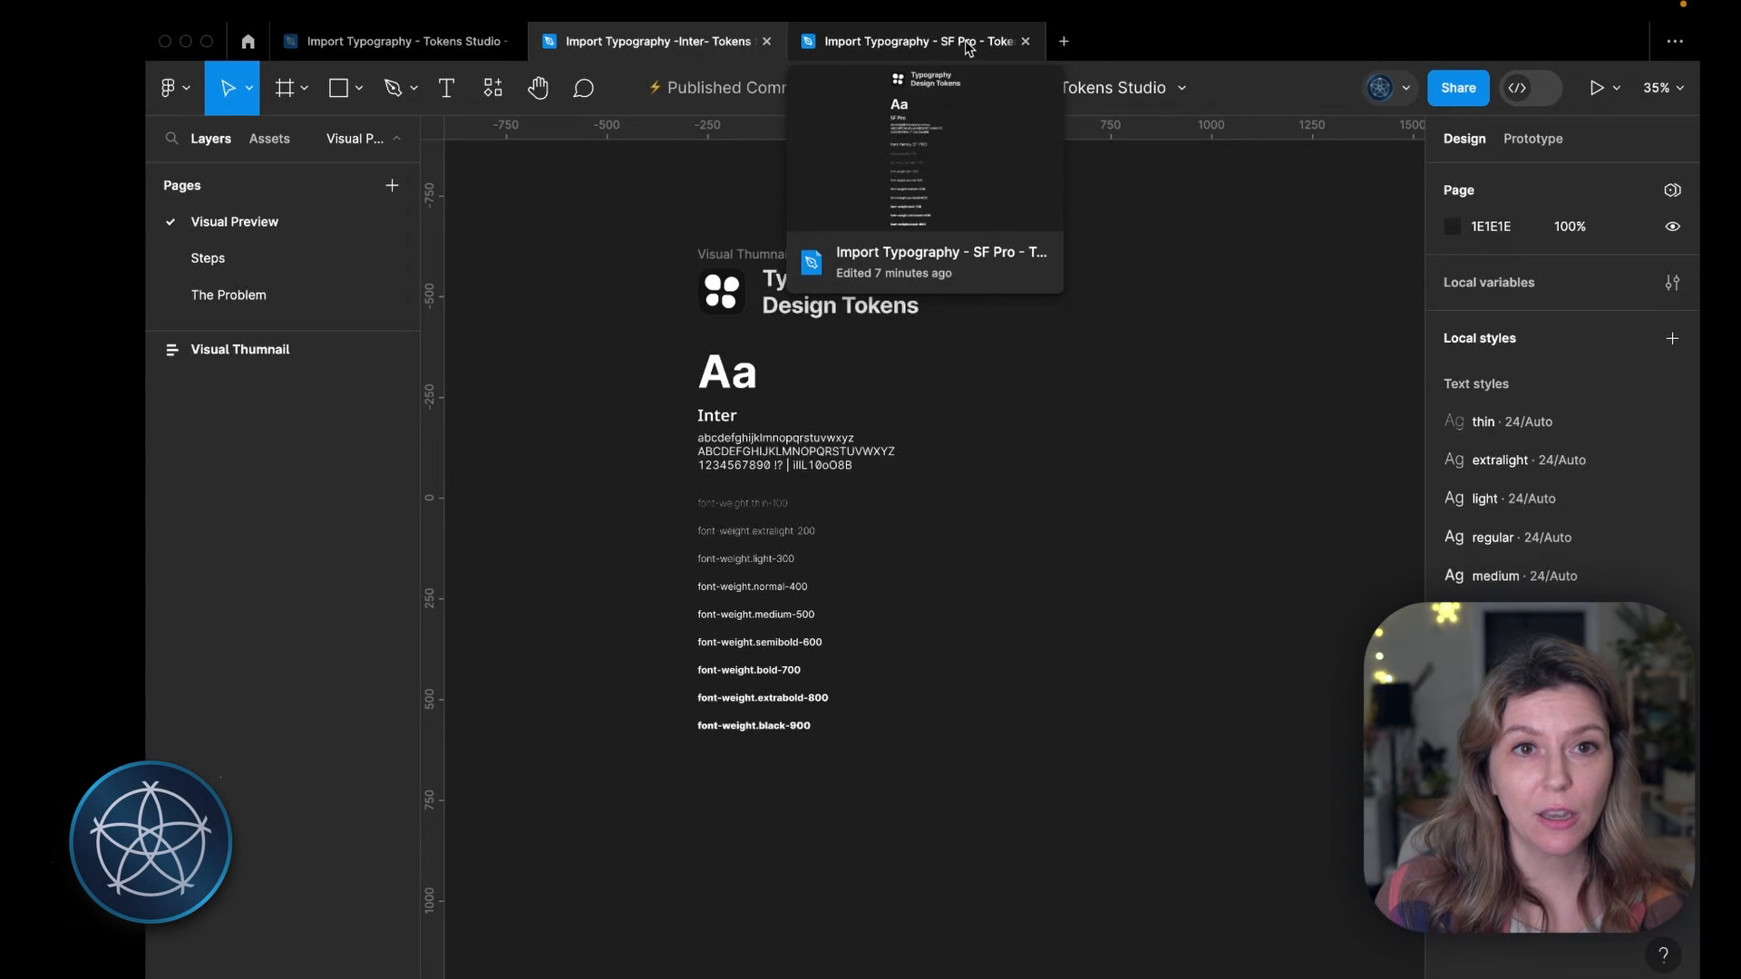
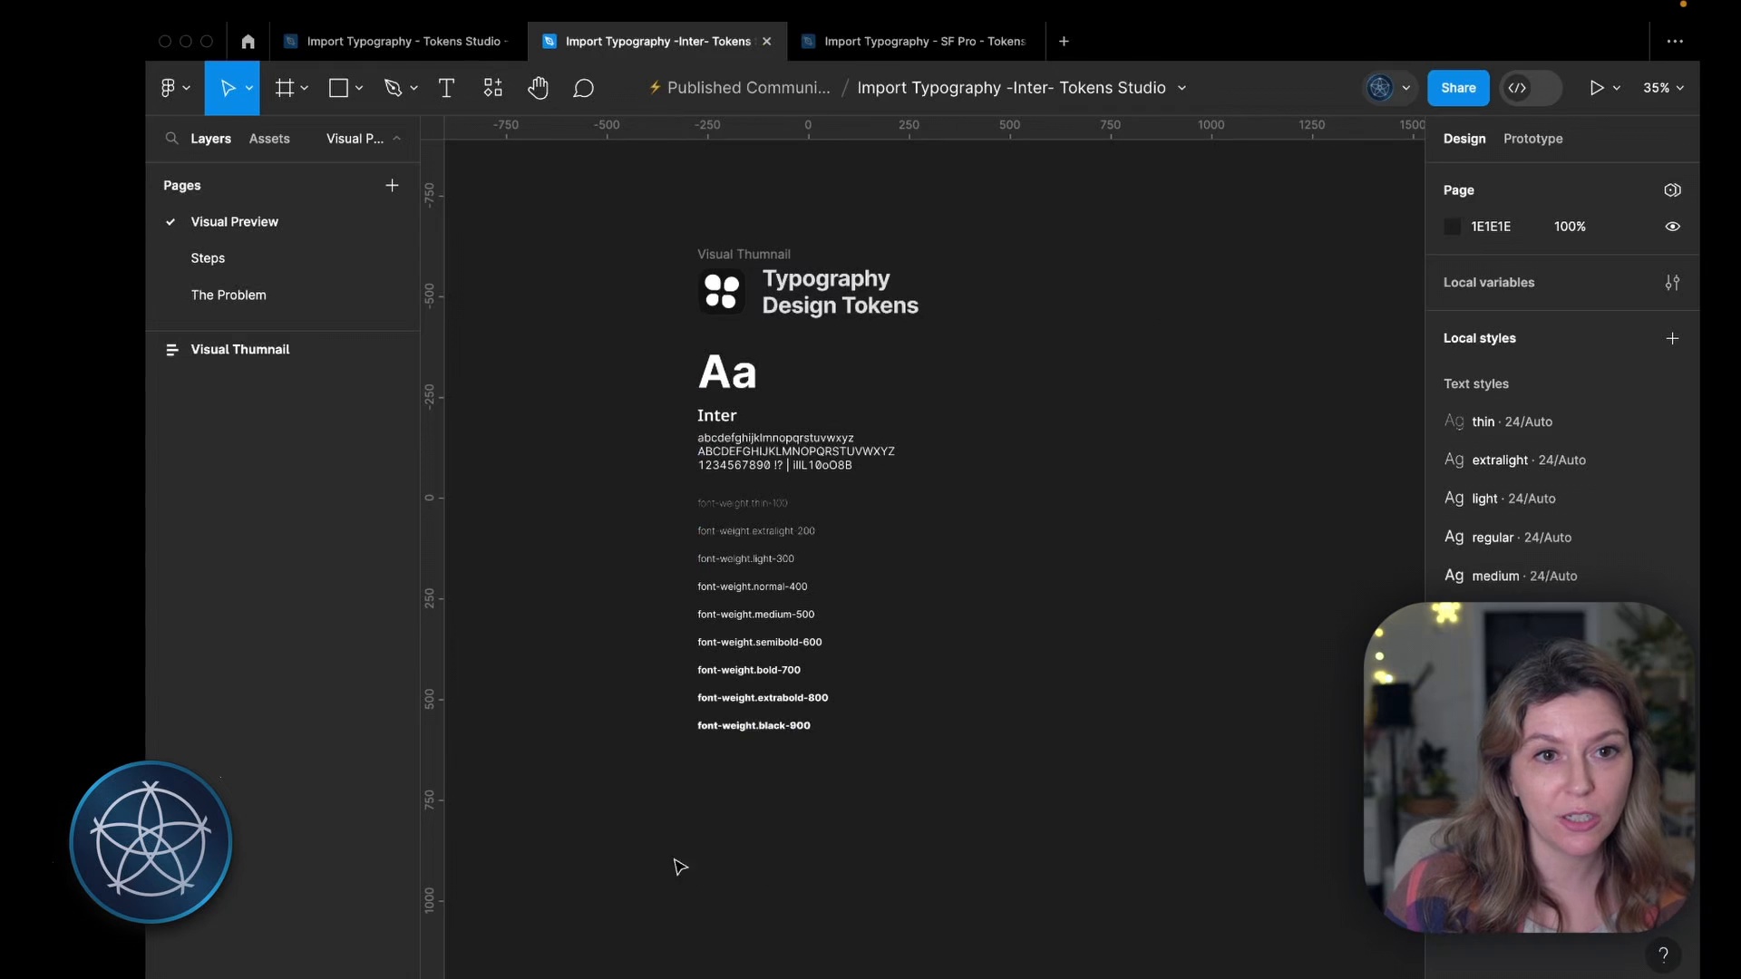
left_click(947, 42)
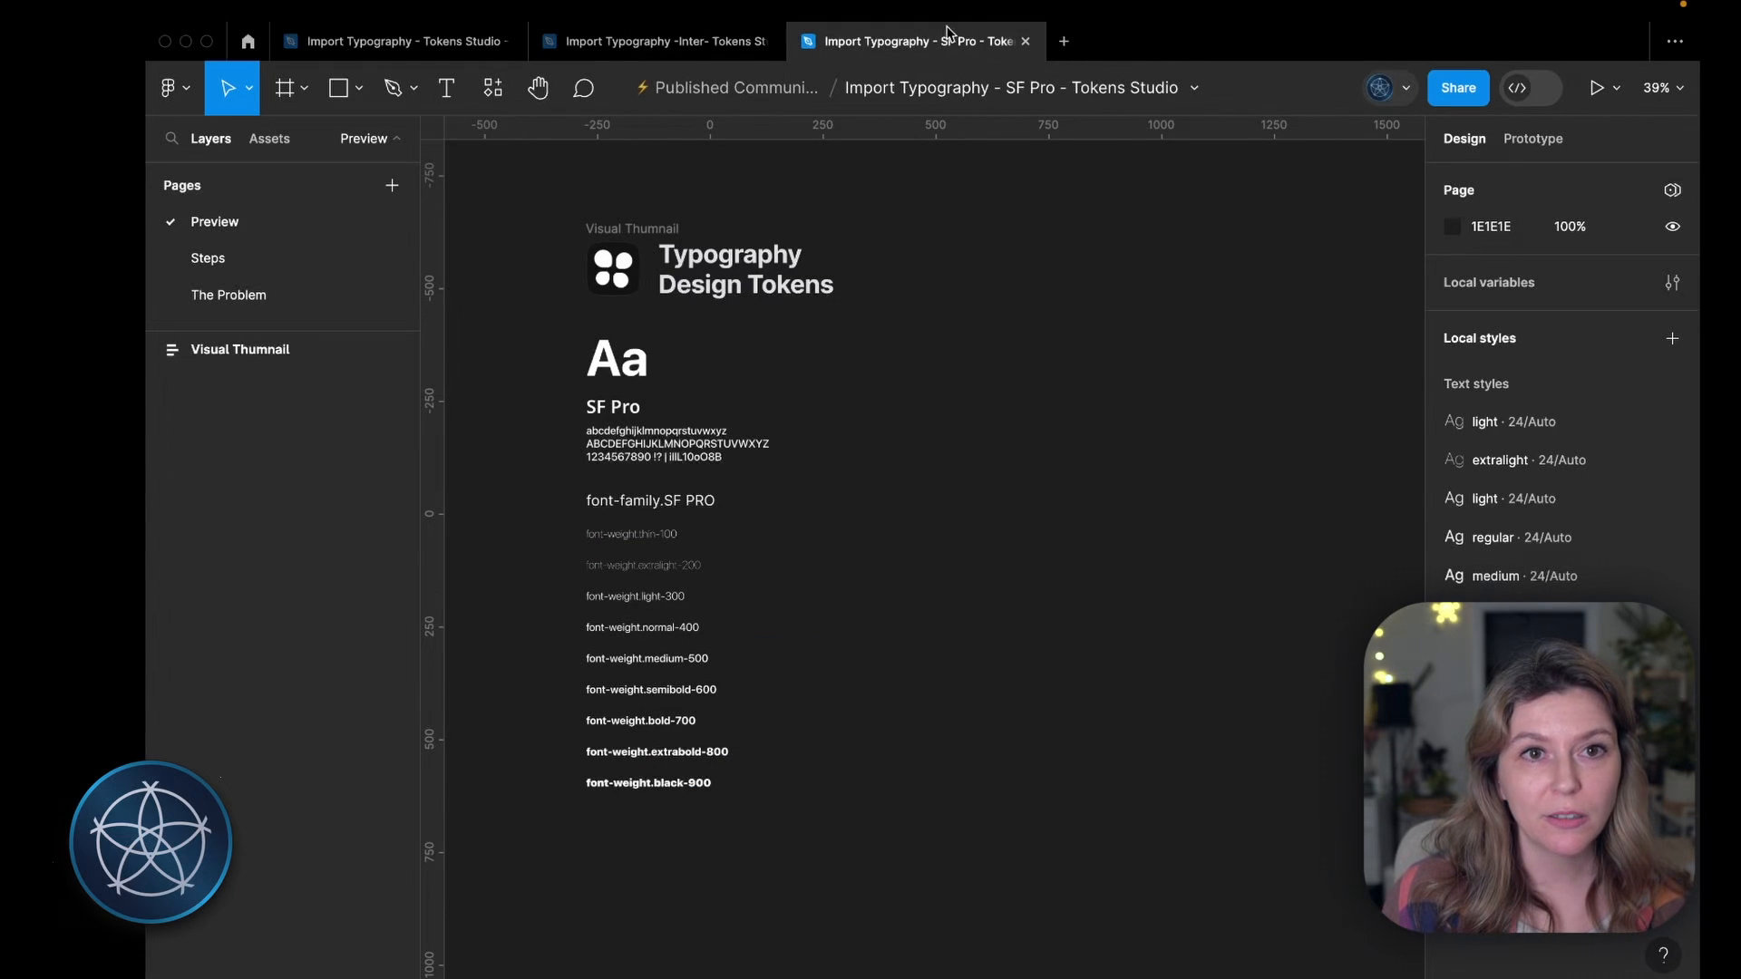
left_click(1194, 90)
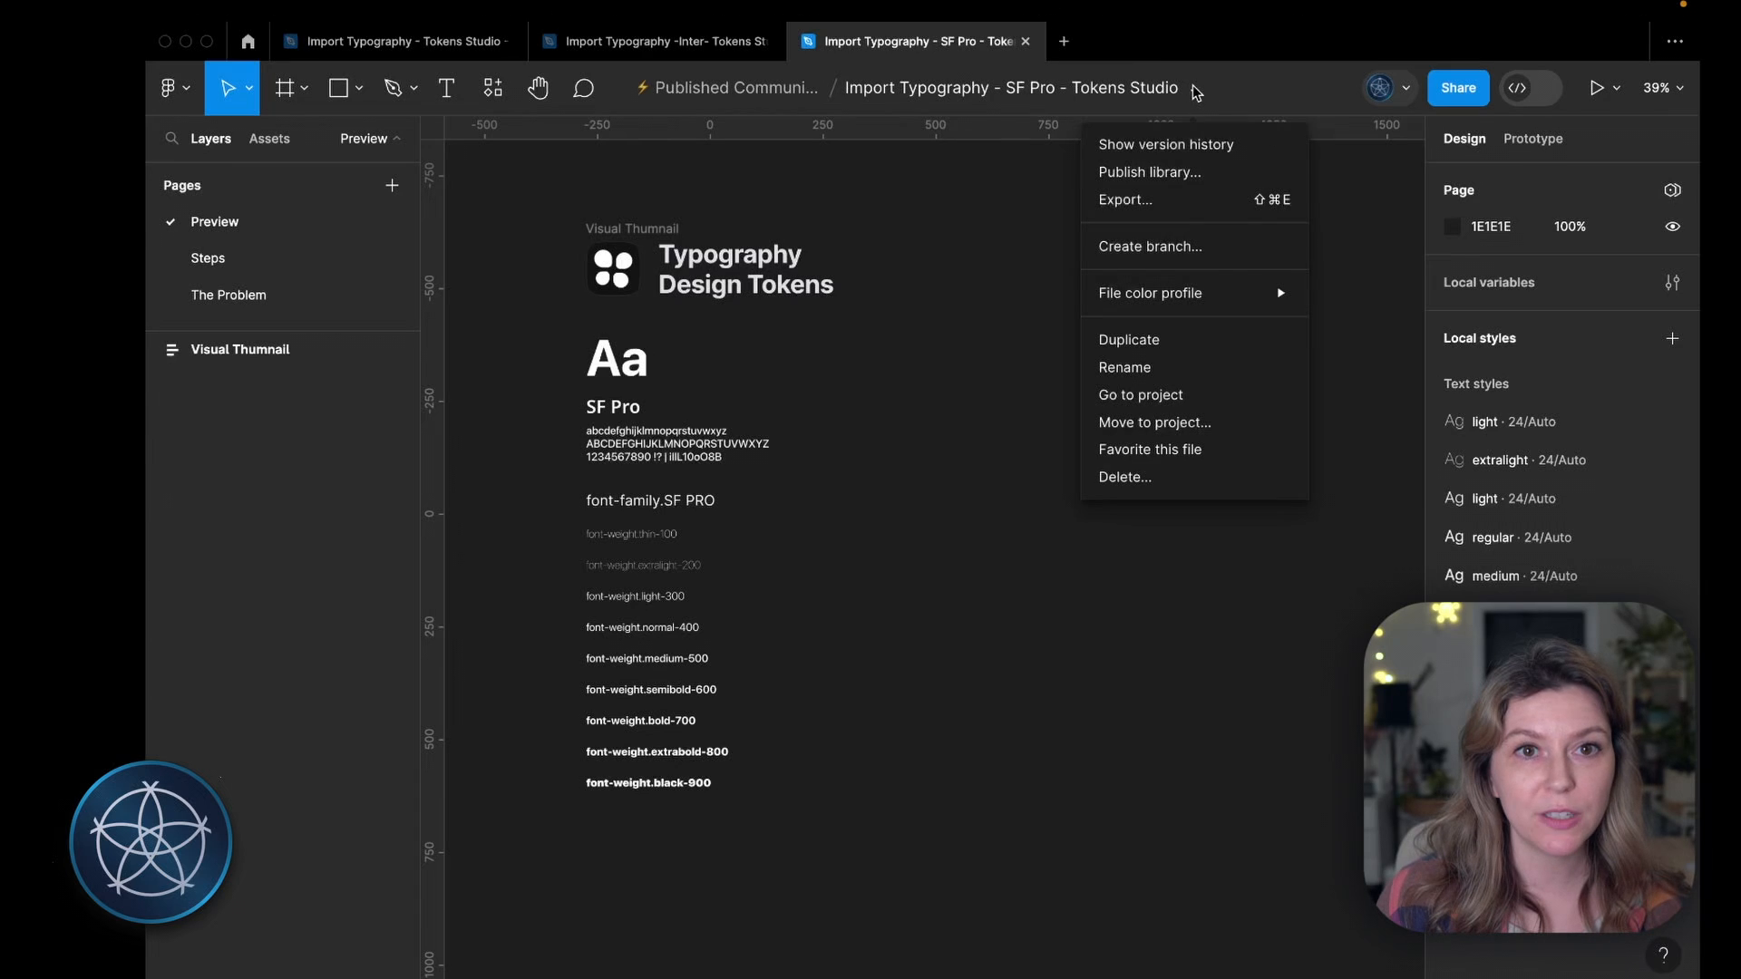
left_click(1134, 342)
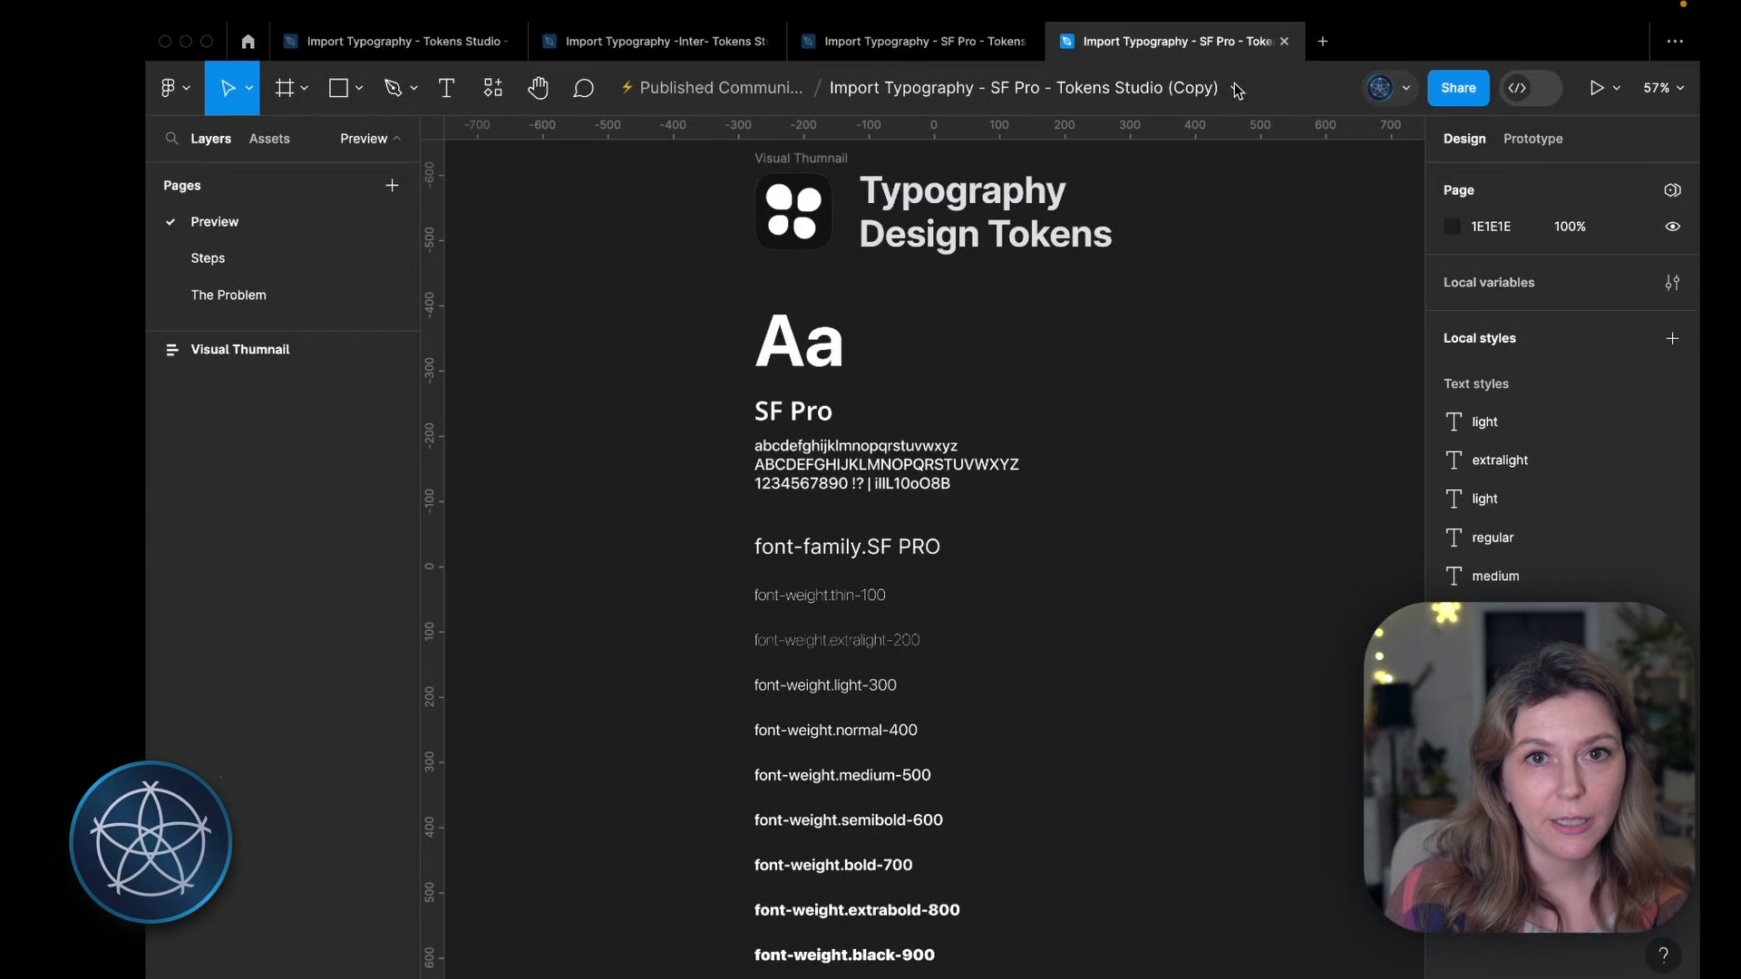
Step: Rename the duplicated file as "test token swap - Tokens Studio" and close the original SF Pro file
left_click(1234, 90)
left_click(1198, 368)
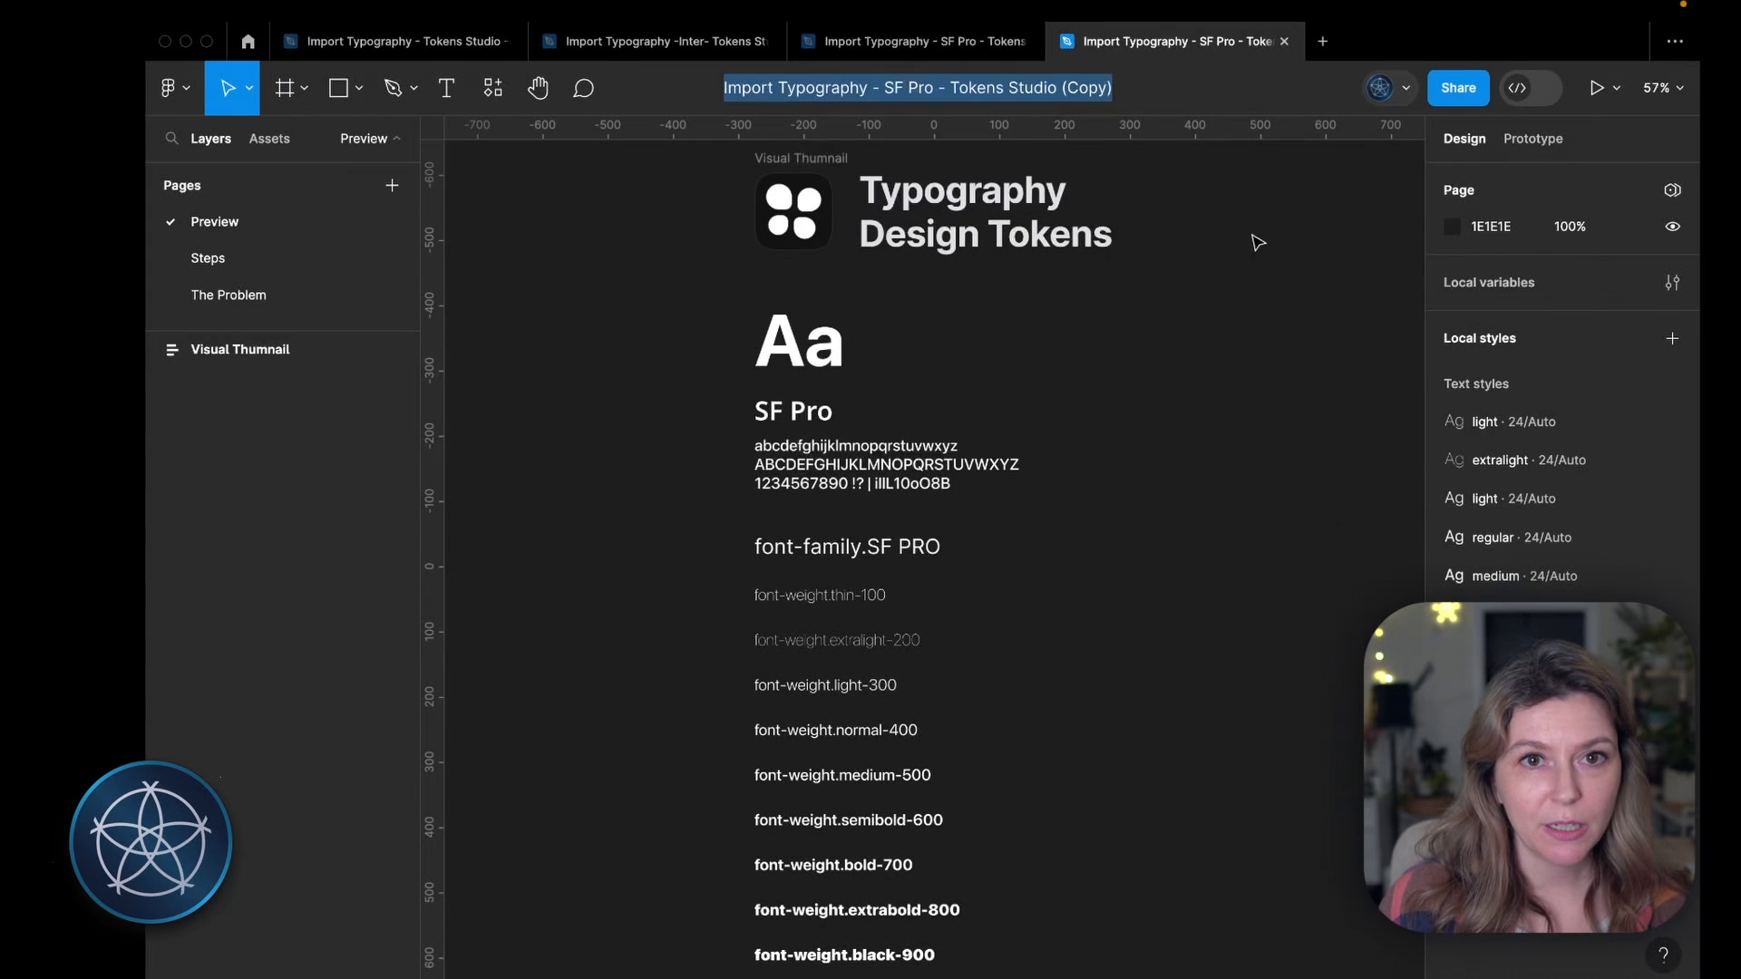
key("BackSpace")
left_click_drag(1124, 88, 734, 57)
type("test token swap - Tokens Studio")
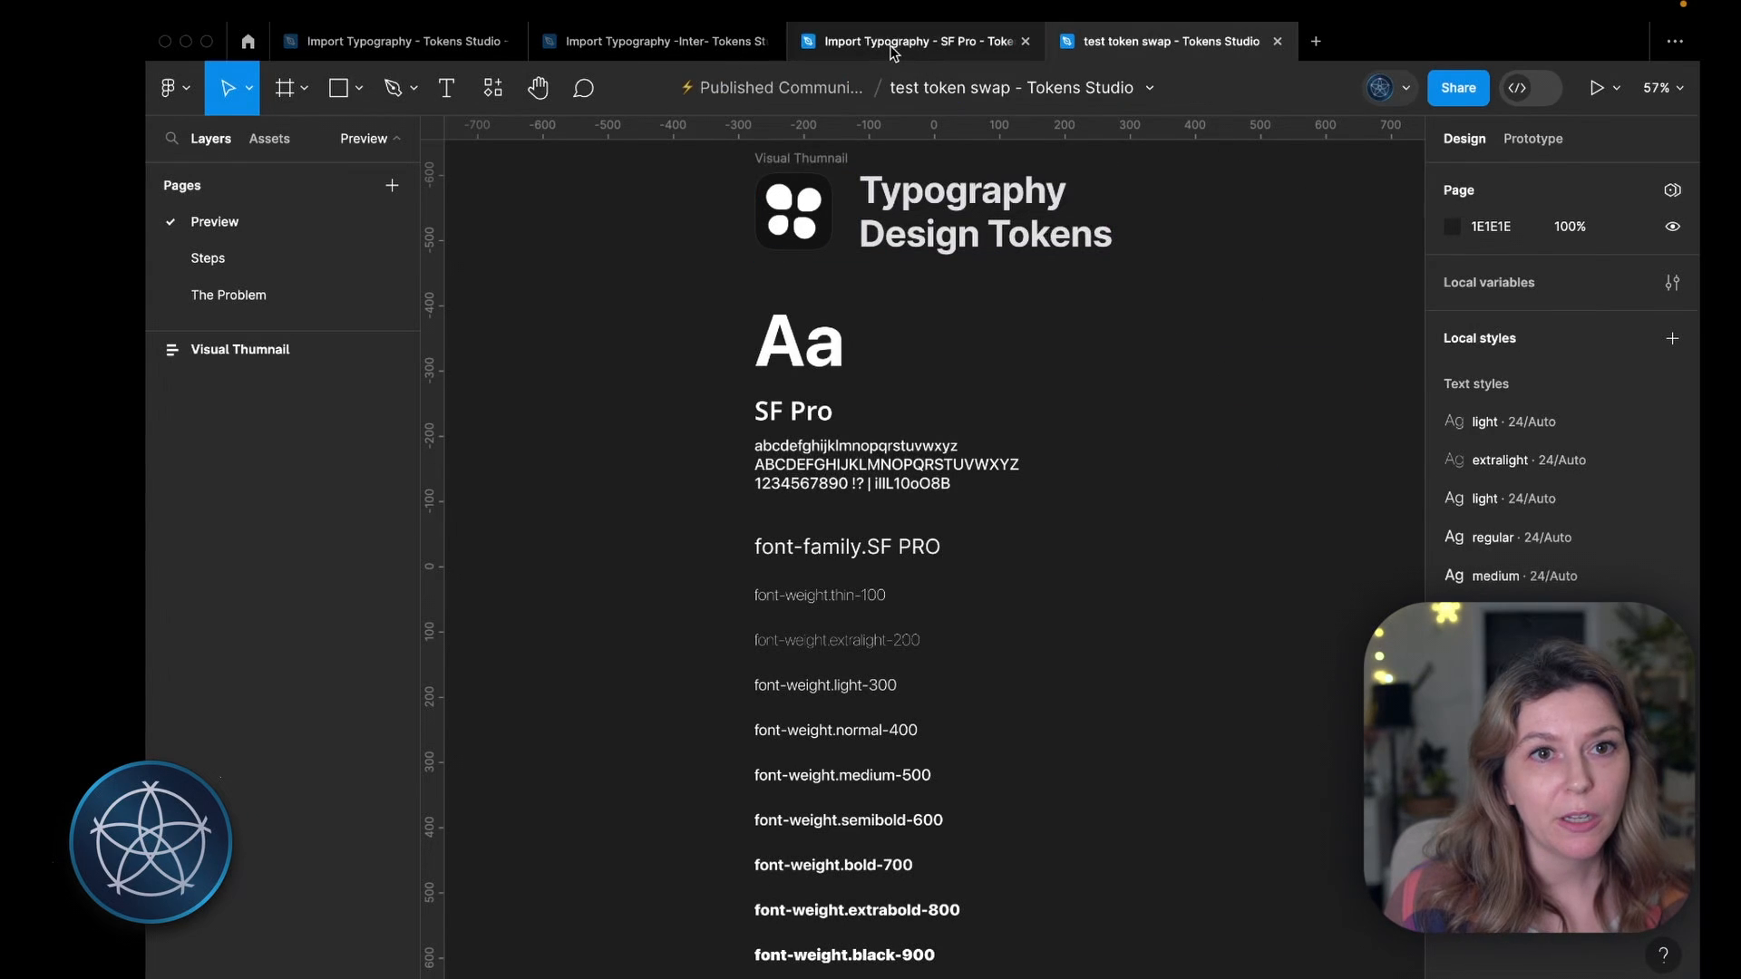
left_click(902, 48)
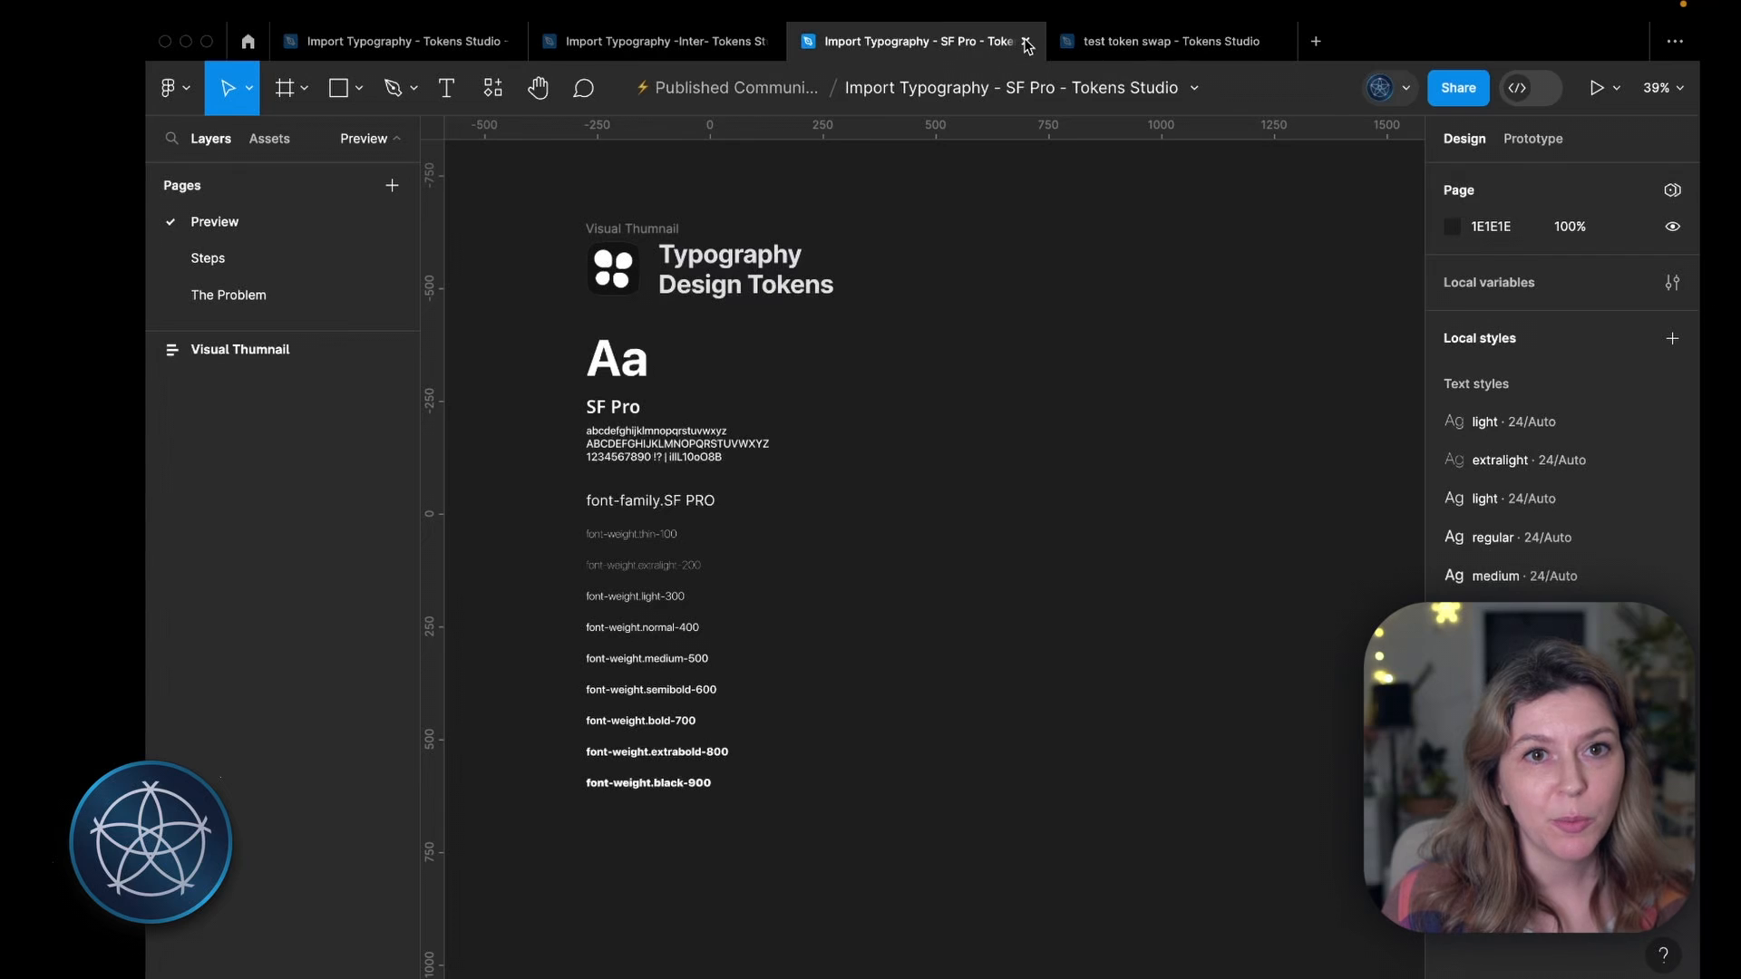
left_click(1026, 42)
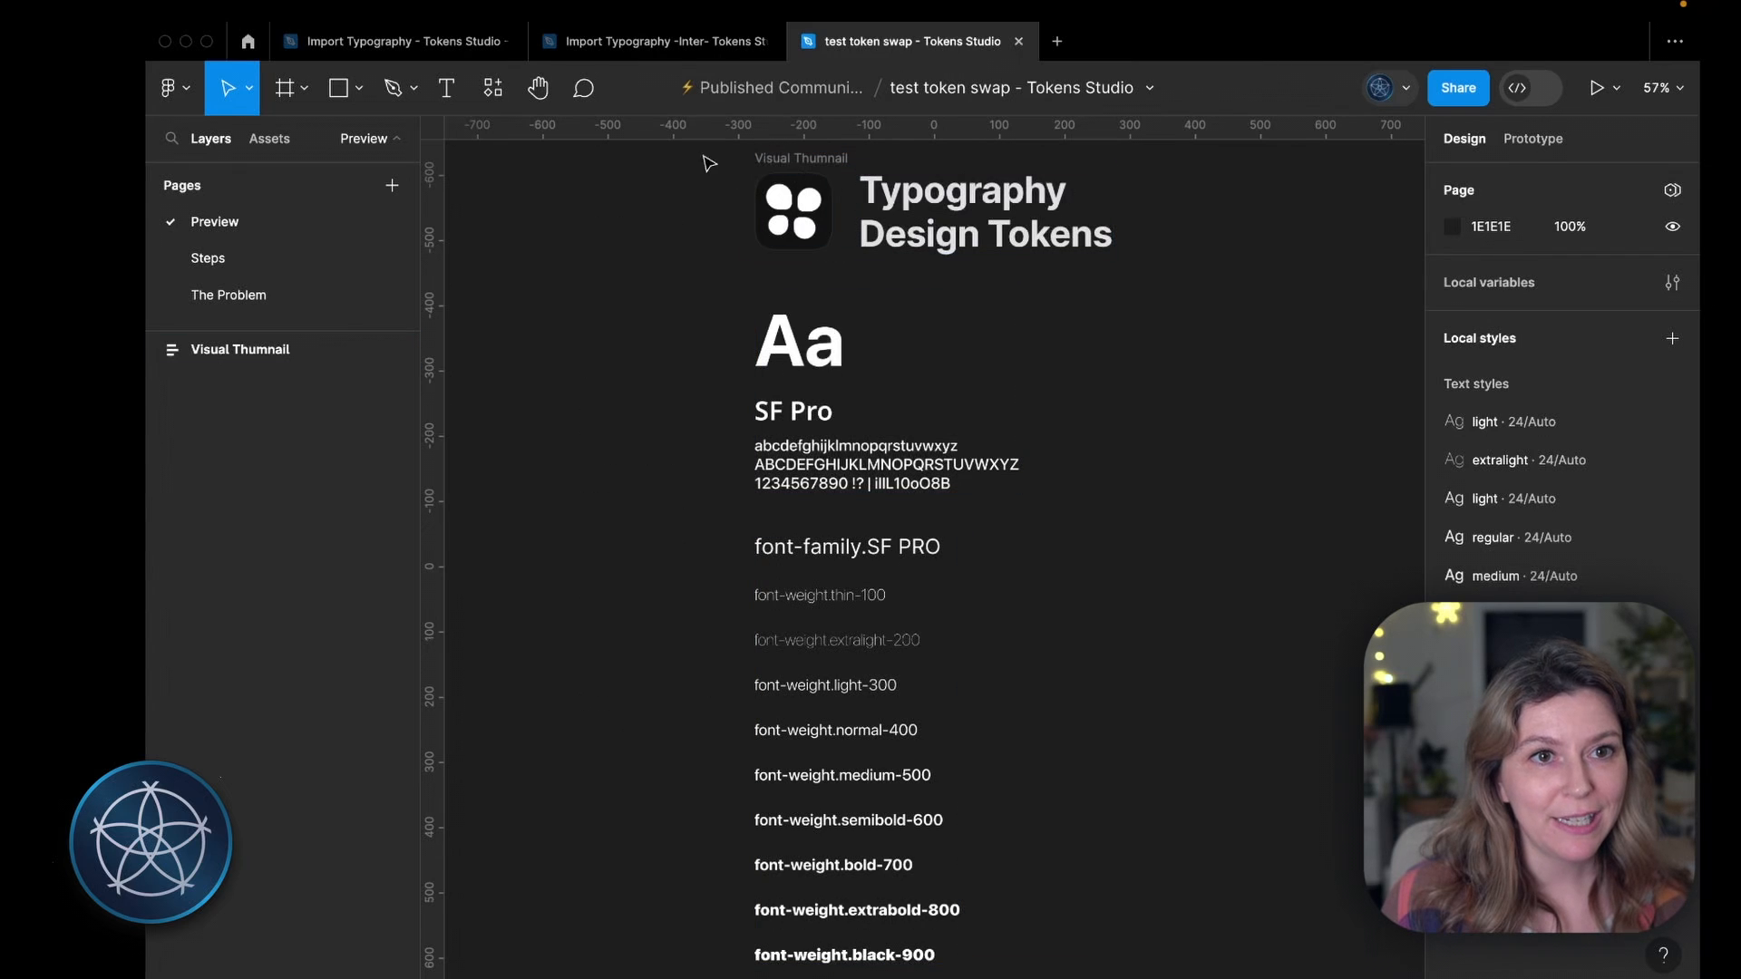
Step: Return to the Import Typography -Inter- file and open the Tokens Studio for Figma (Figma Tokens) plugin
left_click(665, 44)
scroll(718, 405, "left", 3)
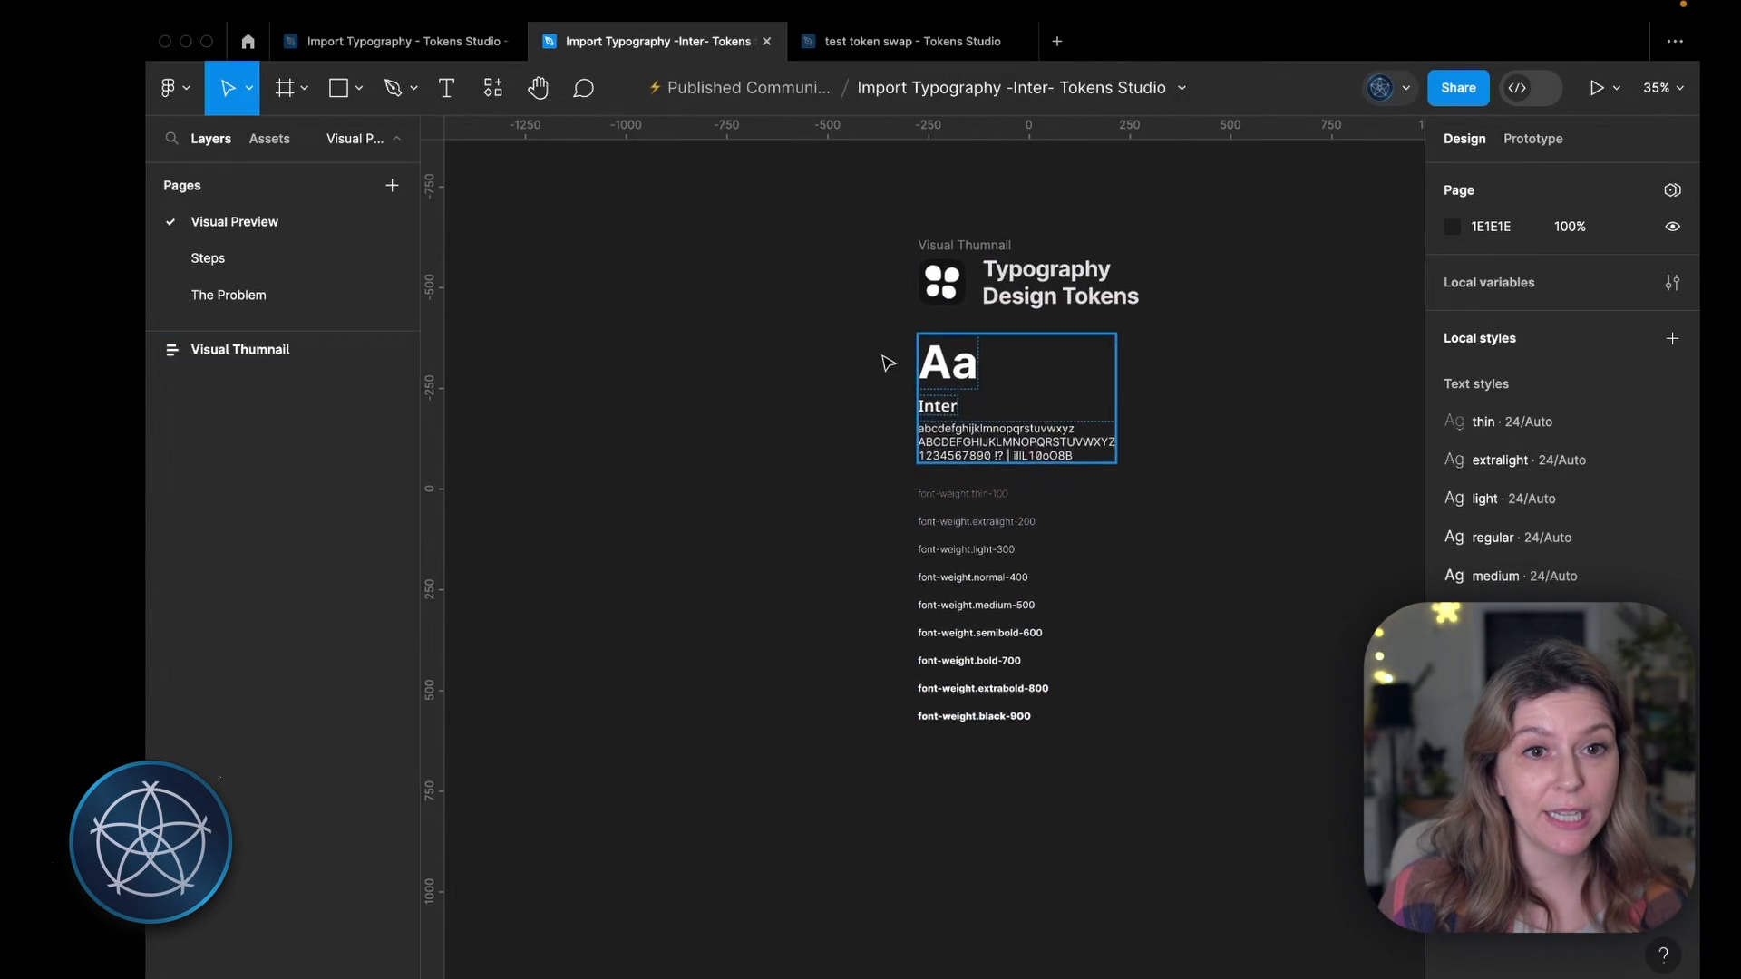
scroll(886, 361, "right", 2)
scroll(1318, 482, "left", 1)
scroll(736, 861, "up", 1)
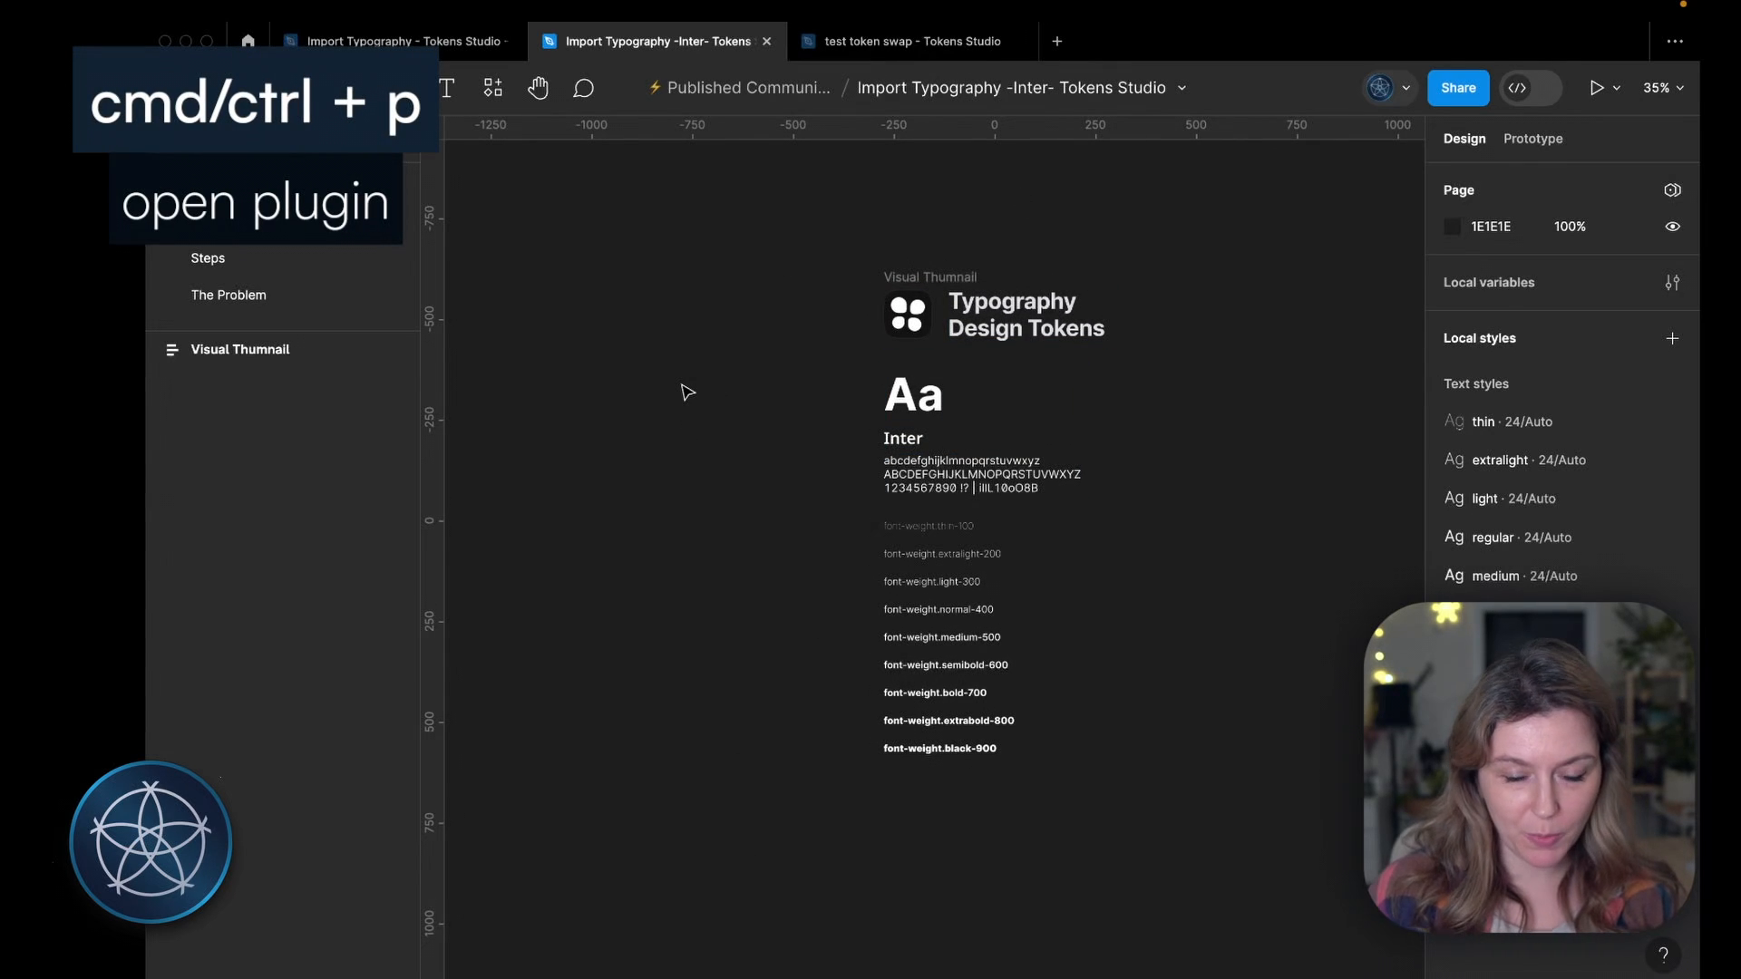
key("ctrl+p")
type("token")
key("Down")
key("Return")
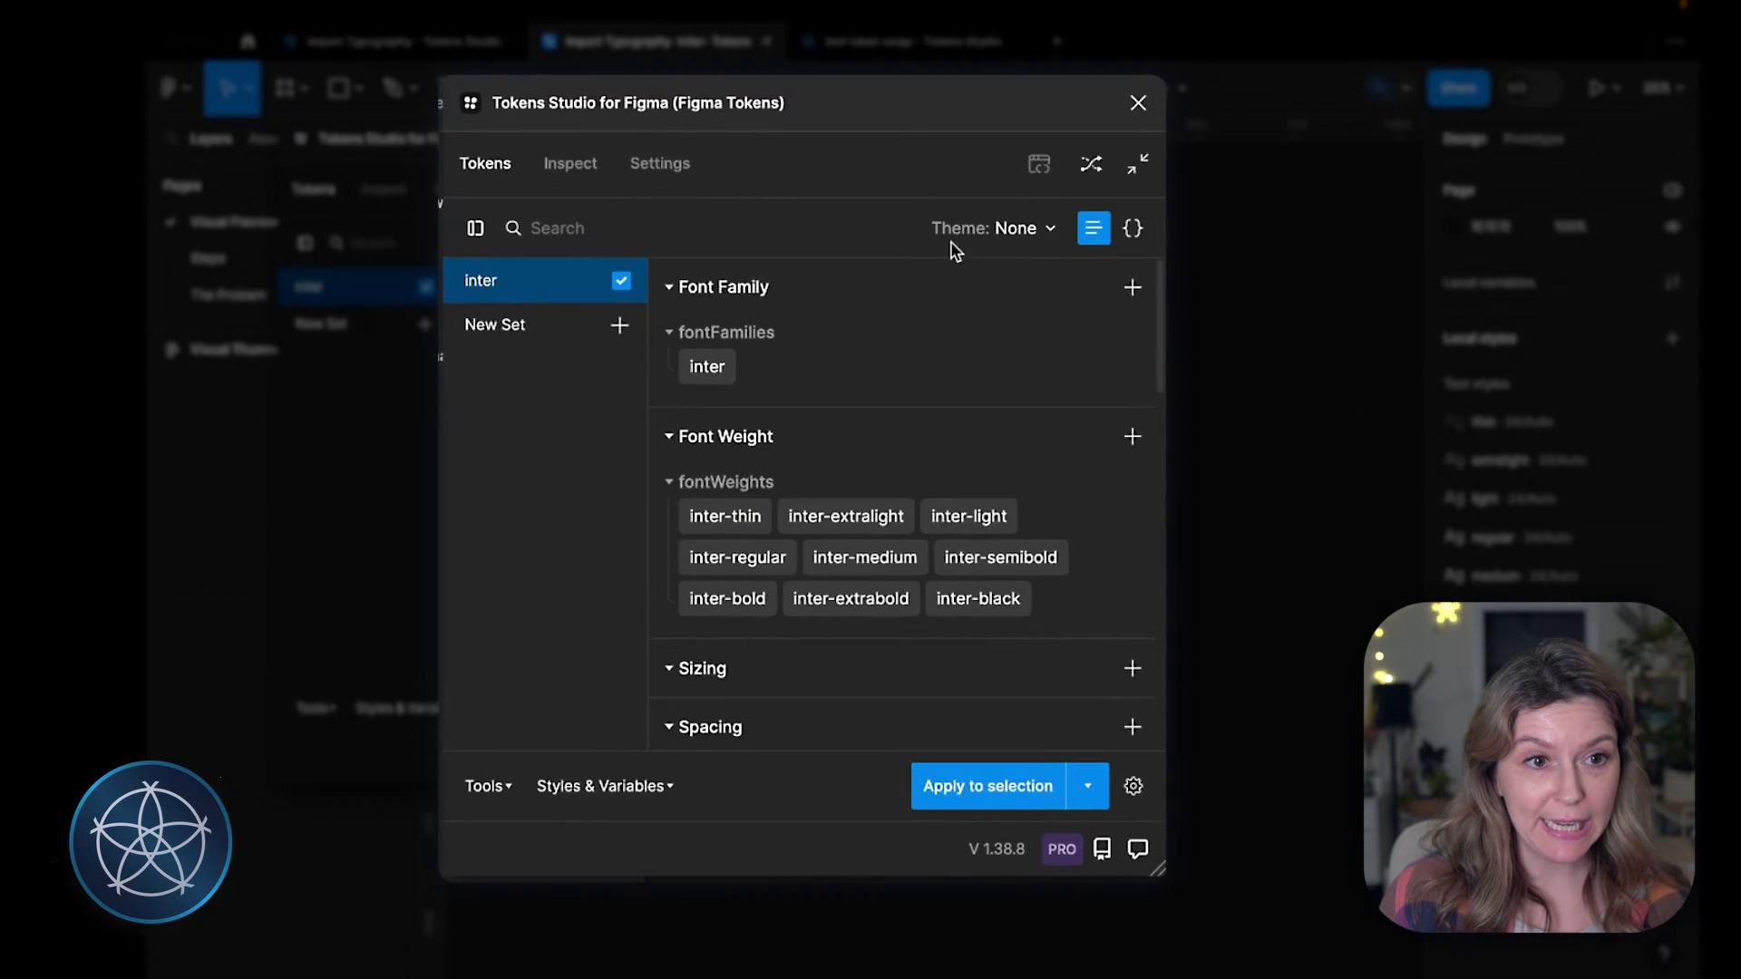
Step: Copy the entire JSON of the inter token set and close the plugin
left_click(1127, 229)
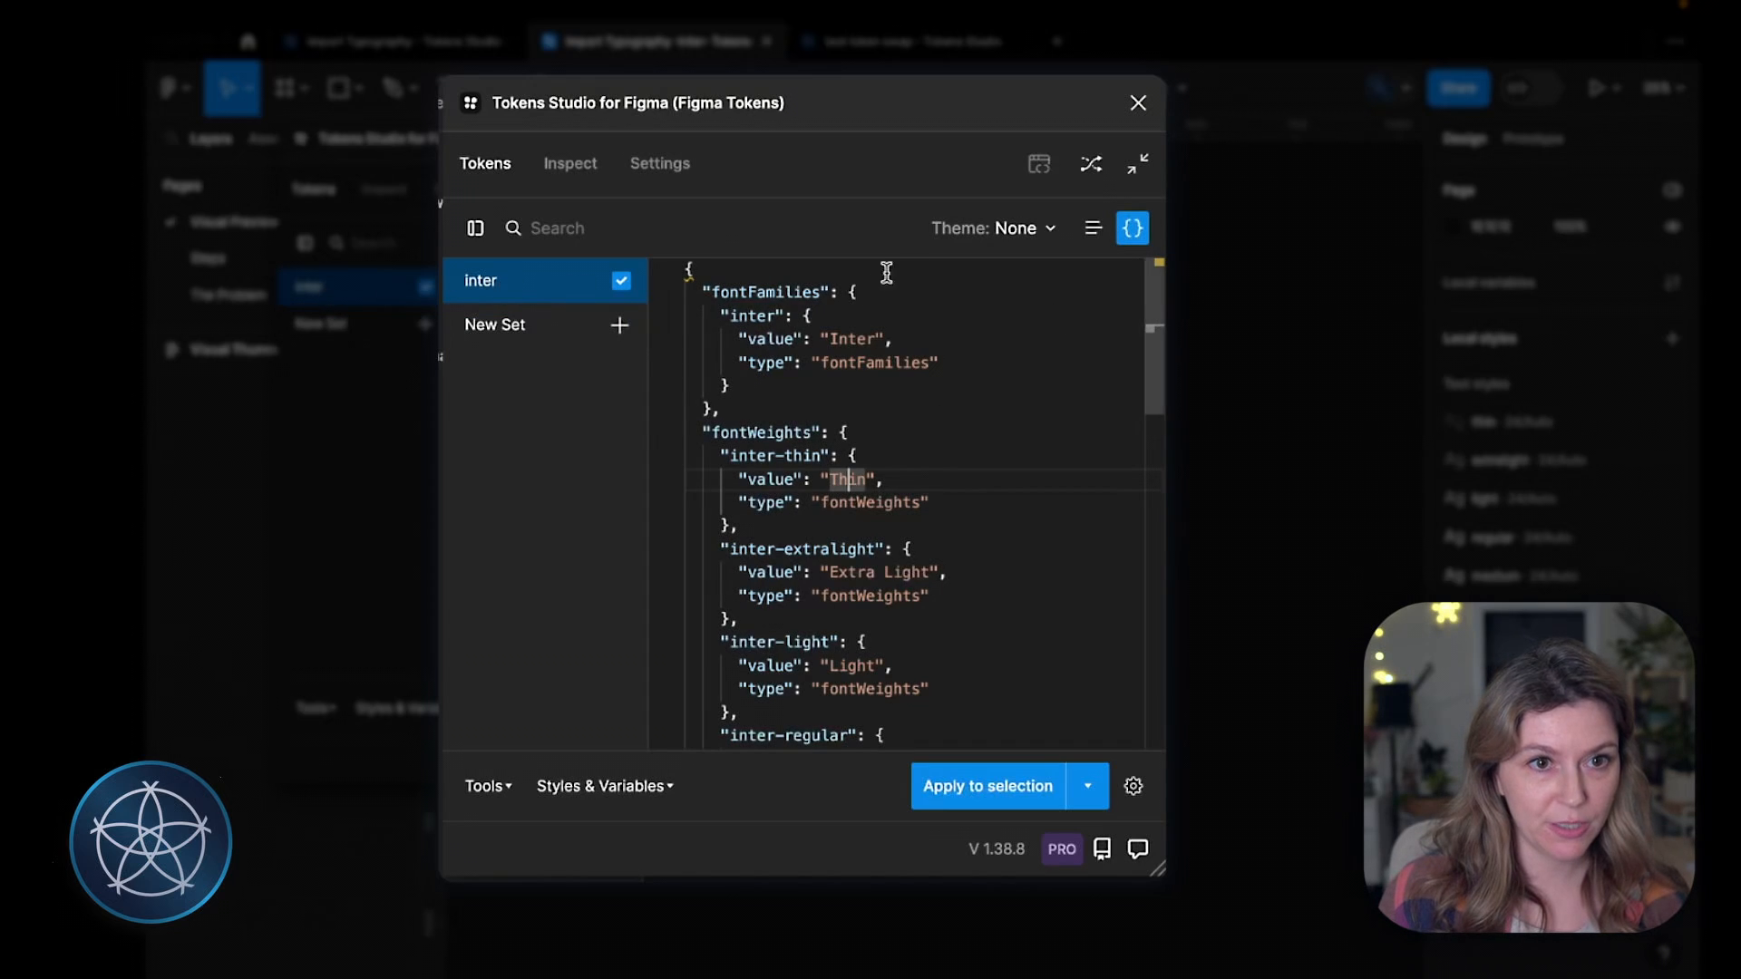
left_click(1091, 234)
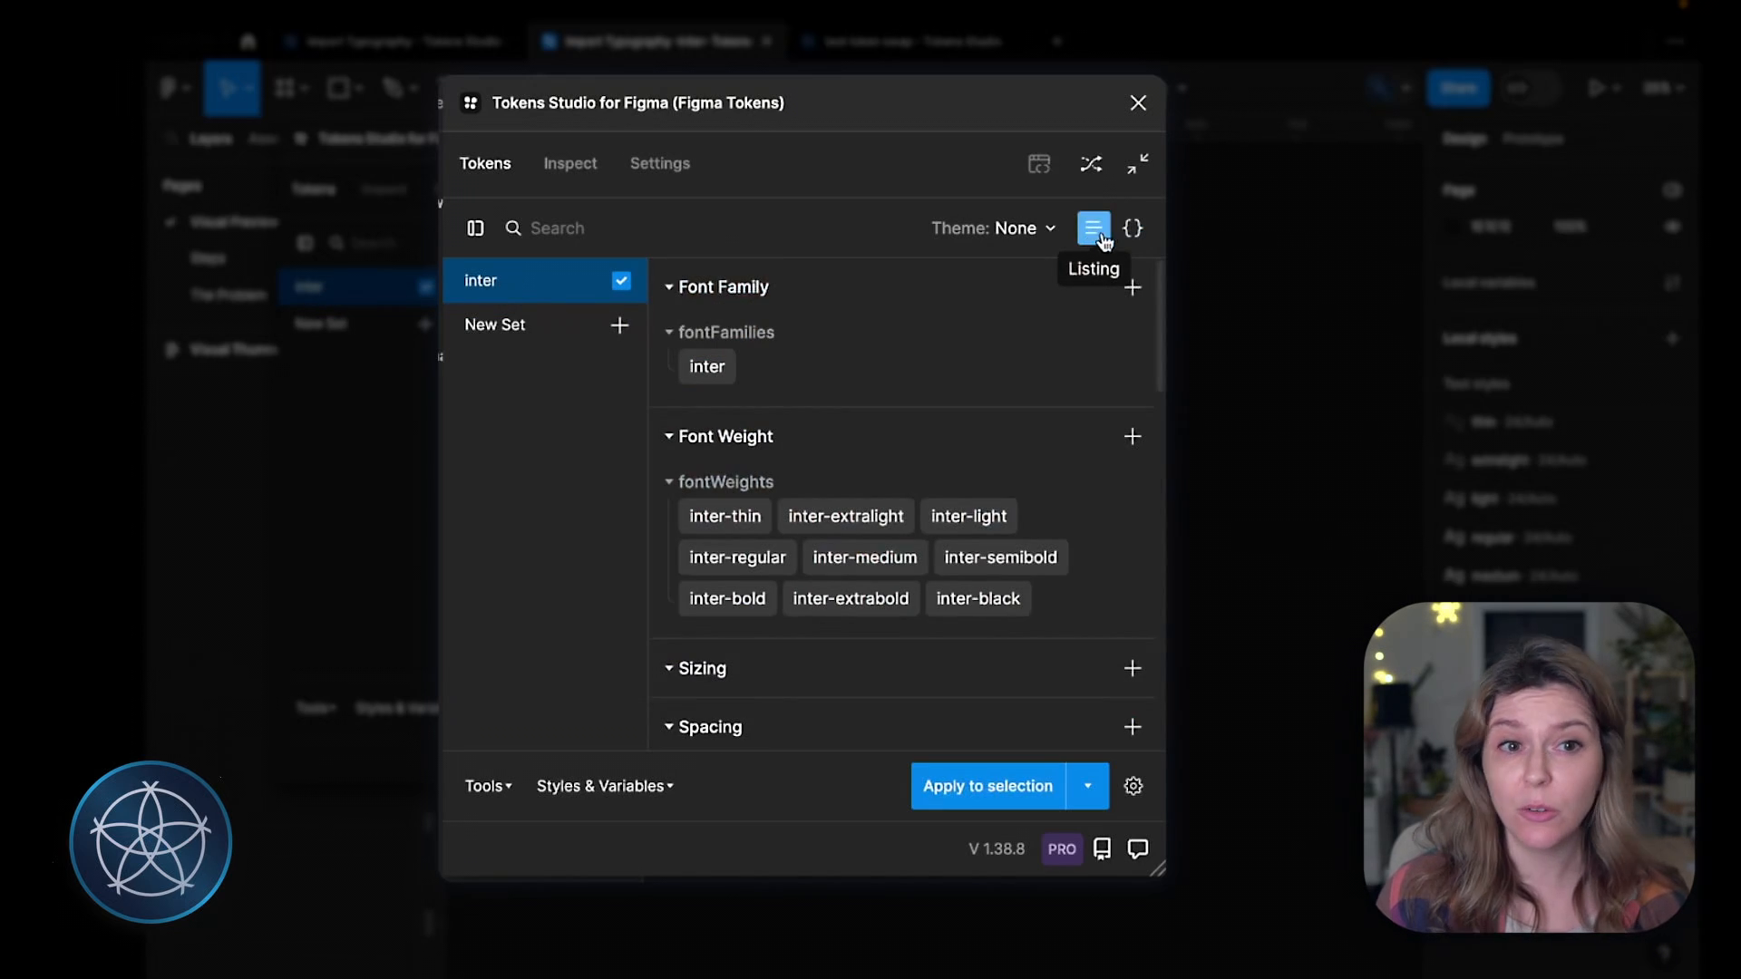
left_click(1130, 233)
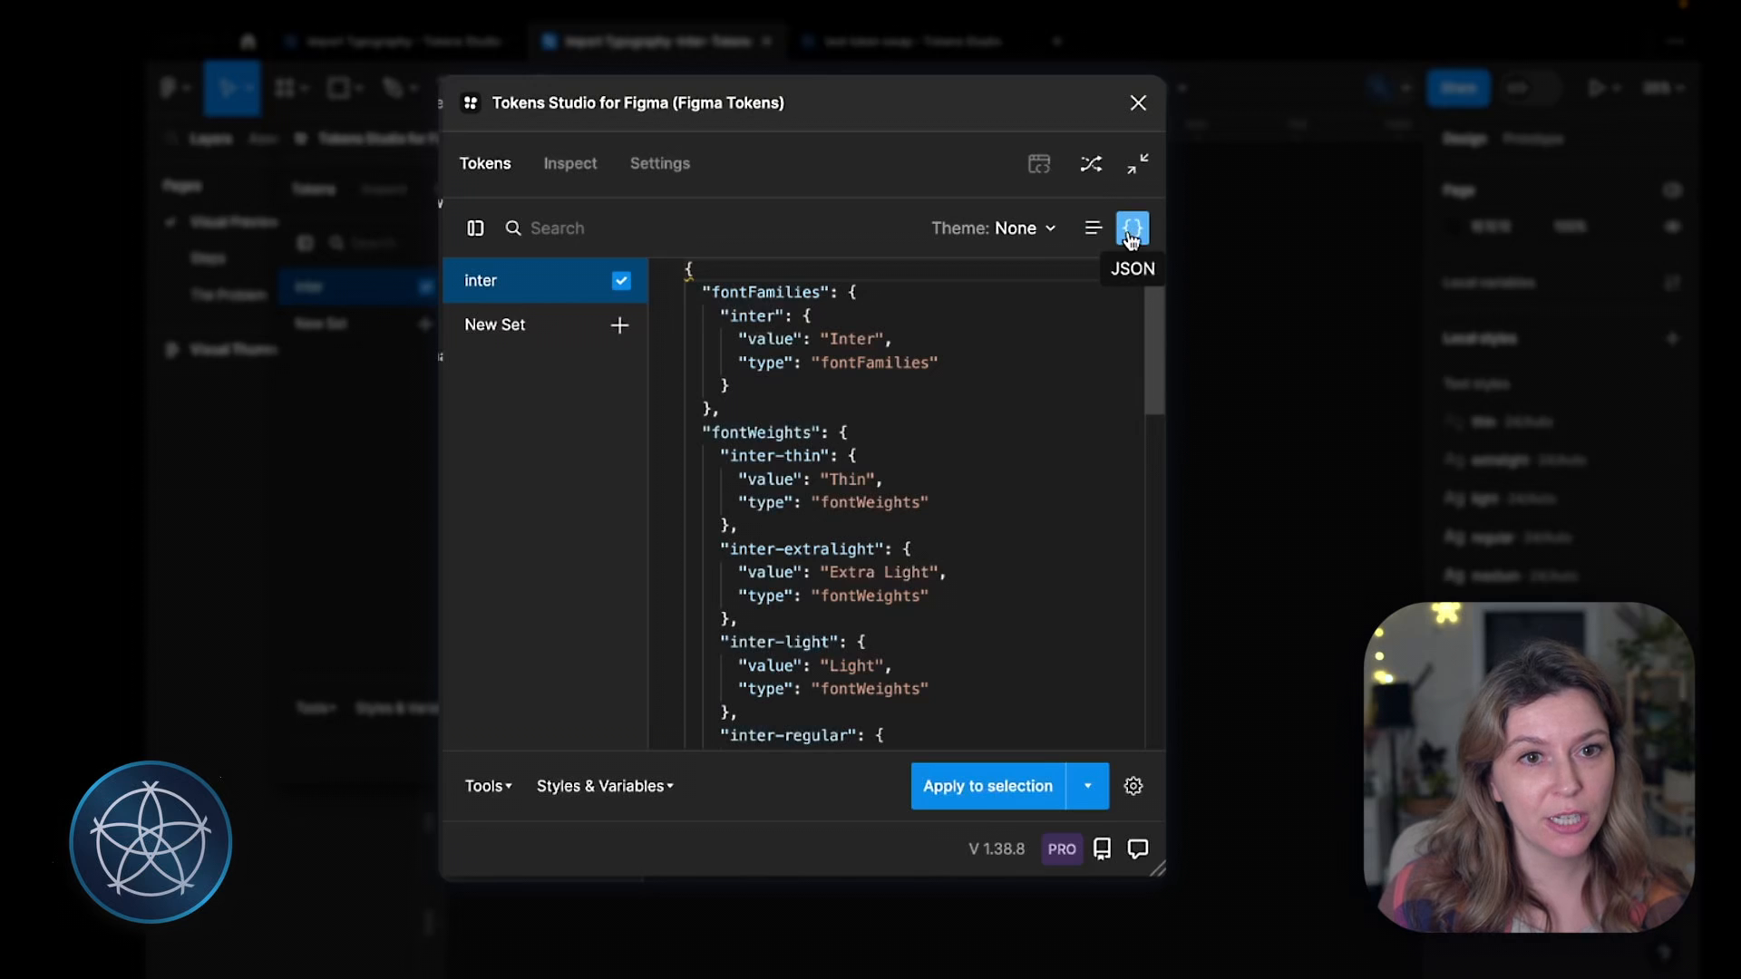
left_click(868, 362)
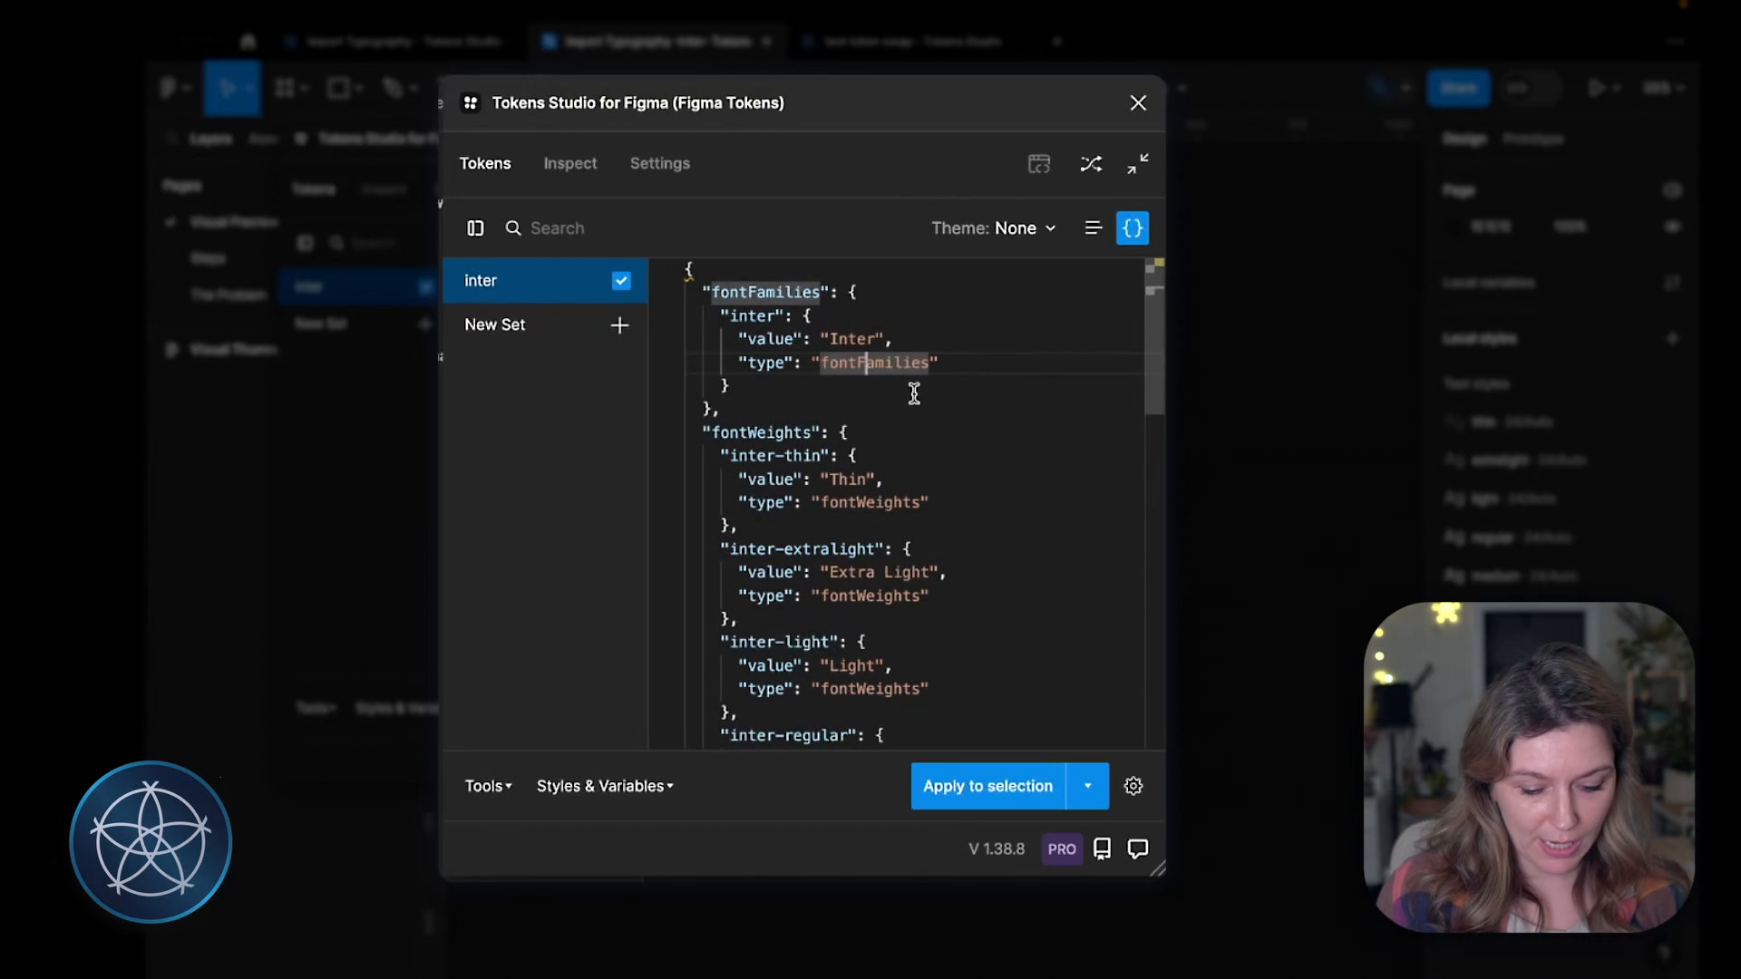
key("ctrl+a")
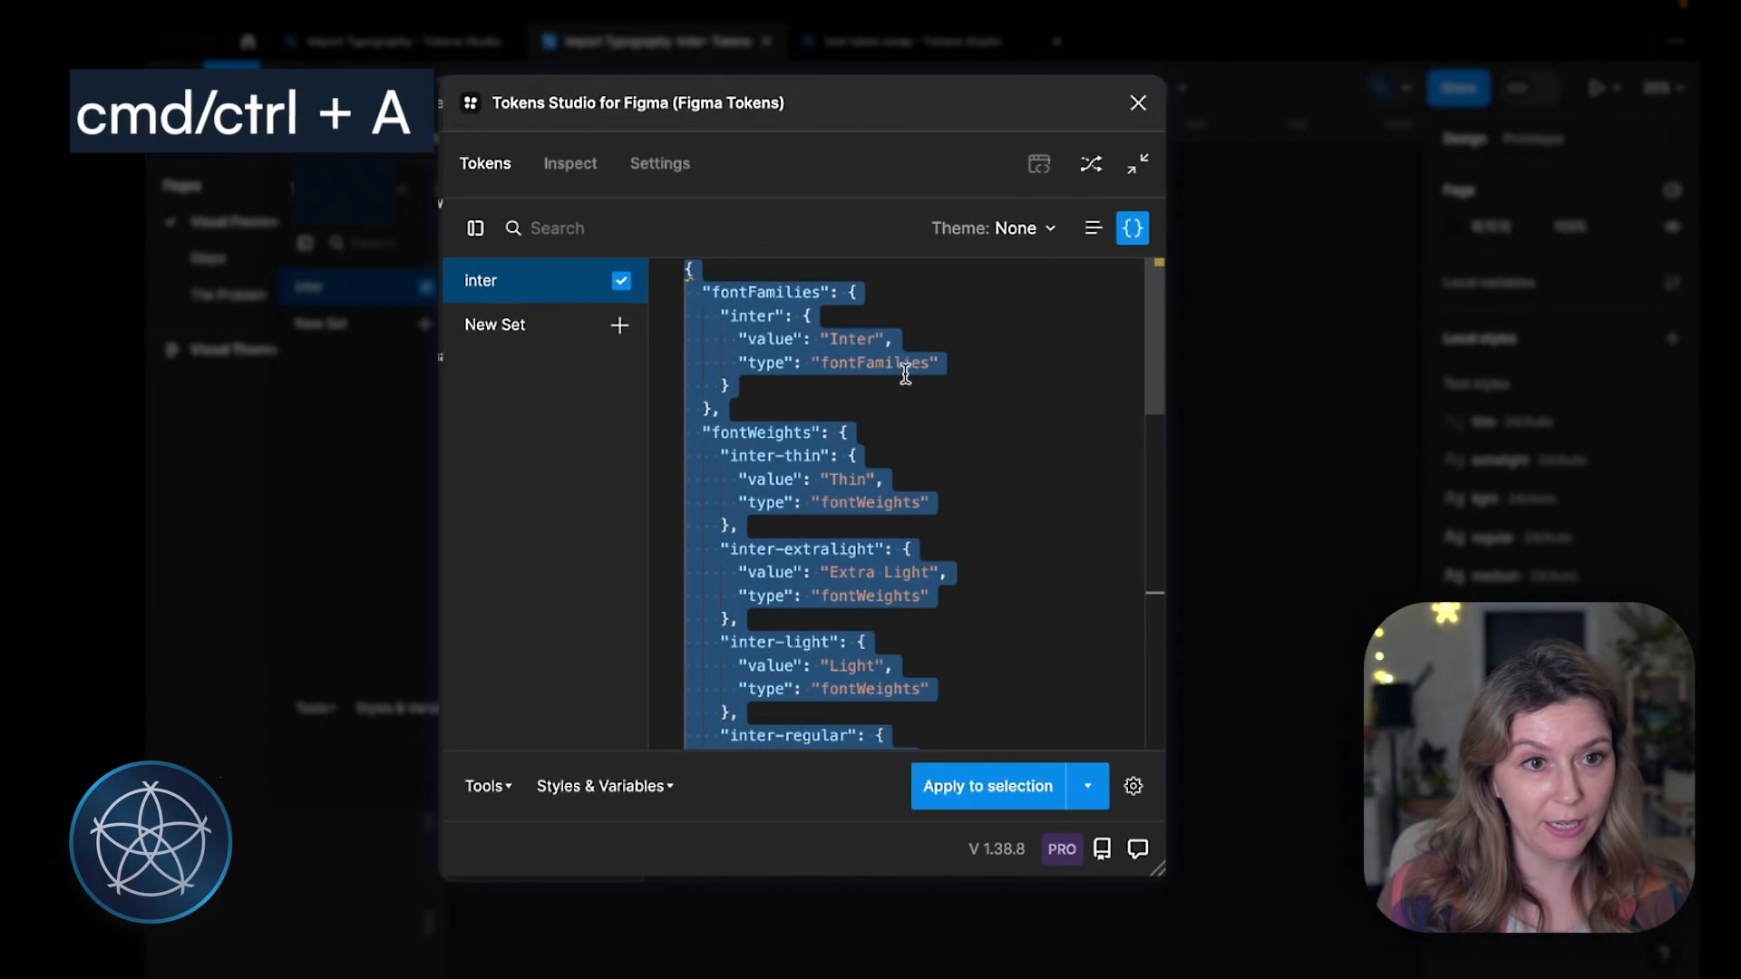
key("ctrl+c")
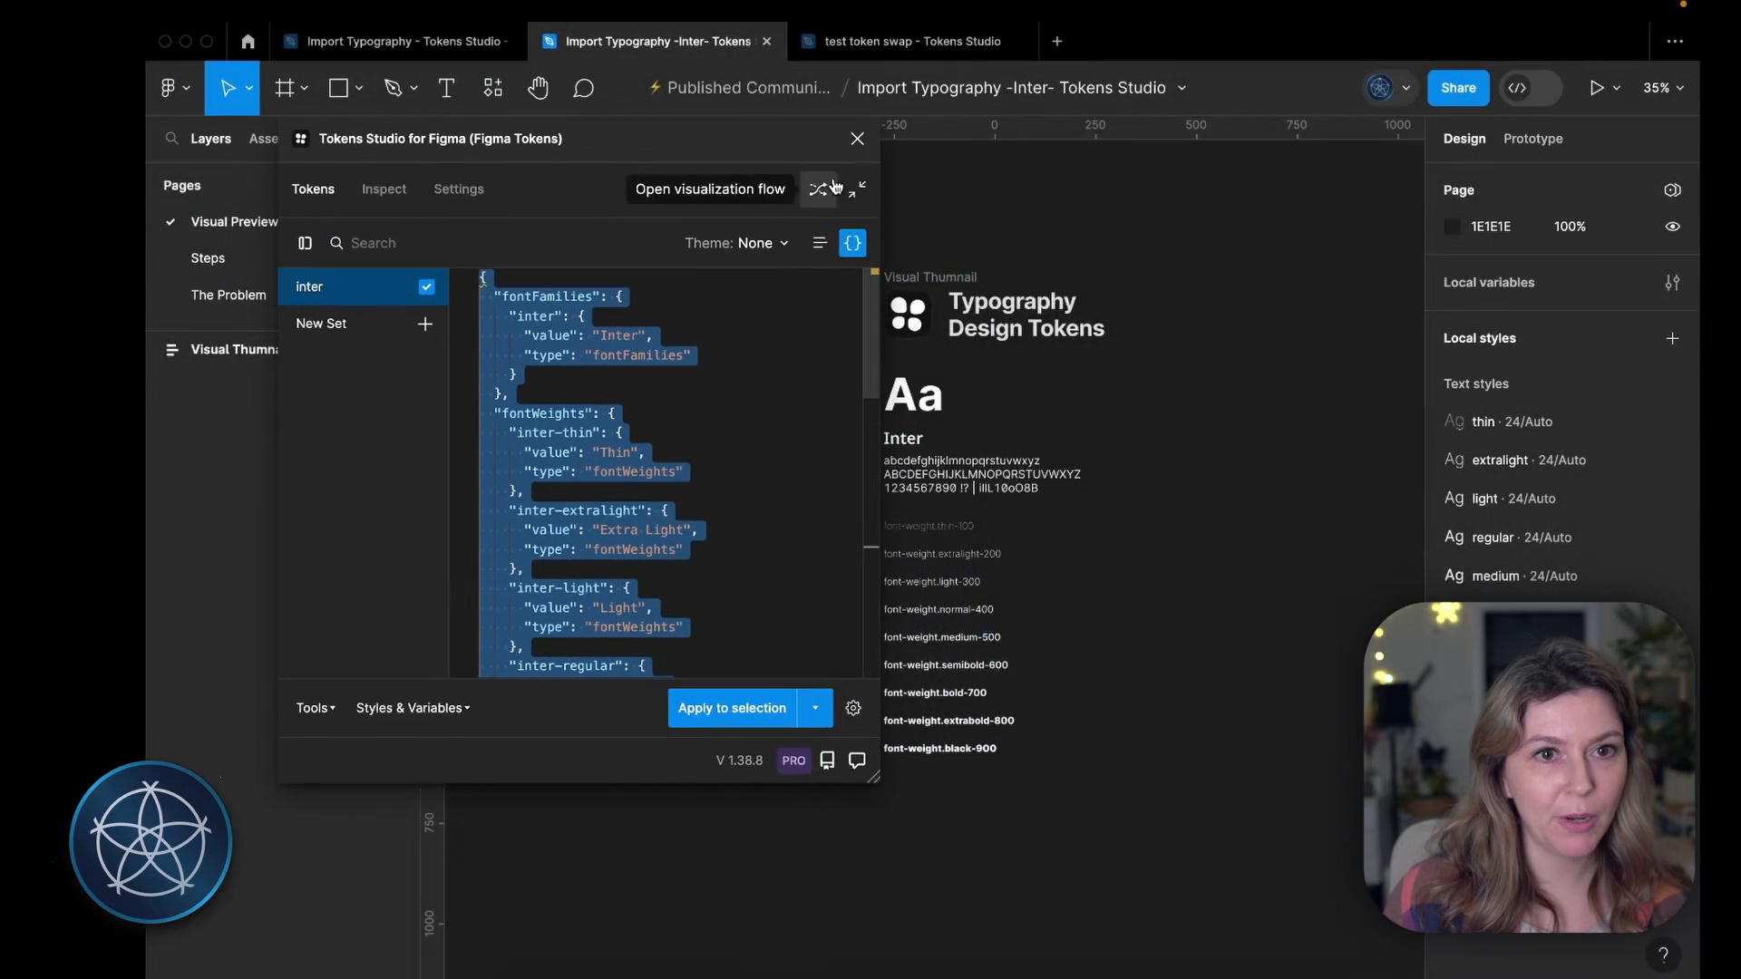
left_click(856, 140)
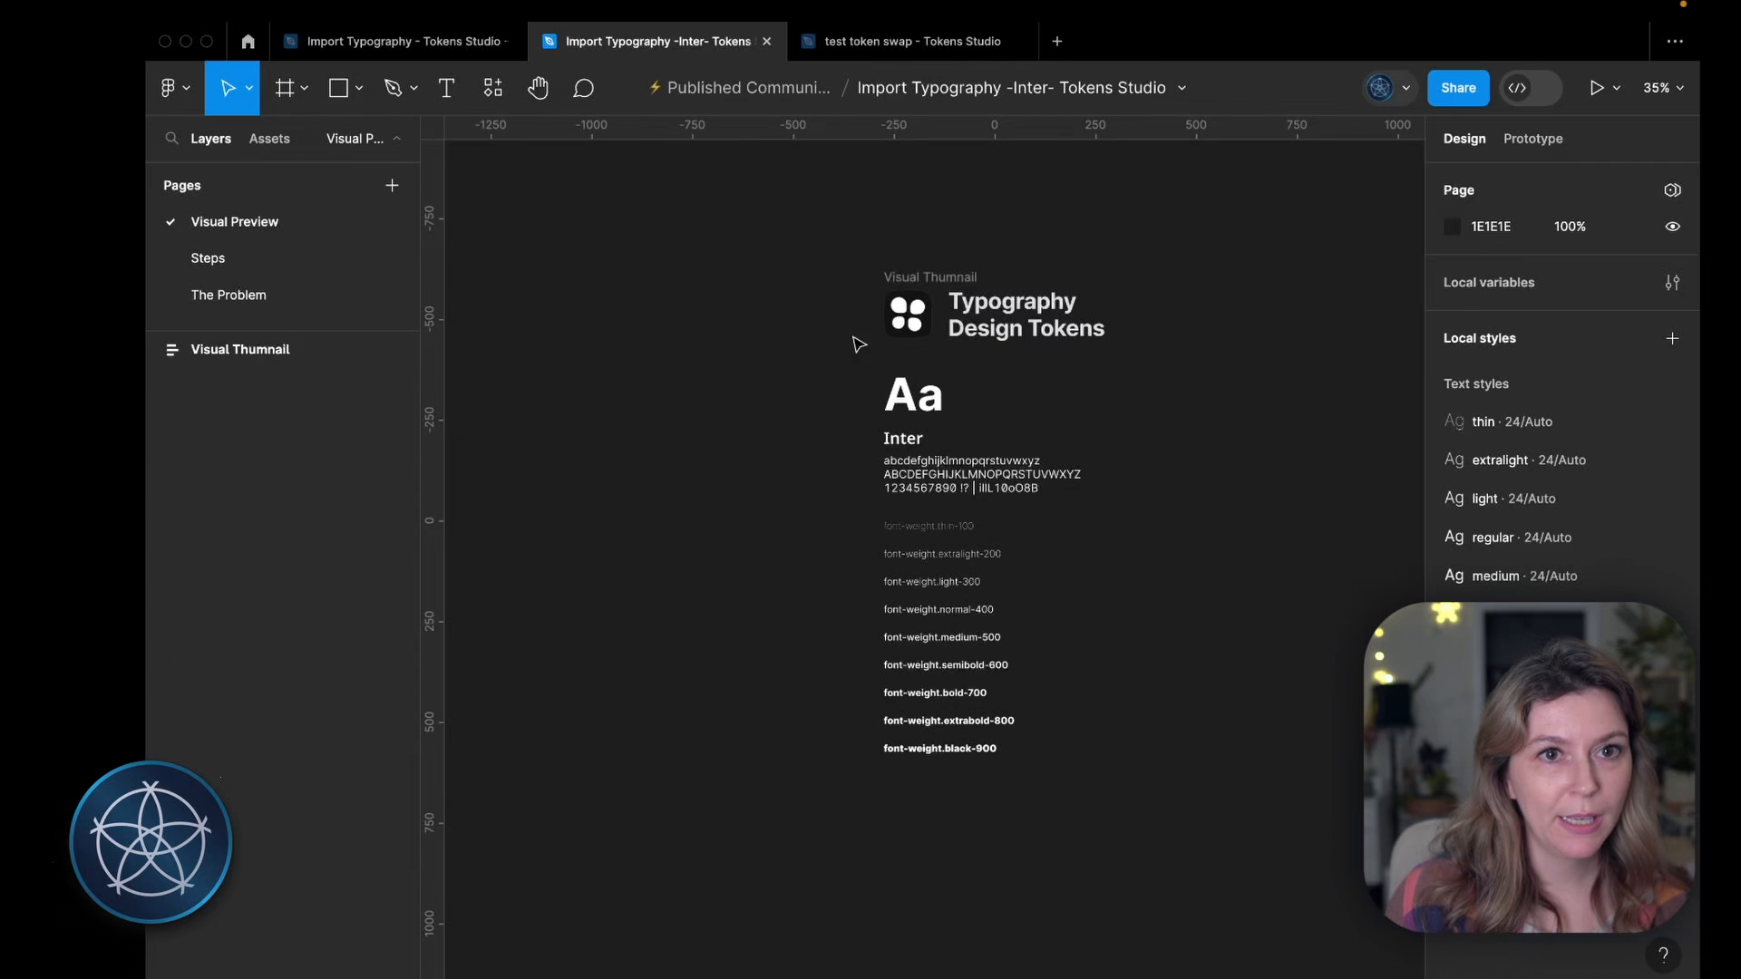
Step: Switch to the test token swap file and open the Tokens Studio for Figma (Figma Tokens) plugin there
left_click(866, 43)
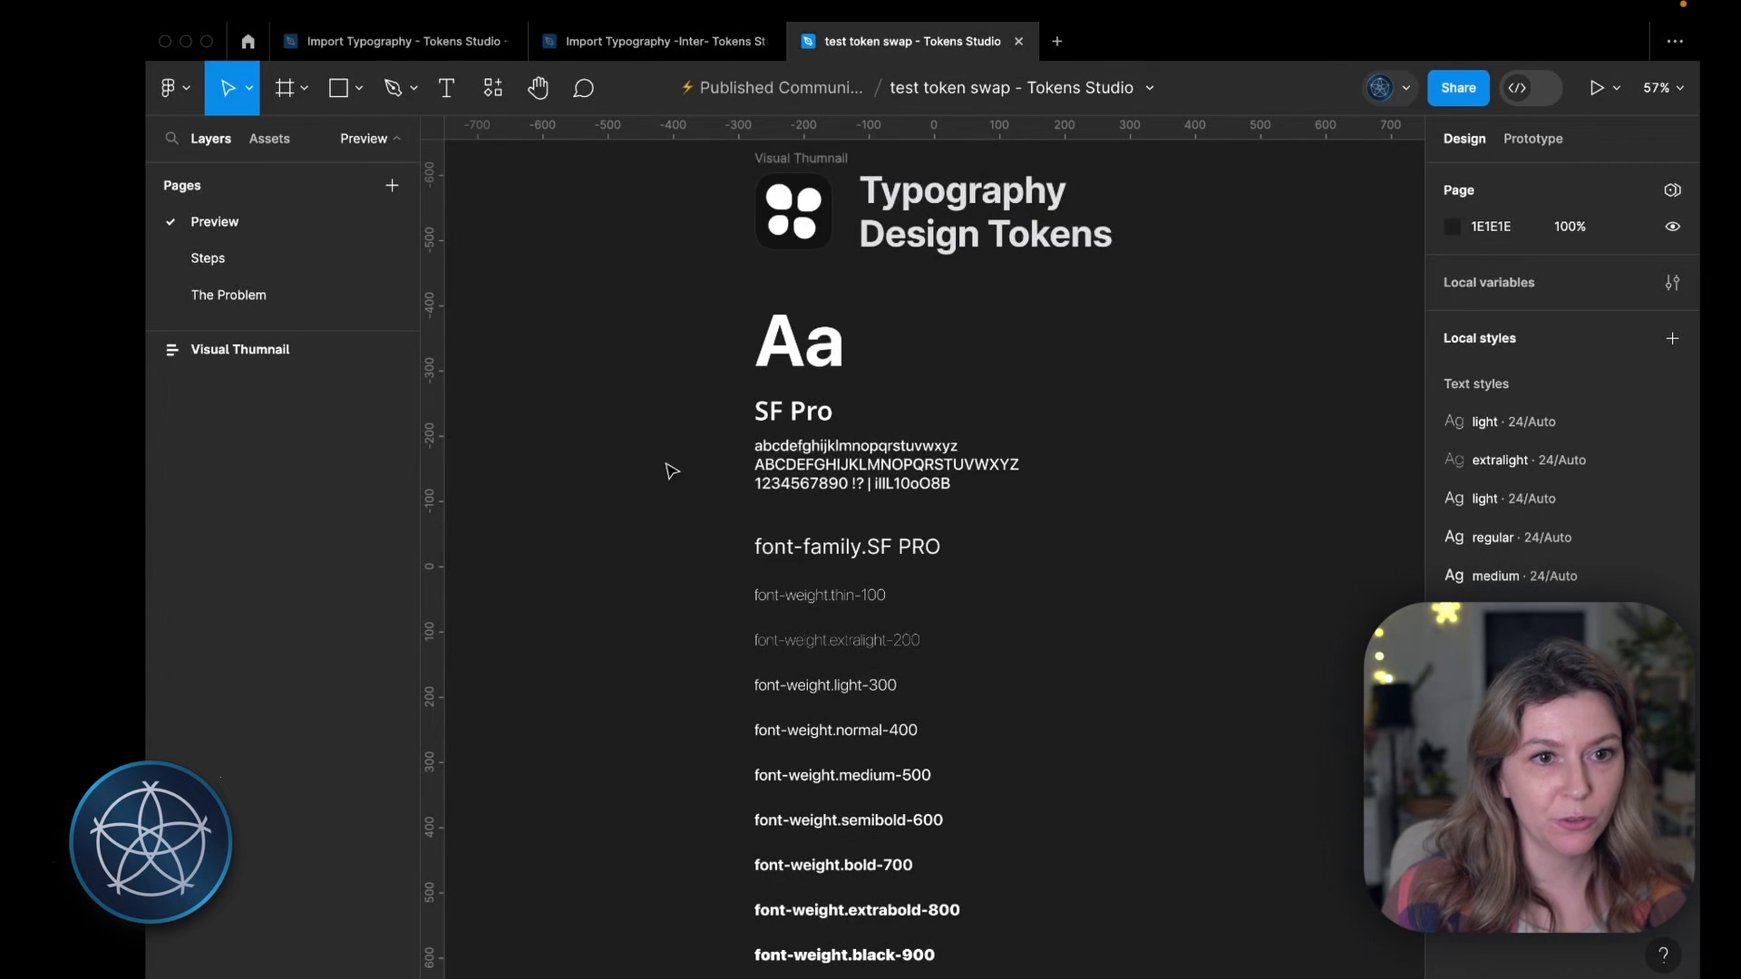
key("super+slash")
type("token")
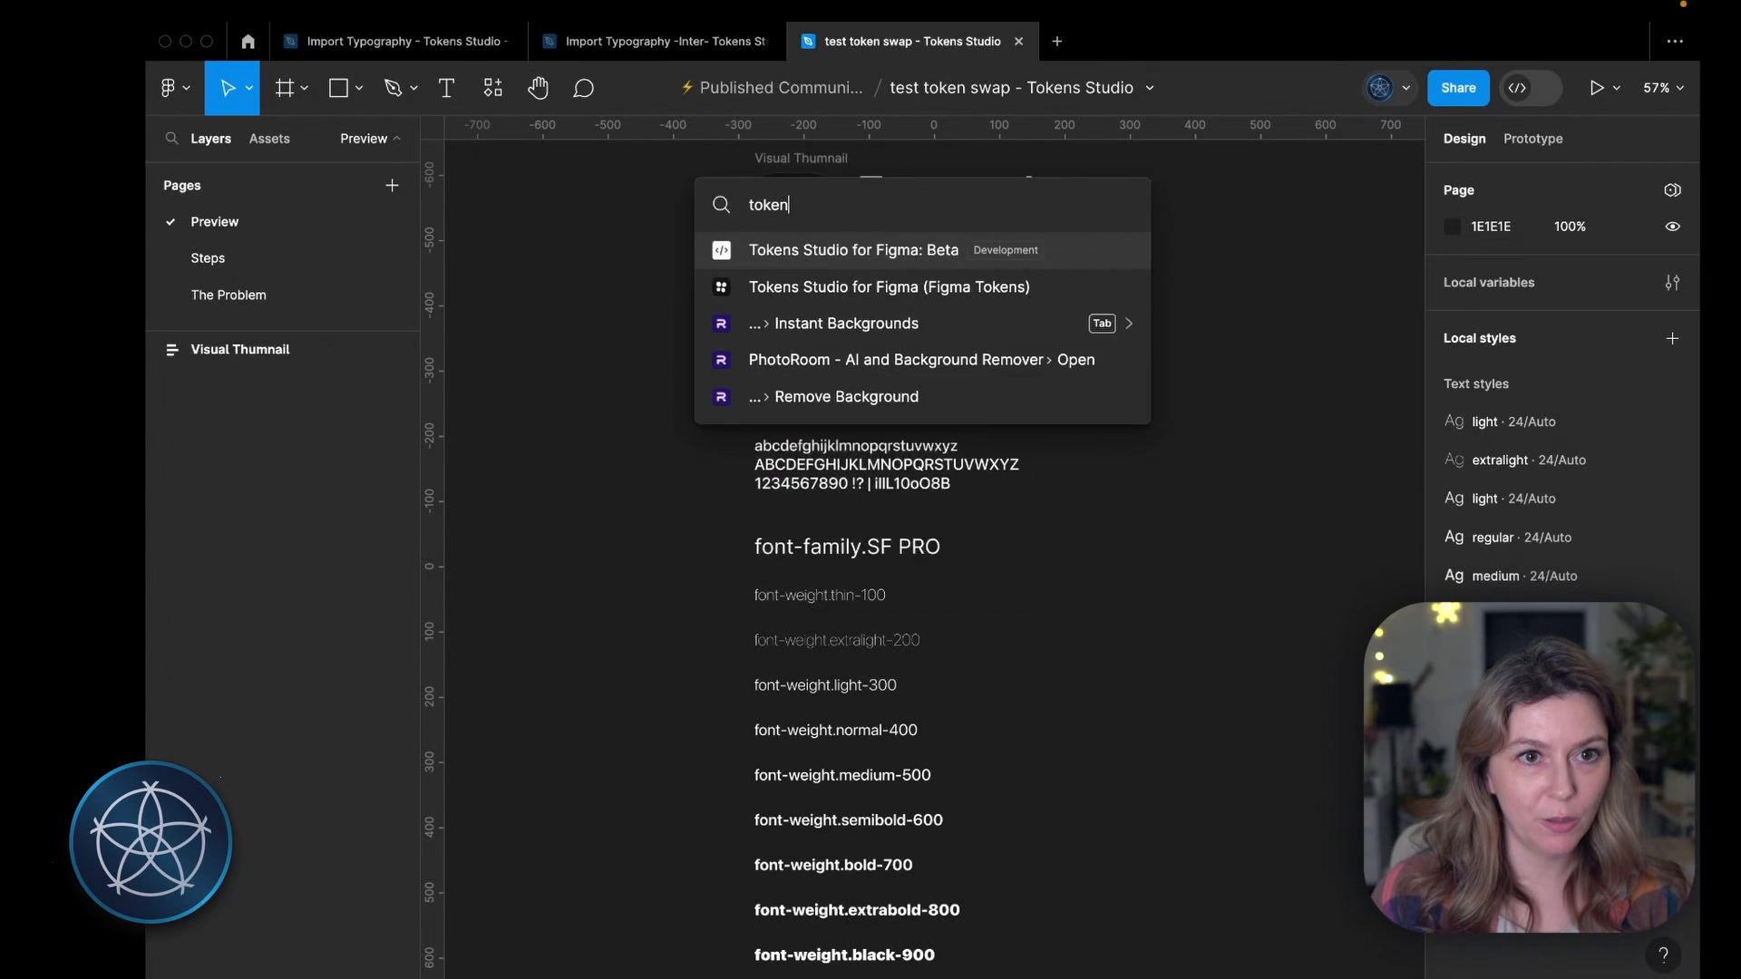
key("Down")
key("Return")
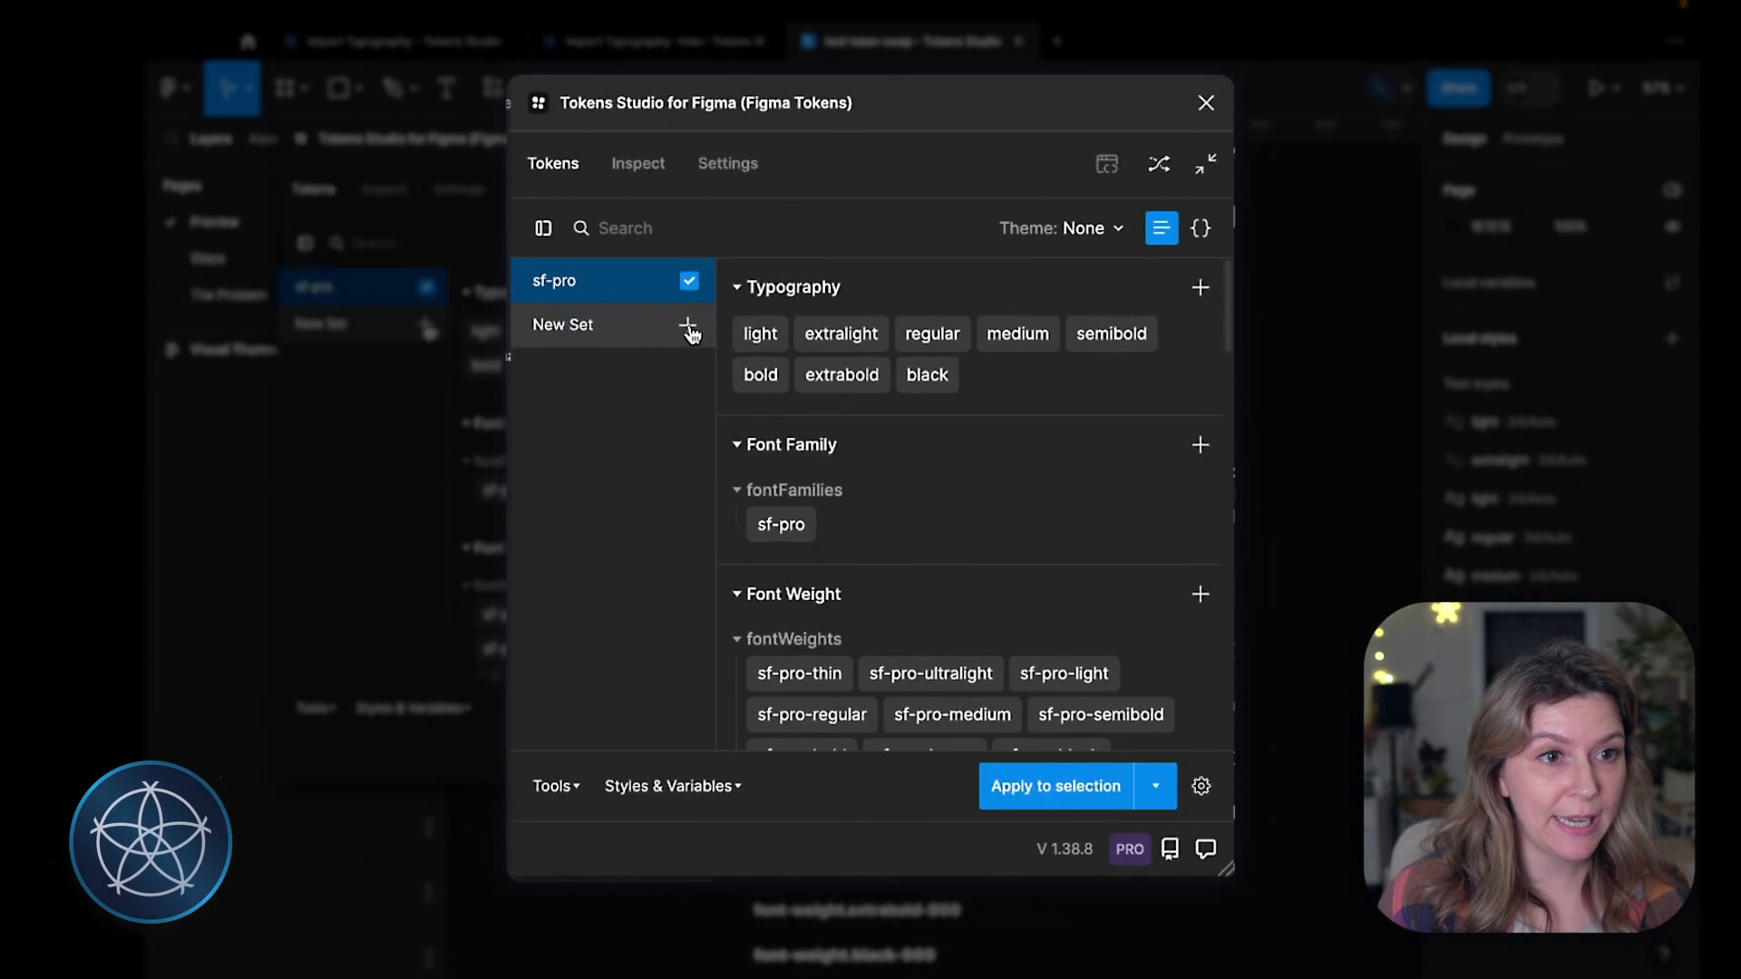
Step: Create a new token set named inter
left_click(426, 328)
type("int")
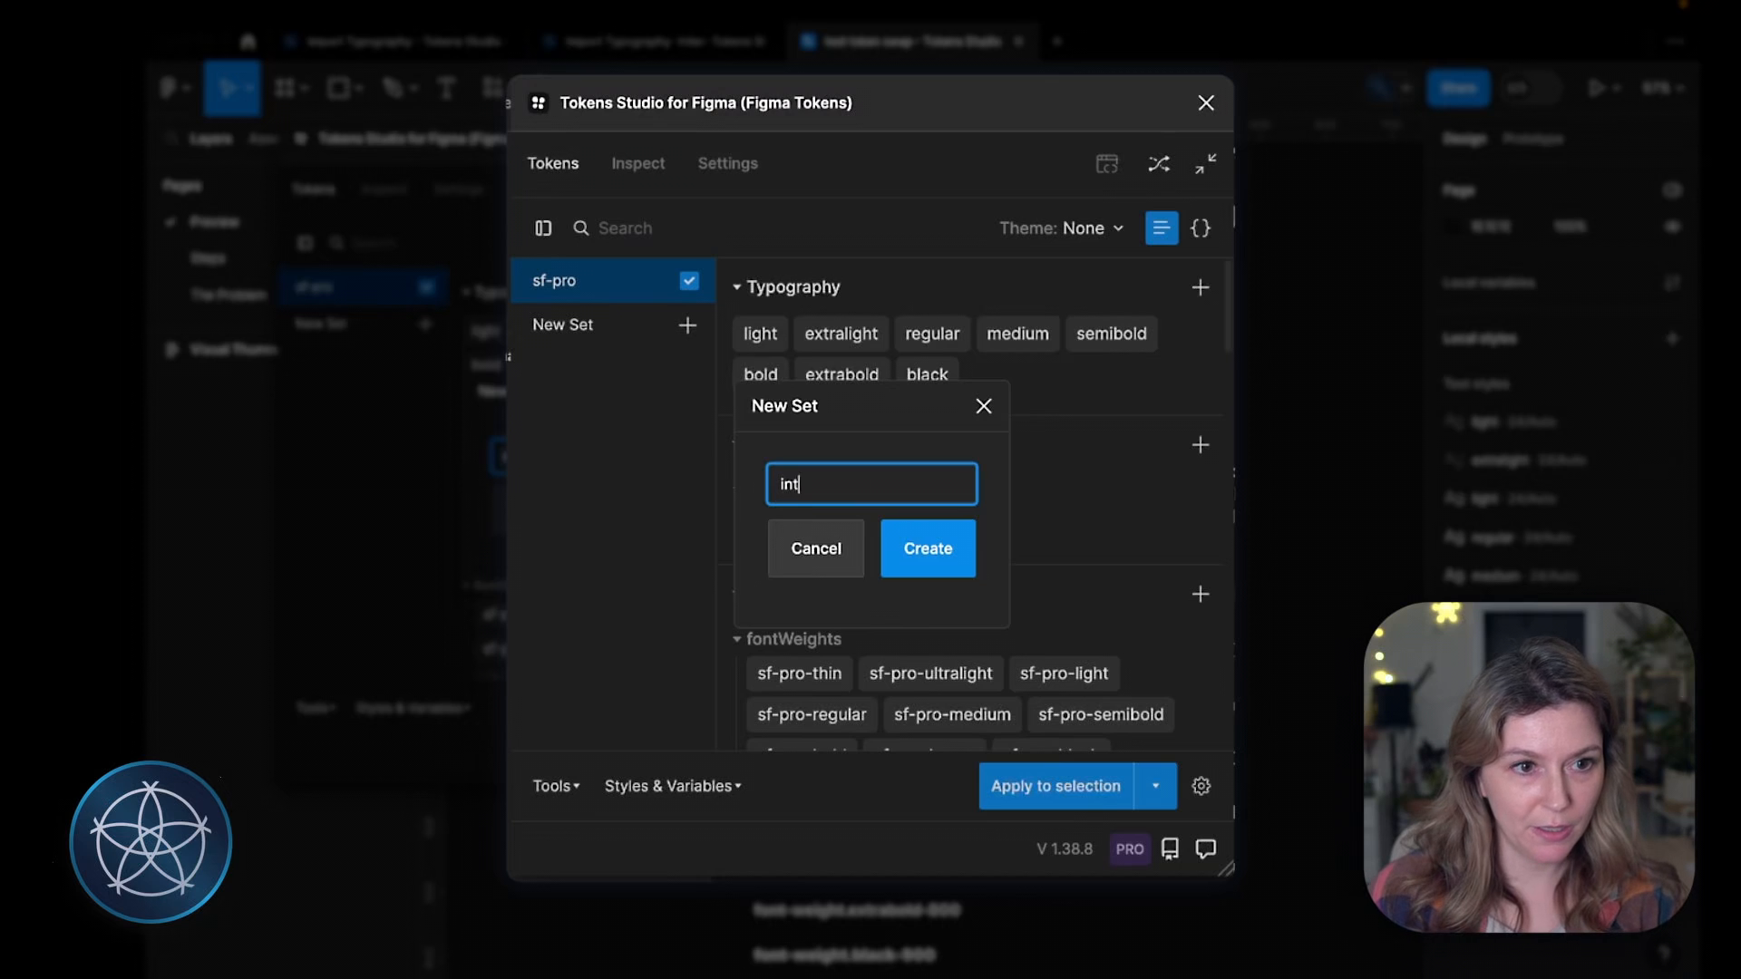
type("er")
key("Return")
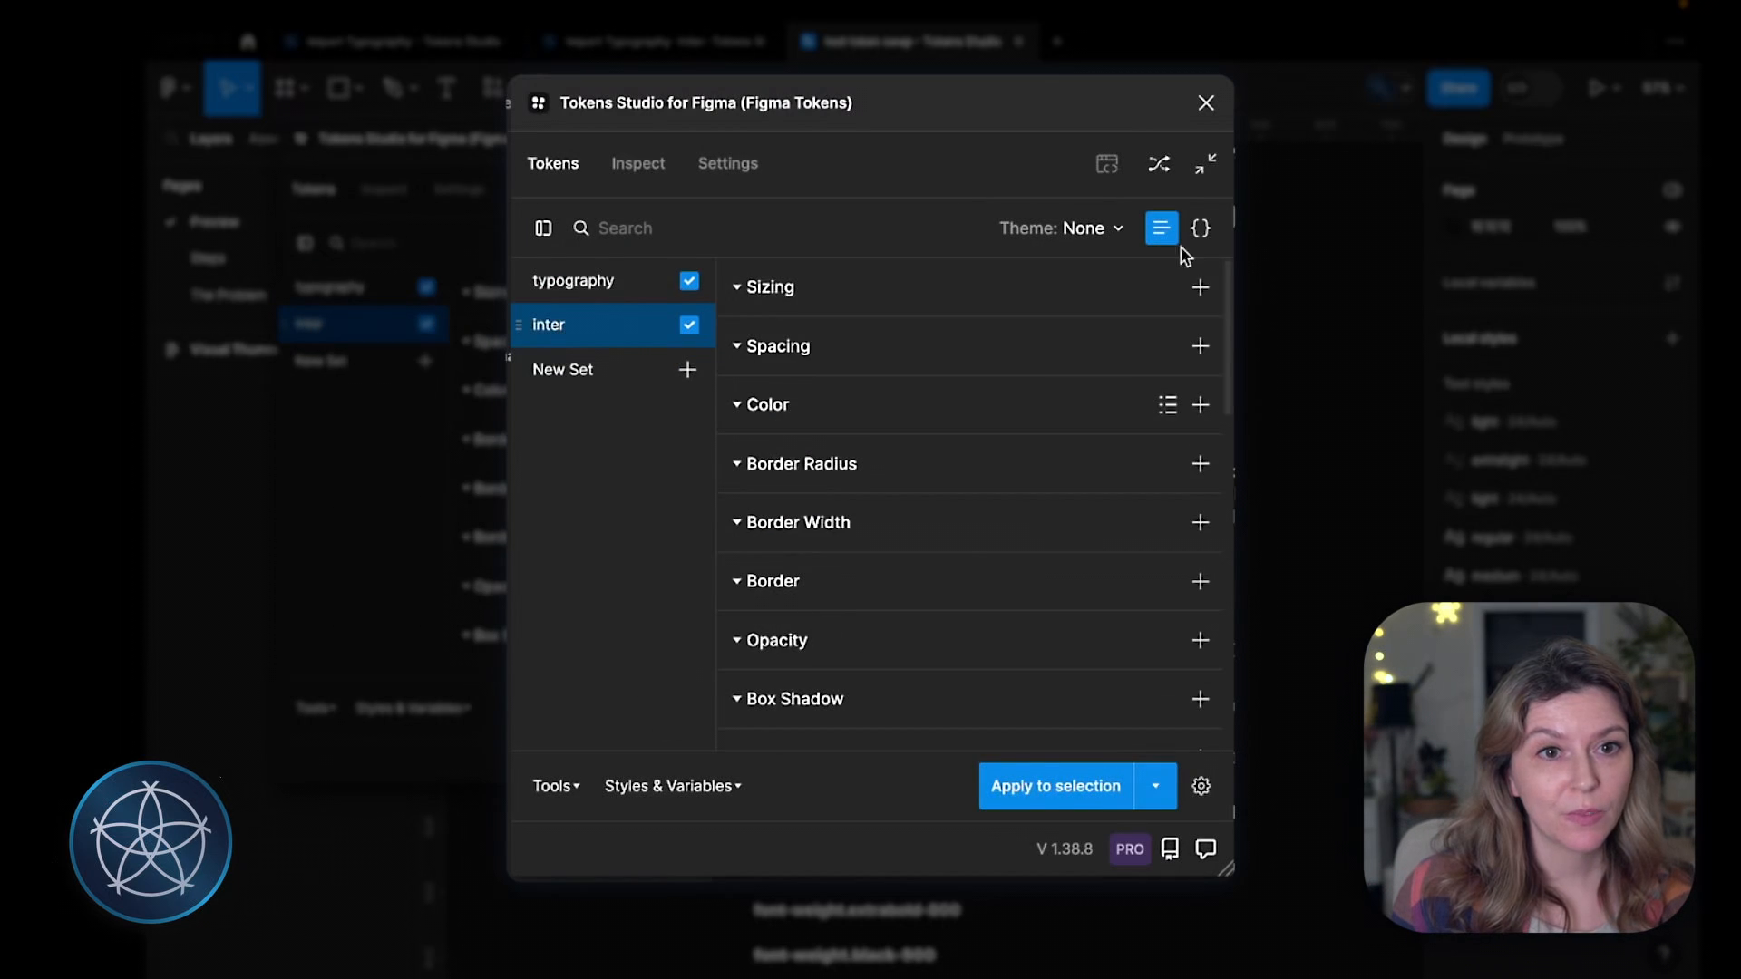
Step: Replace the inter set's empty JSON with the copied token JSON, save it, and return to the token listing
left_click(1201, 232)
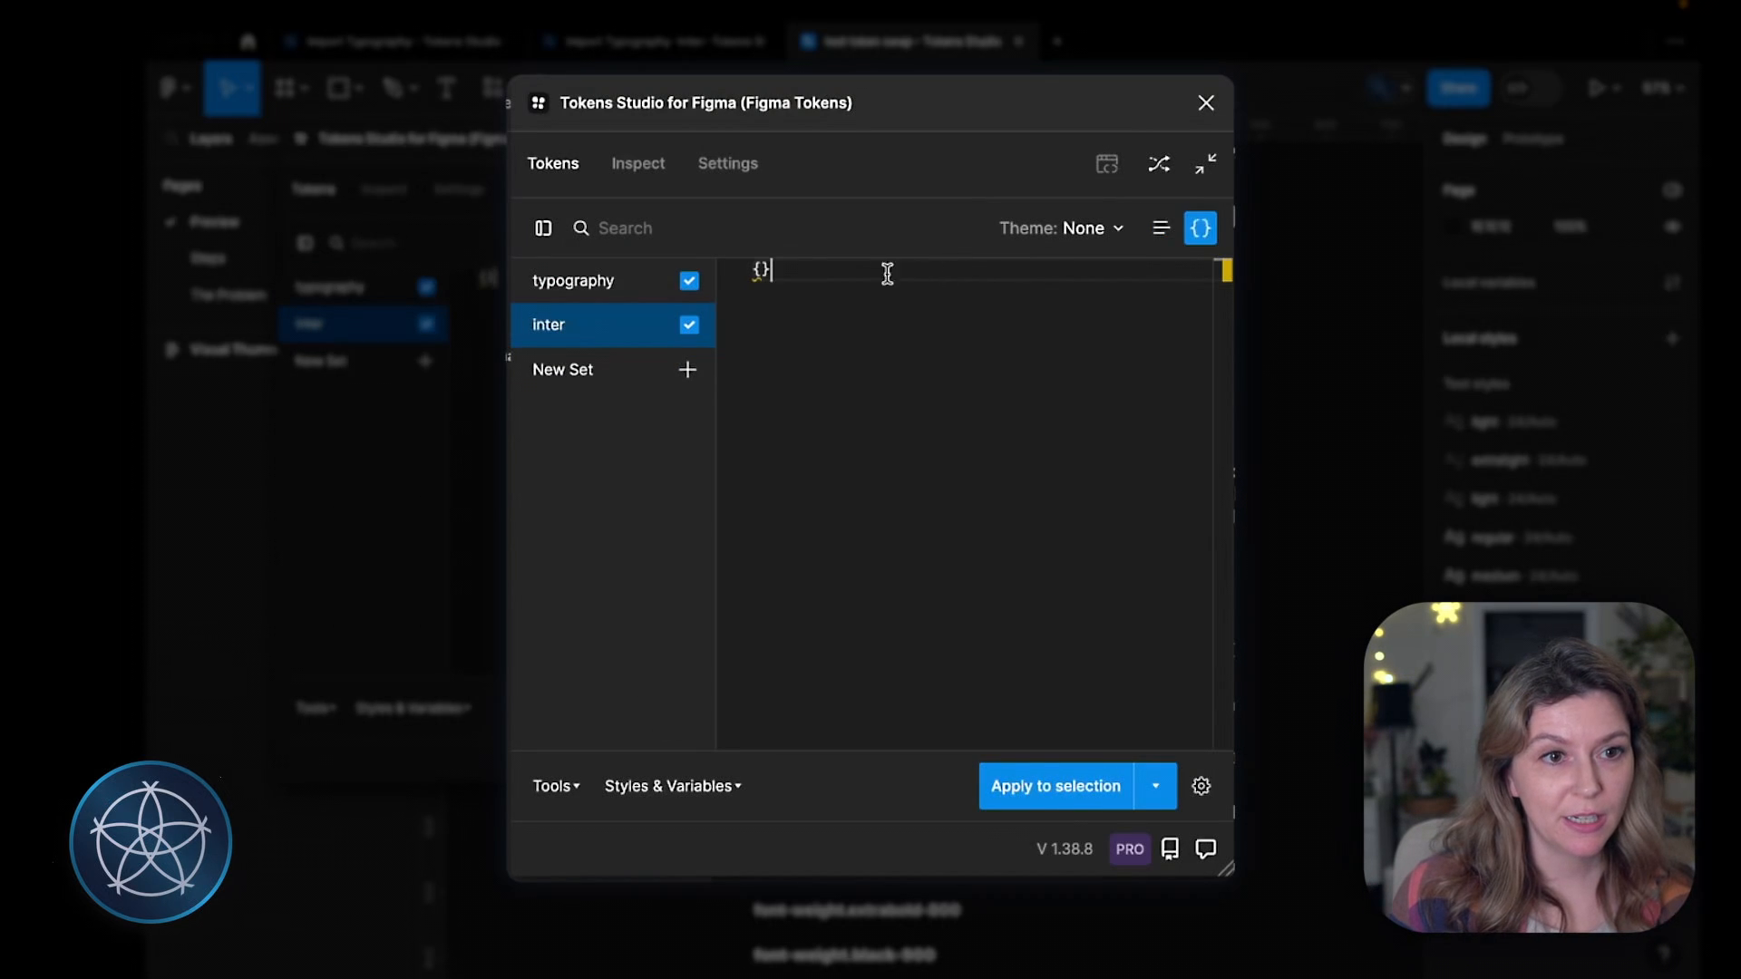
left_click_drag(887, 274, 738, 277)
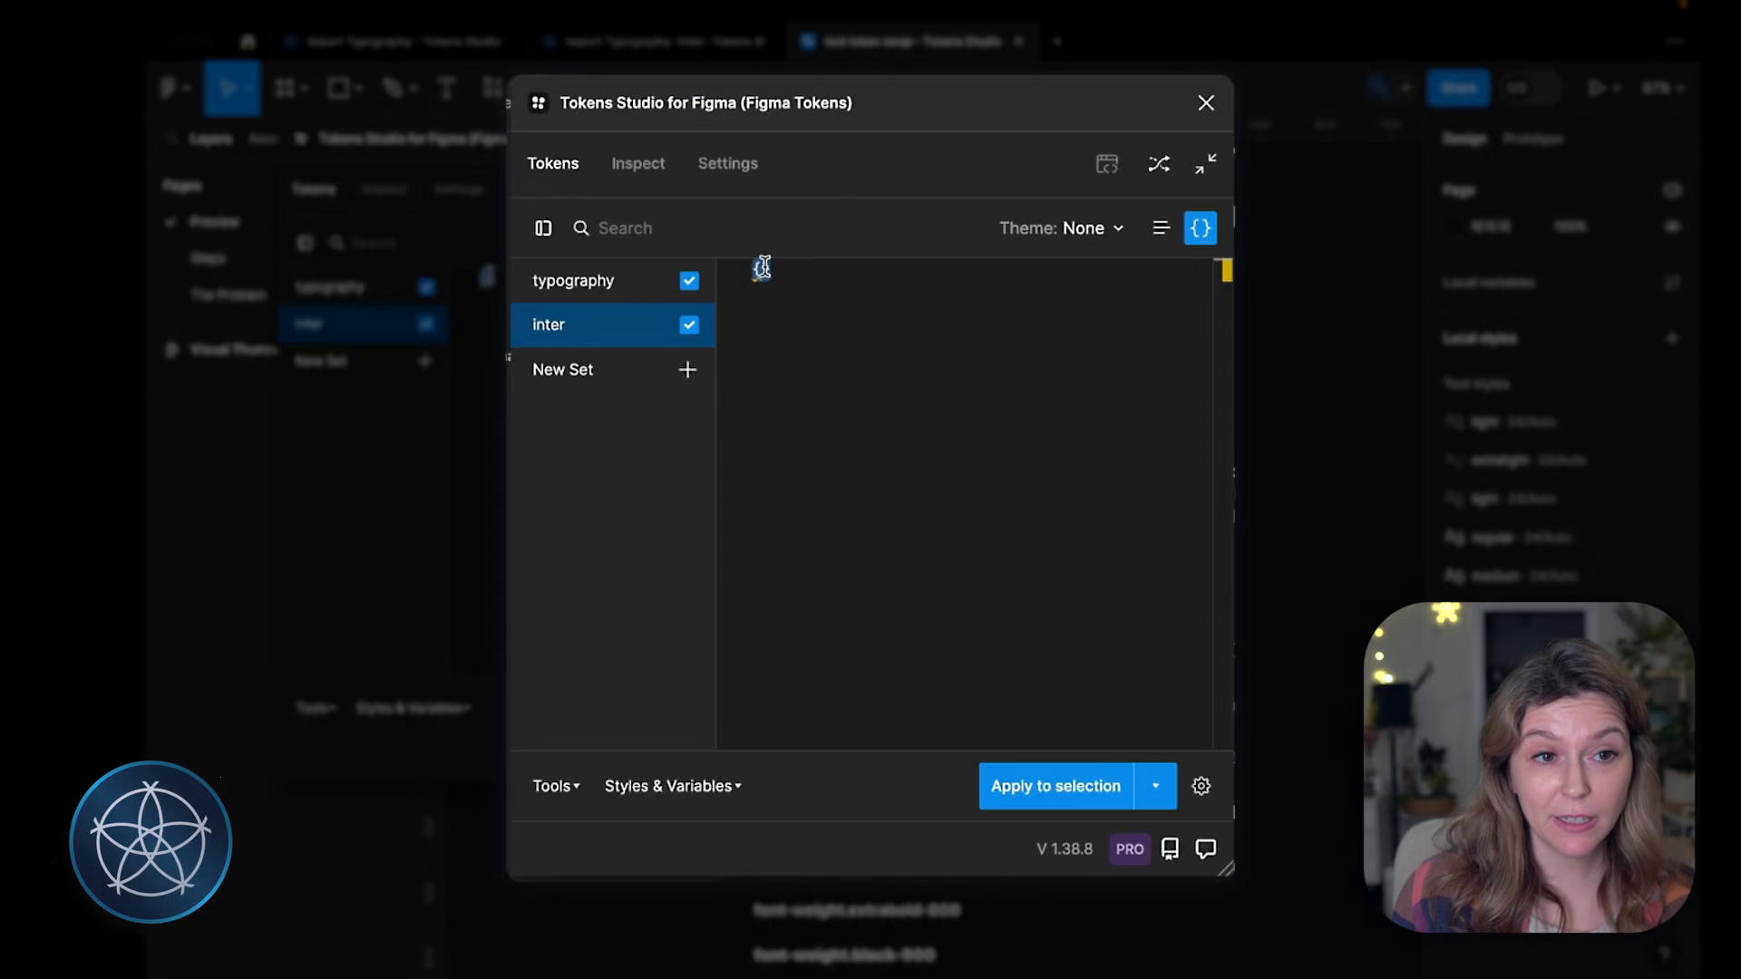
key("BackSpace")
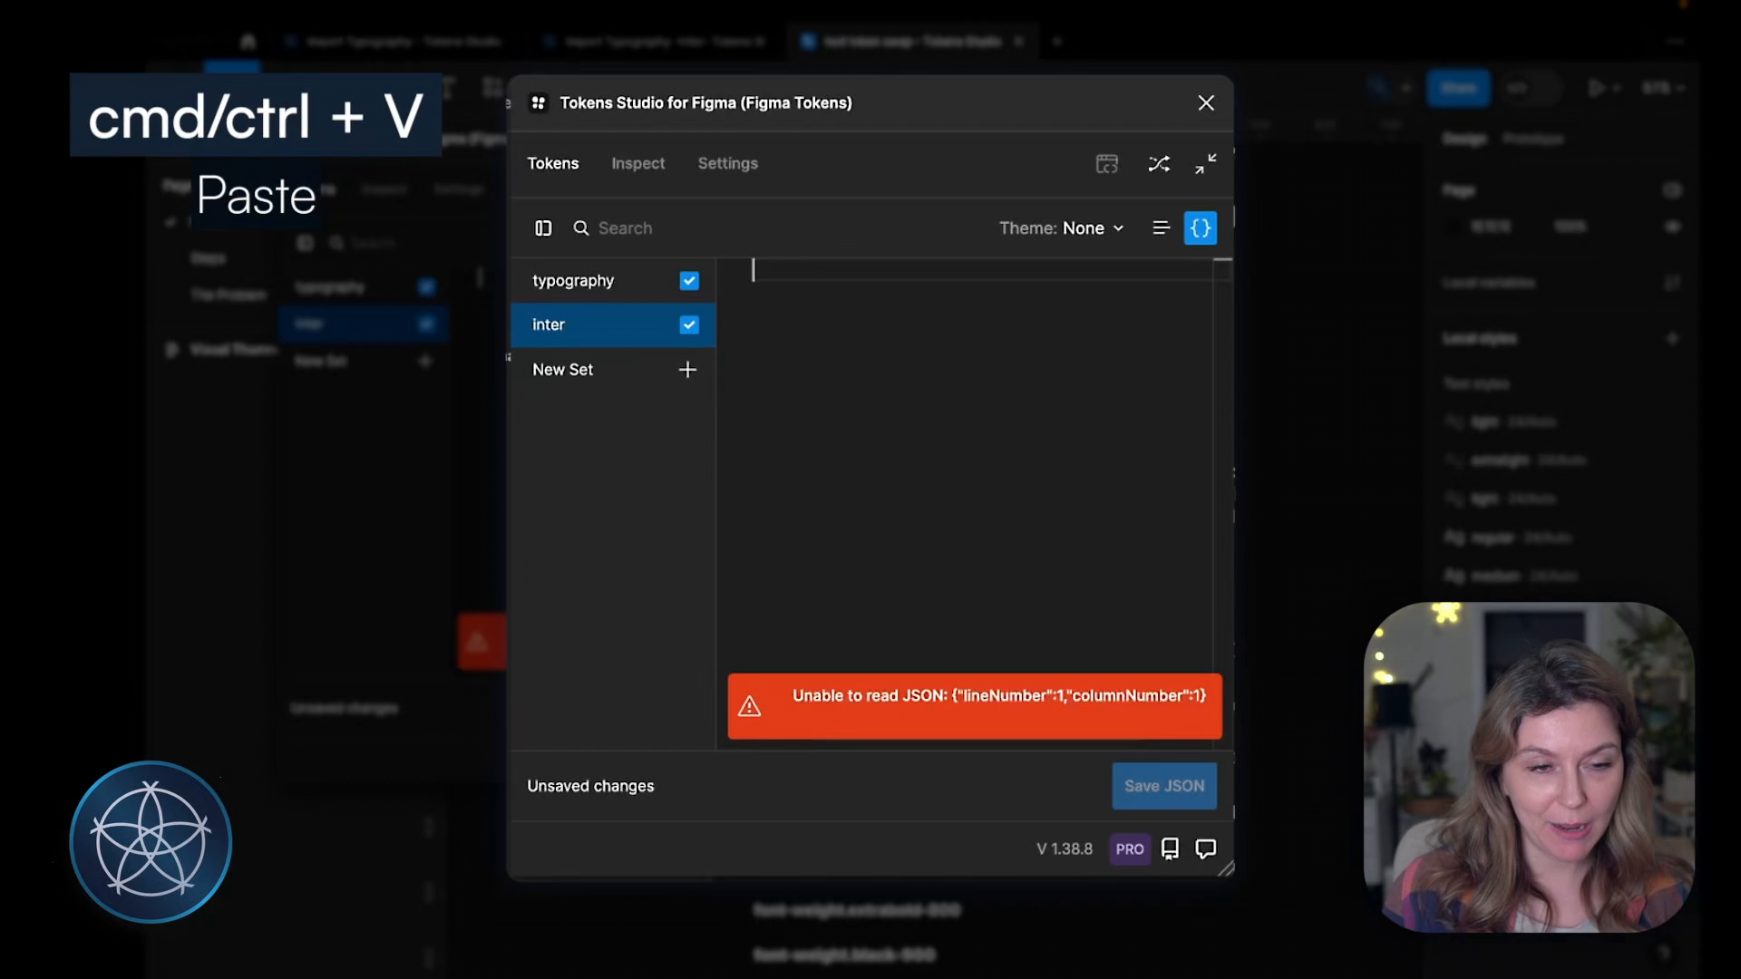
key("ctrl+v")
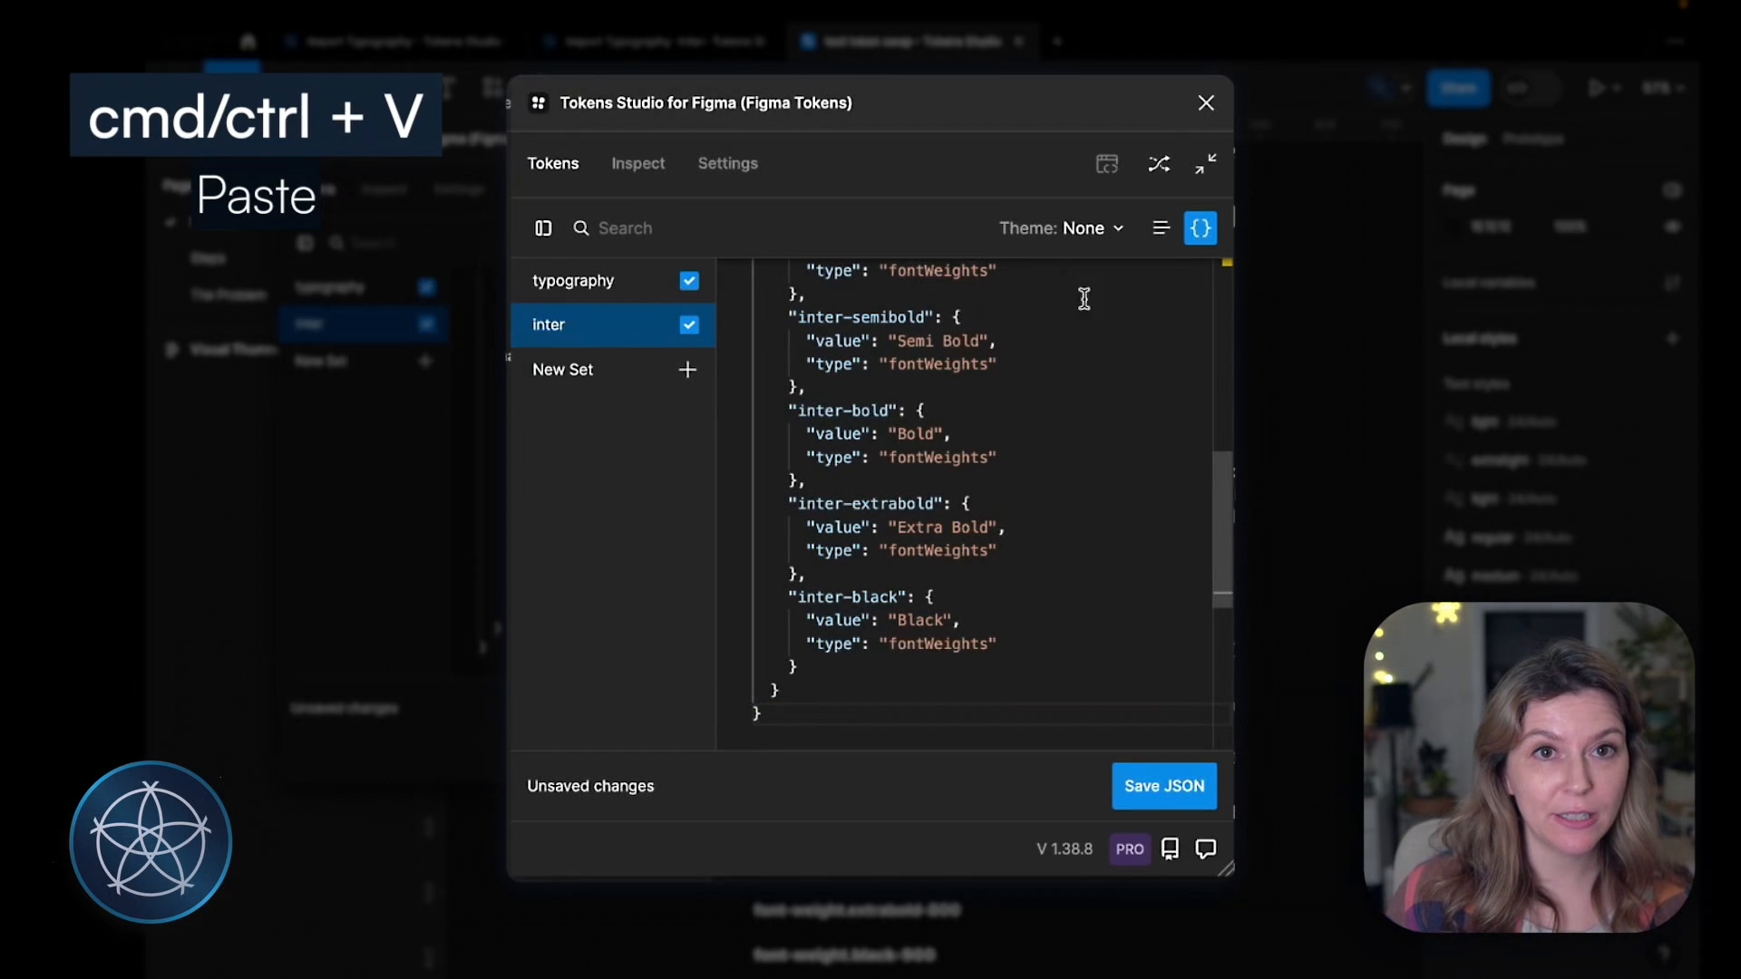
left_click(1167, 797)
left_click(1161, 229)
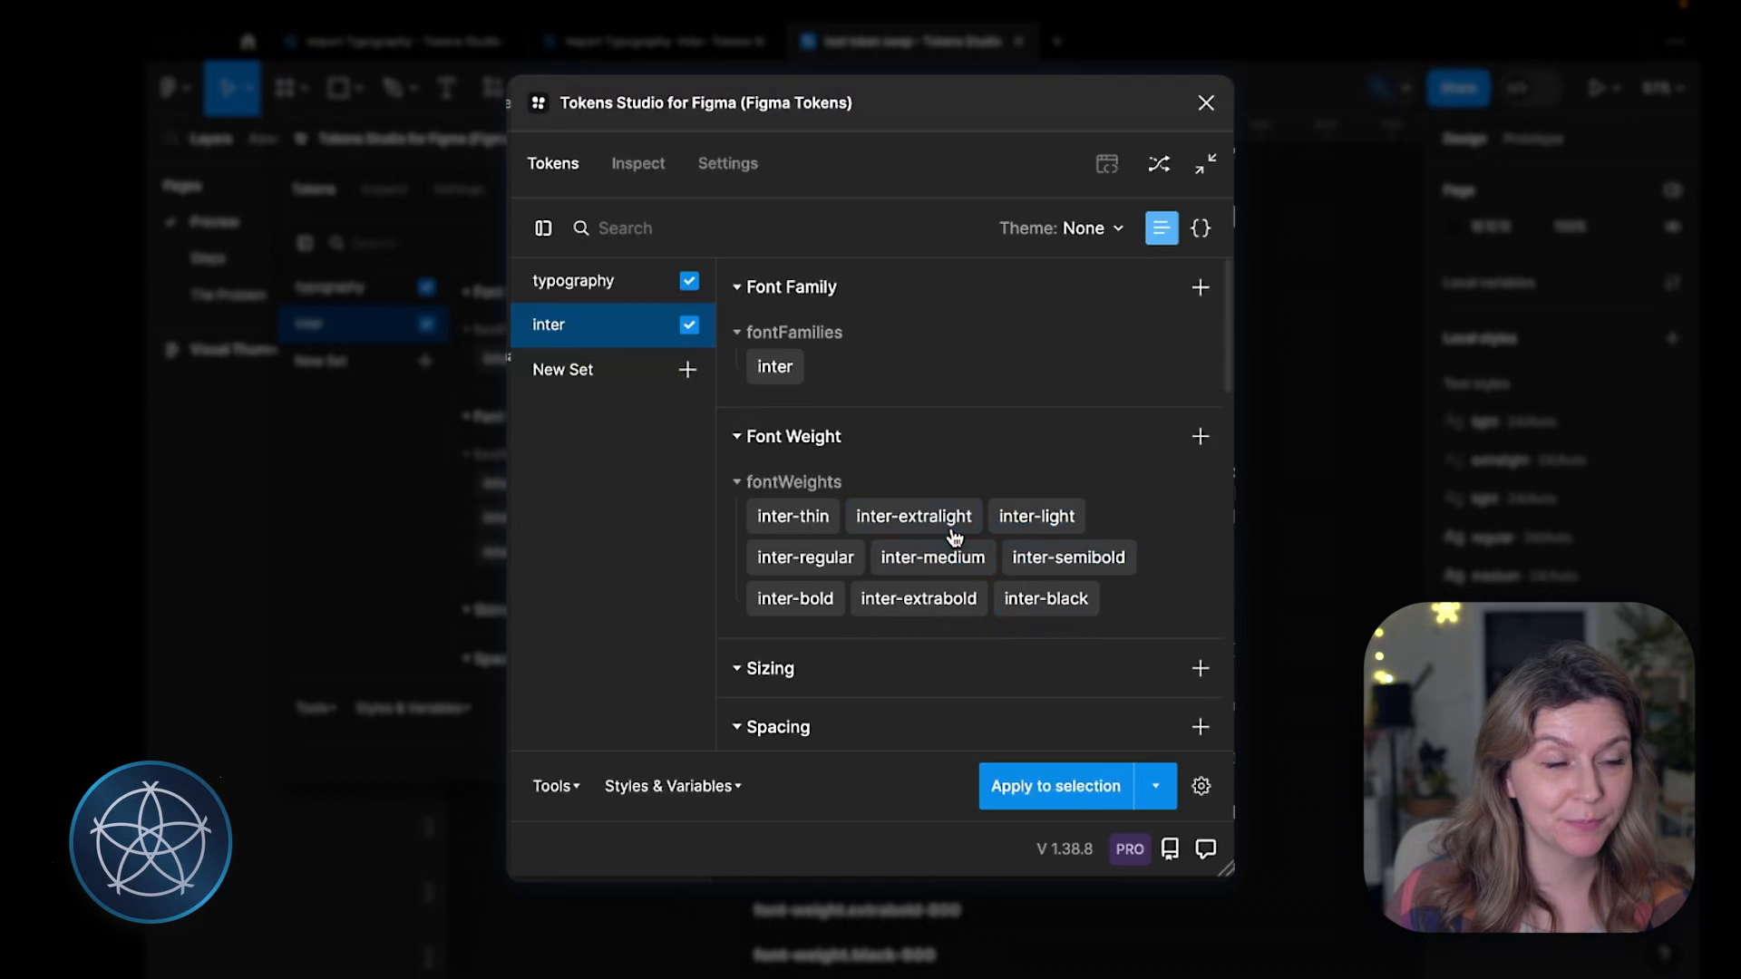
Step: Examine the font and weight references of the light and bold typography tokens in the typography set
left_click(589, 289)
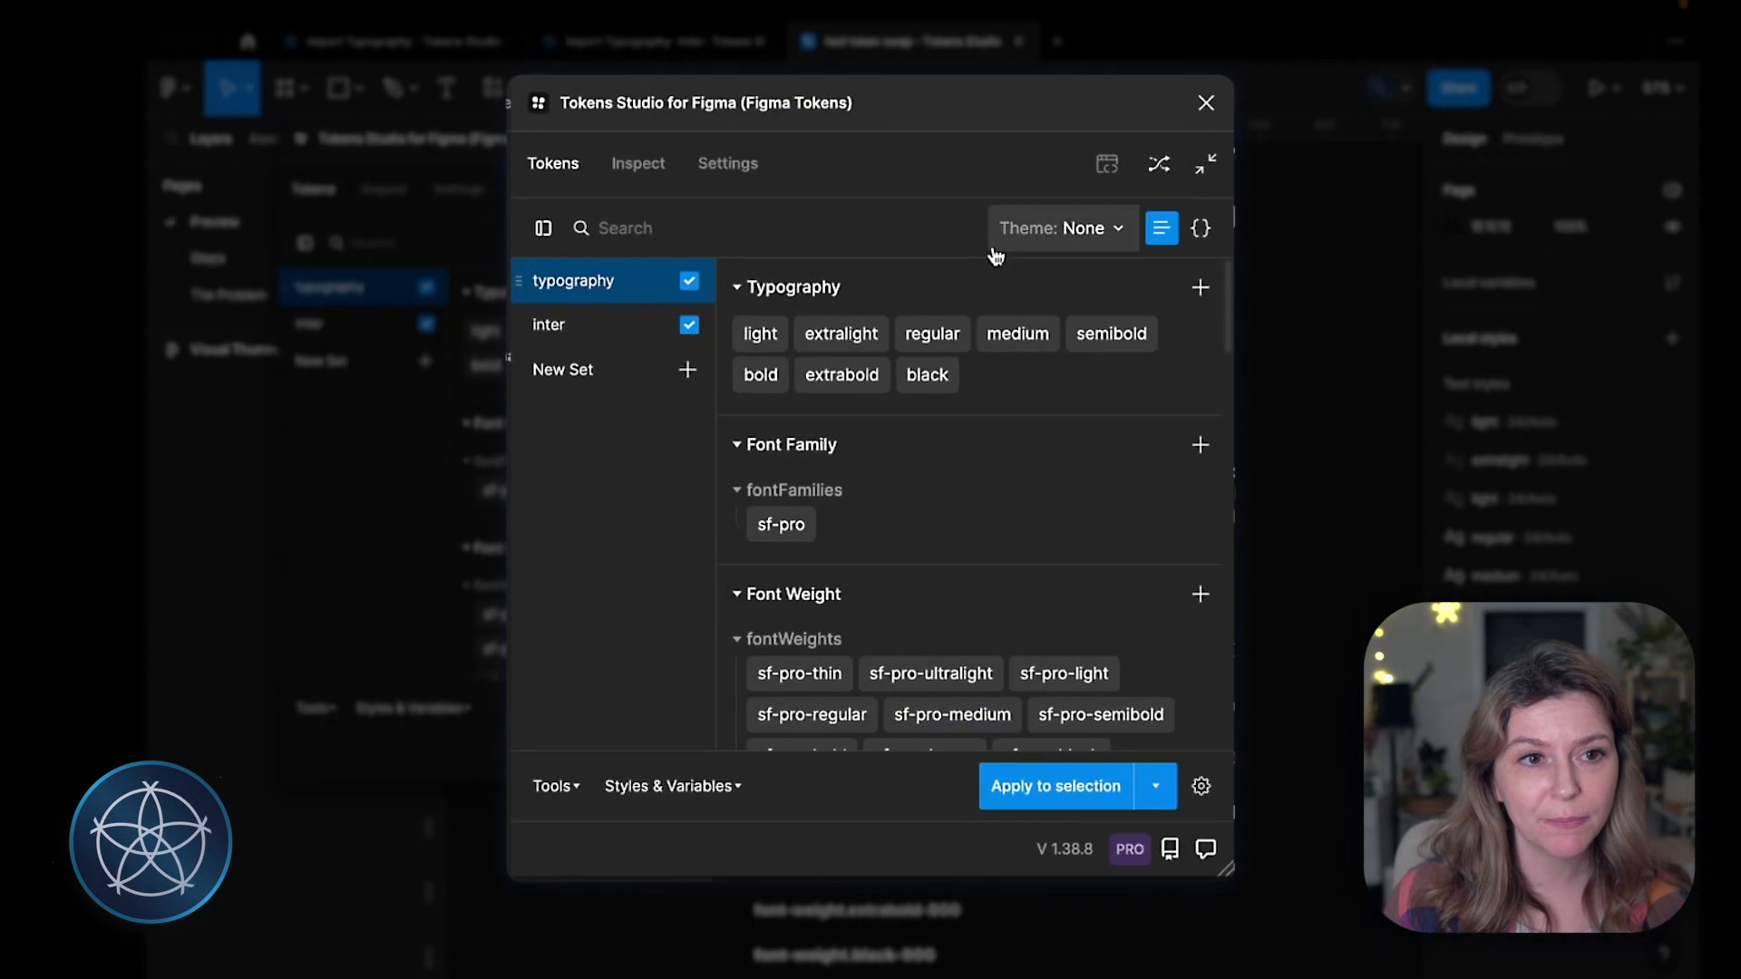
mouse_move(745, 341)
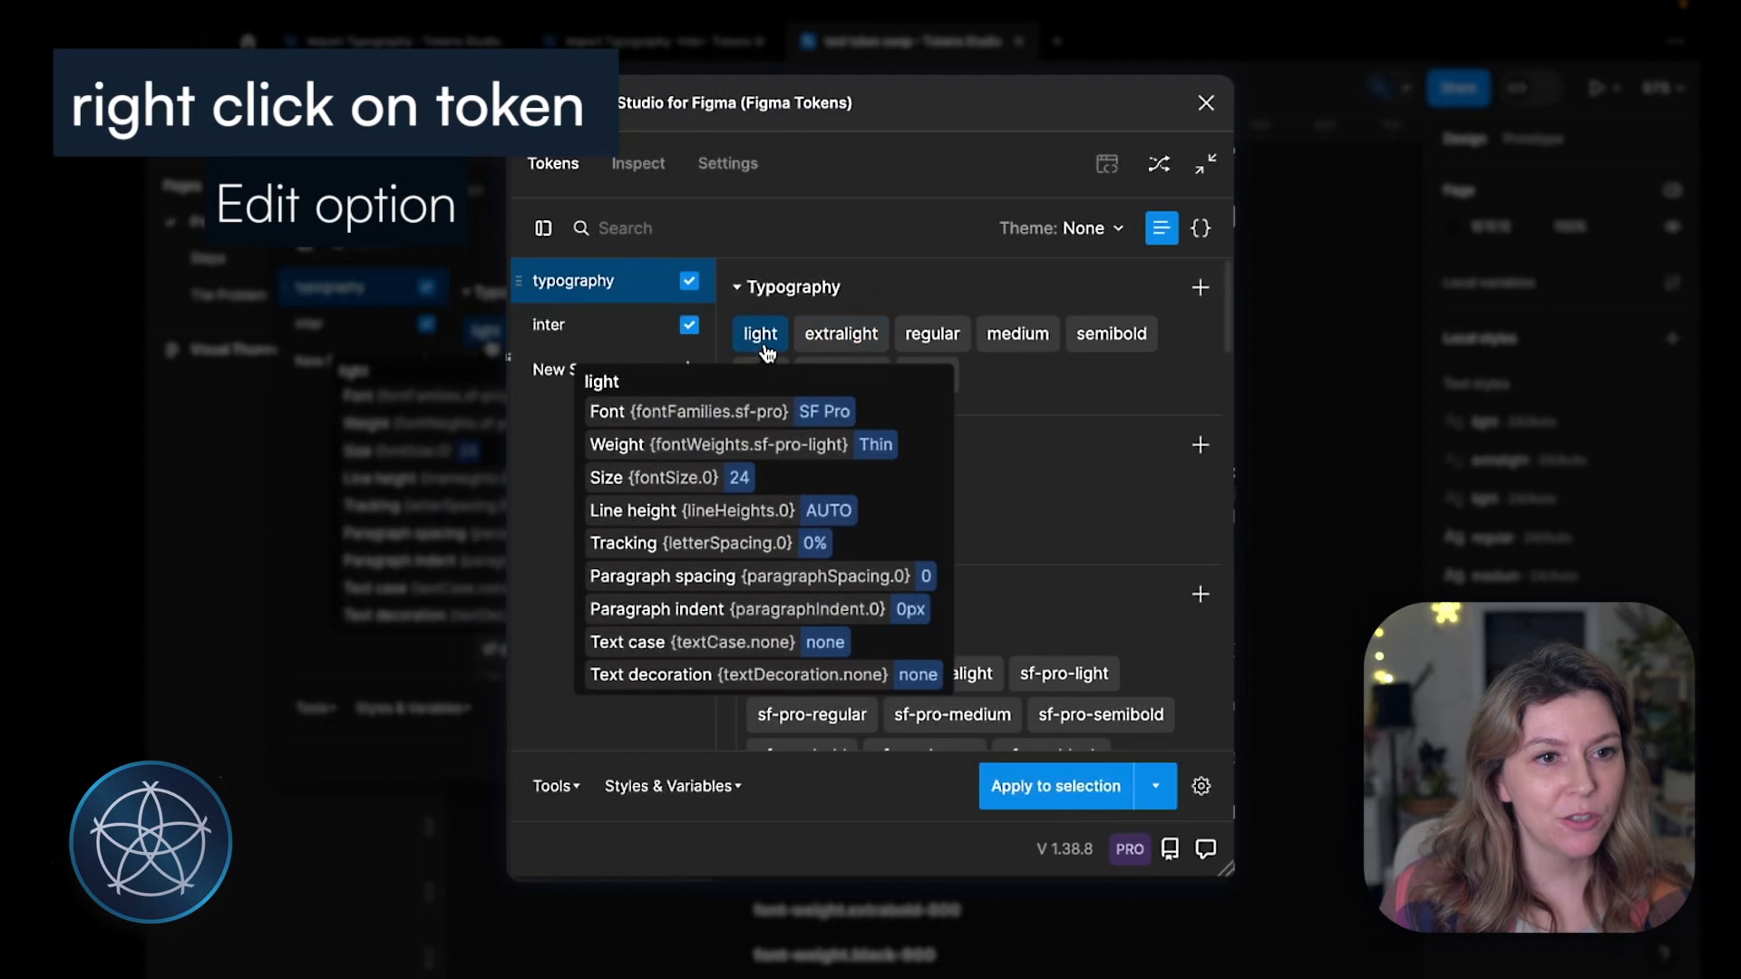
right_click(768, 341)
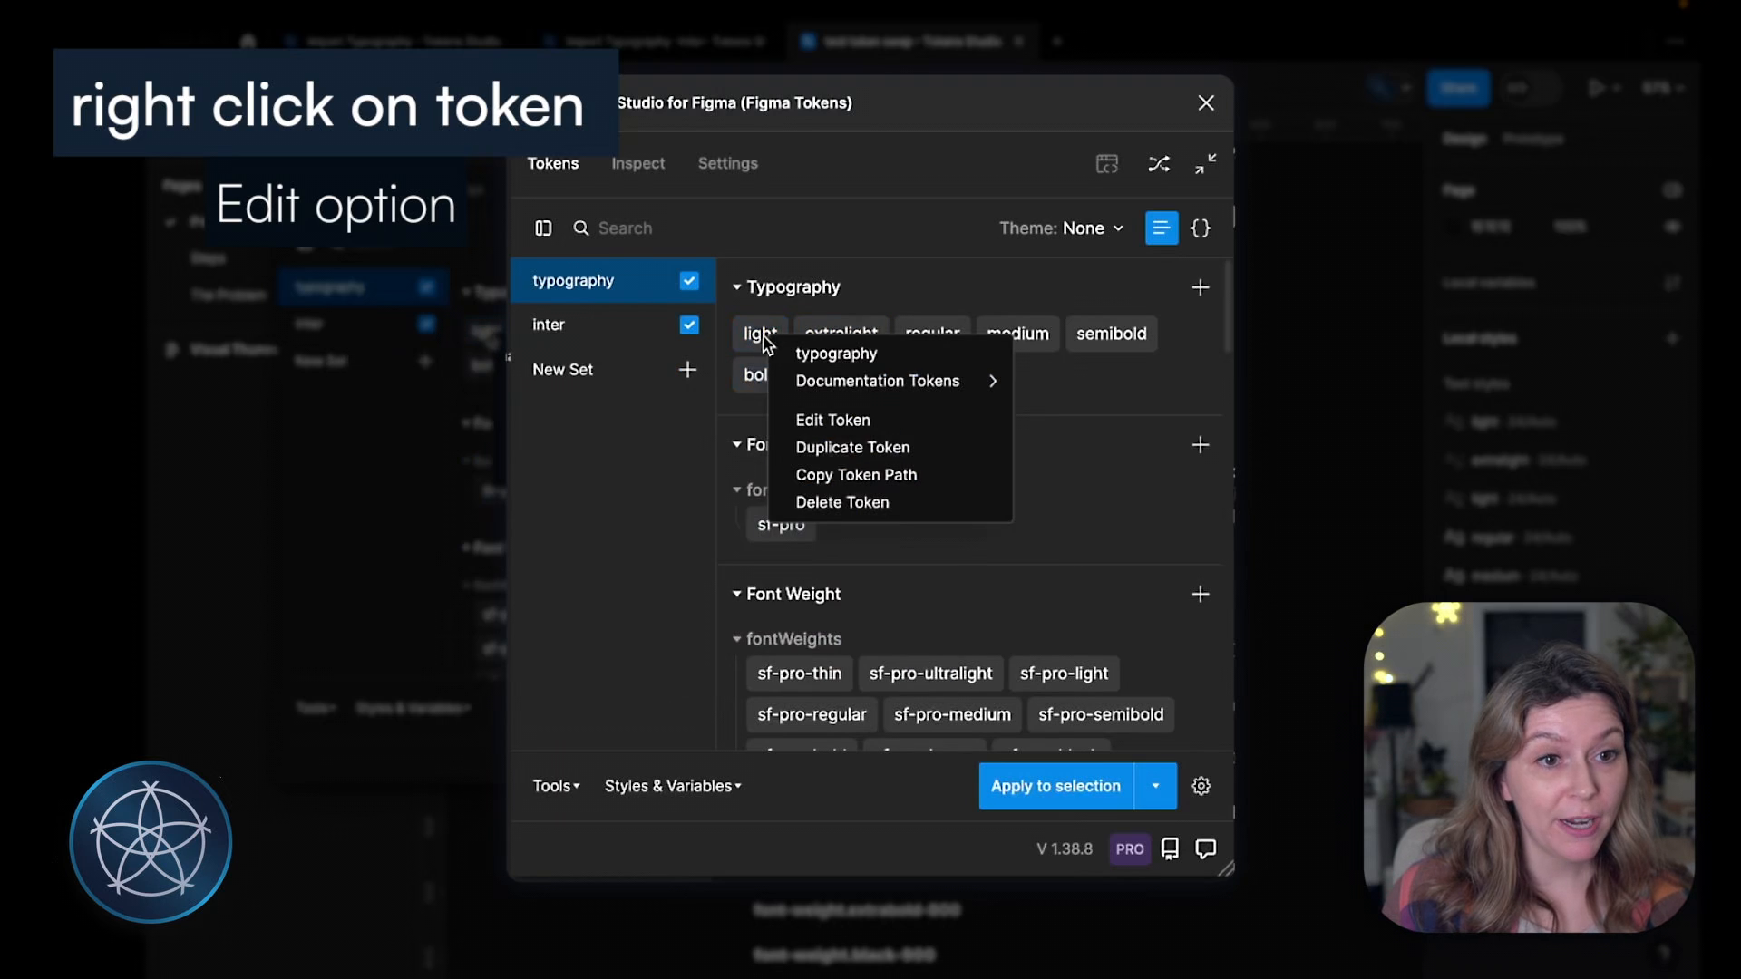
left_click(866, 424)
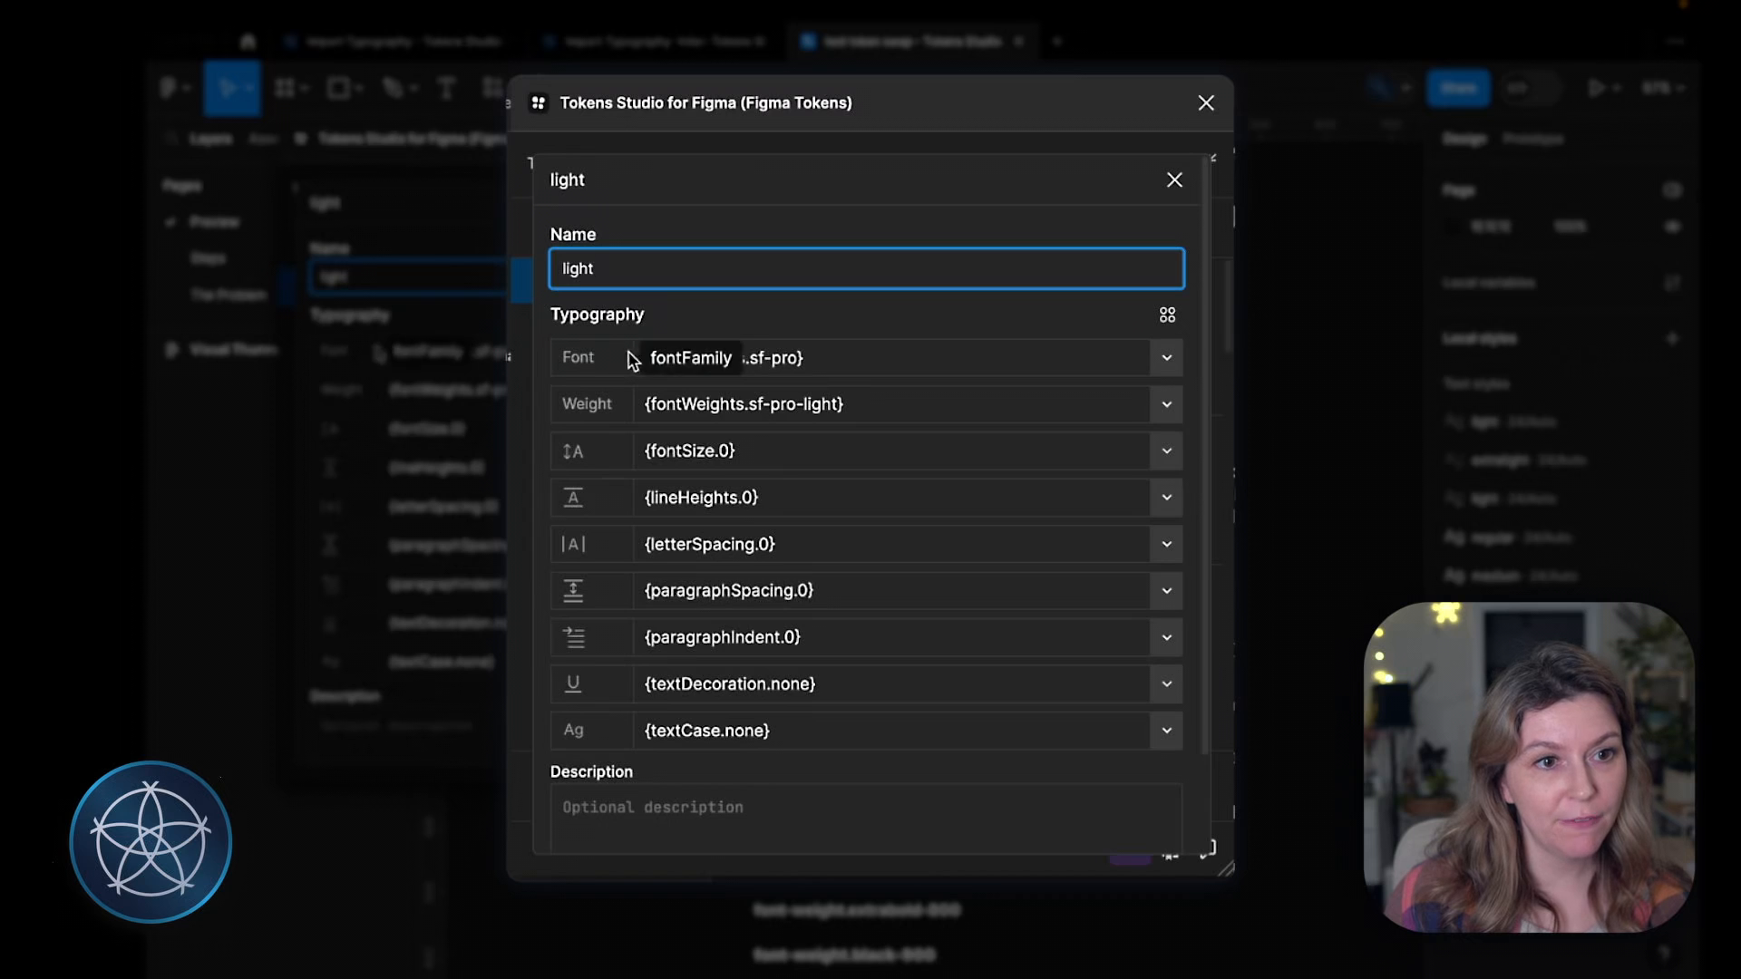
left_click(1172, 177)
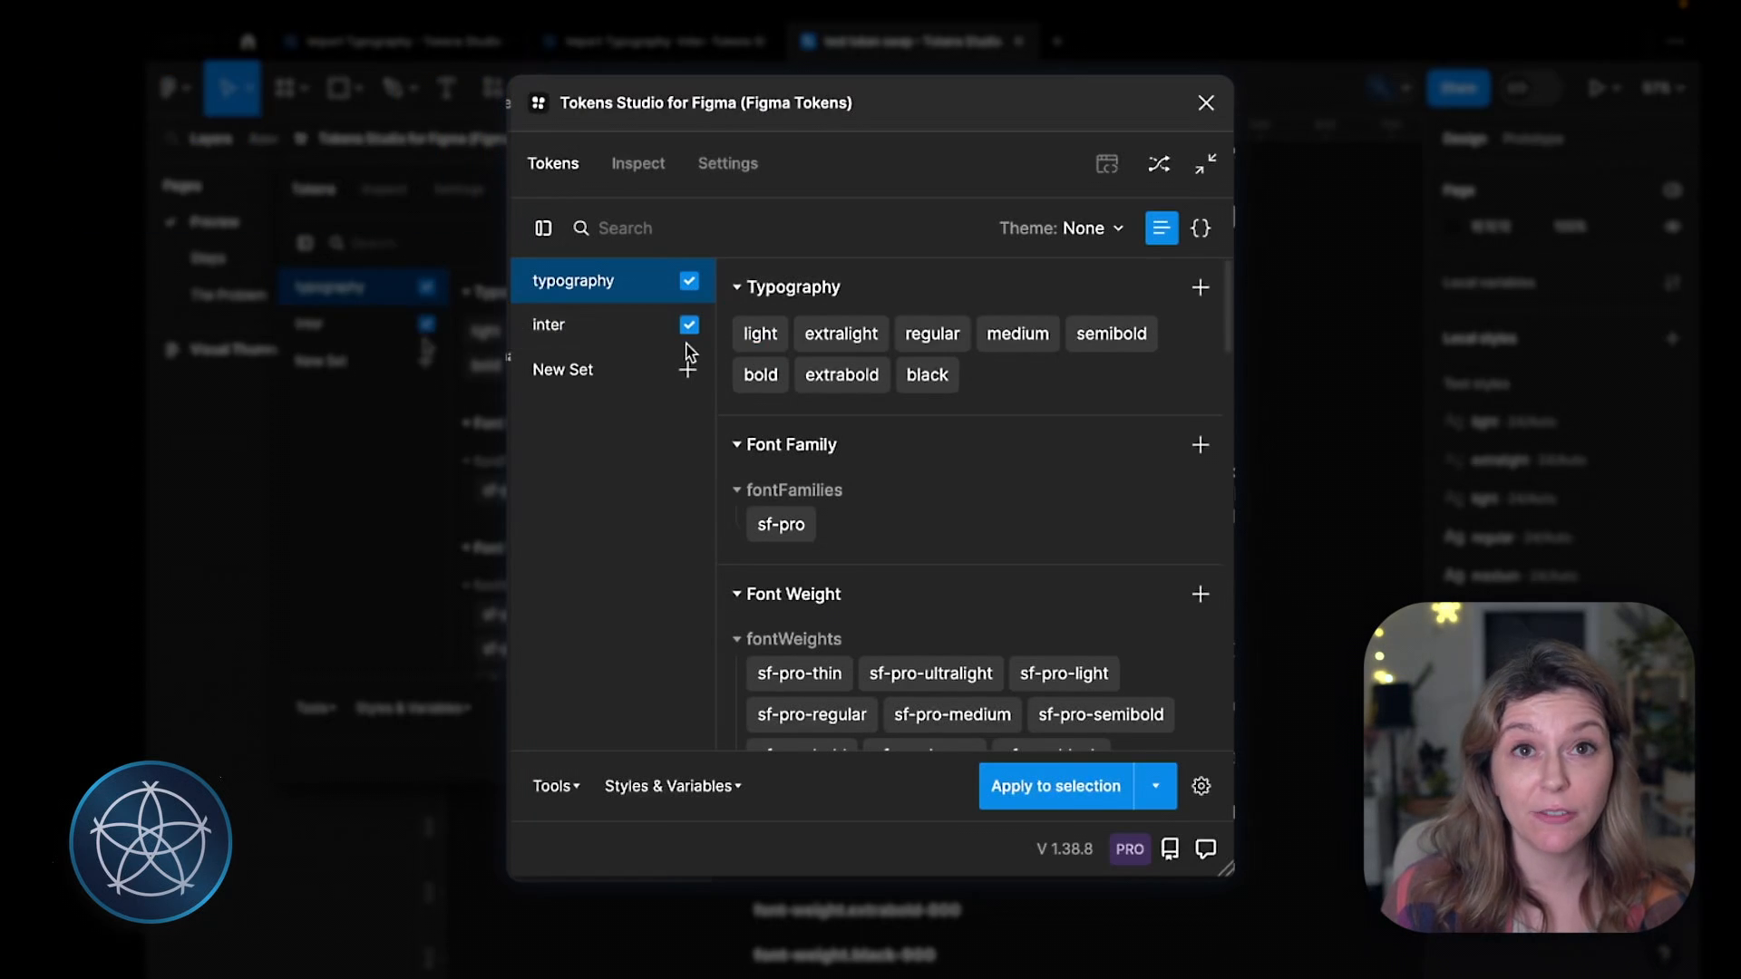
mouse_move(764, 388)
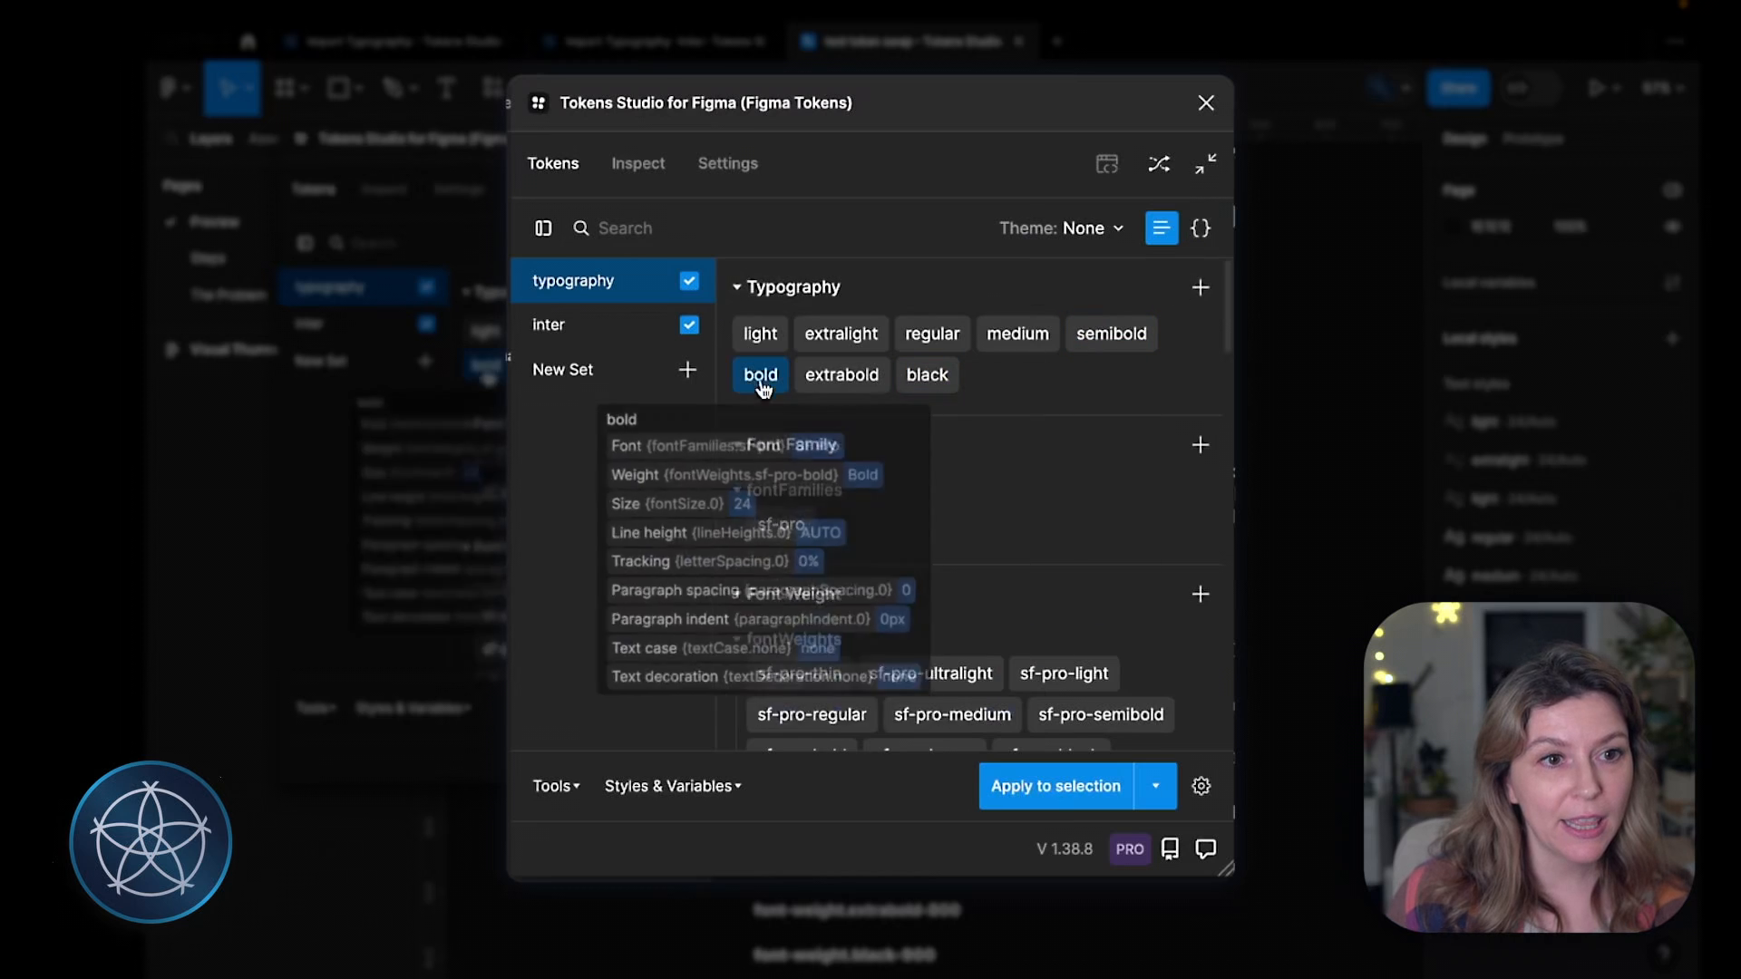
Step: Open the light typography token for editing and set its font reference to {fontFamilies.inter}
right_click(761, 338)
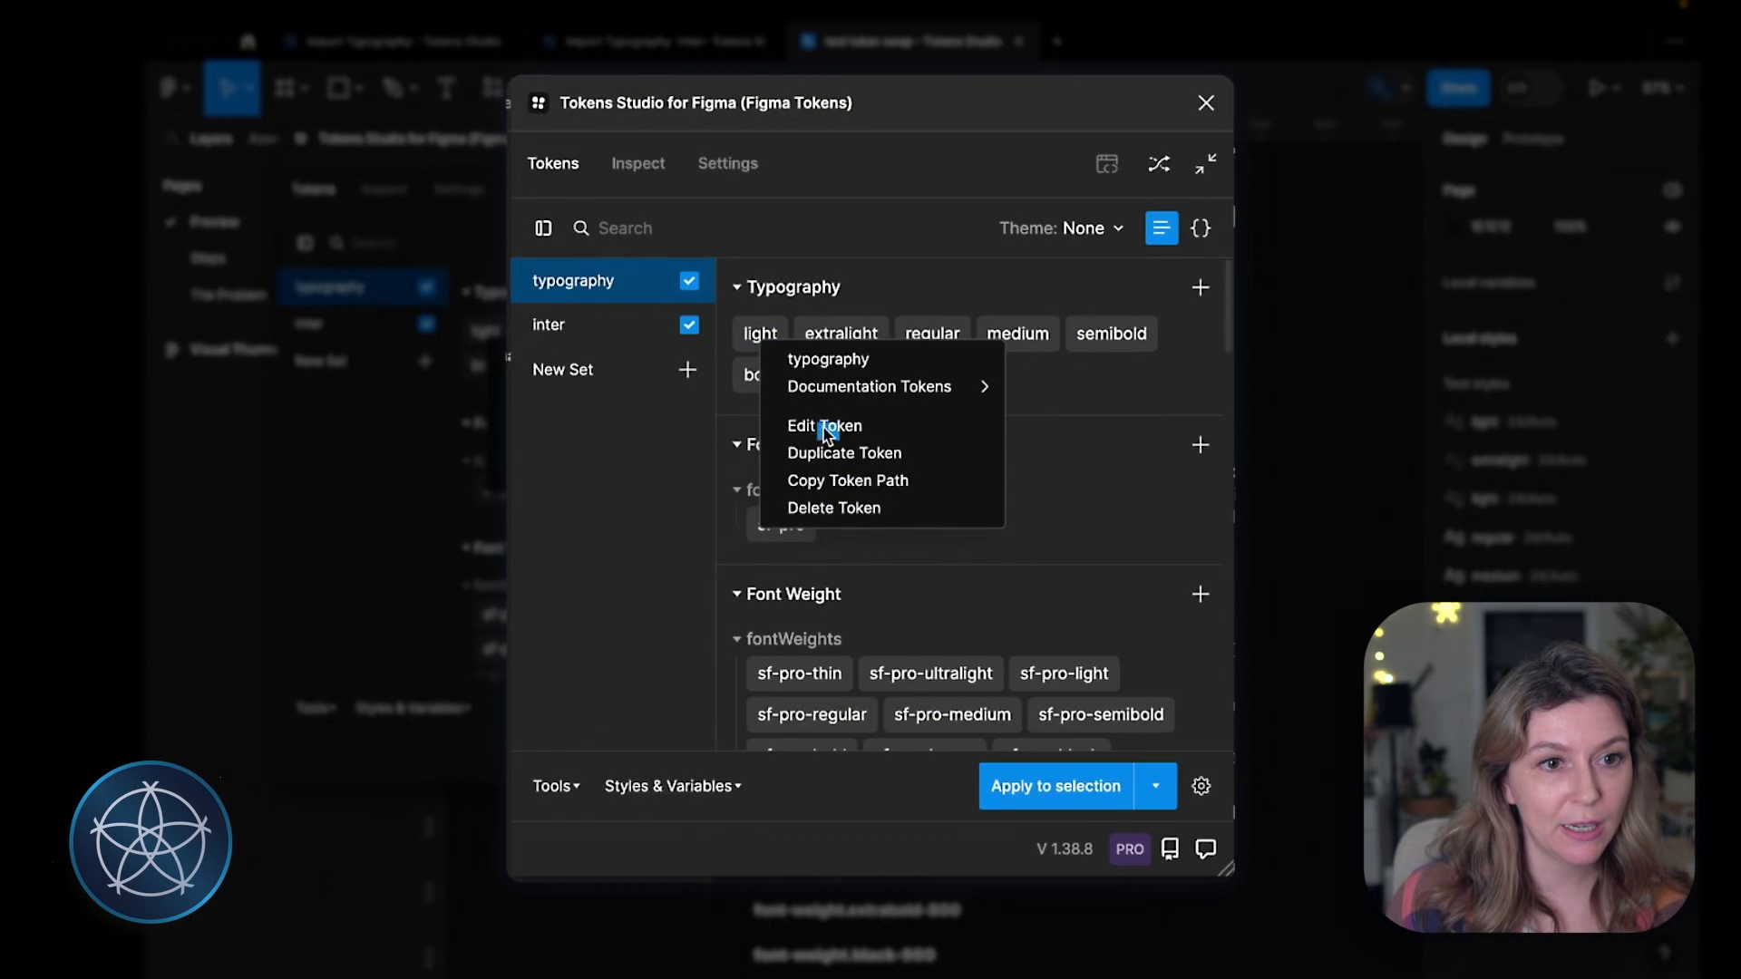
left_click(825, 428)
left_click(894, 357)
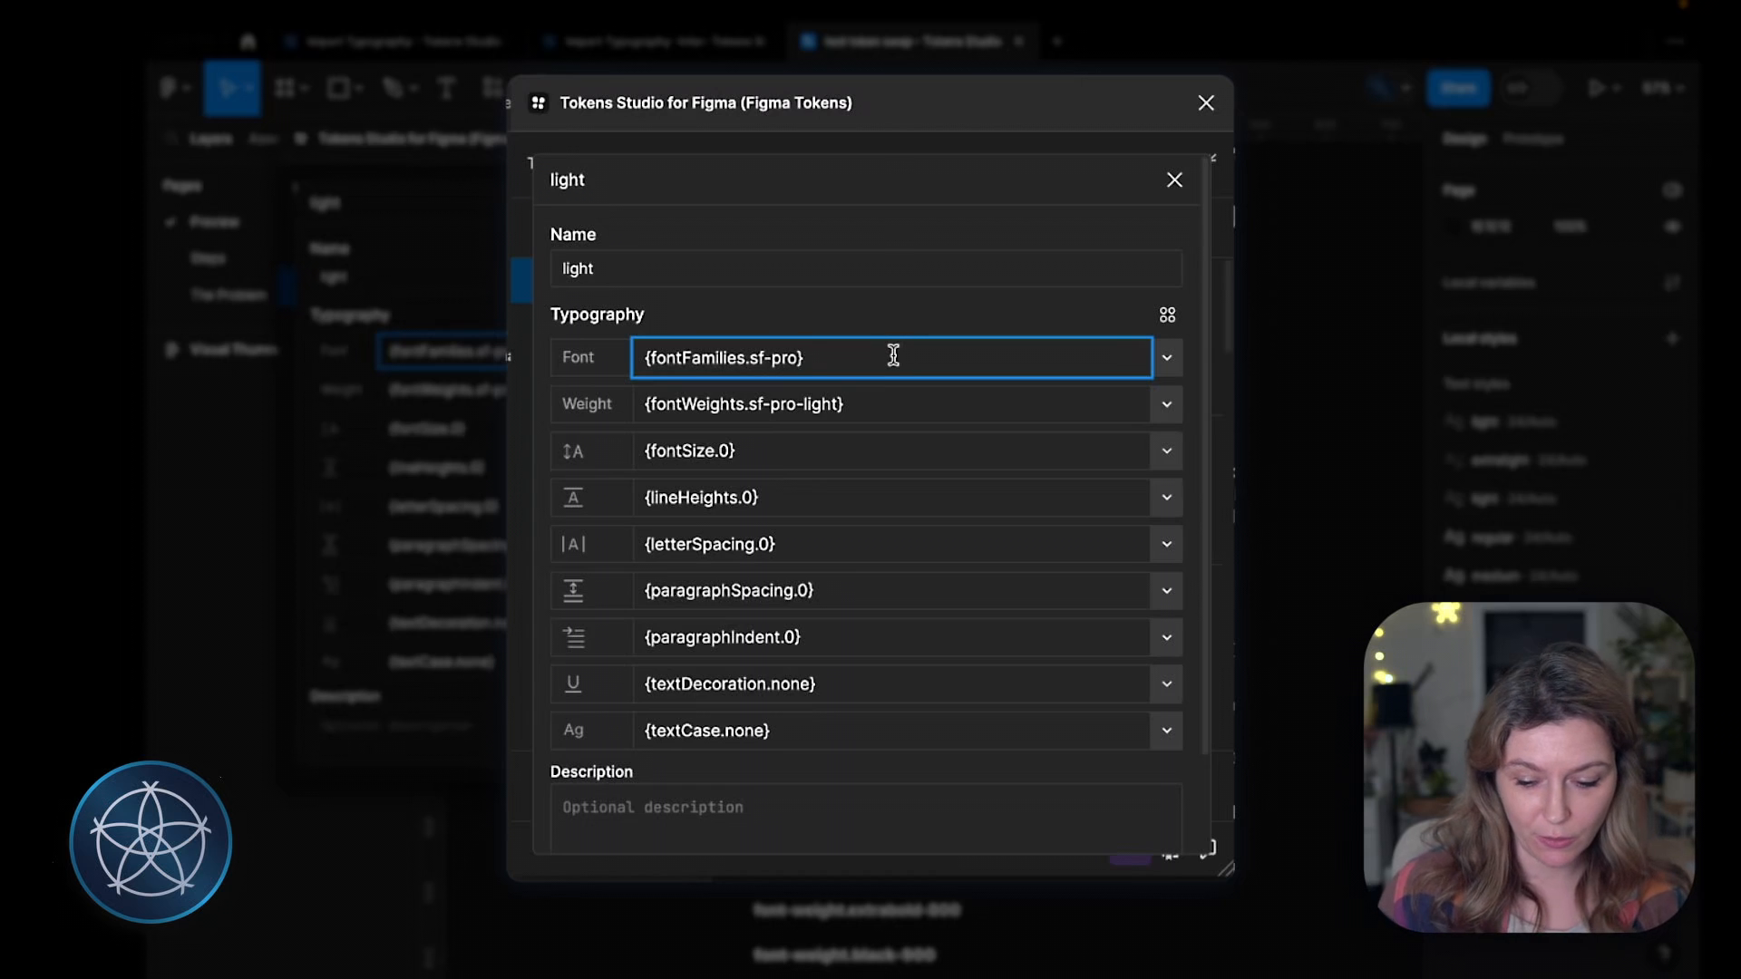
key("BackSpace")
key("BackSpace")
key("BackSpace")
key("BackSpace")
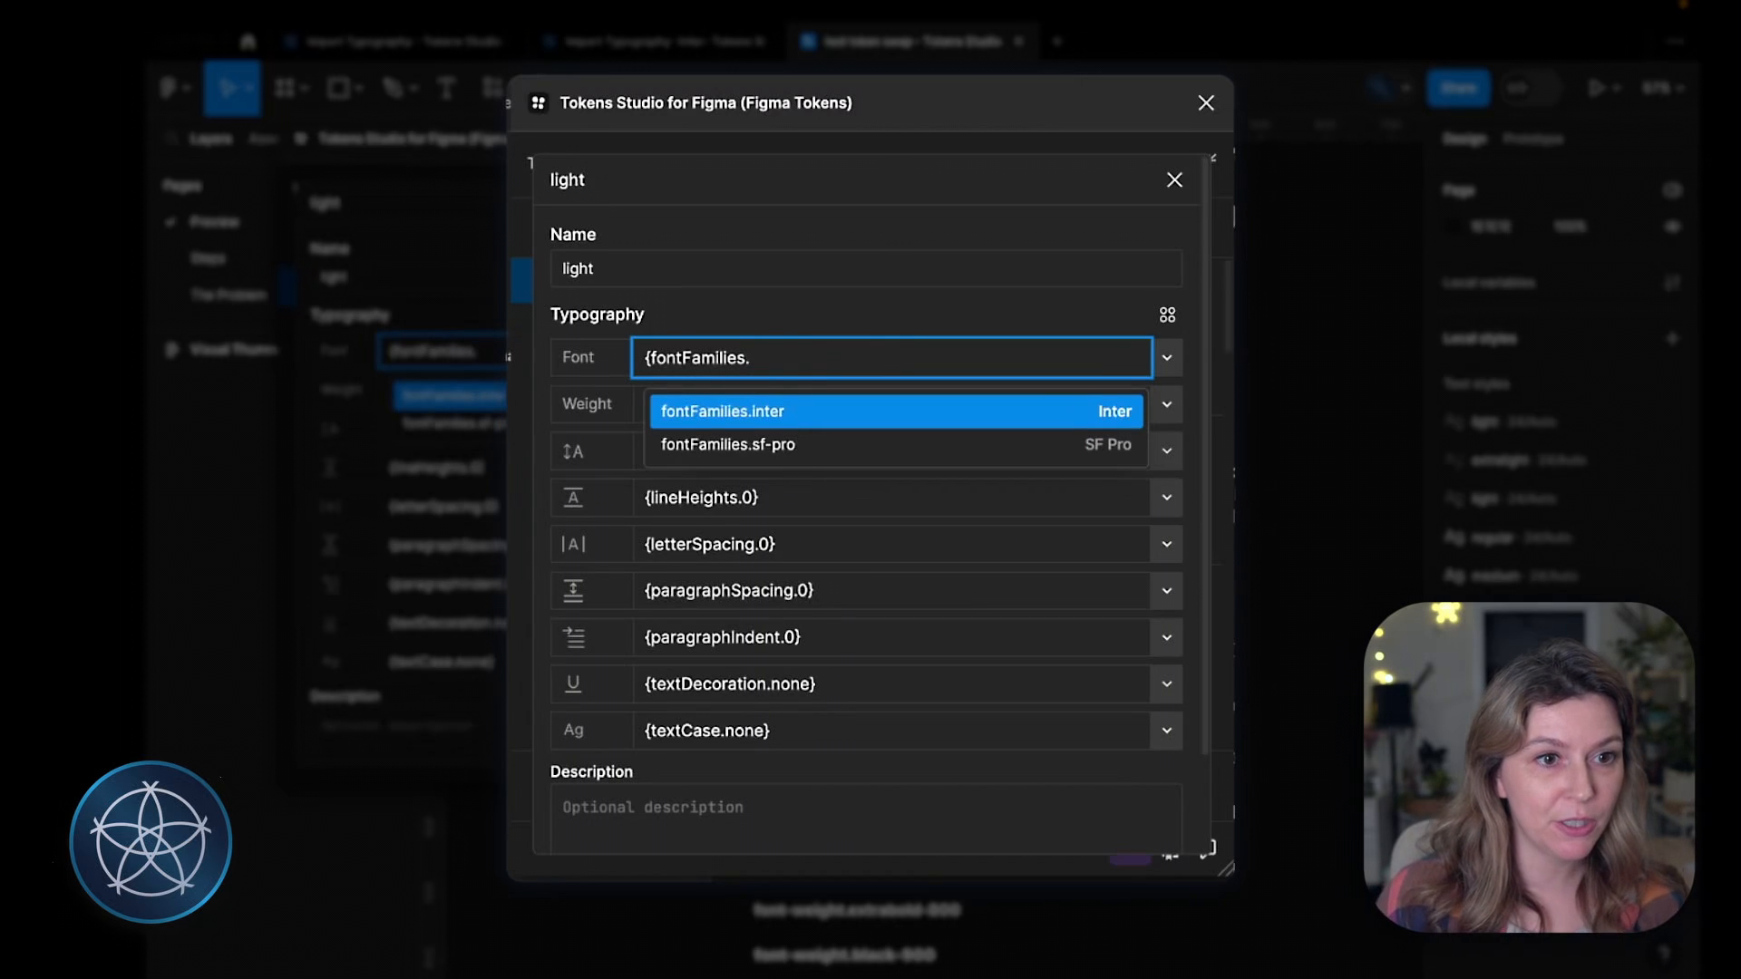
left_click(689, 412)
Step: Set the light token's weight reference to {fontWeights.inter-light} and save the token
left_click(881, 405)
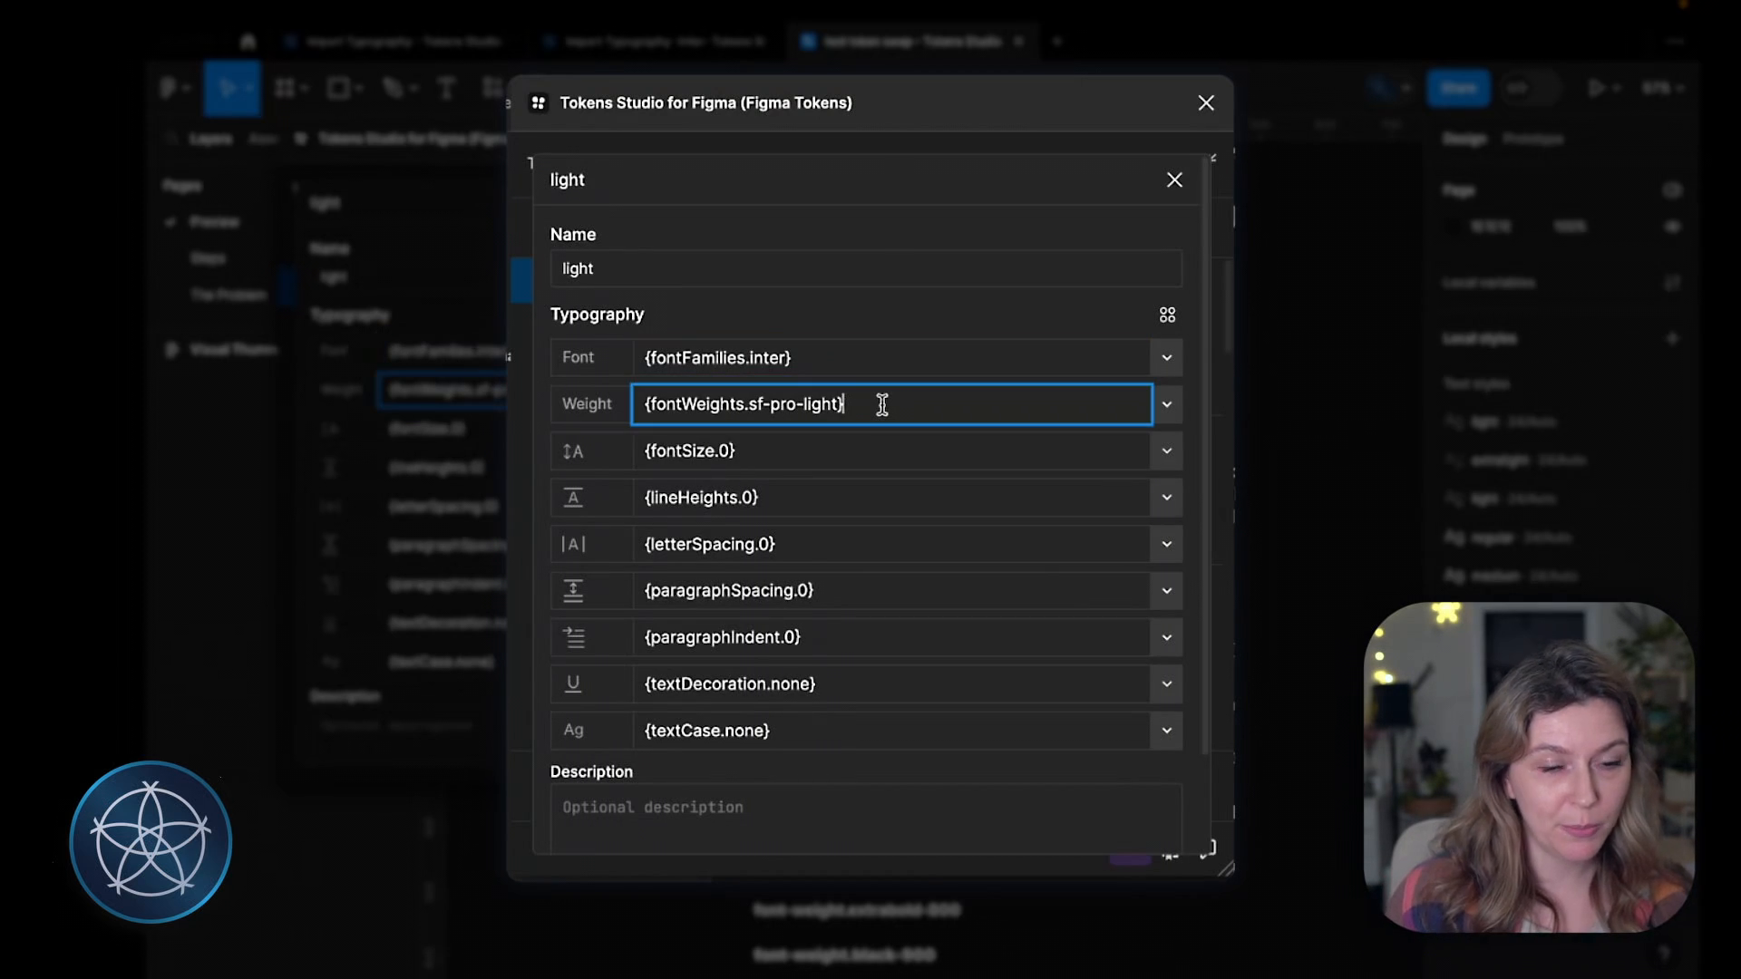
key("BackSpace")
key("BackSpace")
key("BackSpace")
key("BackSpace")
key("BackSpace")
key("BackSpace")
key("BackSpace")
key("BackSpace")
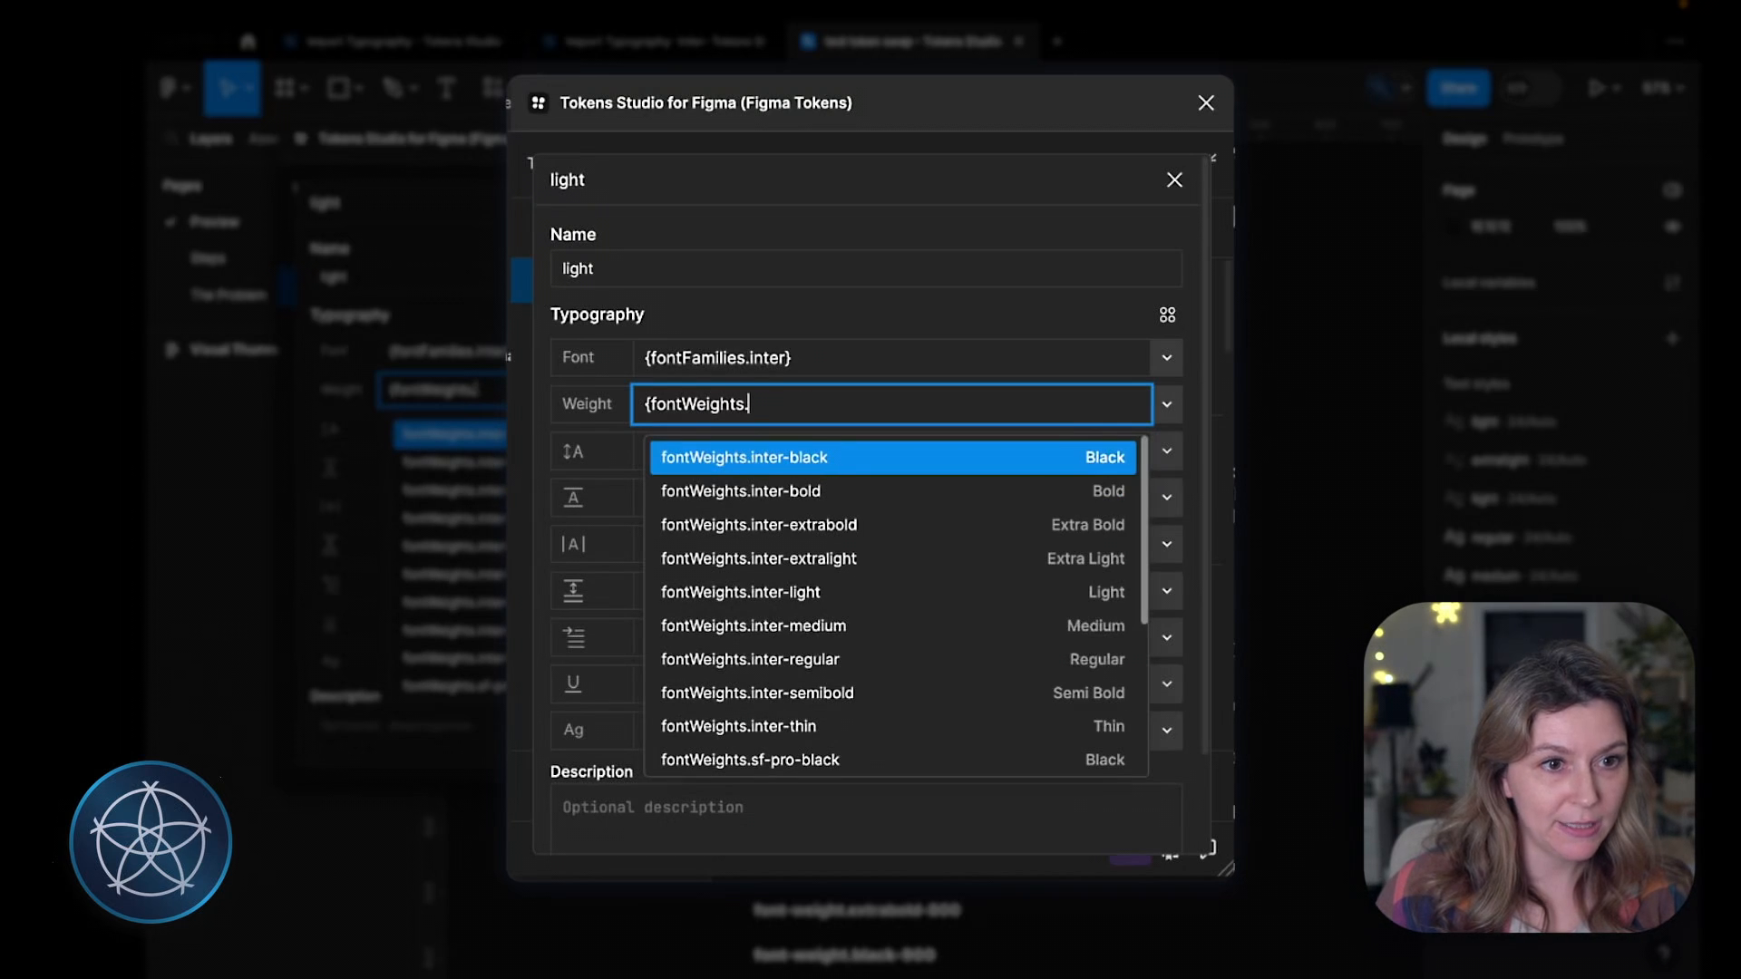
type("ligh")
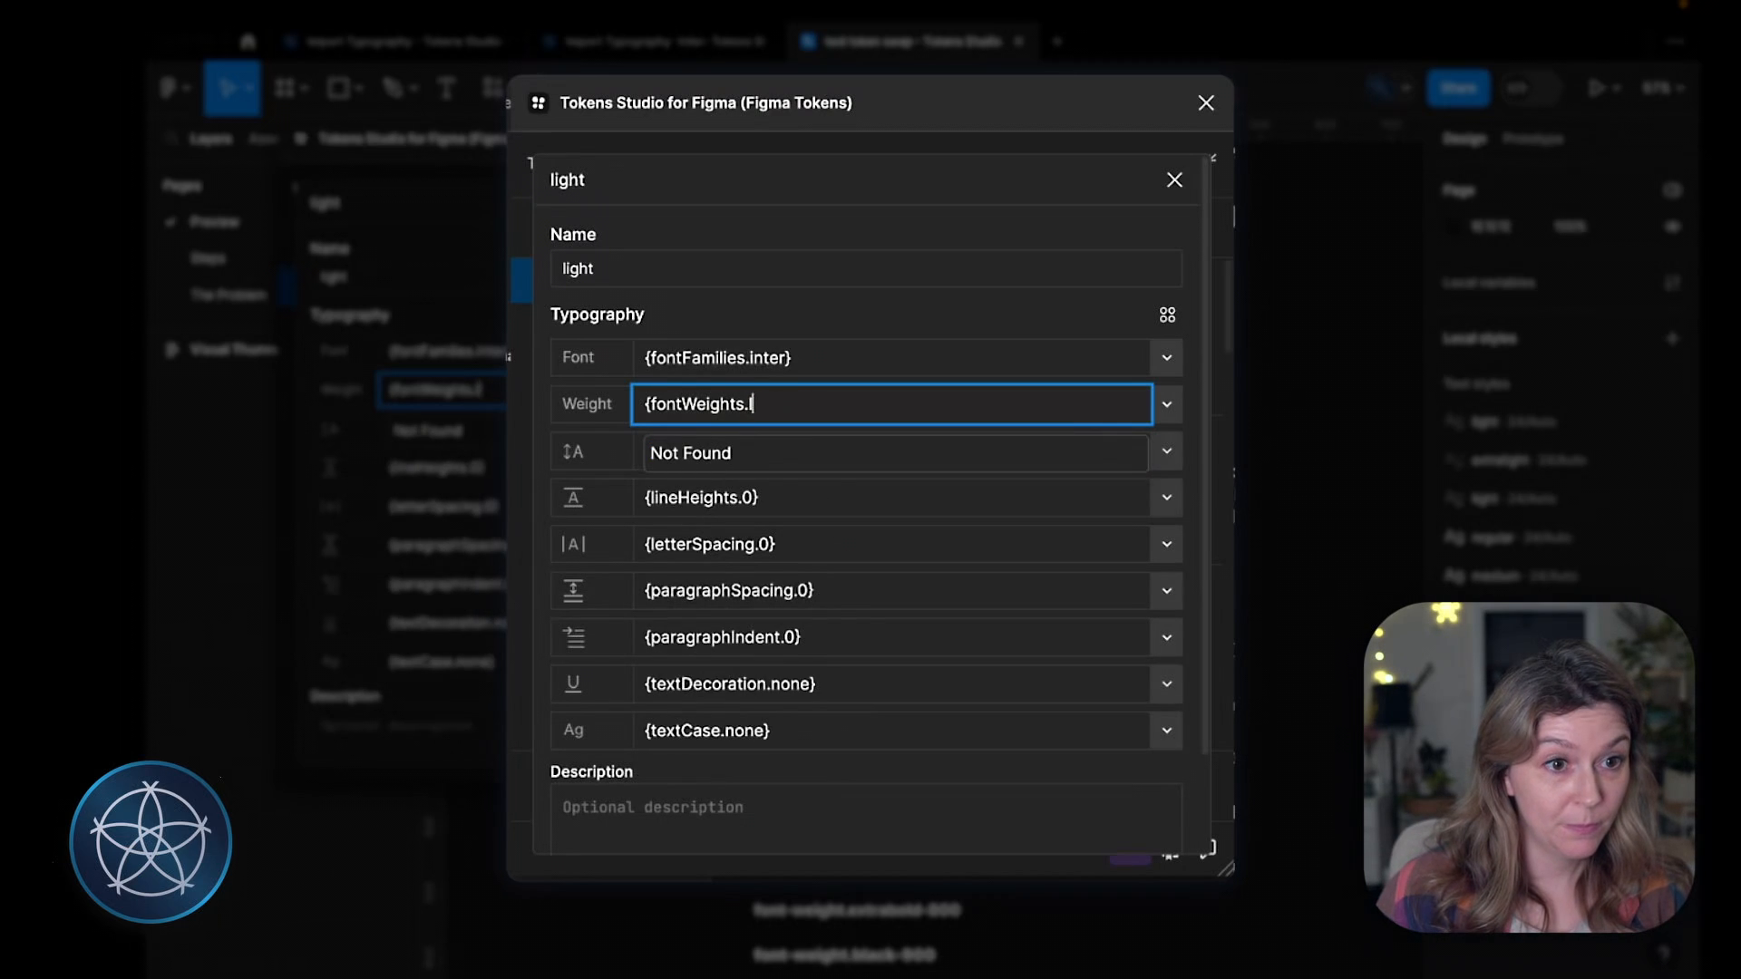
key("BackSpace")
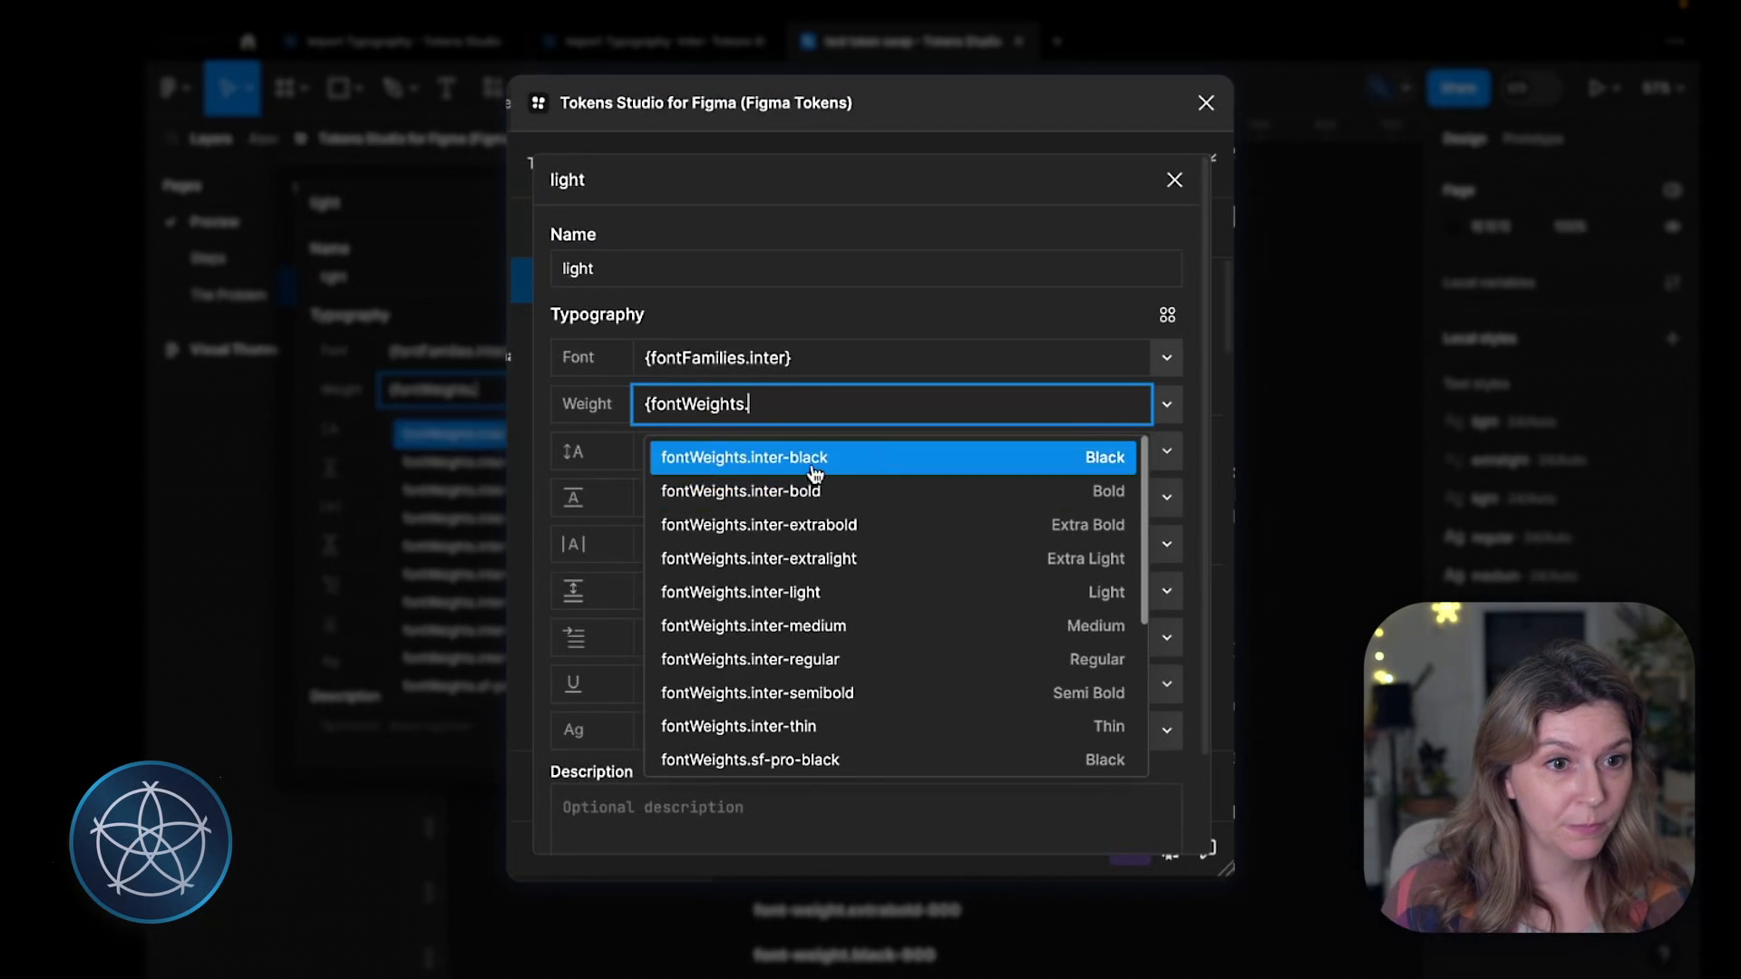
left_click(795, 596)
scroll(1015, 691, "down", 2)
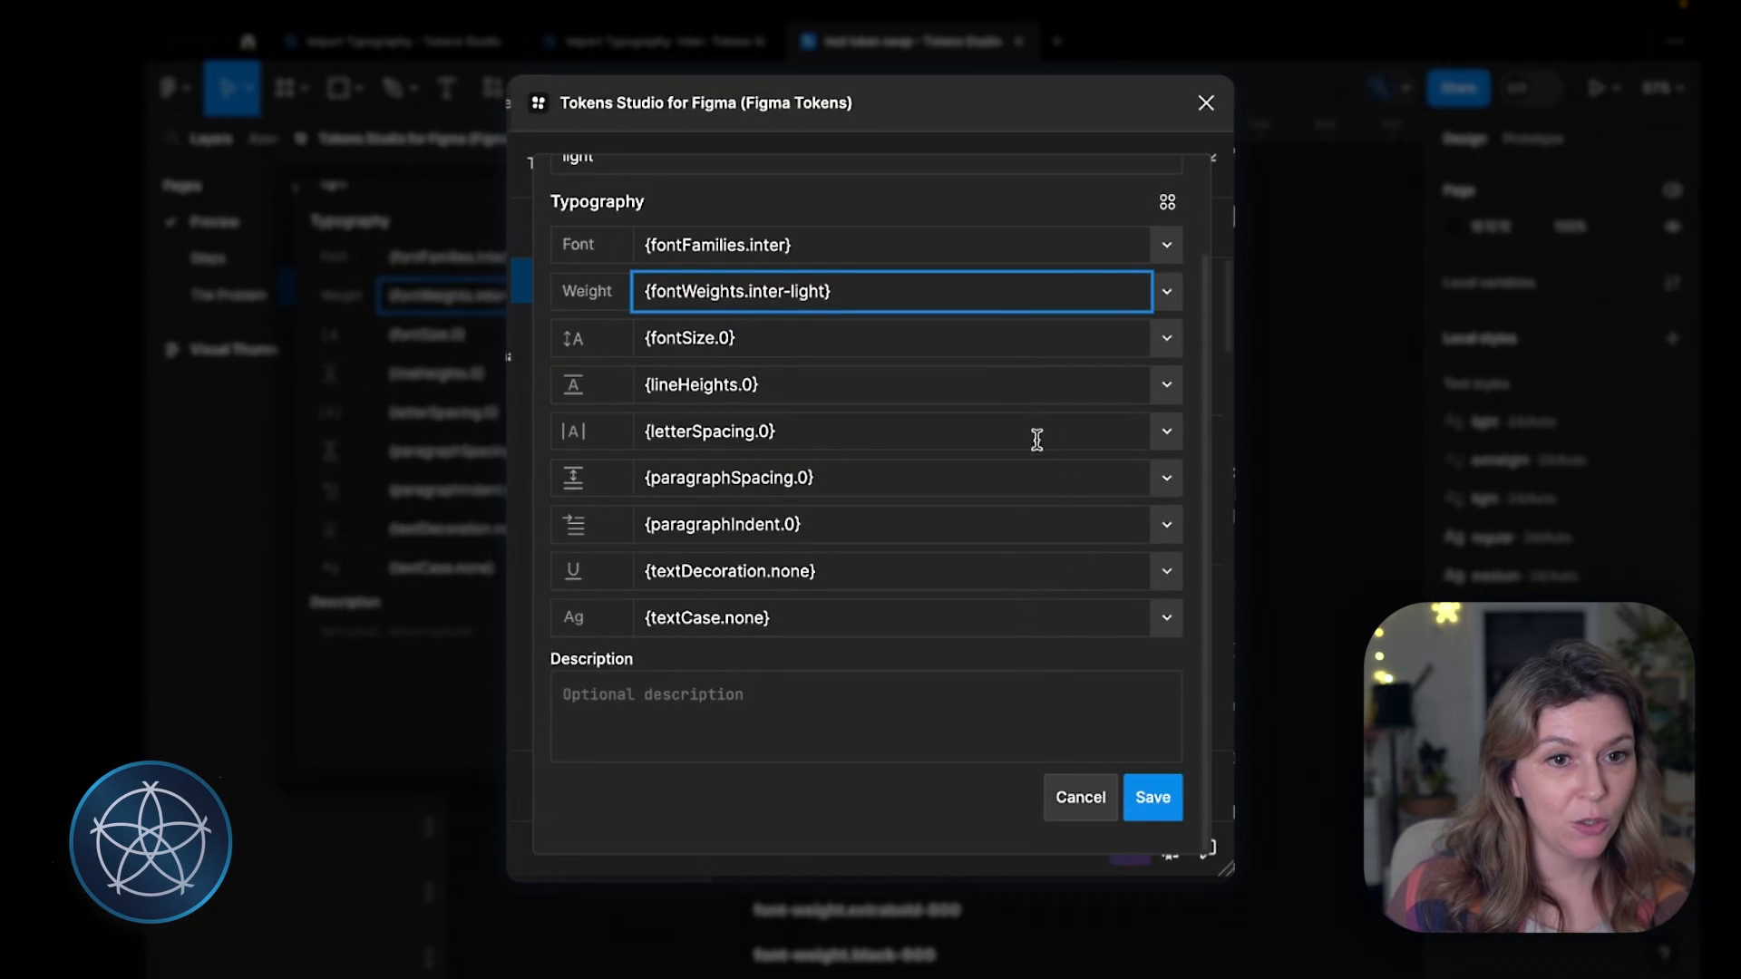
scroll(1036, 440, "up", 2)
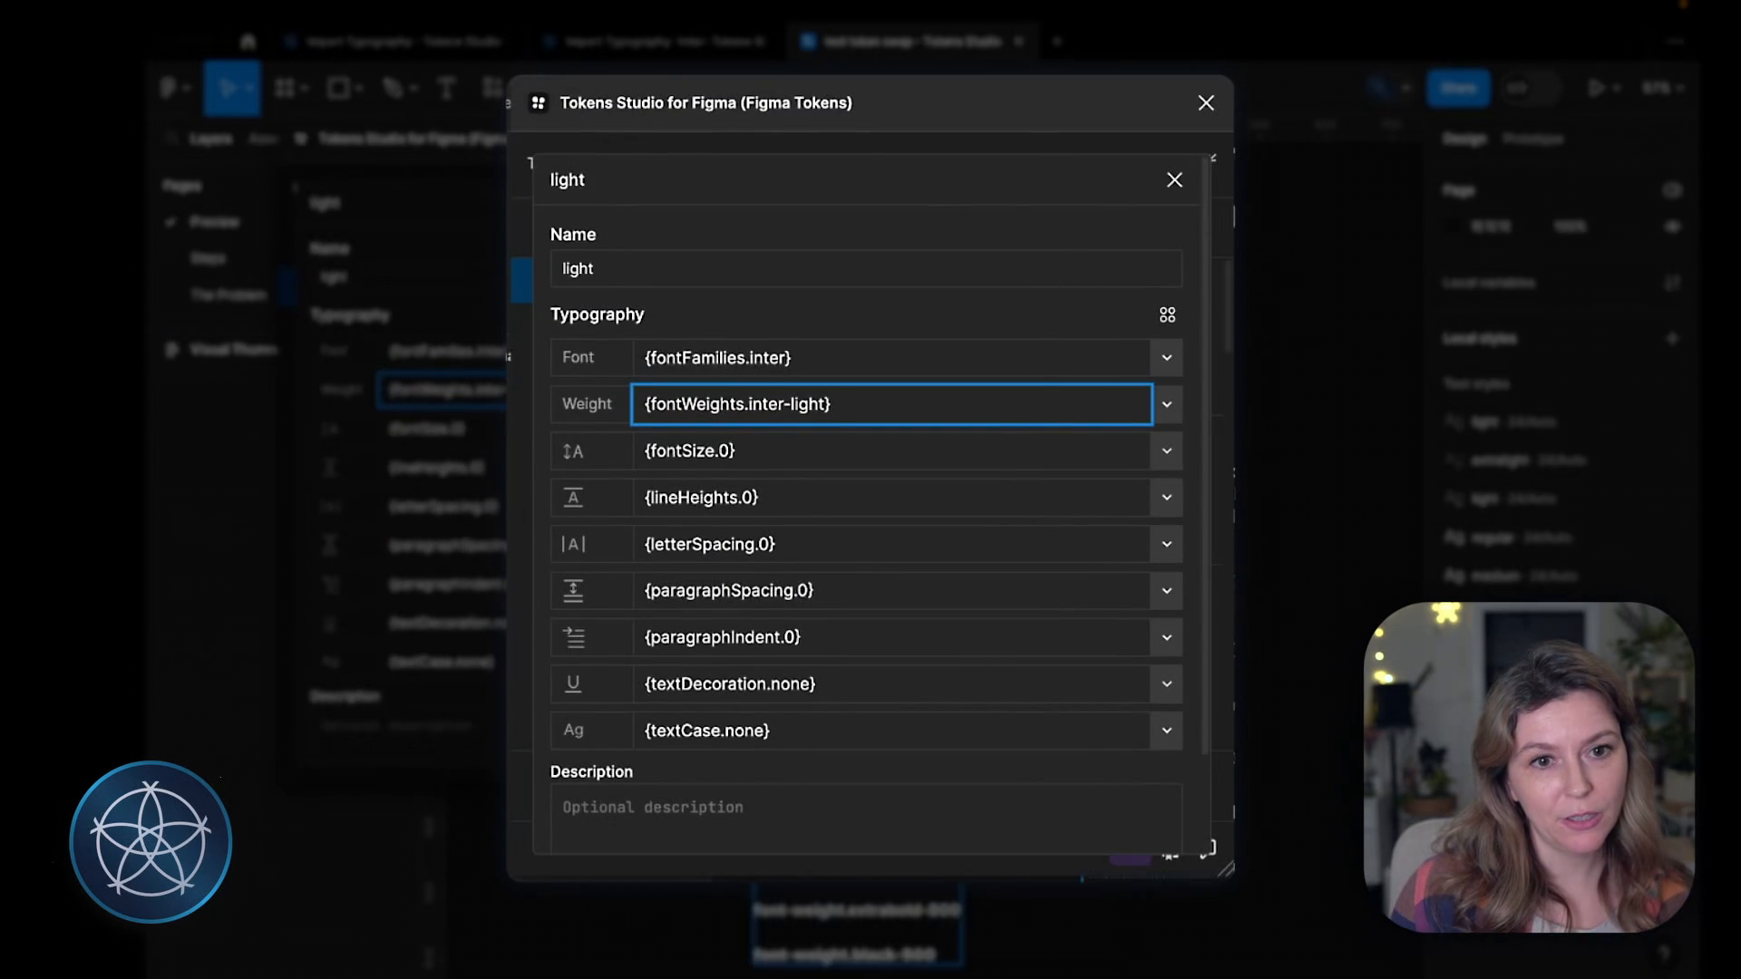
scroll(1079, 689, "down", 2)
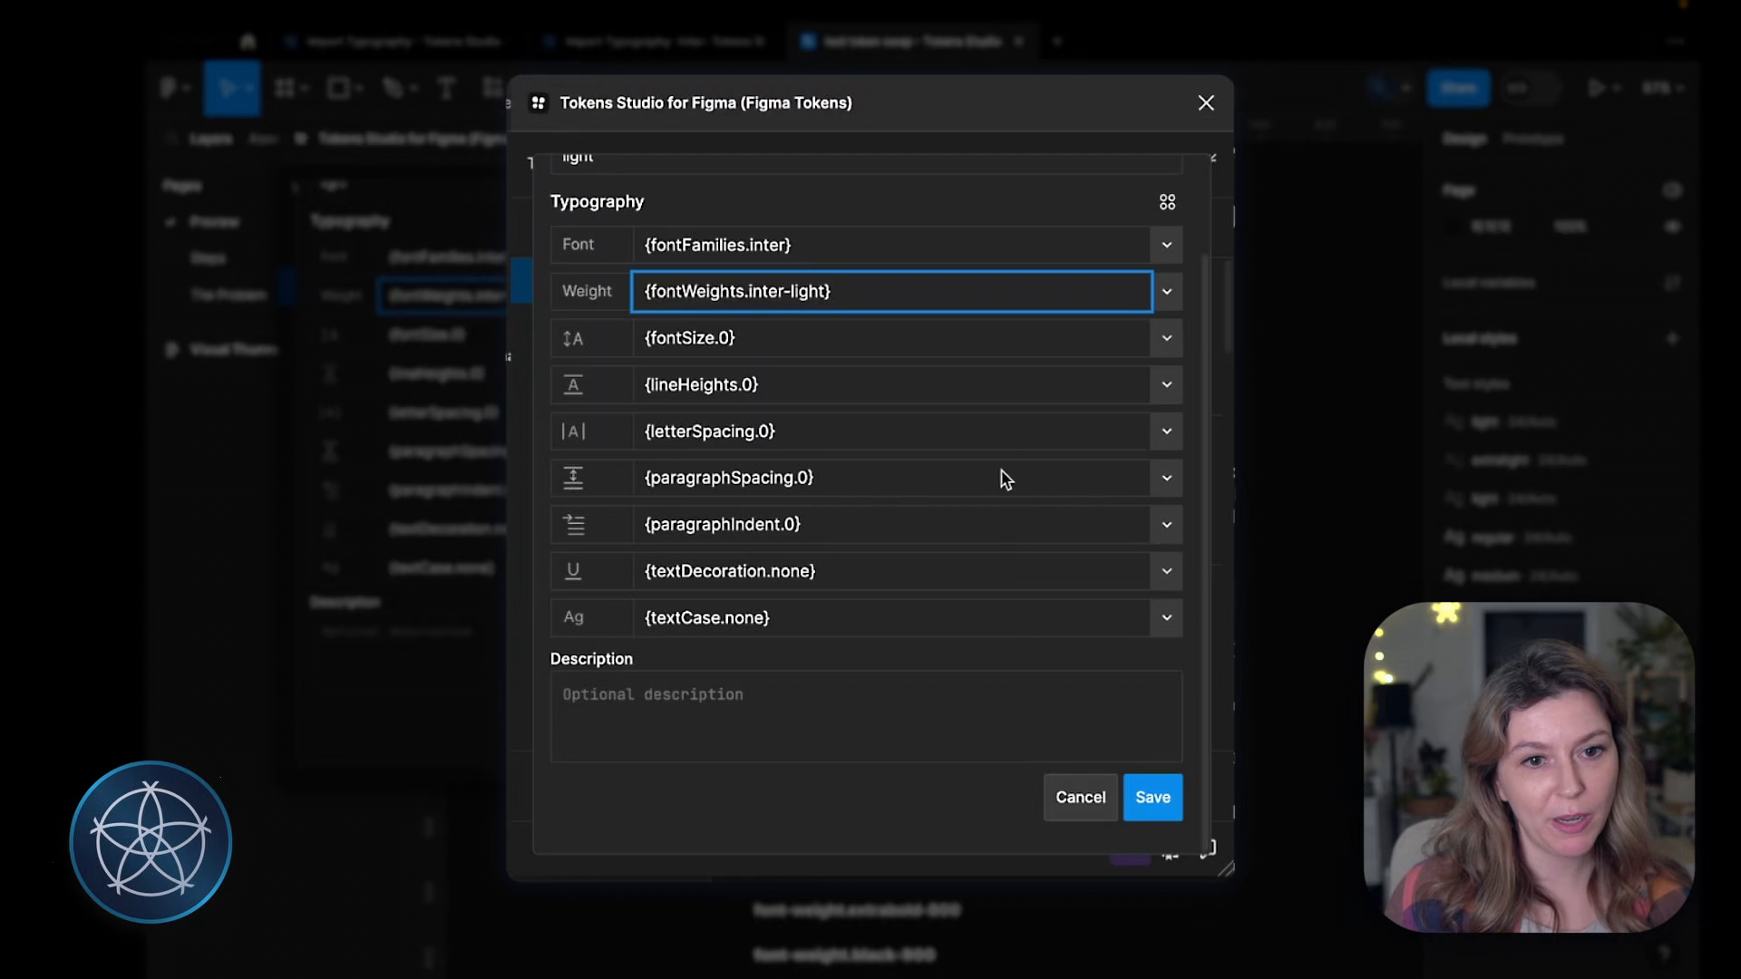
left_click(1153, 798)
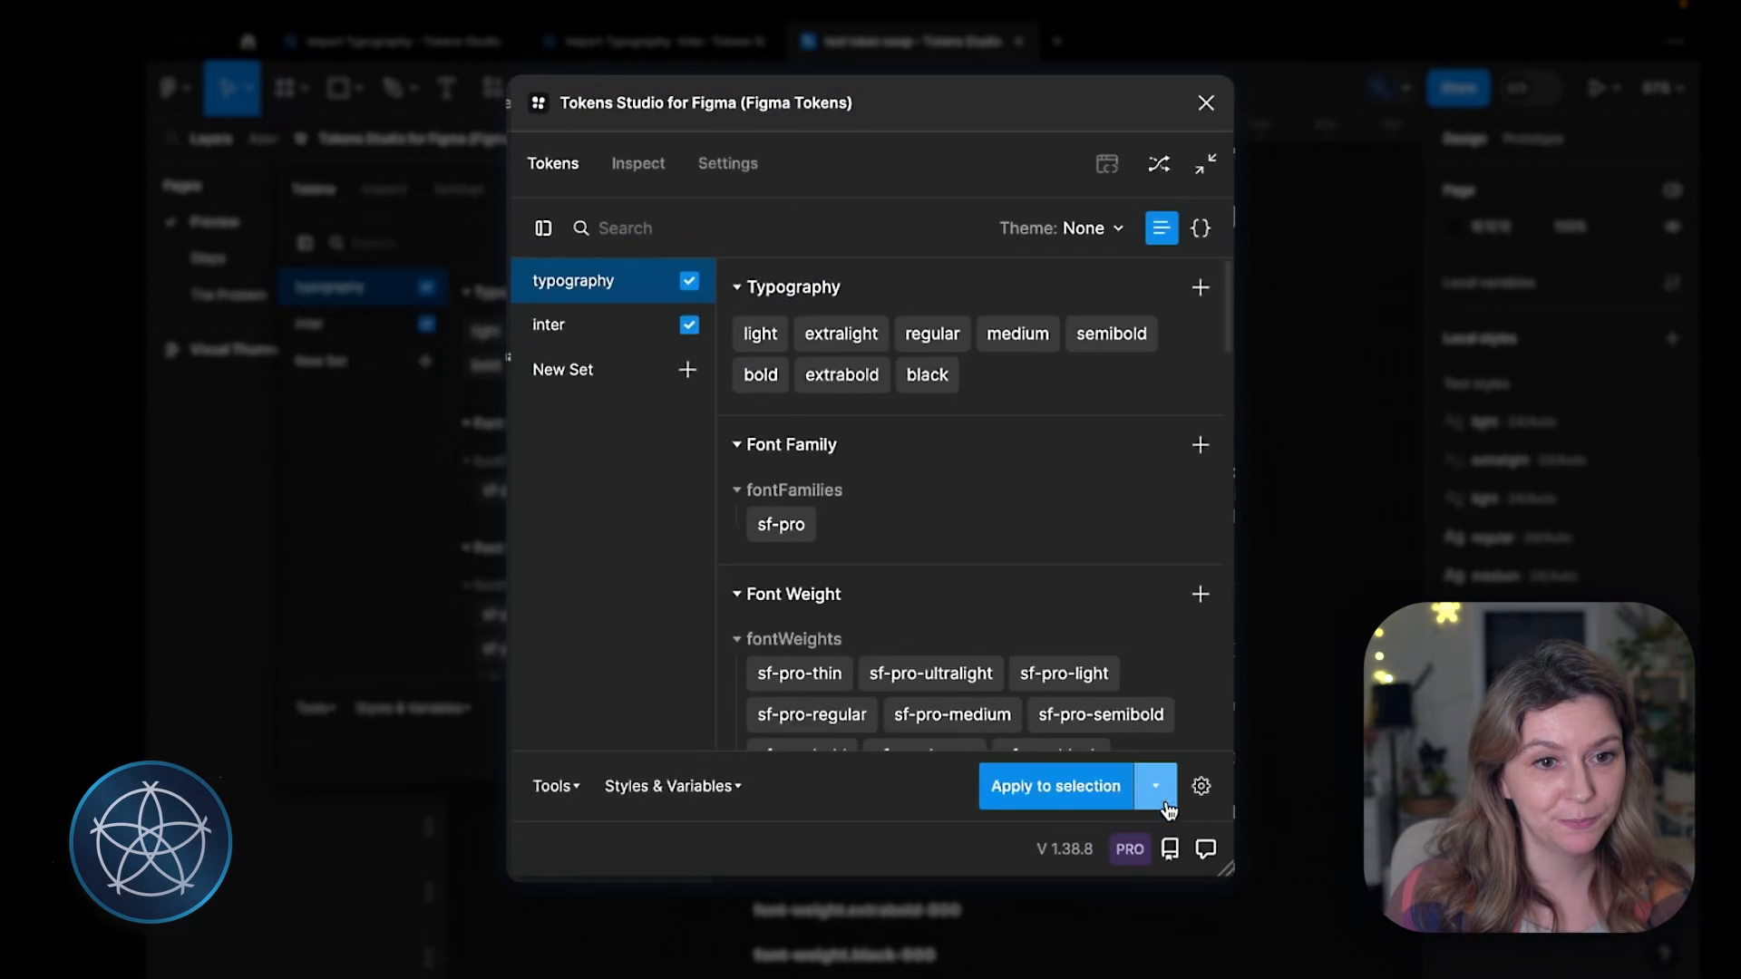
Step: Open the extralight typography token for editing and set its font reference to {fontFamilies.inter}
left_click(842, 335)
left_click(886, 362)
key("BackSpace")
key("BackSpace")
key("BackSpace")
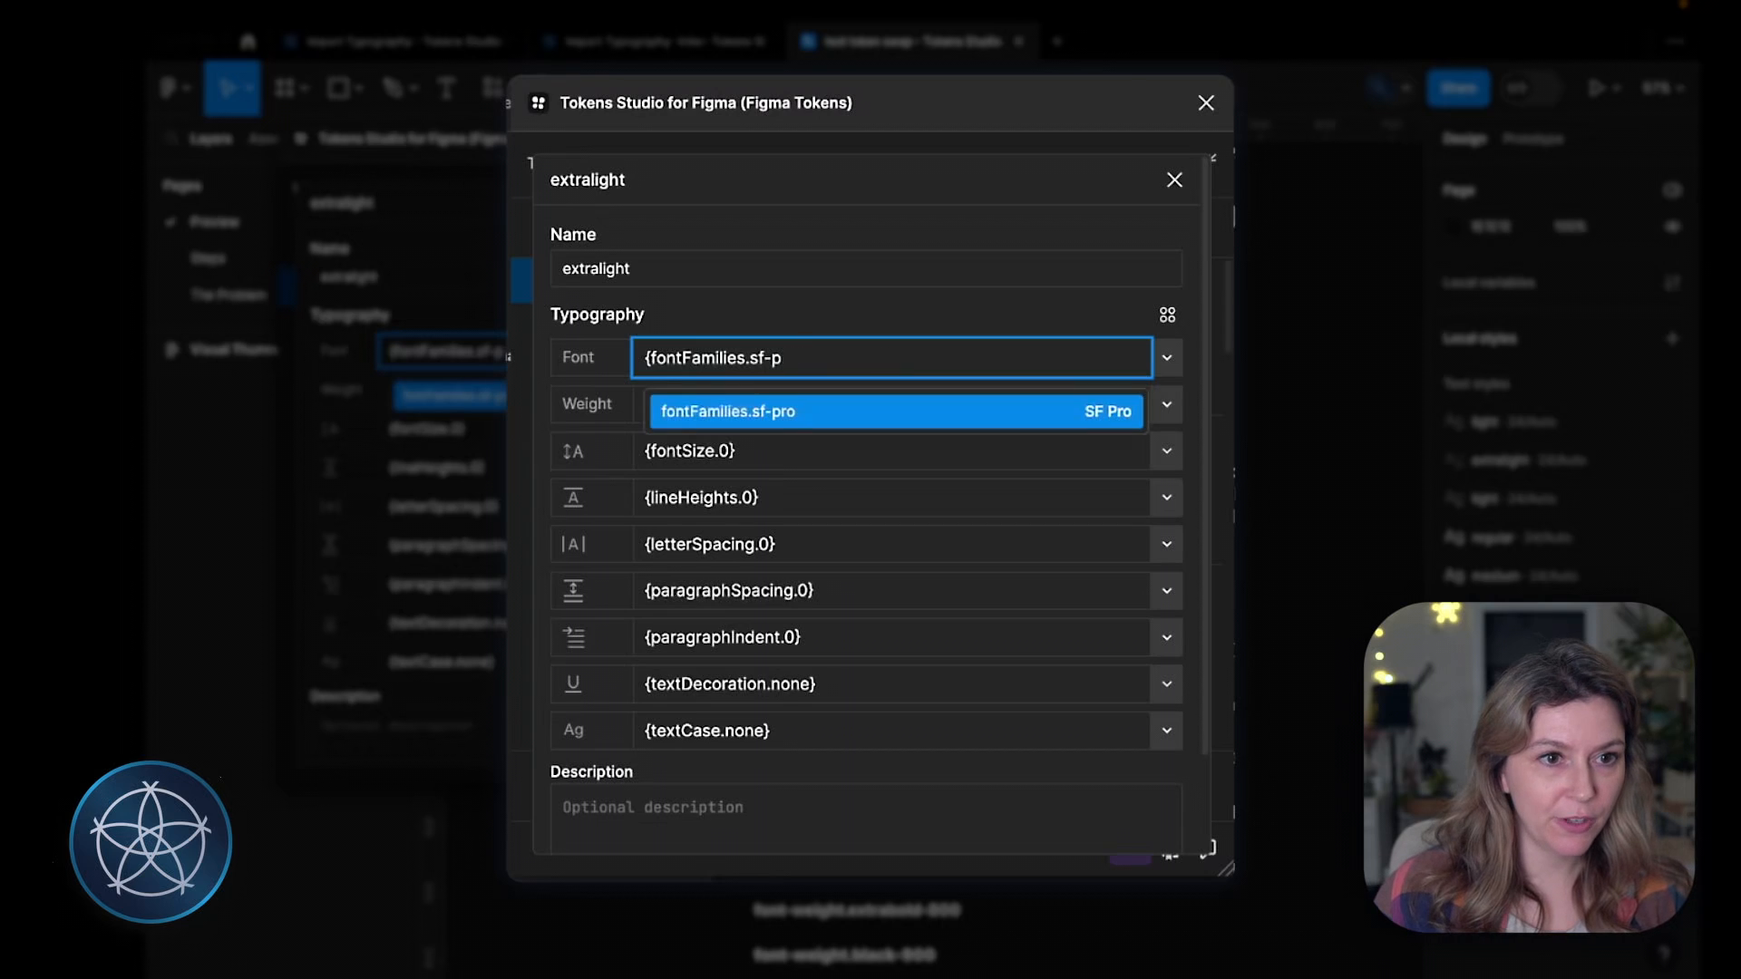
key("BackSpace")
type("in")
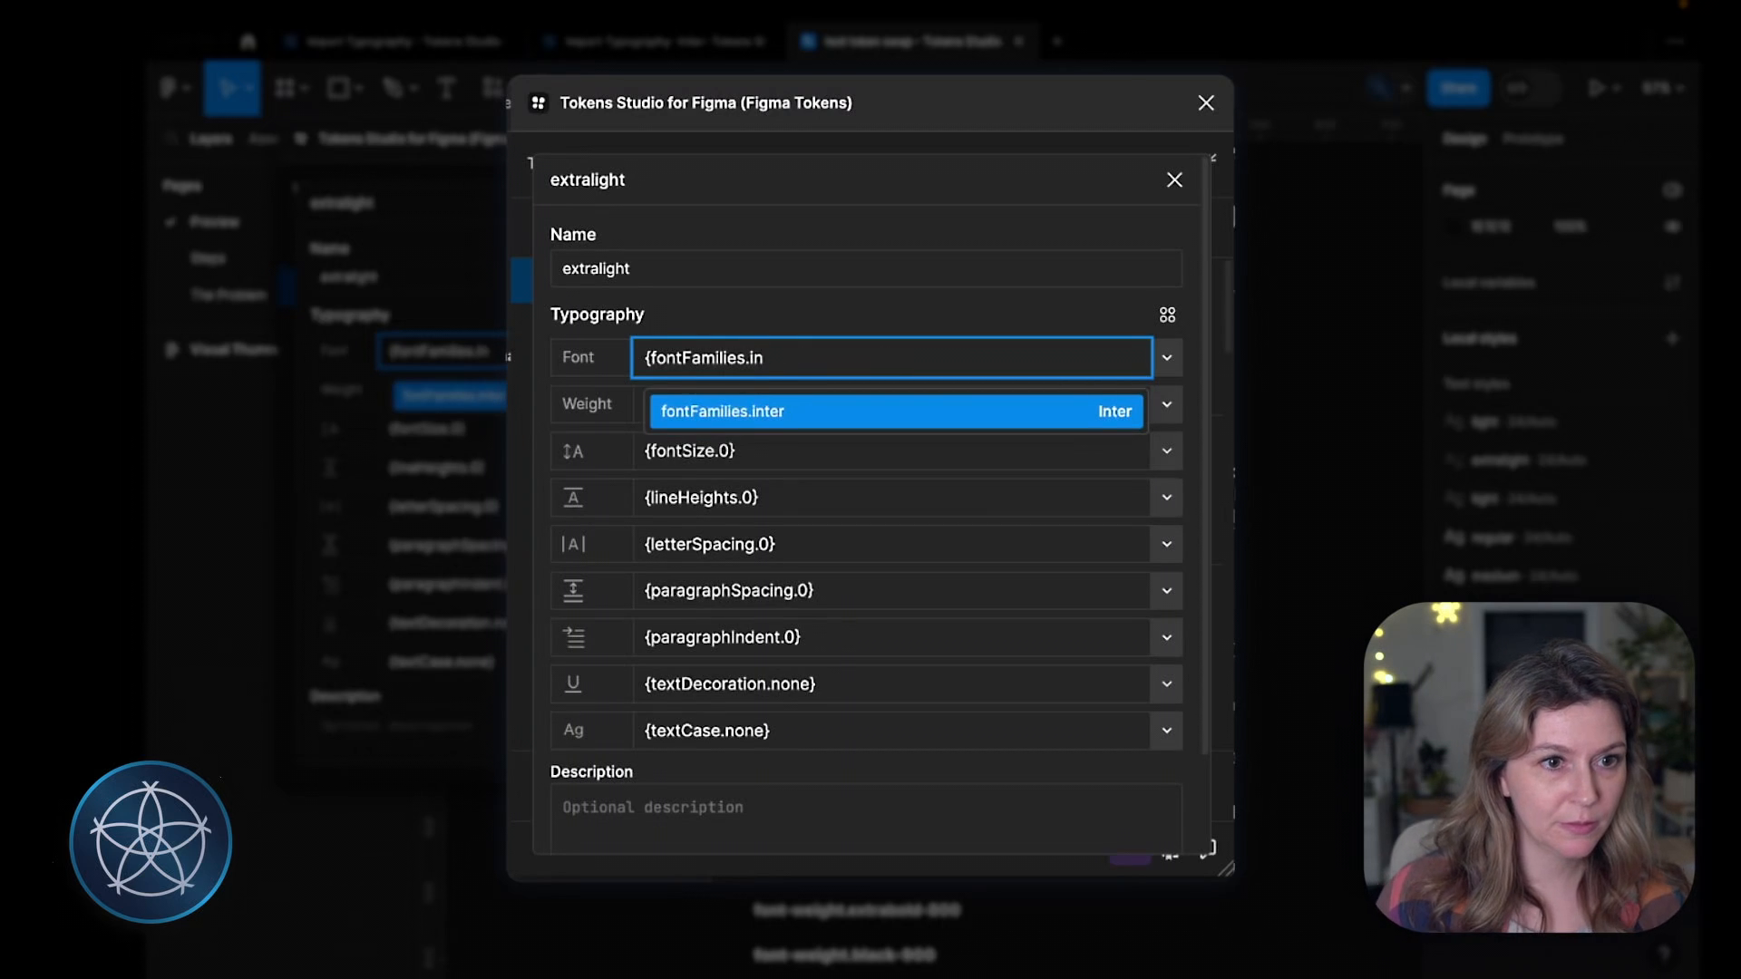
left_click(799, 408)
Step: Set the extralight token's weight reference to {fontWeights.inter-extralight} and save the token
left_click(966, 404)
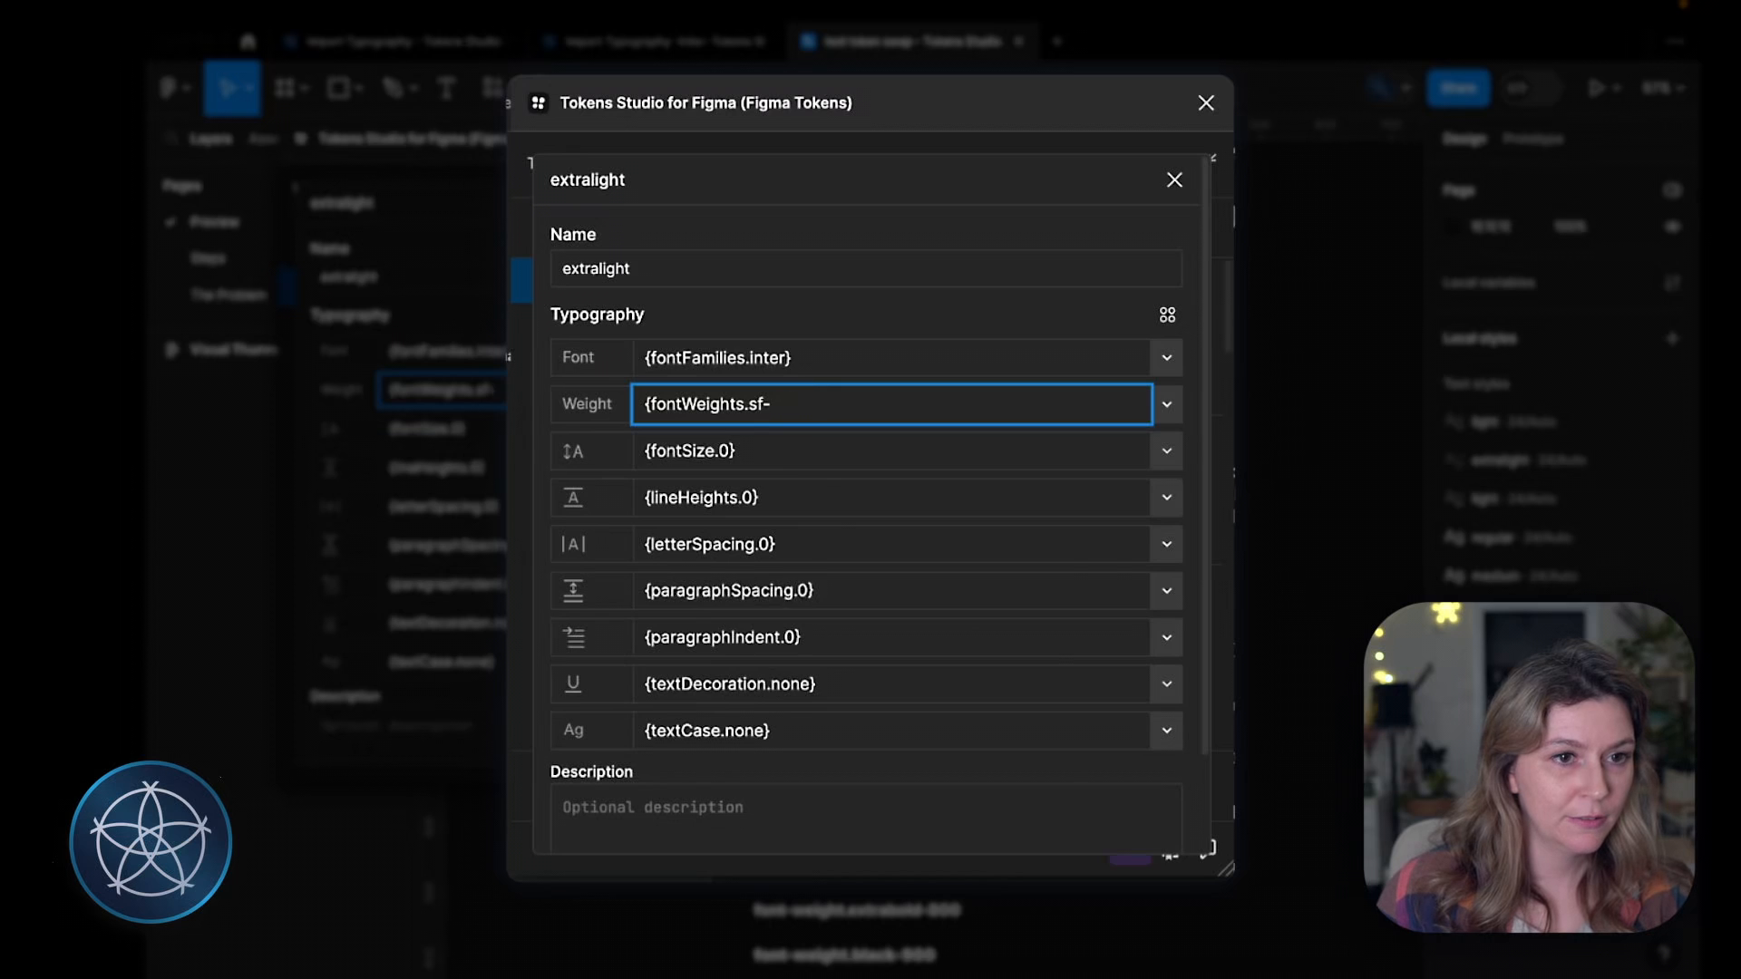
key("BackSpace")
key("BackSpace")
key("BackSpace")
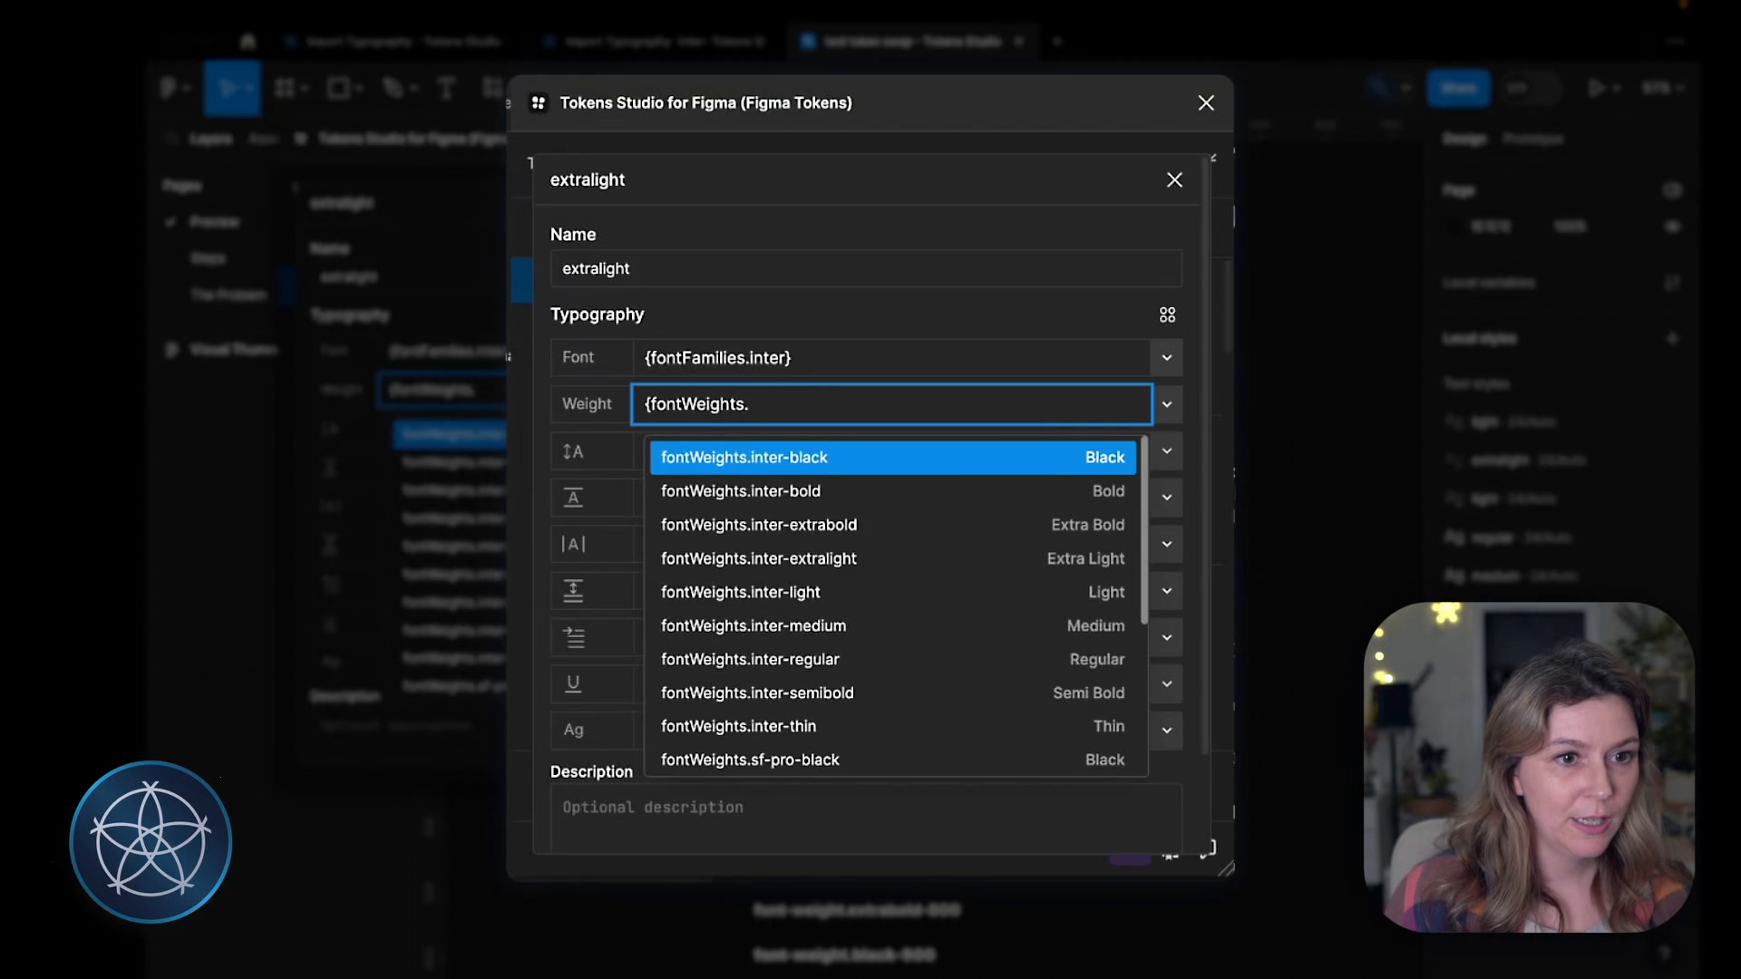
left_click(807, 559)
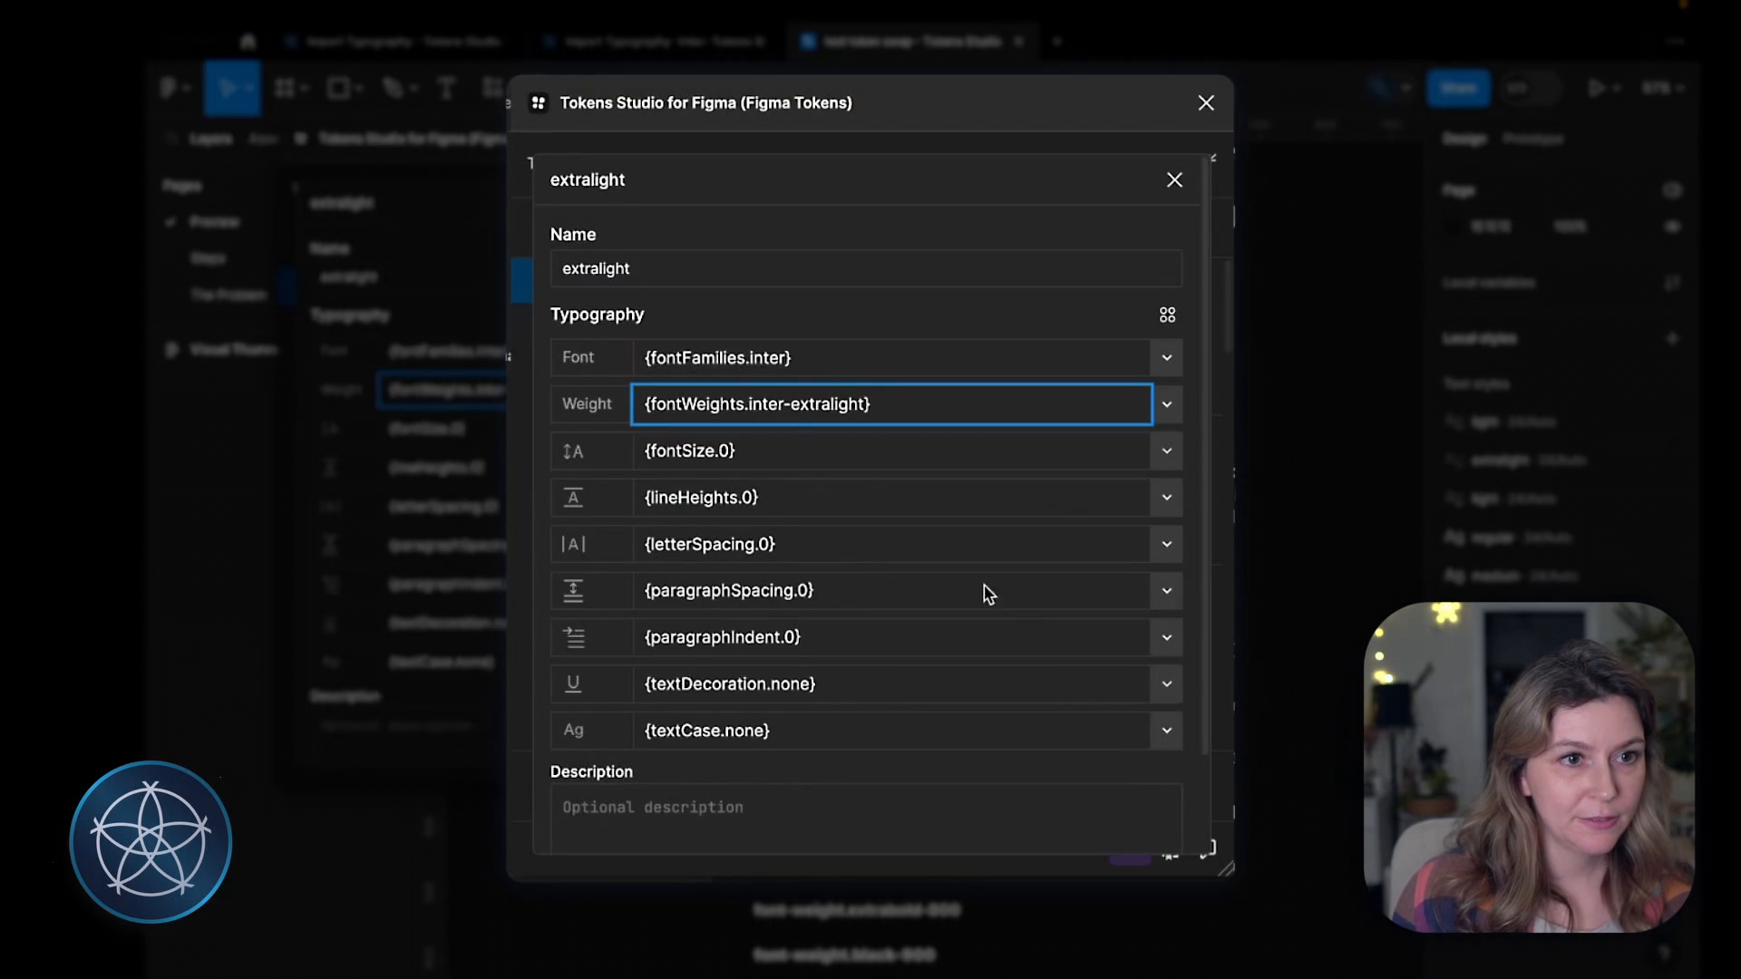
scroll(1124, 698, "down", 3)
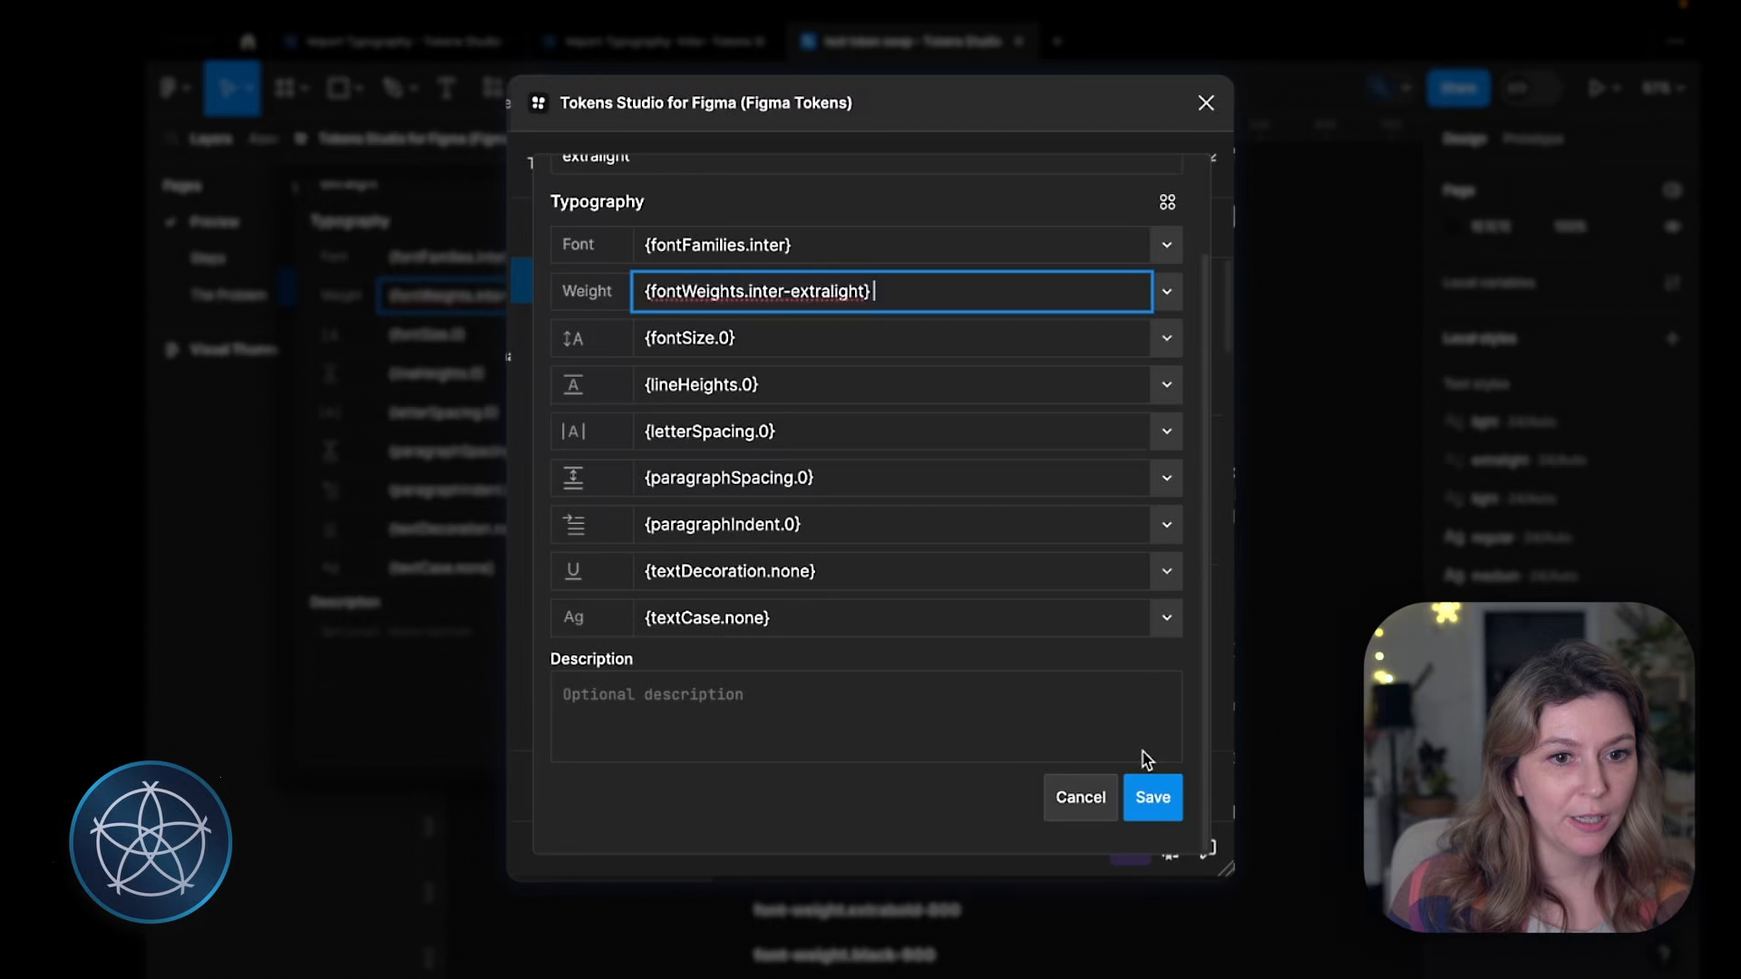
left_click(1157, 805)
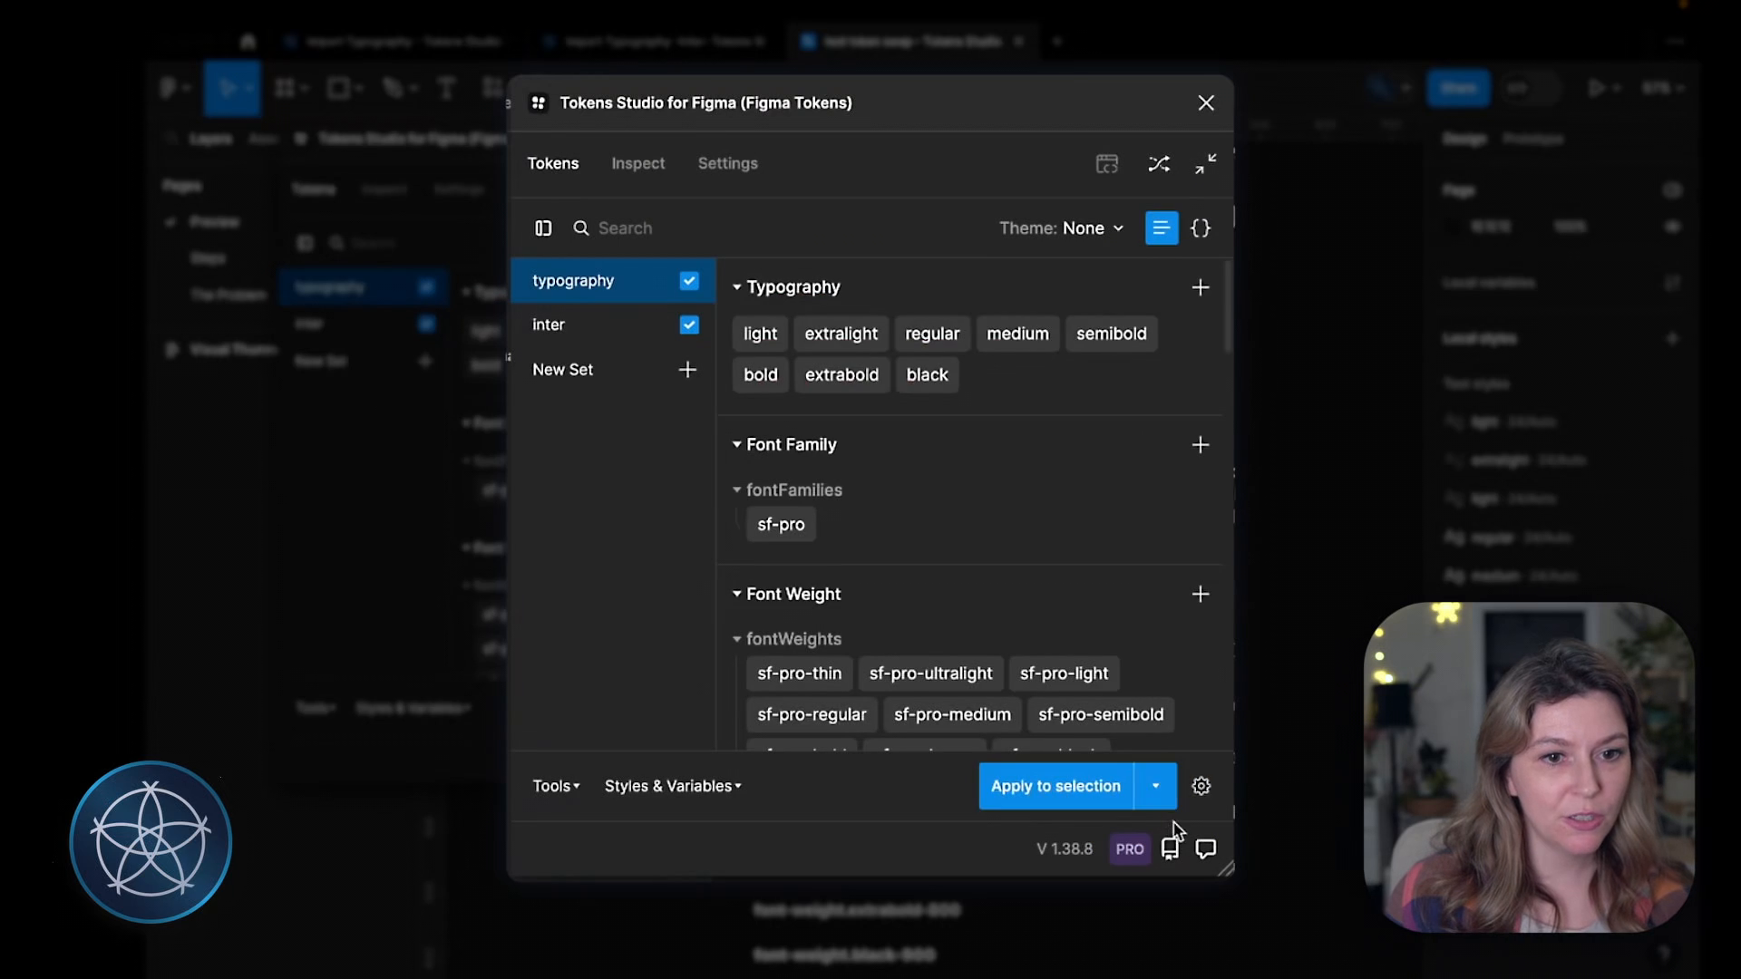
Step: Set the regular typography token's font reference to {fontFamilies.inter} and switch its weight reference to the matching Inter weight
left_click(922, 345)
left_click(915, 356)
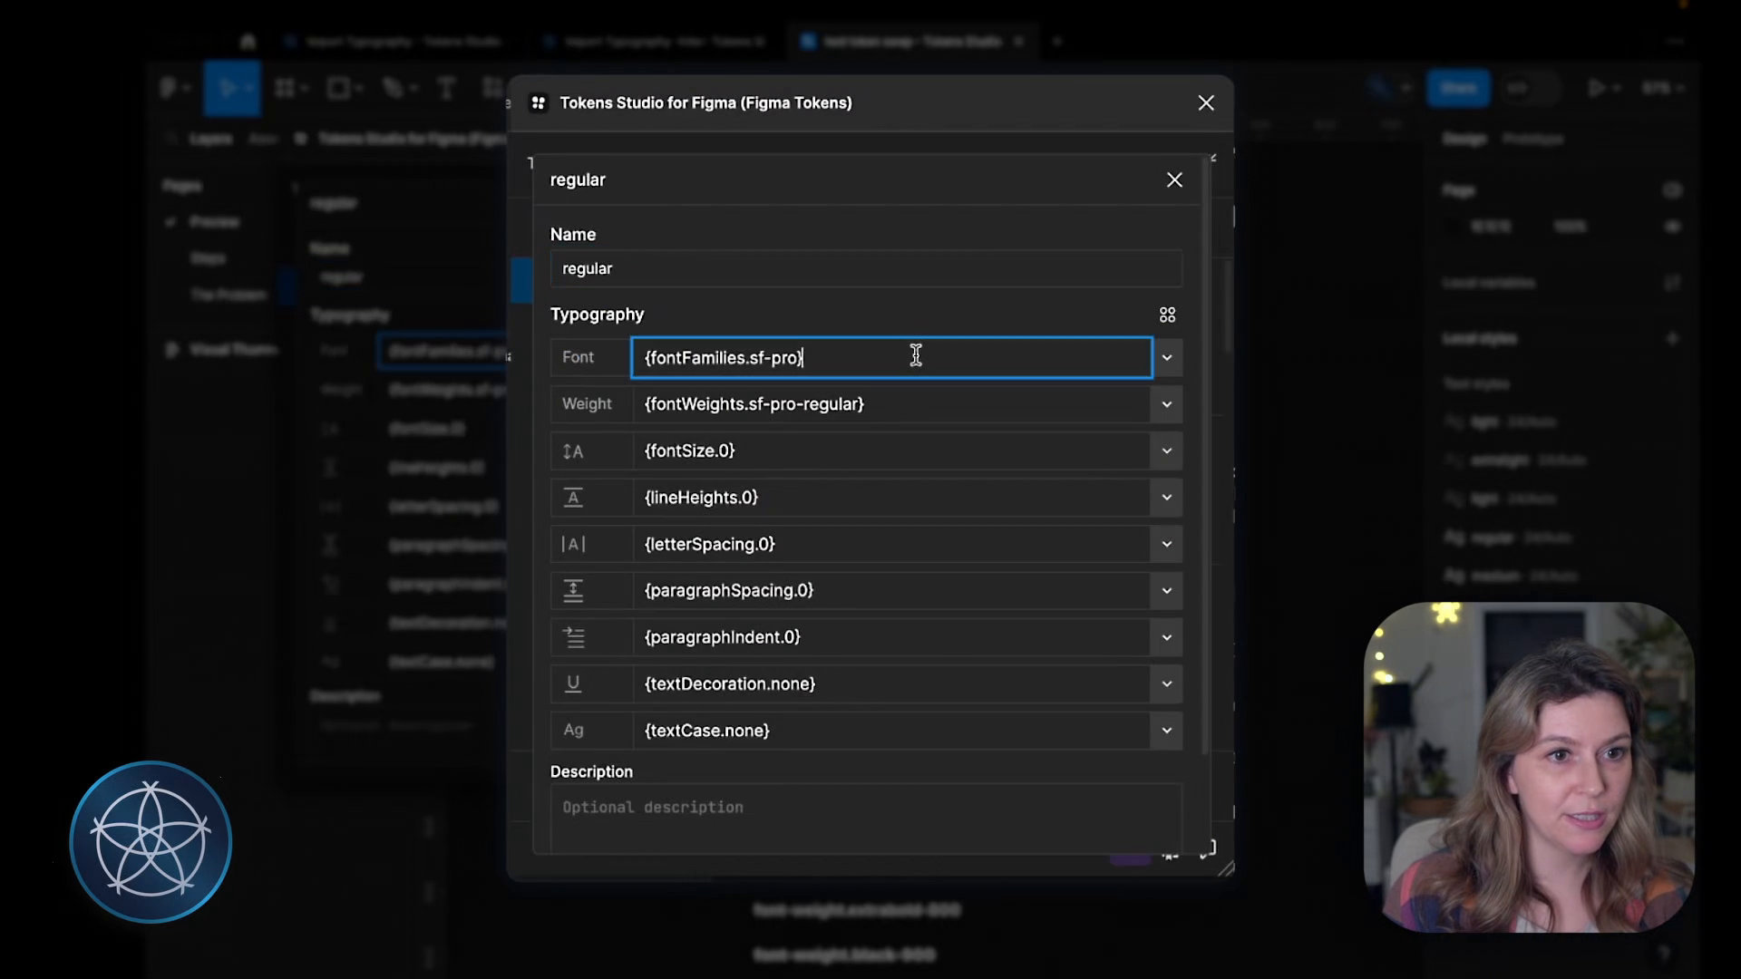
key("BackSpace")
key("BackSpace")
key("BackSpace")
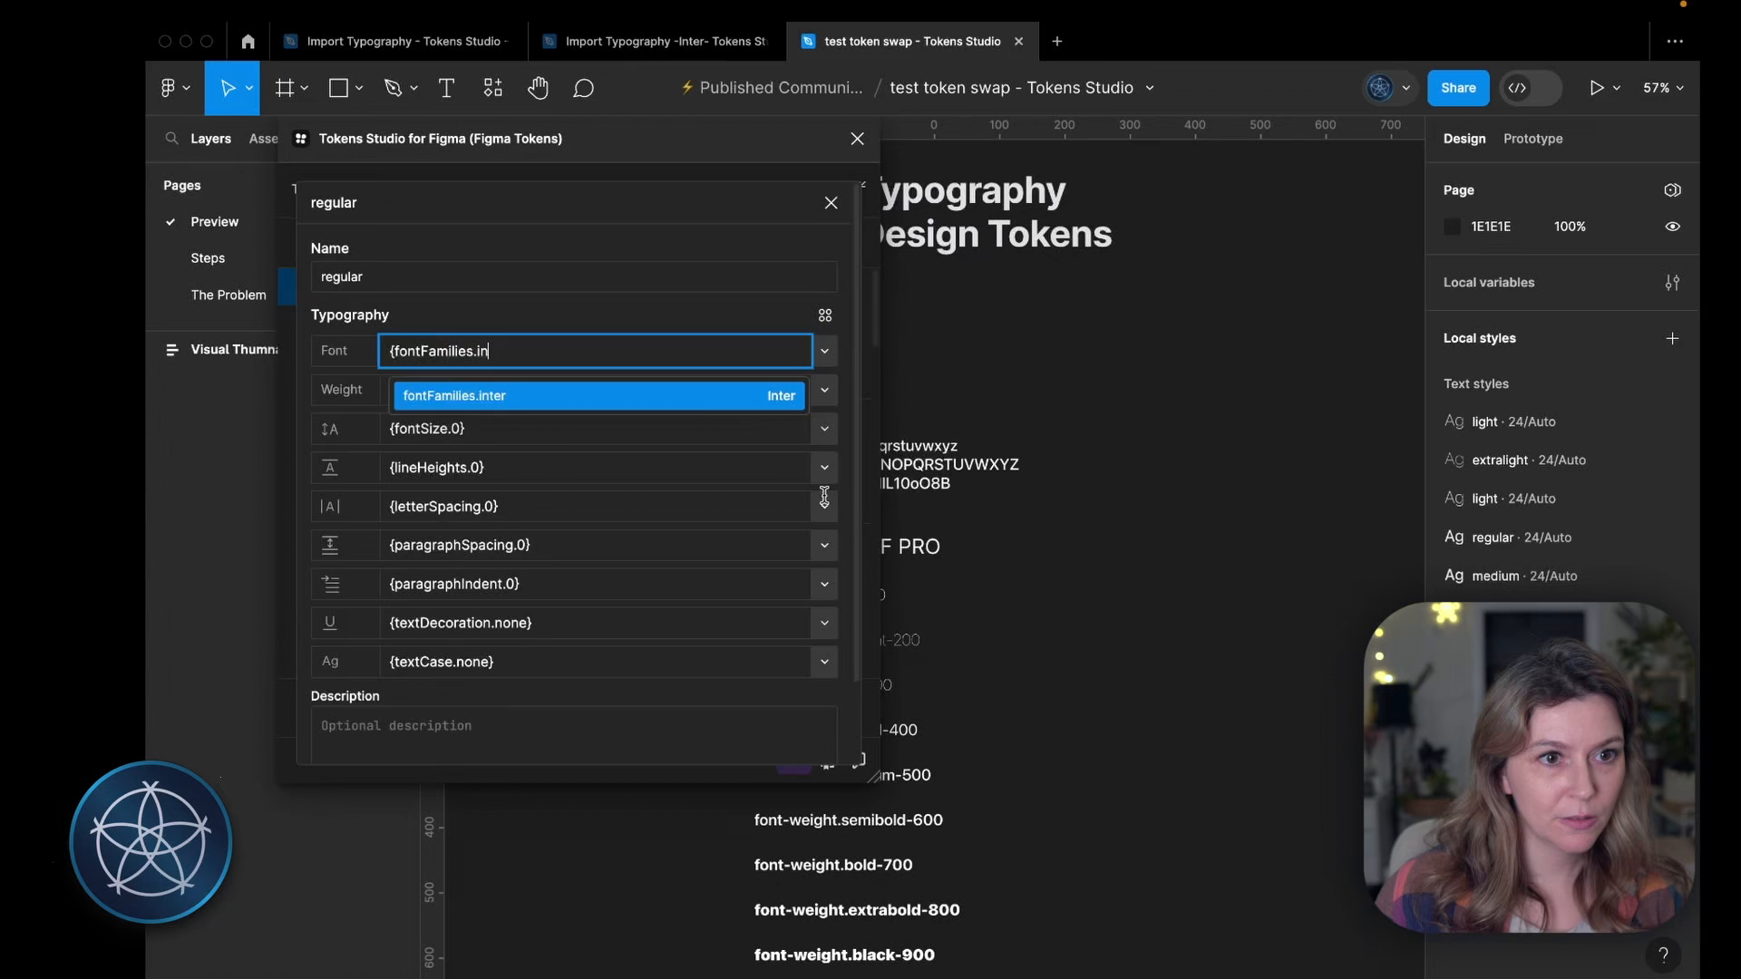
key("Return")
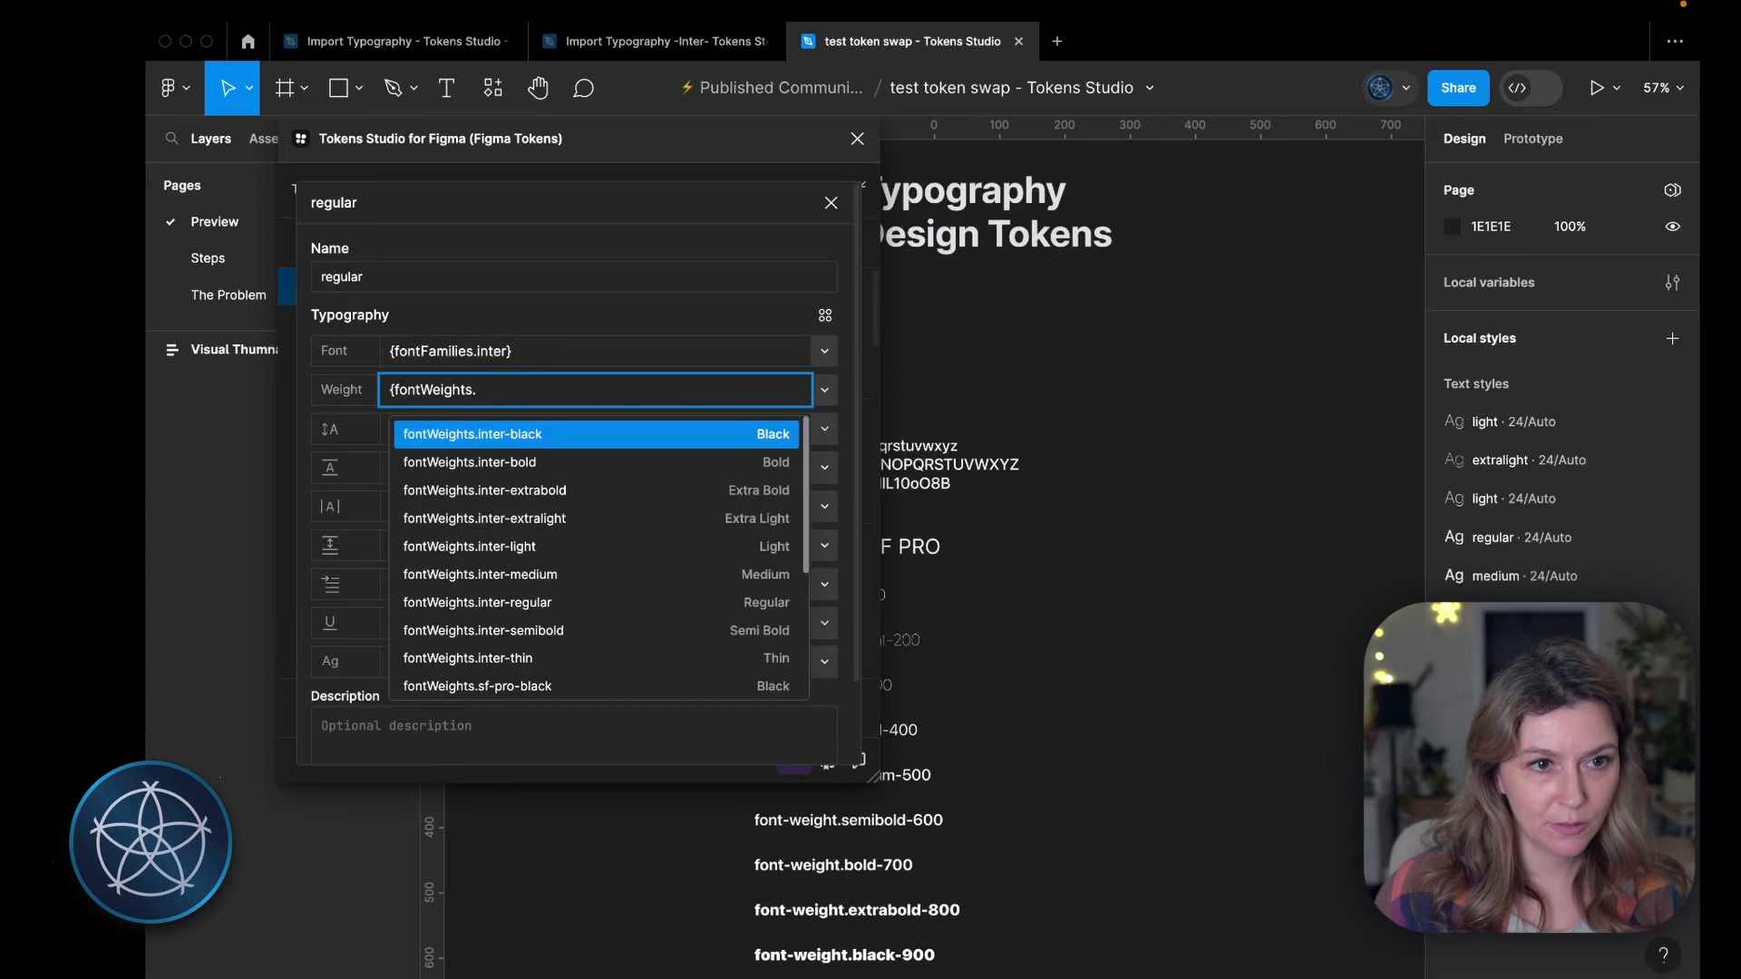
key("Return")
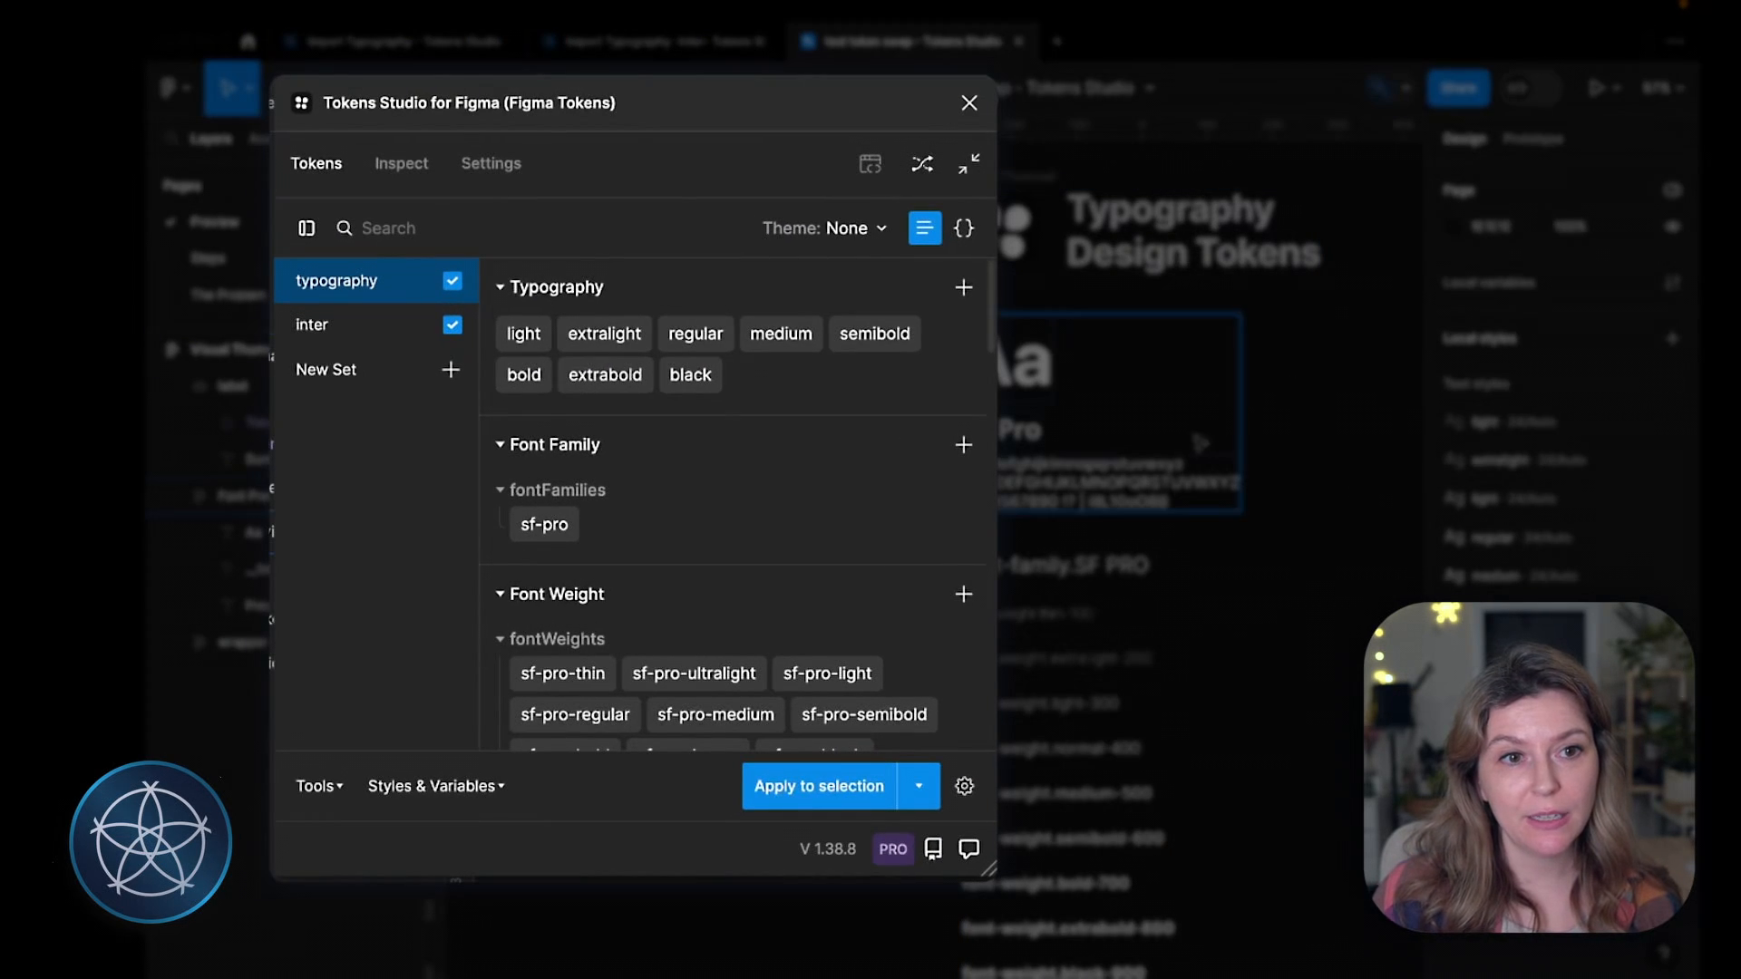
Step: Examine the font and weight references of the medium typography token in the typography set
mouse_move(800, 337)
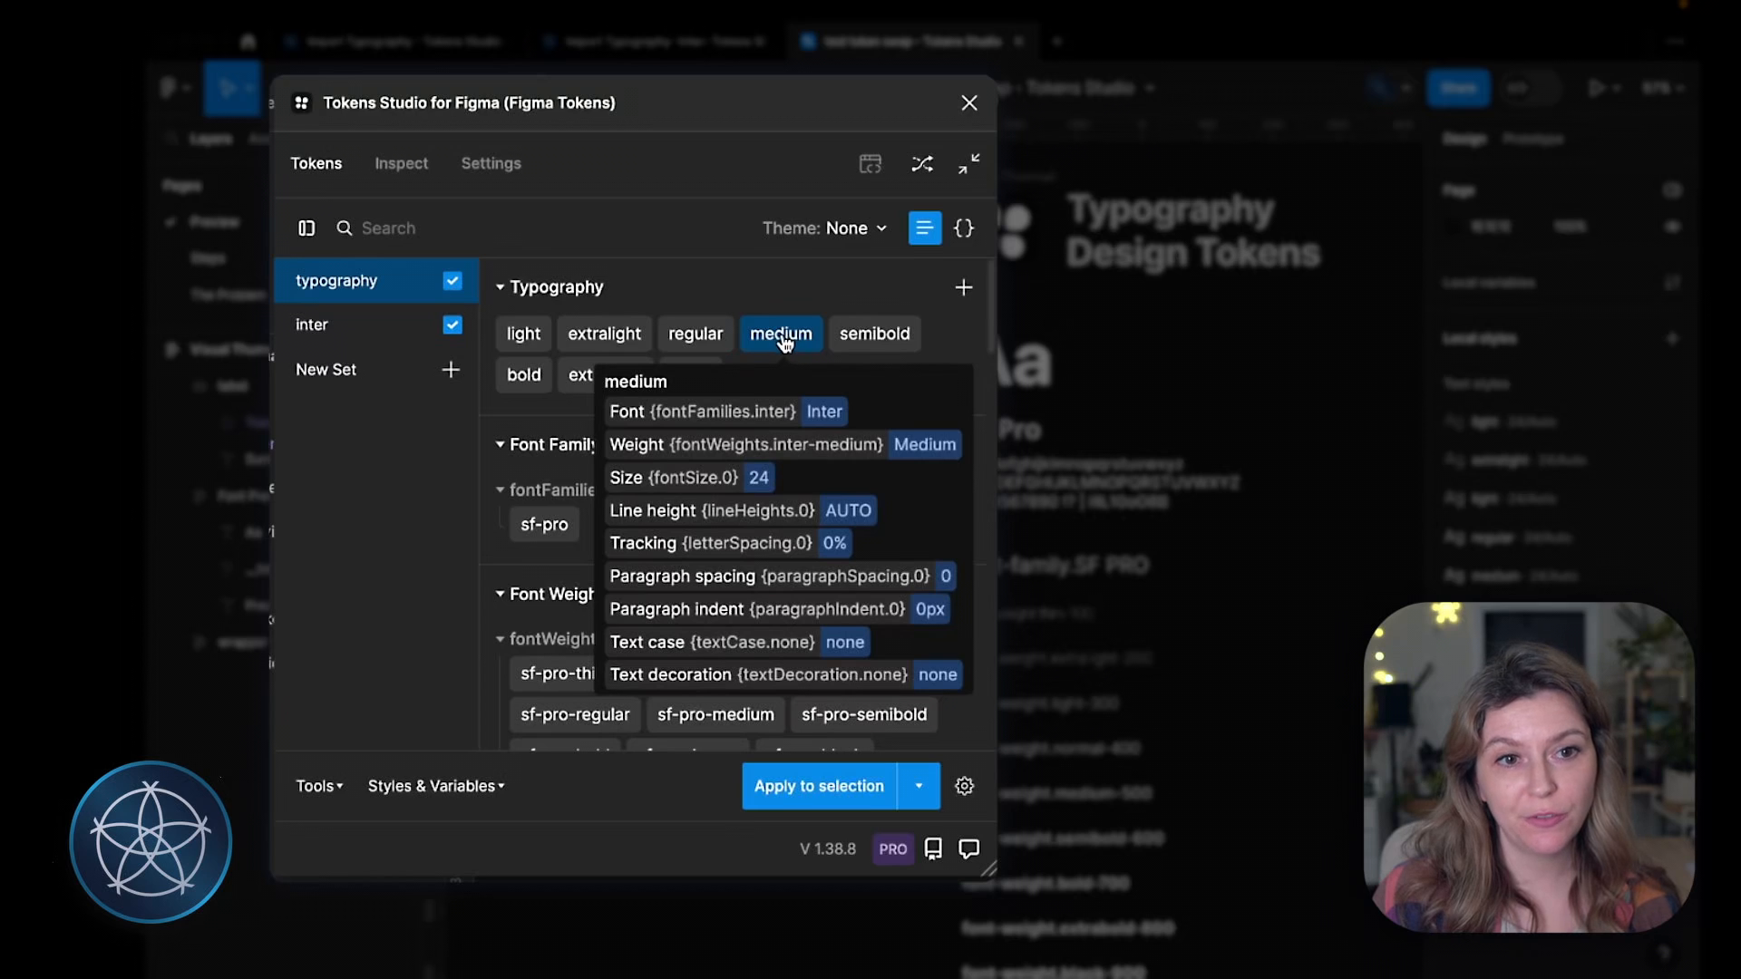
mouse_move(668, 355)
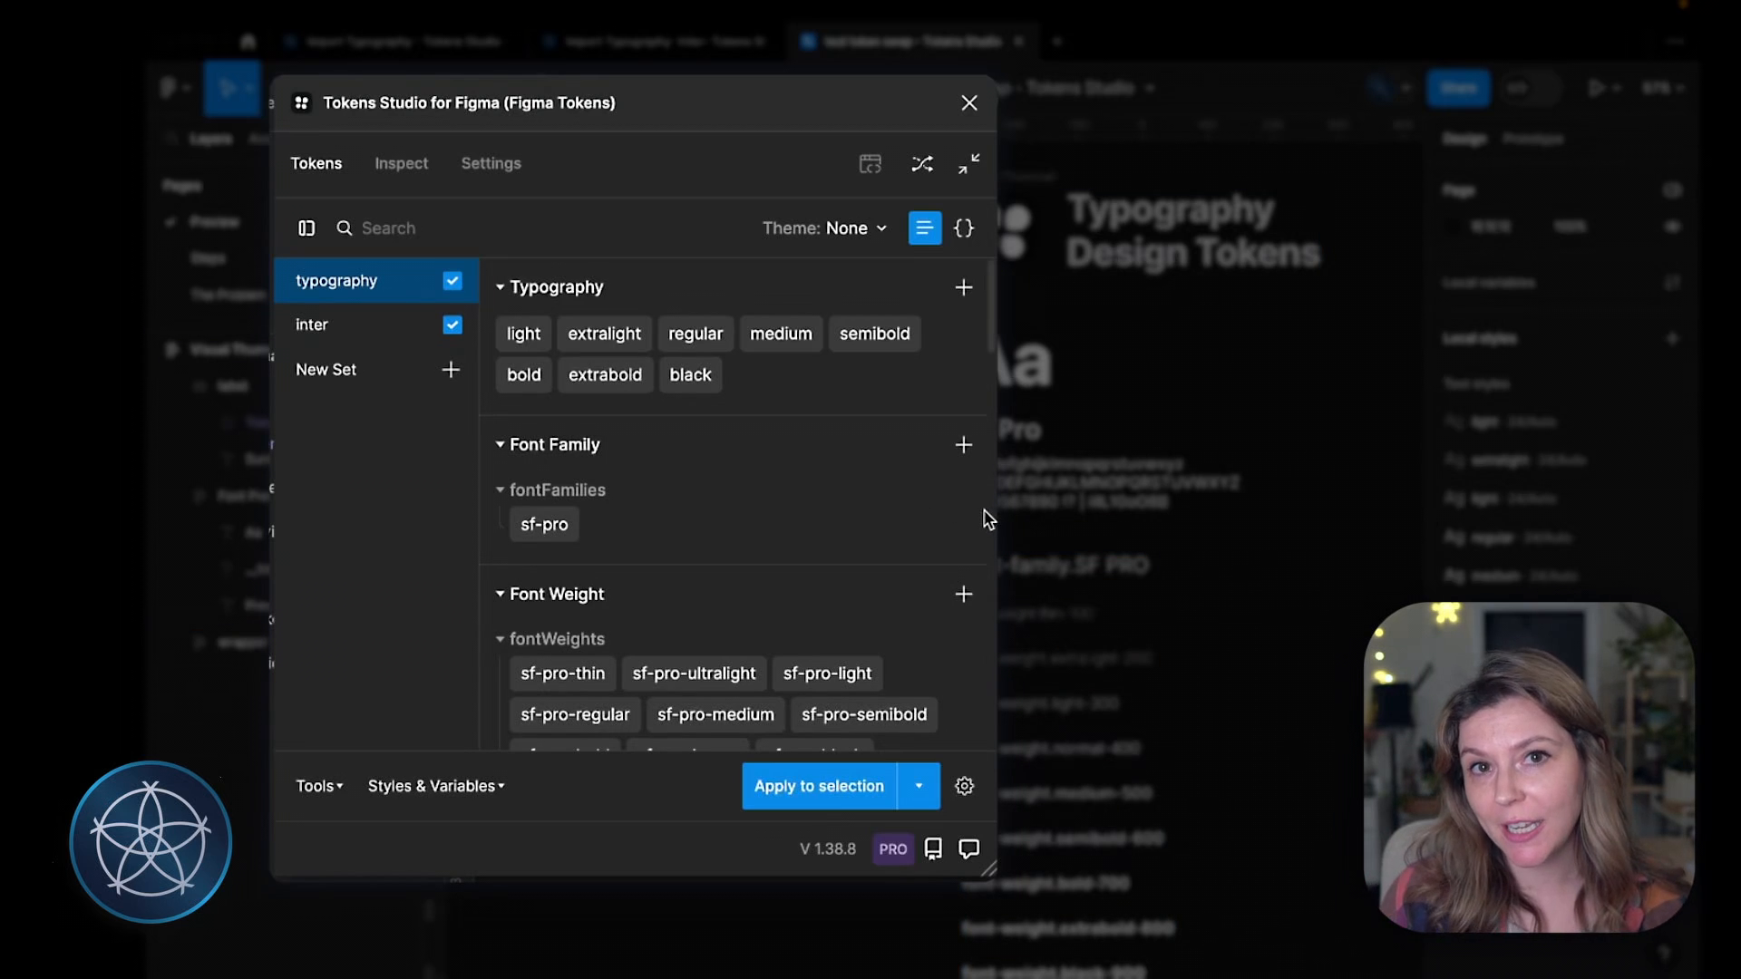
mouse_move(951, 506)
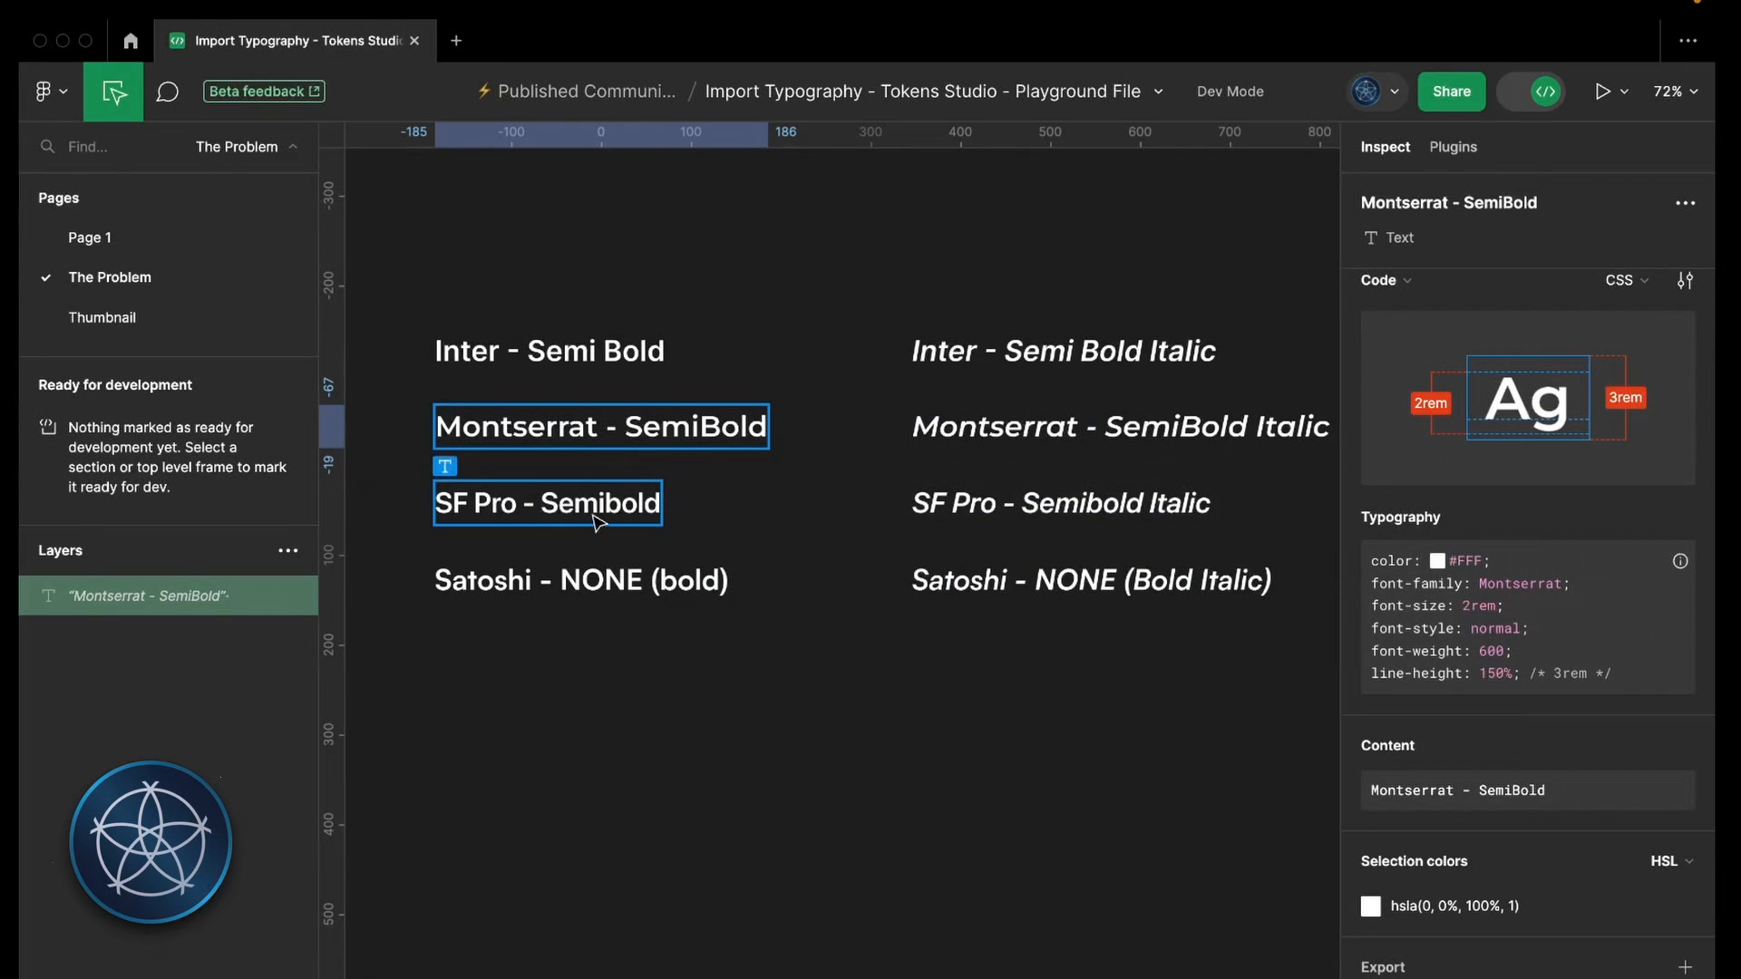
Step: Inspect the typography of the SF Pro - Semibold and Satoshi - NONE (bold) layers, then leave Dev Mode and select Inter - Semi Bold Italic
left_click(588, 509)
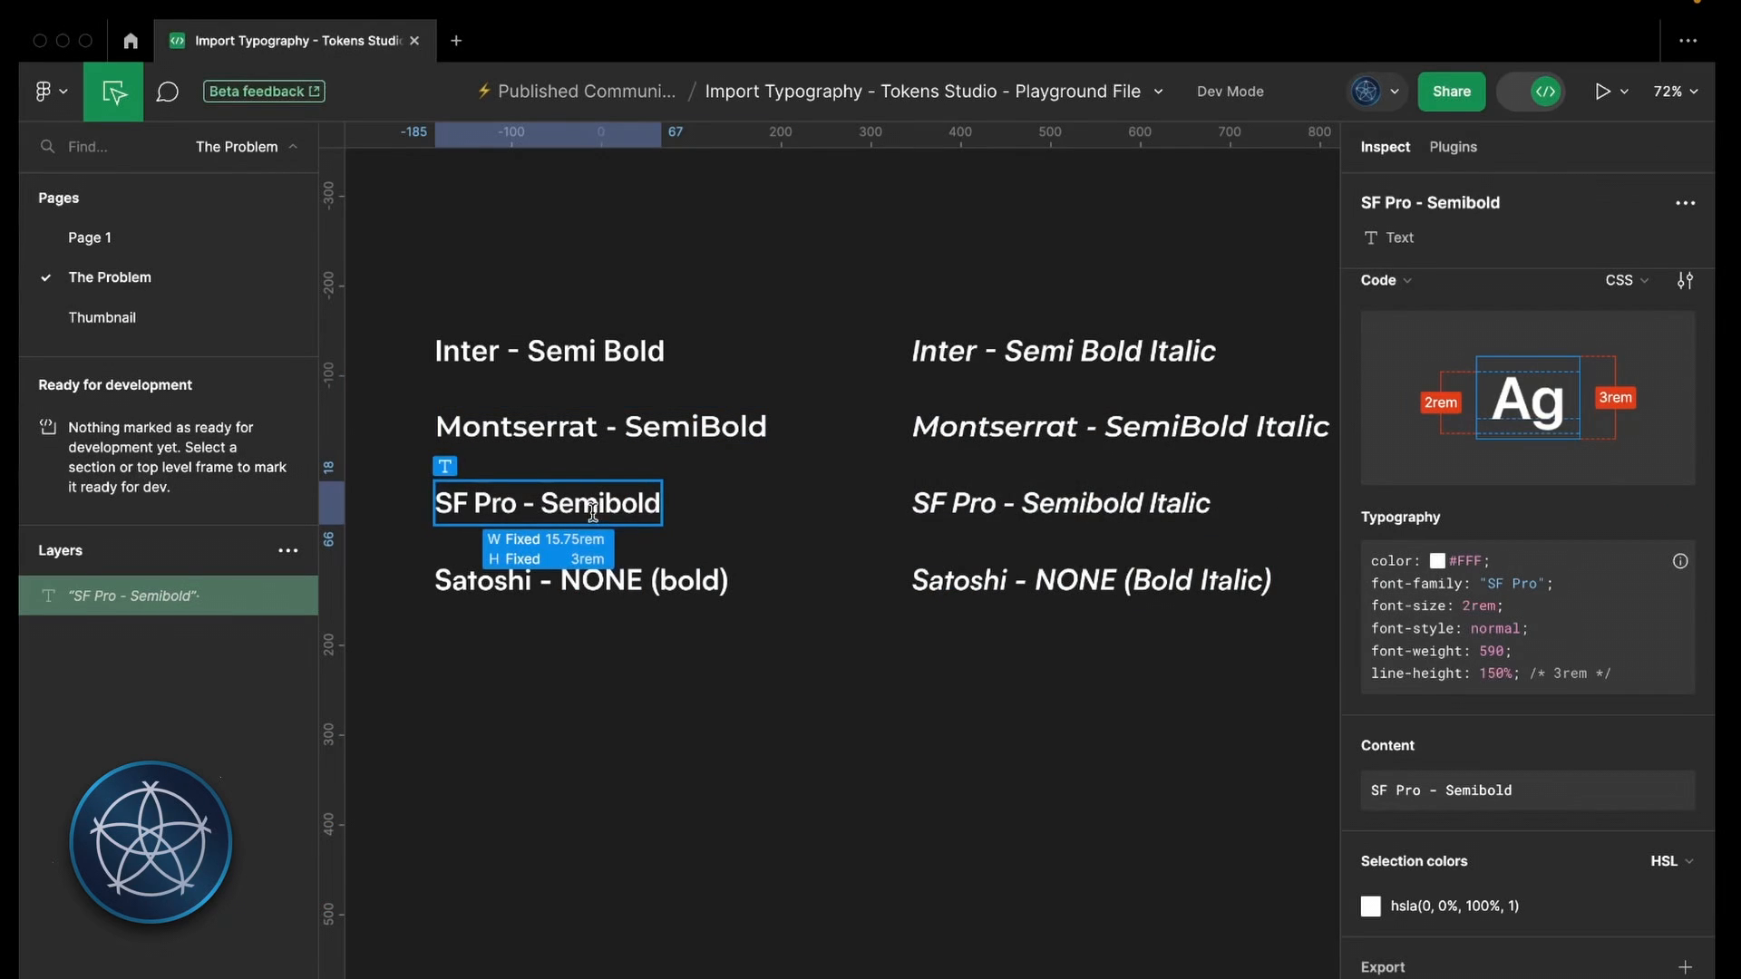
left_click(639, 587)
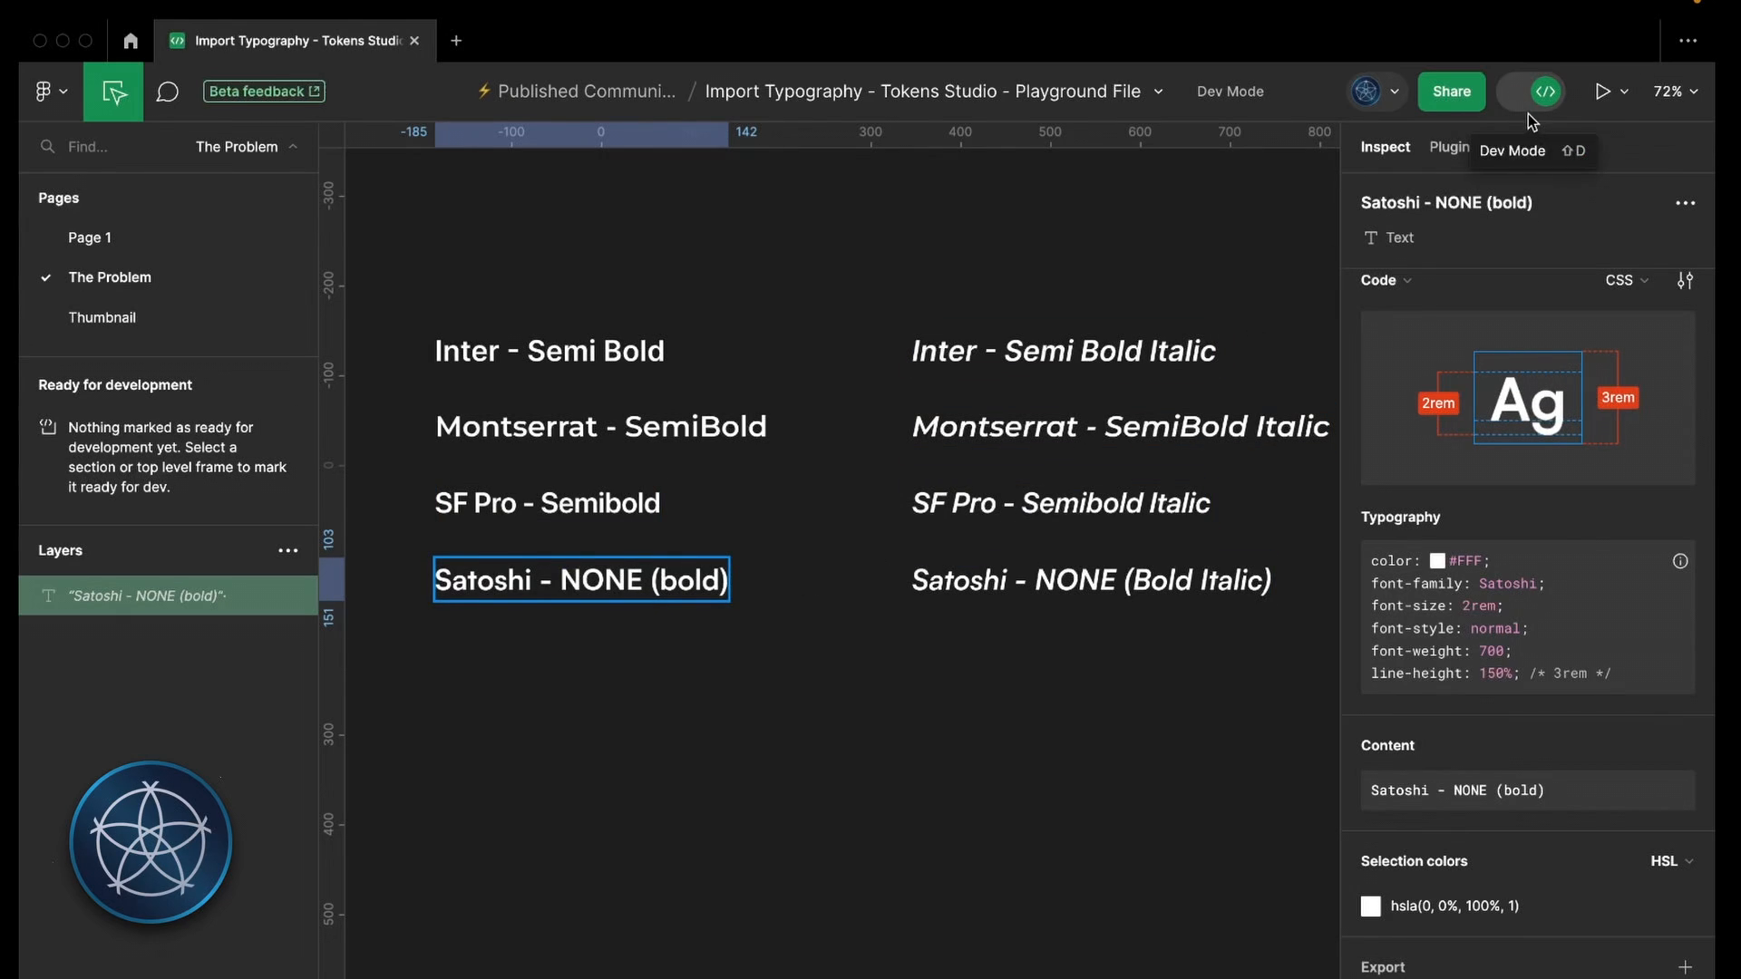
left_click(1511, 96)
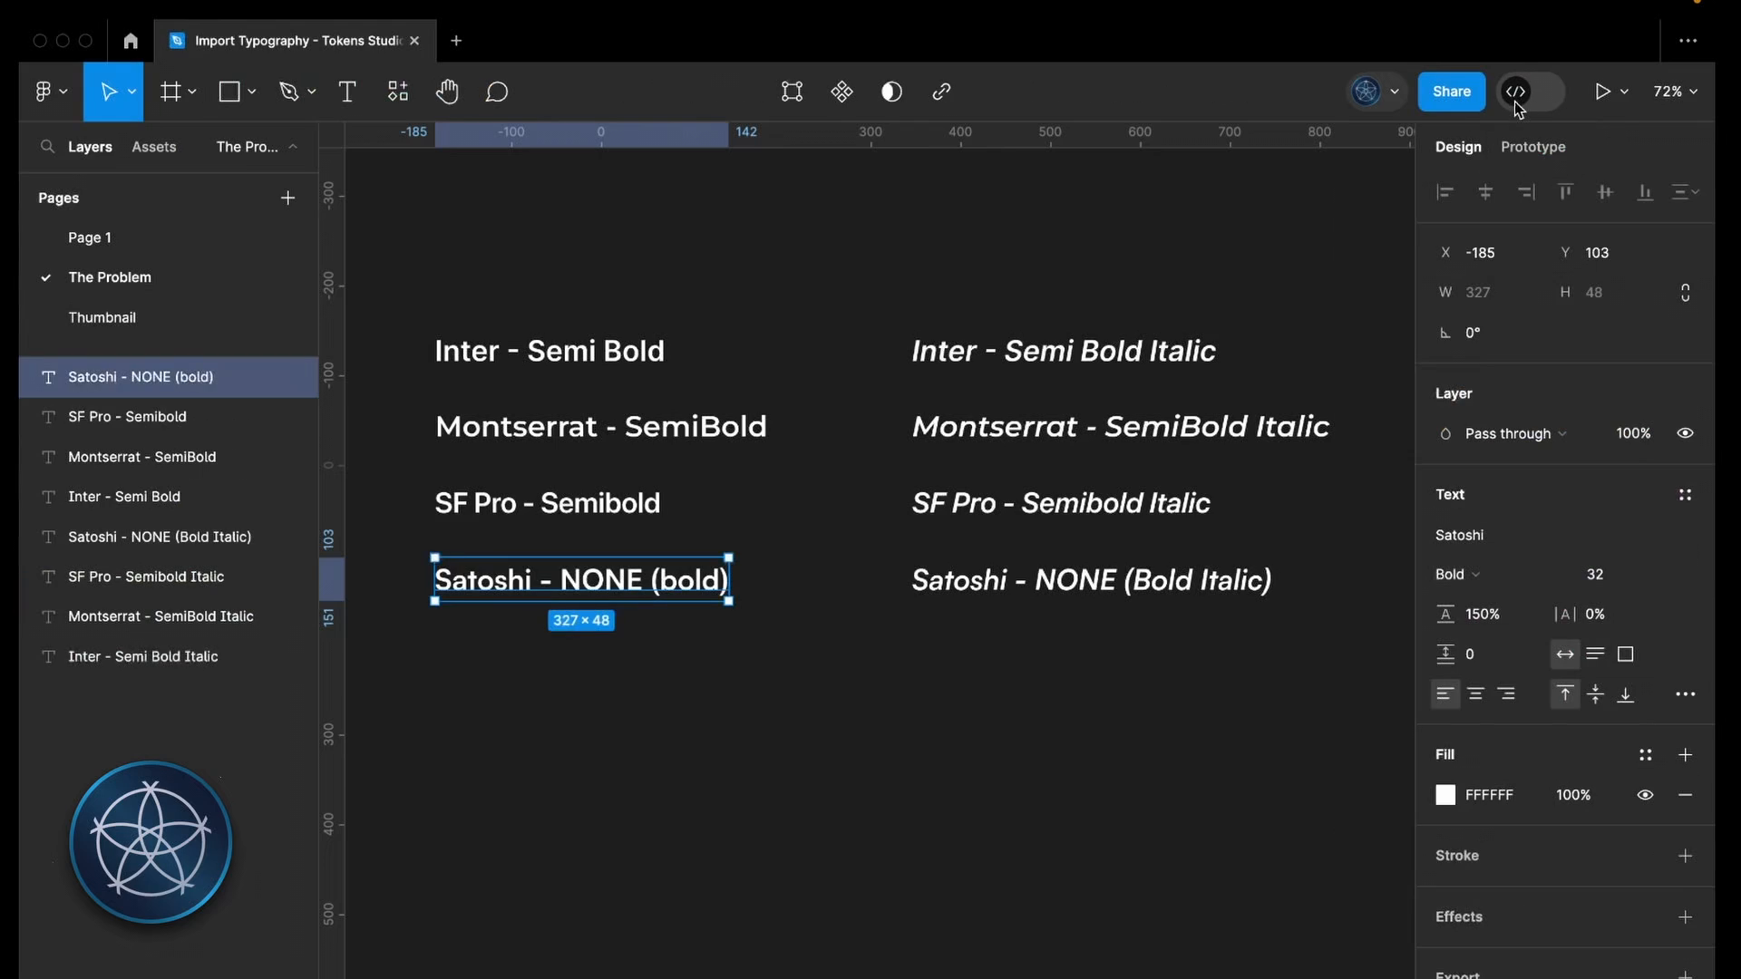
left_click(1045, 359)
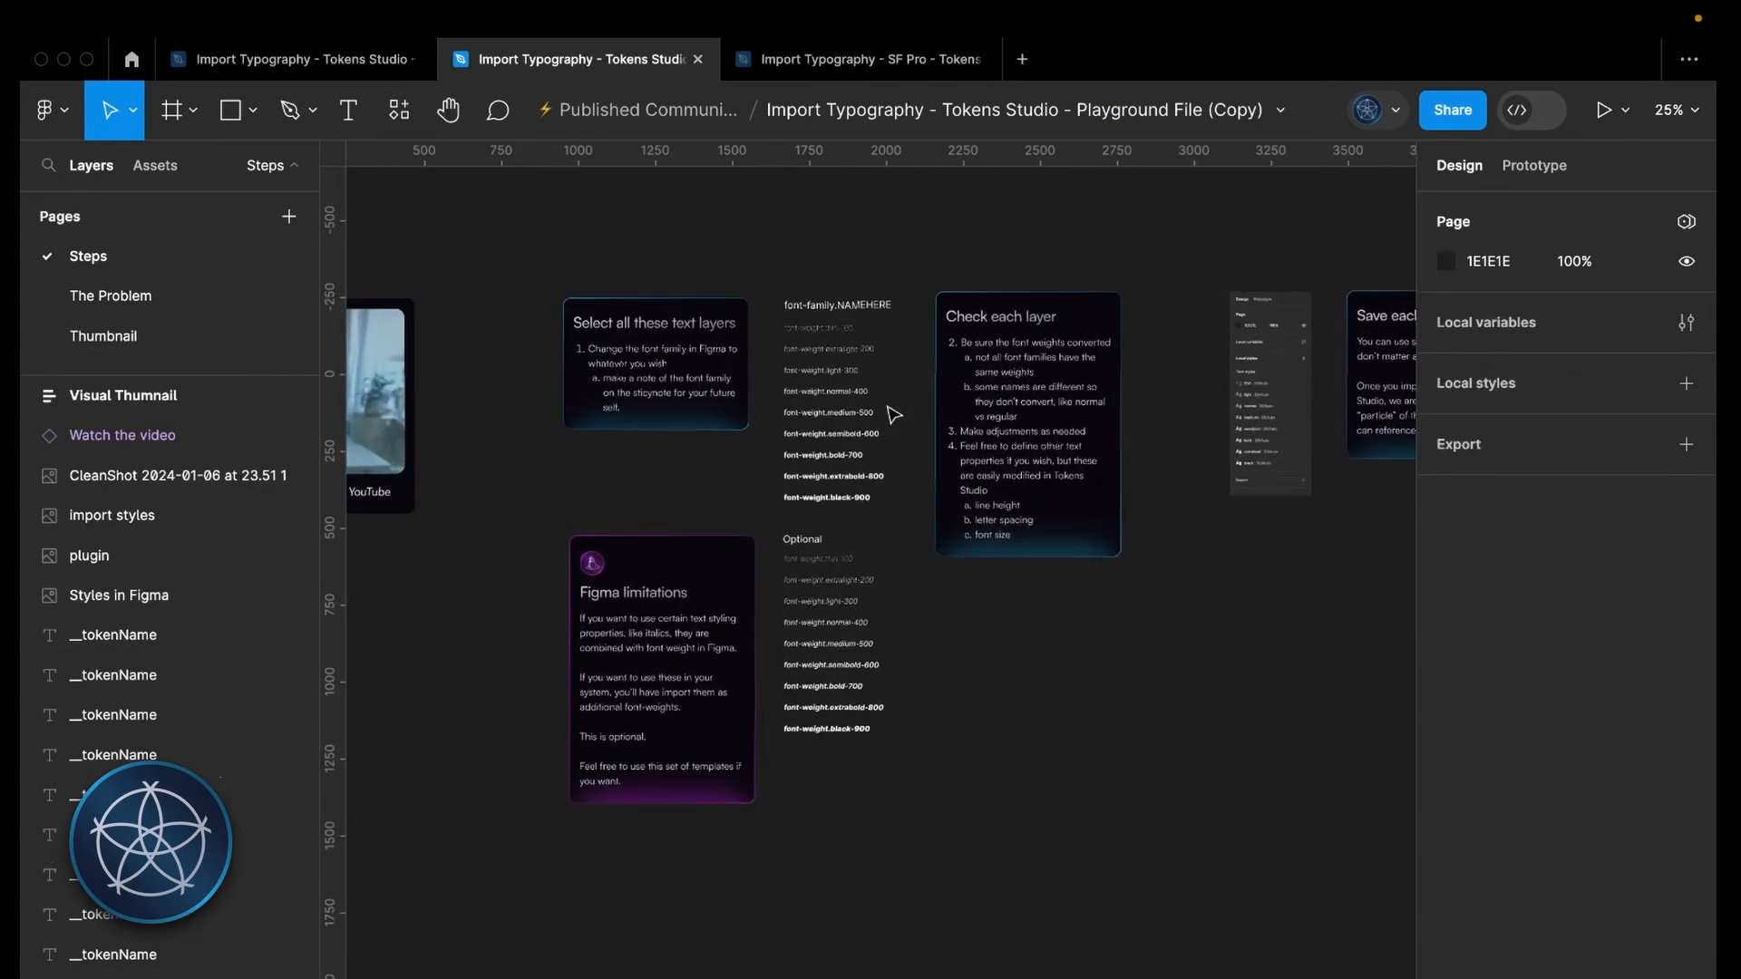
Step: Change the font-family.NAMEHERE heading above the weight samples to font-familyInter
scroll(889, 412, "up", 3)
left_click_drag(920, 563, 752, 287)
left_click(843, 261)
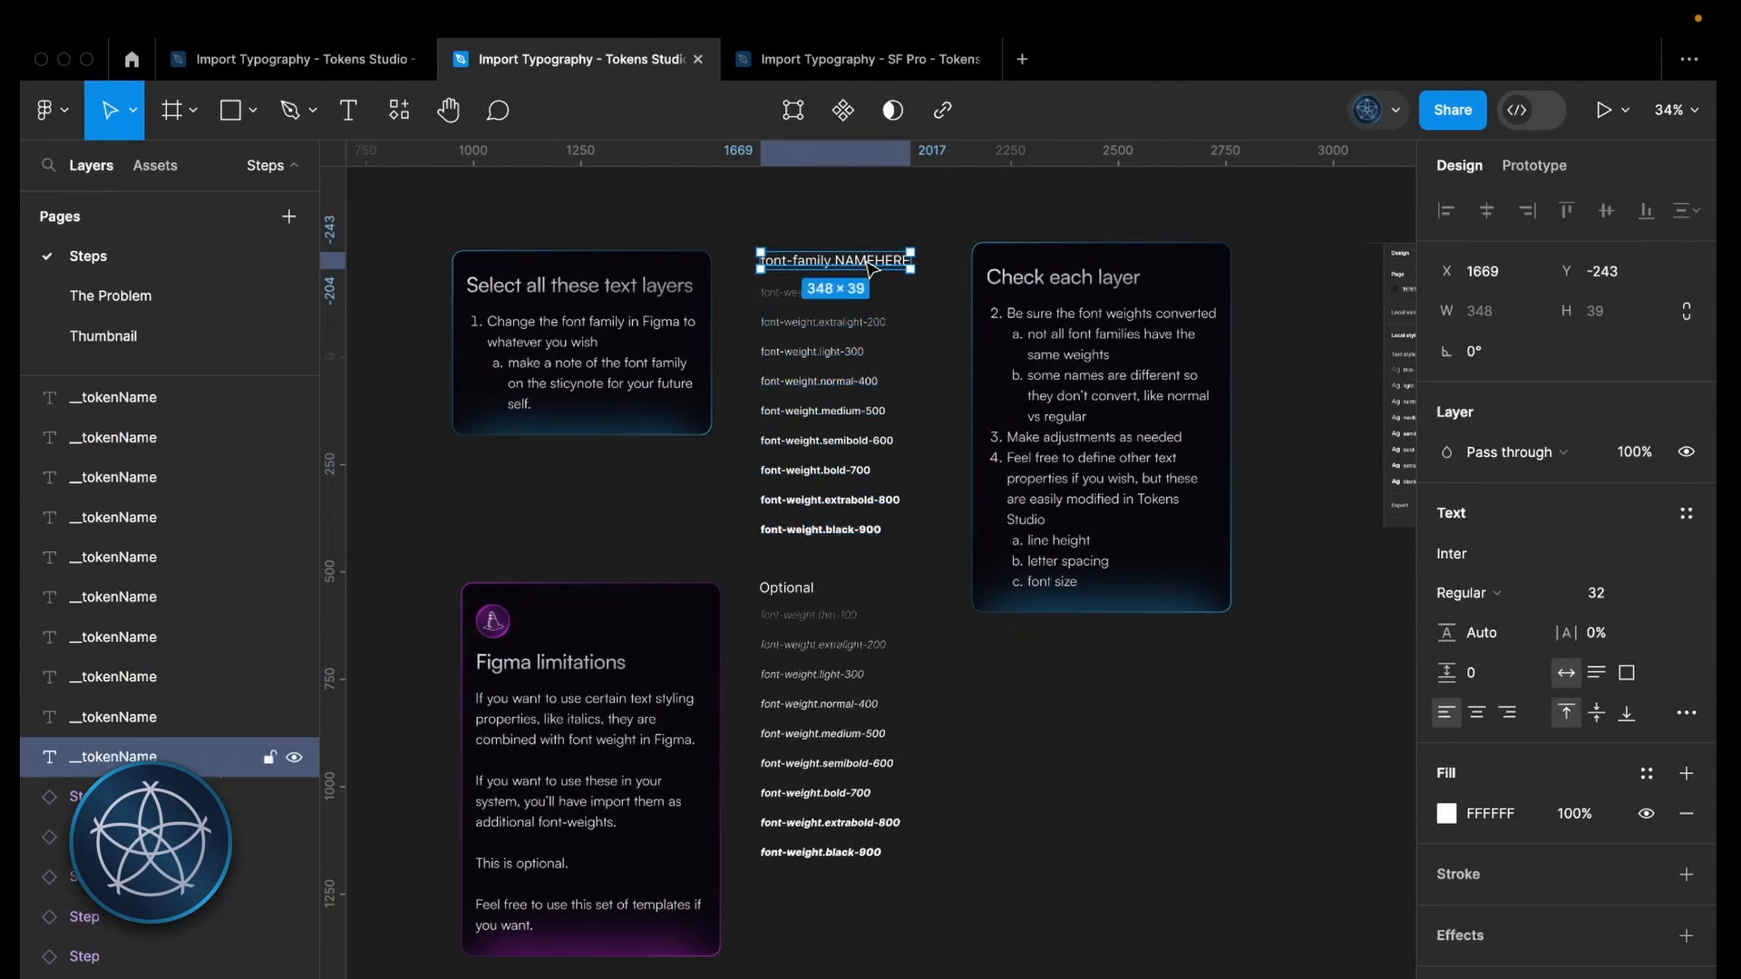
left_click(846, 262)
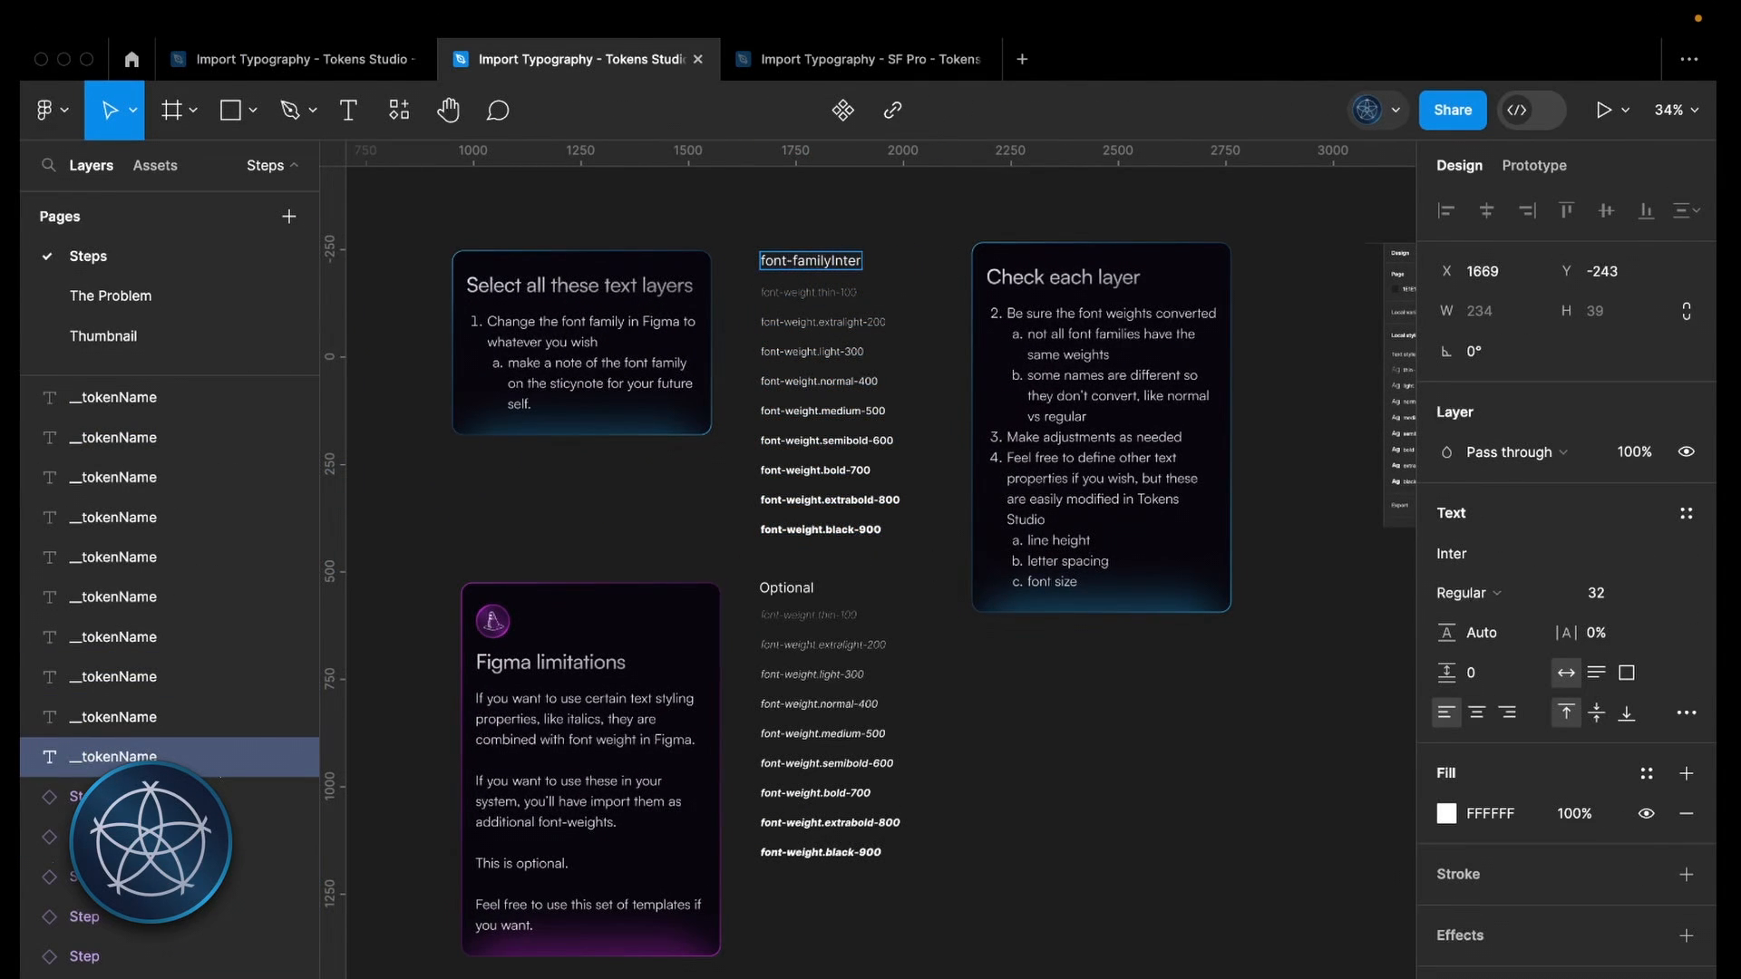
key("Escape")
Step: Set the font family of all nine upright font-weight sample layers, thin-100 to black-900, to Inter
left_click_drag(895, 570, 754, 283)
left_click(1455, 655)
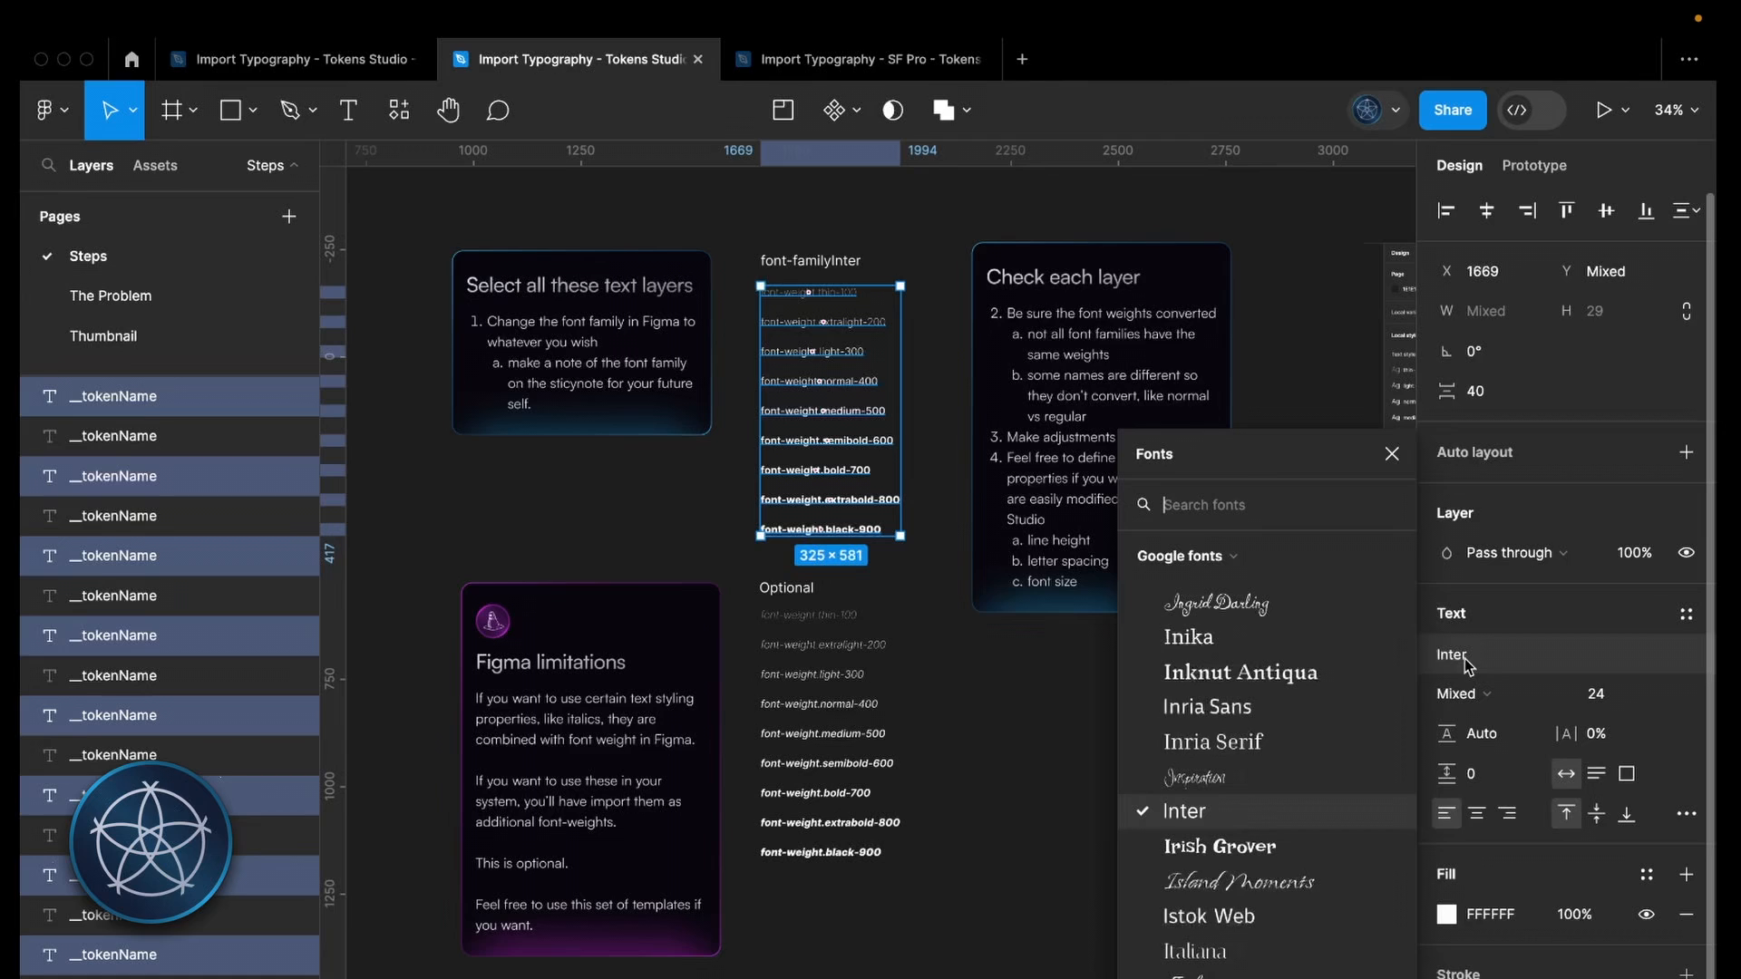
left_click(1186, 815)
left_click(936, 345)
Step: Check the thin and extralight sample layers and create a text style named black from the font-weight.black-900 layer
left_click(846, 292)
left_click(855, 323)
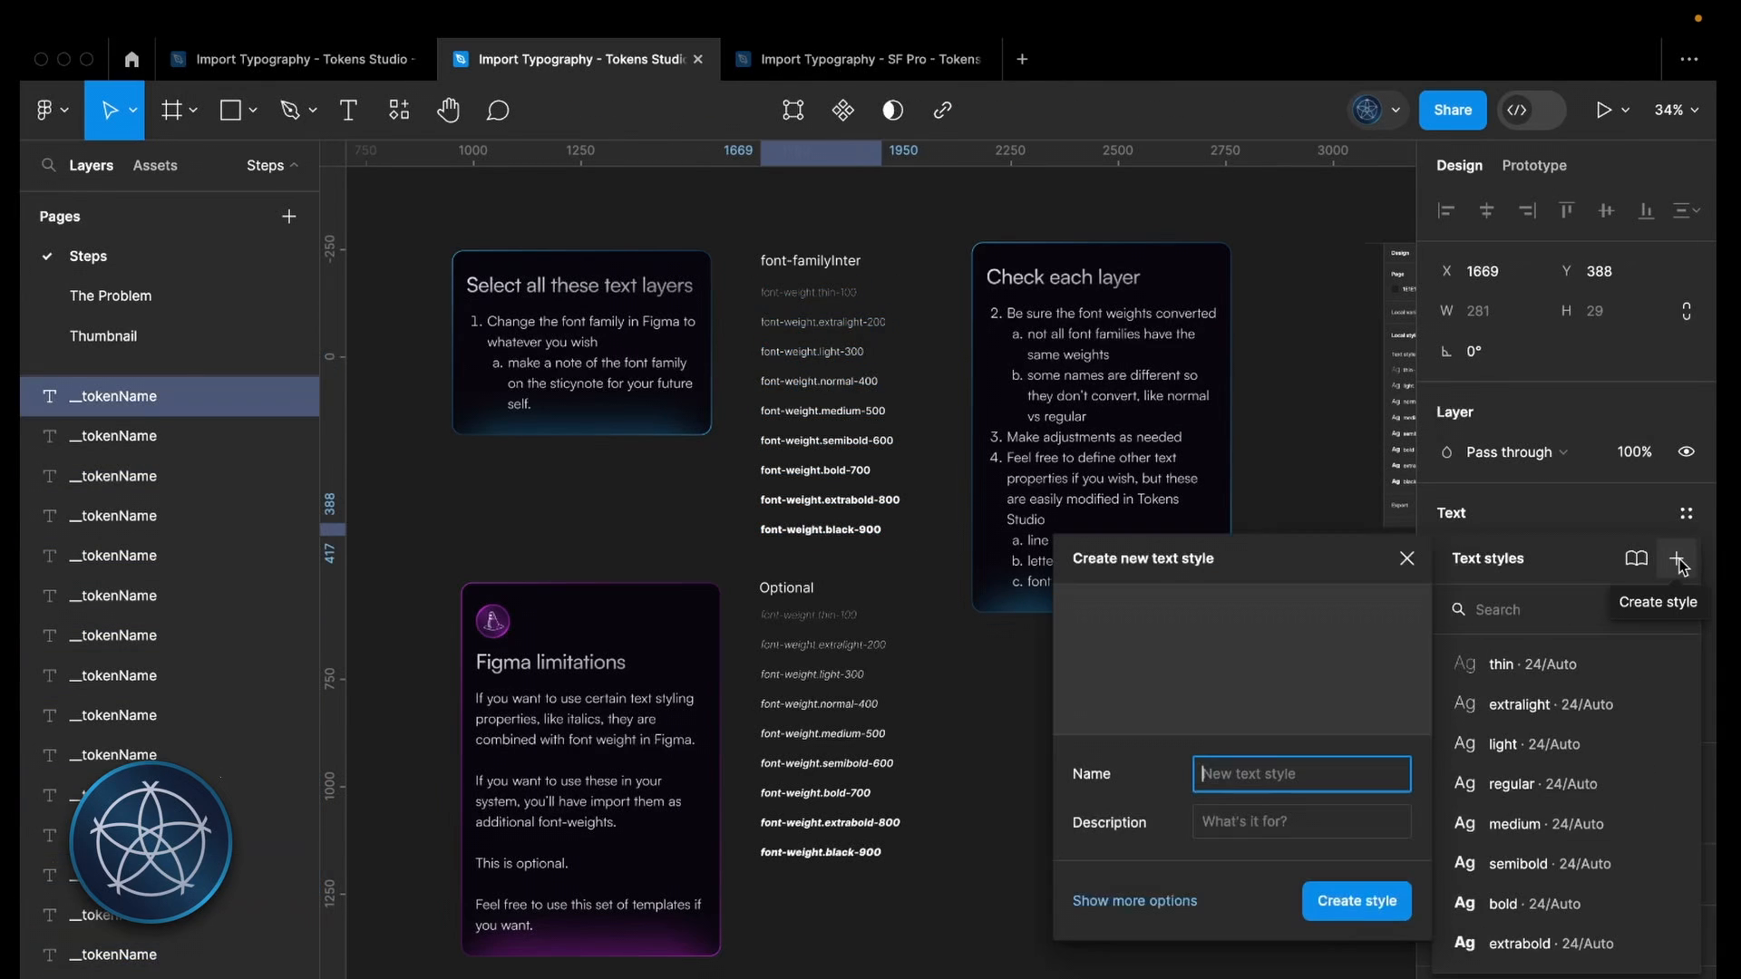
type("black")
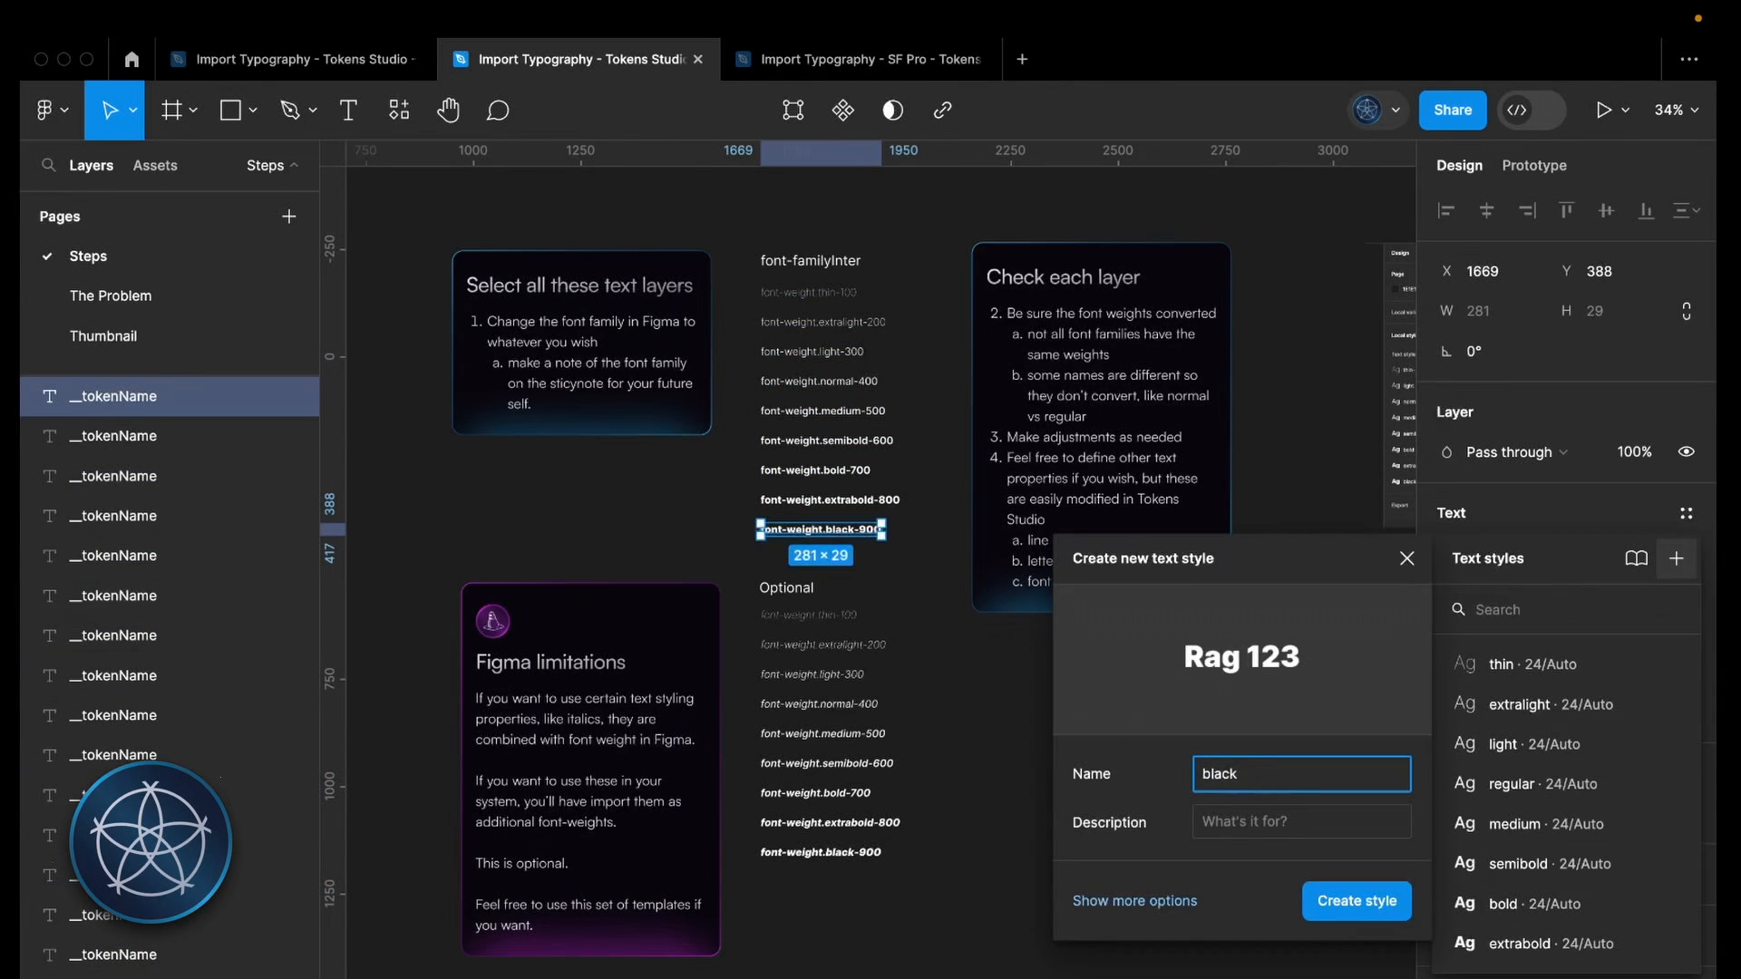
key("Return")
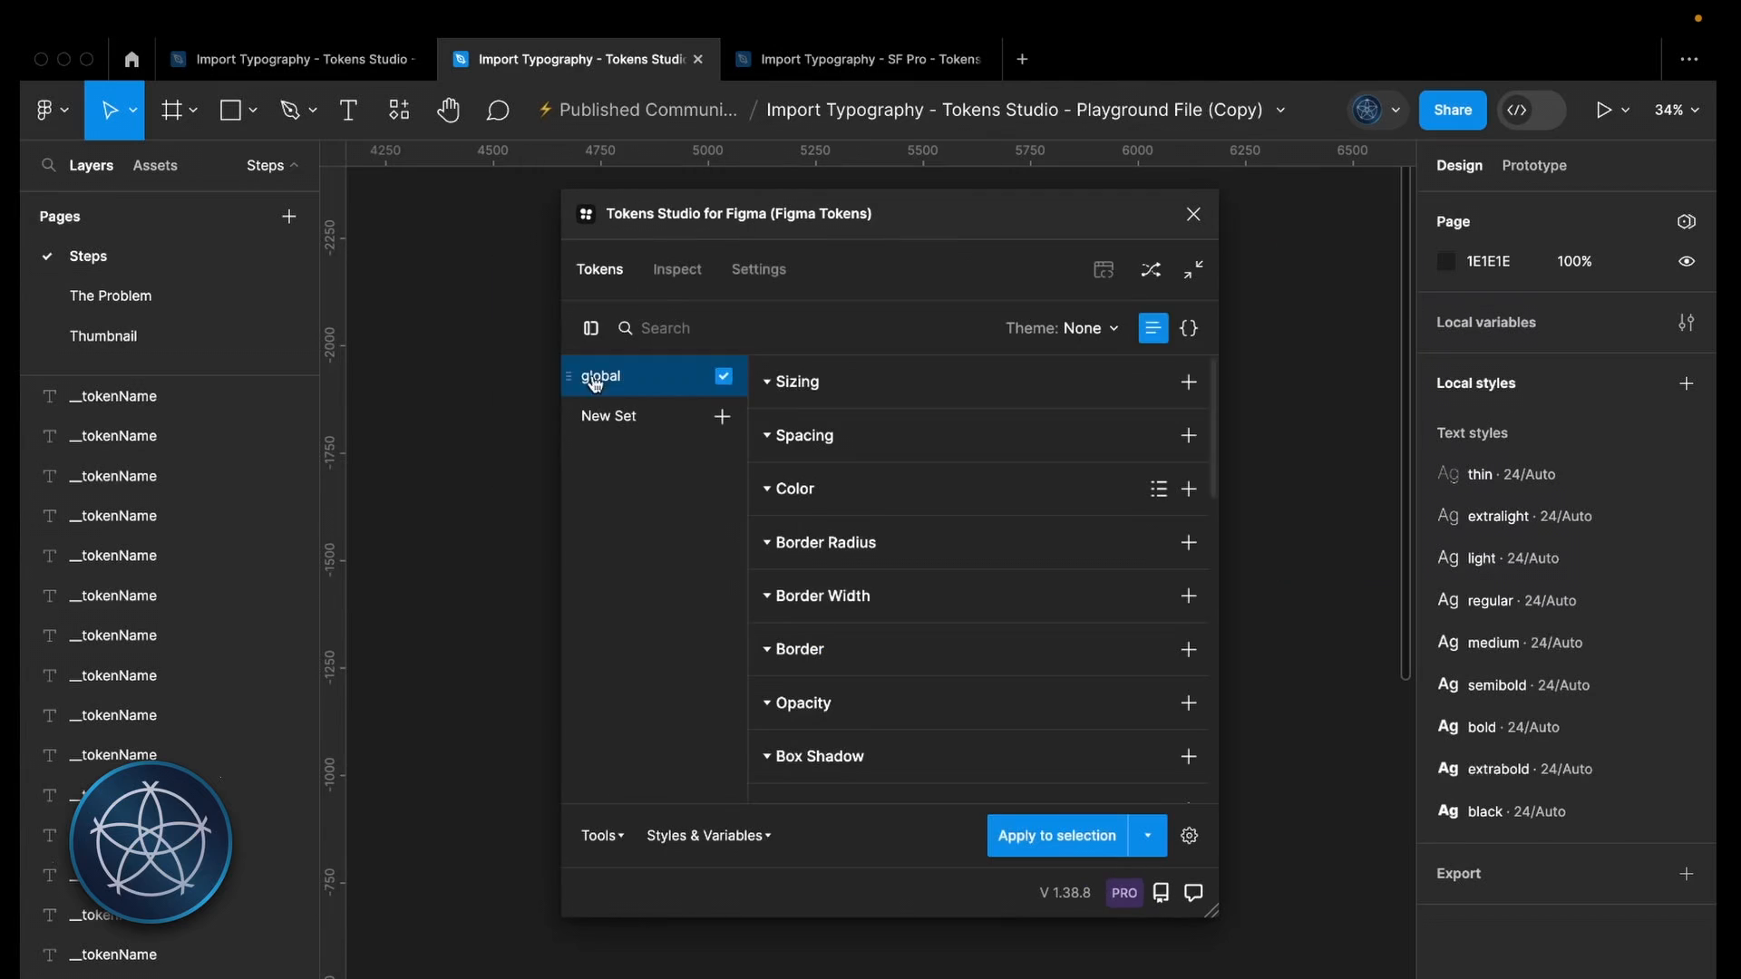
Step: Rename the global token set to inter
right_click(655, 376)
left_click(689, 399)
type("inter")
key("Return")
Step: Import the file's local text styles into the inter token set
left_click(762, 840)
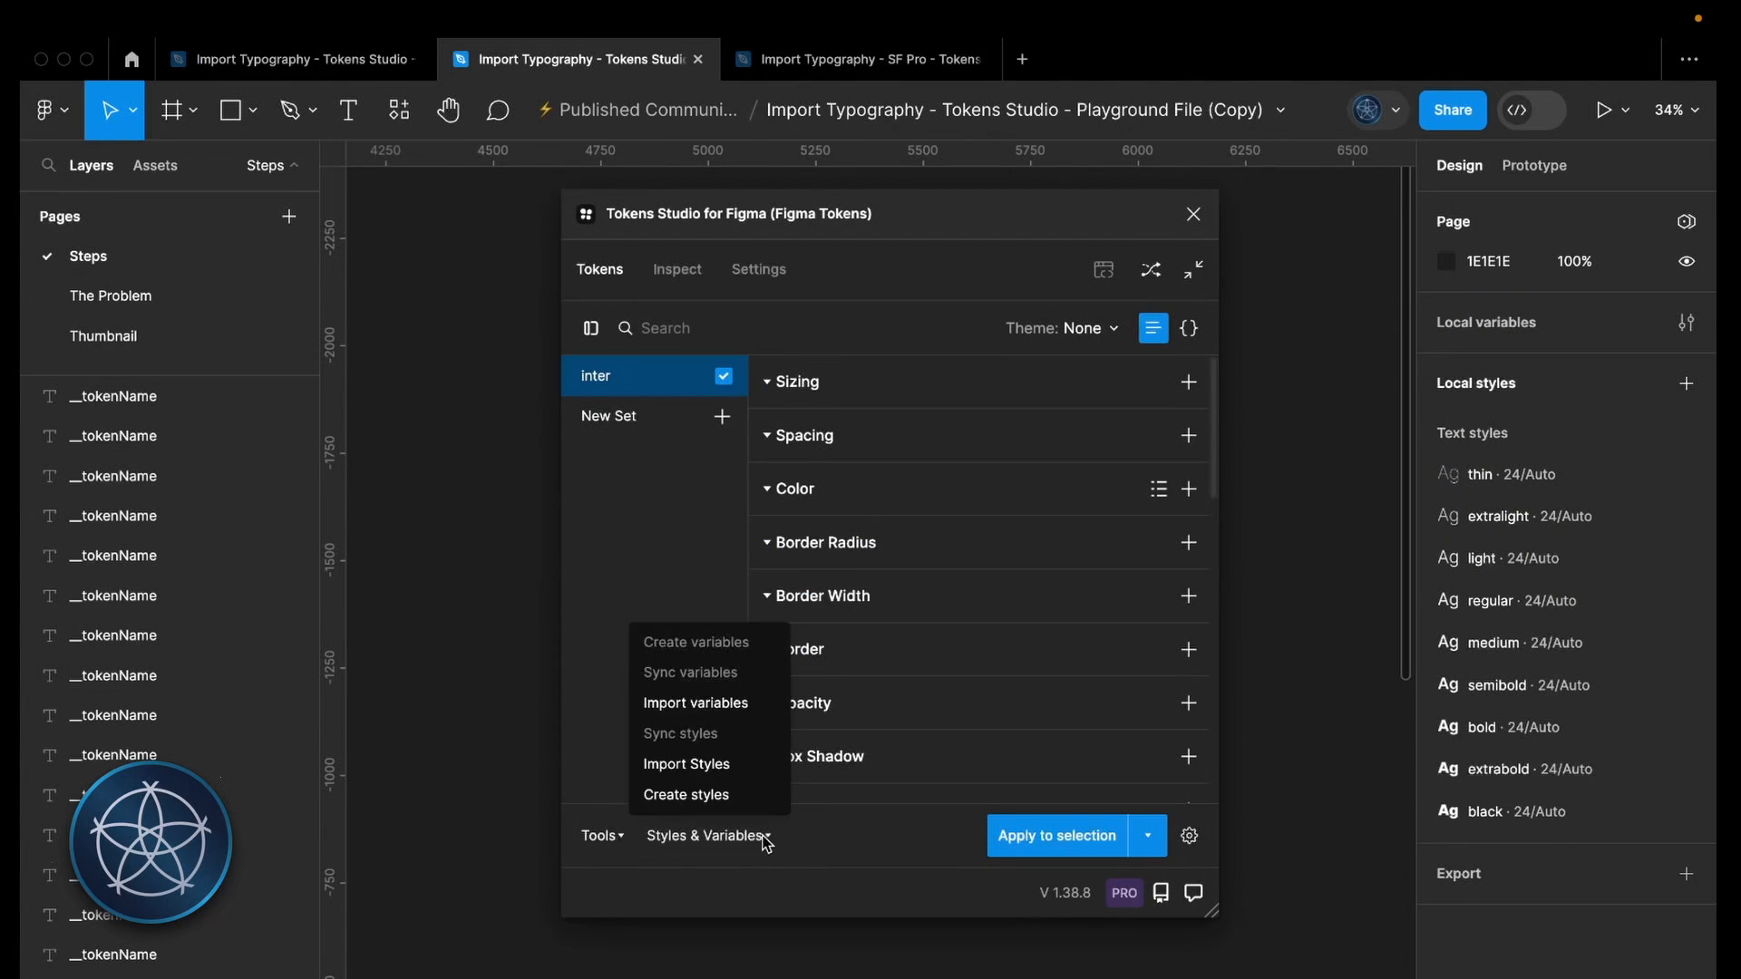
left_click(688, 764)
left_click(778, 553)
left_click(975, 642)
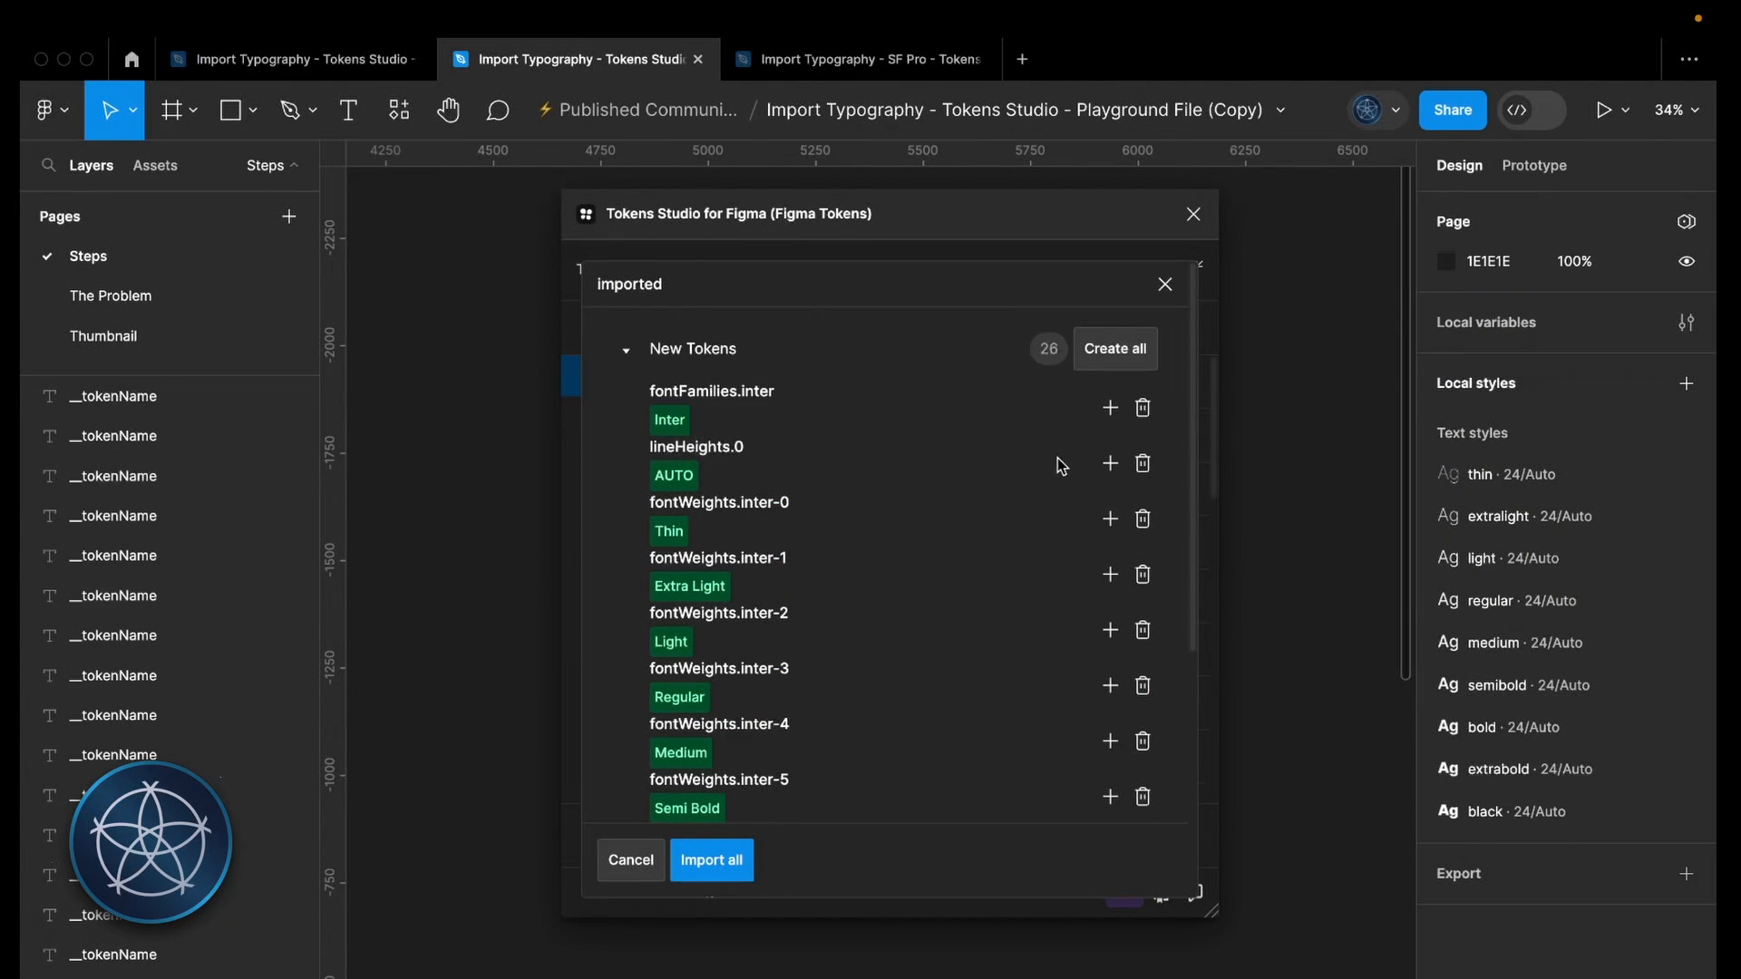
Step: Remove the lineHeights.0, fontSize.0, letterSpacing.0 and paragraphSpacing.0 tokens from the list of new tokens to import
left_click(1143, 465)
scroll(1146, 463, "down", 5)
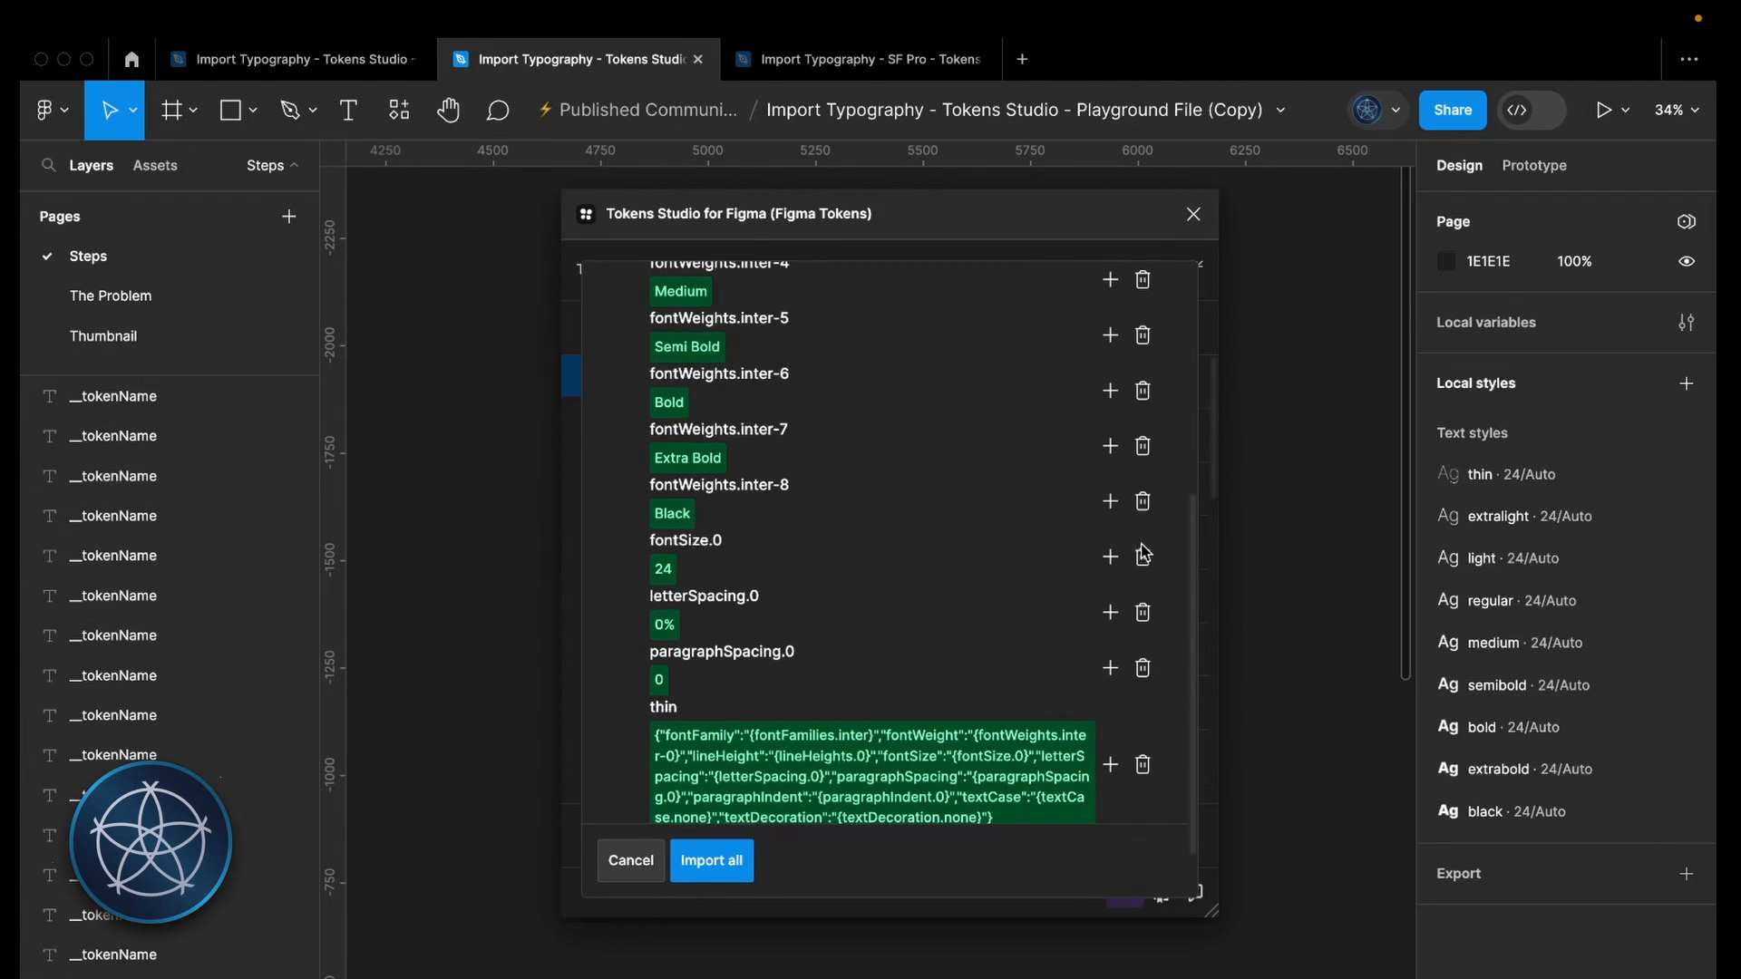
left_click(1144, 558)
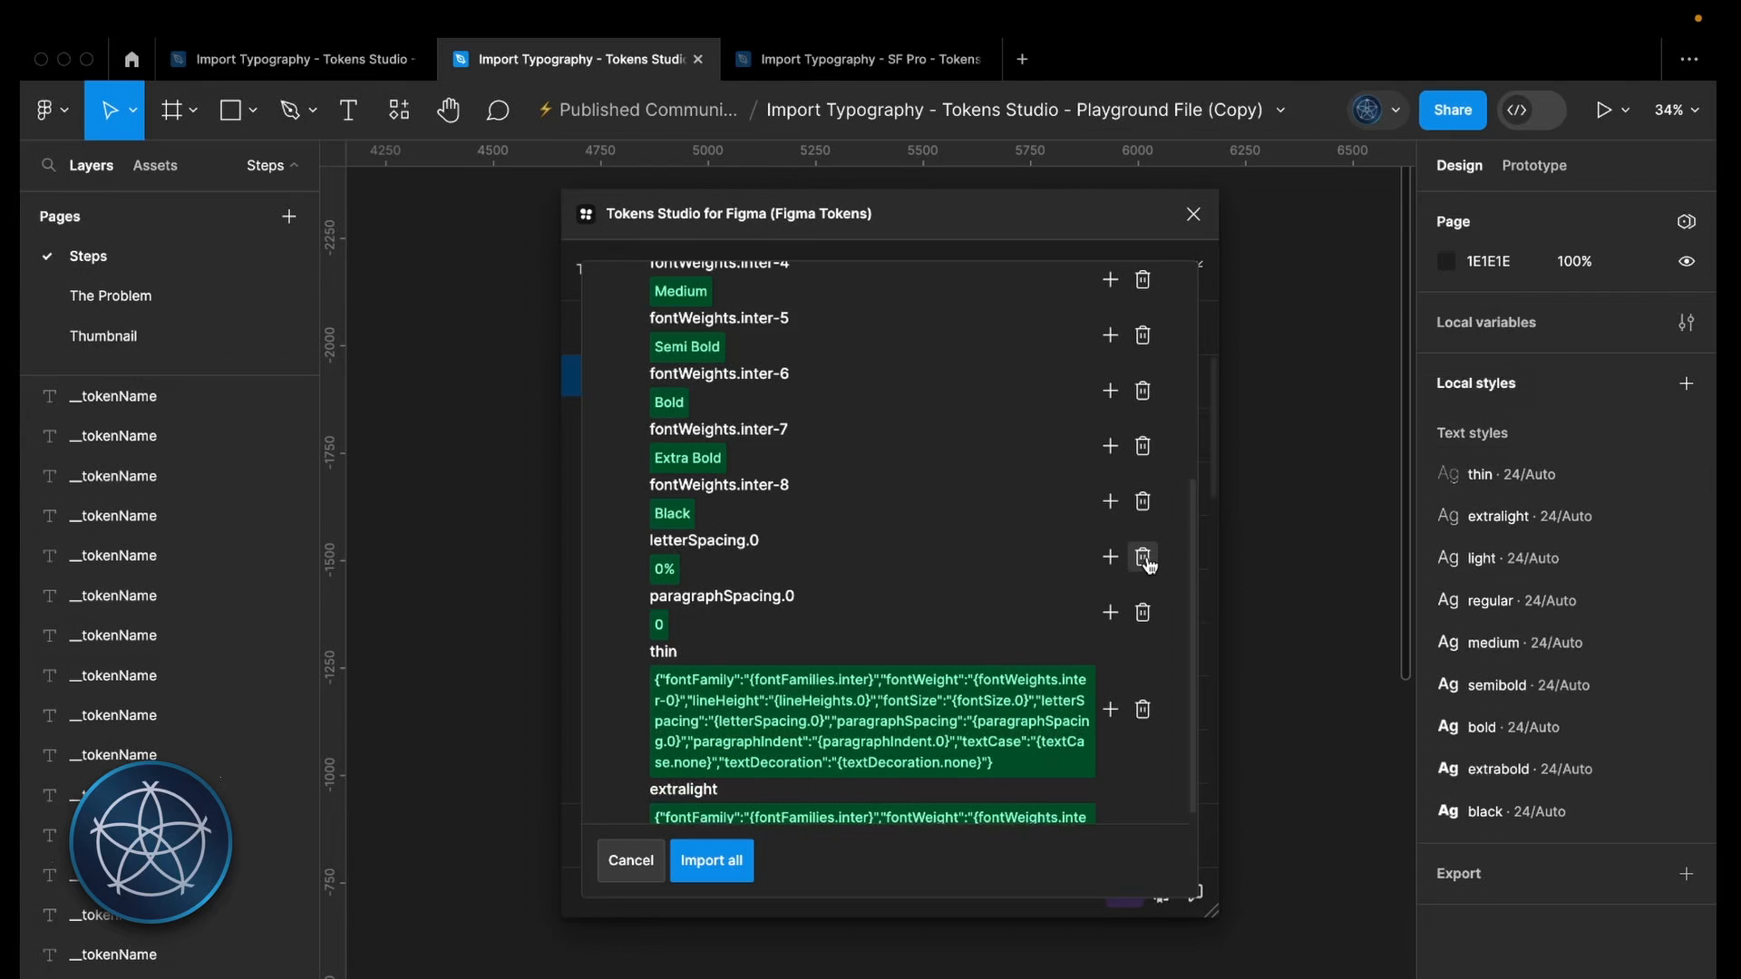
left_click(1144, 559)
left_click(1144, 559)
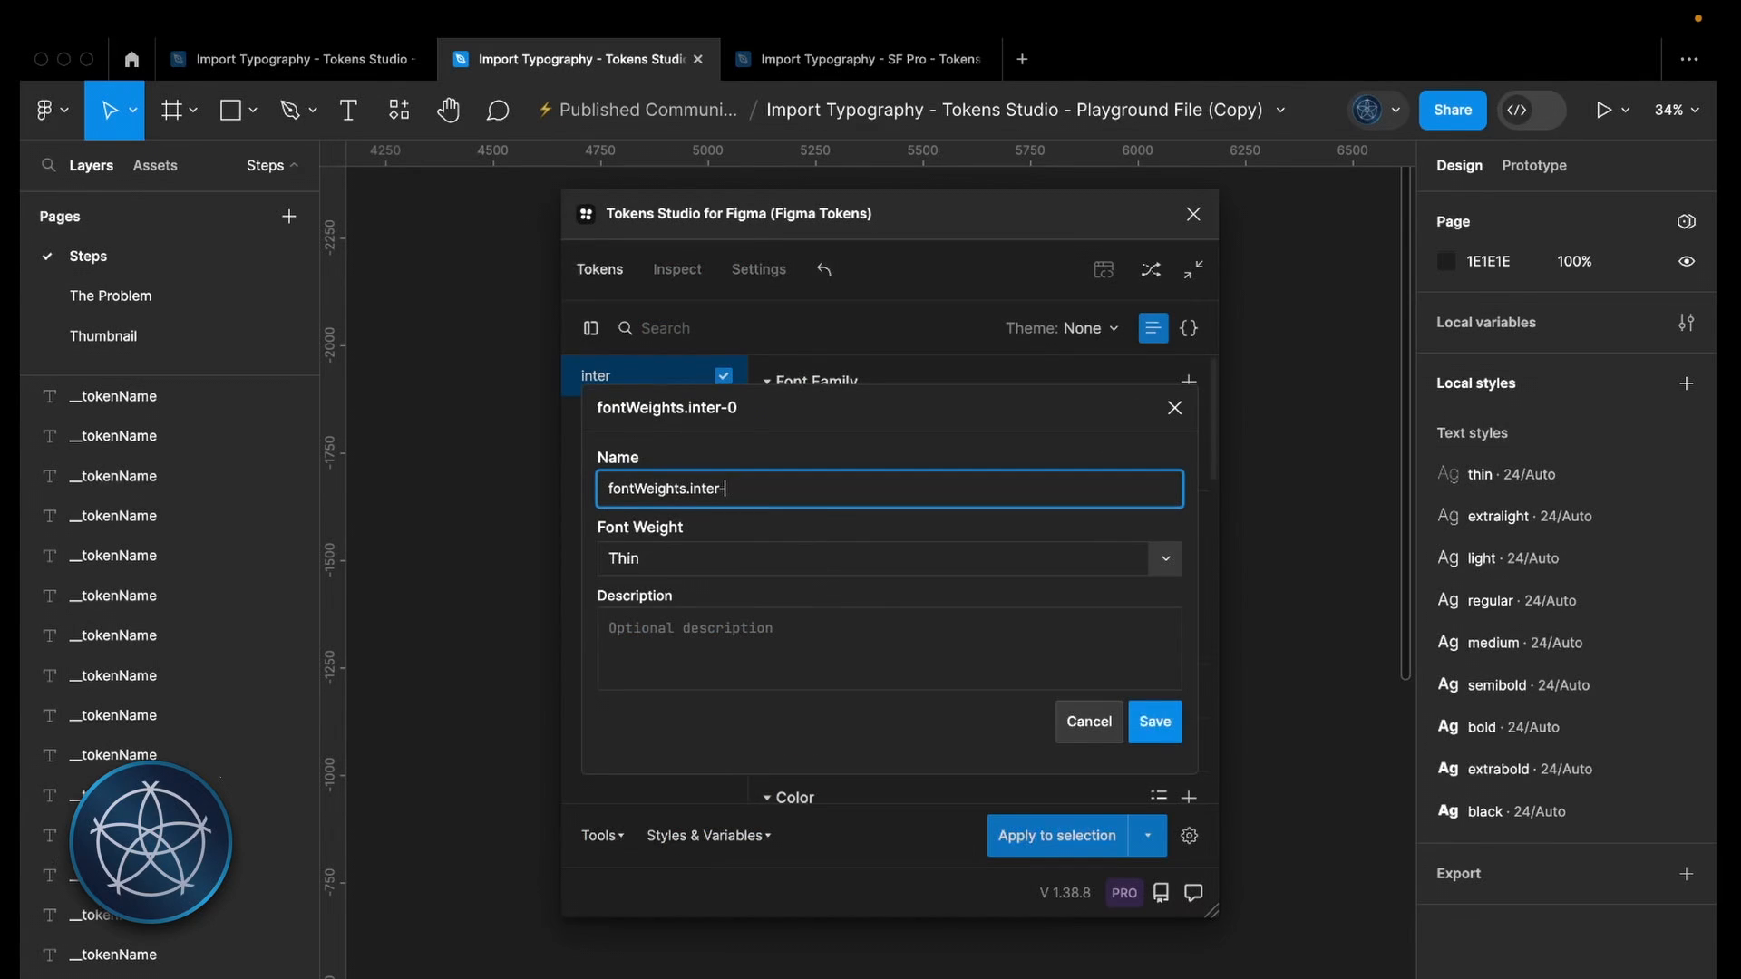
Step: Rename the fontWeights.inter-0 token to fontWeights.inter-thin and remap the tokens that use it
key("Return")
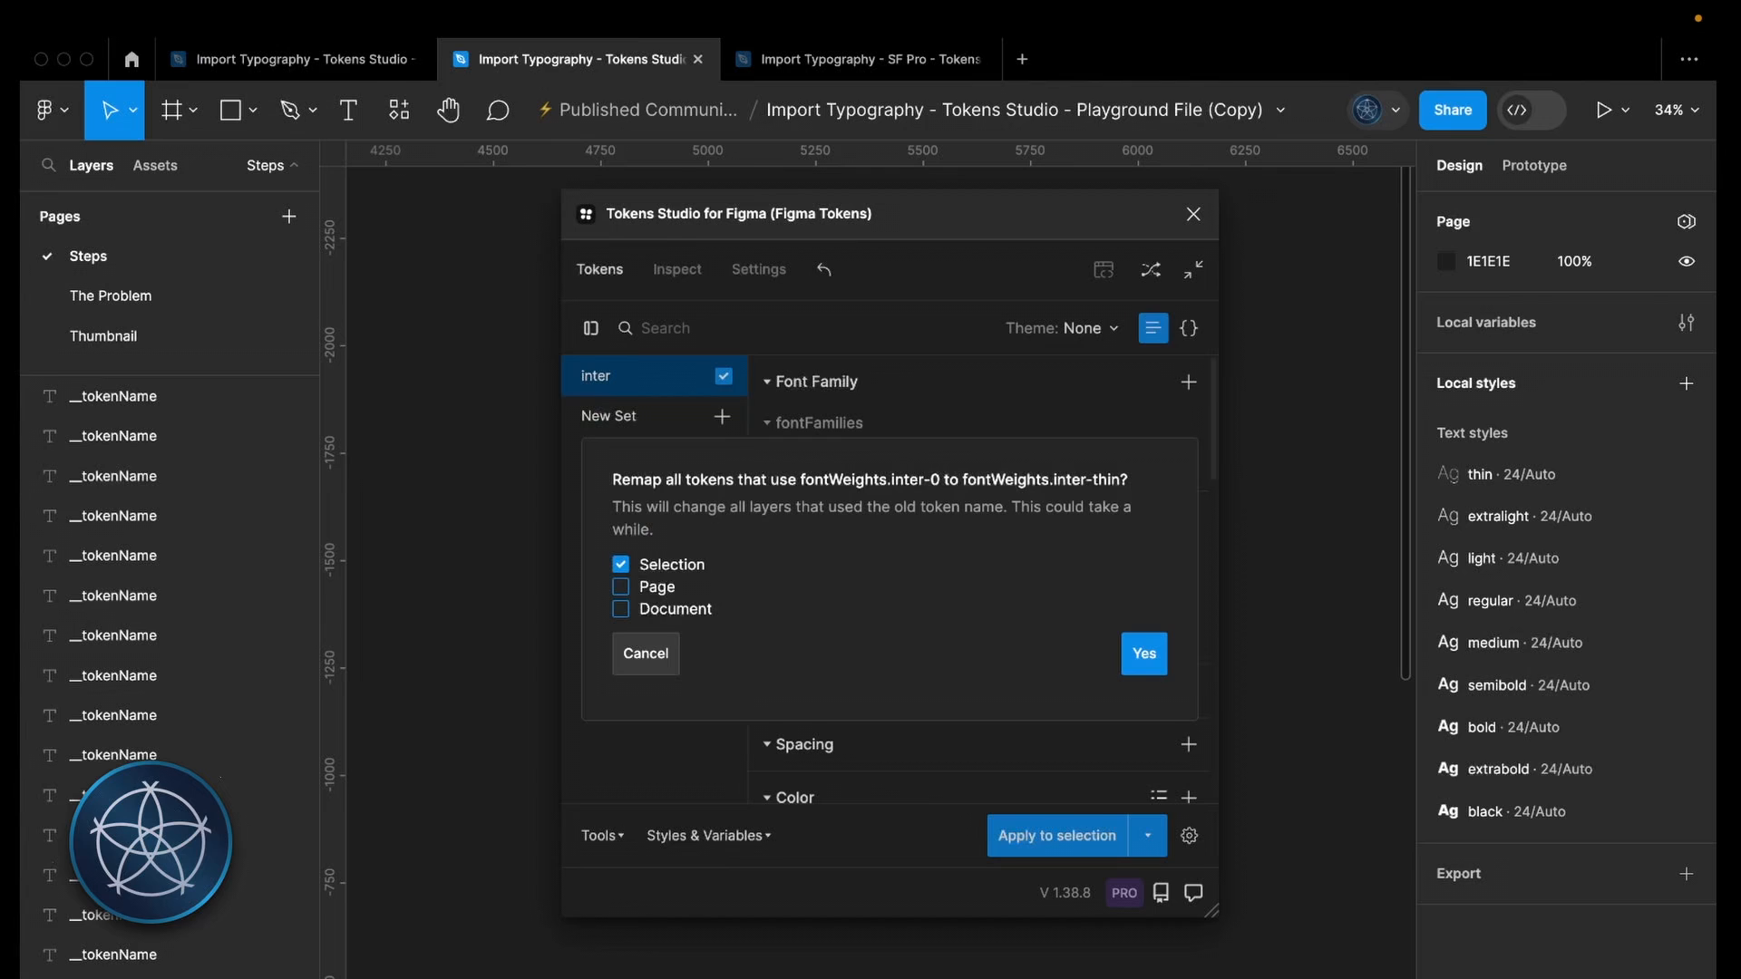
left_click(1124, 673)
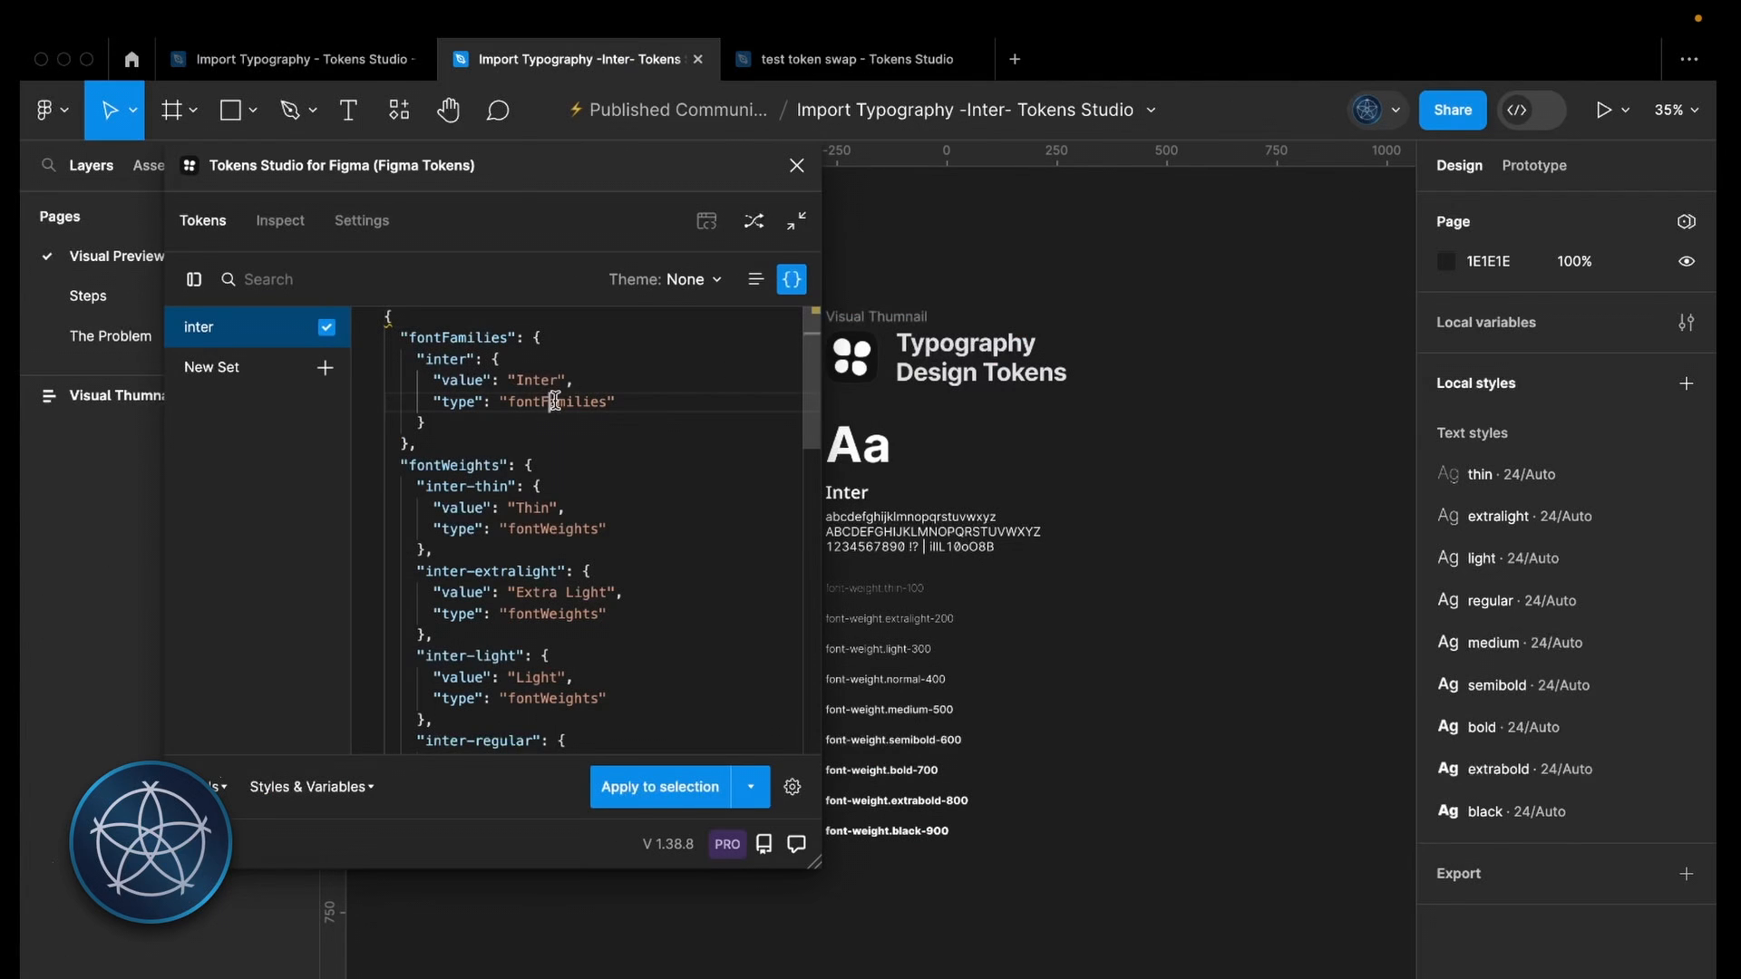
Step: Select the entire JSON of the inter token set for copying and close the plugin
left_click(554, 400)
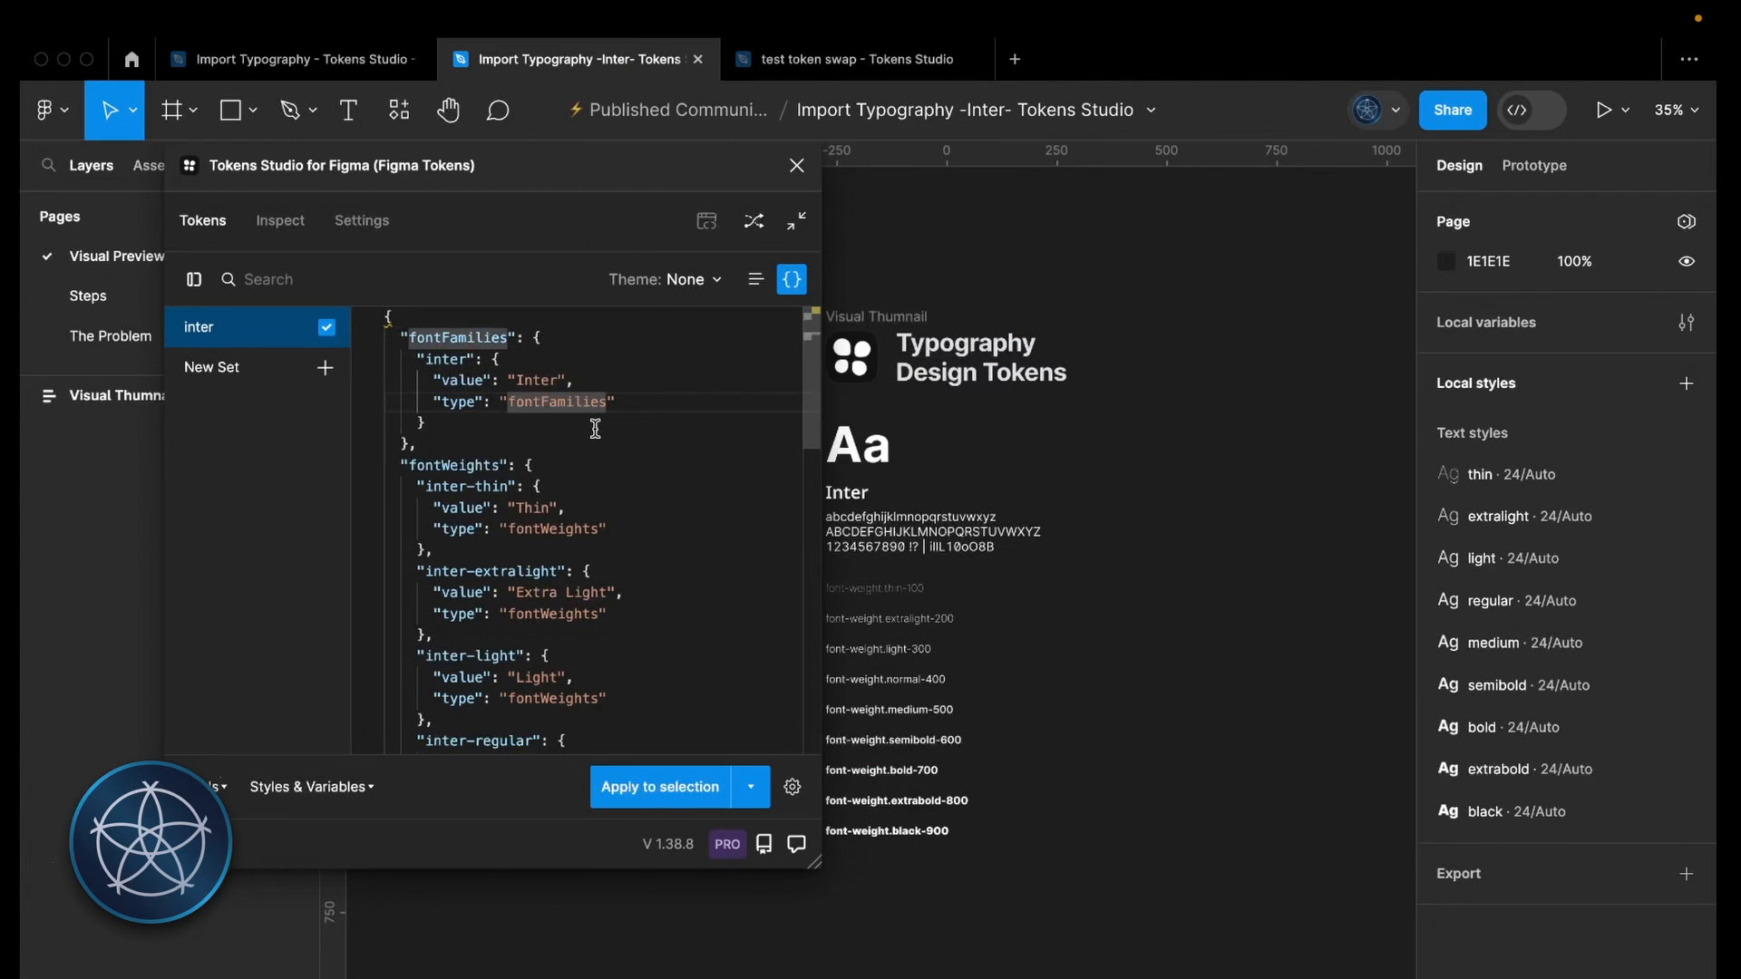
key("super+a")
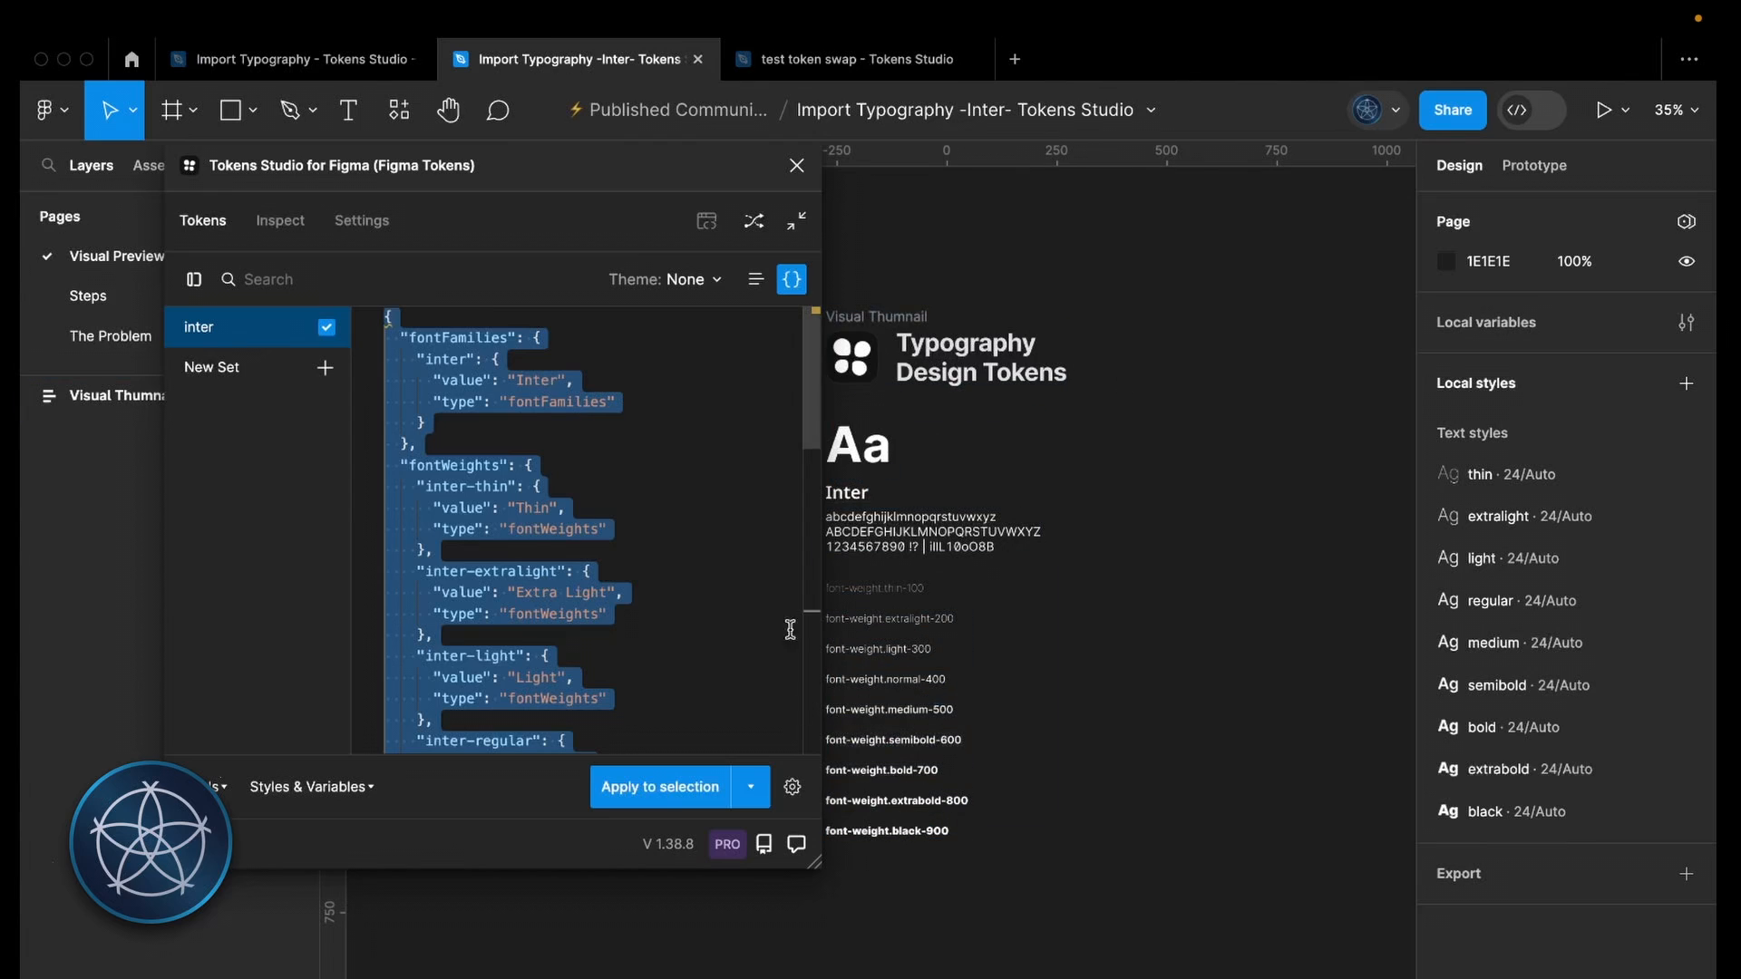
left_click(797, 165)
Step: Switch to the test token swap file and open Tokens Studio there
left_click(834, 59)
key("super+/")
type("tok")
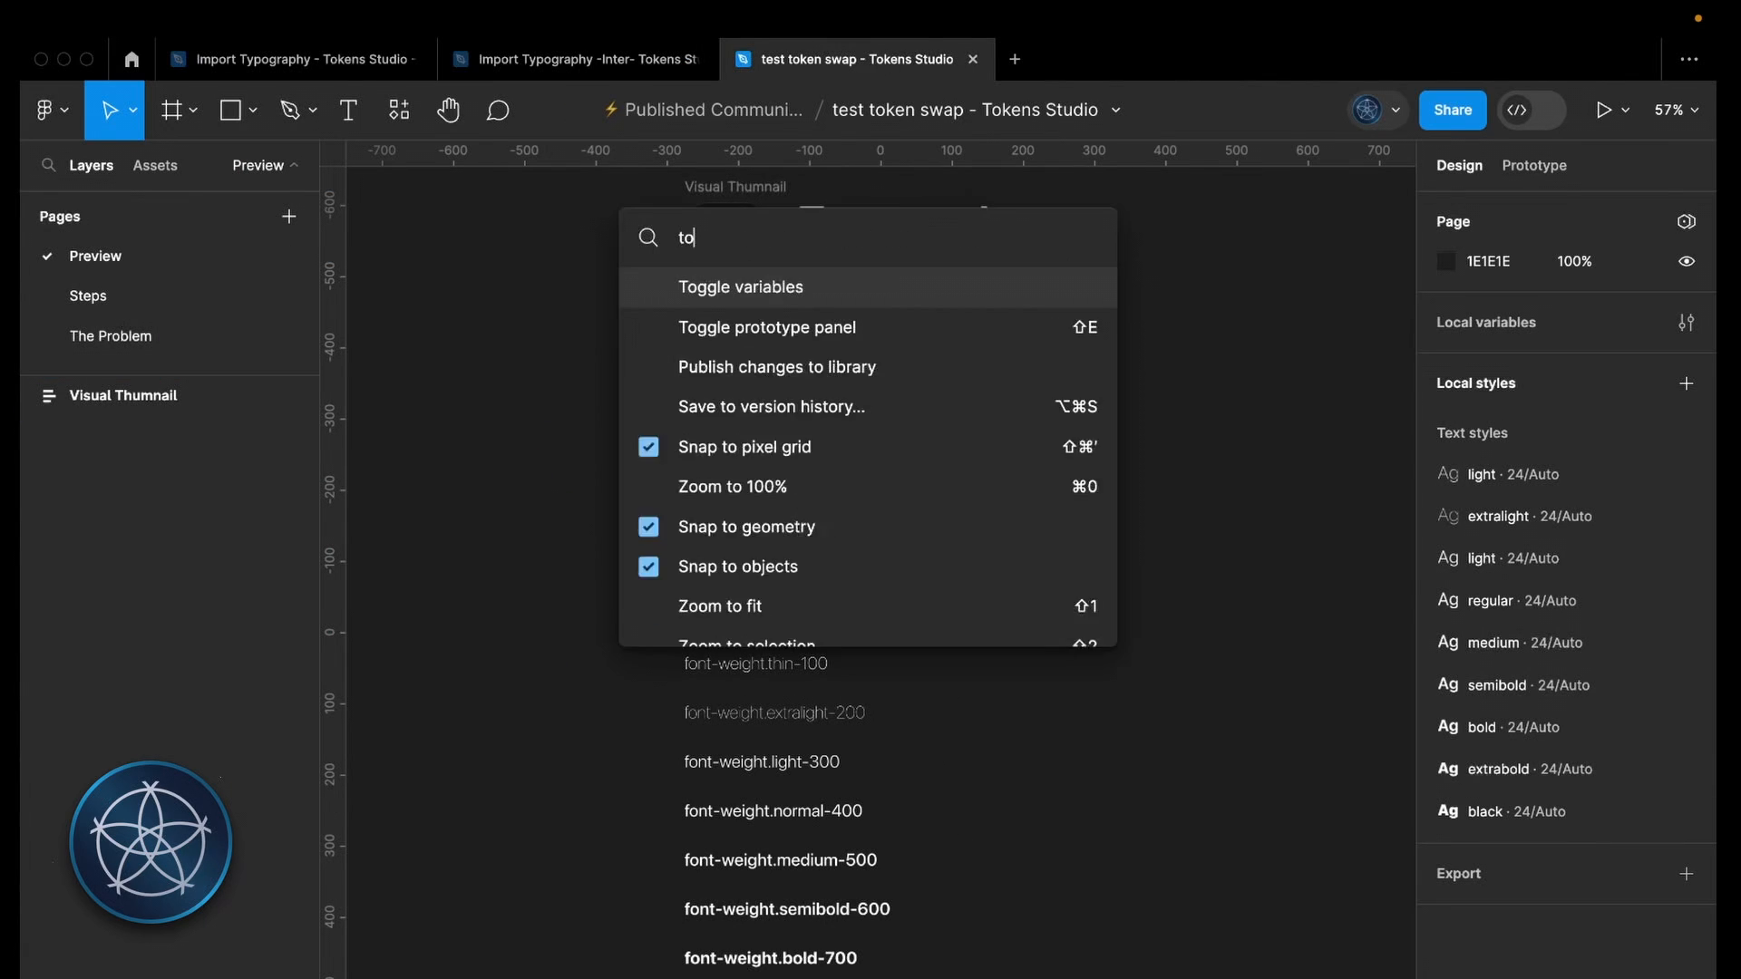
key("Return")
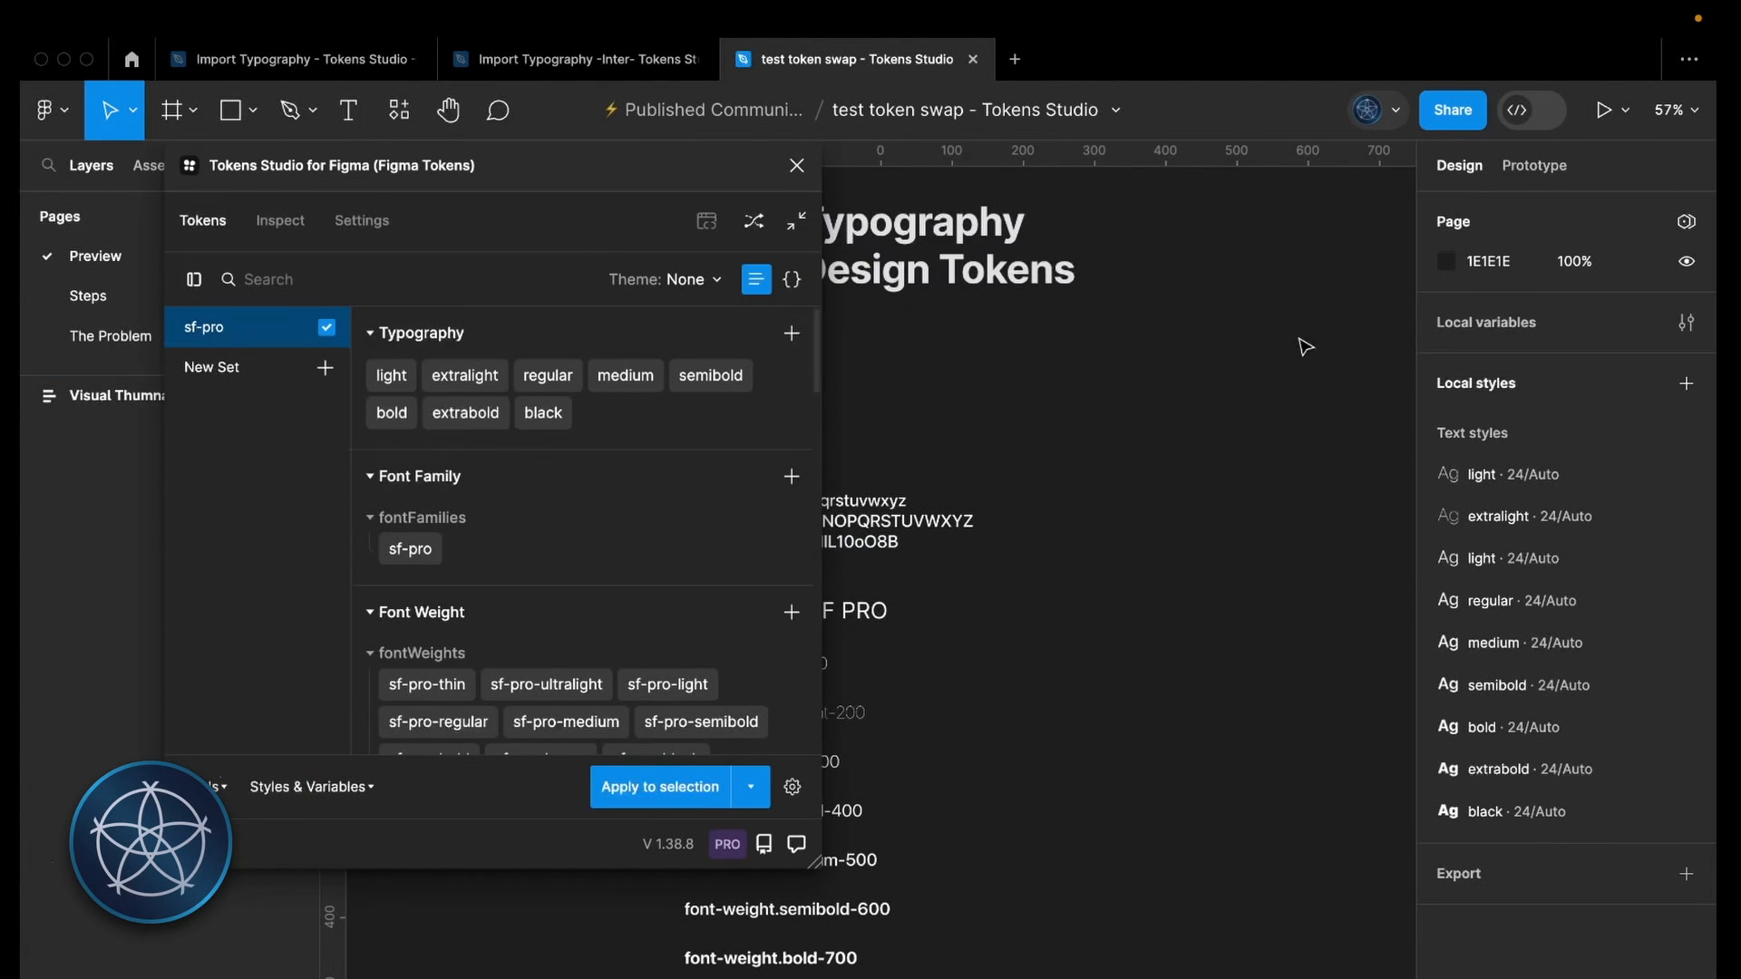
Step: Add a new token set named inter and show it as JSON
left_click(325, 367)
type("inter")
key("Return")
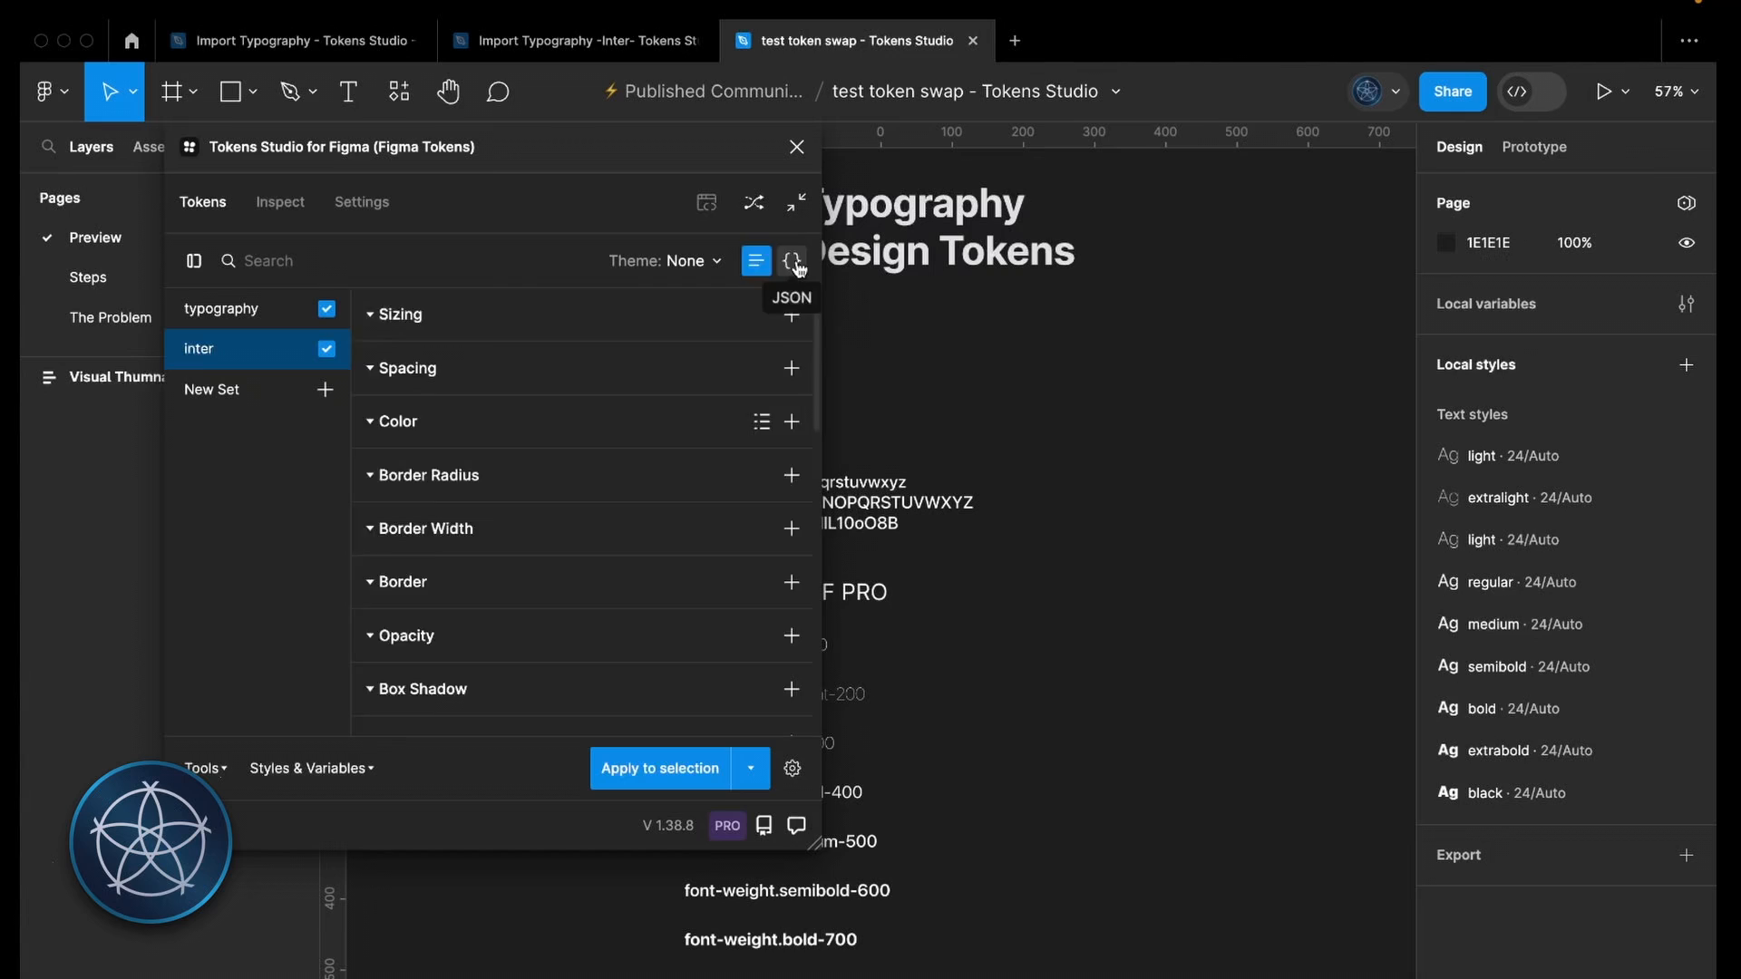
left_click(794, 262)
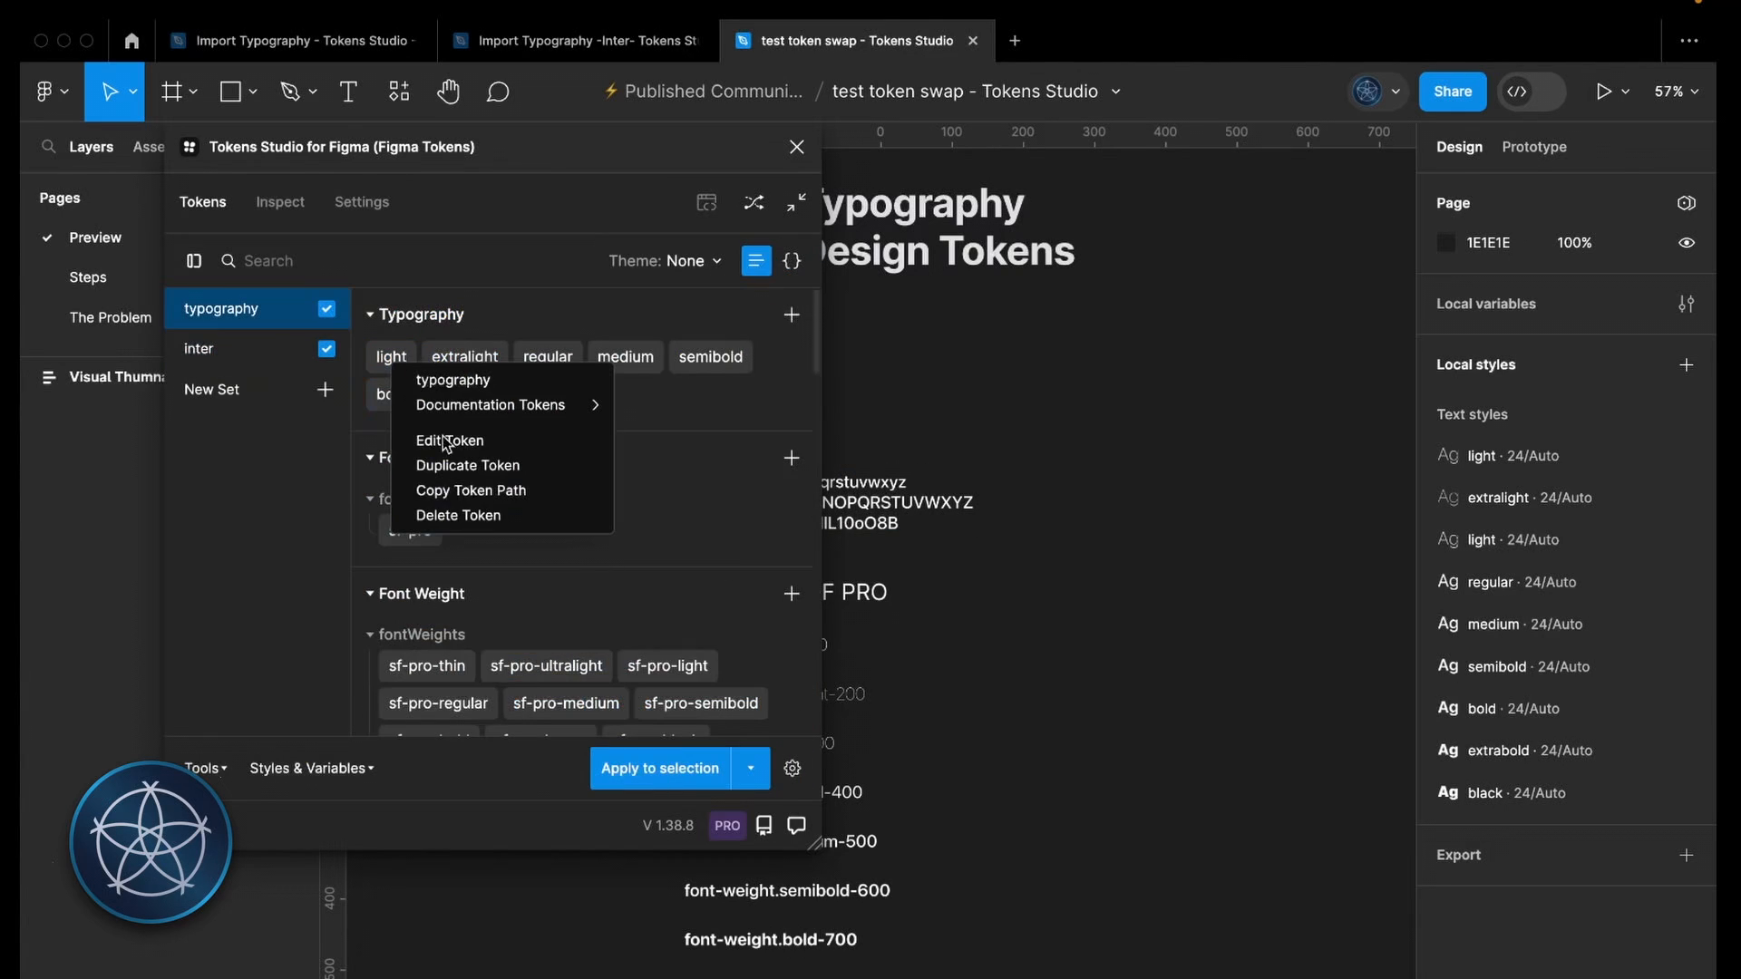
Step: Edit the light token in the typography set, picking a replacement reference that matches "li"
left_click(466, 440)
type("li")
left_click(661, 645)
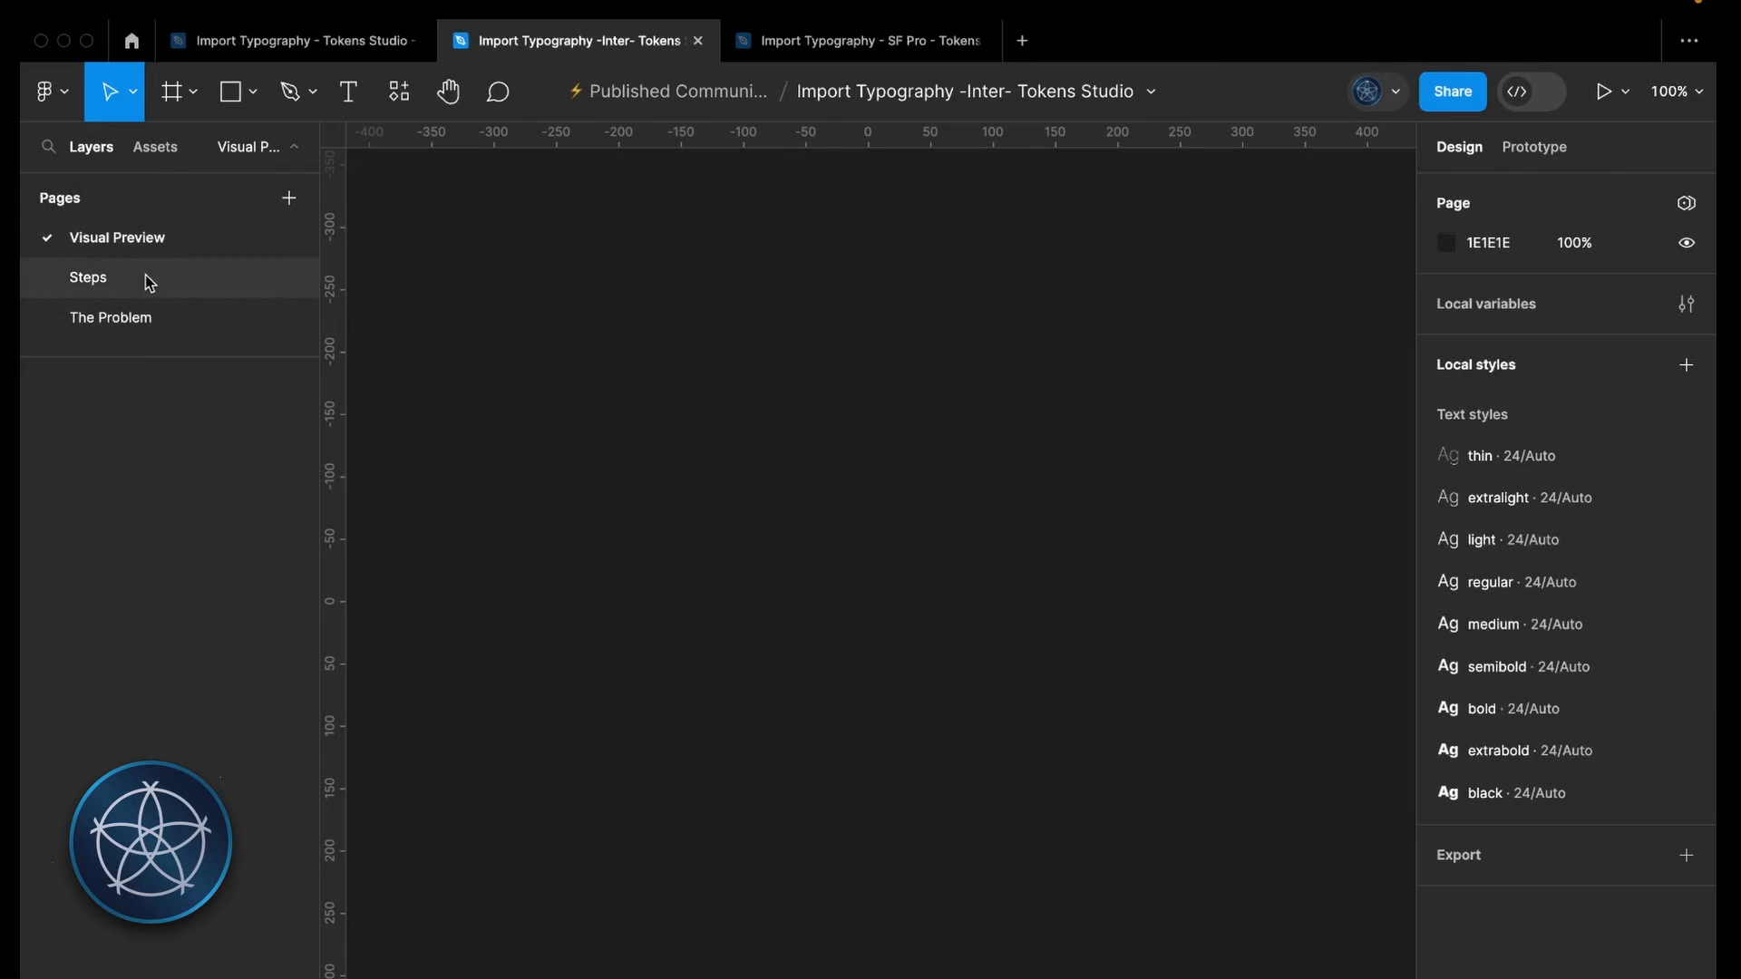
Step: Move the rightmost Visual Thumnail frame from the Steps page of the Inter file to the Visual Preview page
left_click(145, 276)
left_click(1224, 328)
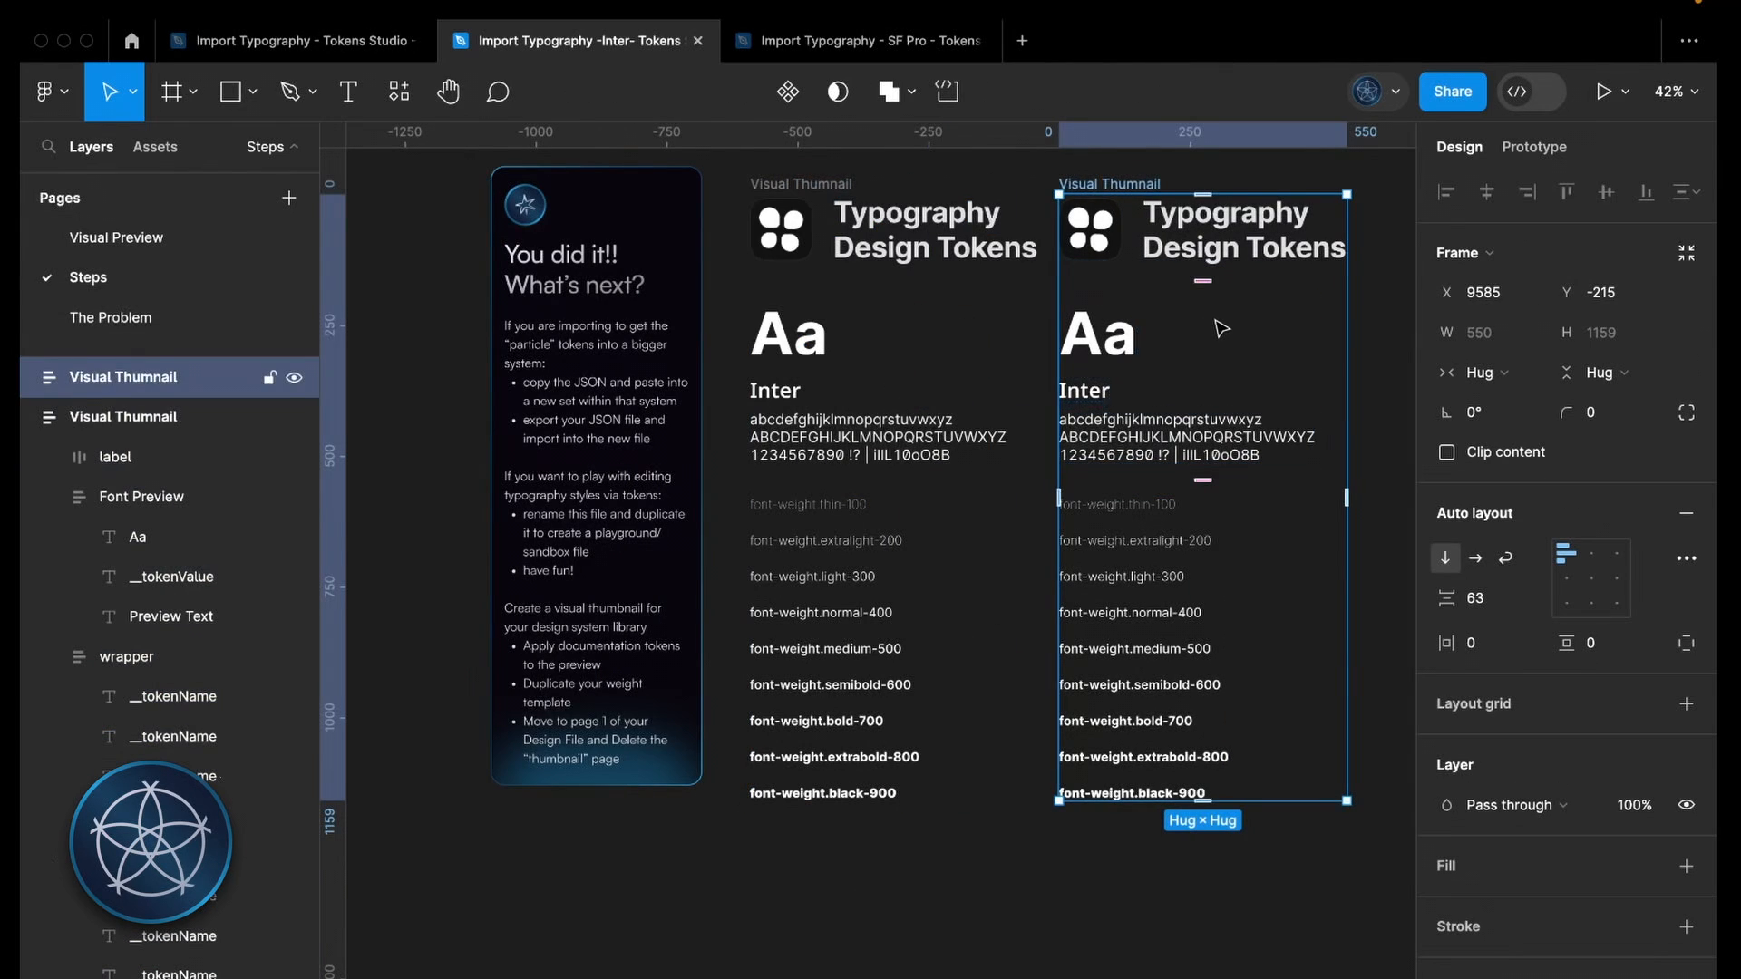
key("super+x")
left_click(206, 239)
key("super+v")
left_click(567, 343)
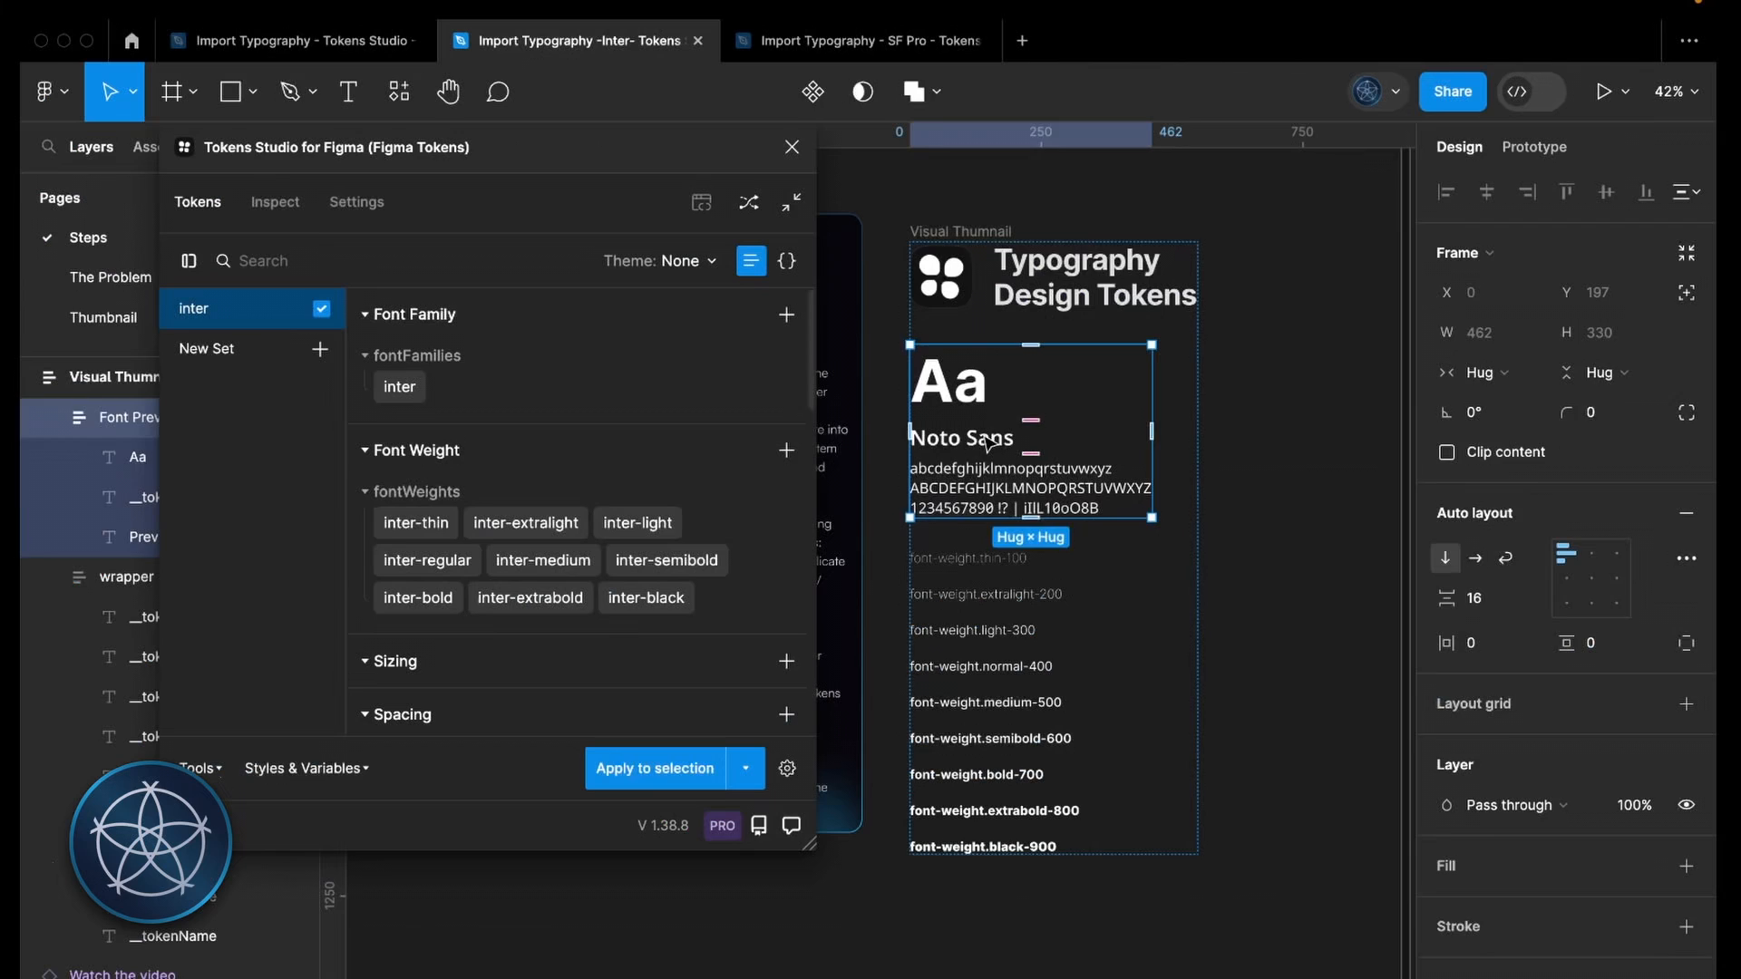
Step: Open the documentation token options of the inter font family token for the Noto Sans label in the font preview
right_click(403, 395)
mouse_move(542, 445)
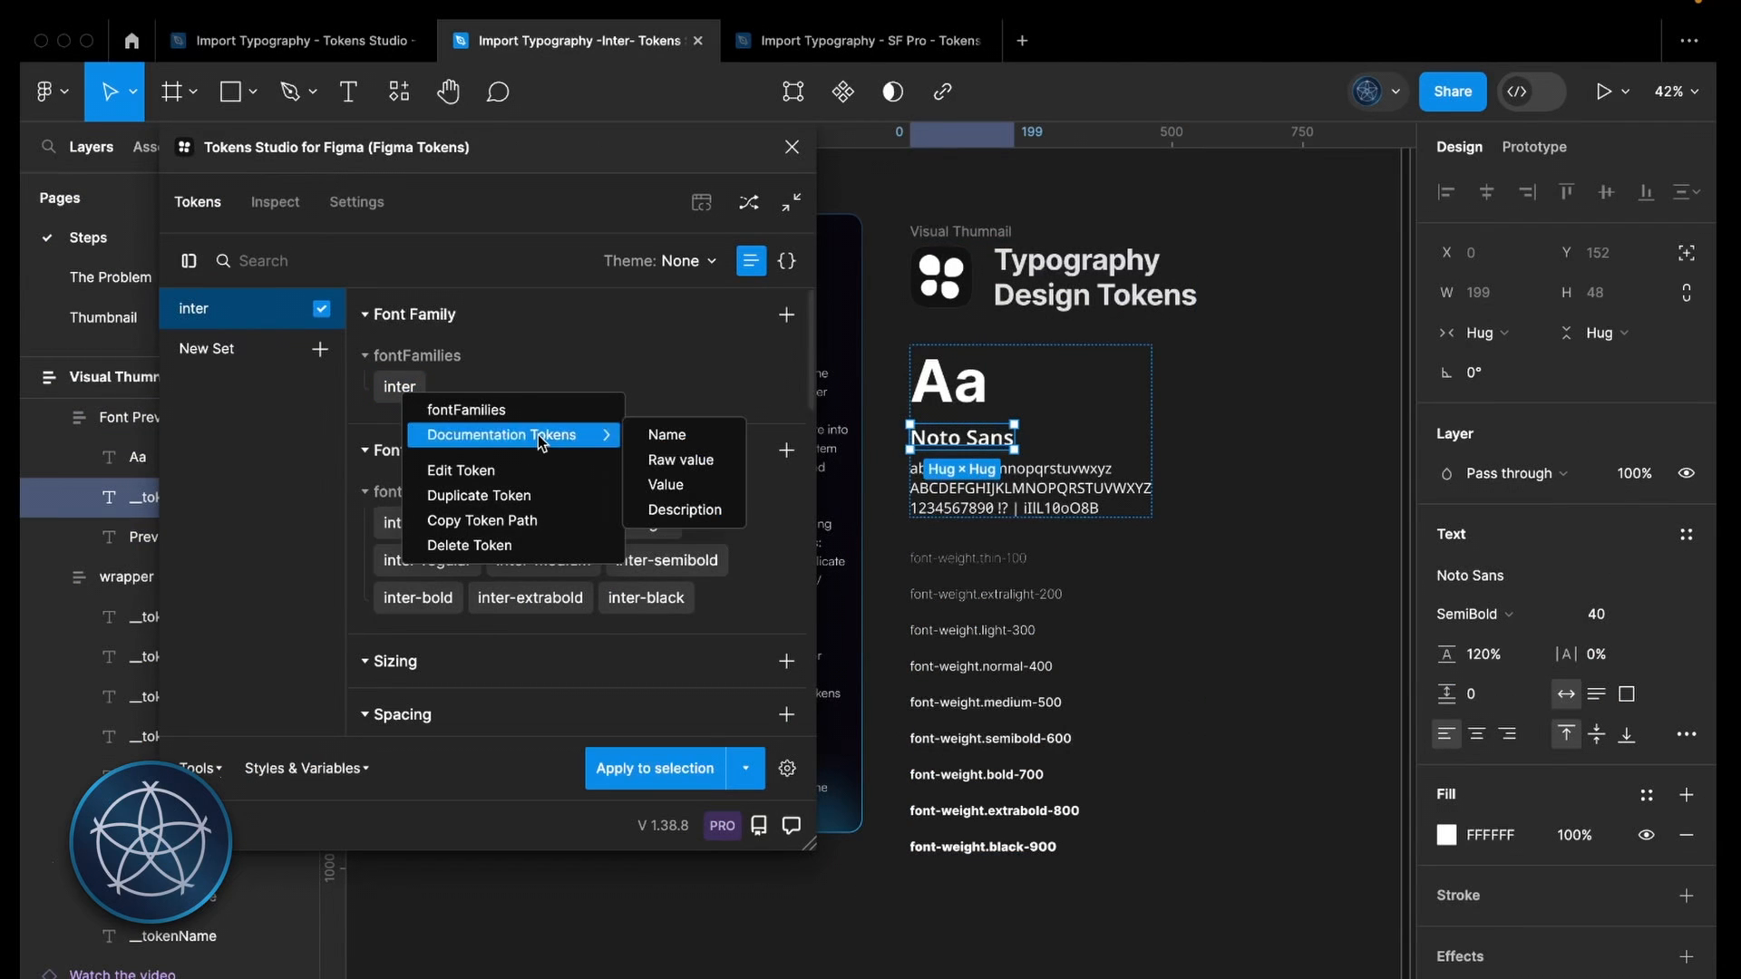